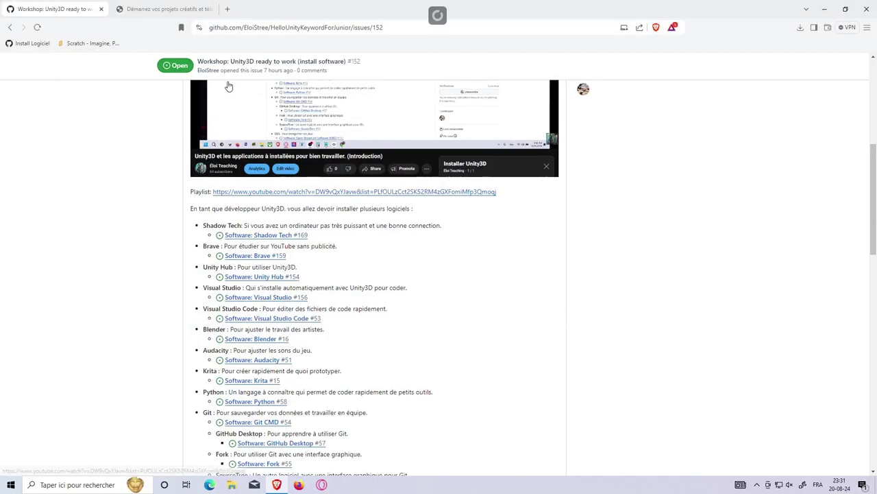
- Search the web for 'unity download' in a new tab and open Unity's download page
left_click(227, 9)
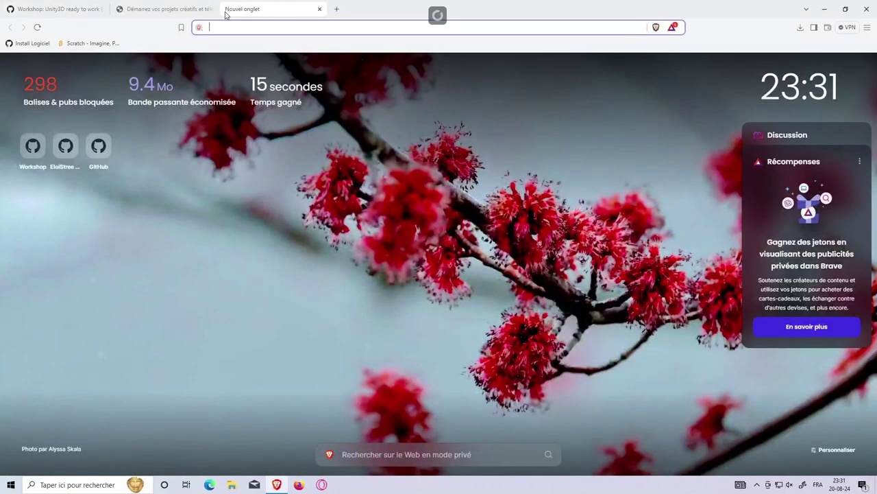
type("unity download")
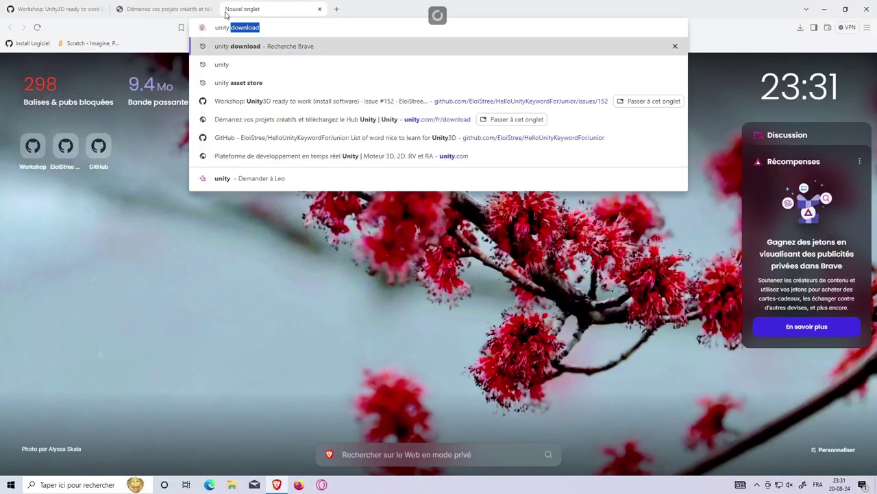
key("Return")
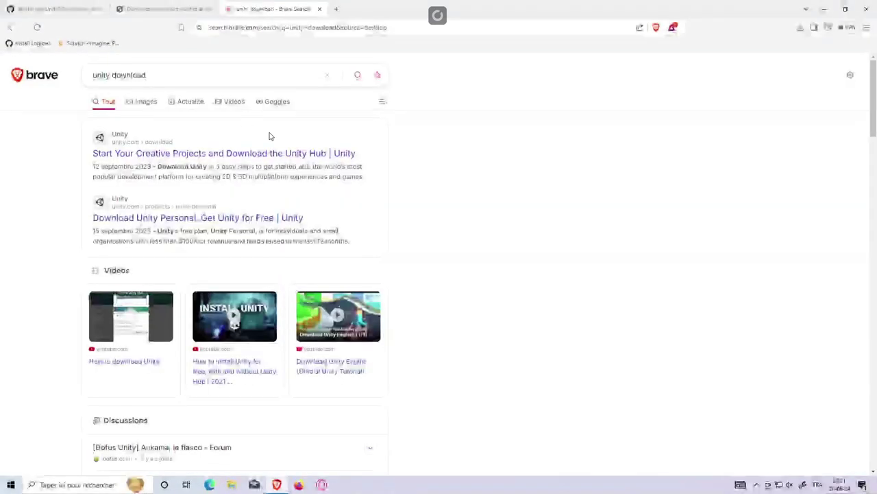
left_click(207, 157)
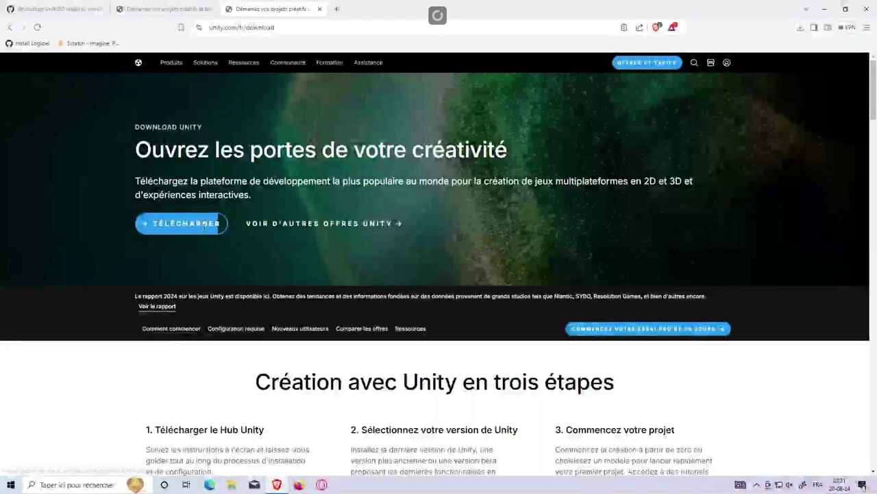
- Download the Unity Hub installer to Téléchargements and run it from recent downloads
left_click(182, 223)
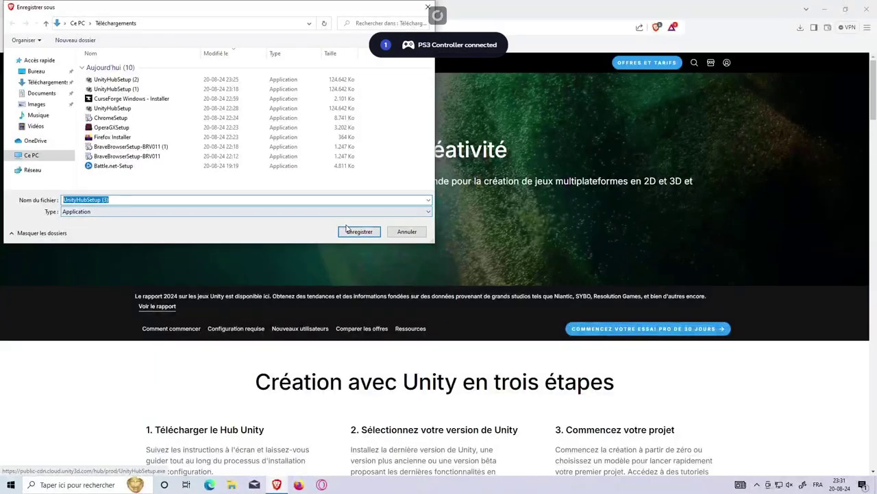
left_click(358, 231)
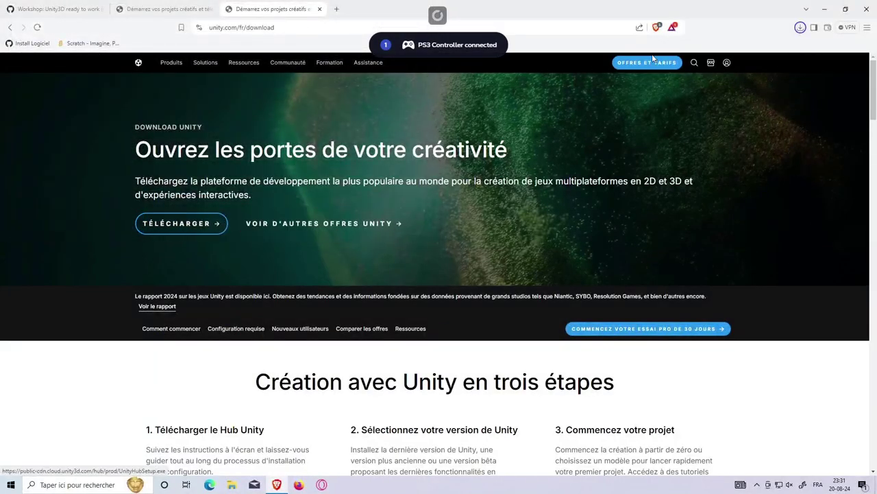
left_click(800, 29)
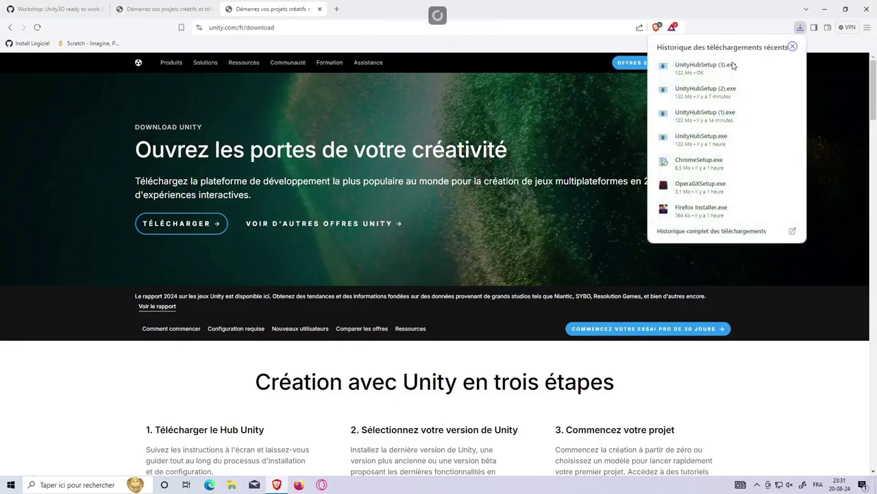
left_click(729, 71)
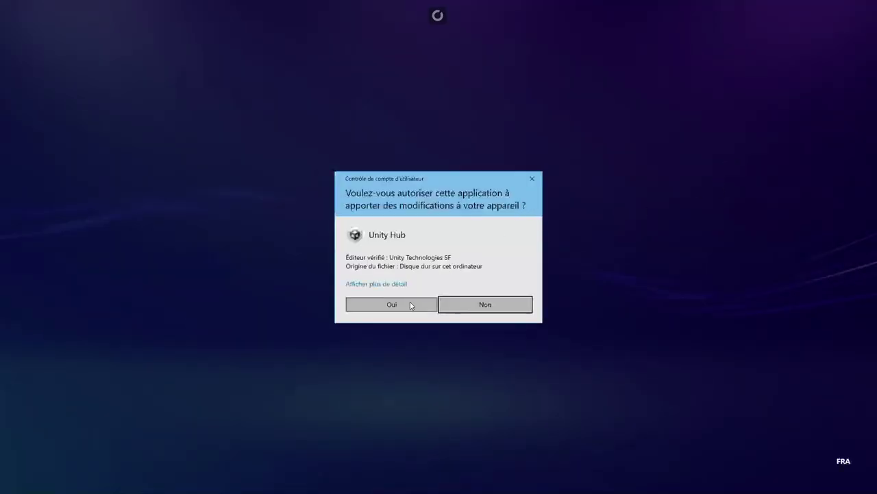
- Accept the Unity licence and install Unity Hub into C:\Program Files\Unity Hub
left_click(411, 305)
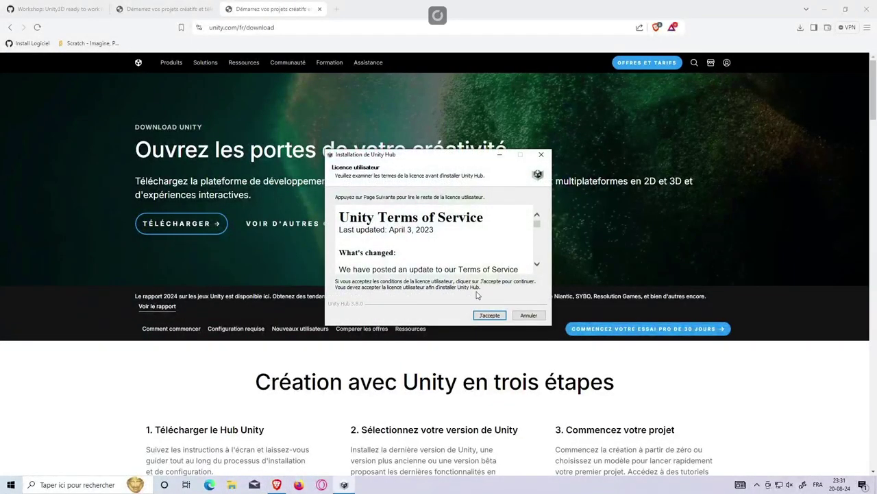
scroll(496, 251, "down", 2)
scroll(496, 252, "down", 2)
scroll(496, 251, "down", 2)
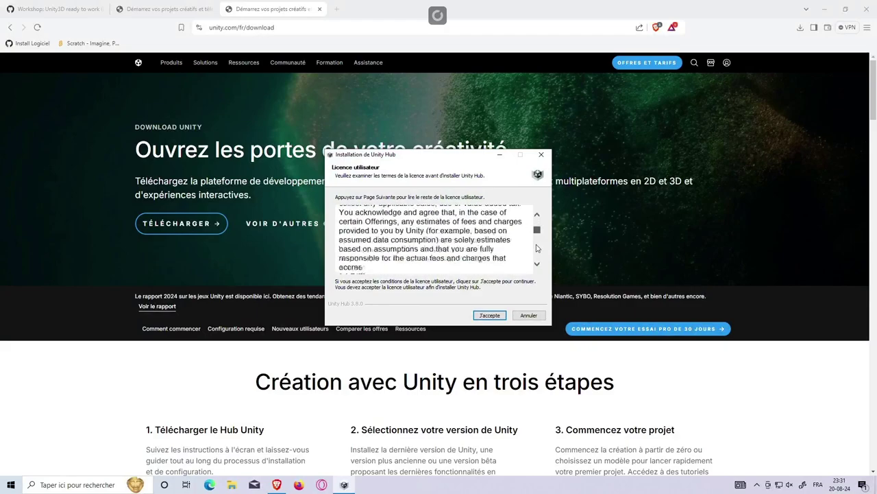
scroll(497, 251, "down", 2)
left_click(490, 314)
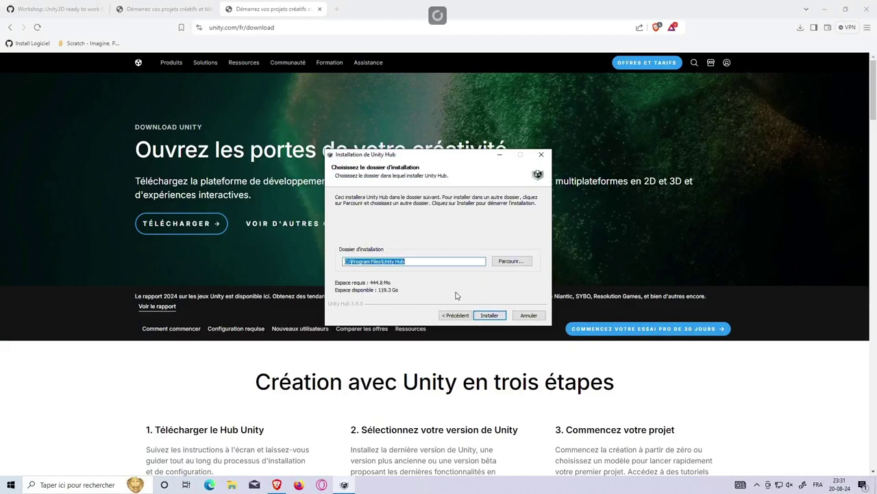
left_click(491, 315)
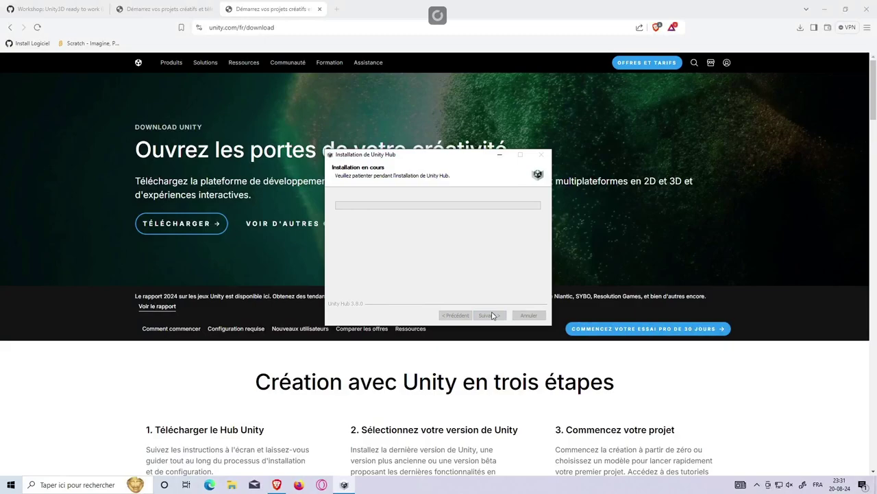
- Snap the browser to the right half and finish the installer with Lancer Unity Hub checked
left_click_drag(452, 160, 328, 175)
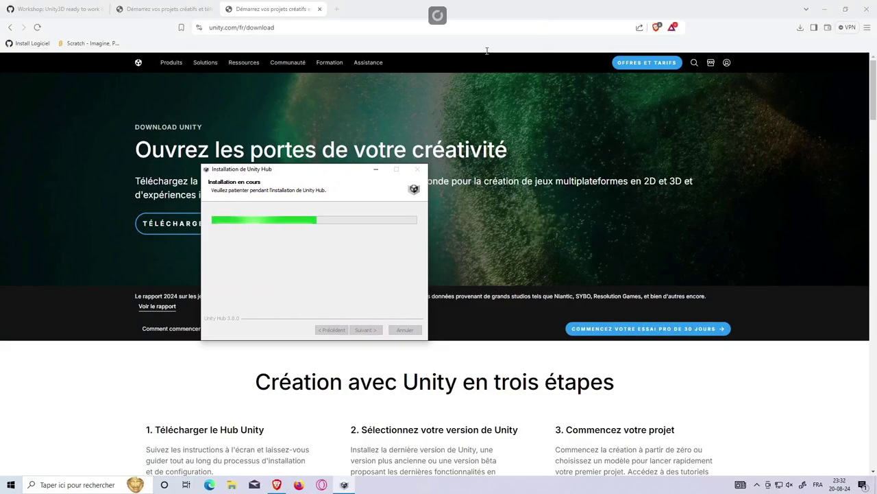
left_click_drag(348, 177, 254, 177)
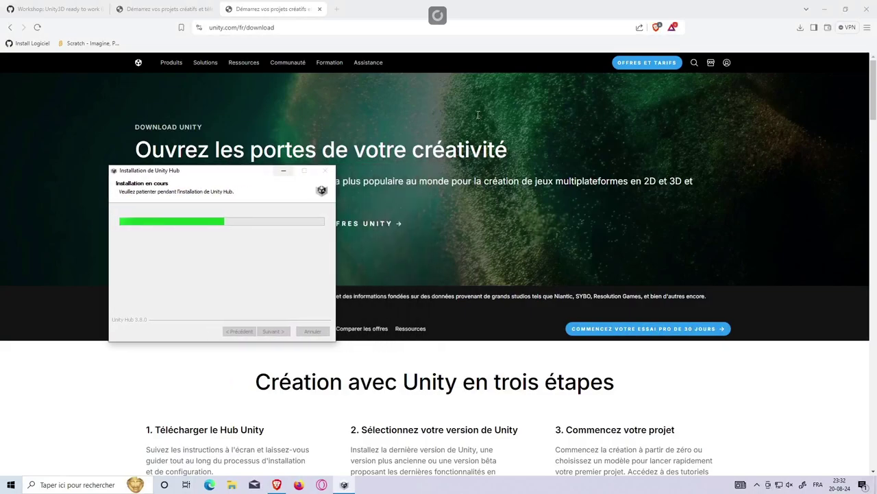
left_click(536, 39)
left_click_drag(536, 9, 573, 121)
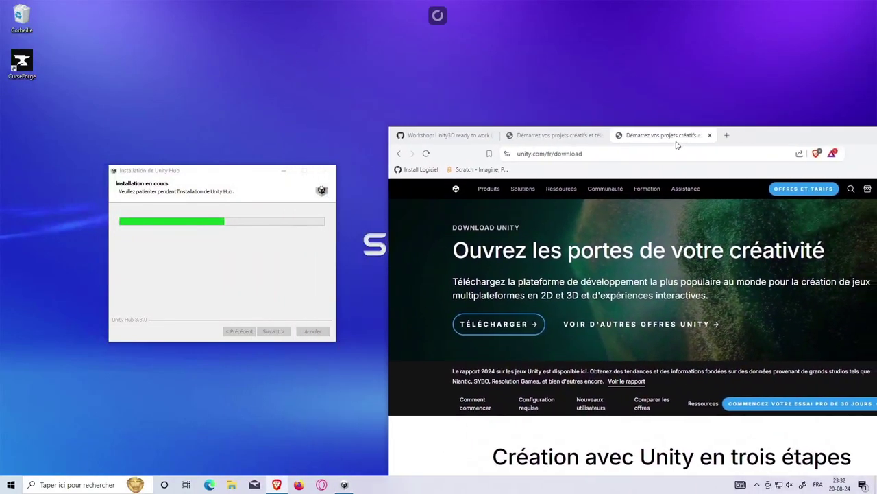
key("super+Right")
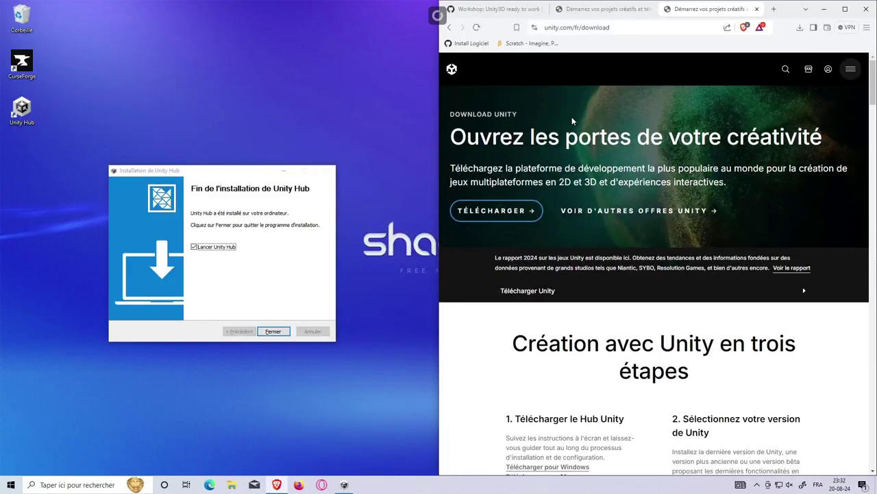
left_click(273, 331)
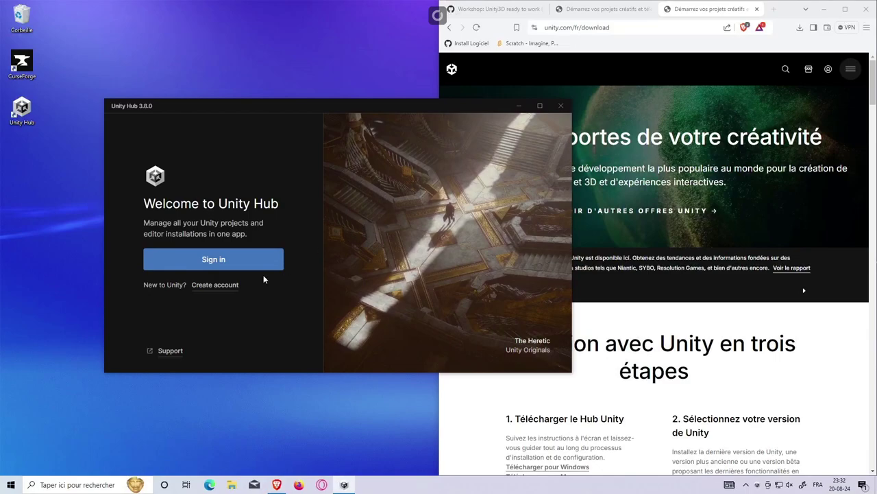
- Choose Create account on the Welcome to Unity Hub screen
left_click(218, 291)
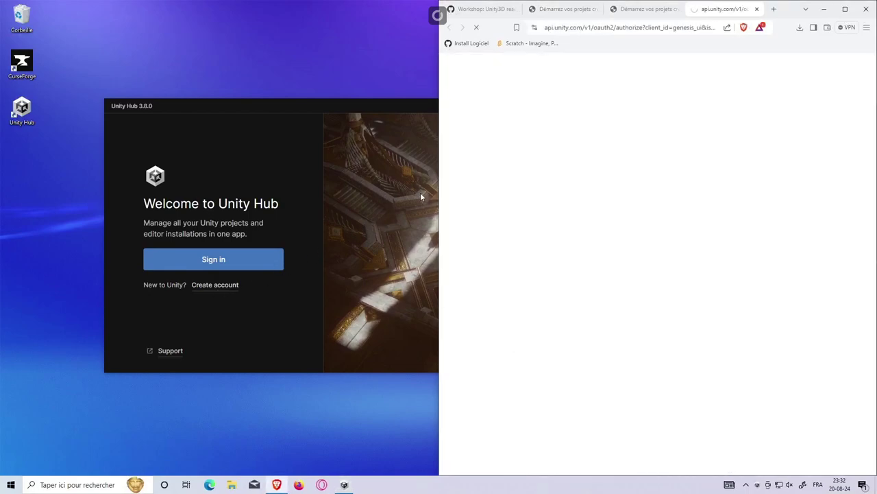
- Maximise the browser, sign out of the current Unity account, and open the registration form
key("super+Up")
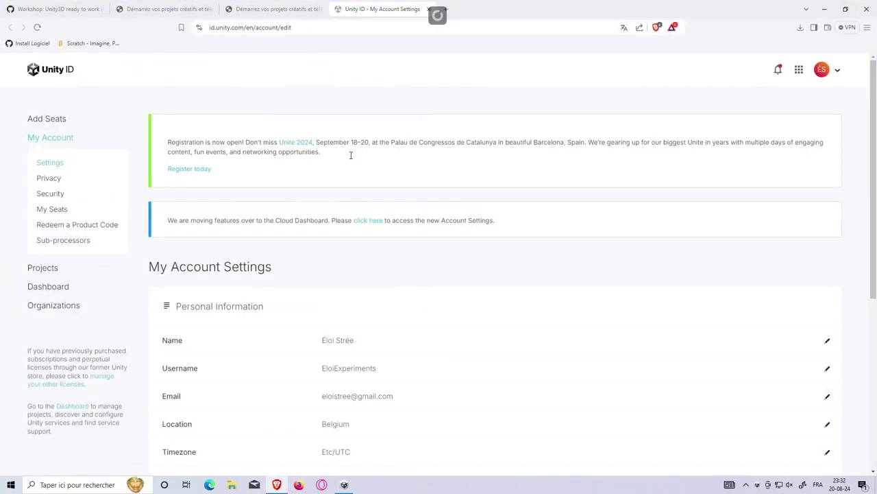
left_click(830, 79)
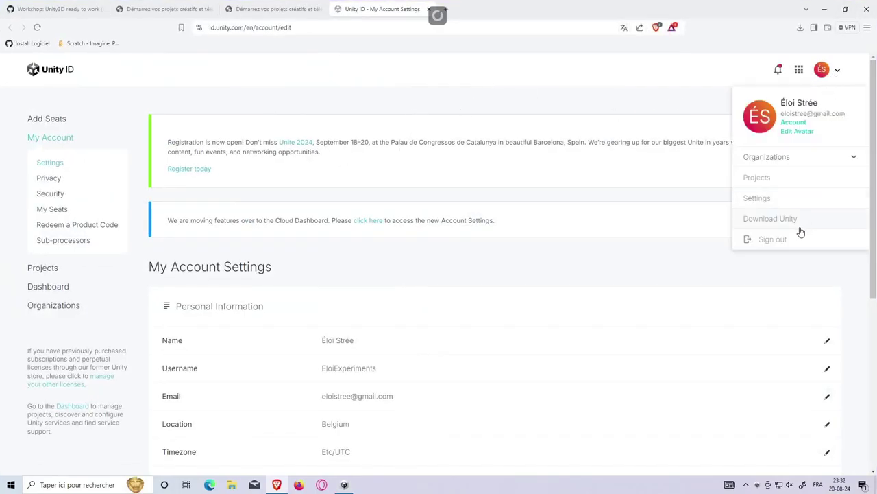
left_click(790, 245)
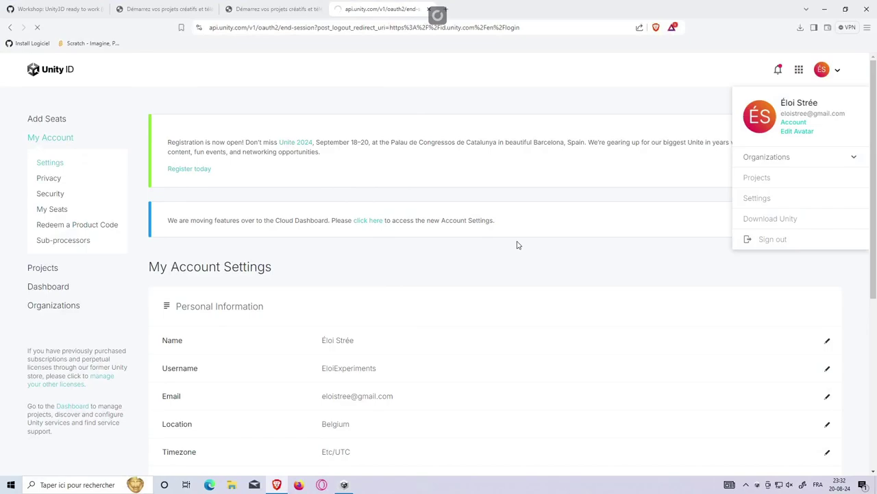
left_click(354, 198)
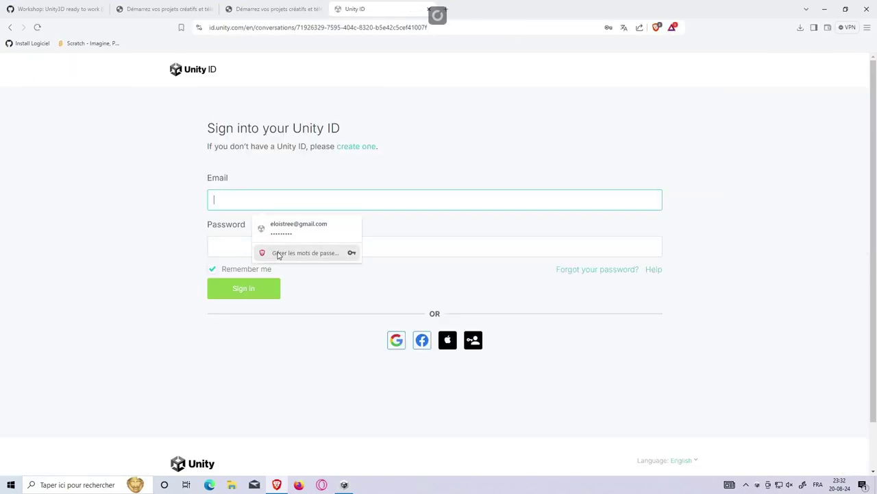
left_click(391, 297)
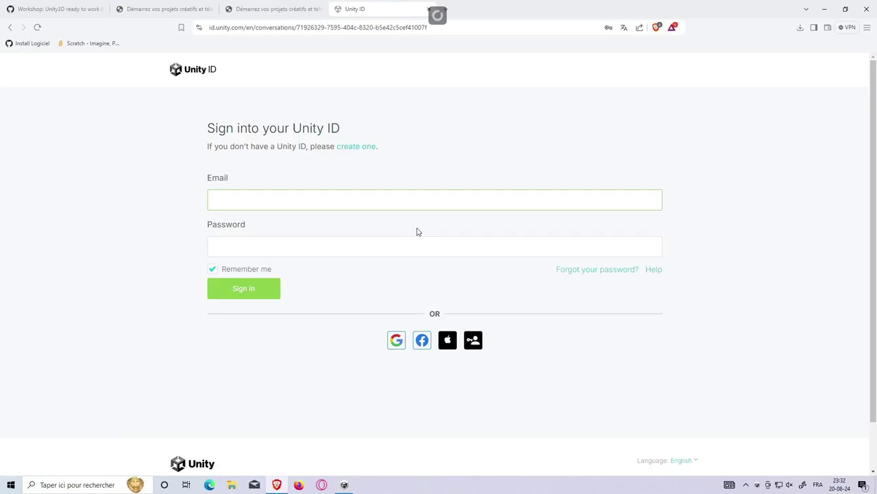
left_click(353, 152)
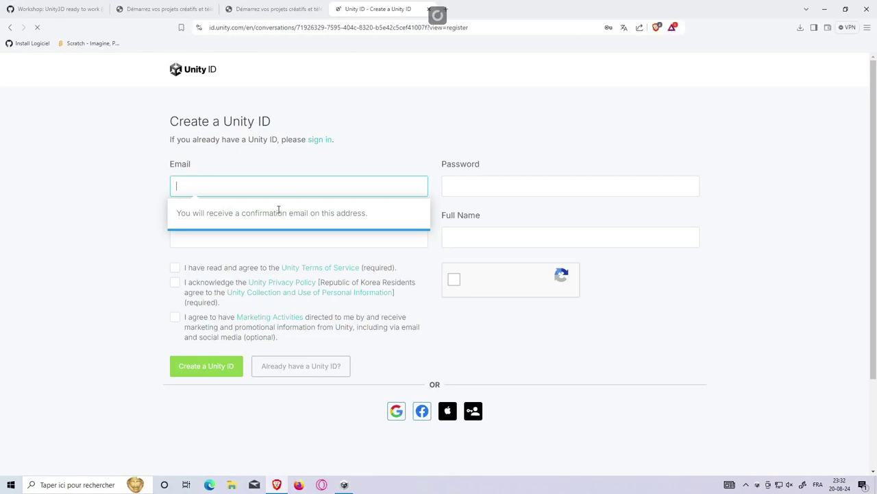
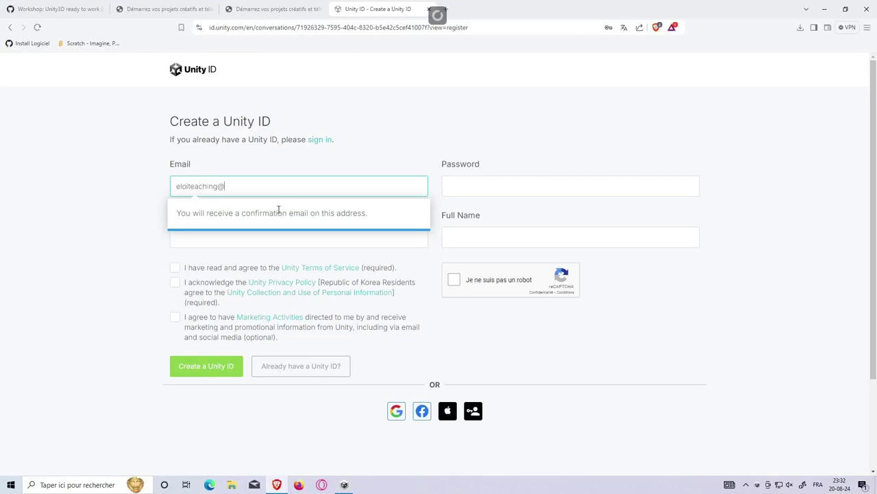
- Fill in the e-mail, password, username and full name fields of the Unity ID form
key("Tab")
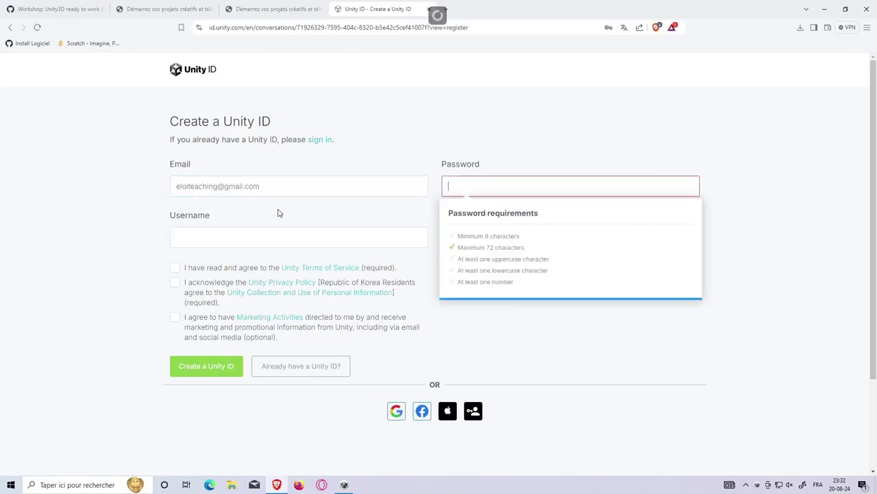
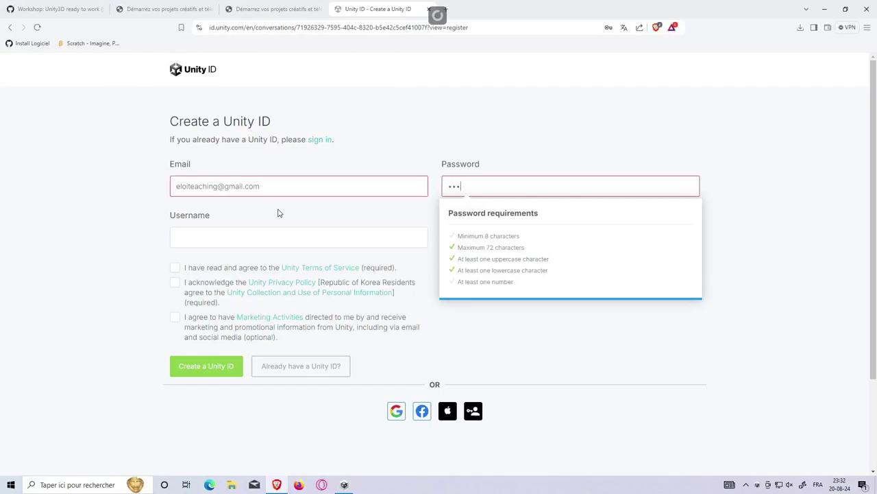
key("Tab")
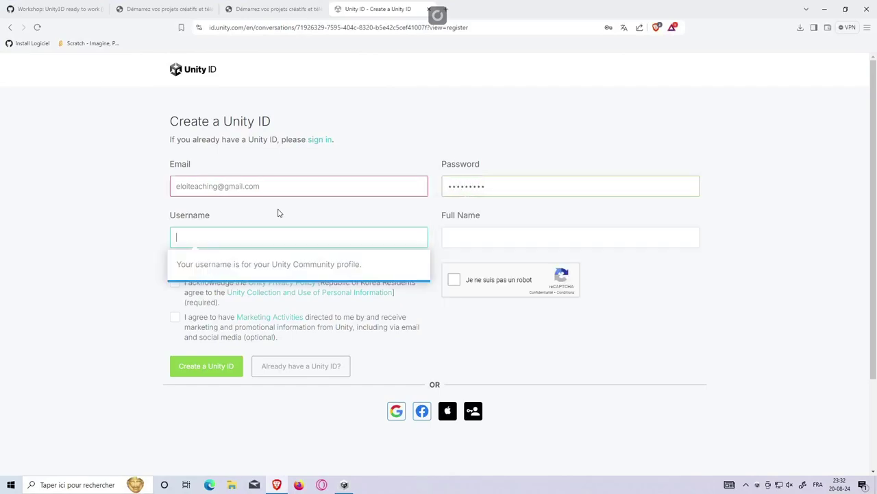
type("Eloi")
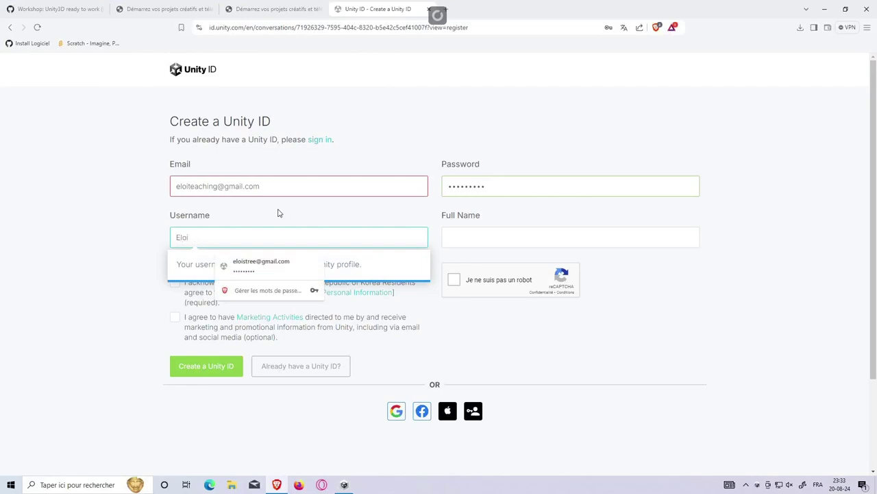
type("Teaching")
key("Tab")
type("El")
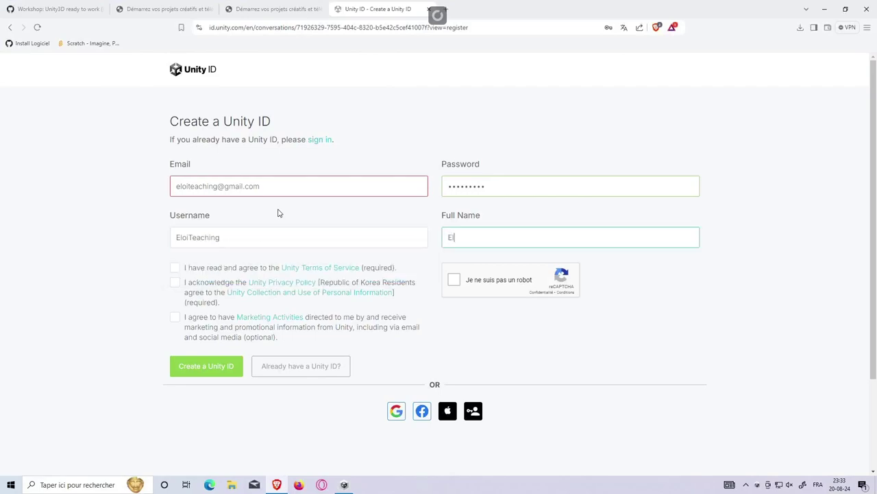
type("oi Teaching")
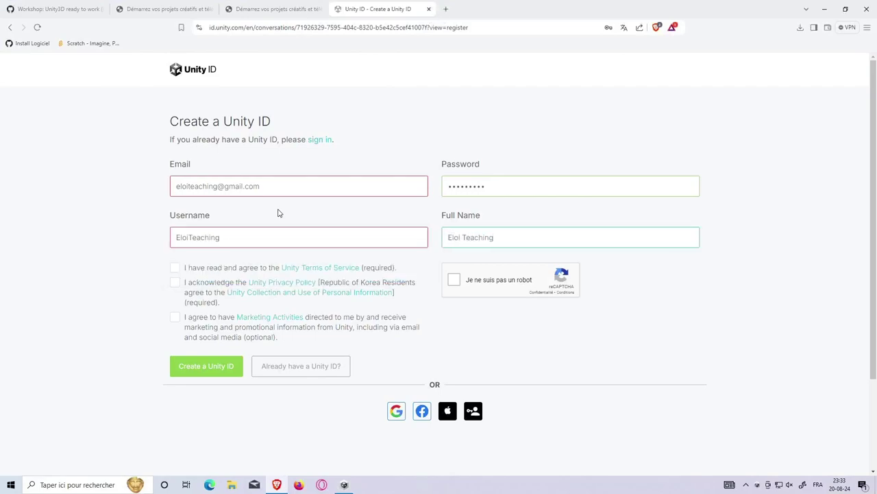
key("Tab")
left_click(295, 189)
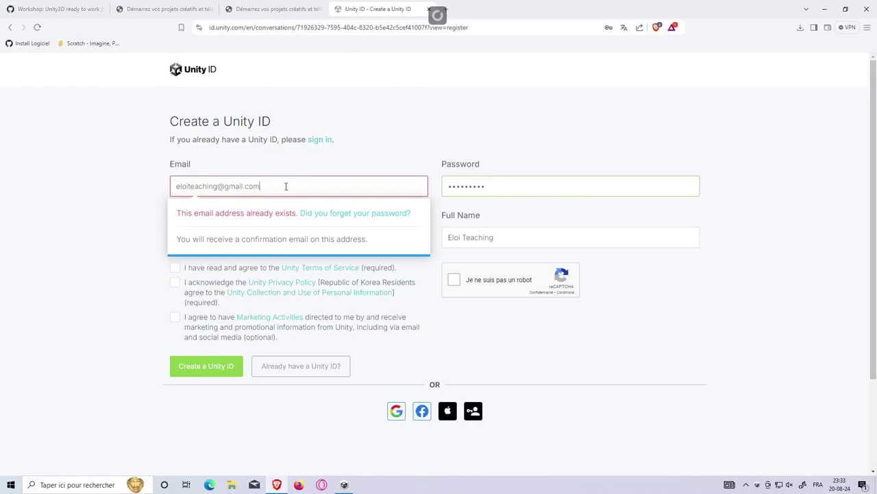
left_click(285, 168)
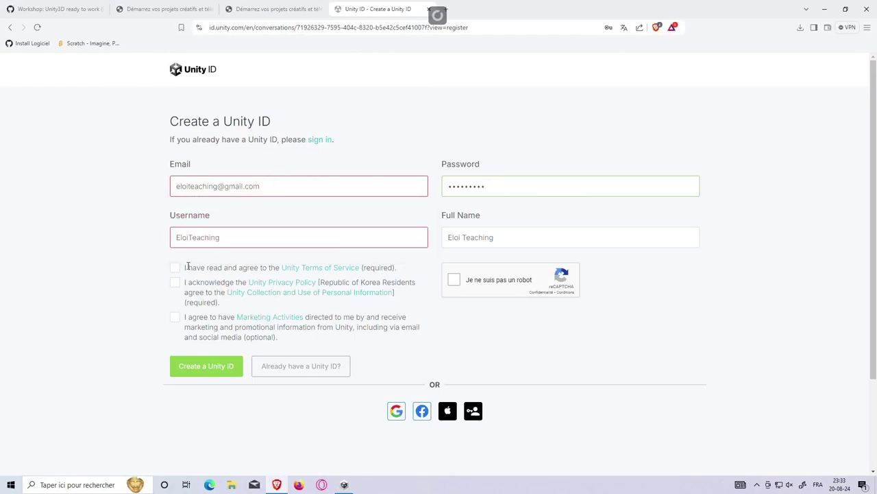
- Tick the Terms of Service, Privacy Policy and marketing boxes and the reCAPTCHA checkbox
left_click(175, 267)
left_click(175, 282)
left_click(177, 316)
left_click(453, 280)
left_click(199, 343)
left_click_drag(175, 120, 206, 218)
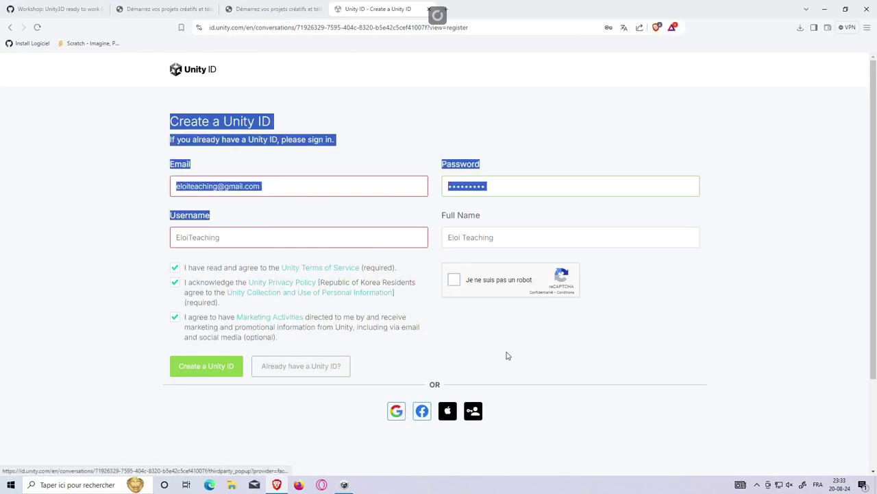
left_click_drag(435, 396, 495, 398)
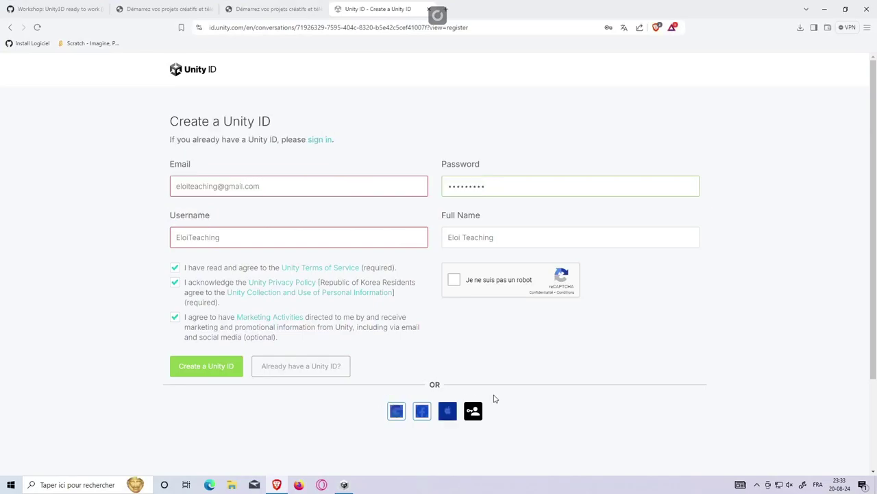
- Sign up via Google, entering the account e-mail and password, and allow unity.com access
left_click(397, 413)
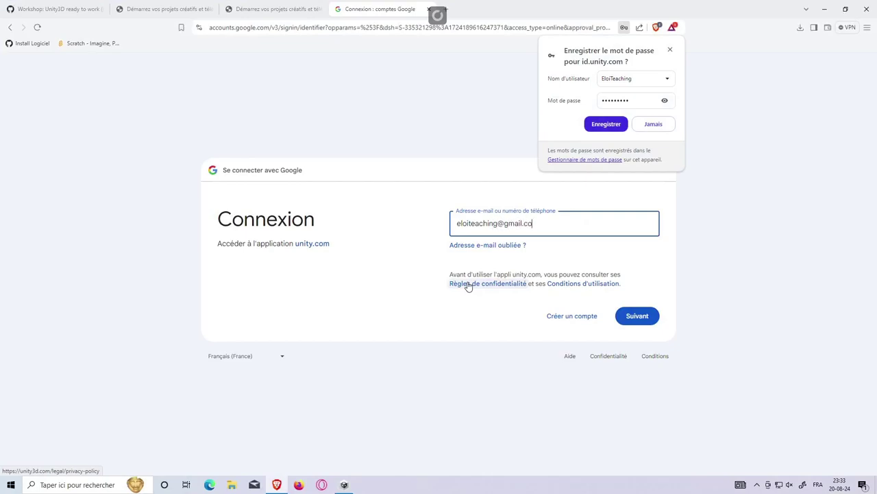
key("Return")
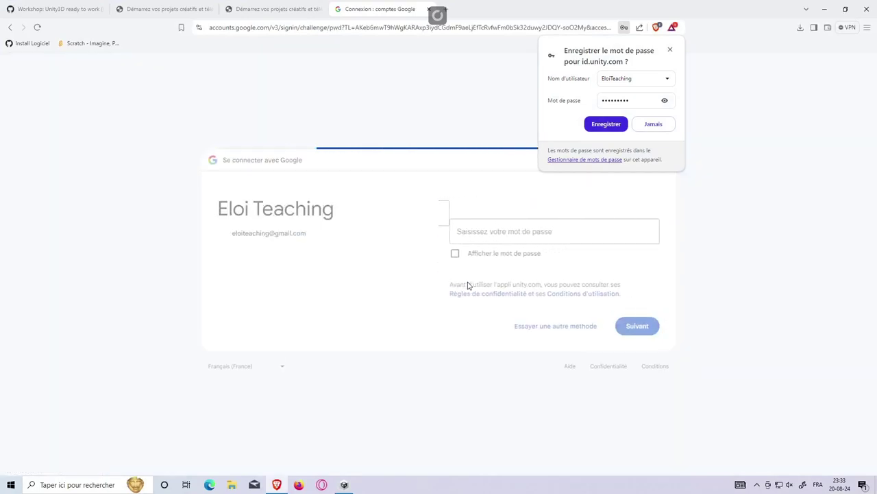
type("••••")
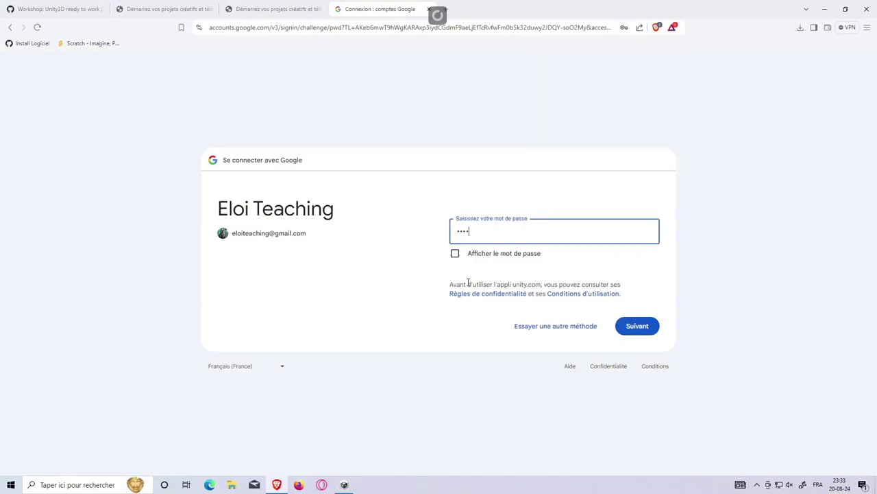
key("Return")
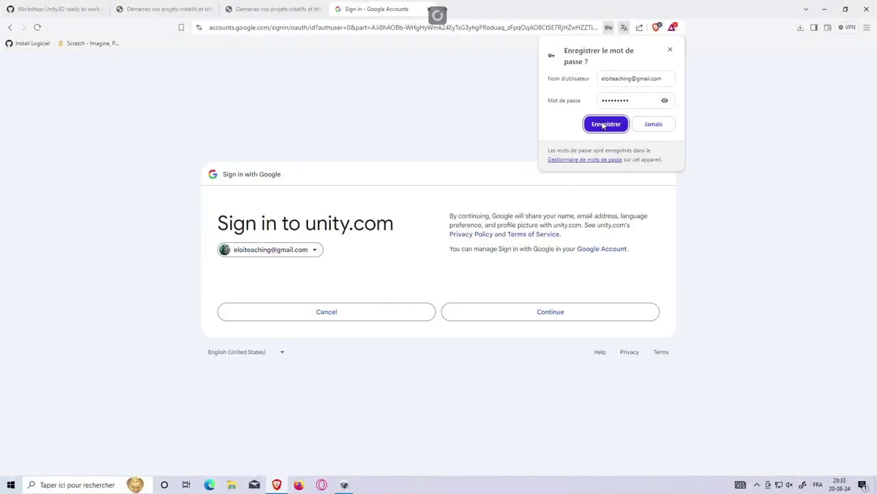
left_click(547, 315)
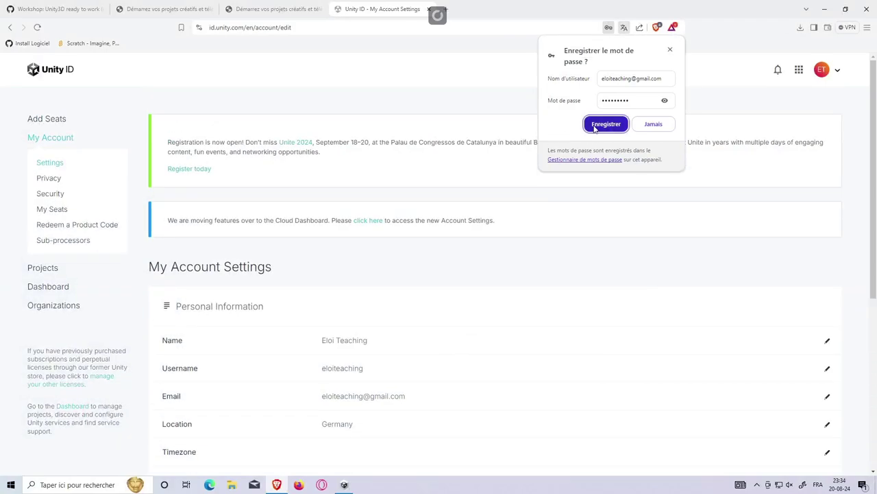
- Save the Unity site password in Brave and go to the My Seats page
left_click(600, 128)
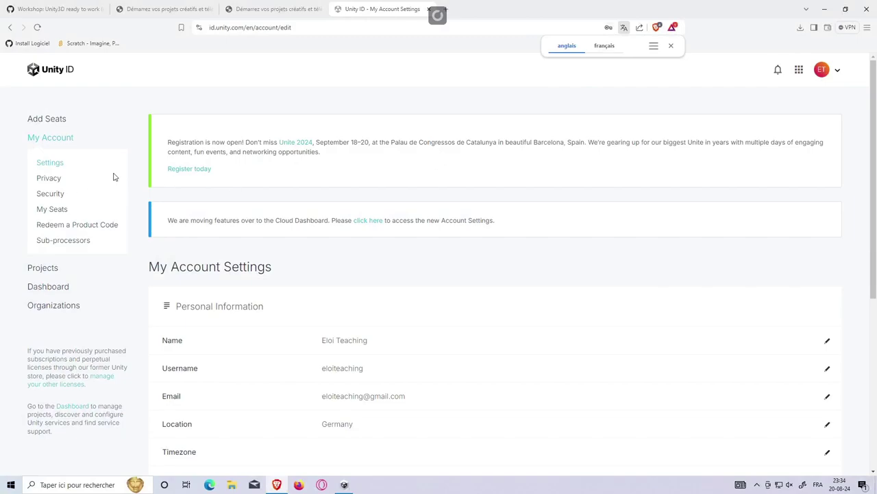
left_click(63, 210)
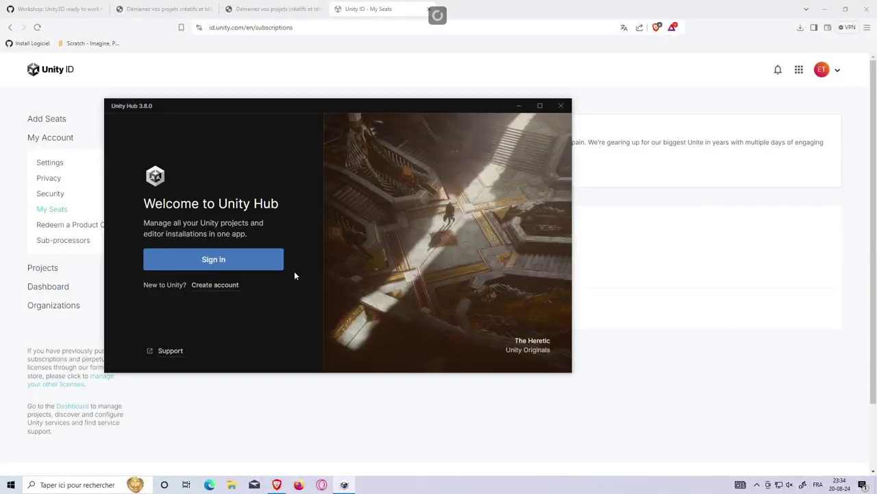
- Sign in to Unity Hub and agree to the Unity Personal licence
left_click(253, 267)
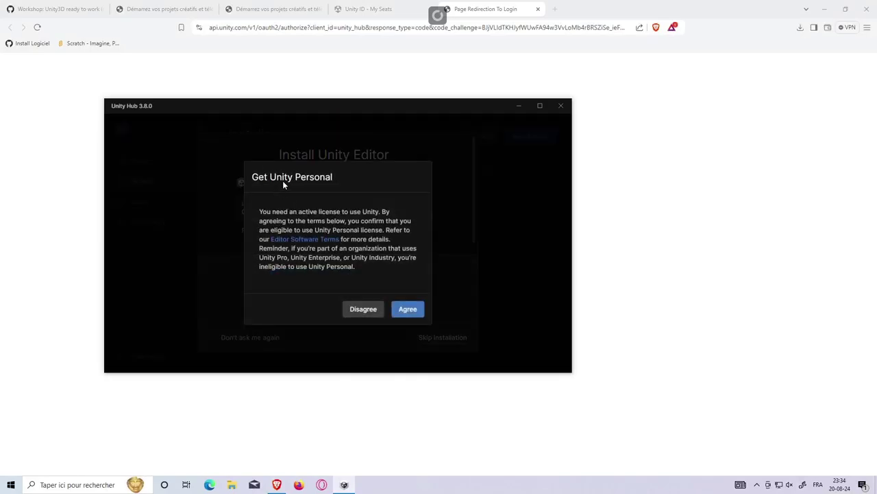
left_click(408, 310)
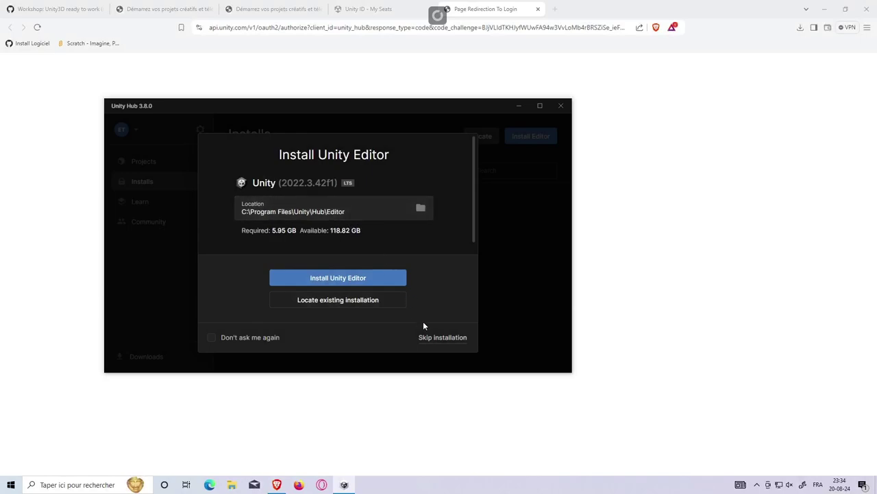
- Skip the suggested editor install and pick Unity 2022.3.42f1 LTS from the editor versions
left_click(439, 338)
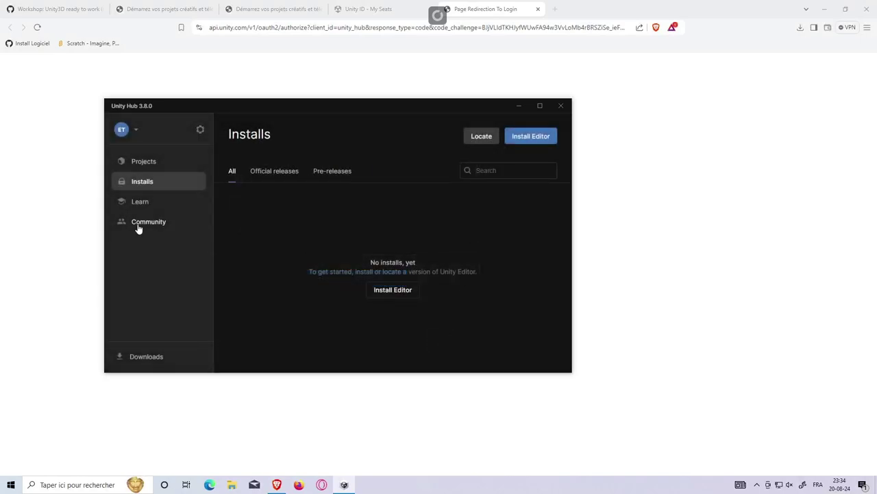
left_click(532, 143)
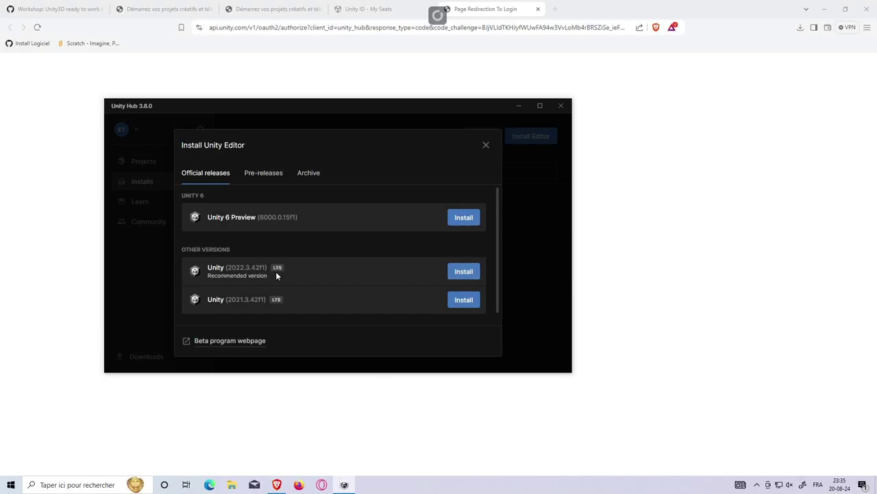
left_click(457, 270)
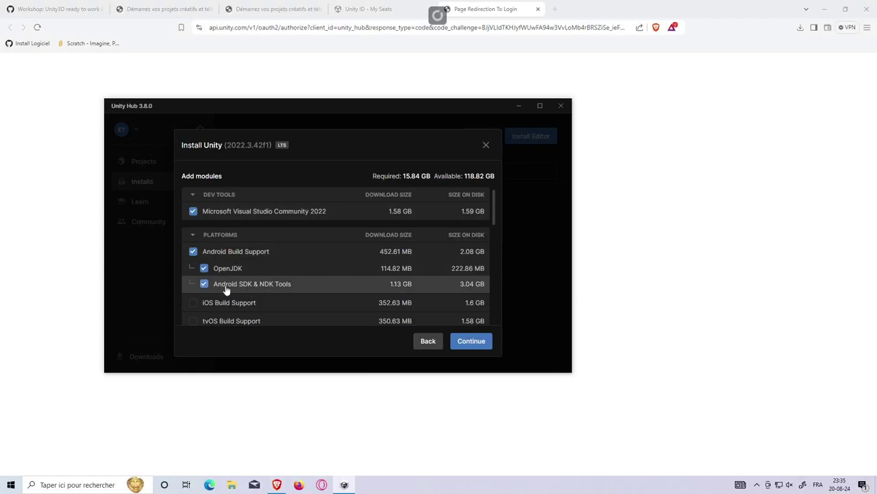
- Review the module list for Unity 2022.3.42f1 and continue past module selection
scroll(308, 222, "down", 3)
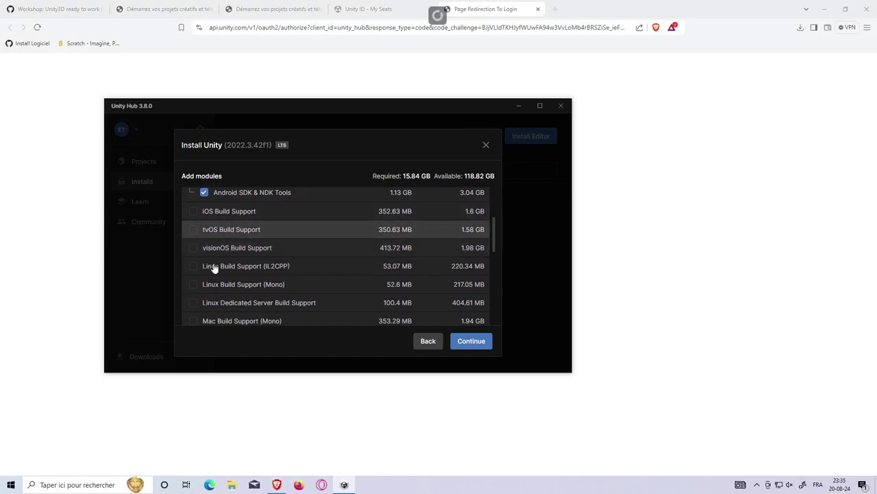
scroll(241, 255, "down", 2)
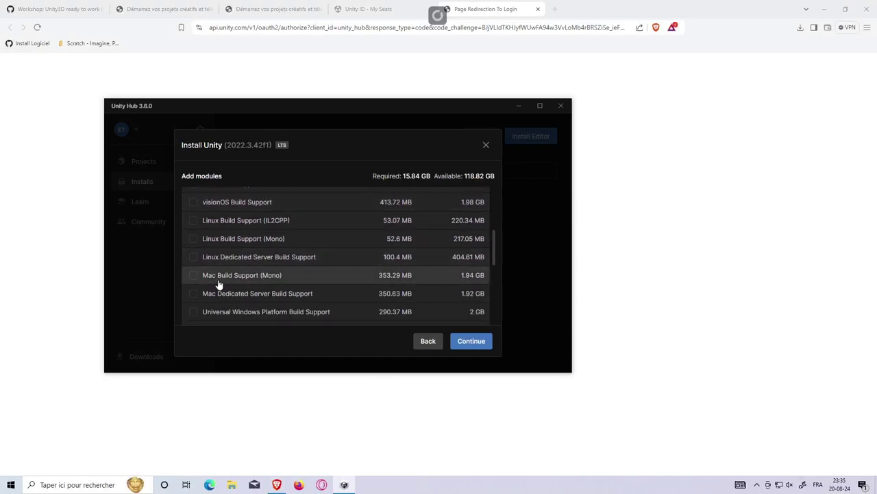
scroll(229, 272, "down", 1)
scroll(220, 275, "down", 1)
scroll(216, 264, "down", 1)
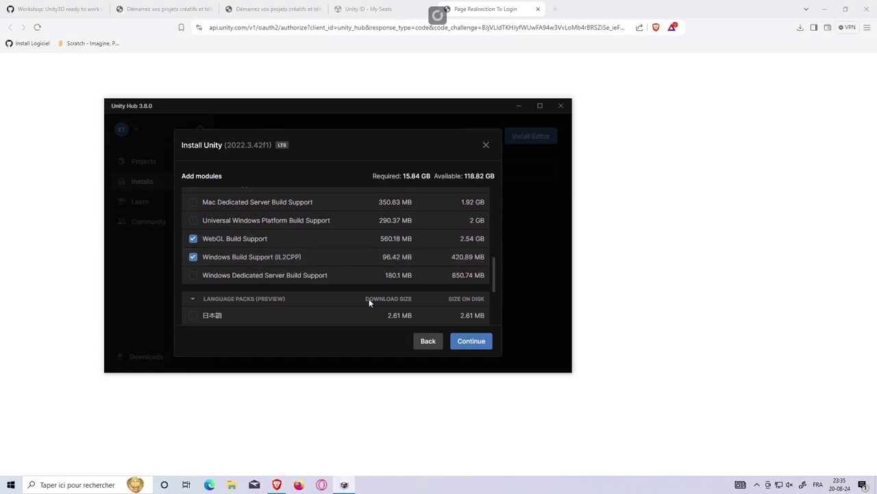
left_click(466, 341)
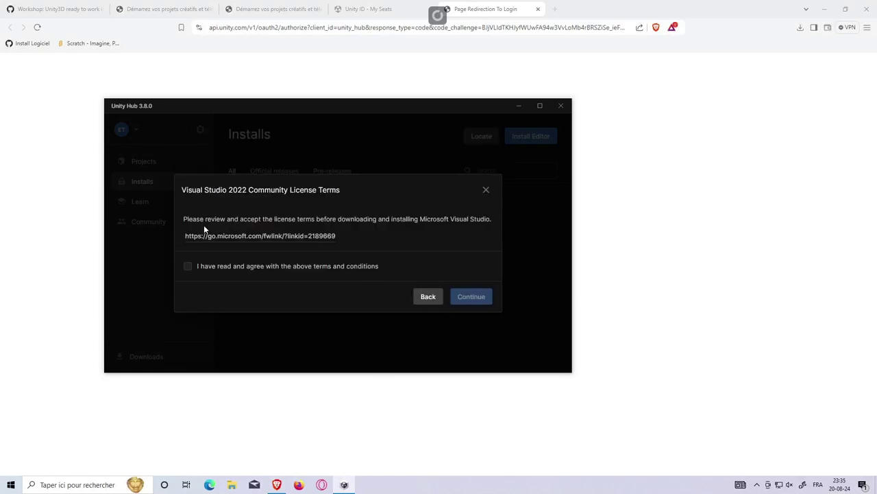
- Accept the Visual Studio and Android SDK/NDK licence terms and start the installation
left_click(230, 270)
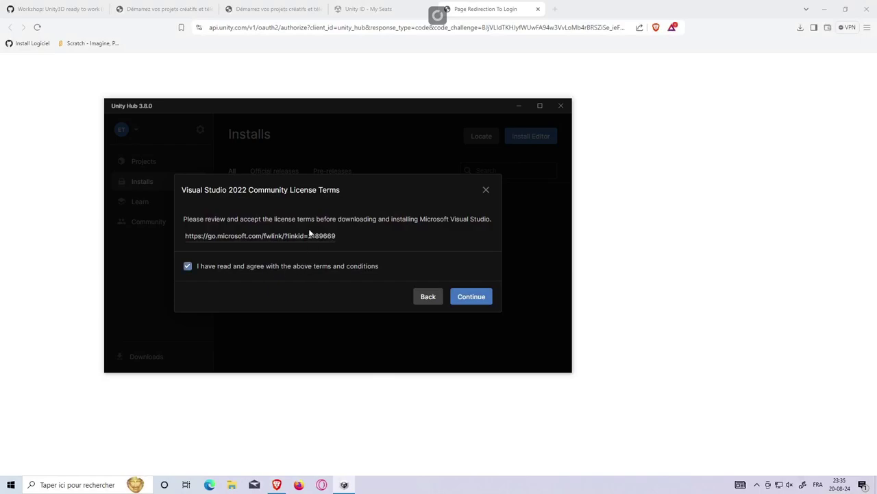
left_click(471, 297)
left_click(267, 318)
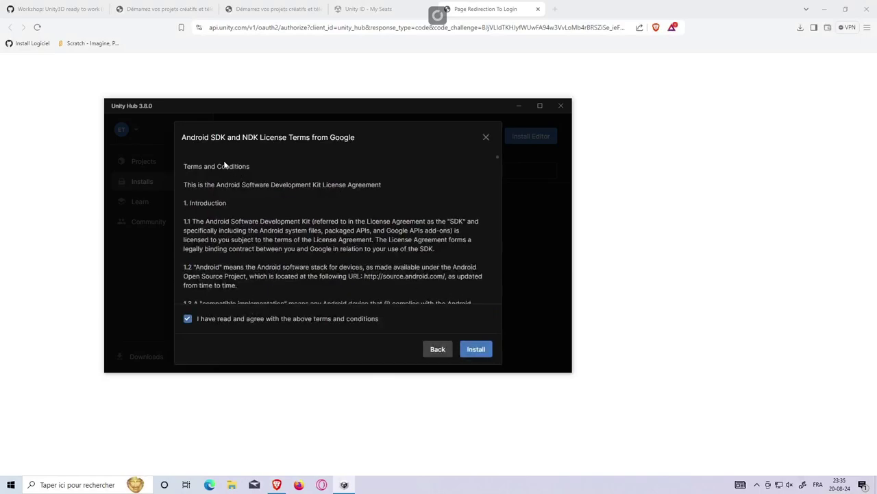
left_click(476, 348)
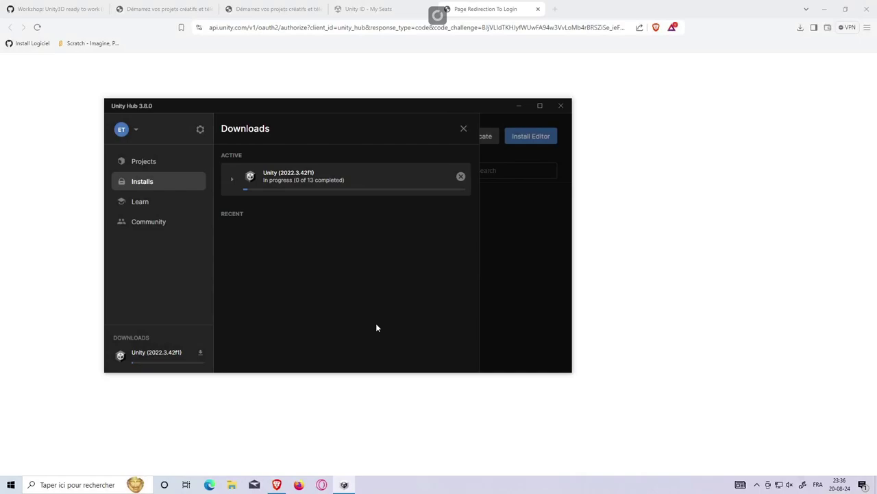
- Show the downloading components and enlarge the Unity Hub window to see more downloads
left_click(230, 179)
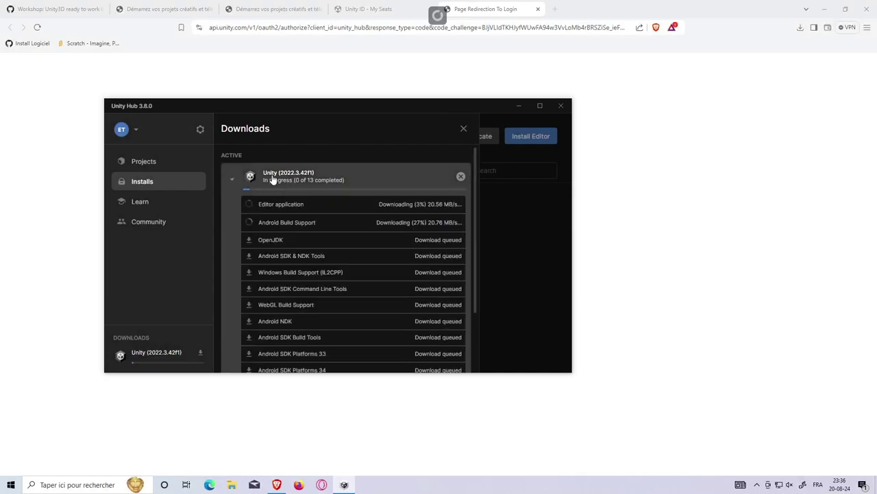
mouse_move(400, 106)
left_mouse_down()
mouse_move(333, 61)
mouse_move(318, 60)
left_mouse_up()
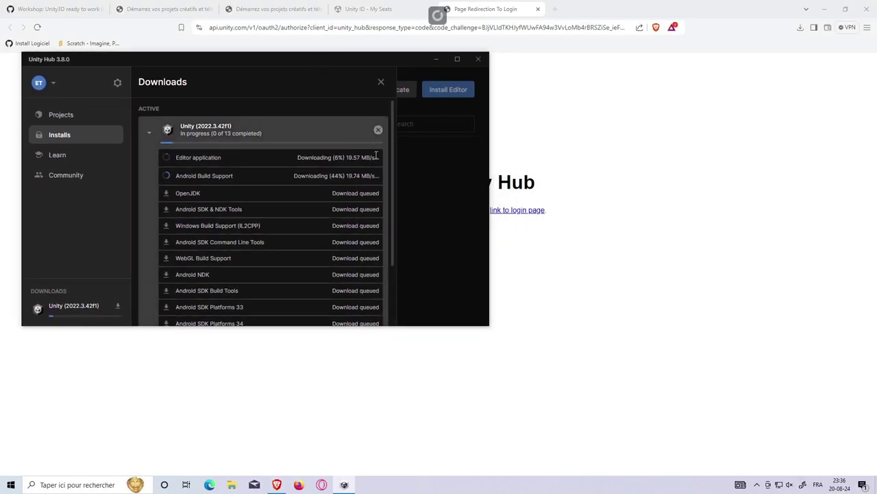
scroll(364, 160, "down", 2)
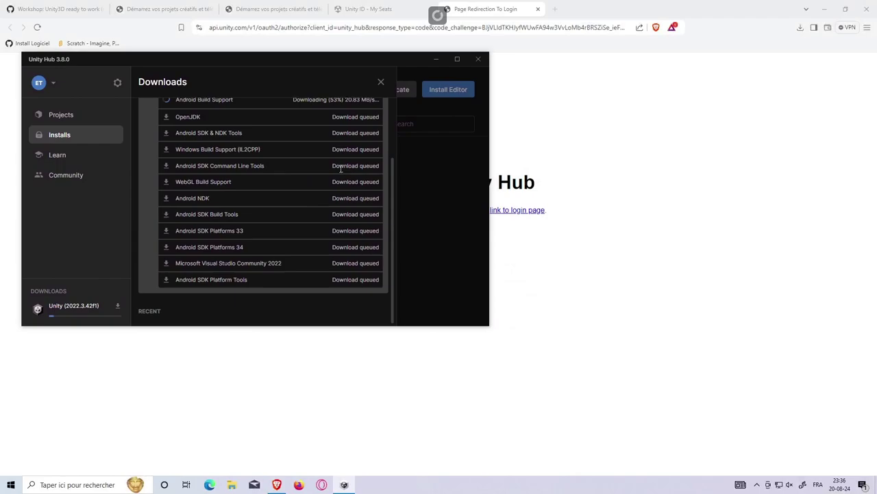
scroll(320, 188, "up", 3)
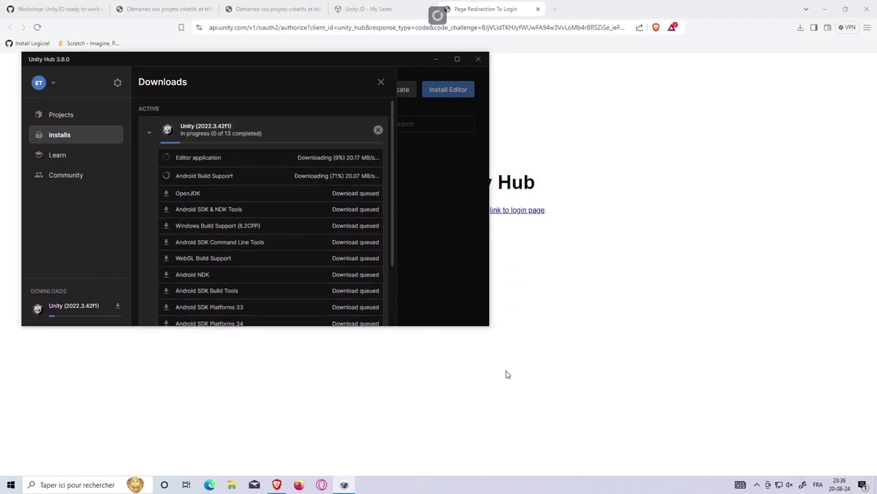
left_click_drag(488, 326, 508, 407)
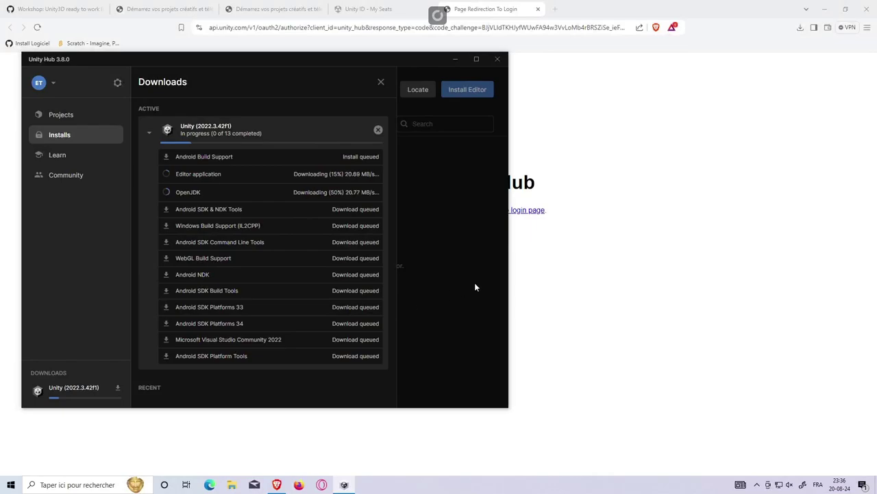
- Snap the browser right beside a floating Unity Hub and open the Scratch project editor
left_click(578, 256)
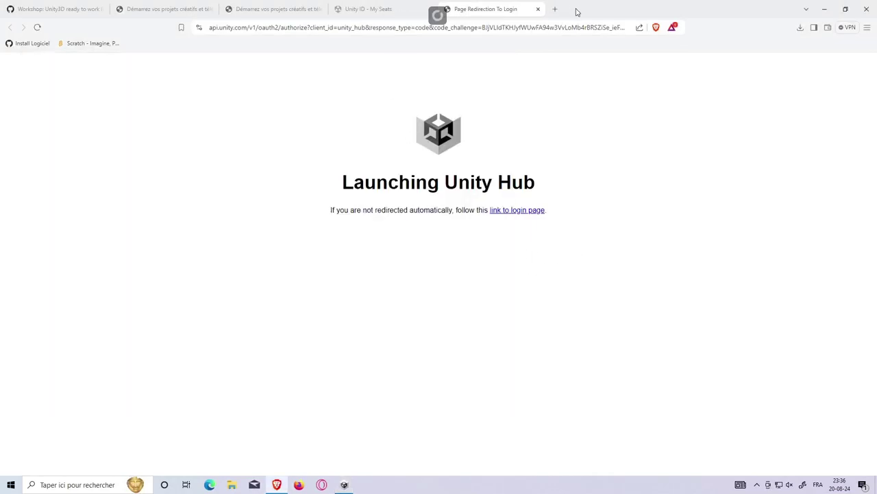
mouse_move(577, 12)
left_mouse_down()
mouse_move(706, 114)
mouse_move(549, 68)
left_mouse_up()
key("super+Right")
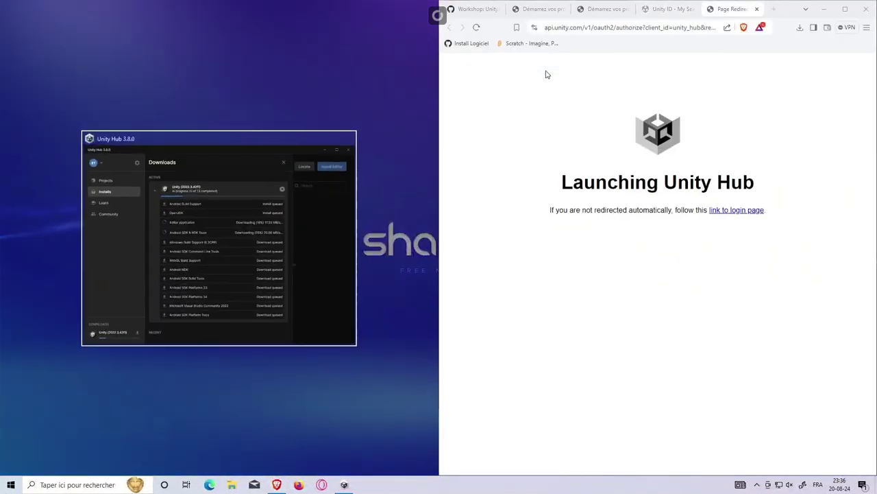
left_click(318, 187)
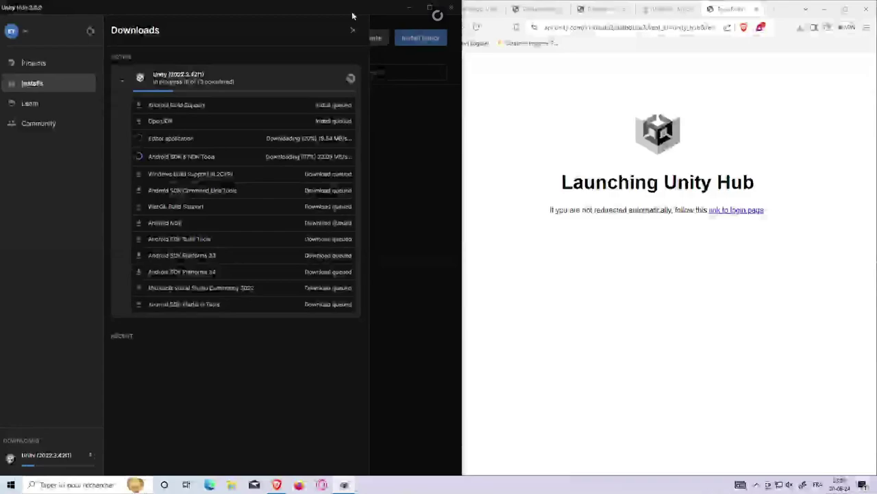
left_click_drag(353, 15, 353, 31)
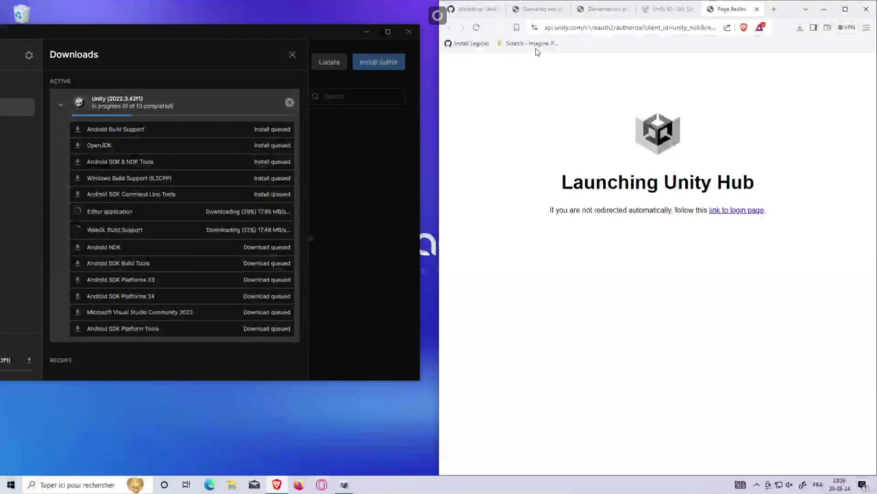
left_click(553, 31)
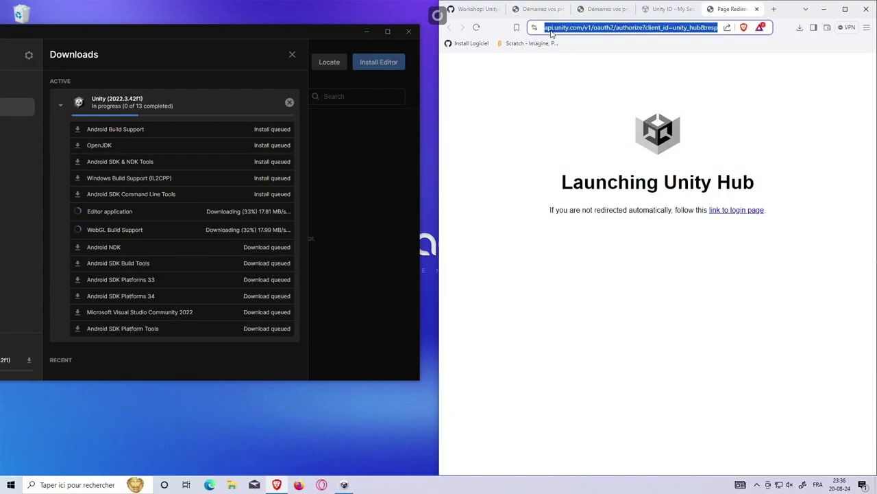
left_click(537, 46)
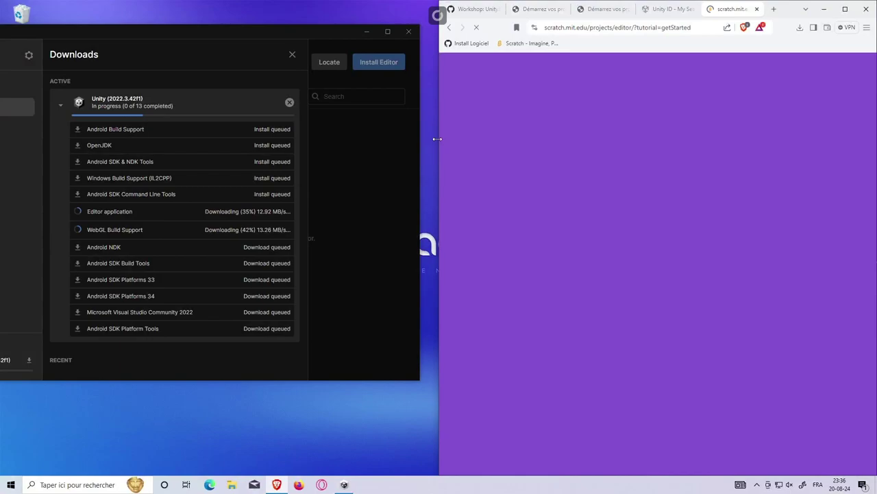
- Widen the browser, search the web for 'scratch' and open the official Scratch website
mouse_move(437, 140)
left_mouse_down()
mouse_move(211, 115)
mouse_move(240, 115)
left_mouse_up()
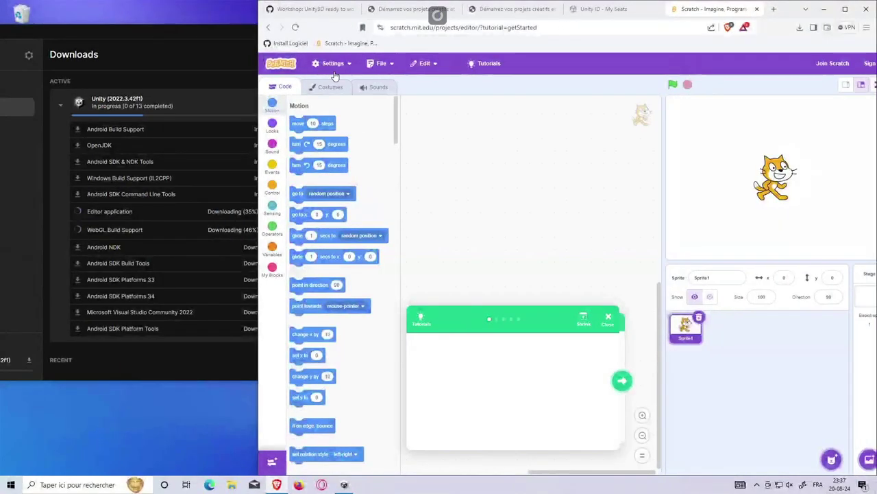
left_click(398, 28)
type("scratch")
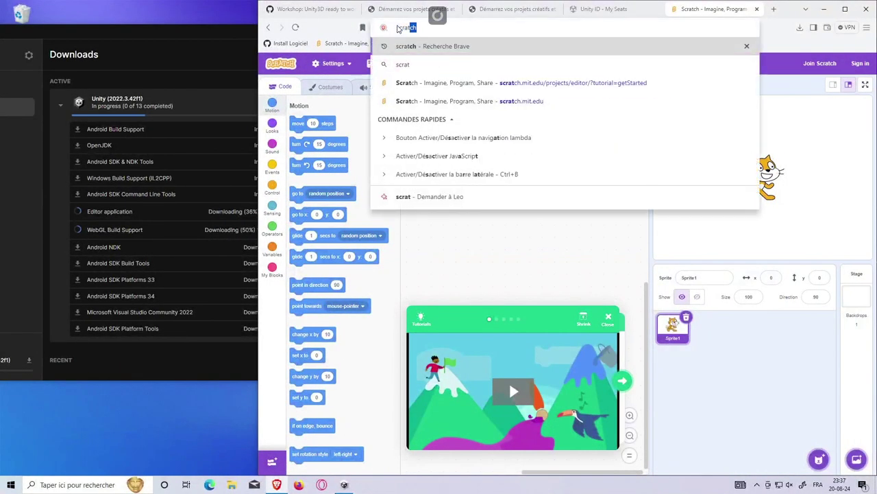
key("Return")
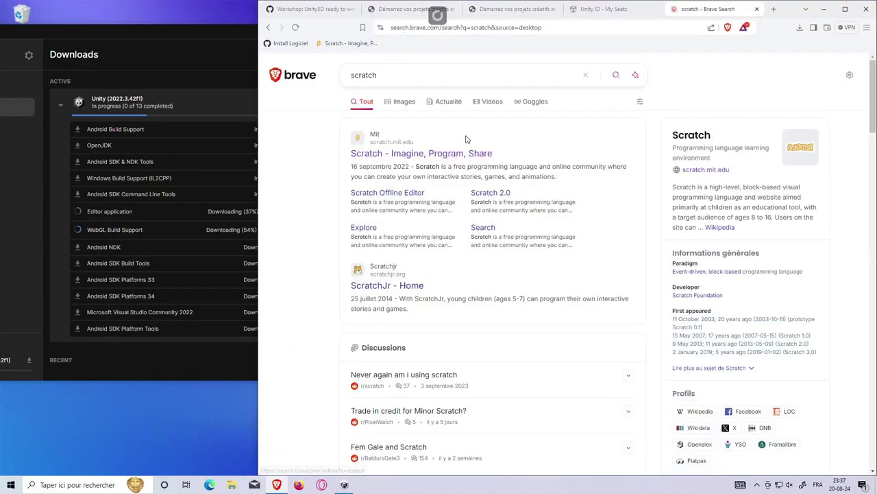
left_click(413, 155)
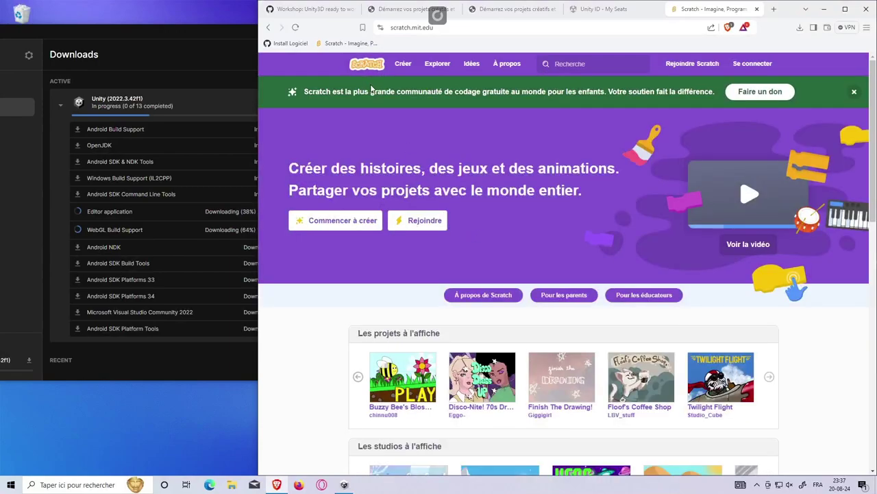
- Start a new project with Créer and dismiss the tutorial video
left_click(401, 69)
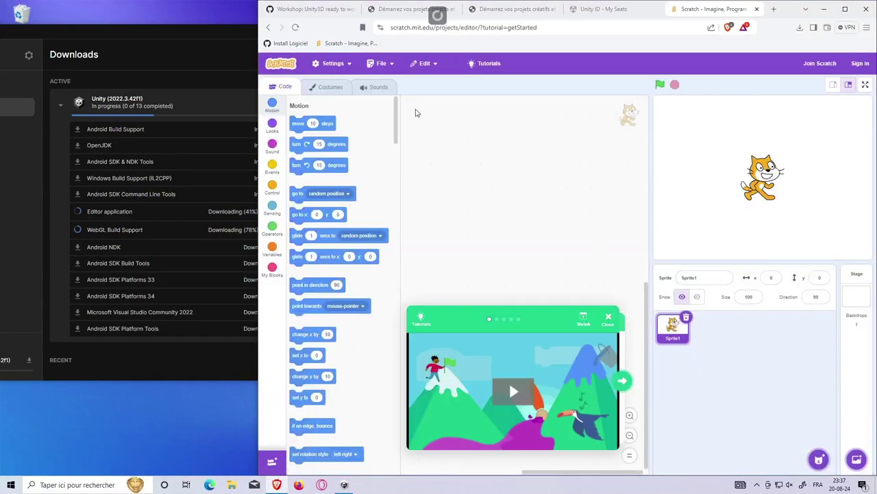
left_click_drag(259, 138, 229, 137)
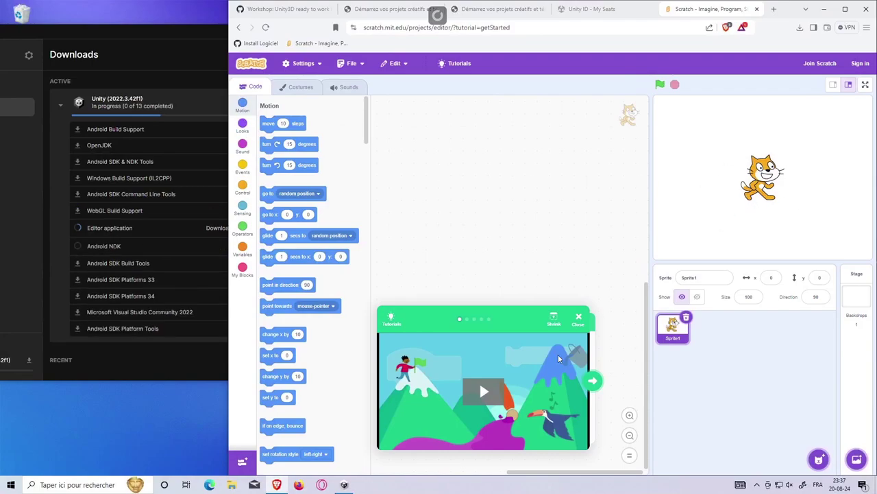
left_click(580, 317)
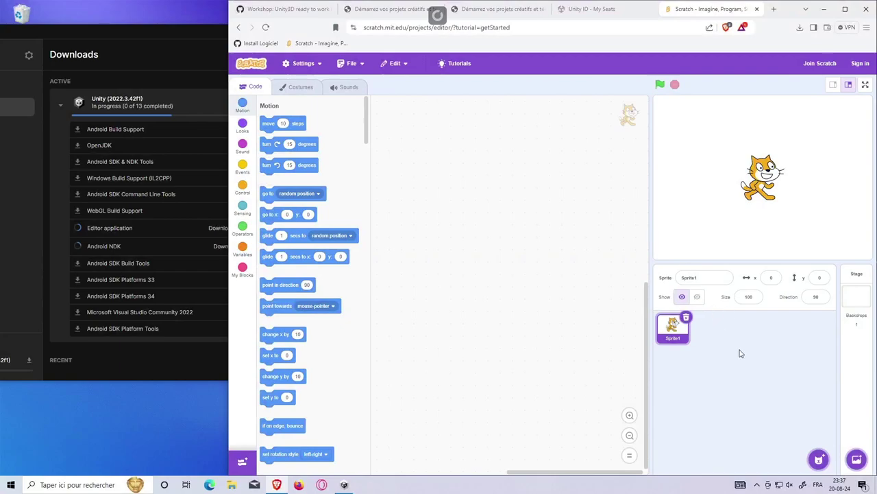
- Add the Ball sprite from the library and place a 'move 10 steps' block in its code area
left_click(819, 460)
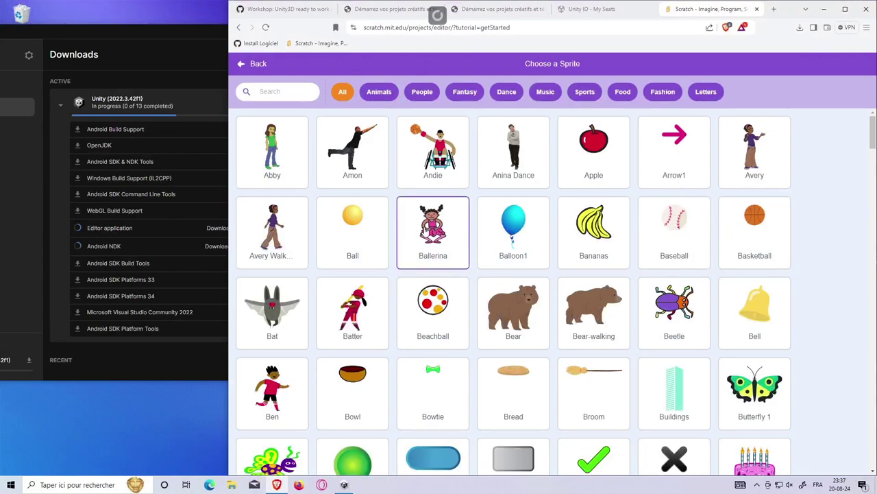
left_click(377, 226)
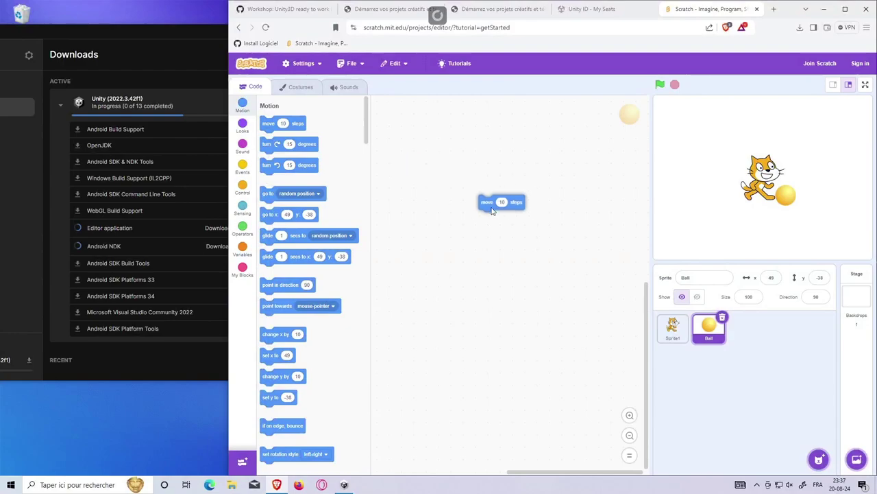
left_click_drag(268, 126, 500, 214)
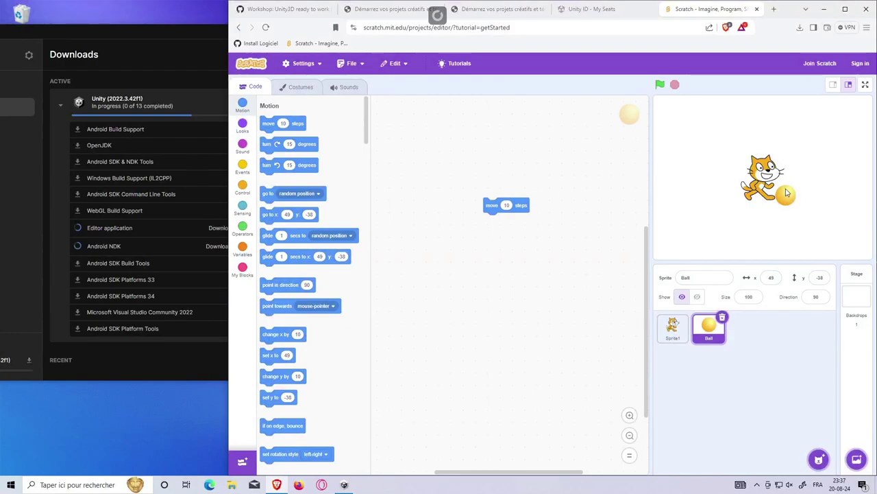
left_click(657, 89)
left_click(243, 167)
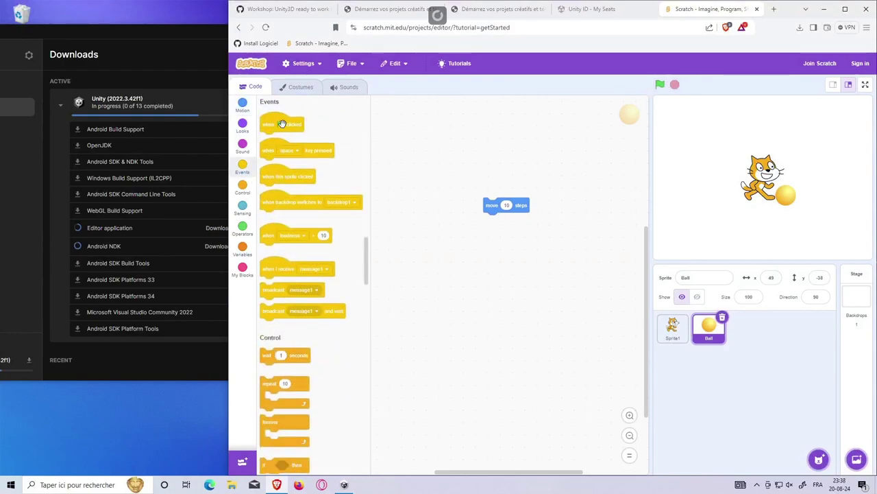
- Attach 'when flag clicked' above the move block and run it several times to step the ball right
left_click_drag(282, 124, 499, 181)
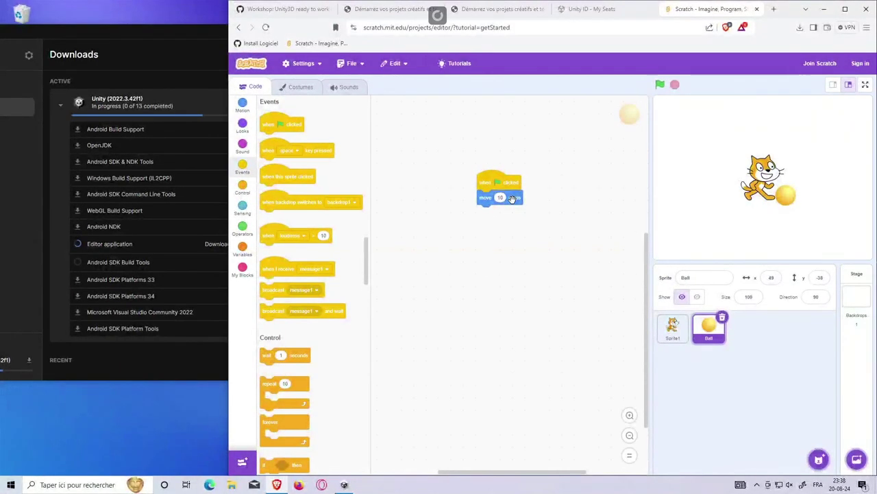
left_click(660, 86)
left_click(661, 86)
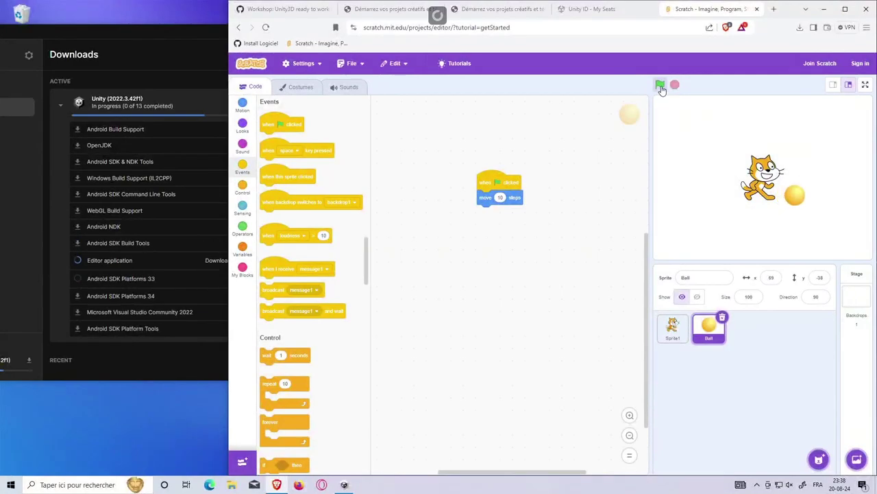
left_click(661, 87)
left_click(660, 86)
left_click(660, 86)
left_click(660, 87)
left_click(660, 86)
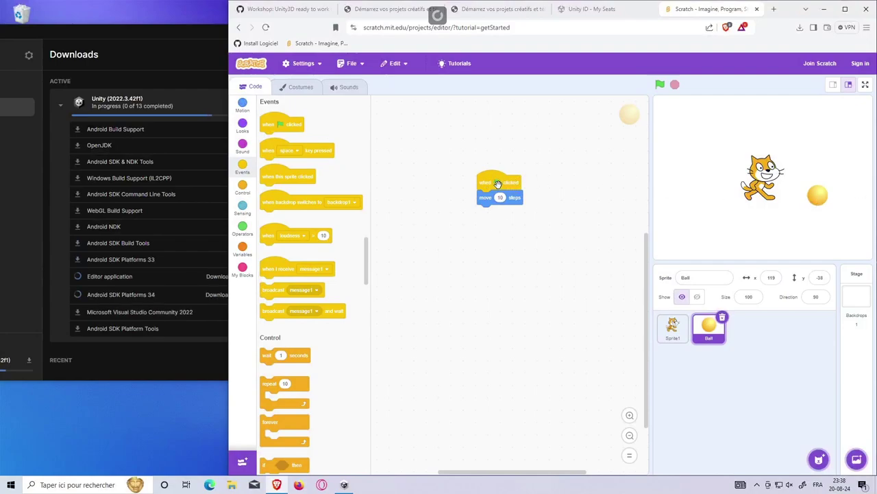
- Move the ball to the stage's left edge and wrap the move block in a forever loop, then test it
left_click_drag(498, 184, 464, 168)
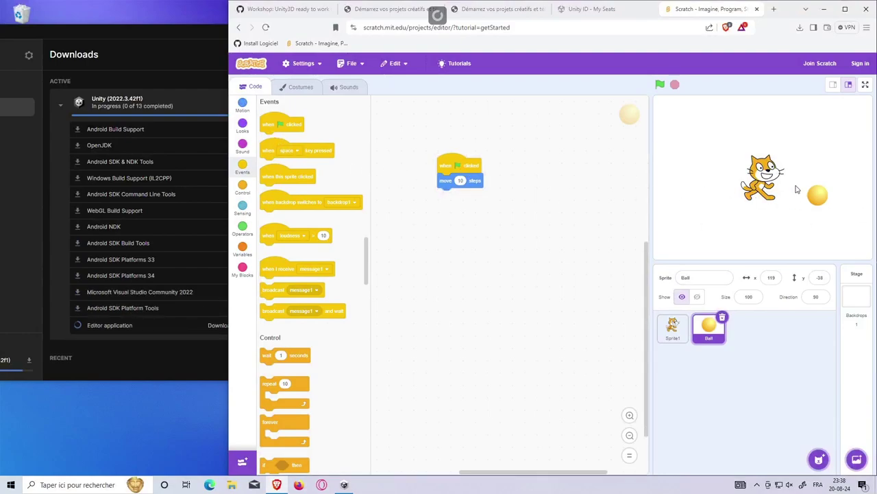
left_click_drag(821, 197, 675, 198)
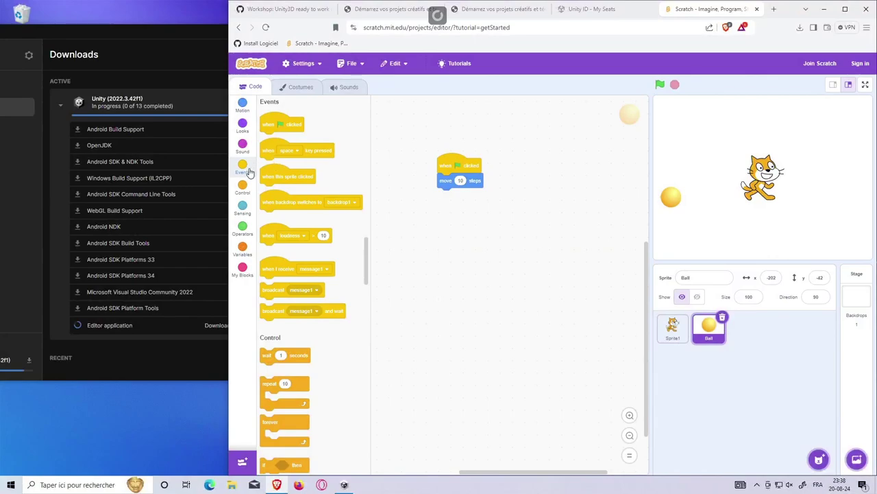
left_click(245, 187)
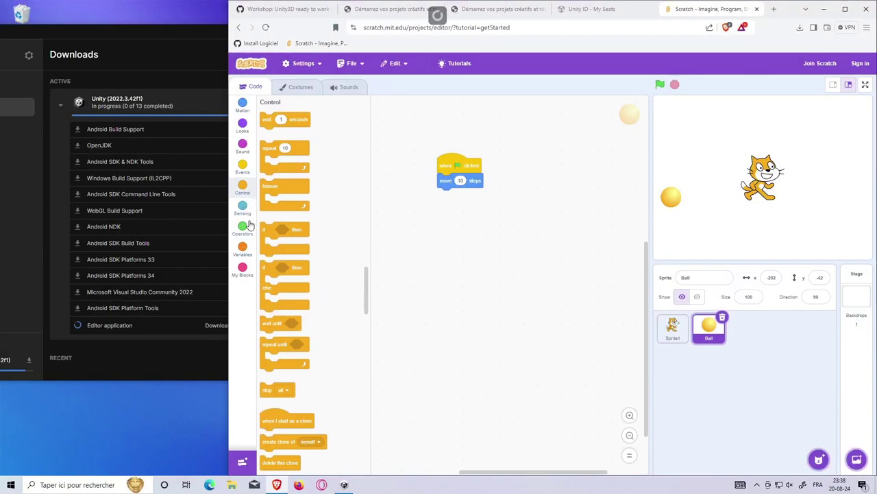
left_click_drag(270, 186, 460, 214)
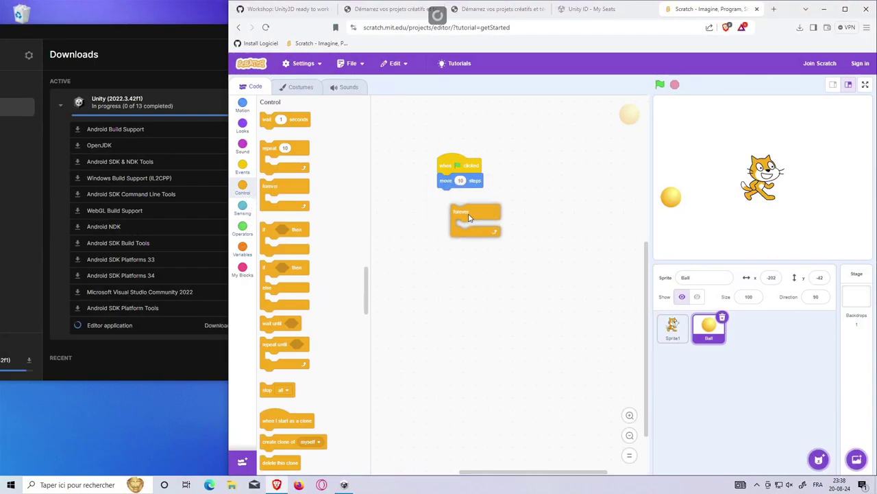
left_click(447, 176)
mouse_move(449, 180)
left_mouse_down()
mouse_move(466, 229)
mouse_move(479, 180)
left_mouse_up()
left_click(659, 86)
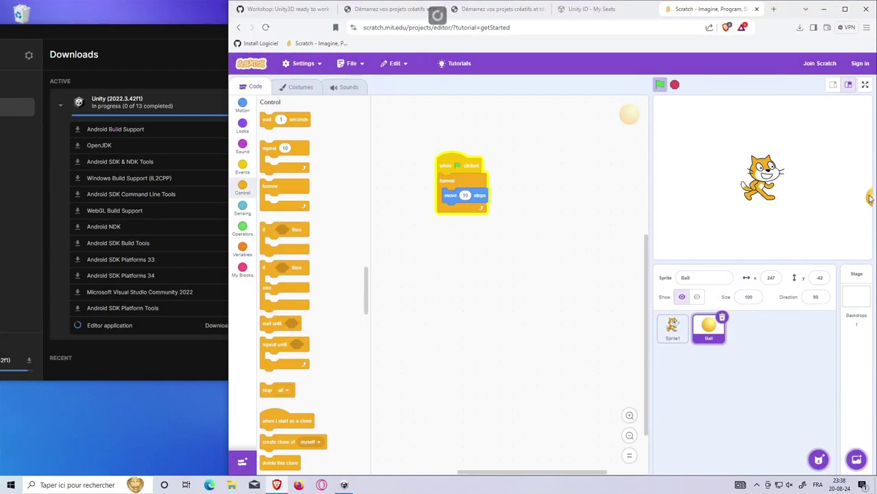
left_click(675, 86)
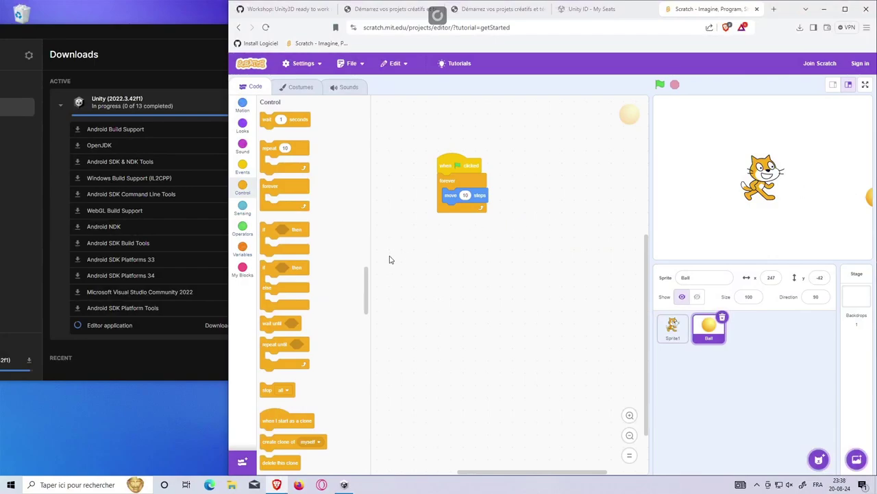
- Add 'if on edge, bounce' inside the loop and run the project to test bouncing
left_click(244, 107)
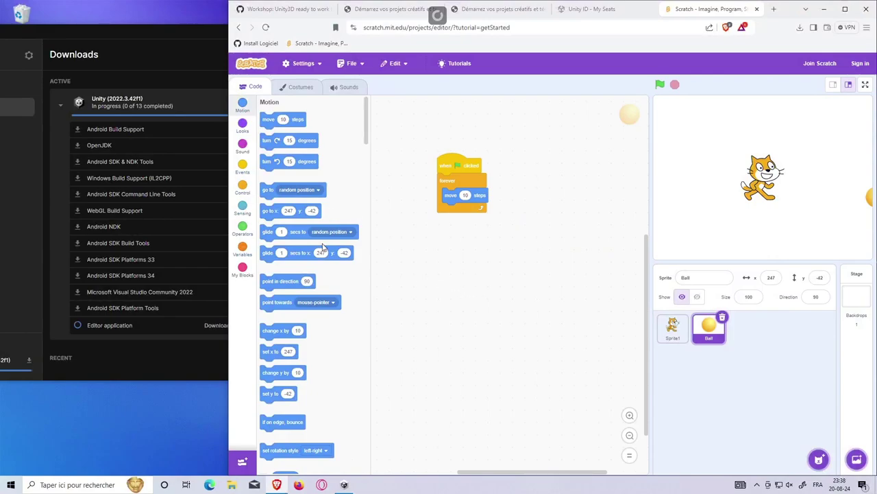
scroll(323, 248, "down", 3)
scroll(321, 251, "down", 3)
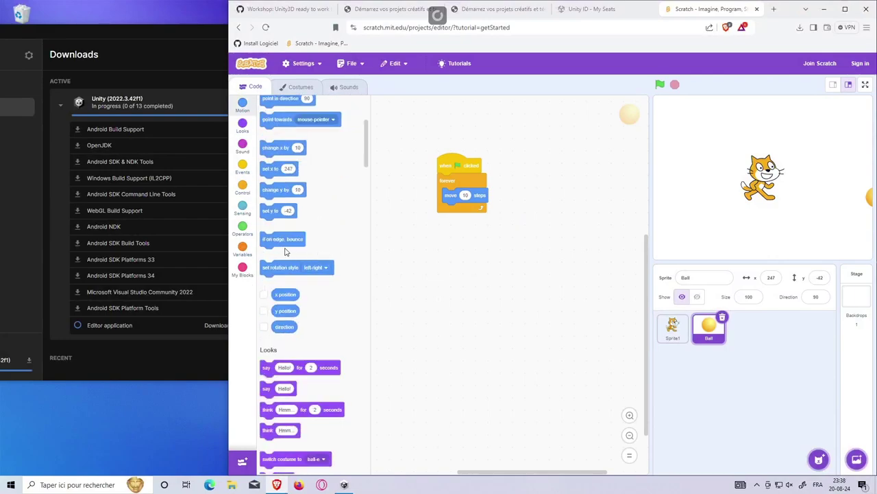
left_click_drag(294, 243, 471, 217)
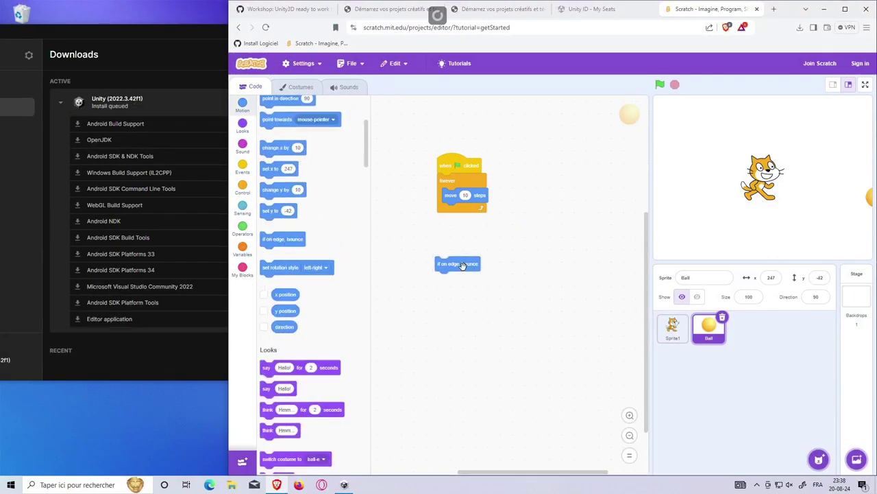
left_click(657, 86)
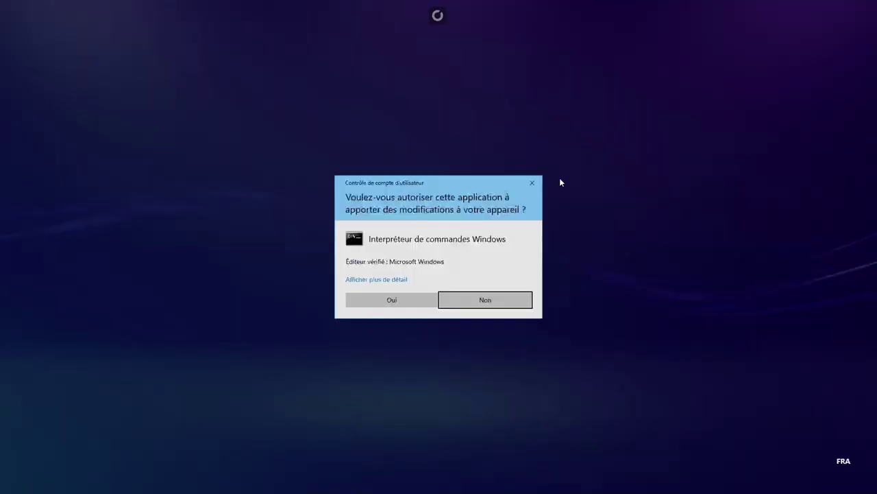
- Allow the Windows Command Processor prompt and bring Unity Hub's downloads window forward
left_click(388, 300)
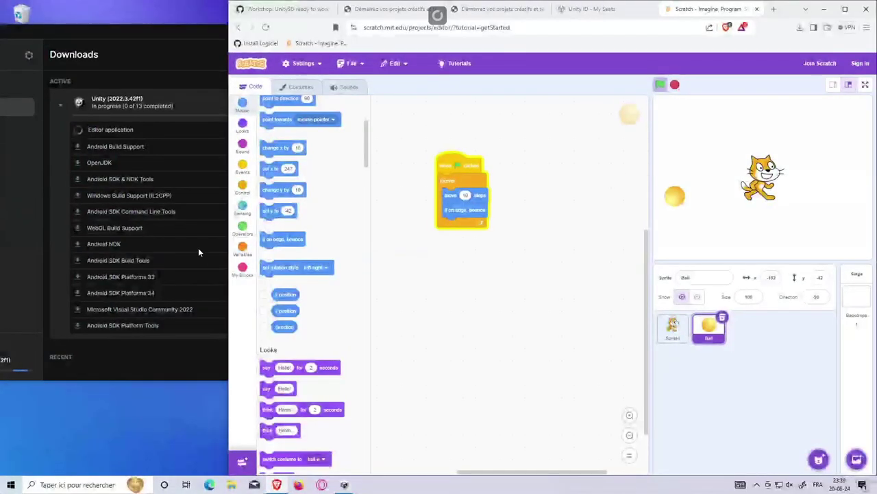
left_click(185, 57)
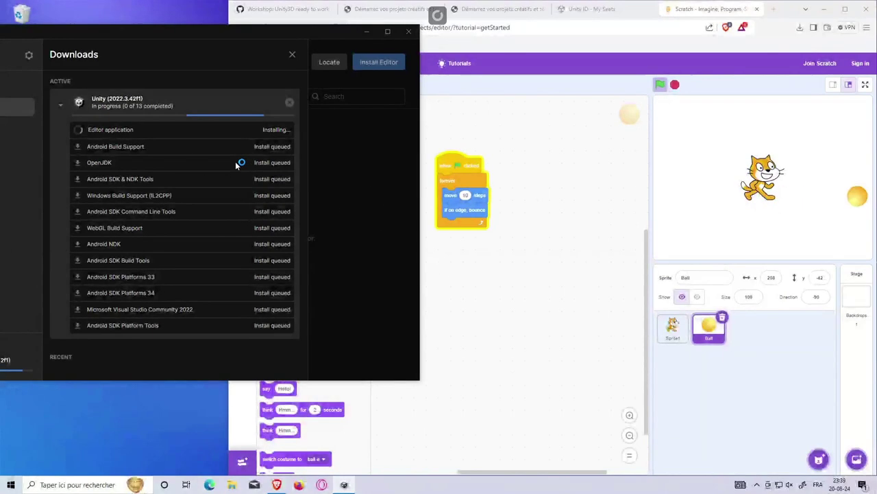
- Stop the script, set the Ball's direction to 40 with the dial, and run it again
left_click(513, 268)
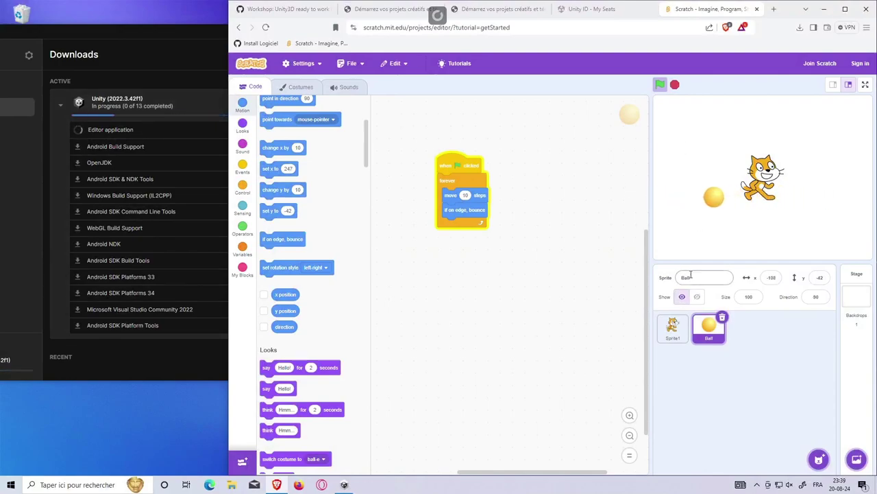
left_click(674, 85)
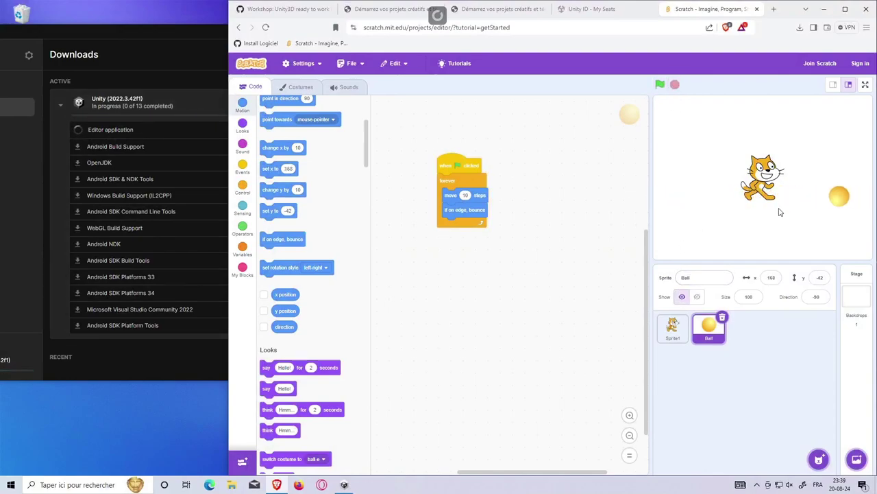
left_click(827, 296)
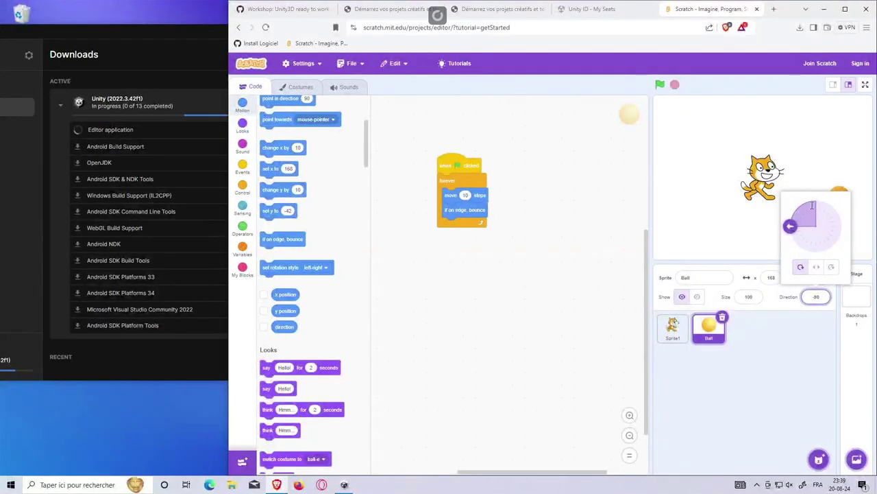
left_click_drag(790, 229, 800, 261)
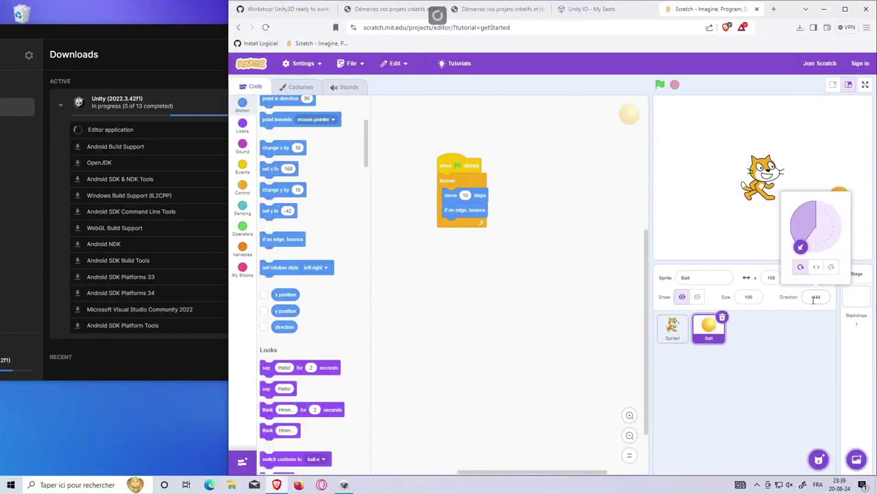
left_click(846, 190)
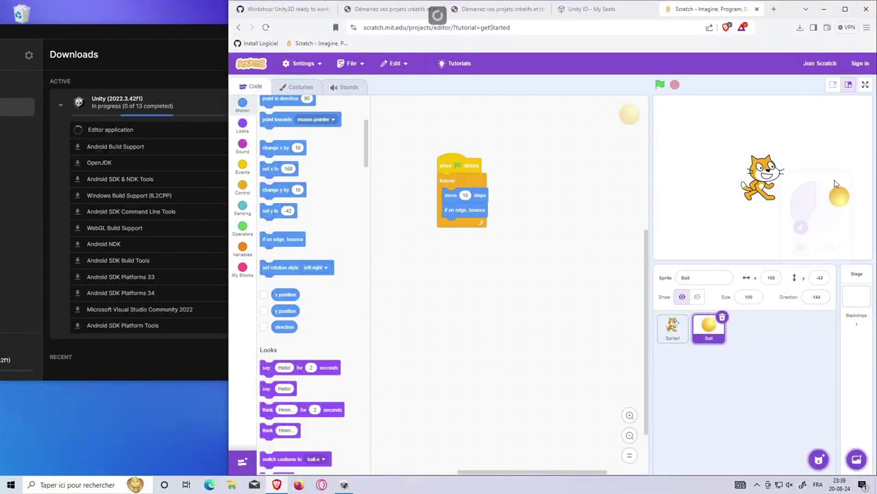
left_click(816, 296)
mouse_move(797, 242)
left_mouse_down()
mouse_move(789, 233)
mouse_move(834, 215)
mouse_move(843, 230)
mouse_move(831, 206)
left_mouse_up()
left_click(721, 186)
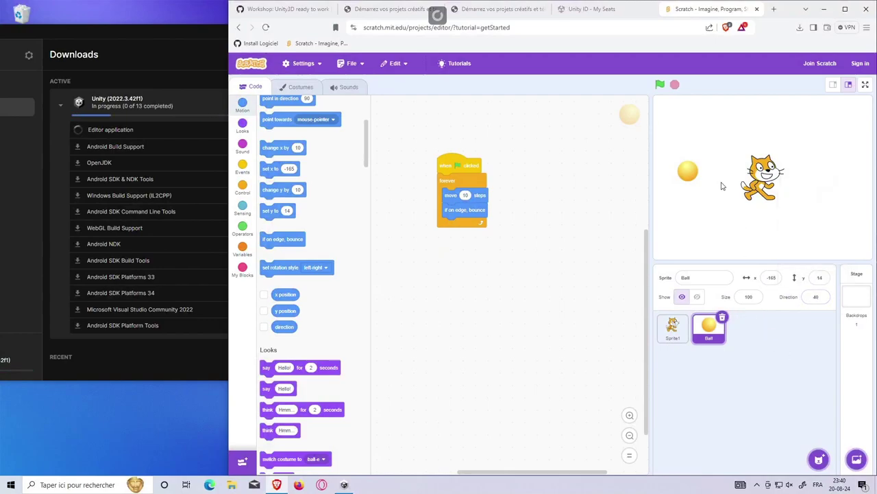
left_click(659, 85)
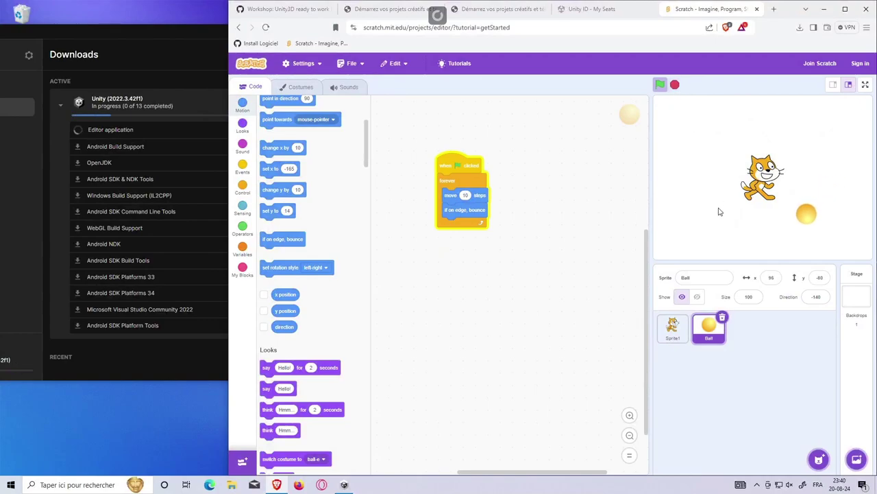
- Set the Ball's size to 30
left_click(746, 296)
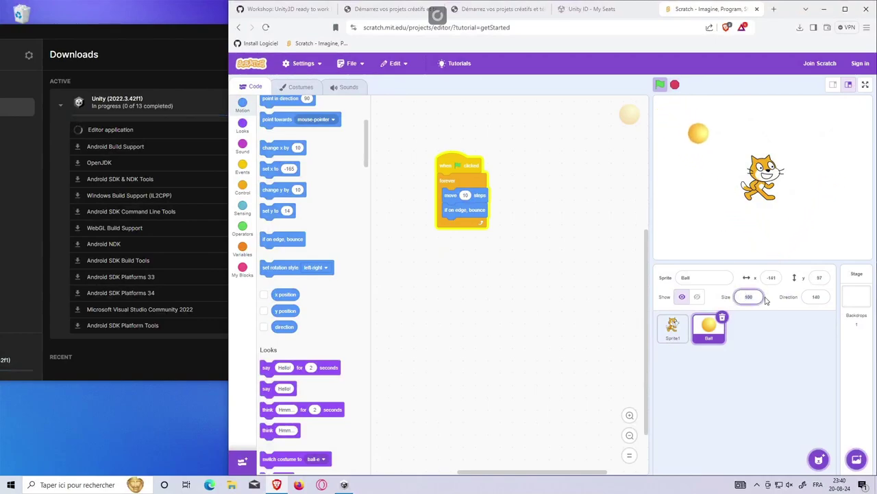
type("11")
key("Return")
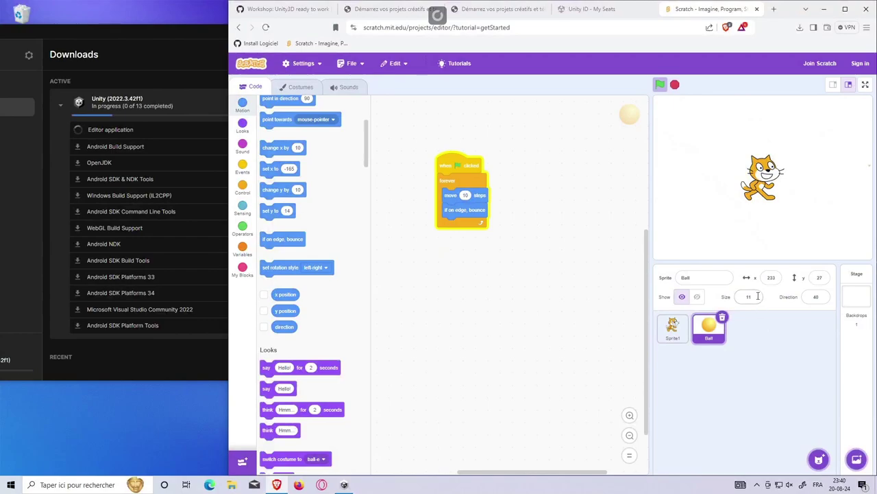
left_click(758, 296)
type("0")
key("Return")
- Give the cat sprite a 'when this sprite clicked, go to random position' script
left_click(674, 329)
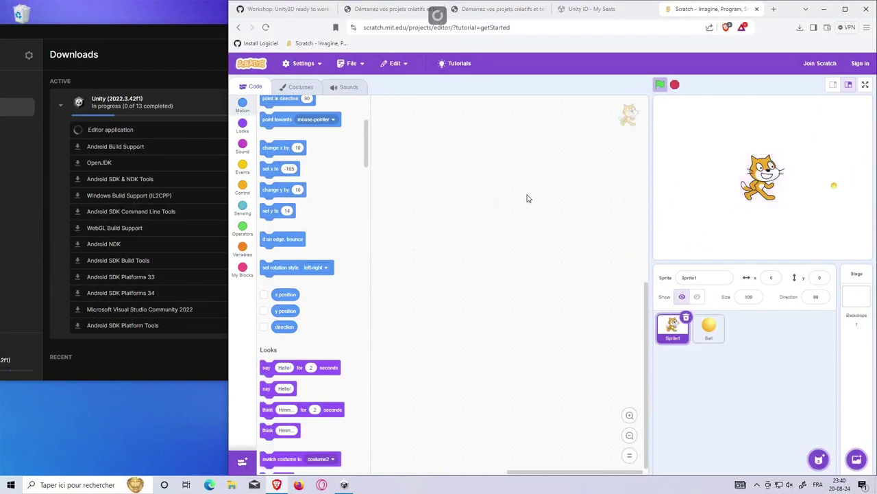
left_click(709, 326)
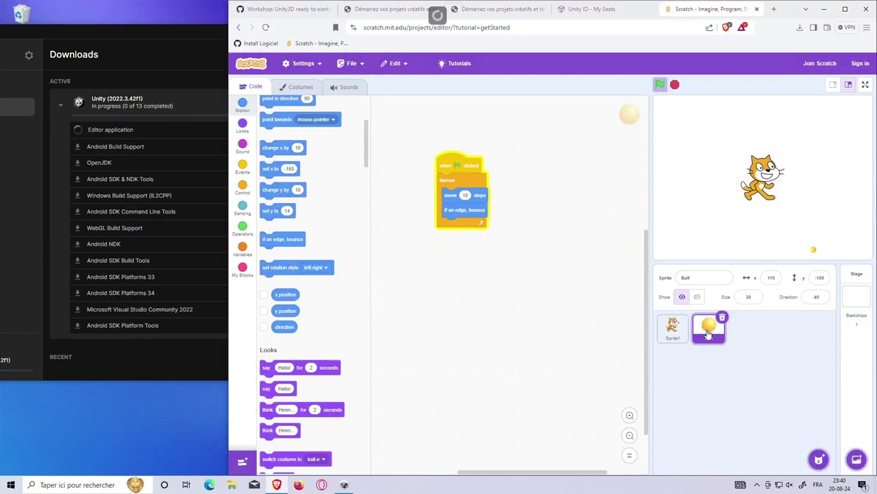
left_click(673, 326)
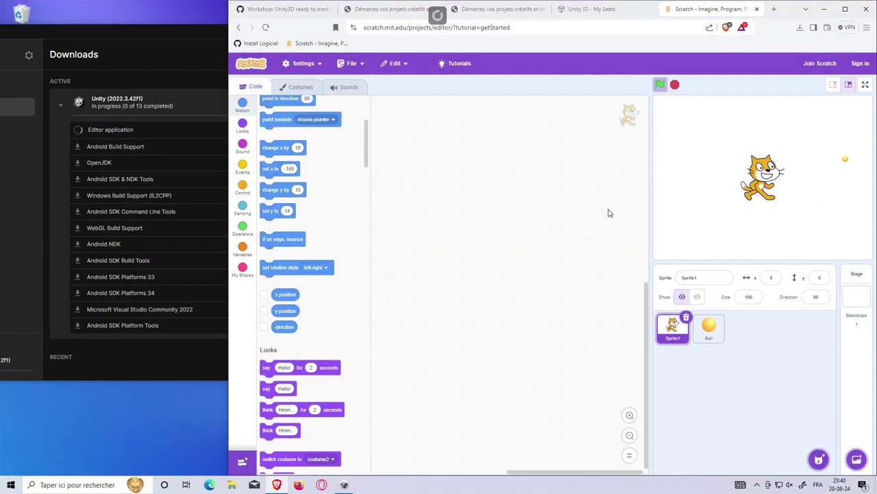
left_click(246, 172)
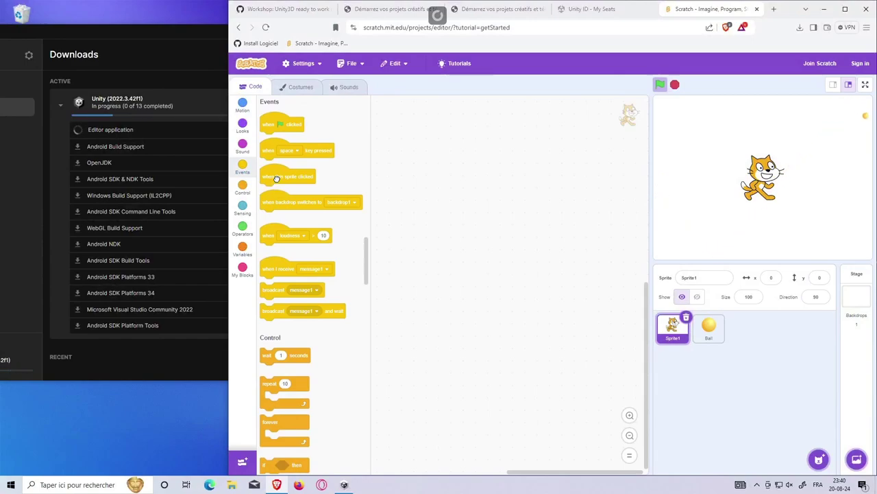
left_click_drag(276, 178, 458, 181)
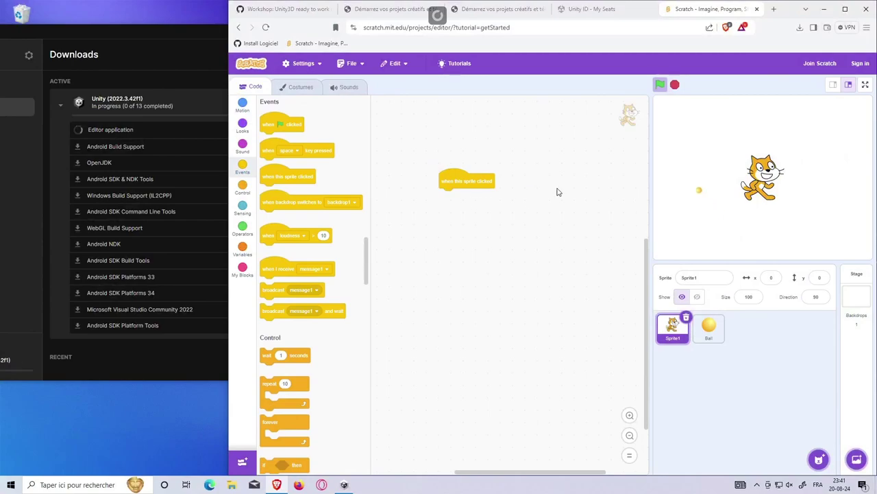
left_click(244, 107)
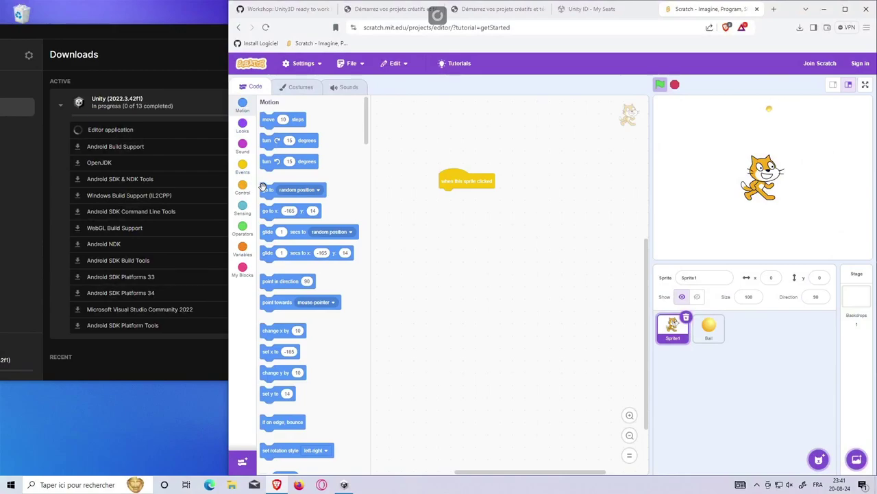
left_click_drag(263, 188, 461, 197)
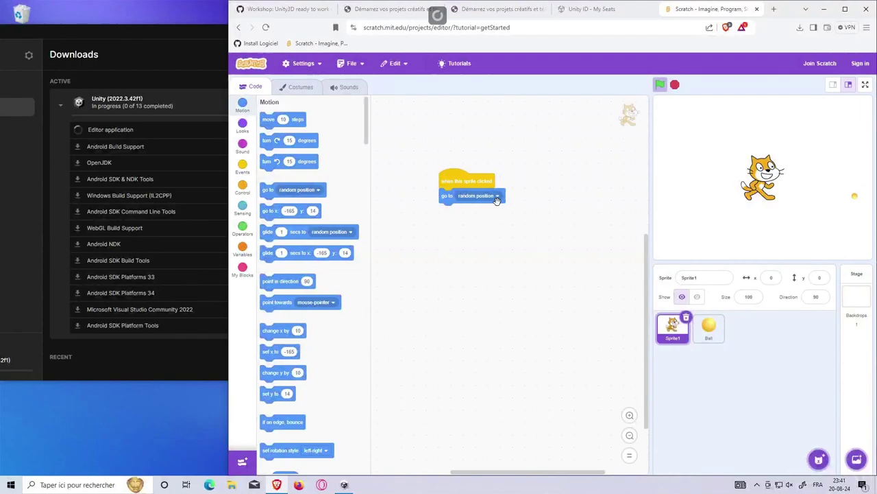
- Click the cat repeatedly to test its random jumps, then open a new browser tab
left_click(776, 178)
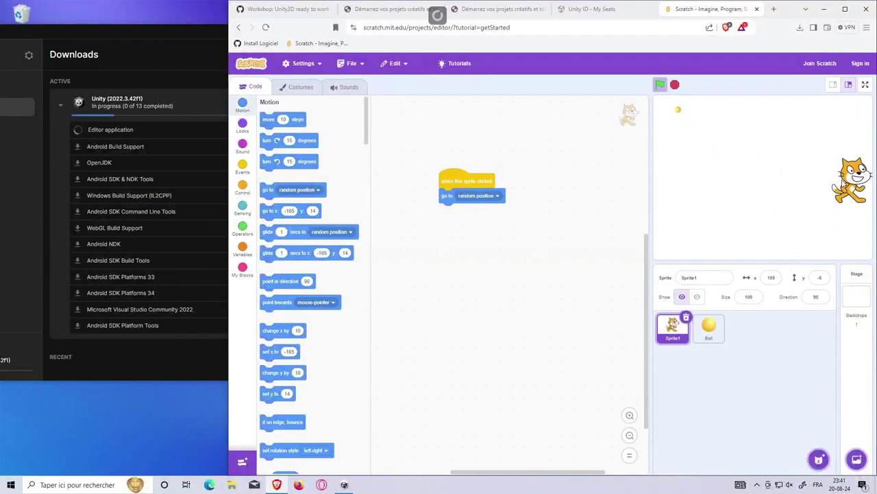
left_click(849, 186)
left_click(771, 143)
left_click(770, 222)
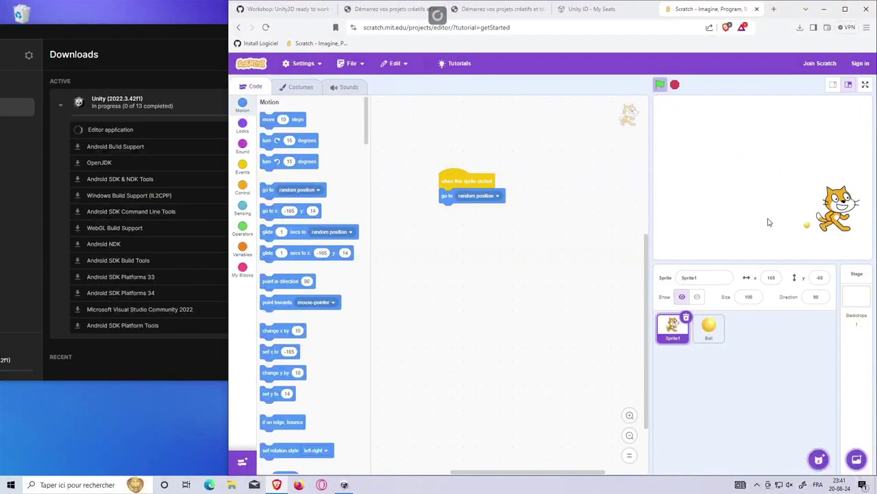
left_click(840, 209)
left_click(848, 251)
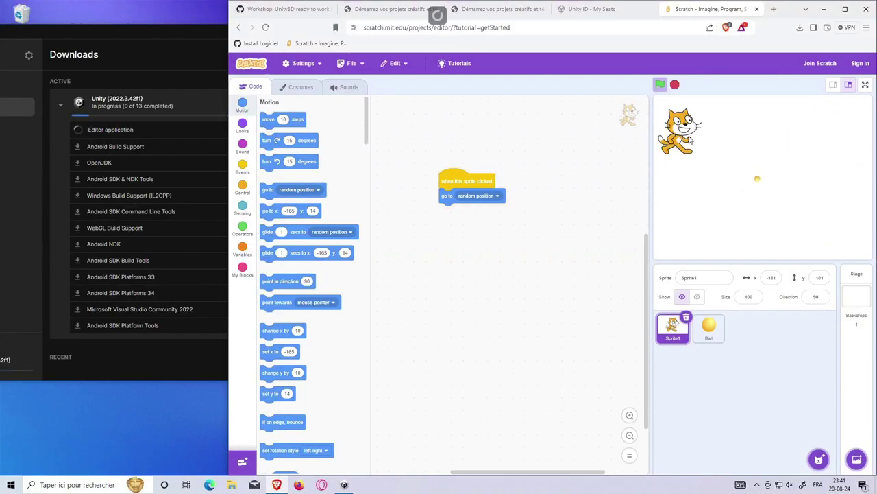
left_click(687, 137)
left_click(799, 237)
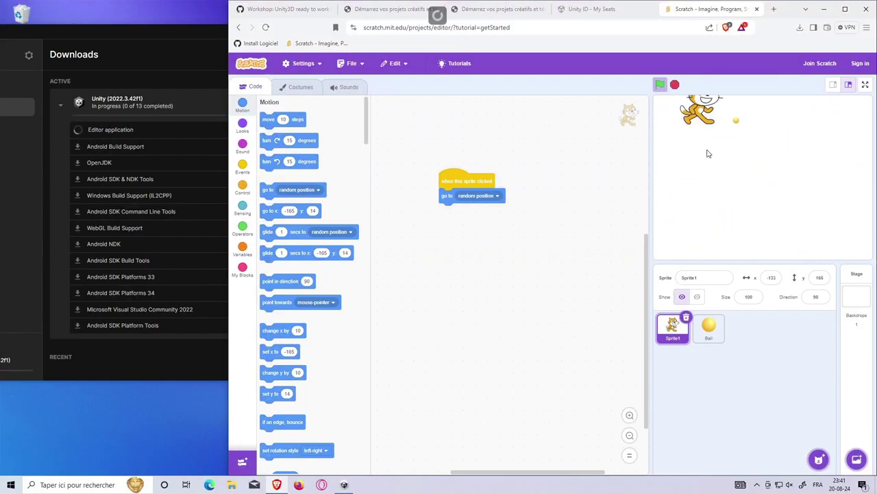
left_click(694, 111)
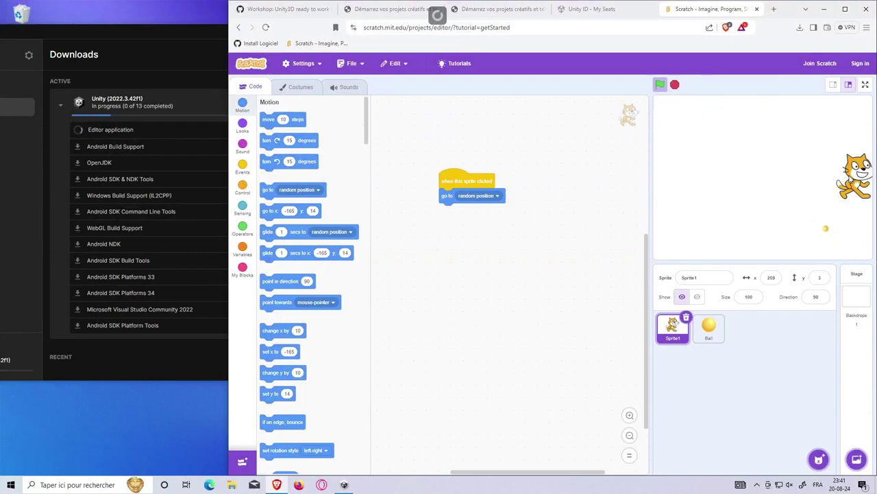
left_click(852, 180)
left_click(718, 238)
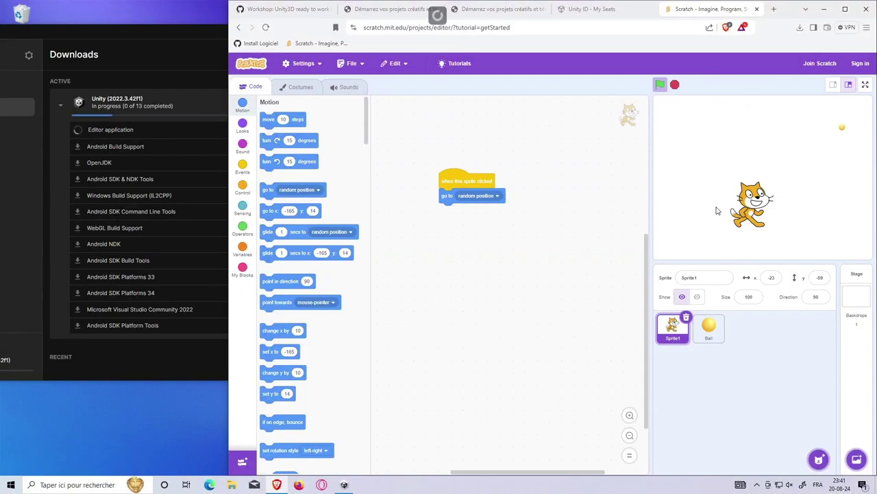
left_click(774, 10)
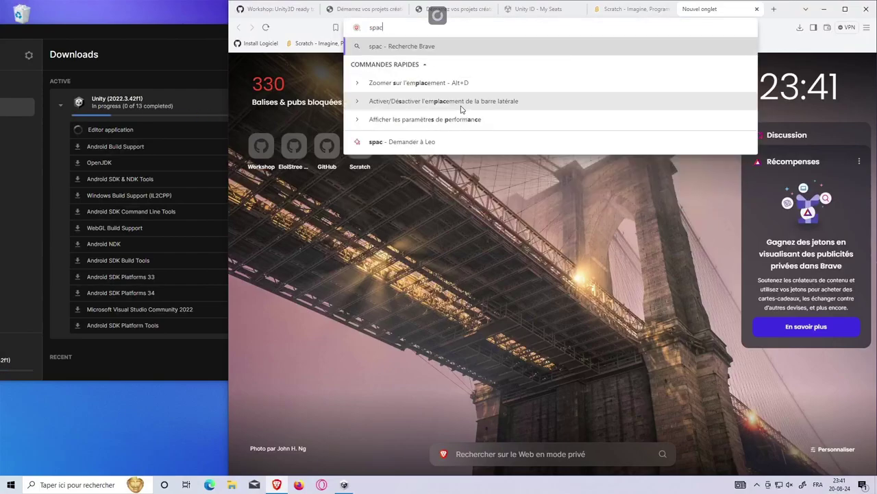
- Search for 'space ship top view' and preview the Stargate spaceship concept art among the results
type("space ship")
key("Return")
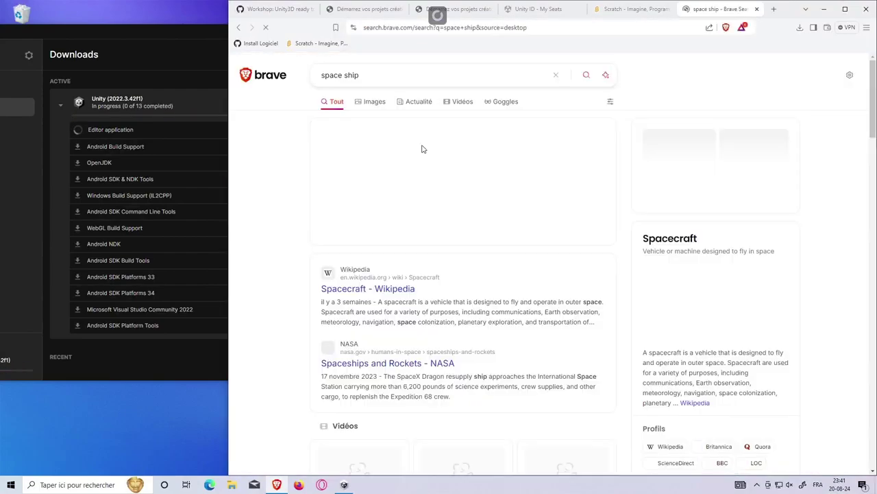
left_click(391, 75)
type("top view")
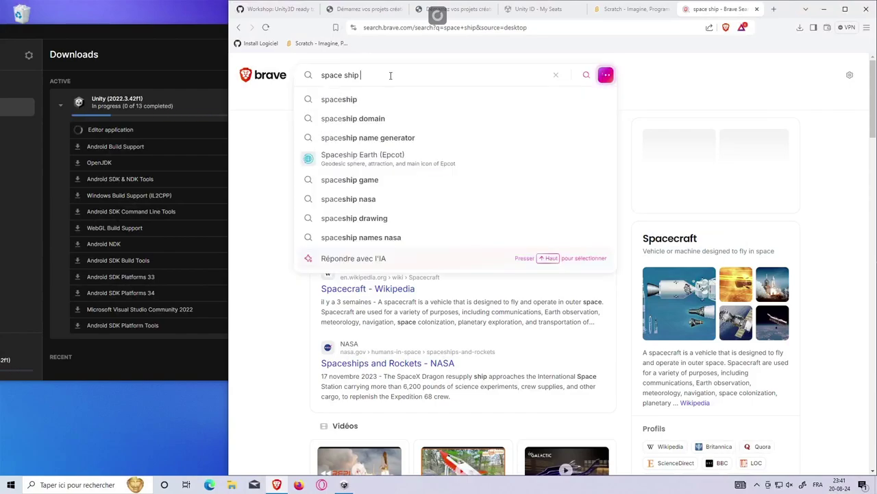
key("Return")
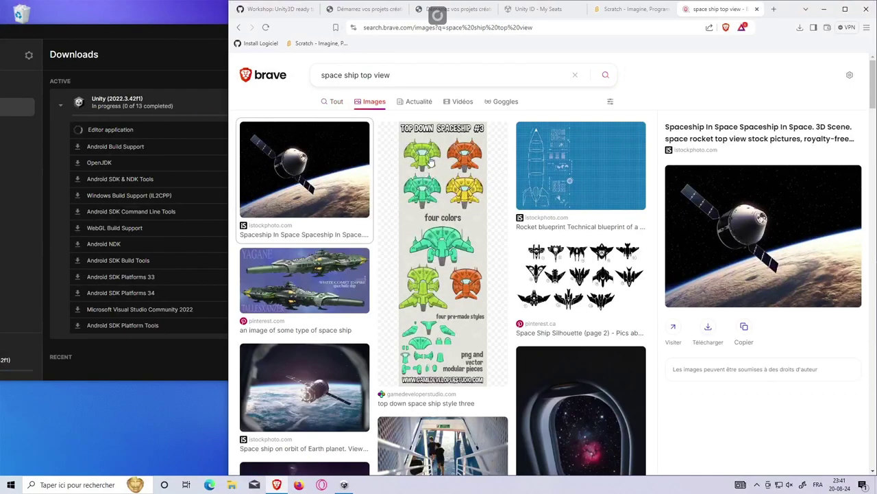
scroll(429, 162, "down", 3)
scroll(422, 165, "down", 3)
scroll(416, 166, "down", 3)
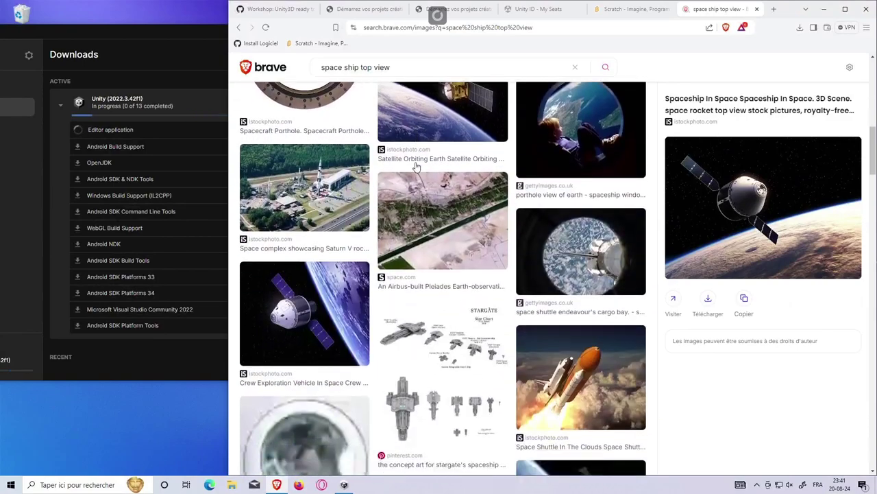
scroll(416, 166, "down", 3)
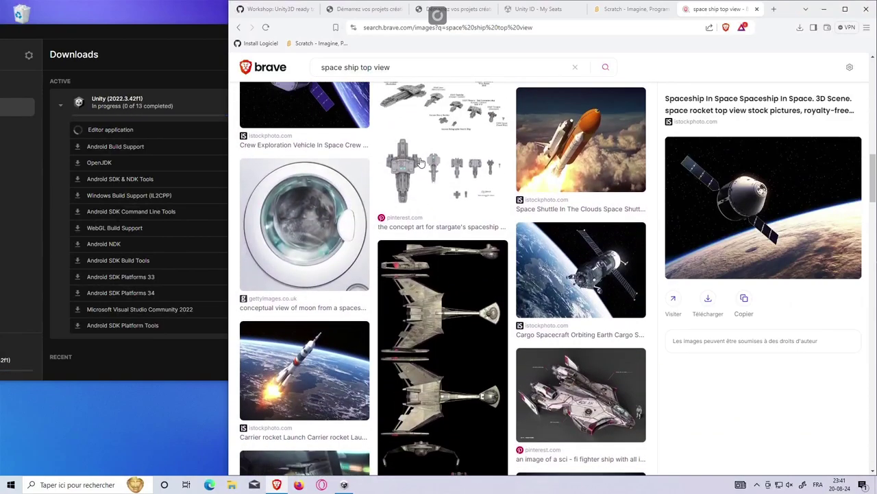
left_click(421, 161)
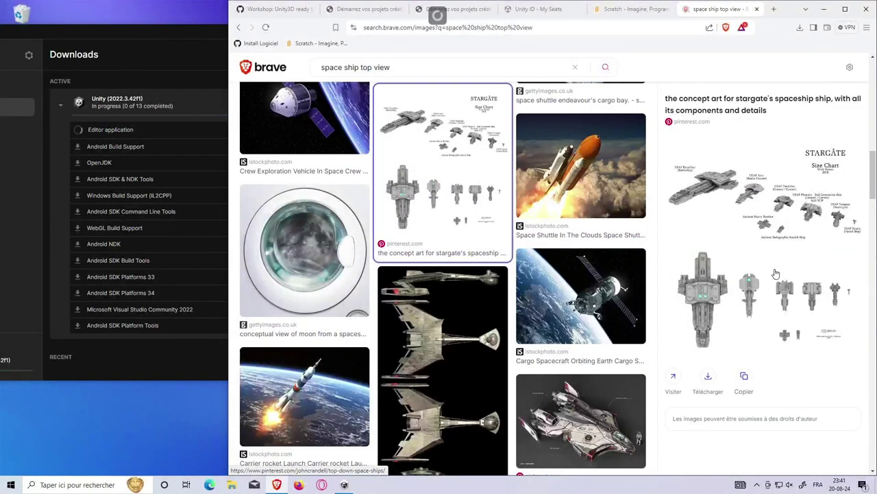
- Snip a rectangle around the Stargate spaceship image, then close the Snip & Sketch window
key("super+shift+s")
left_click_drag(764, 260, 800, 320)
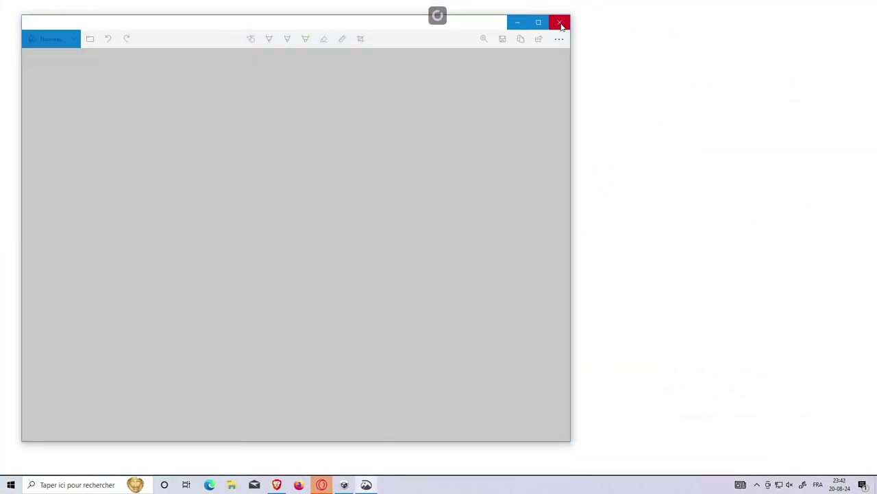
left_click(561, 24)
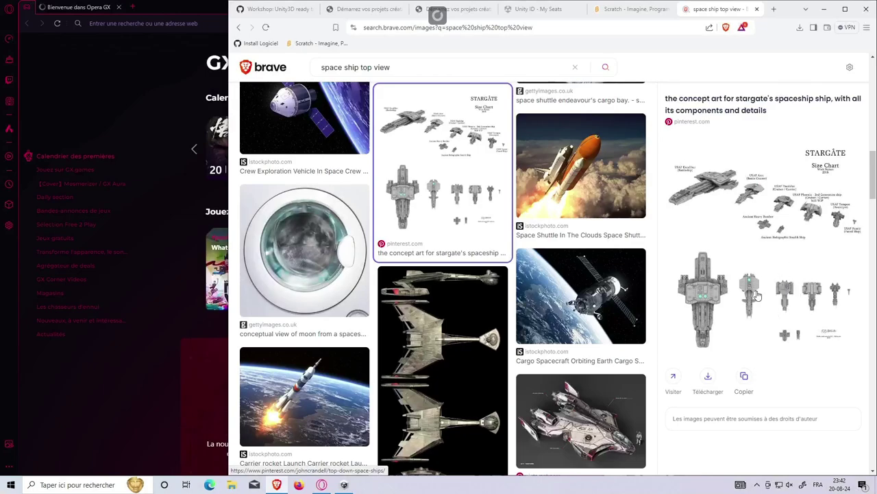
- Search 'remove background' in Opera GX, open remove.bg and accept its cookies
left_click(147, 24)
type("remove")
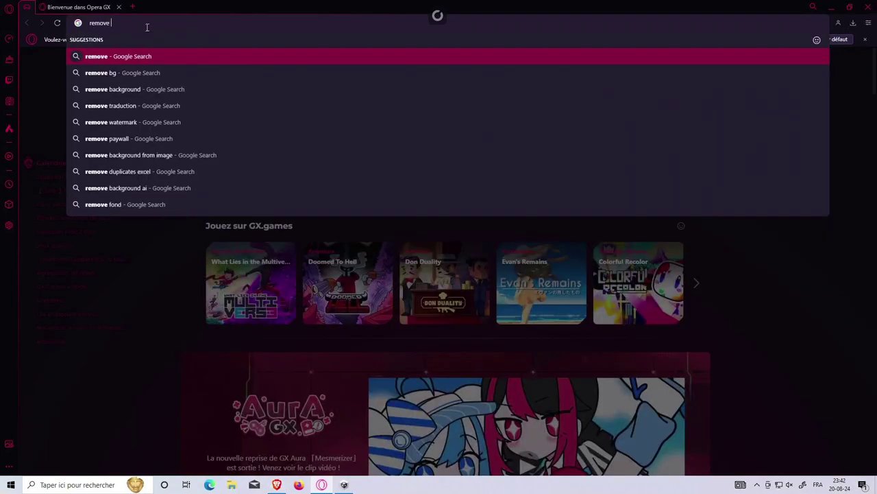
type(" backg round")
key("Return")
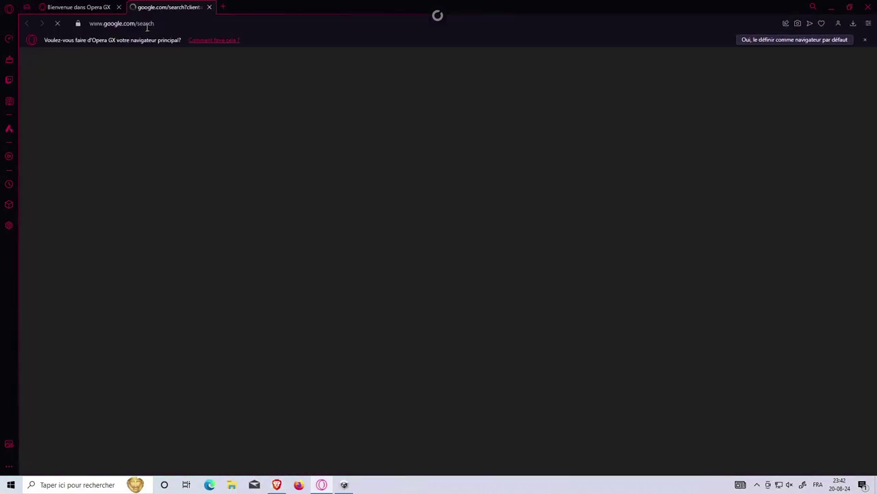
mouse_move(288, 6)
left_mouse_down()
mouse_move(289, 25)
mouse_move(419, 44)
left_mouse_up()
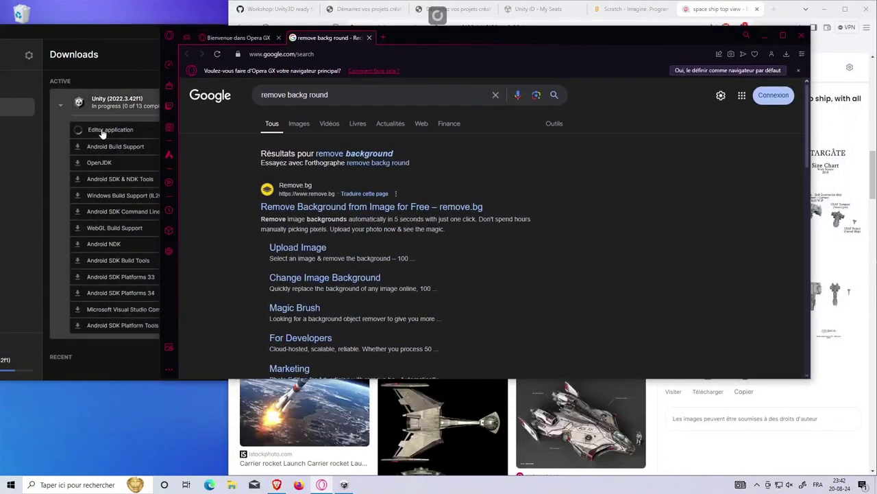
left_click(319, 199)
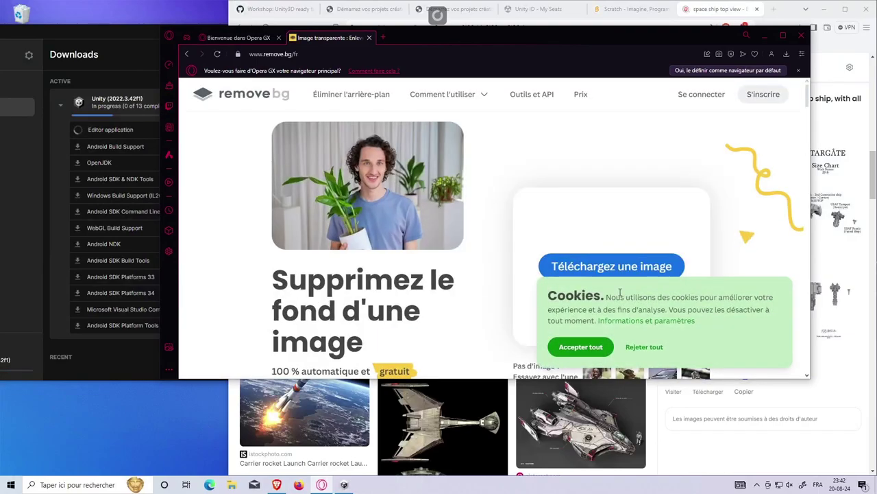
left_click(593, 340)
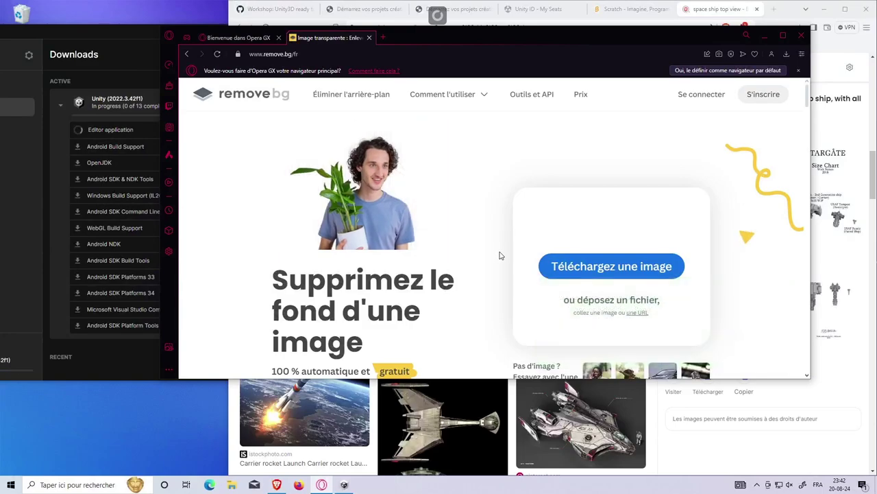
- Snip the small top-view spaceship image from Brave's results, returning to remove.bg
left_click(848, 371)
key("super+shift+s")
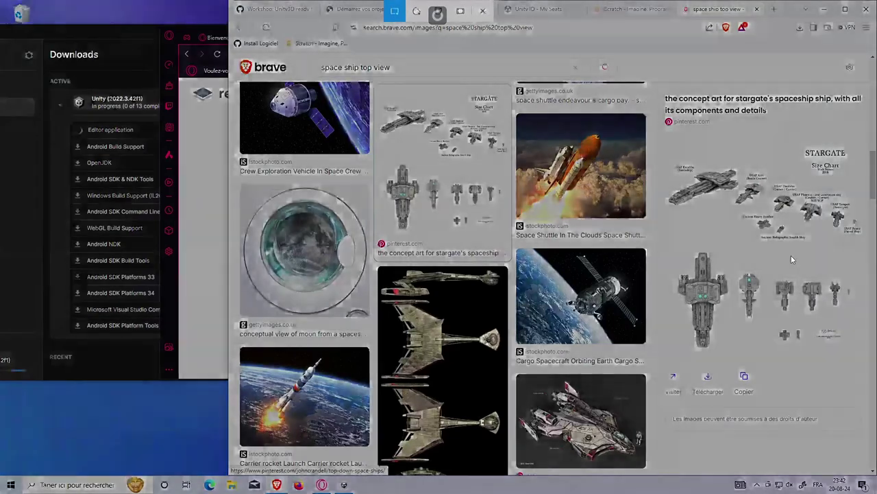
left_click_drag(800, 275, 829, 317)
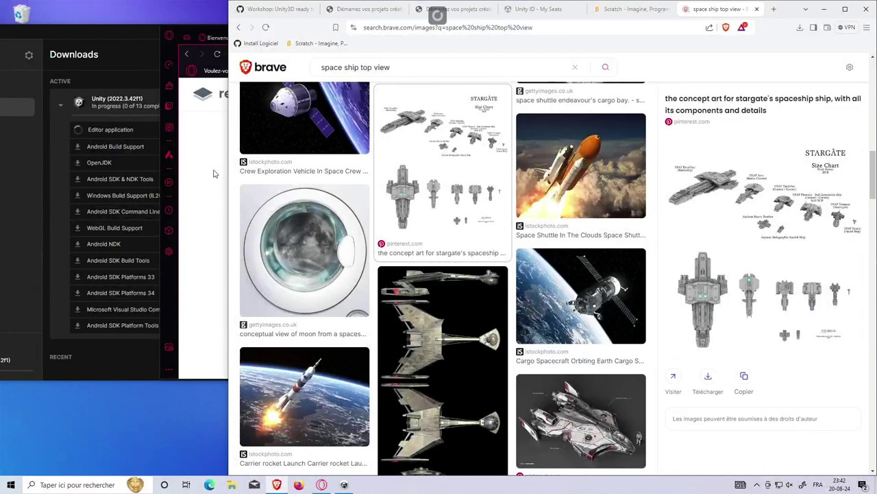
left_click(213, 173)
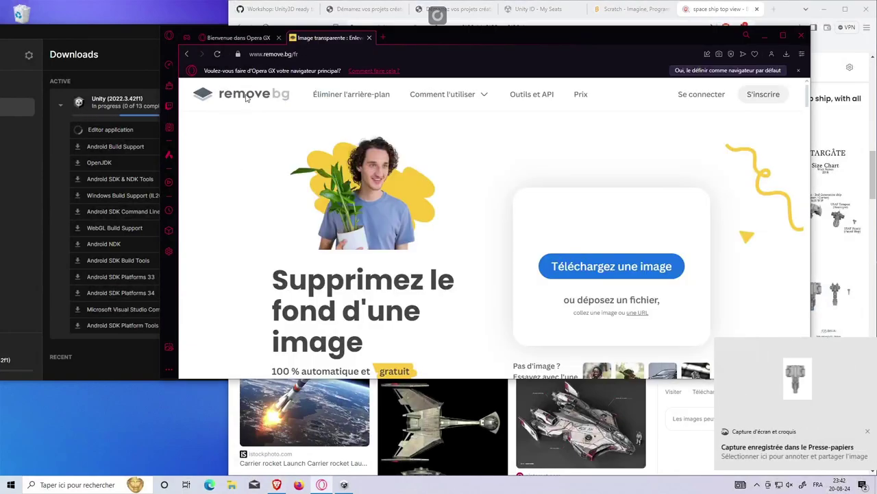
- Upload the captured ship to remove.bg to cut out its background and copy the result
left_click(606, 265)
left_click_drag(195, 48, 489, 223)
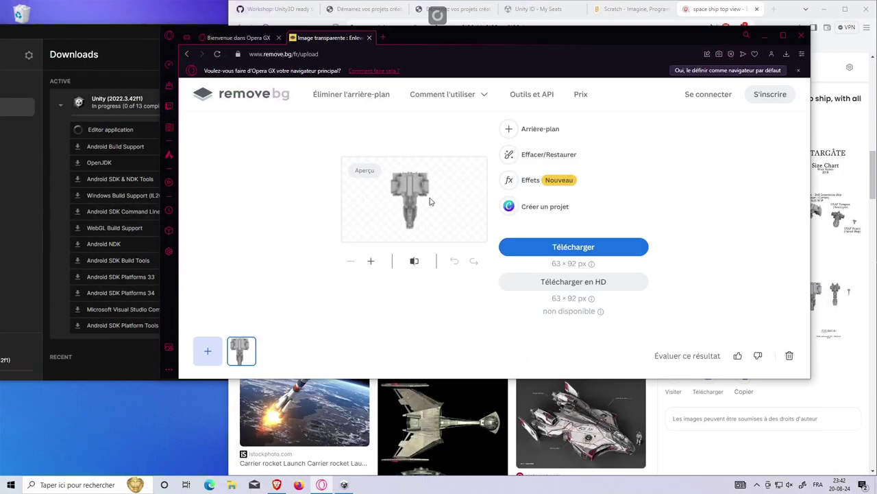
left_click(528, 181)
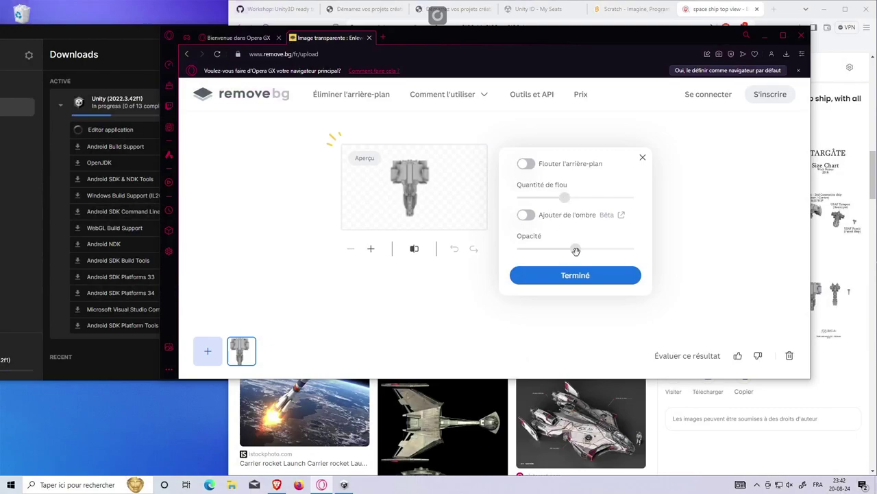
left_click(578, 274)
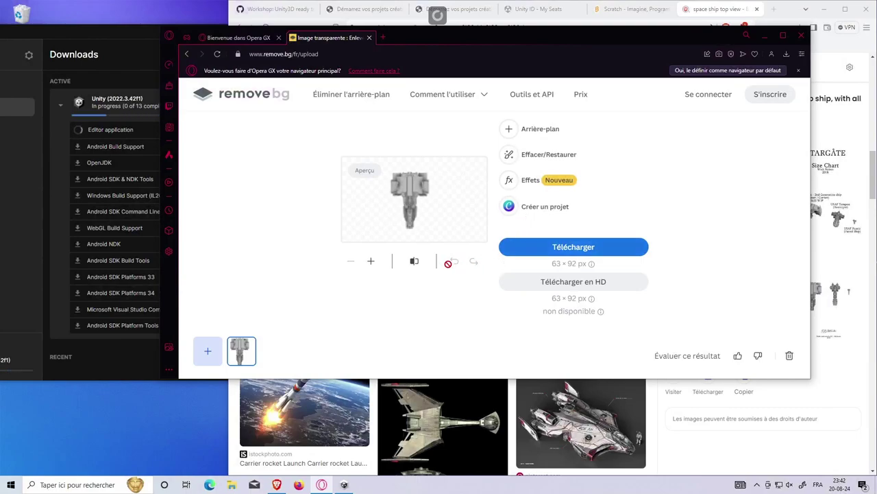
right_click(412, 194)
left_click(431, 214)
- Save the cut-out as Stargate.png in a new Temp folder on the desktop
right_click(414, 187)
left_click(452, 207)
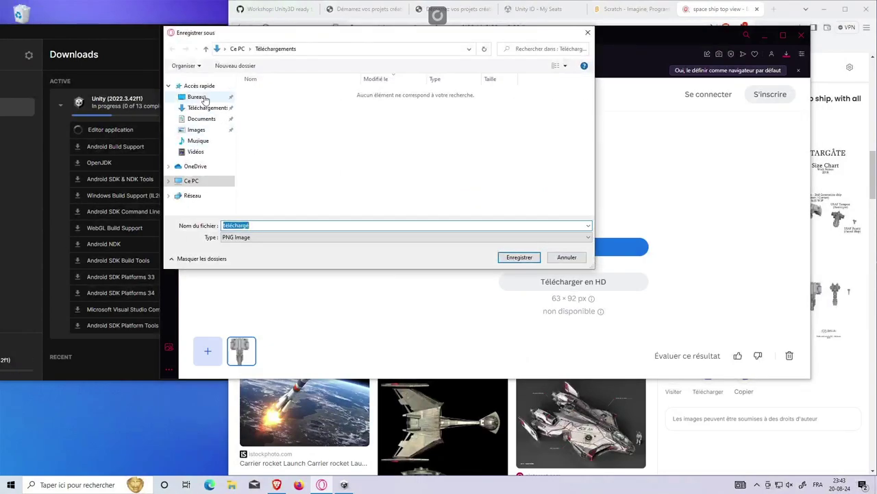
left_click(235, 65)
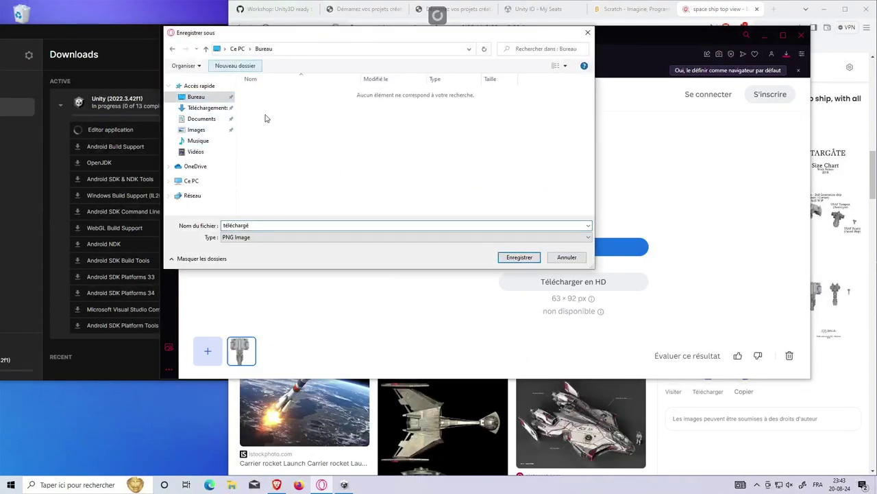
type("Temp")
key("Return")
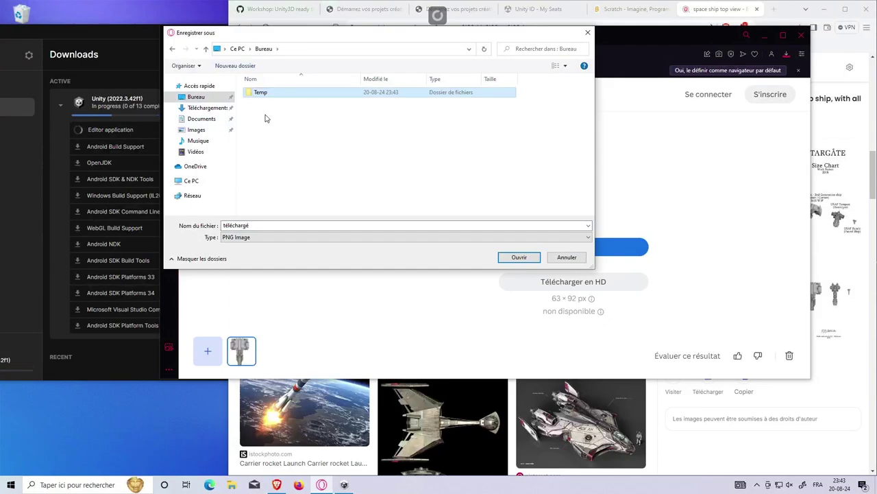
double_click(272, 98)
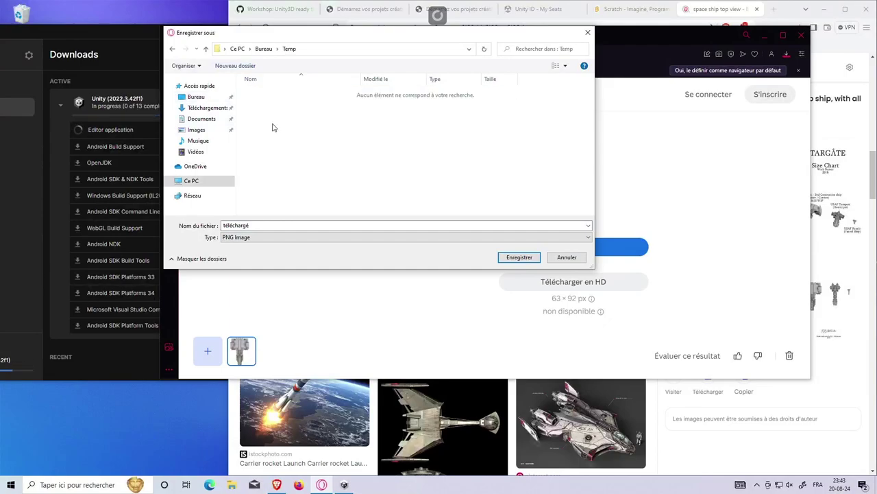
double_click(290, 225)
type("Stargat")
type("e")
key("Return")
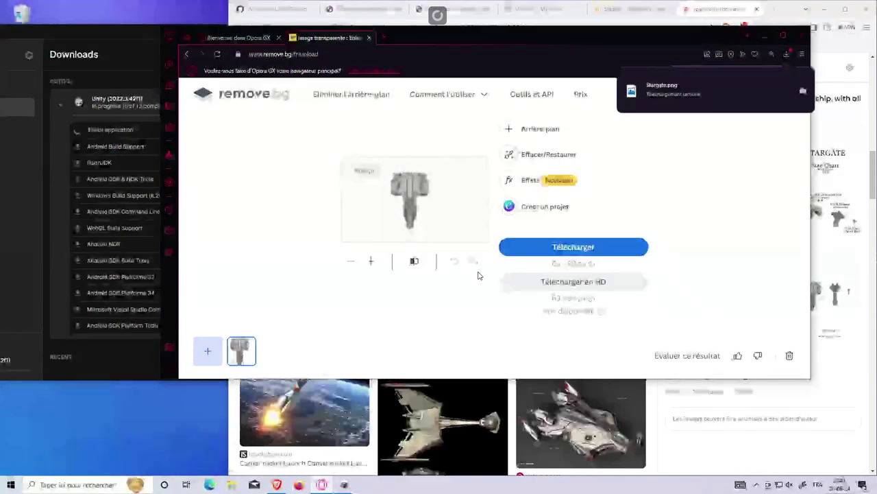
- Quit Opera GX, confirming closure of its open tabs
double_click(427, 204)
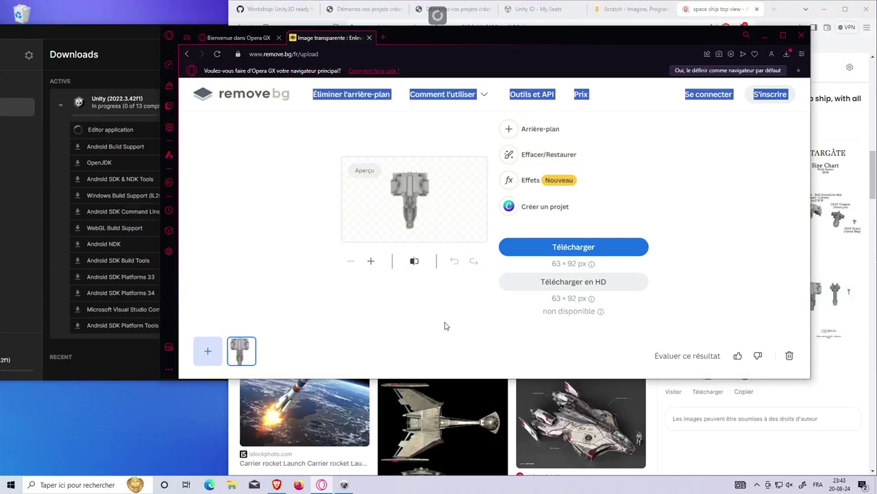
left_click(801, 35)
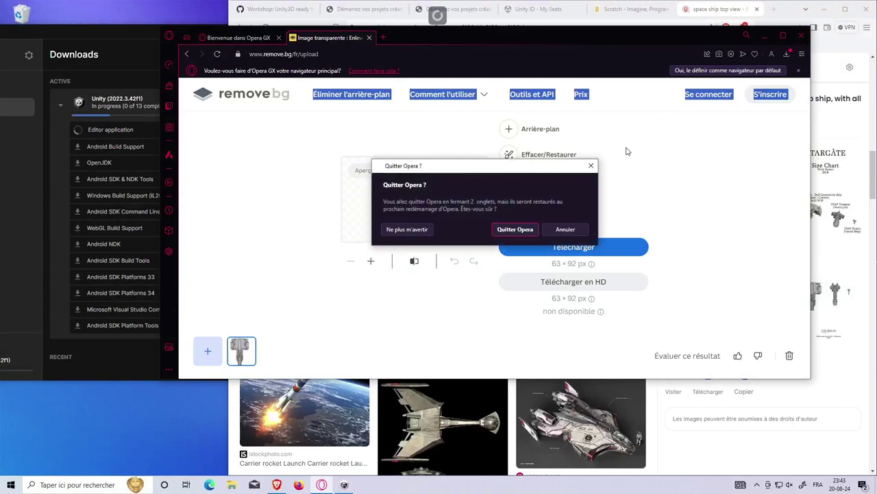
left_click(515, 230)
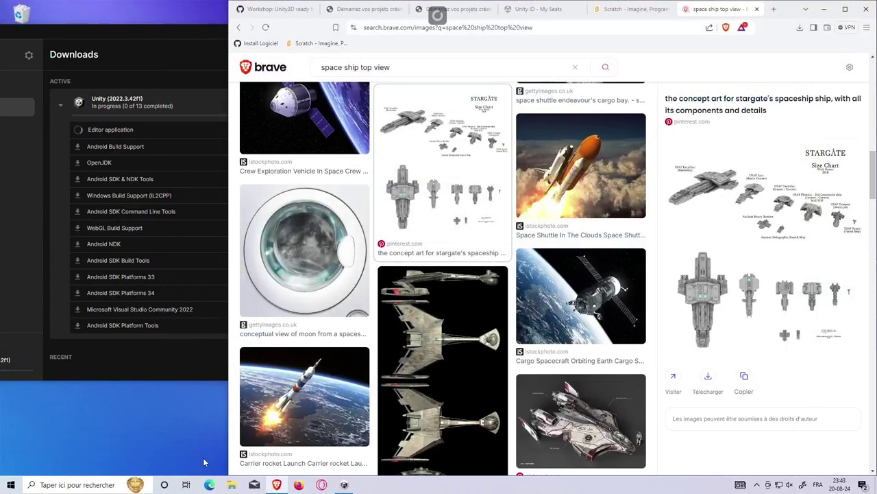
- Open the recent Stargate image in Photos and rotate it so the ship points right
left_click(230, 484)
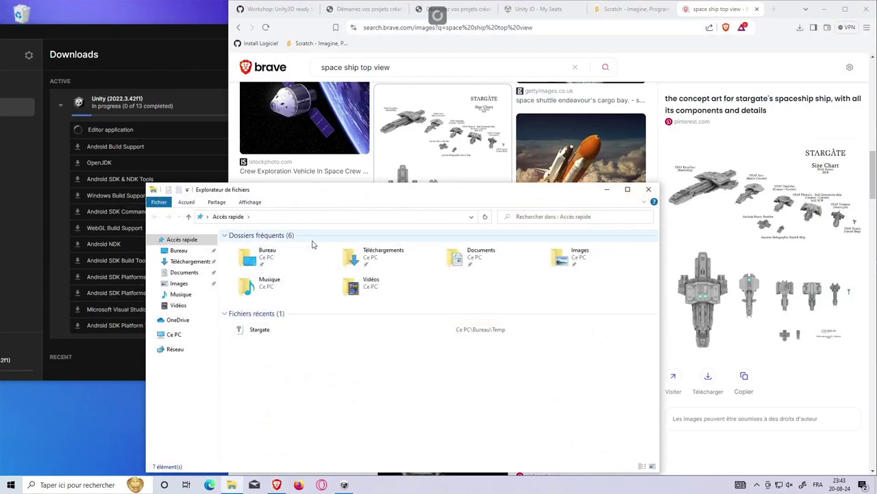
left_click(291, 252)
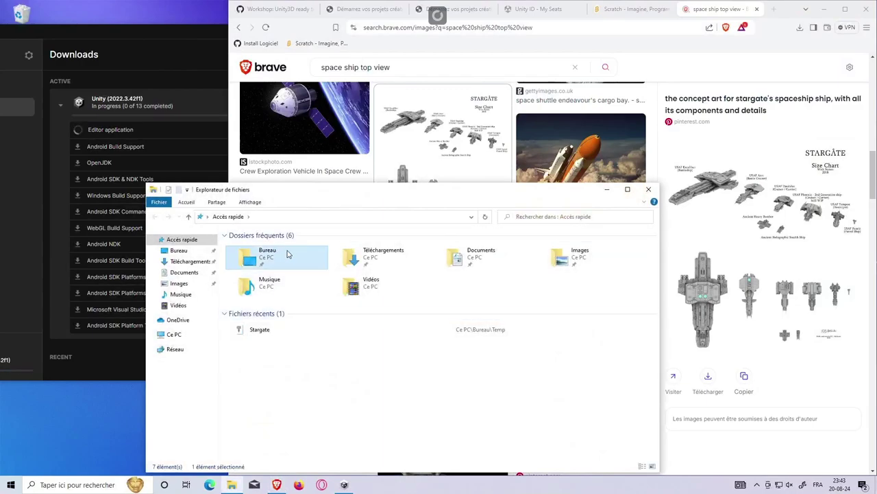
left_click(272, 330)
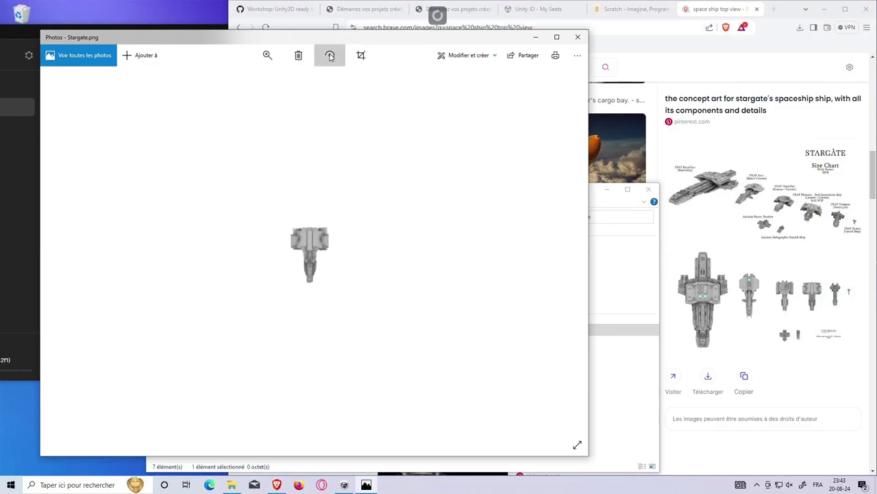
left_click(330, 56)
left_click(329, 56)
left_click(329, 56)
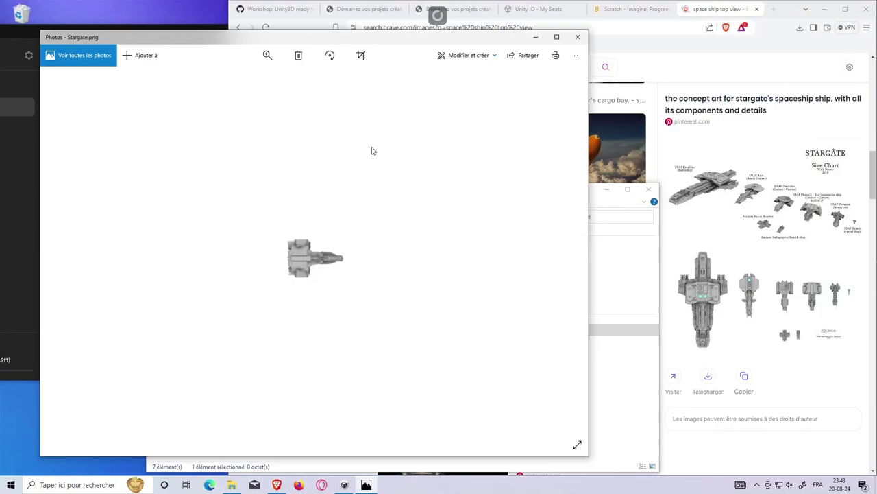
- Save the rotated copy as Stargate in Images, close Photos and Explorer, and return to Scratch
key("ctrl+s")
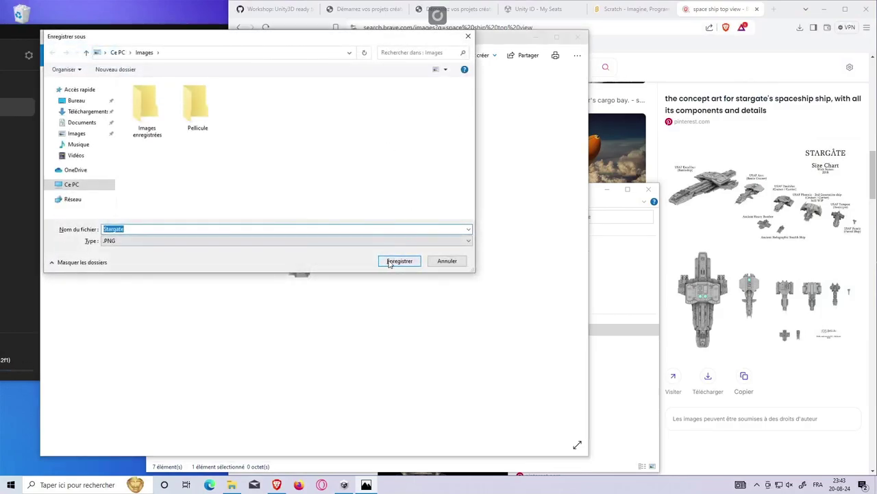
left_click(392, 262)
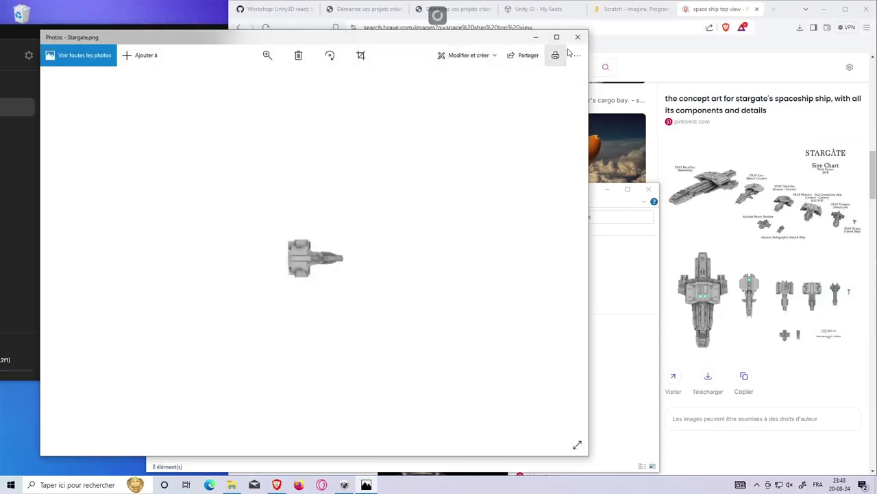
left_click(578, 37)
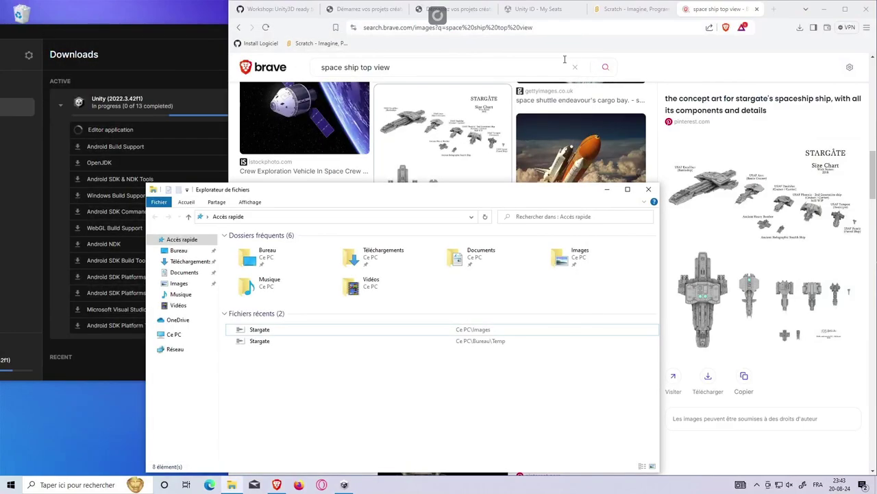
left_click(649, 188)
left_click(625, 11)
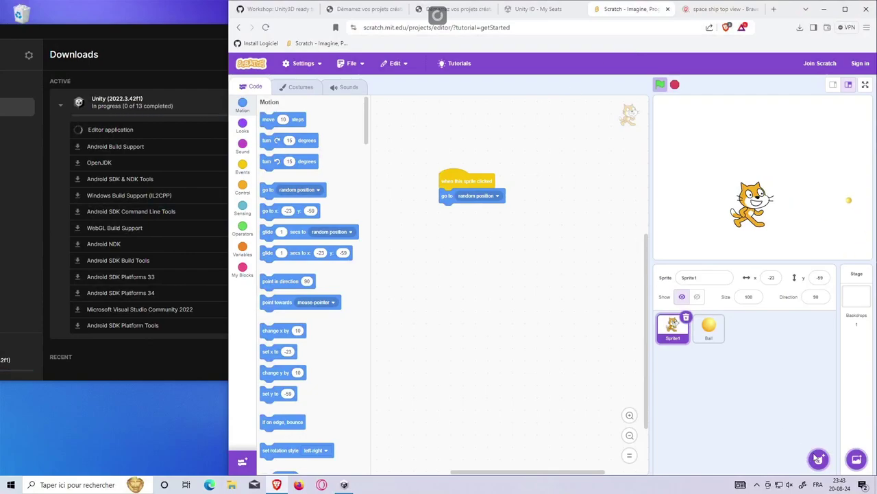
- Browse the sprite upload dialog to Bureau\Temp, select Stargate, then cancel without uploading
mouse_move(818, 458)
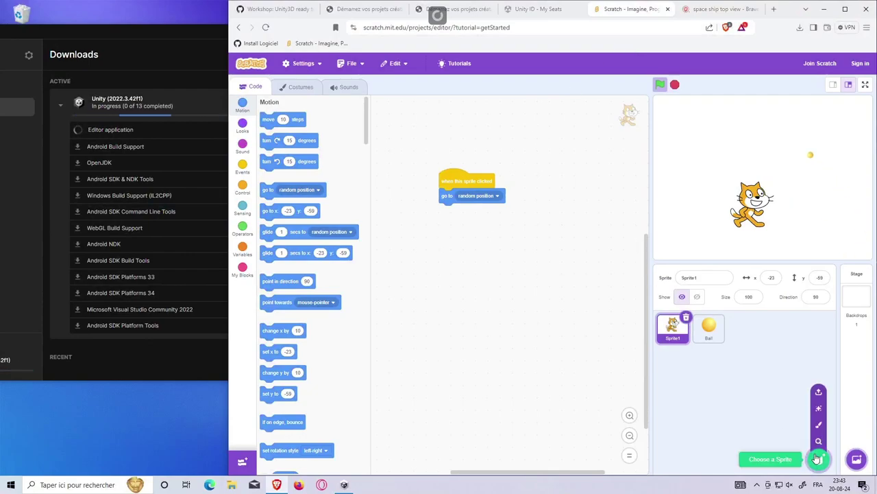
left_click(821, 393)
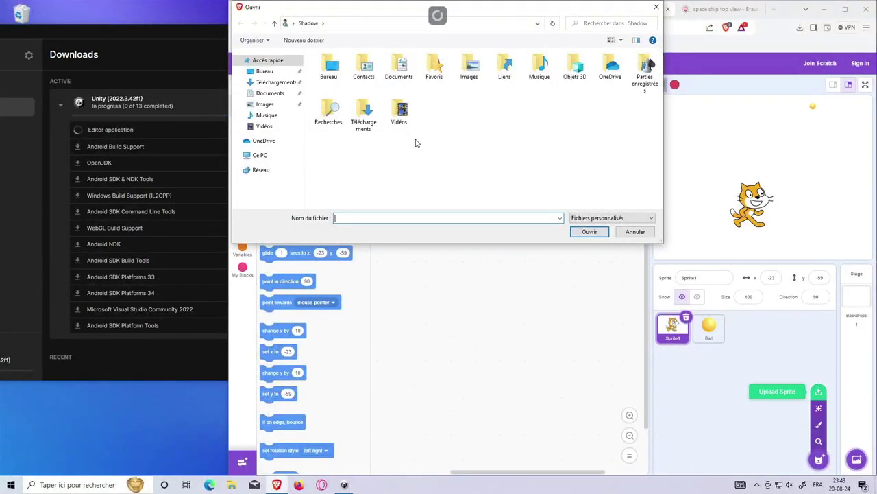
left_click(259, 72)
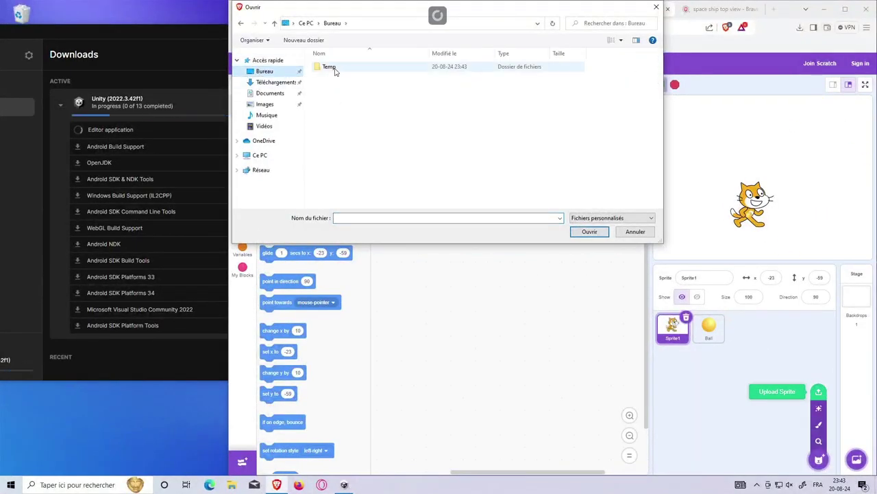
left_click(336, 68)
double_click(338, 68)
left_click(357, 99)
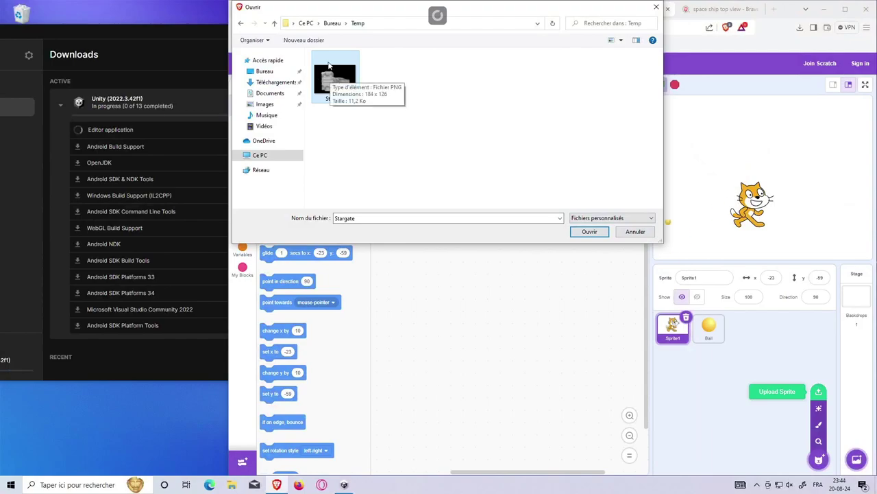
left_click(635, 230)
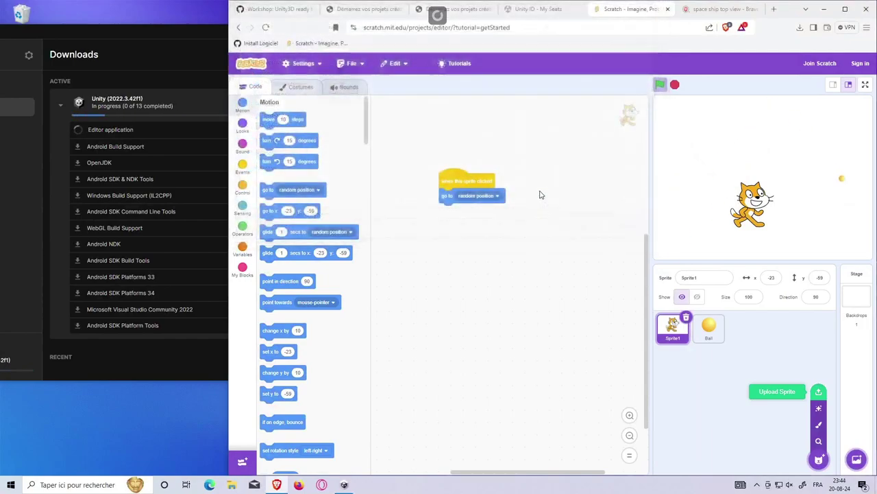
key("alt+Tab")
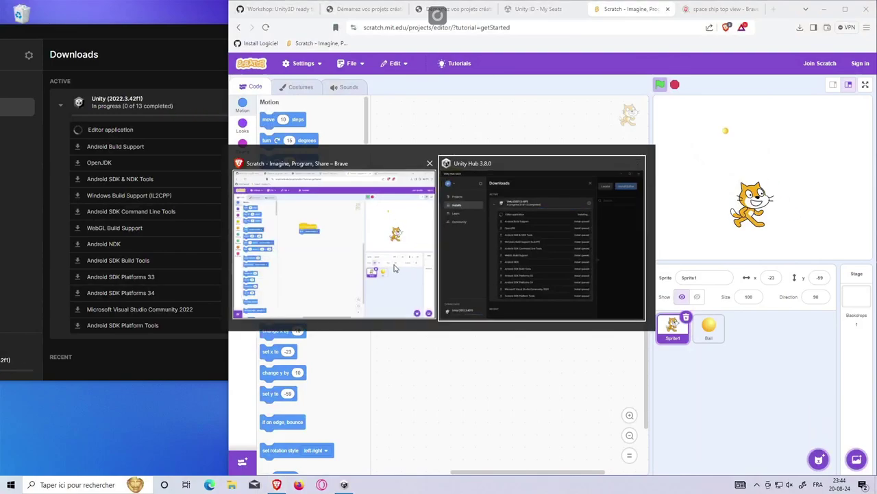
- Open the Stargate image in Paint using Open with from File Explorer
left_click(232, 484)
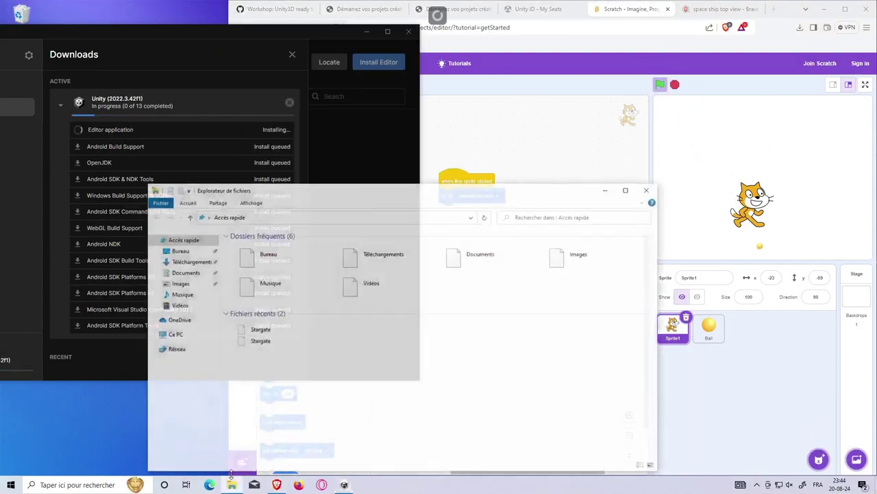
right_click(256, 331)
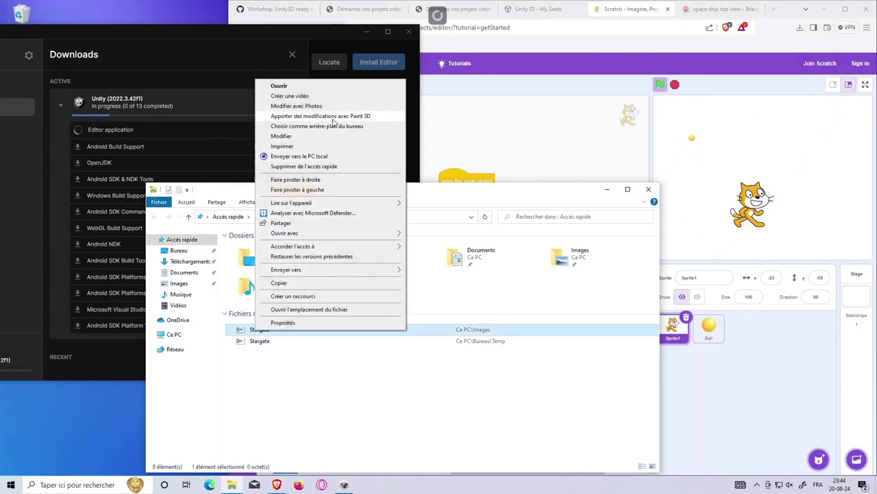
mouse_move(358, 236)
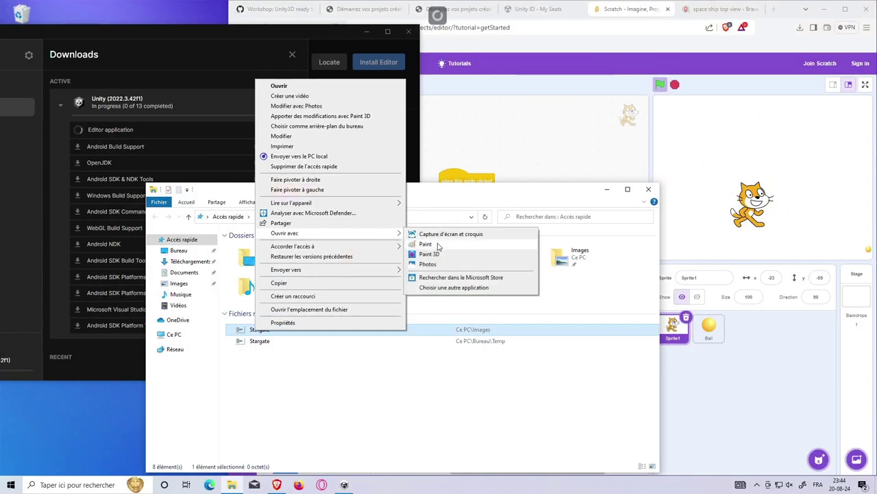
left_click(439, 245)
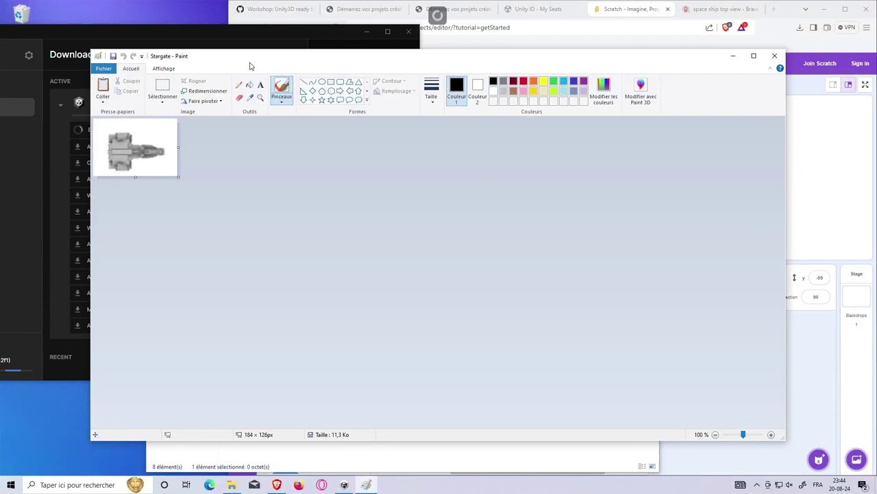
left_click_drag(251, 66, 360, 123)
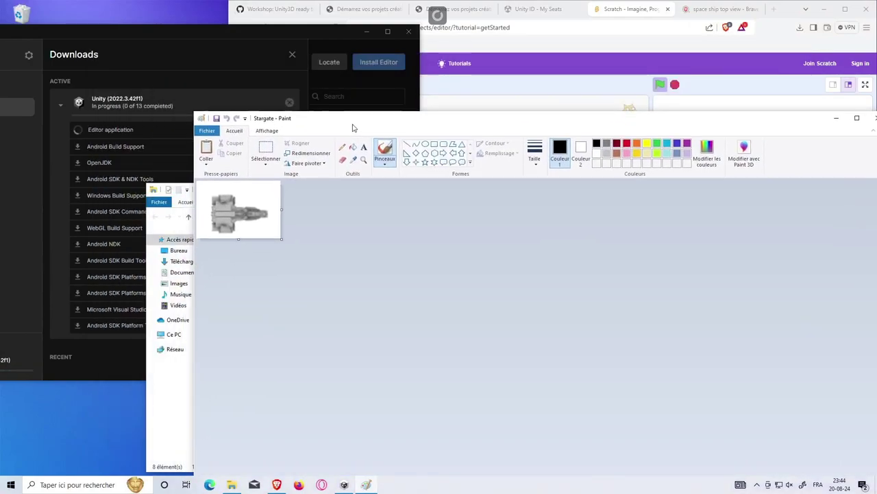
- Crop the Stargate image to a rectangle tightly around the spaceship
left_click(271, 145)
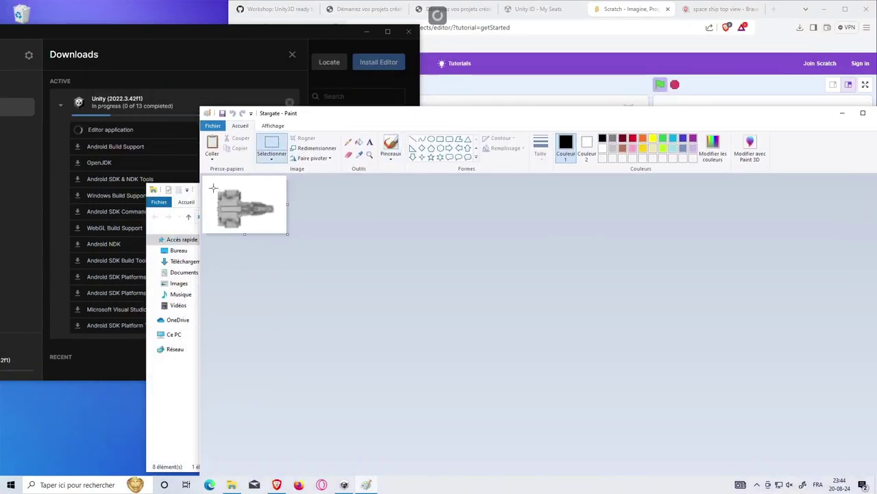
left_click_drag(250, 216, 277, 232)
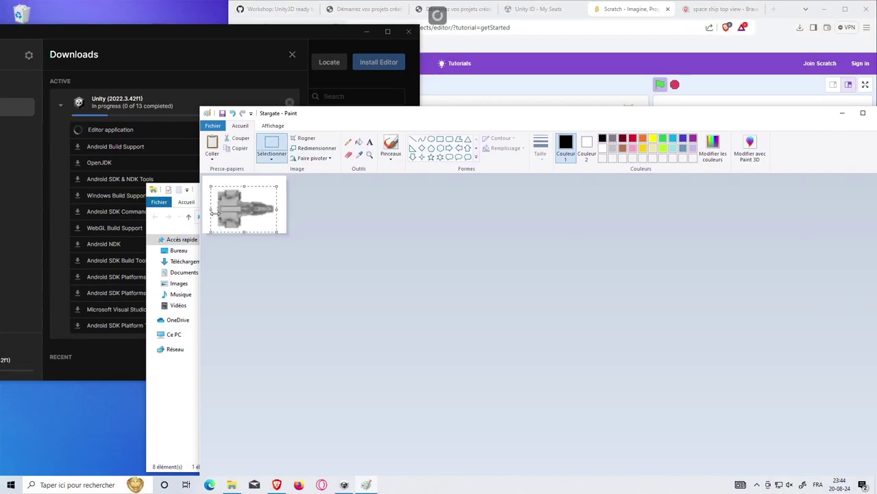
left_click(304, 137)
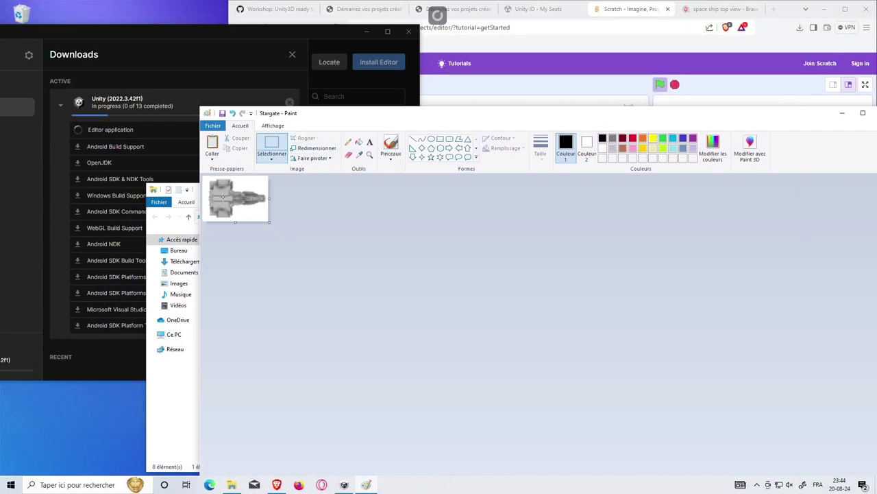
left_click(319, 148)
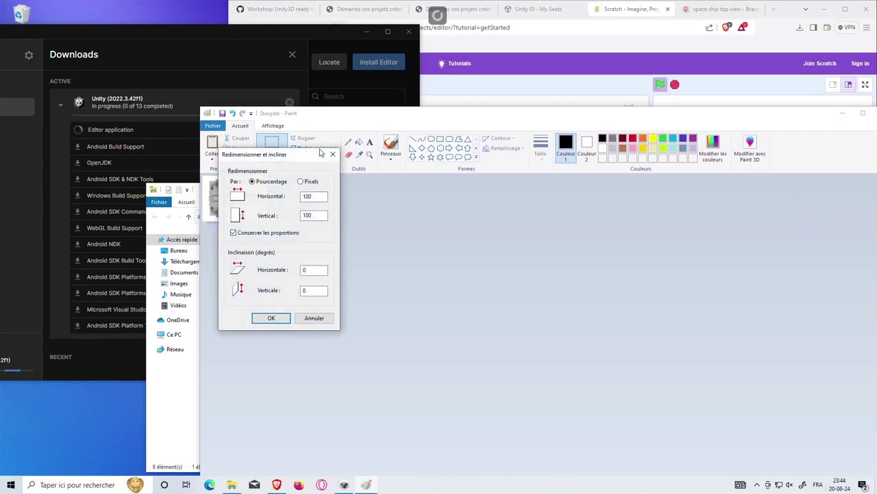
- Resize the cropped ship to 256 pixels wide with proportions kept
left_click(302, 181)
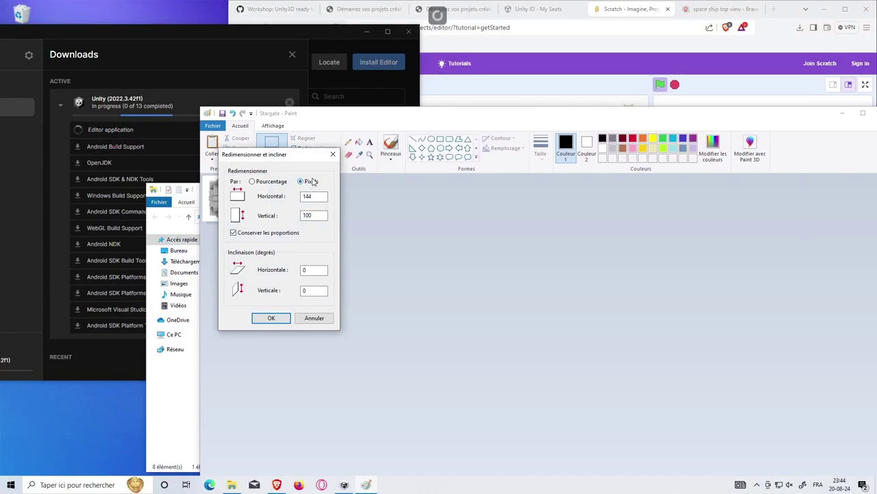
left_click(270, 234)
left_click(285, 234)
key("shift+Tab")
key("shift+Tab")
type("6")
left_click(281, 317)
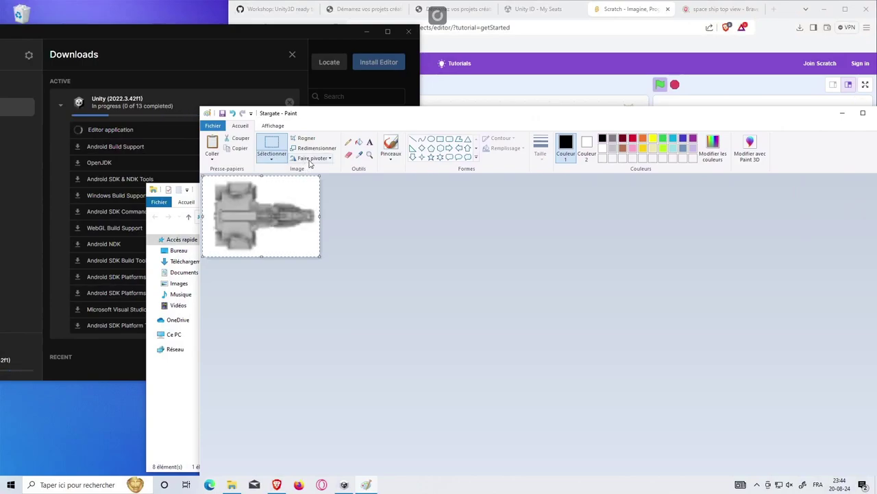
left_click(362, 235)
- Check the current pixel size and look through the View and Rotate options without changes
left_click(316, 151)
type("50")
left_click(300, 181)
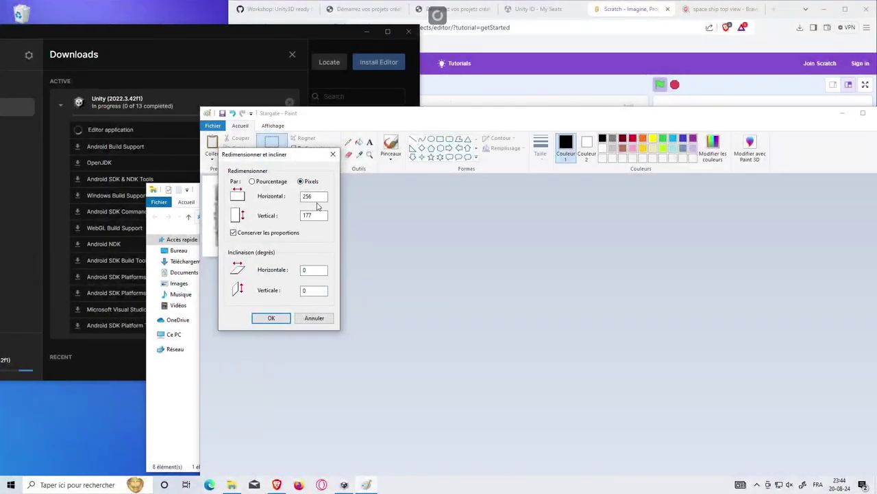
left_click(335, 155)
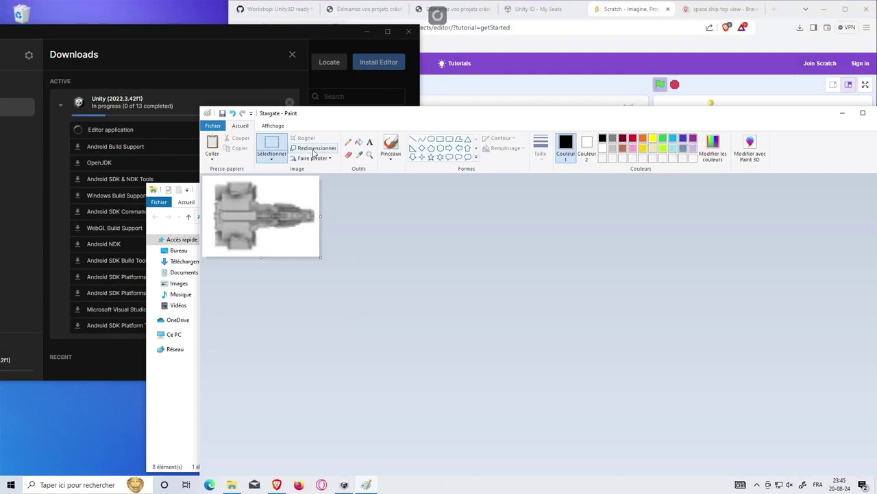
left_click(278, 127)
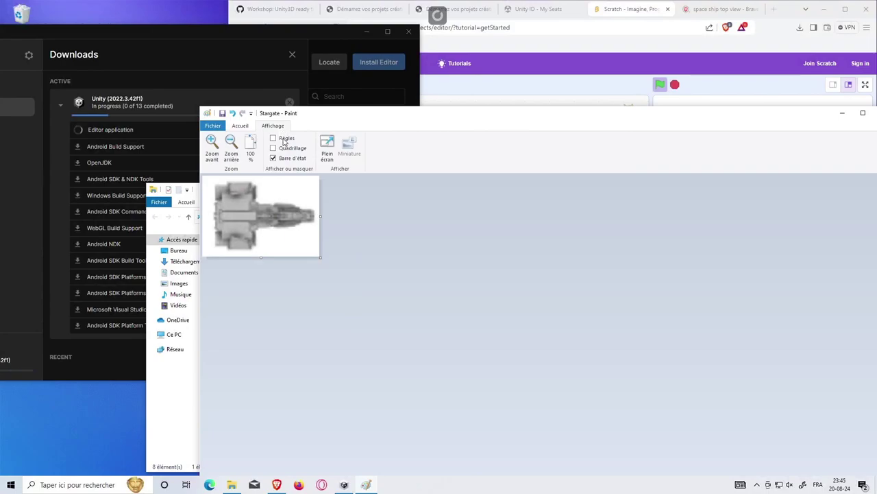
left_click(244, 127)
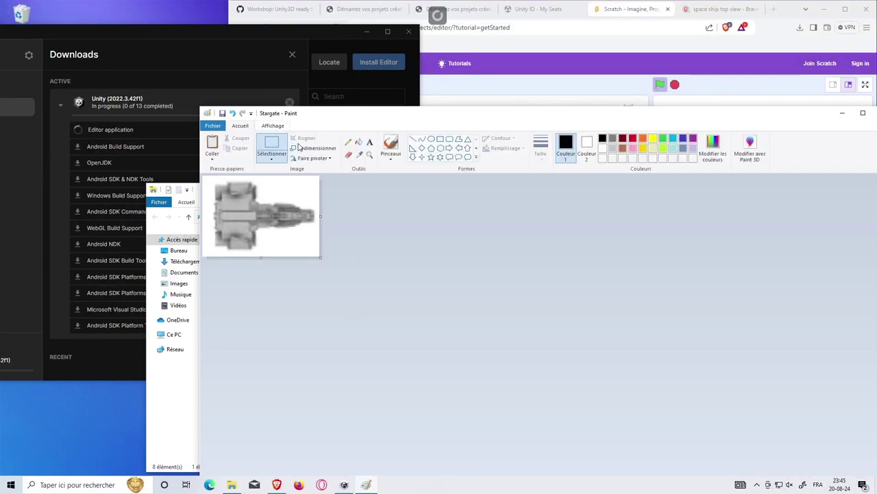
left_click(324, 159)
left_click(432, 228)
key("ctrl+z")
- Set the height to 256 pixels without keeping proportions and centre the spaceship
left_click(319, 151)
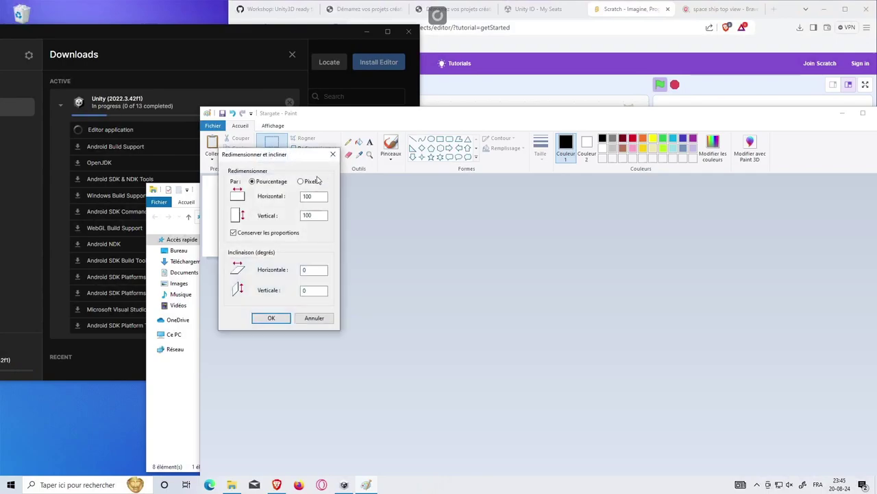
left_click(313, 181)
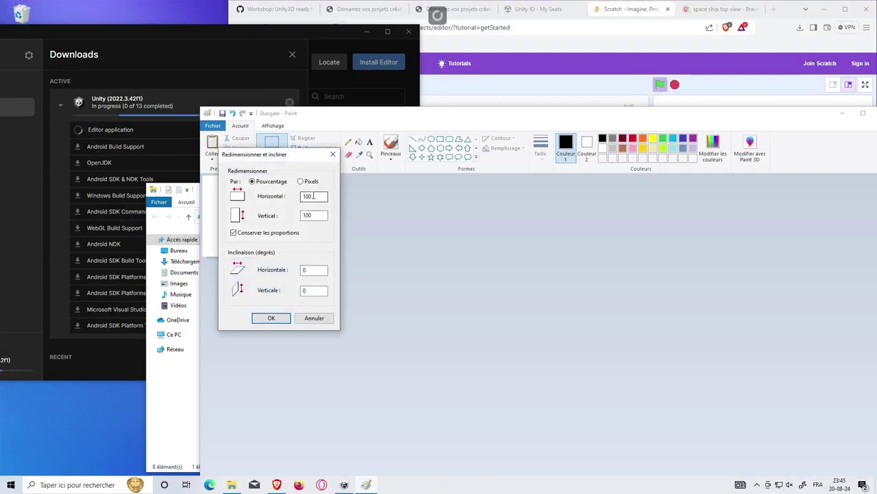
left_click(282, 234)
left_click(271, 217)
type("6")
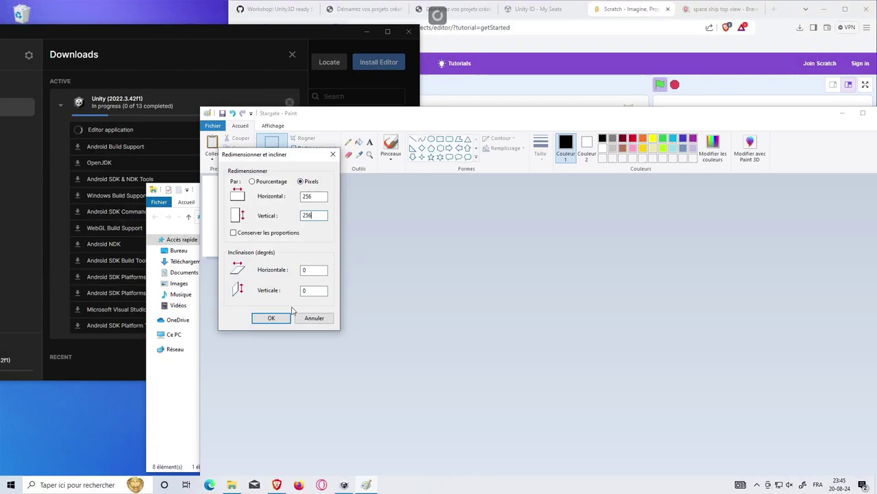
left_click(284, 317)
left_click_drag(278, 218, 274, 230)
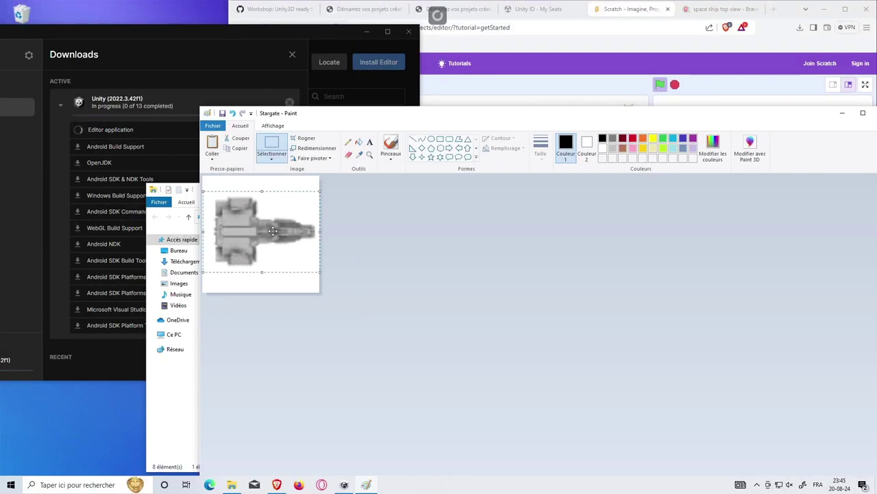
left_click(333, 226)
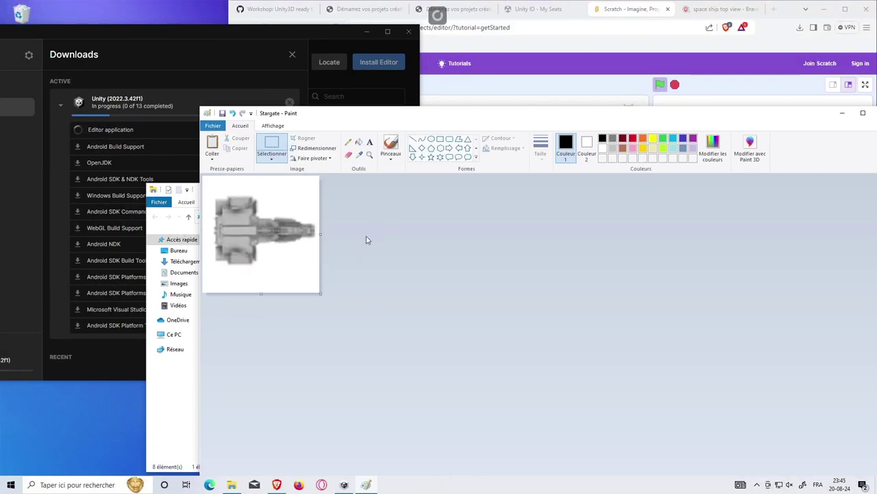
- Save as PNG named Stargate in Bureau\Temp, replacing the file and accepting lost transparency
left_click(212, 126)
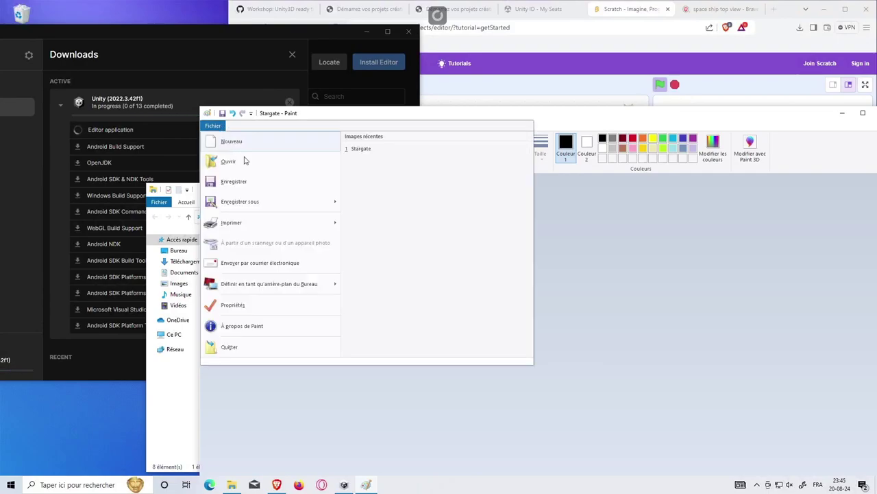
mouse_move(285, 201)
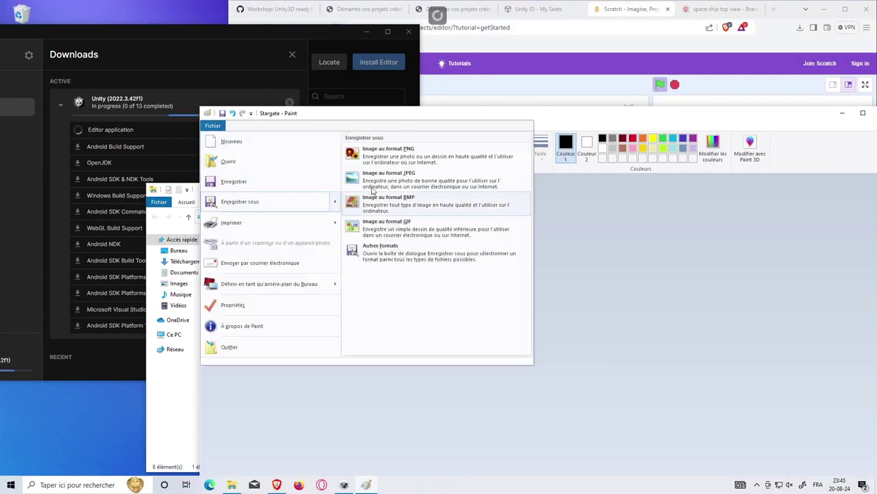
left_click(415, 168)
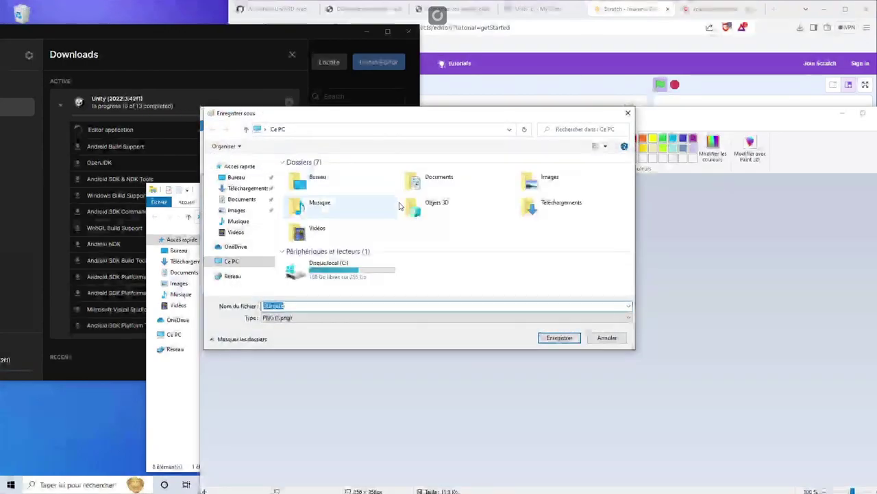
double_click(314, 178)
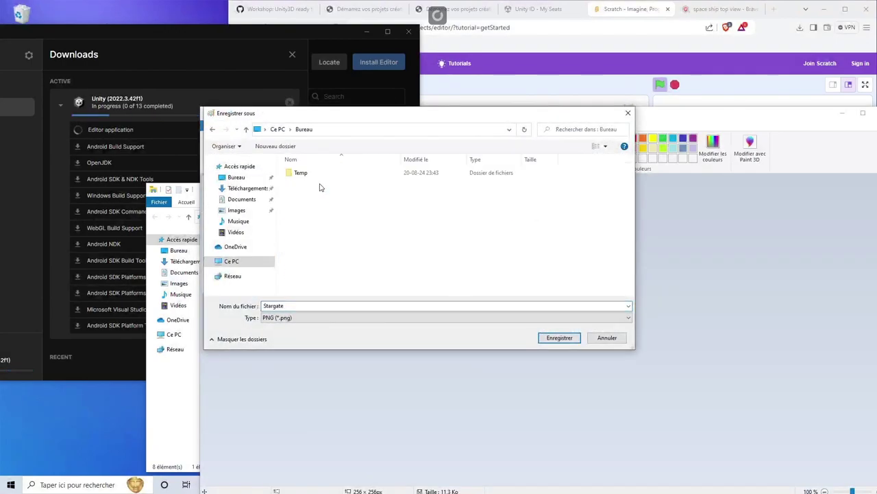
double_click(311, 175)
left_click(557, 338)
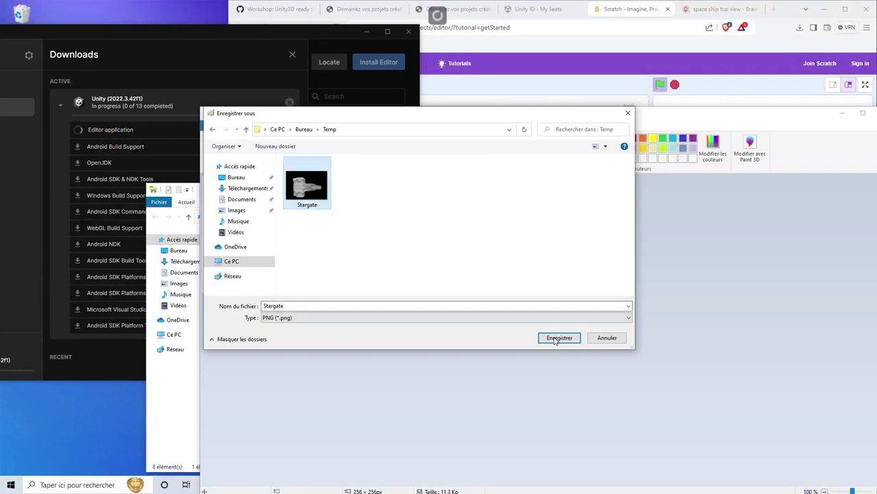
left_click(456, 243)
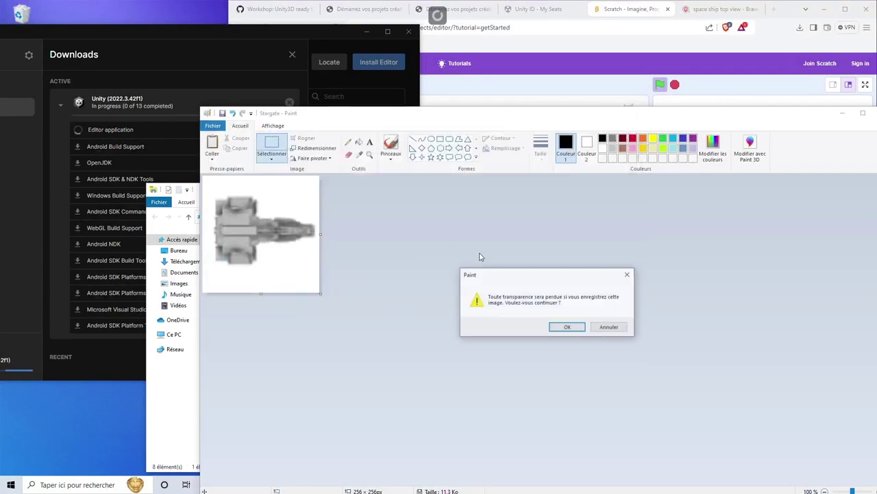
left_click(568, 329)
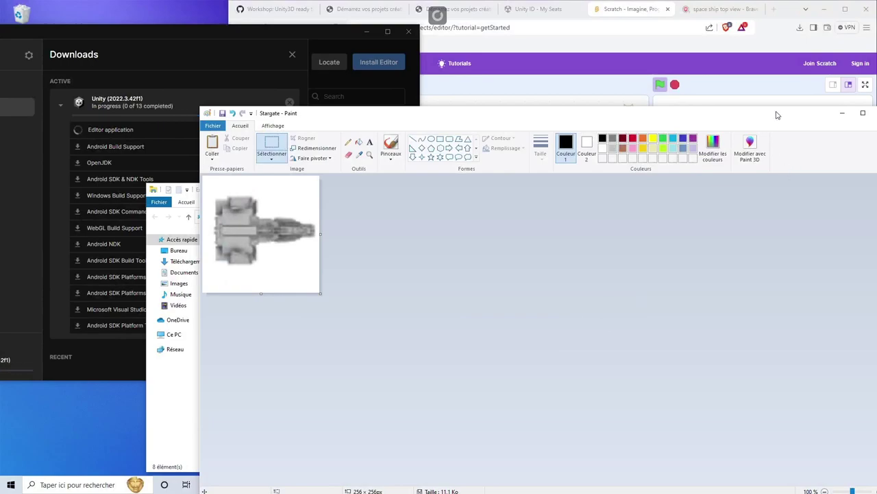
- Hide Paint, close Explorer, bring Scratch forward, and leave the sprite library
left_click(842, 113)
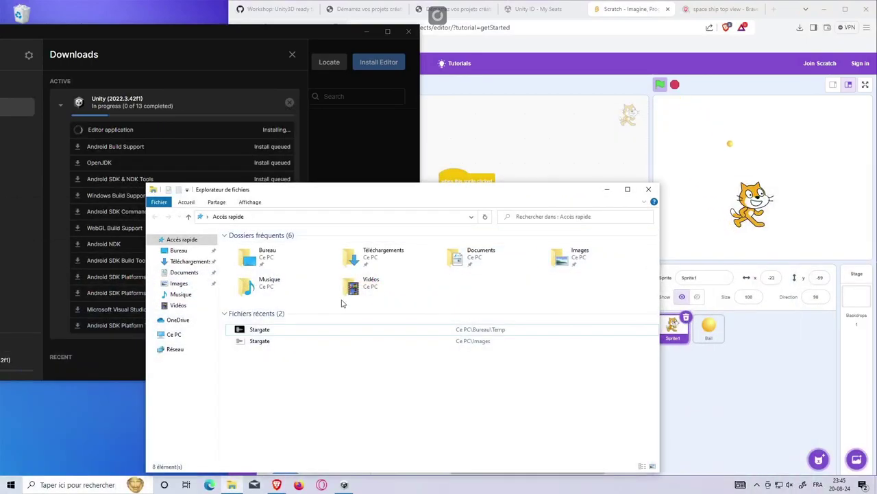
left_click(648, 189)
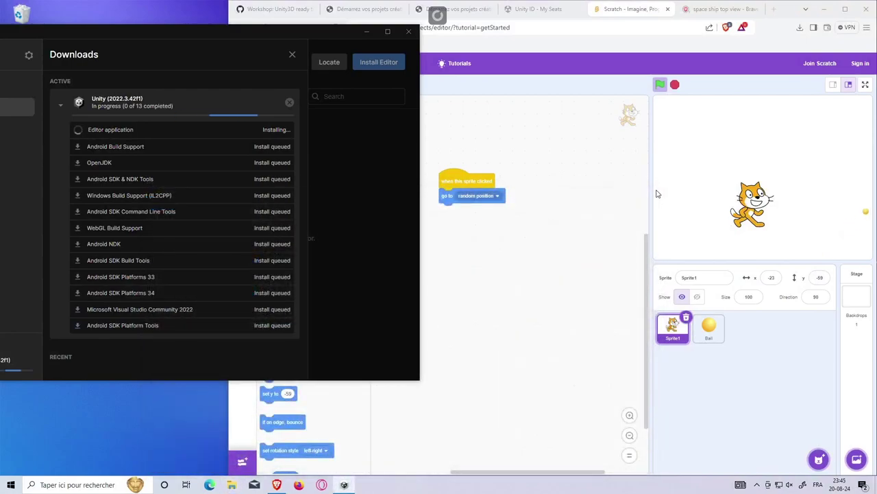
left_click(710, 360)
left_click(819, 454)
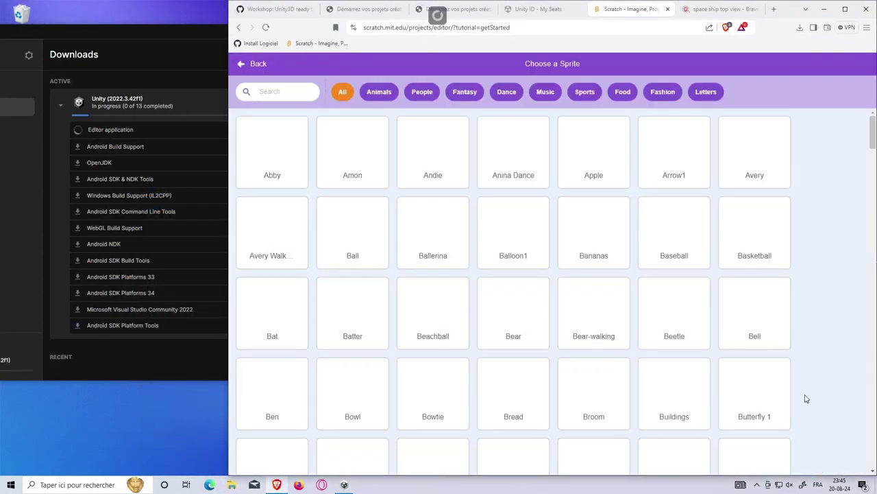
left_click(248, 65)
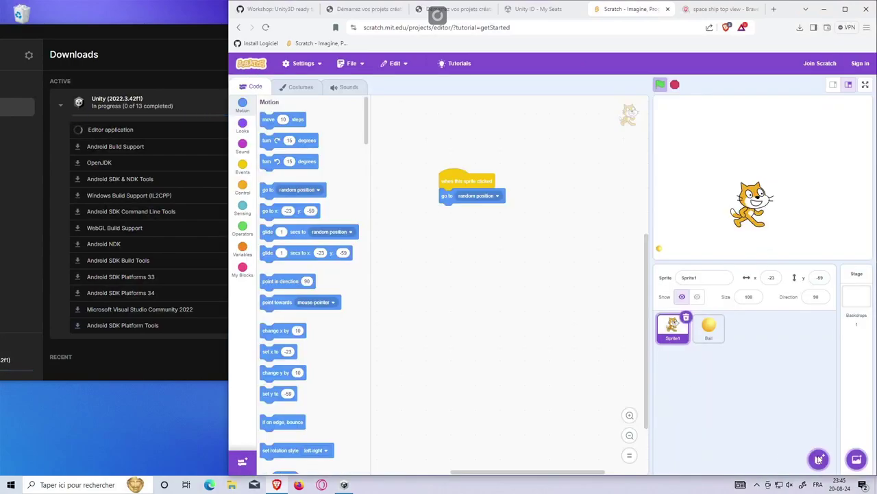
- Upload Stargate from Bureau\Temp as a new sprite
mouse_move(819, 458)
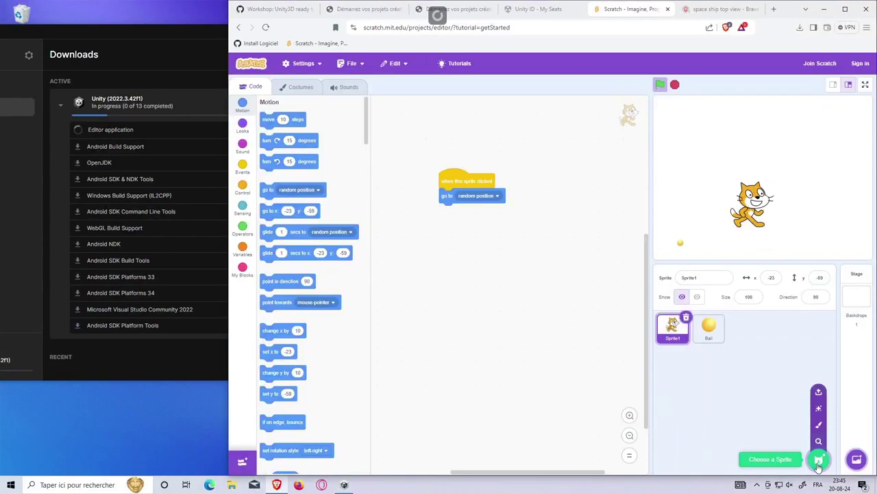
left_click(821, 391)
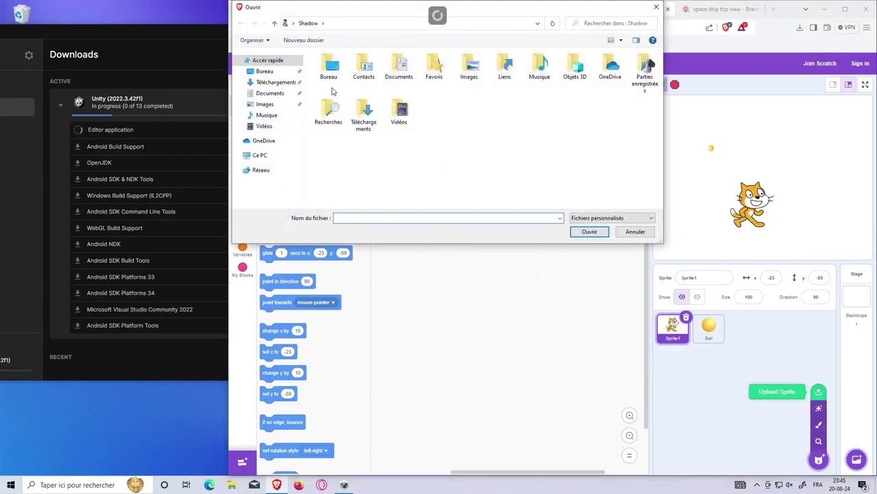
double_click(329, 67)
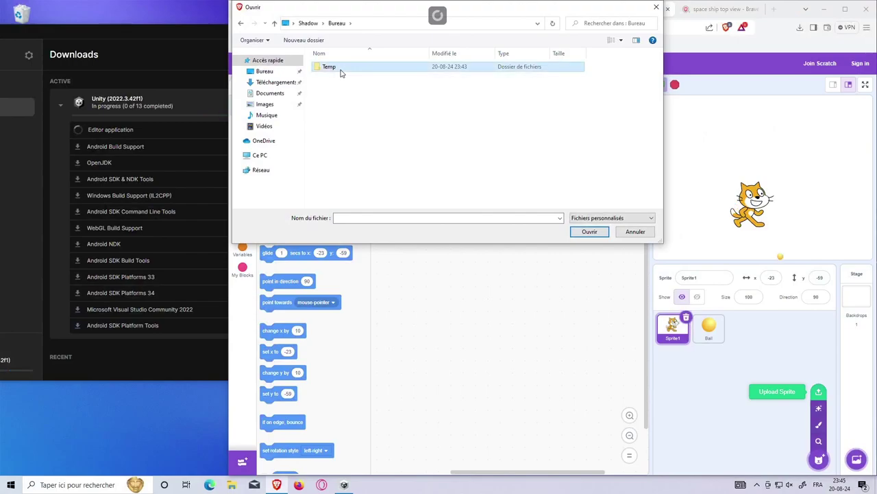
double_click(341, 72)
left_click(337, 71)
left_click(590, 231)
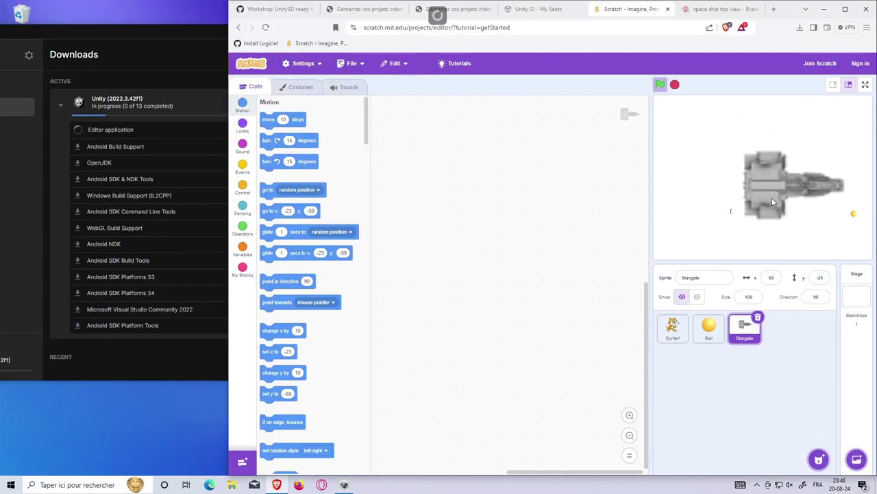
- Edit the Stargate costume: try a brush stroke, undo it, then pick the Eraser and Select tools
right_click(745, 330)
left_click(292, 89)
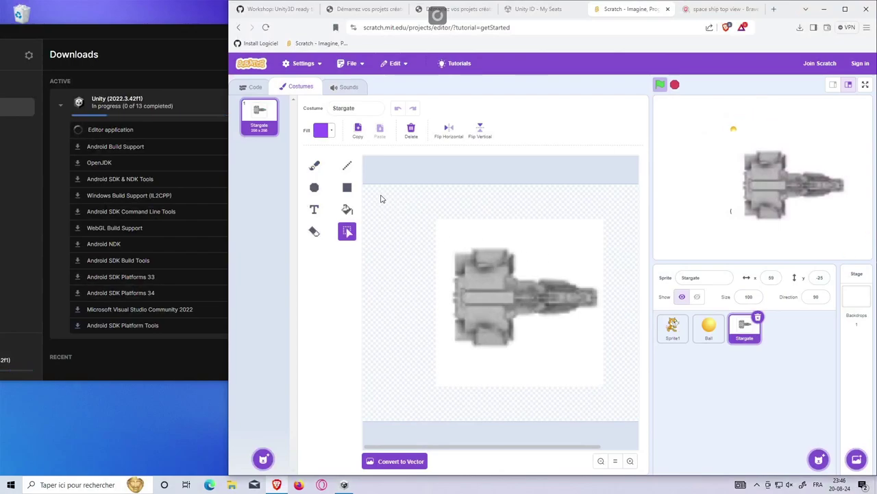
left_click(314, 168)
left_click_drag(565, 257, 586, 267)
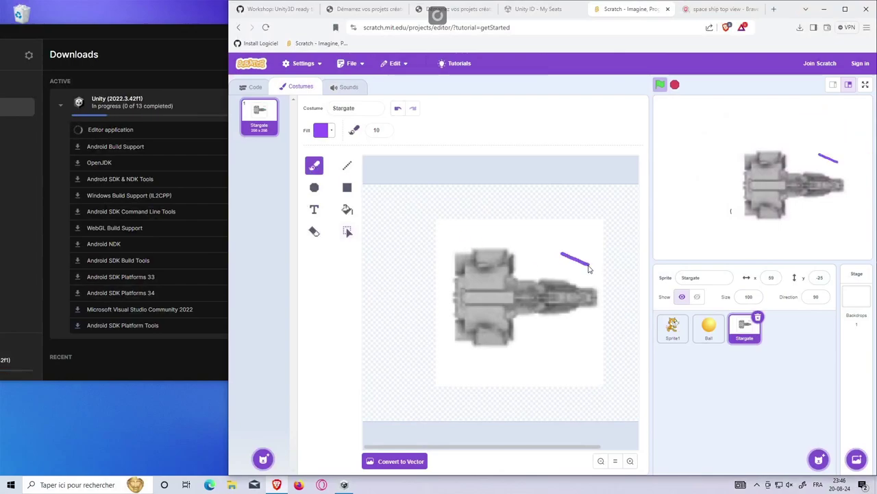
key("ctrl+z")
left_click(314, 231)
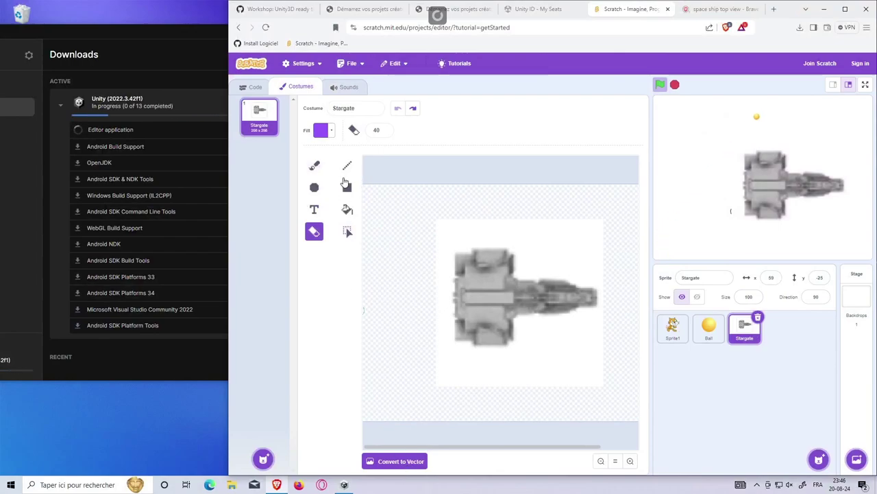
left_click(347, 231)
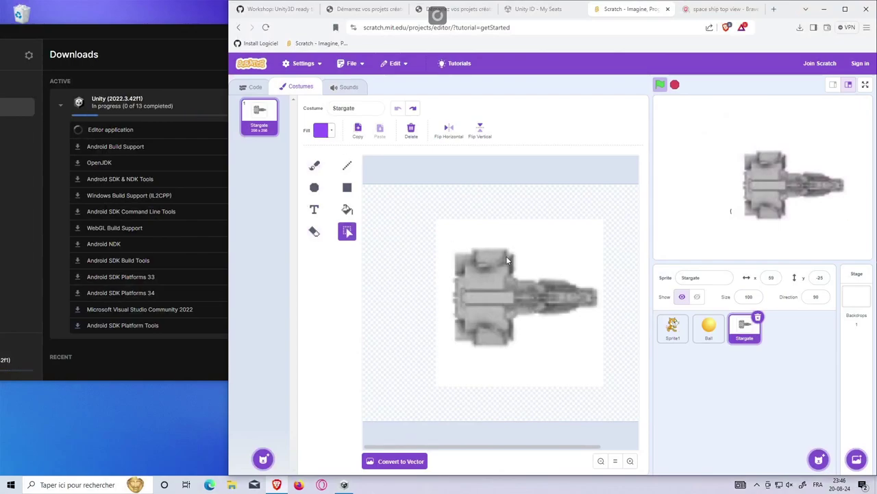
key("alt+Tab")
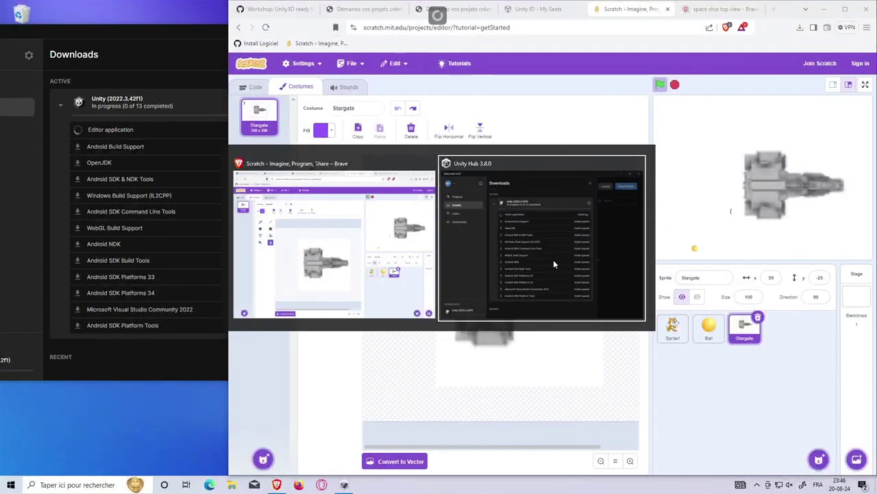
- Launch Paint from a Start search for 'paint', close the empty window, then switch to Opera GX
key("alt+Tab")
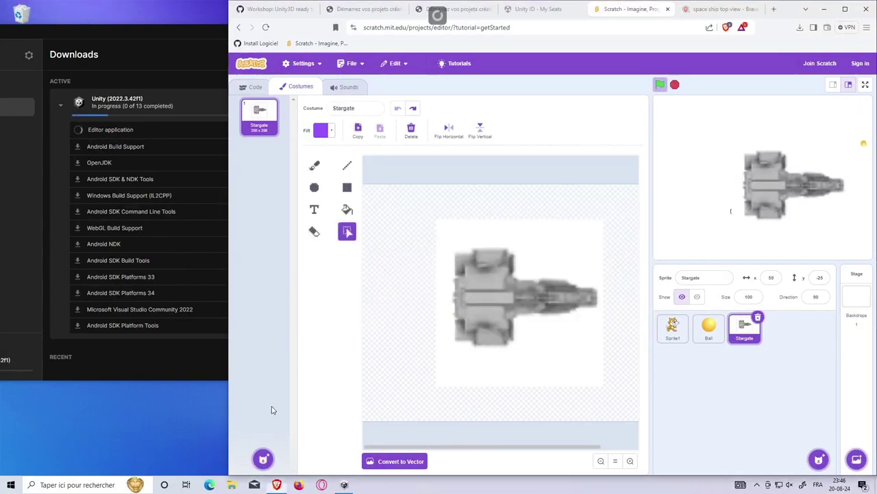
left_click(16, 485)
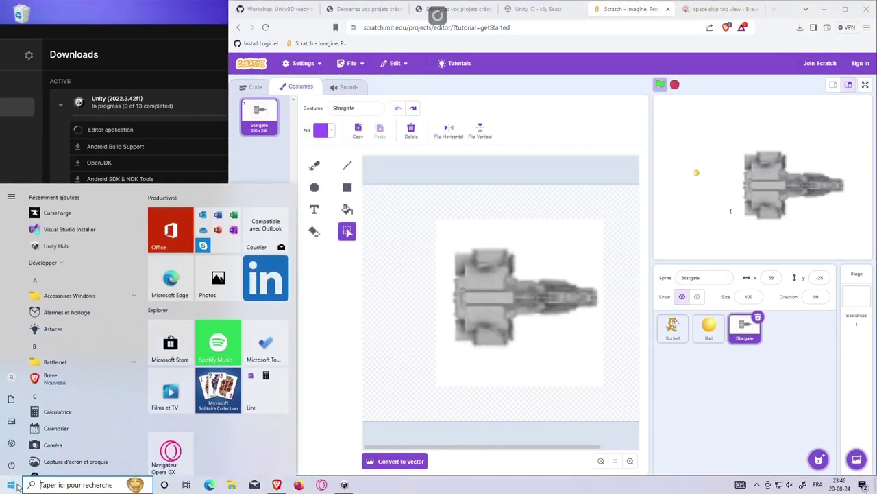
type("paint")
key("Escape")
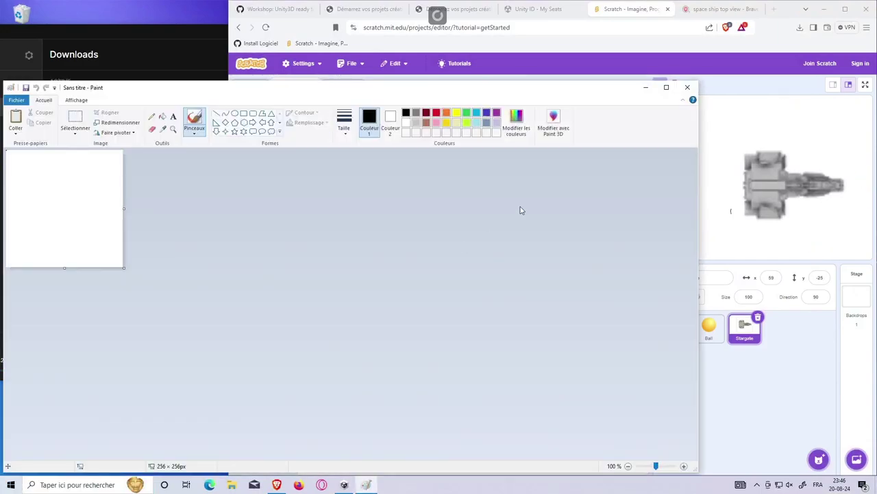
left_click(688, 87)
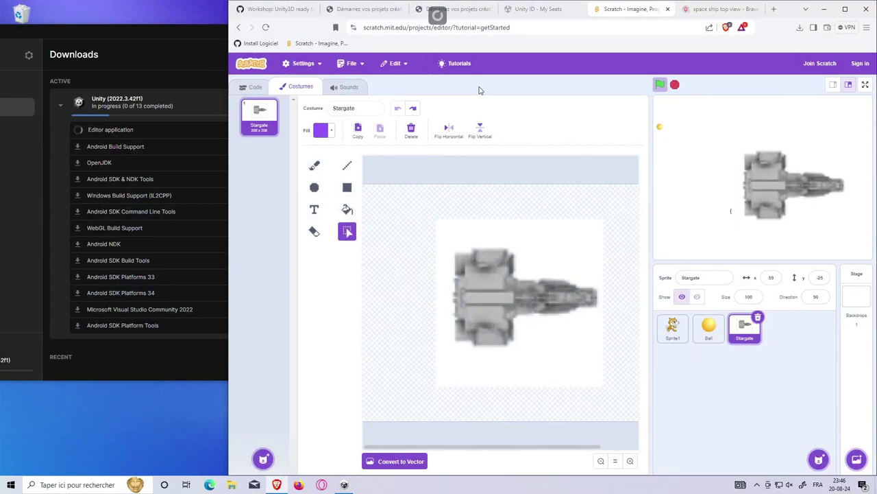
key("alt+Tab")
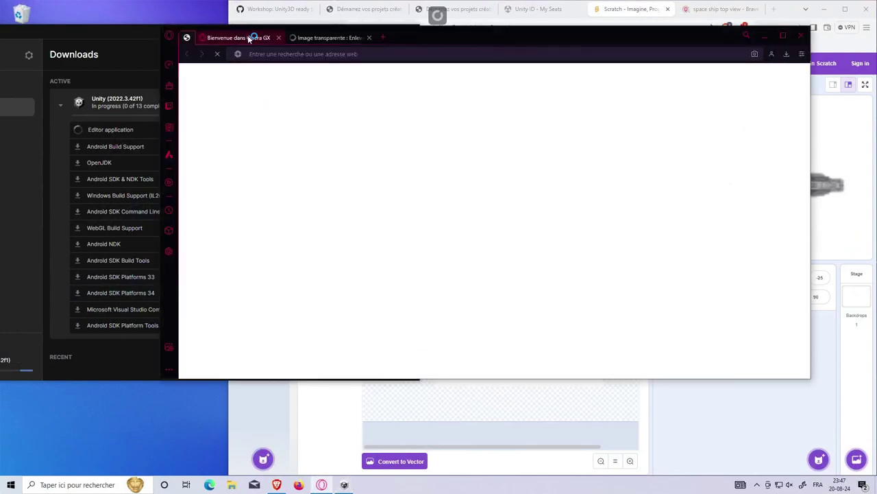
- Download the remove.bg cut-out as Stargate.png, replacing the existing file
left_click(313, 41)
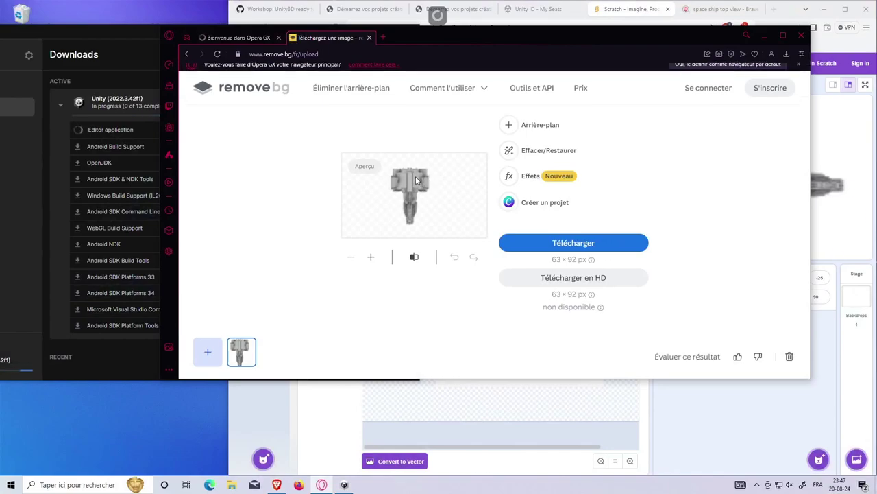
right_click(413, 174)
left_click(443, 199)
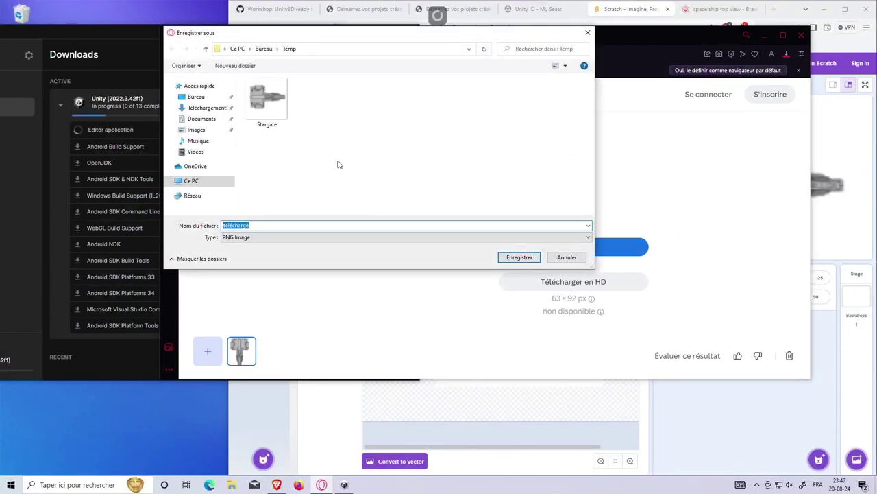
left_click(267, 113)
left_click(526, 257)
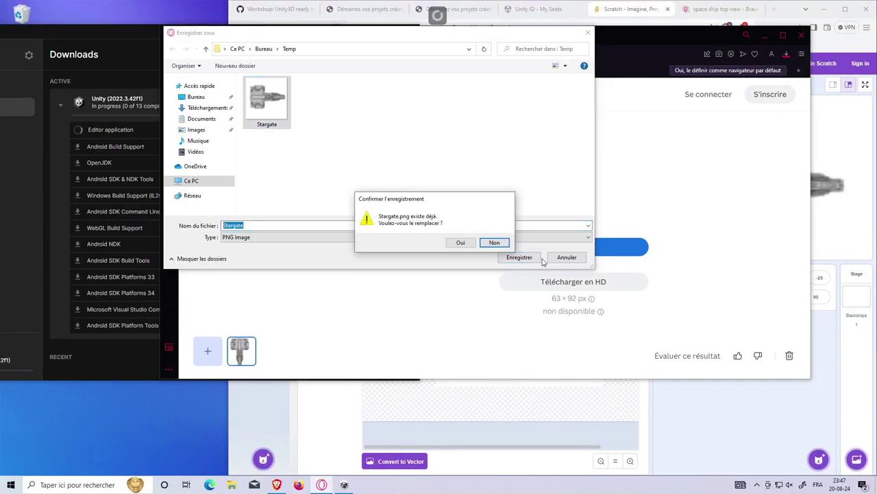
left_click(461, 243)
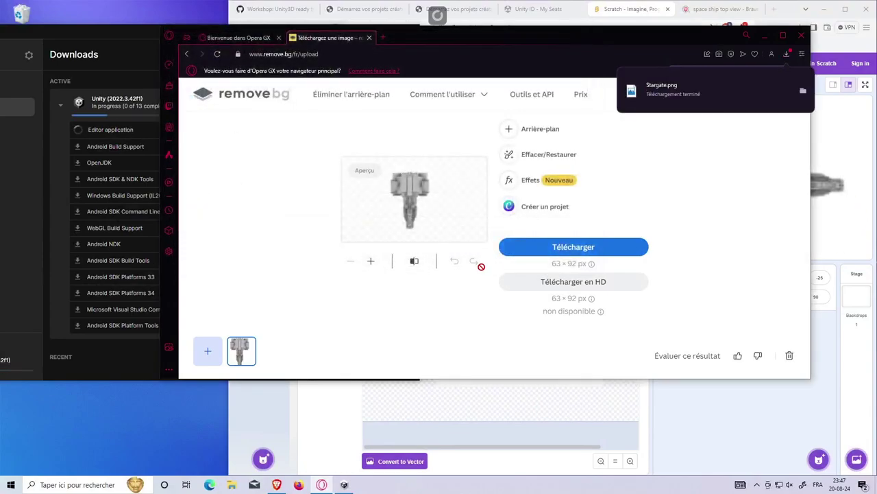
- Launch Paint from a Start search for 'pain'
left_click(13, 485)
type("pain")
key("Escape")
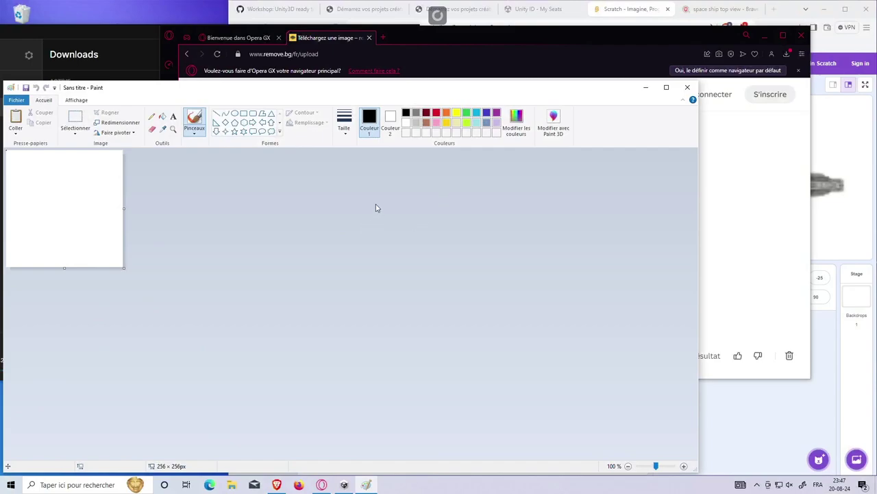
- Select and clear the blank canvas, then cancel a Save As of the blank image
key("ctrl+a")
key("Escape")
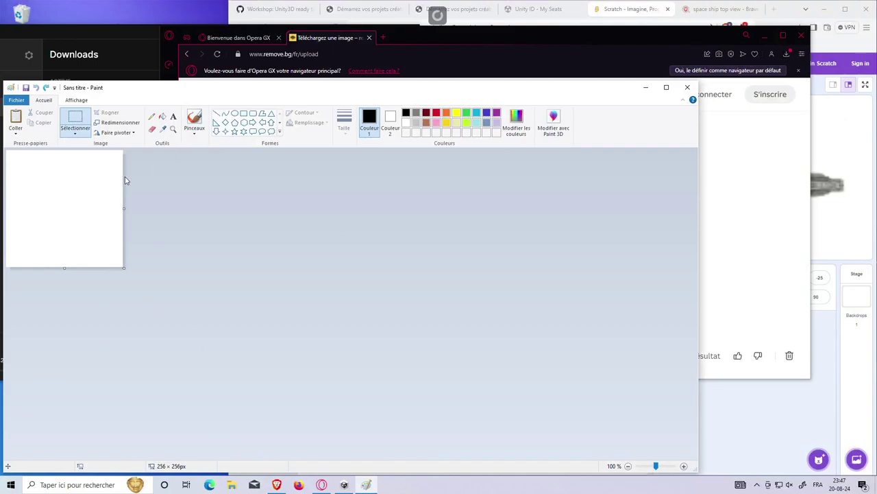
left_click(20, 100)
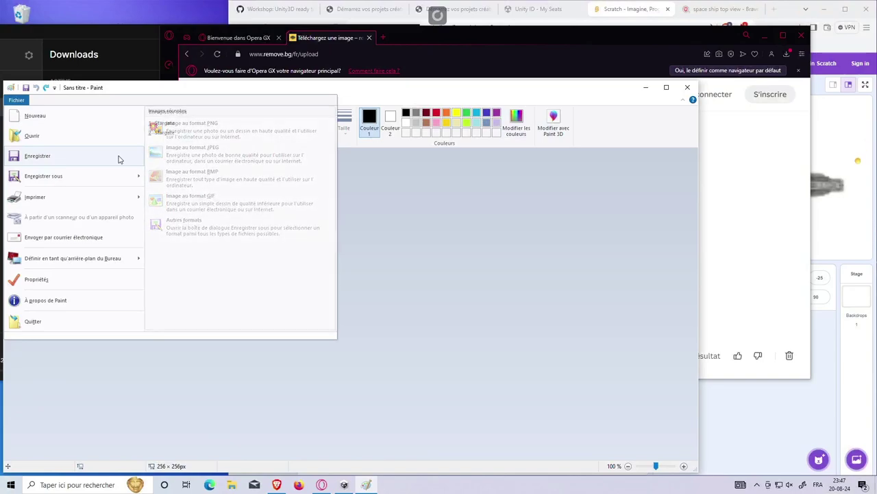
left_click(118, 158)
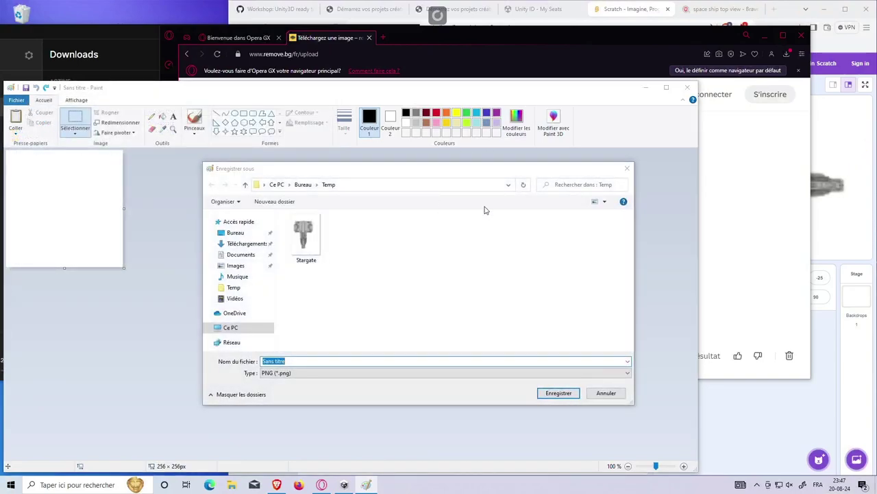
left_click(626, 168)
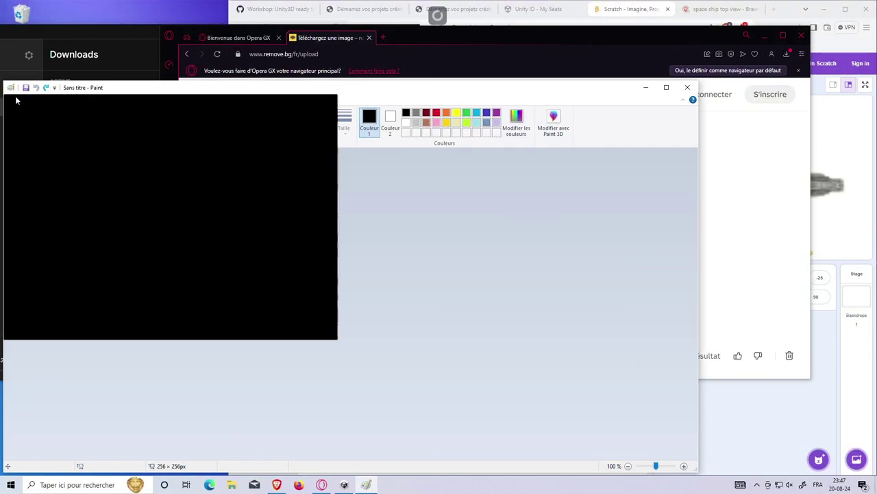
- Open Stargate.png without saving the blank canvas, then close Paint and return to Scratch
left_click(84, 130)
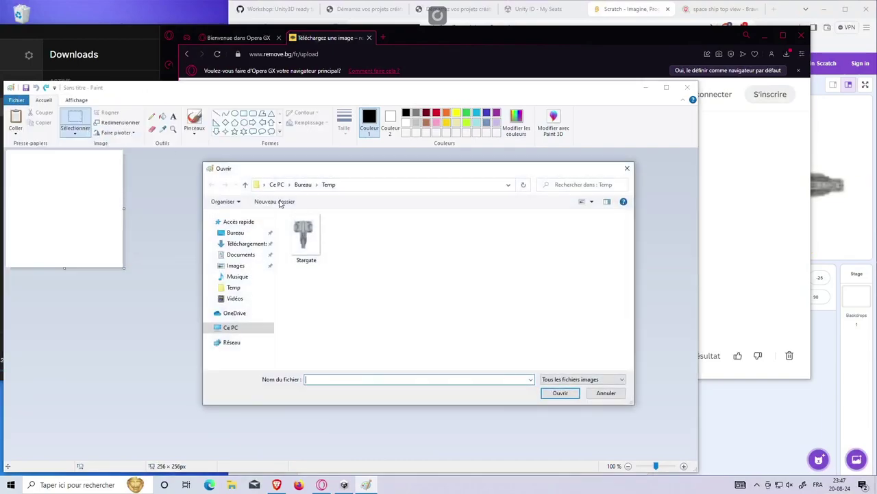
left_click(304, 237)
left_click(556, 392)
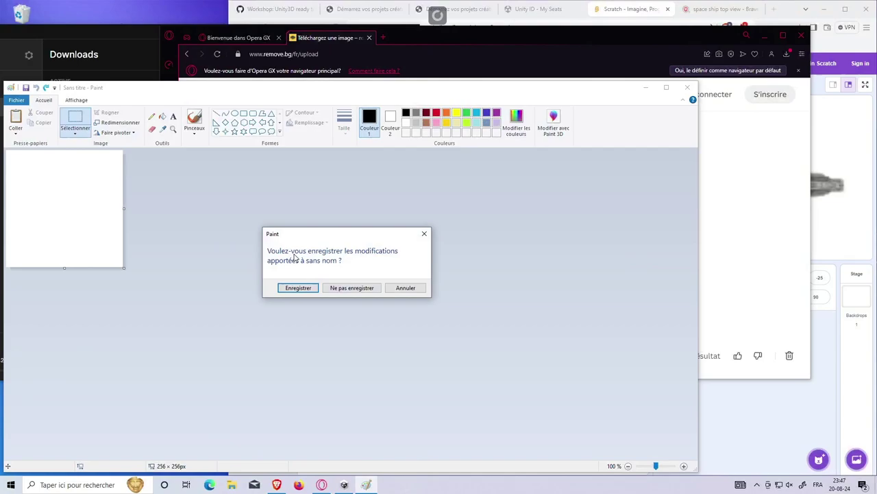
left_click(355, 289)
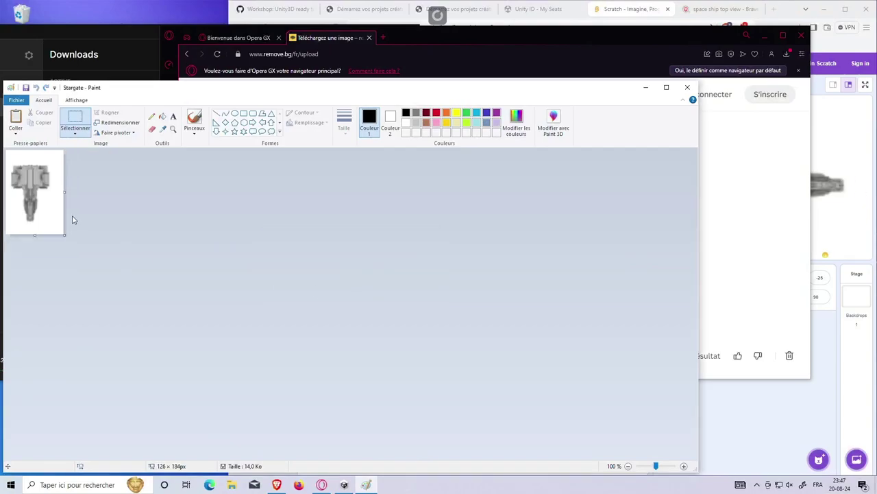
left_click(687, 87)
left_click(823, 199)
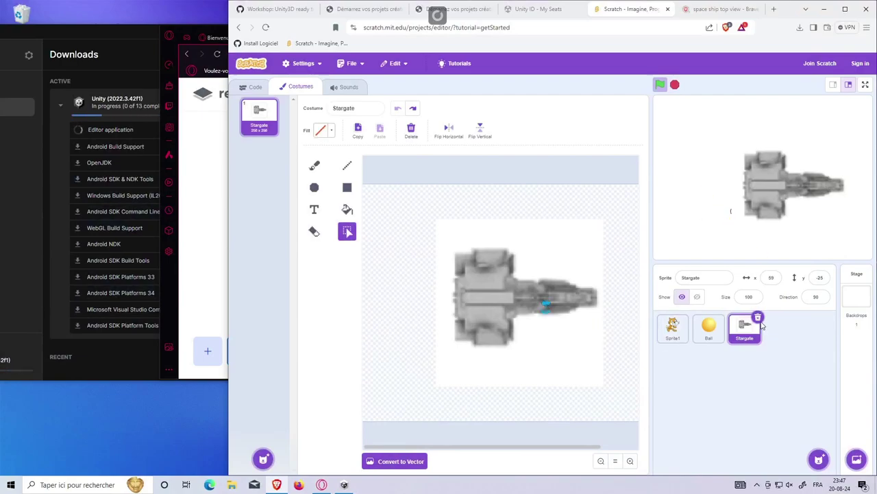
- Delete the cat's second costume, costume2
left_click(713, 326)
left_click_drag(752, 199, 759, 182)
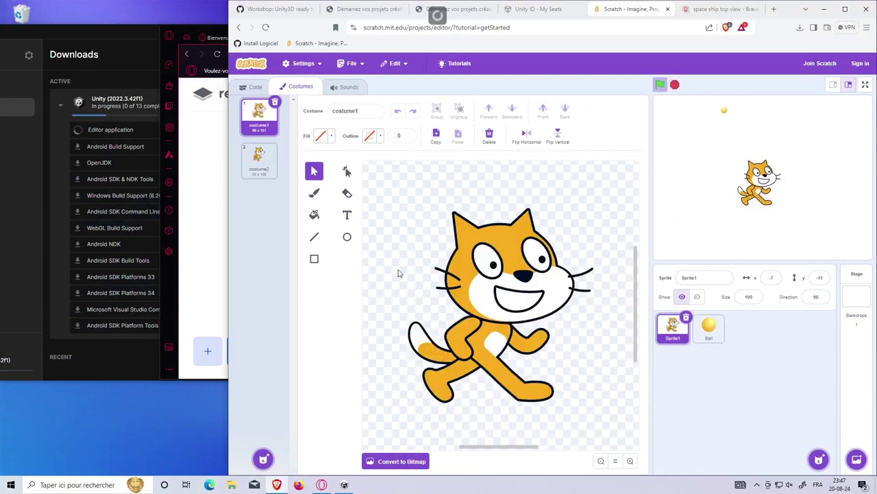
left_click(264, 159)
left_click(262, 129)
left_click(262, 157)
left_click(274, 146)
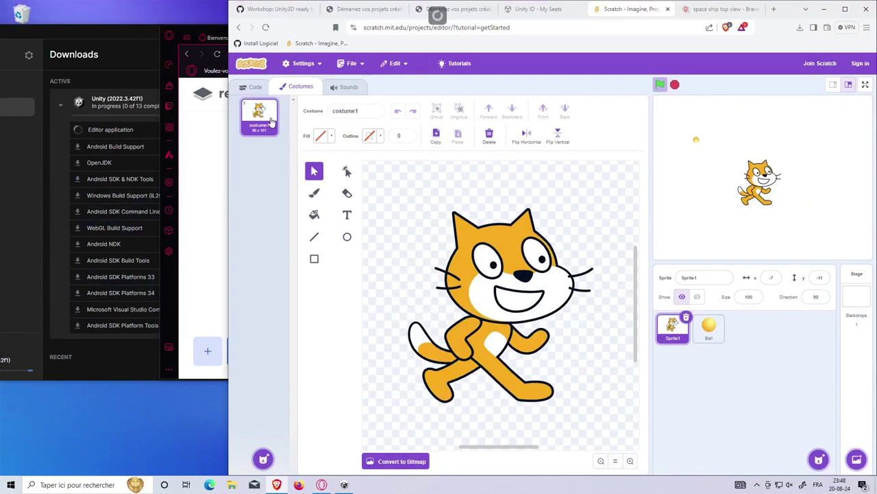
- Delete the cat's legs, body and tail shapes, leaving only the head, and reposition it
left_click(474, 347)
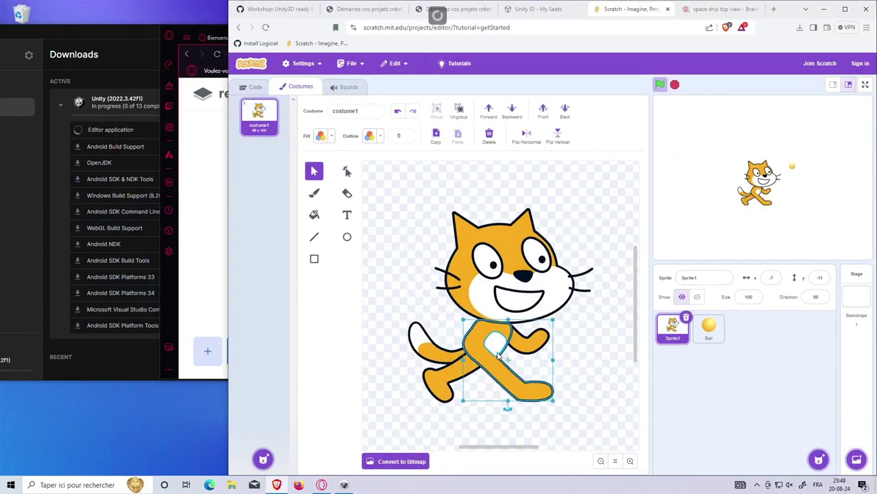
key("Delete")
left_click(521, 346)
key("Delete")
left_click(449, 377)
key("Delete")
left_click(425, 350)
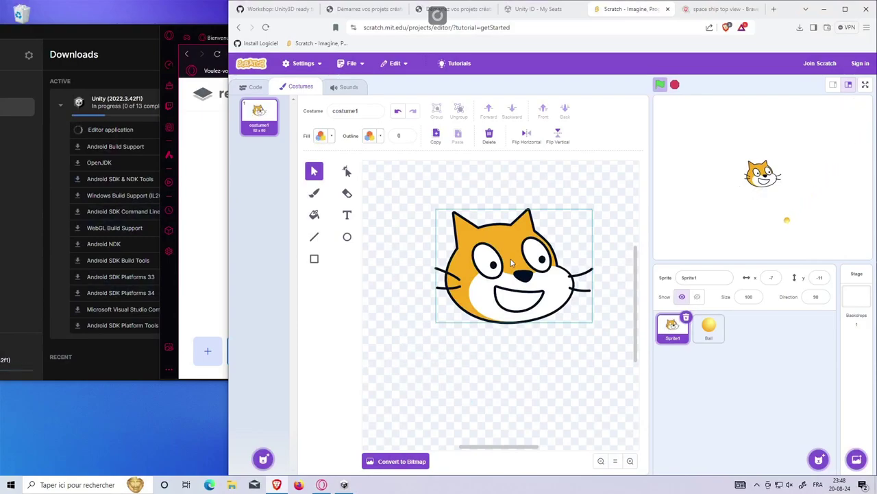
left_click_drag(510, 262, 502, 298)
- Draw two test lines and a purple brush stroke, then undo them
left_click(314, 237)
left_click_drag(384, 218, 410, 241)
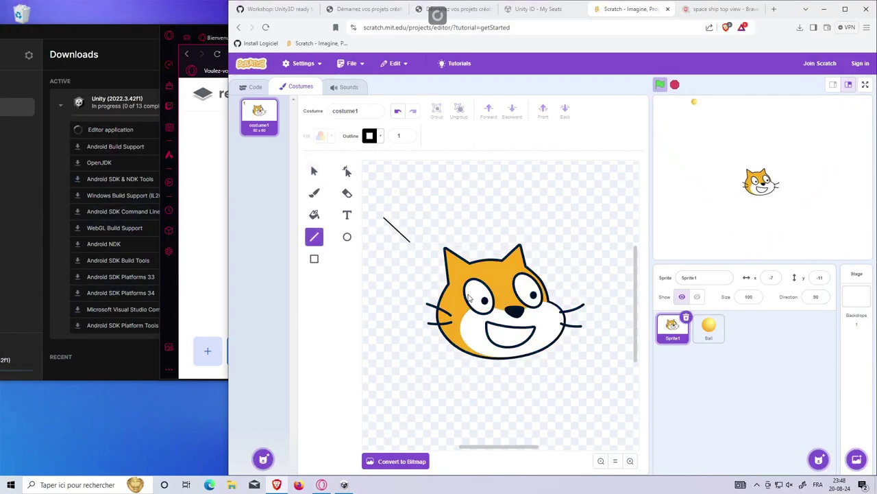
mouse_move(488, 311)
left_mouse_down()
mouse_move(385, 224)
mouse_move(557, 312)
left_mouse_up()
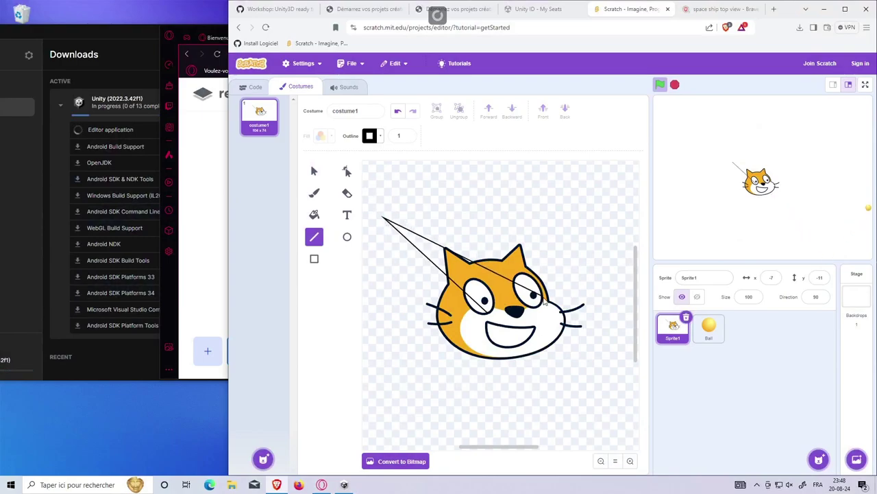
key("ctrl+z")
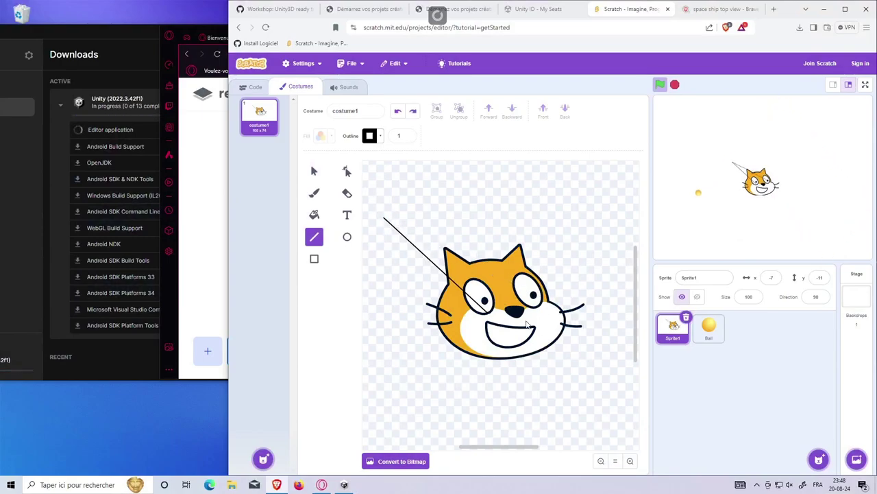
key("ctrl+z")
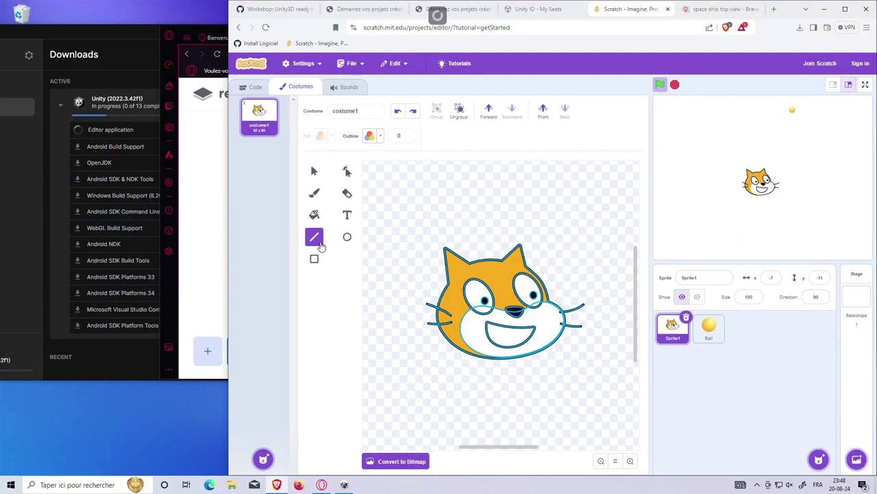
left_click(314, 193)
mouse_move(396, 312)
left_mouse_down()
mouse_move(430, 319)
mouse_move(454, 346)
left_mouse_up()
key("ctrl+z")
key("ctrl+z")
- Try a yellow-green fill on the cat, then undo it to keep the original colours
left_click(321, 136)
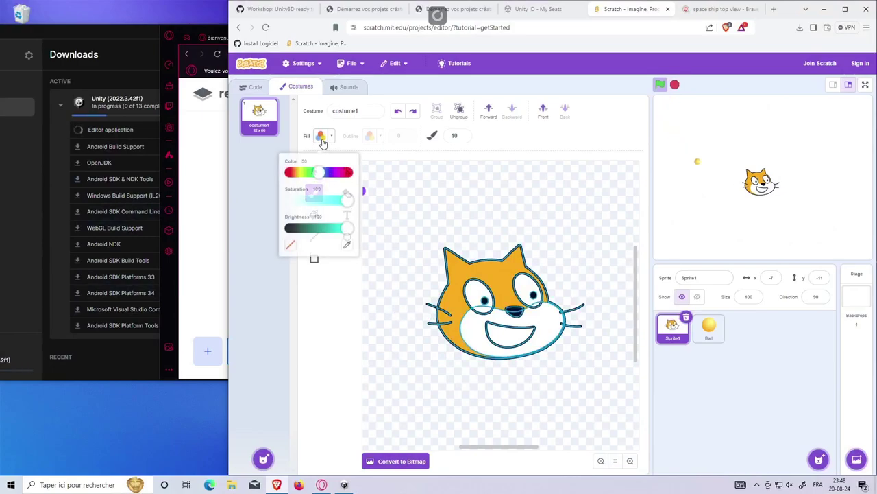
left_click(300, 169)
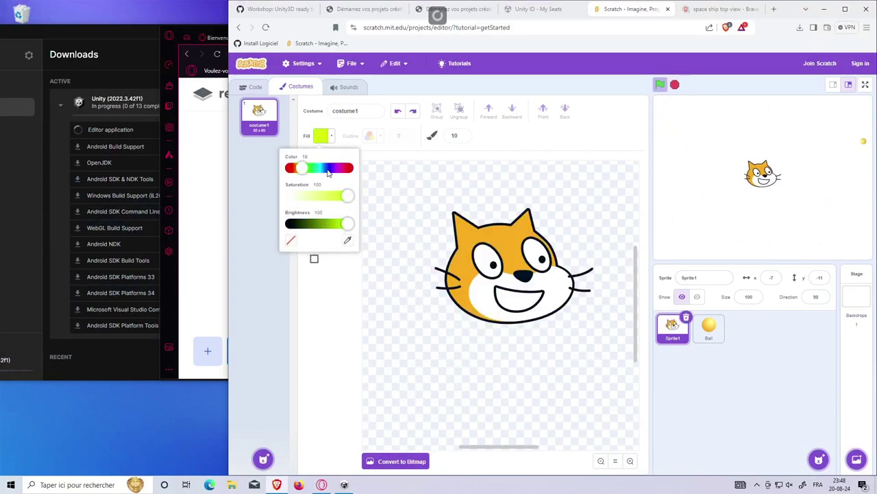
key("ctrl+z")
left_click(333, 349)
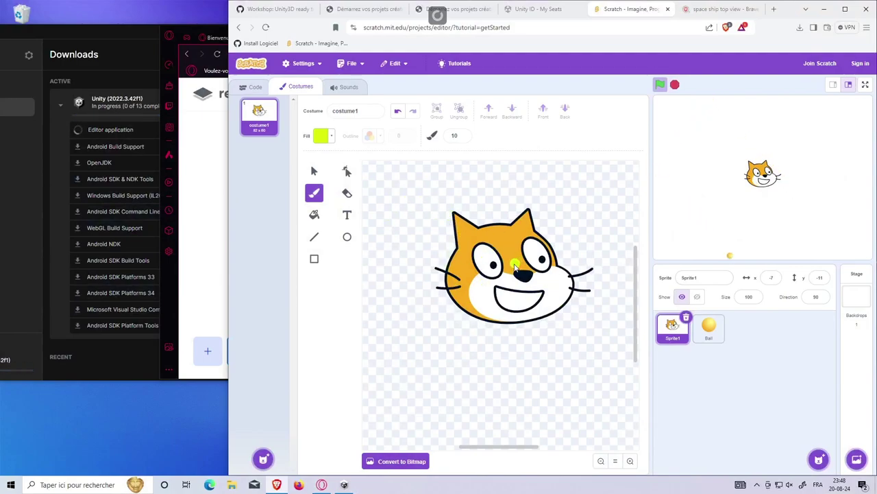
left_click(314, 171)
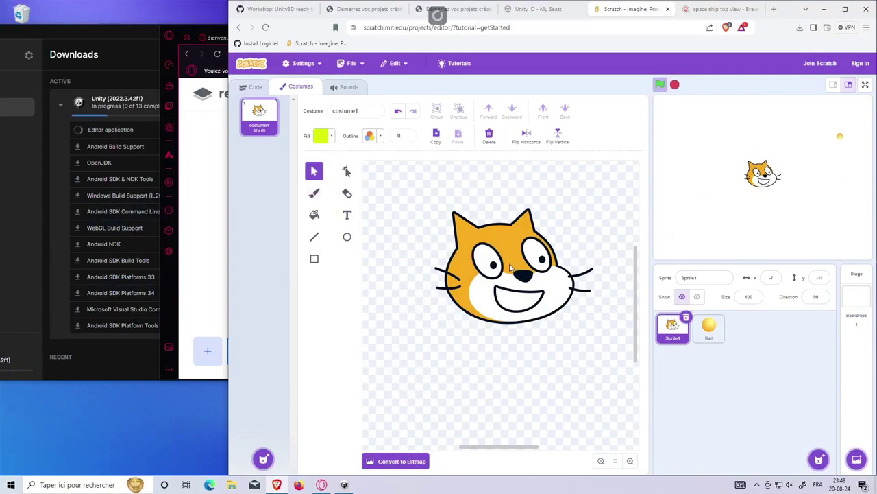
- Search Brave images for 'space ship transparent'
left_click(716, 9)
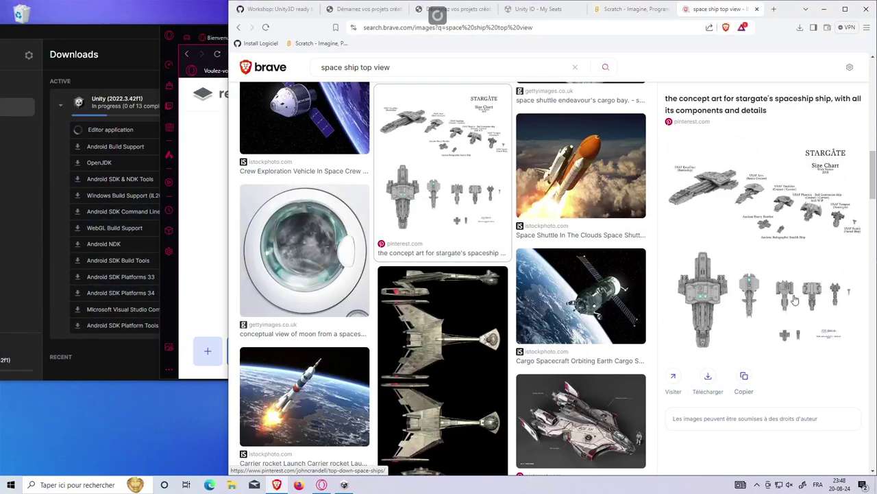
left_click(356, 67)
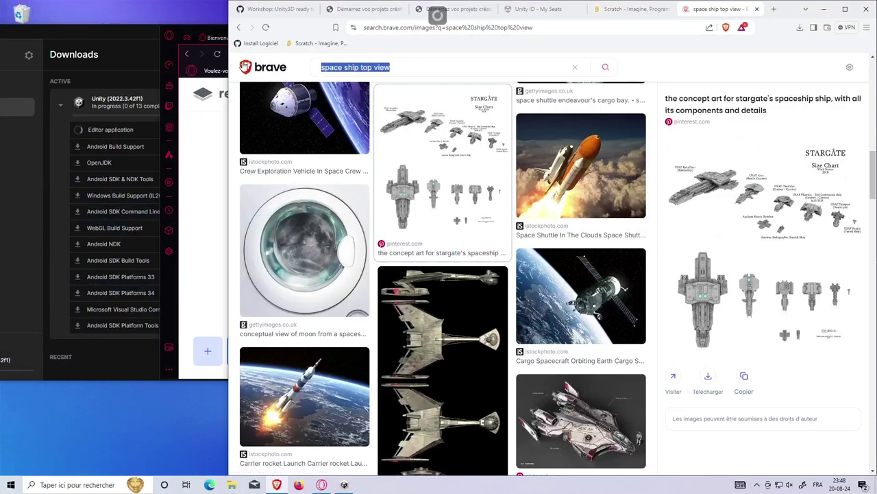
type("space shipt")
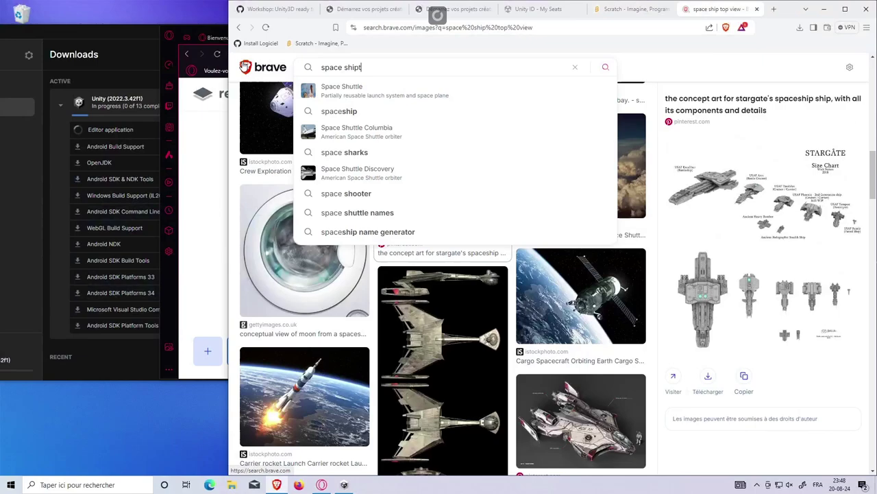
type(" t")
key("BackSpace")
key("BackSpace")
key("BackSpace")
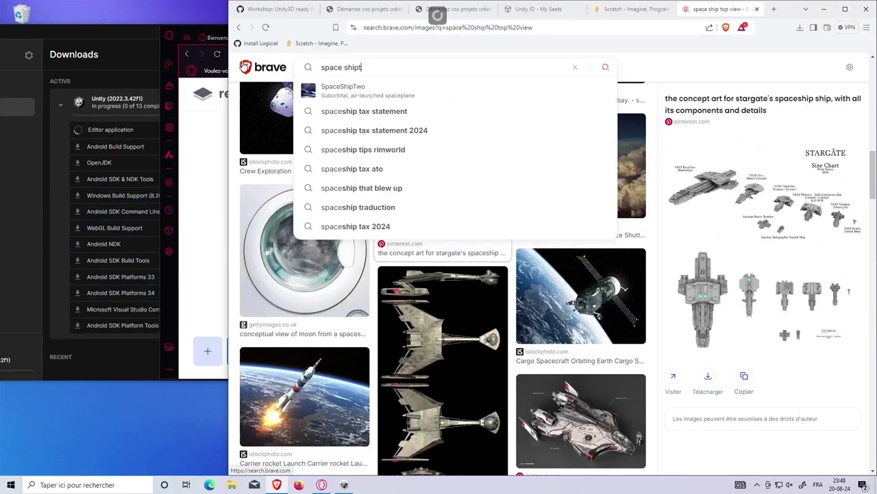
type("transparent")
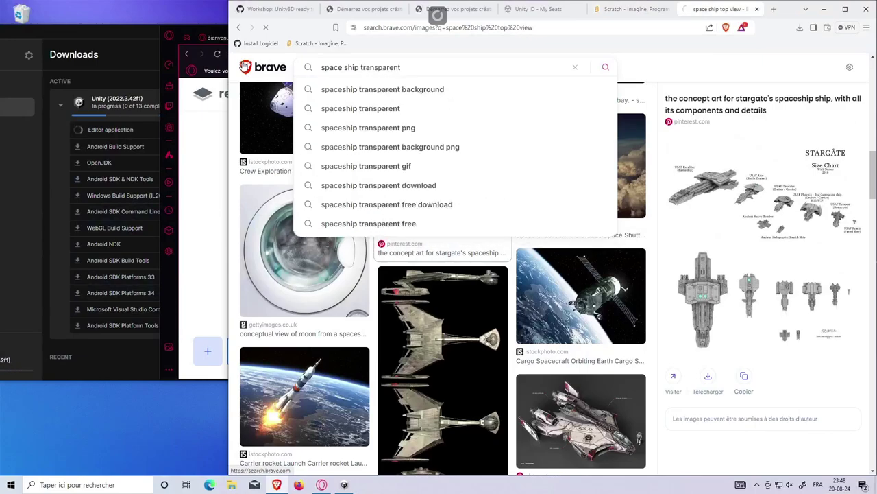
key("Return")
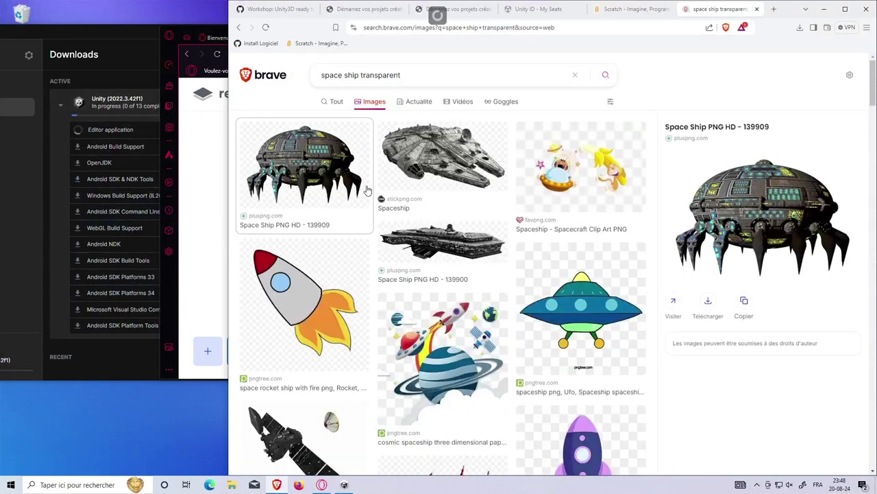
- Browse the results, then add 'ftl' to the query and search again
scroll(366, 180, "down", 3)
scroll(372, 172, "down", 2)
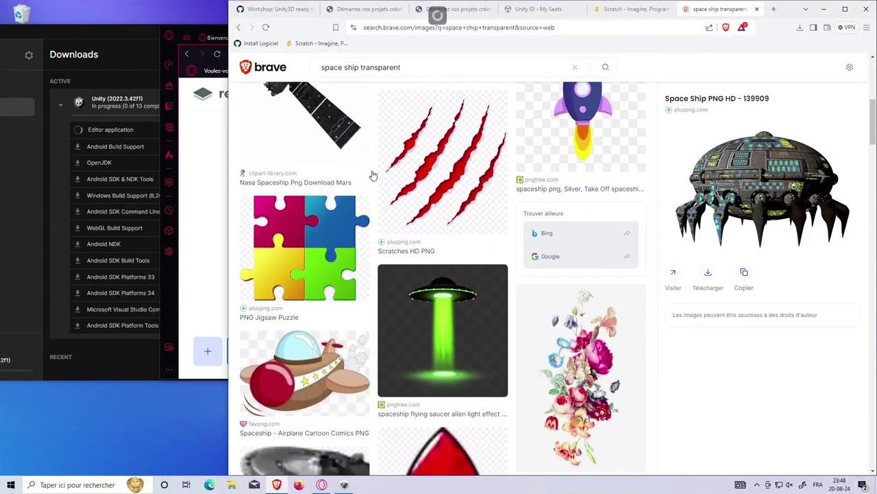
scroll(417, 205, "down", 1)
scroll(416, 205, "down", 1)
scroll(416, 205, "down", 2)
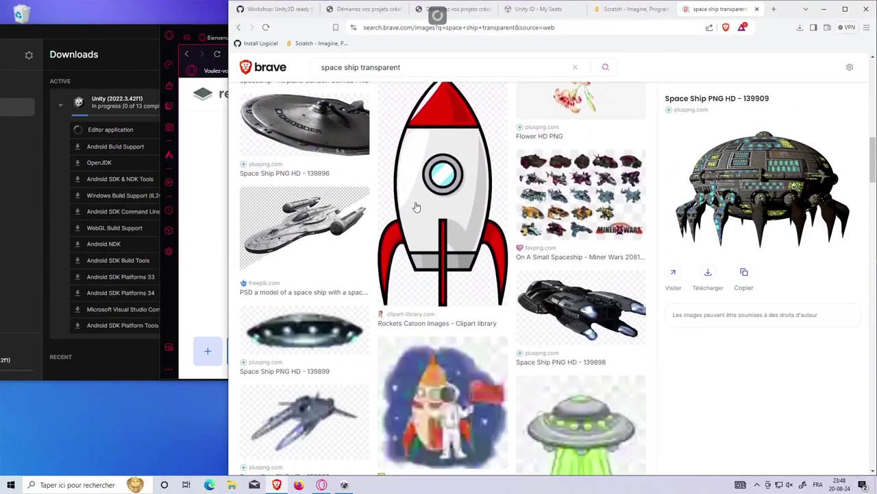
scroll(417, 205, "down", 1)
scroll(416, 206, "up", 3)
scroll(416, 206, "up", 5)
scroll(404, 96, "up", 4)
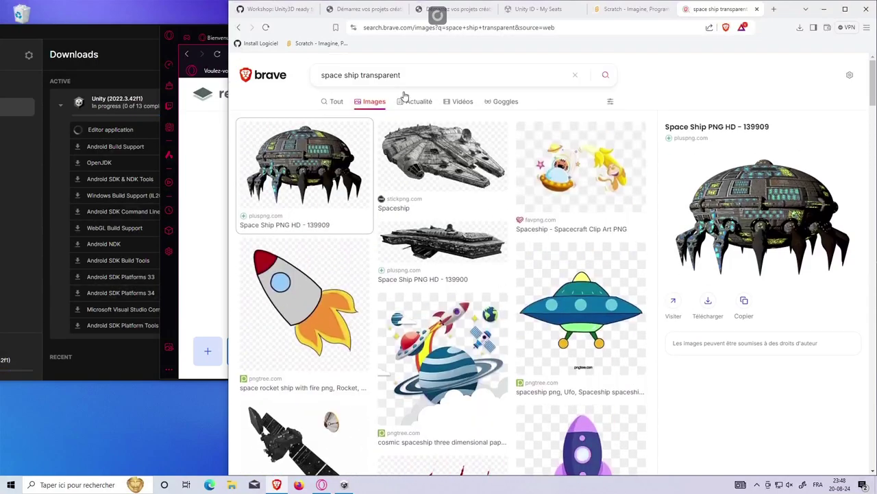
left_click(423, 70)
type("ftl")
key("Return")
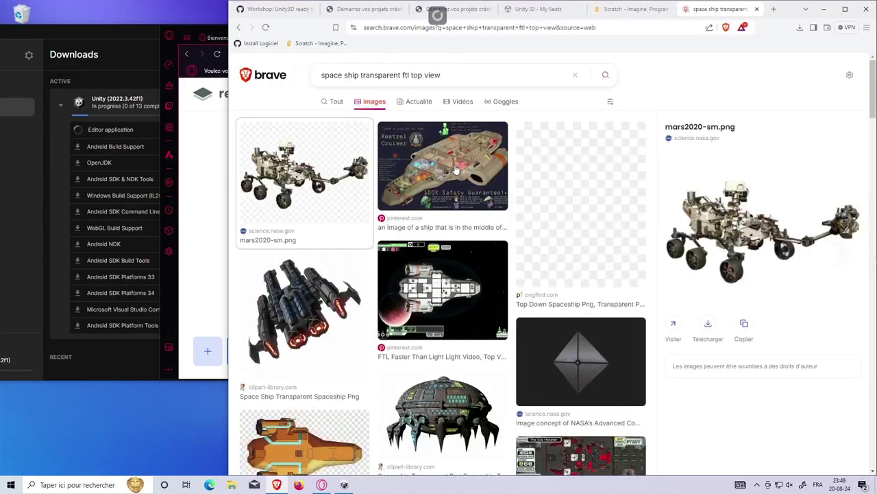
- Preview the orange top-view FTL ship and copy its image
scroll(438, 195, "down", 2)
scroll(439, 196, "down", 1)
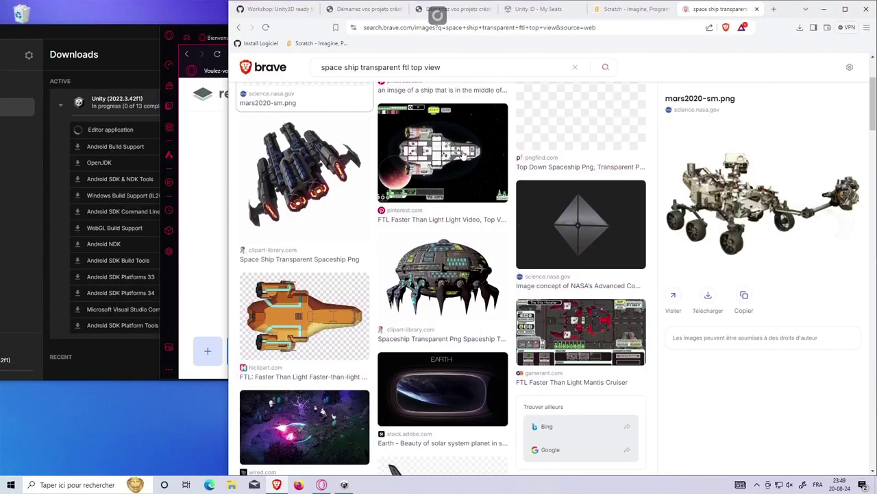
left_click(334, 293)
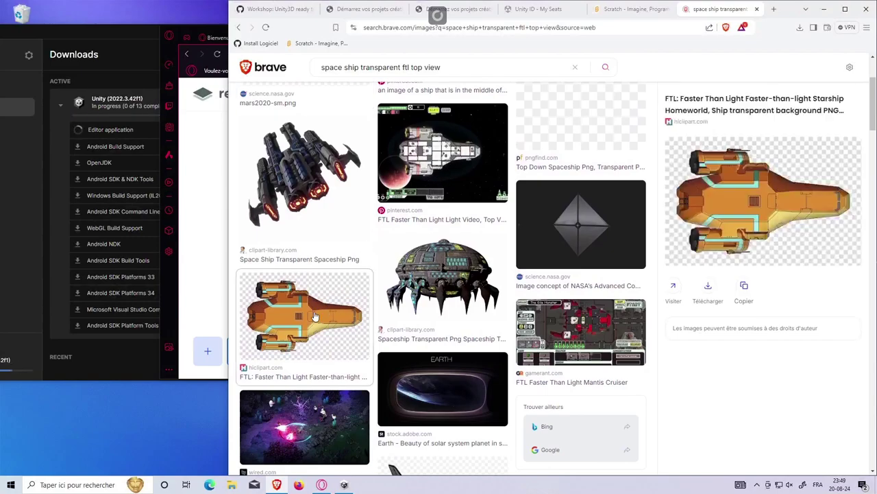
right_click(723, 189)
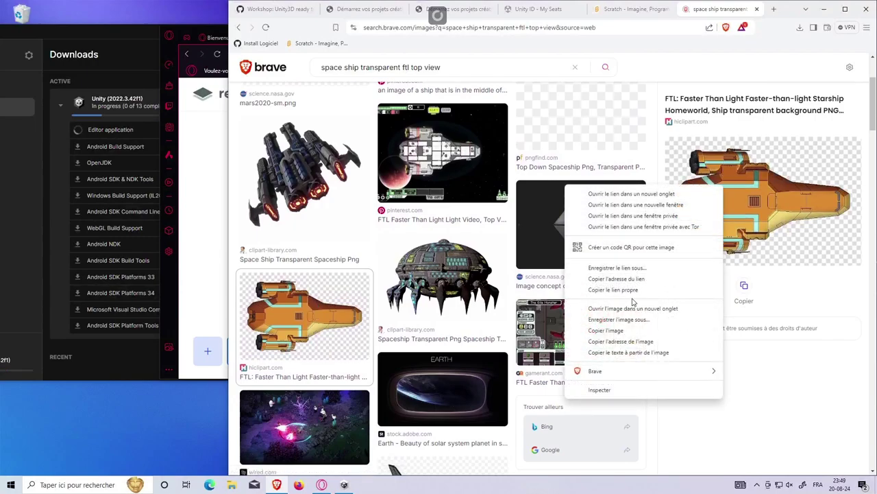
left_click(624, 330)
- In Scratch, copy the costume canvas as an image
key("ctrl+shift+Tab")
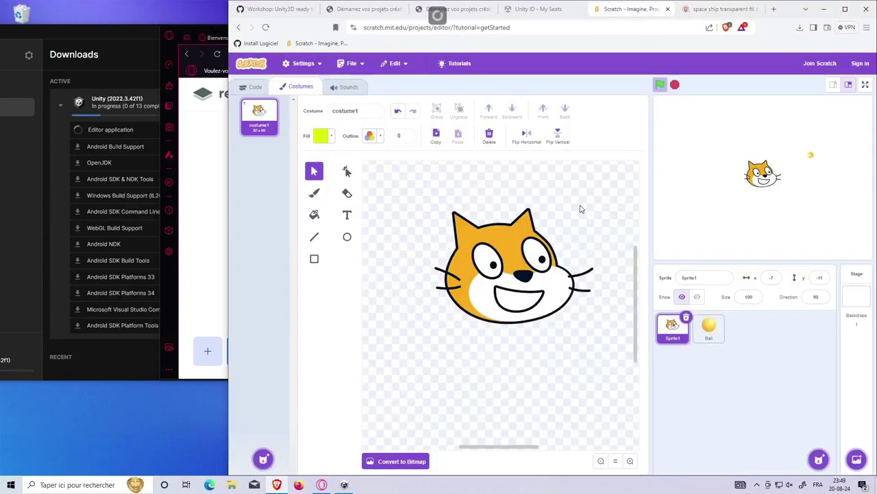
right_click(588, 209)
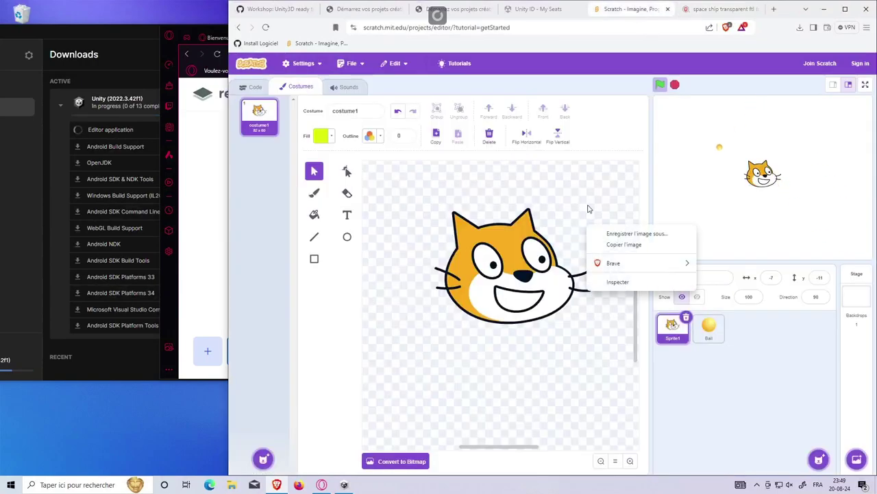
left_click(621, 244)
scroll(568, 259, "down", 3)
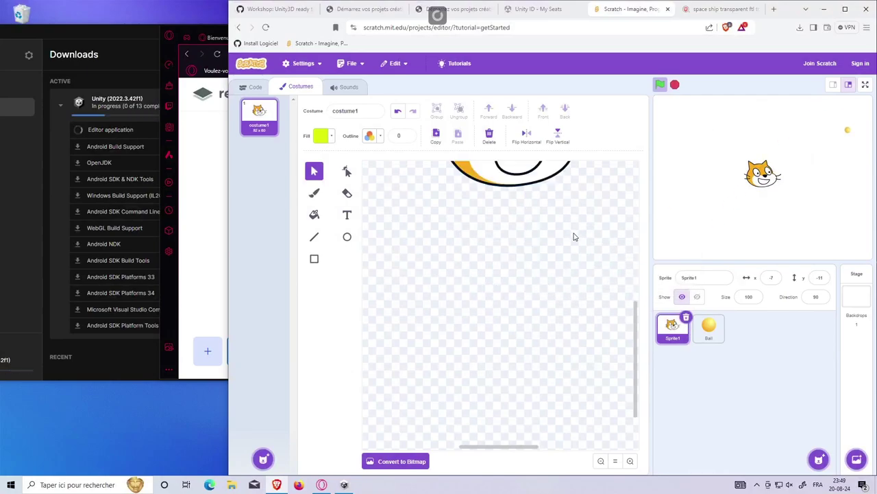
scroll(567, 248, "up", 3)
- Save the orange ship image to the Bureau folder as a webp file
left_click(727, 9)
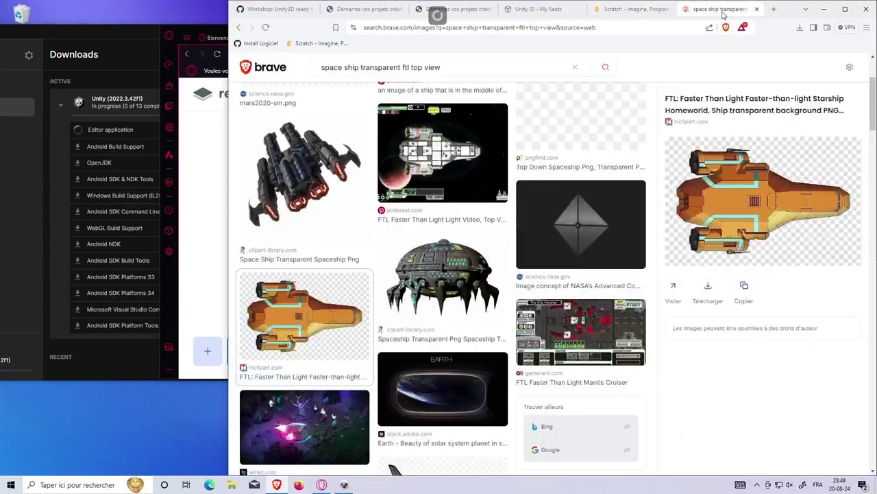
right_click(751, 183)
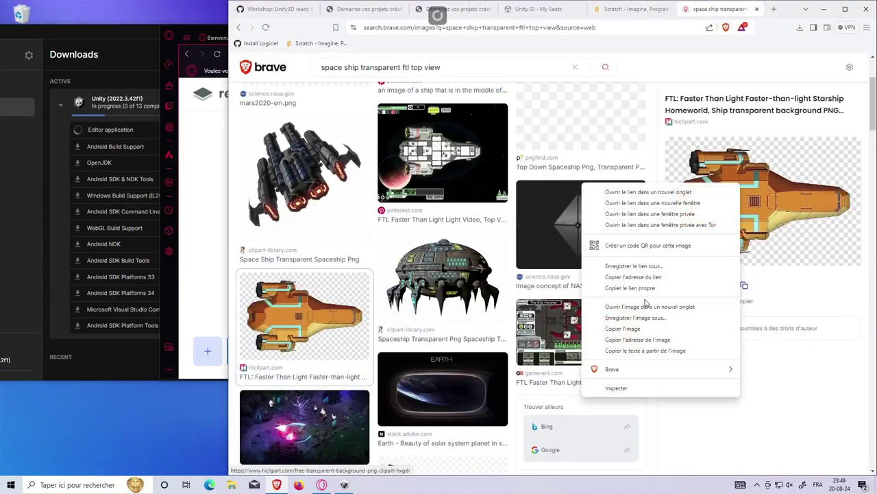
left_click(650, 317)
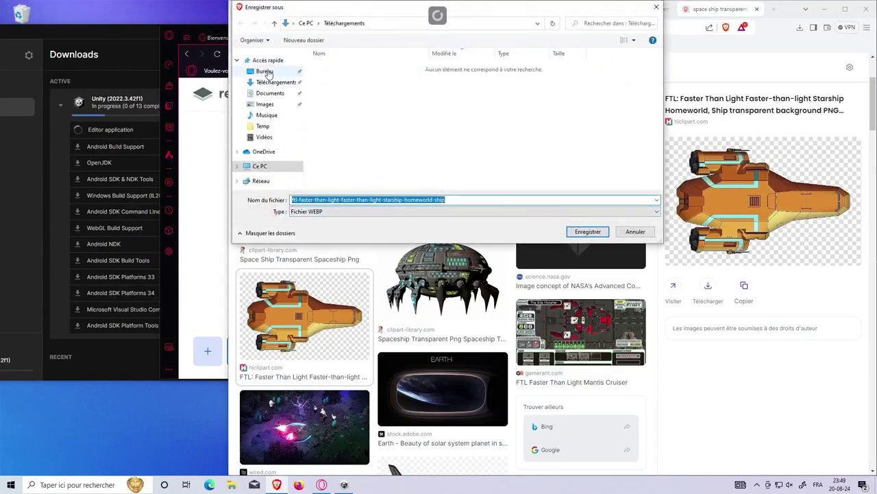
left_click(264, 70)
left_click(579, 231)
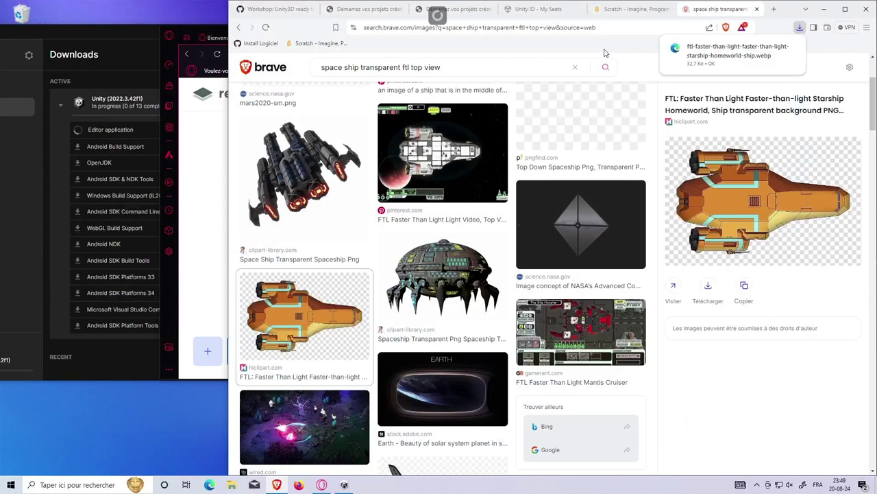
left_click(637, 11)
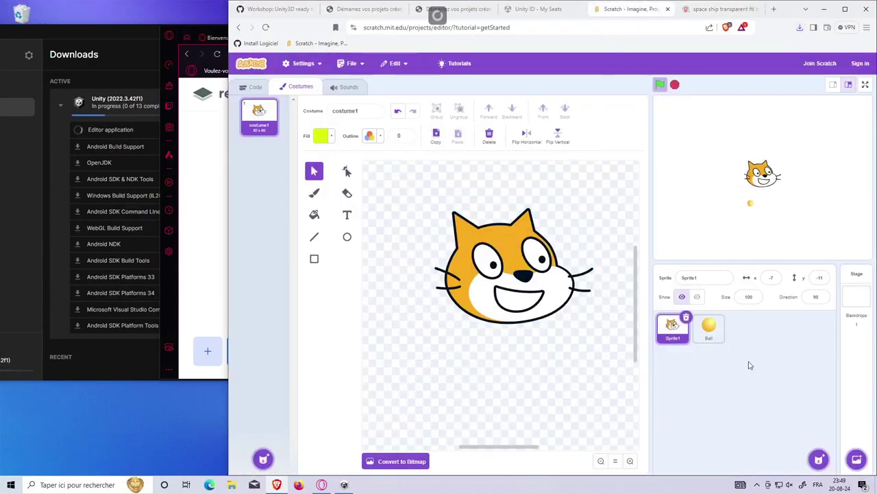
left_click(818, 458)
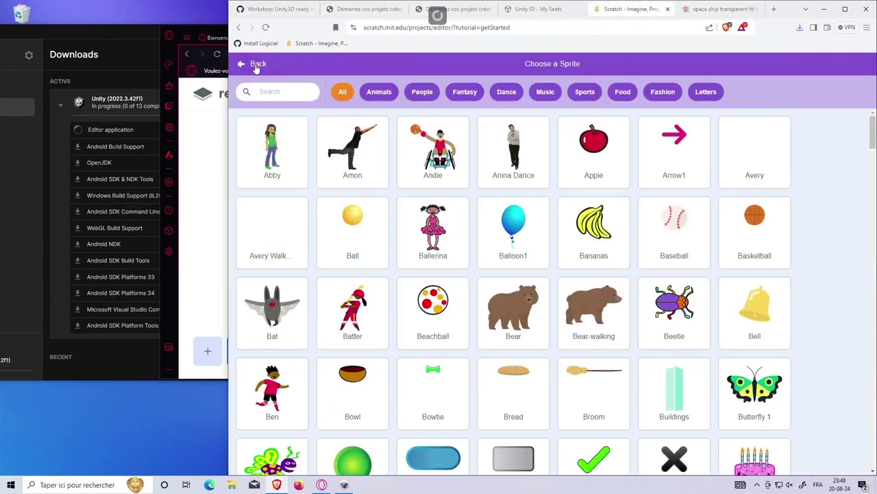
left_click(244, 64)
mouse_move(819, 458)
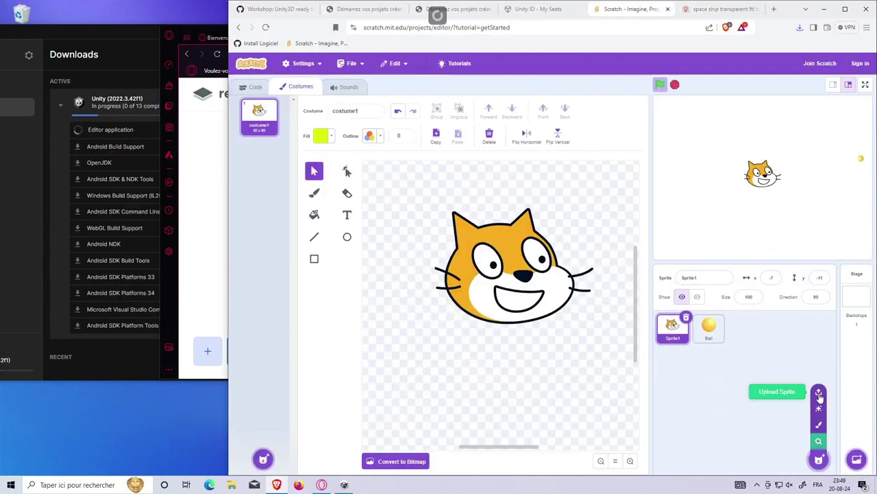
left_click(820, 392)
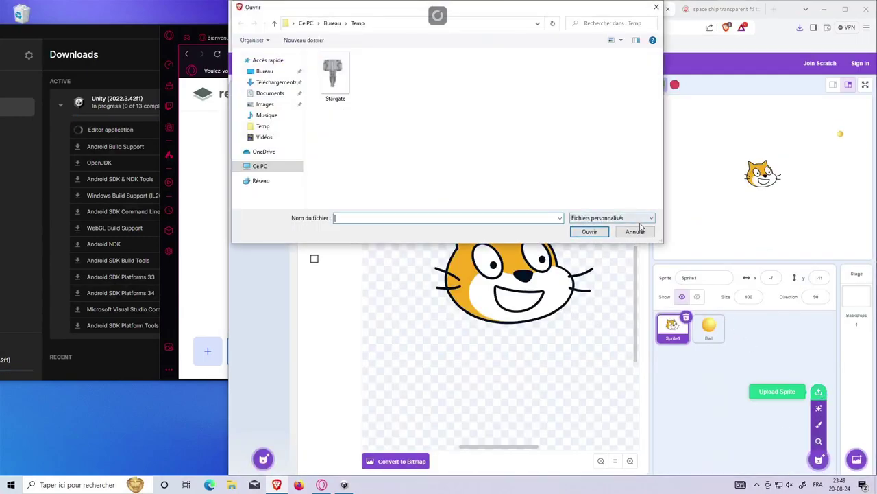
left_click(272, 73)
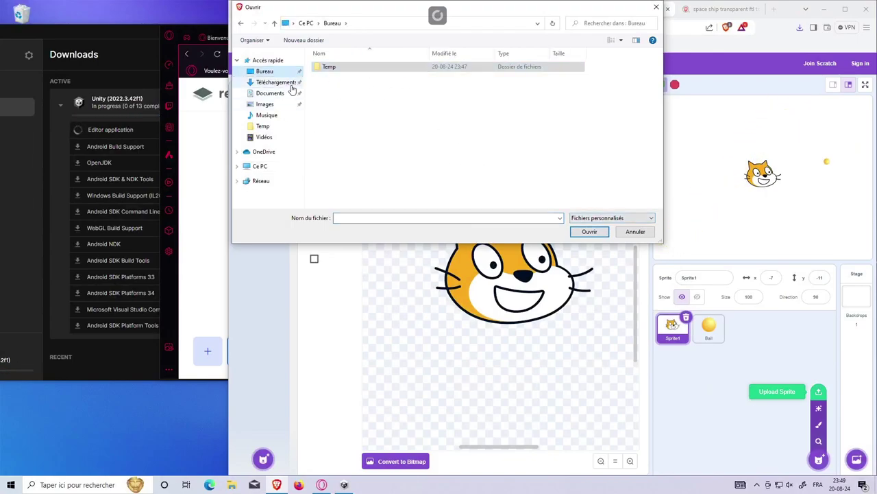
left_click(283, 84)
left_click(288, 72)
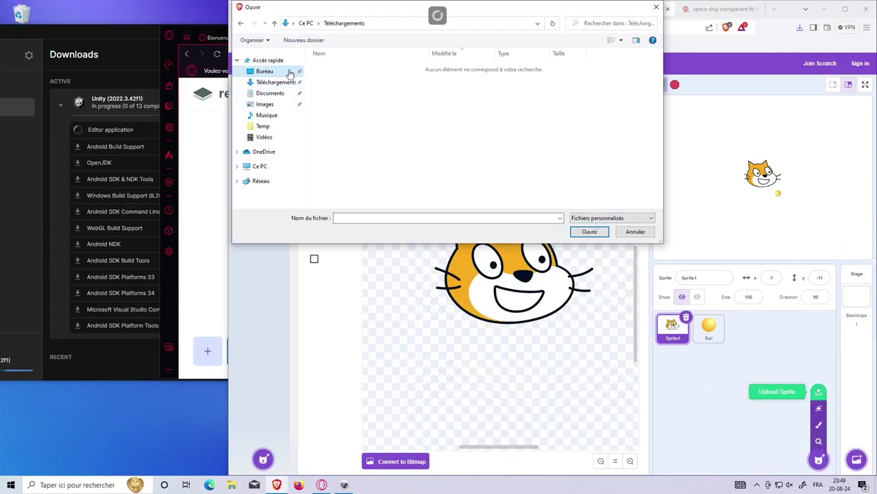
left_click(734, 11)
left_click(636, 231)
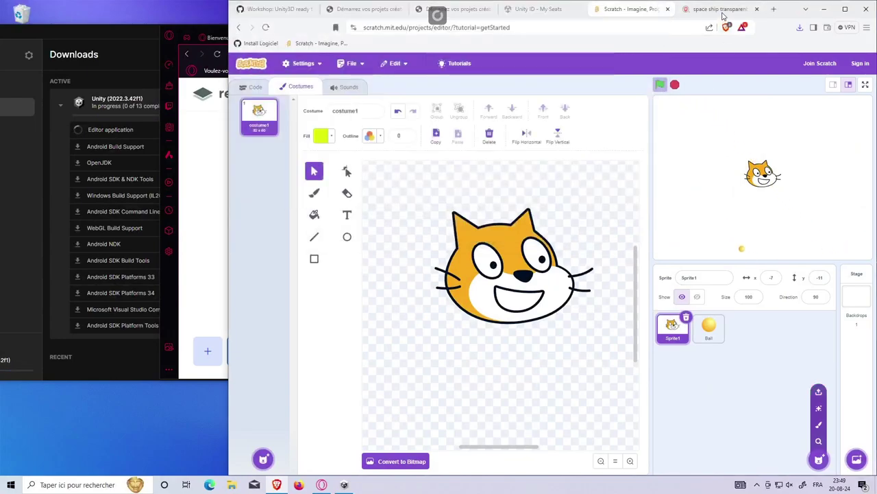
left_click(720, 9)
- Open the orange starship's HiClipart page and request the original PNG download
right_click(724, 195)
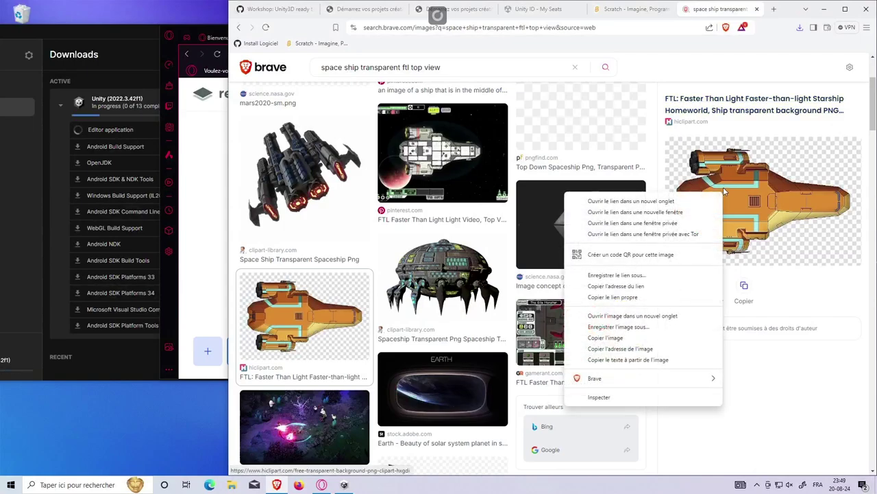
left_click(782, 194)
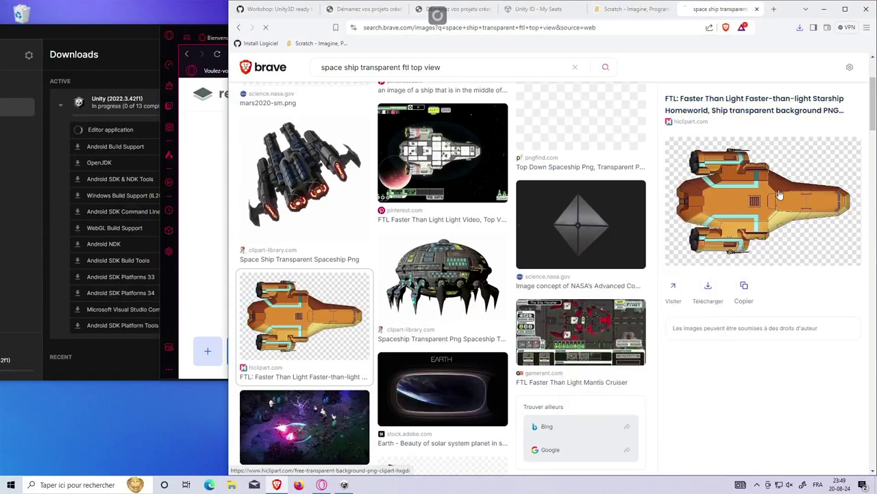
left_click(782, 194)
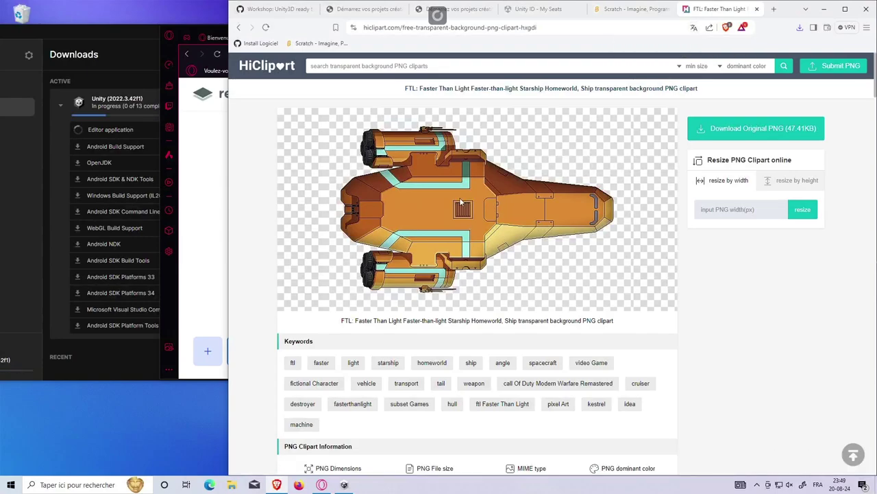
left_click(761, 129)
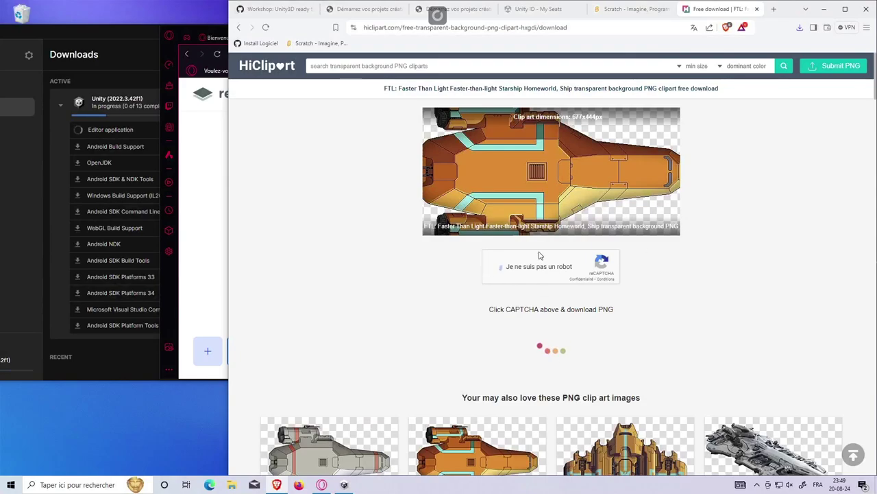
- Pass the reCAPTCHA bus and crosswalk challenges, then save the PNG to the desktop
left_click(539, 255)
left_click(592, 256)
left_click(597, 307)
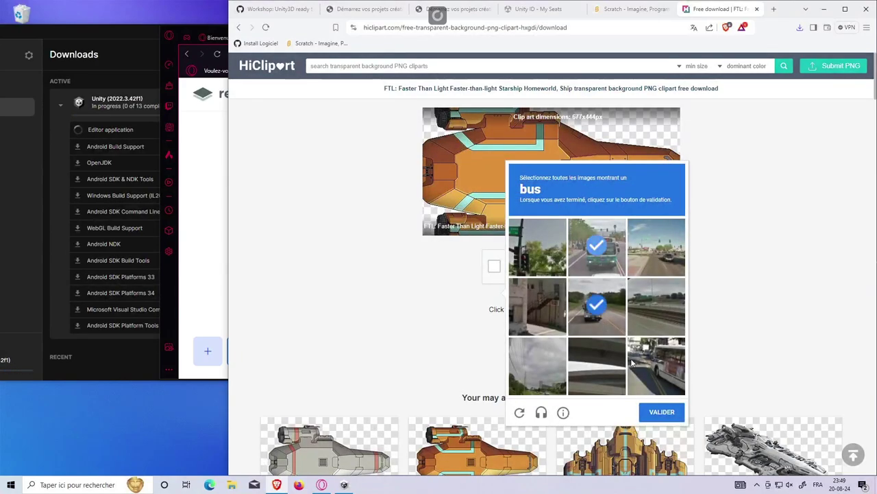
left_click(656, 366)
left_click(593, 235)
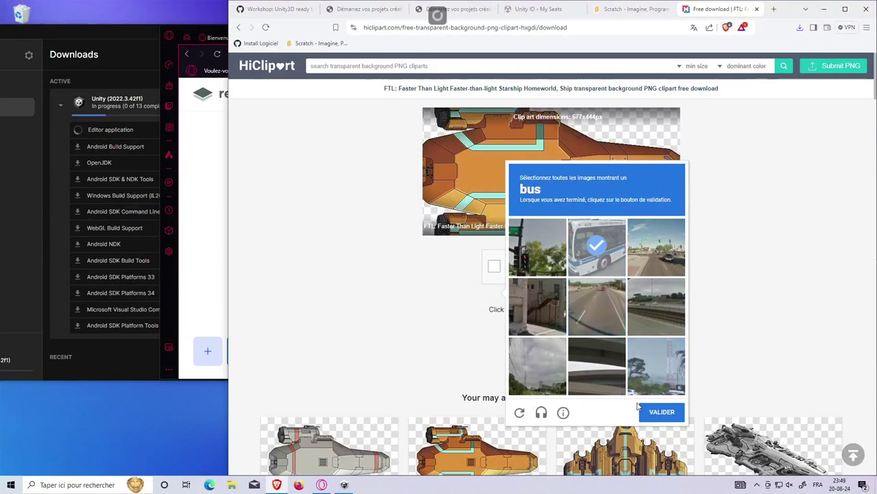
left_click(662, 405)
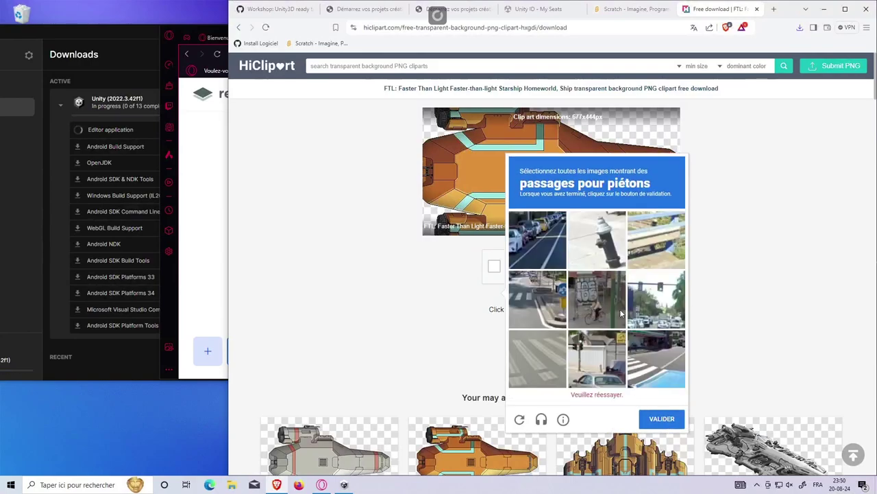
left_click(545, 318)
left_click(541, 363)
left_click(657, 366)
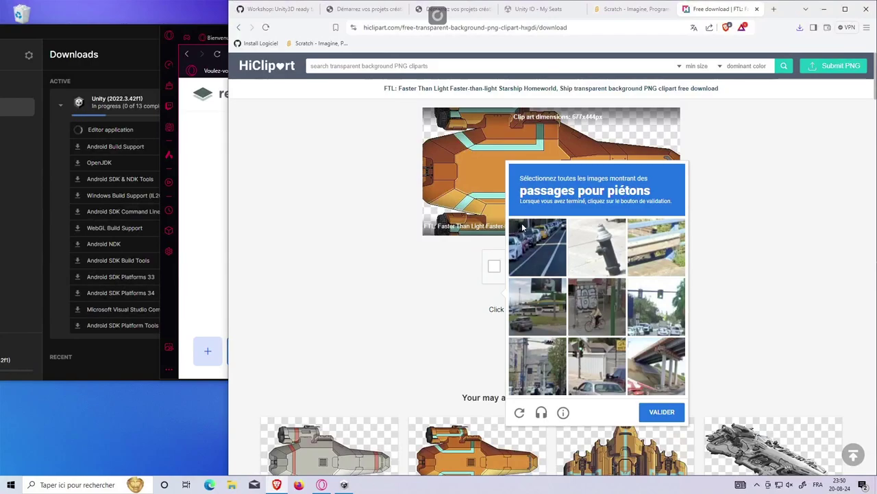
left_click(663, 410)
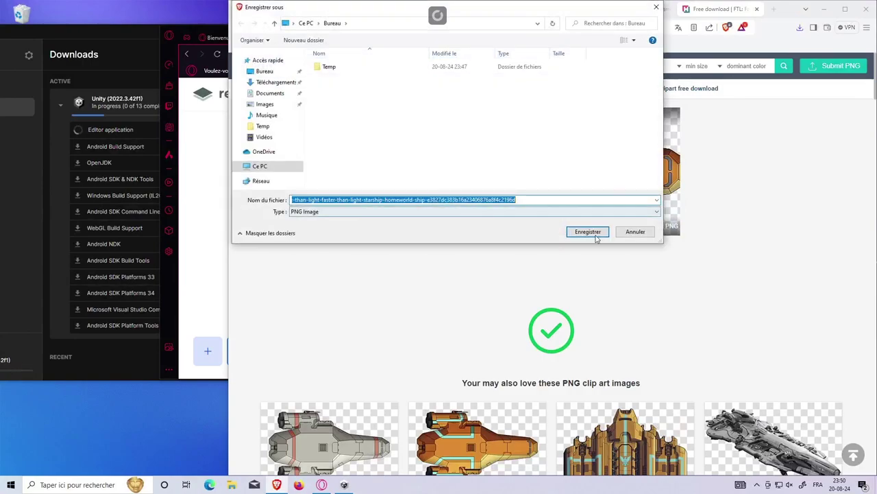
left_click(586, 231)
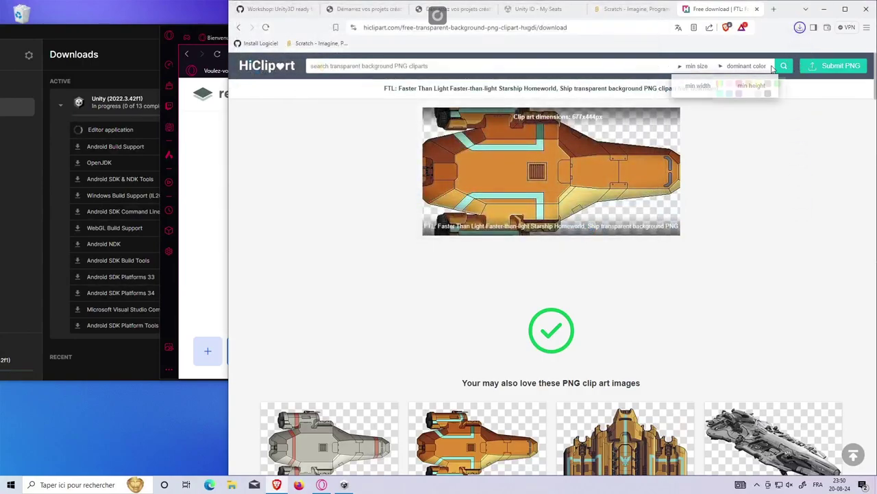
- Upload the downloaded starship PNG to the Scratch project as a new sprite
key("alt+Tab")
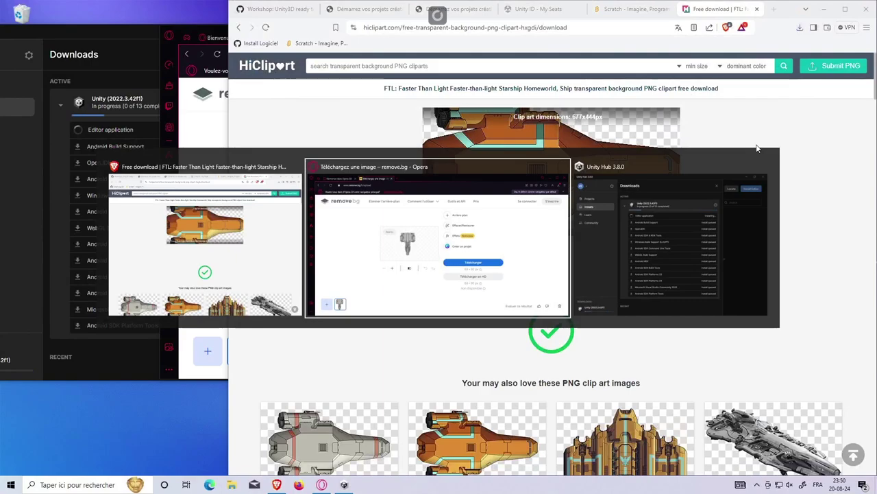
key("alt+Tab")
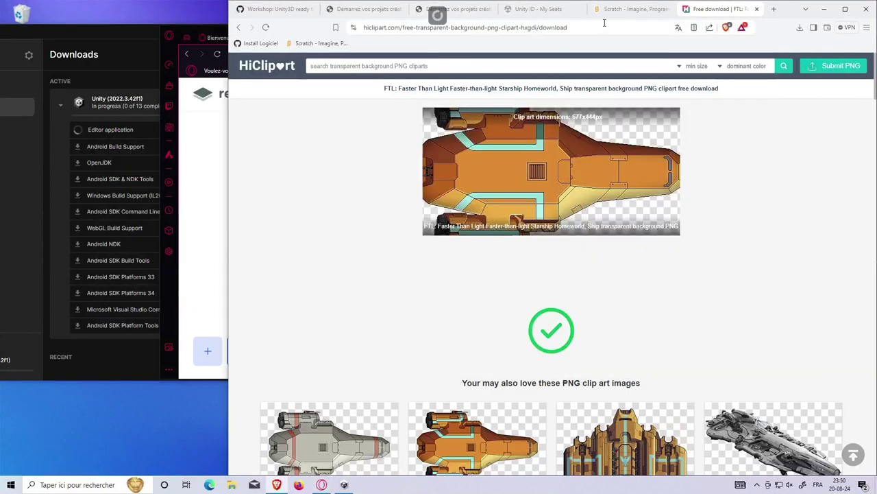
left_click(631, 9)
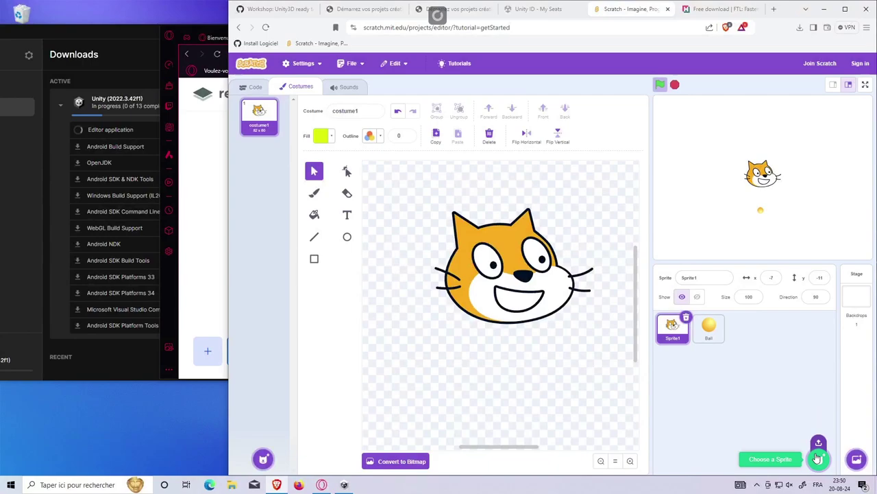
mouse_move(819, 459)
left_click(819, 391)
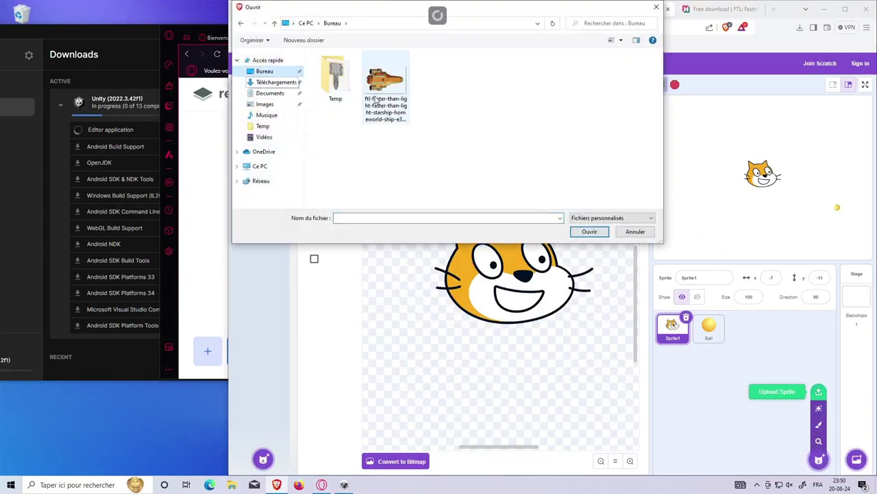
left_click(385, 85)
left_click(590, 231)
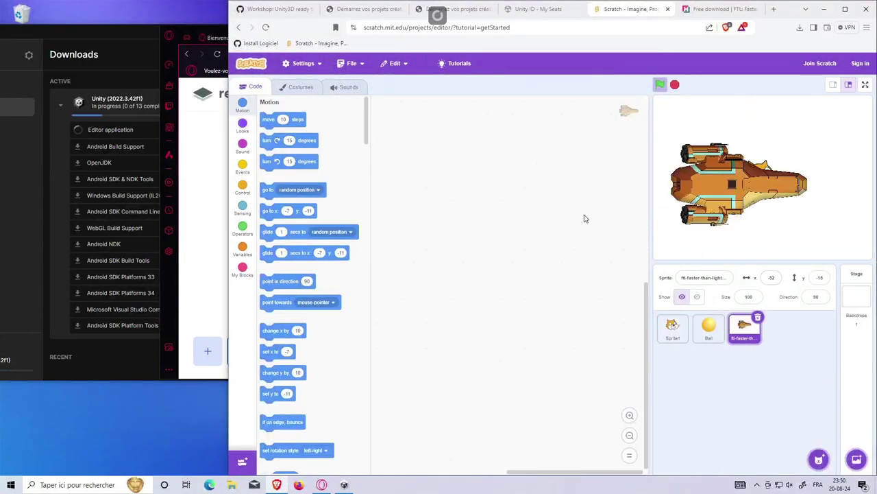
- Select the whole starship in its costume and convert it to a vector image
left_click(301, 87)
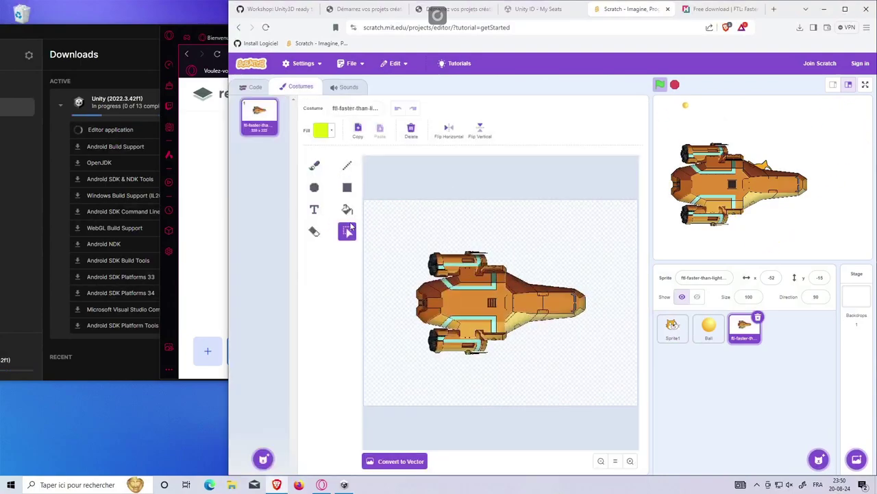
left_click_drag(410, 248, 440, 292)
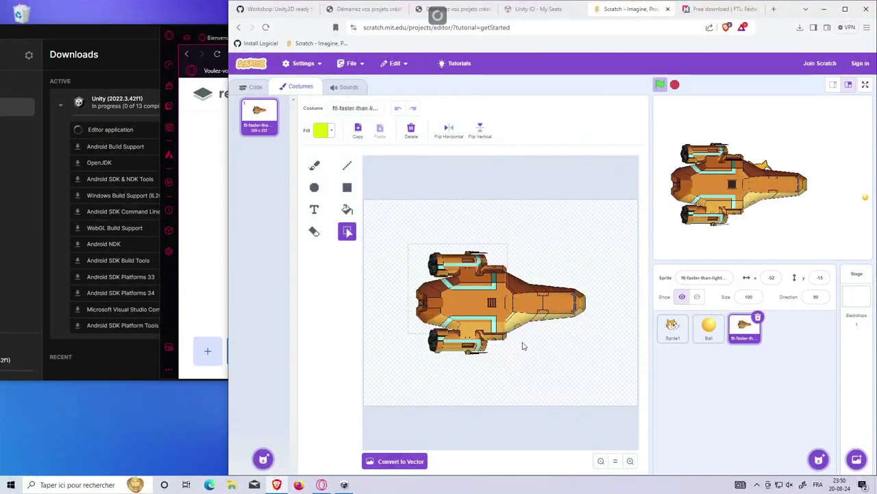
left_click_drag(522, 346, 591, 366)
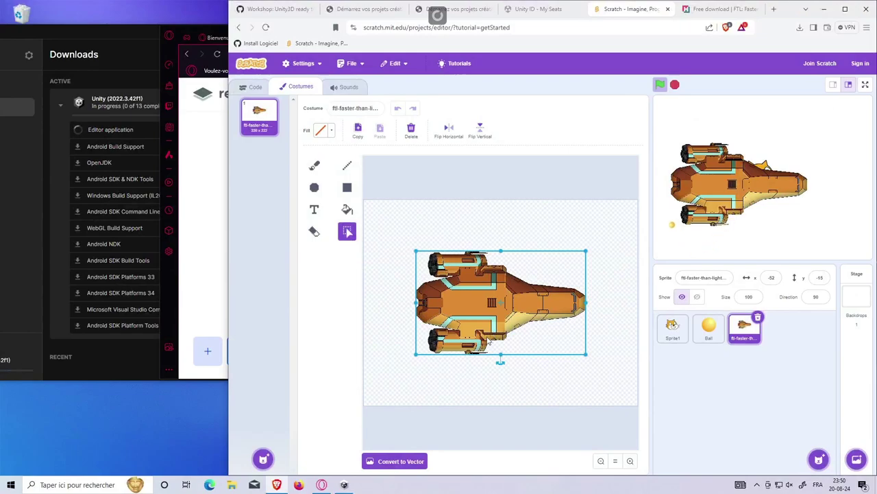
left_click(403, 461)
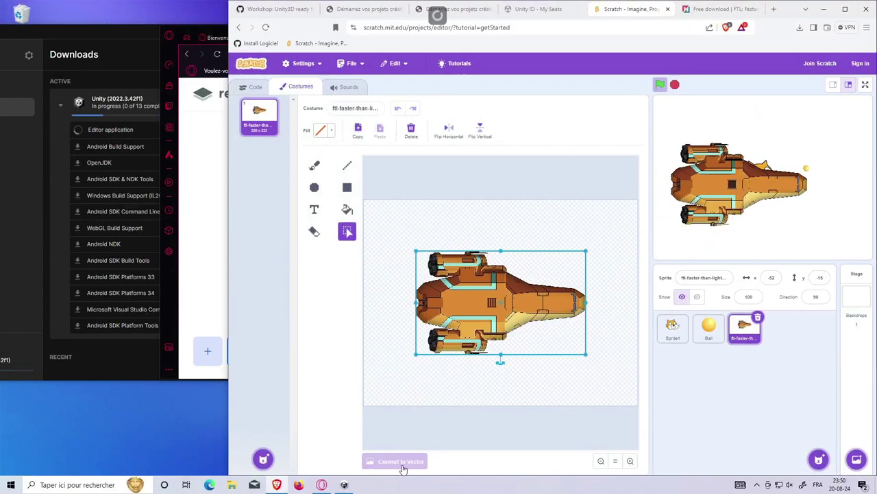
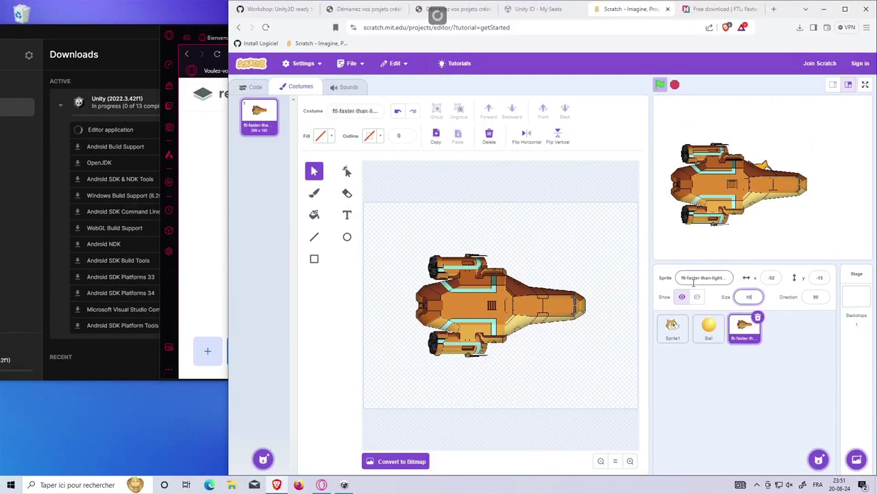
- Set the spaceship sprite's size to 30
key("BackSpace")
key("Return")
left_click(749, 296)
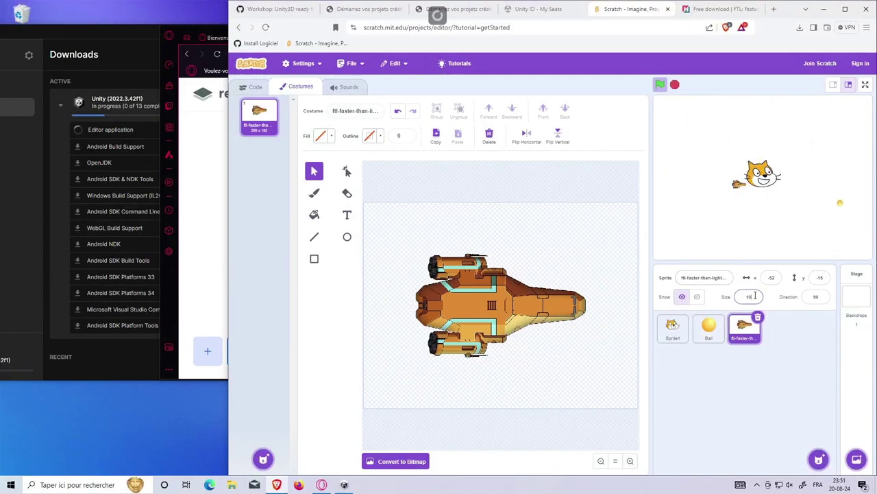
type("20")
key("Return")
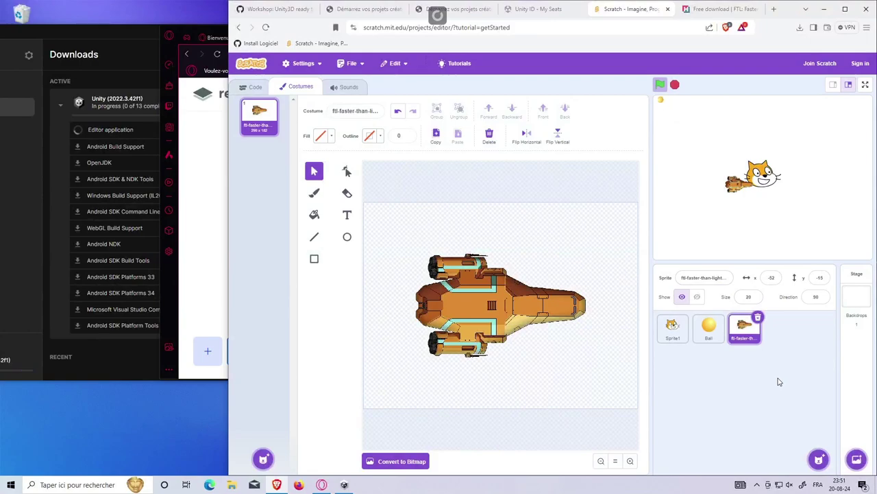
key("BackSpace")
key("BackSpace")
type("3")
key("Return")
left_click(751, 296)
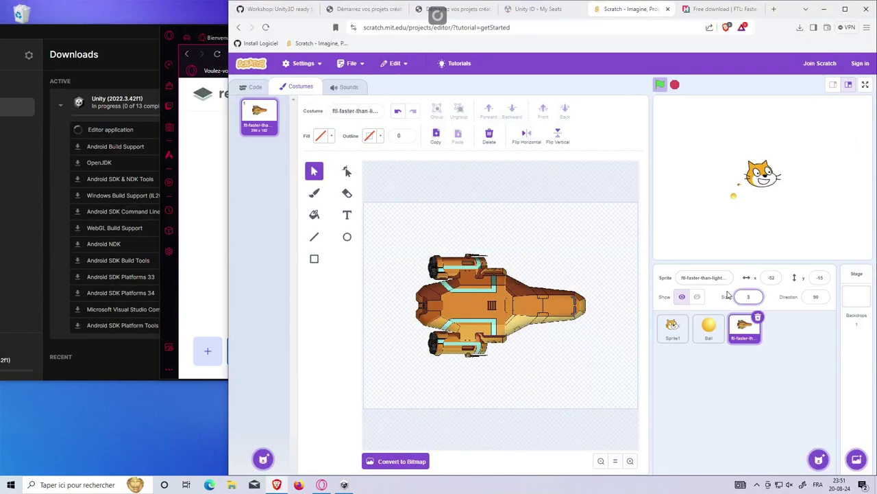
type("0")
key("Return")
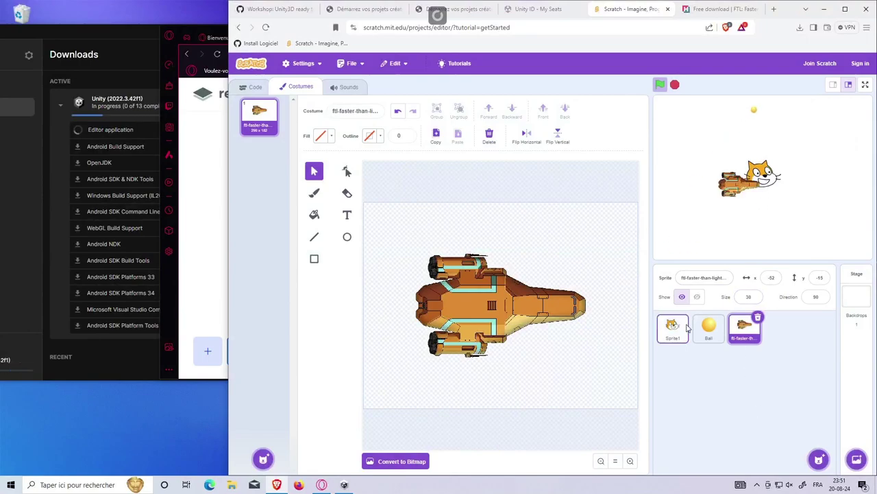
- Delete the cat sprite (Sprite1), then select the spaceship and show its code area
left_click(674, 326)
left_click(686, 318)
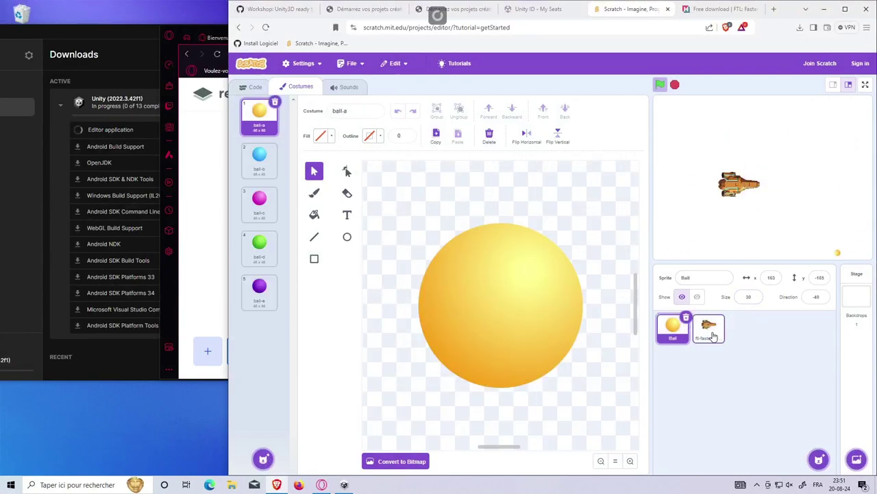
left_click(710, 328)
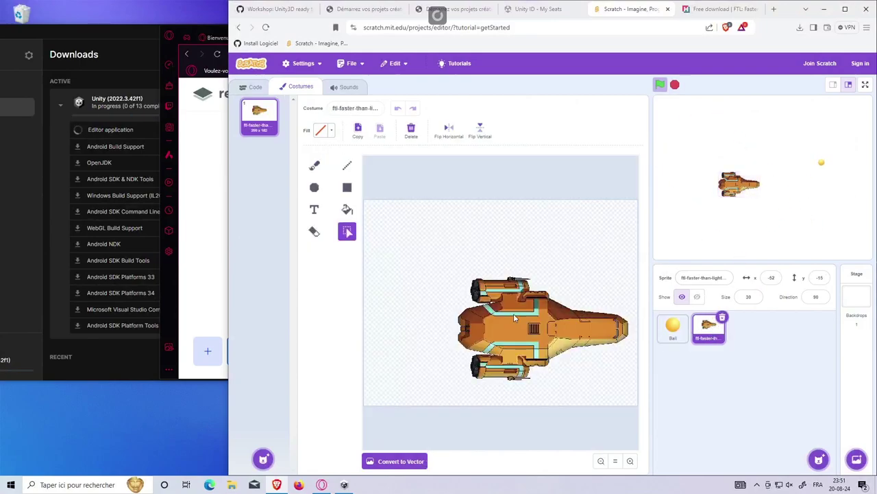
left_click(252, 87)
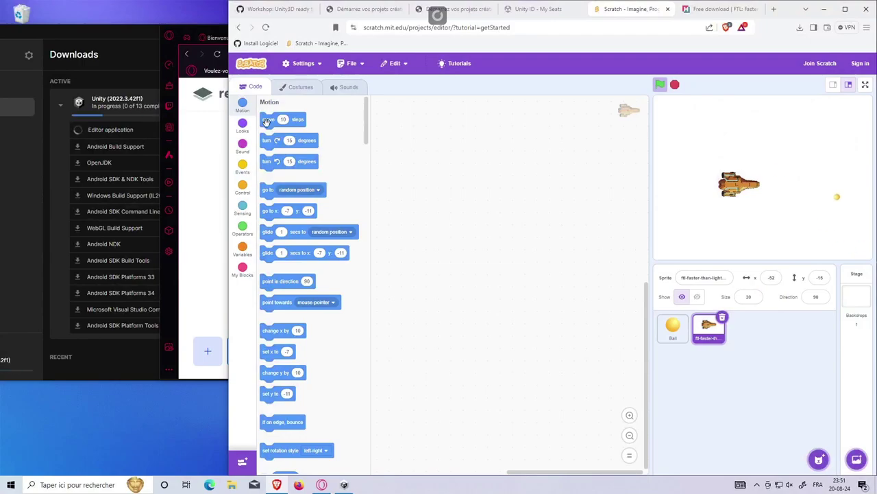
- Build a 'when this sprite clicked' script with 'go to random position' beneath it
left_click(246, 165)
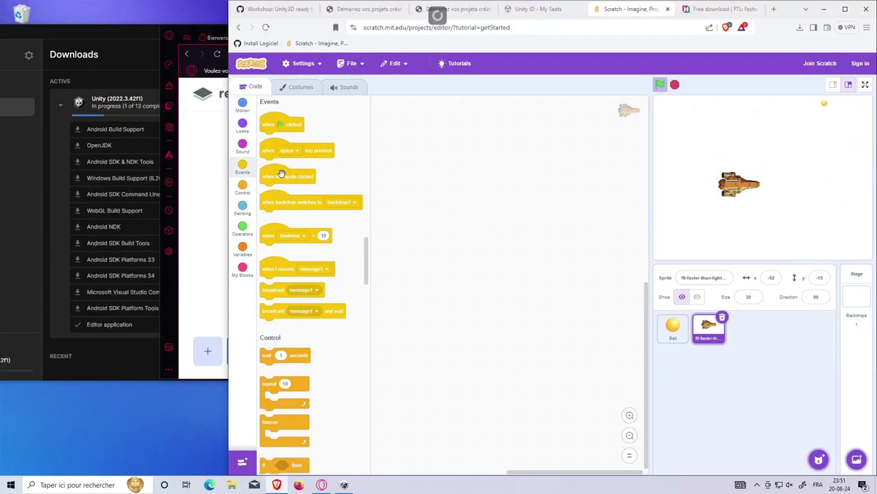
left_click_drag(280, 175, 504, 192)
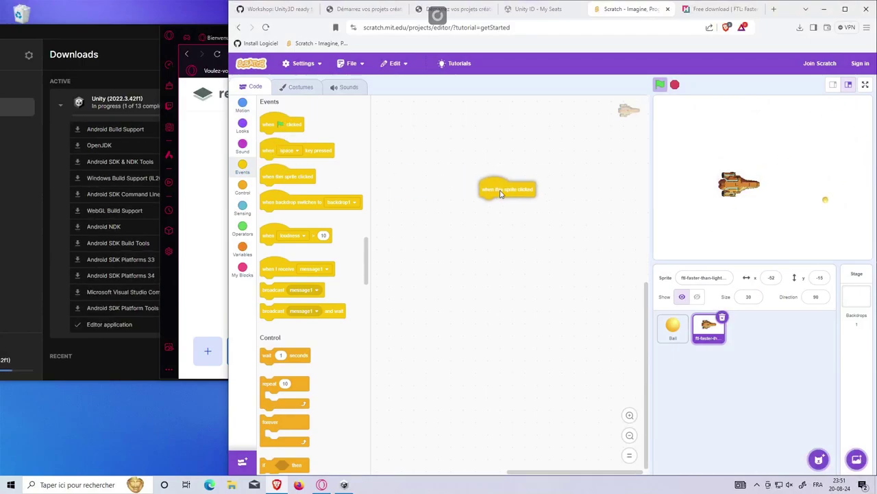
left_click(241, 109)
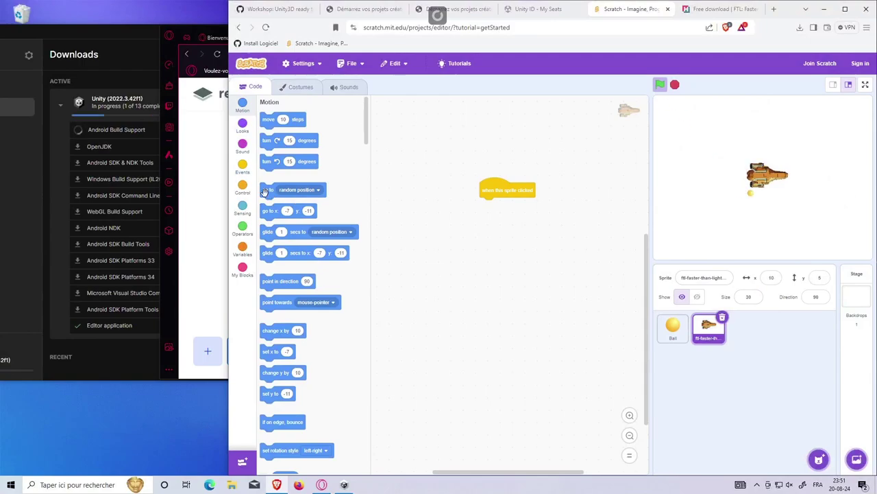
left_click_drag(271, 191, 512, 177)
- Click the spaceship script several times to test the random jump
left_click(769, 176)
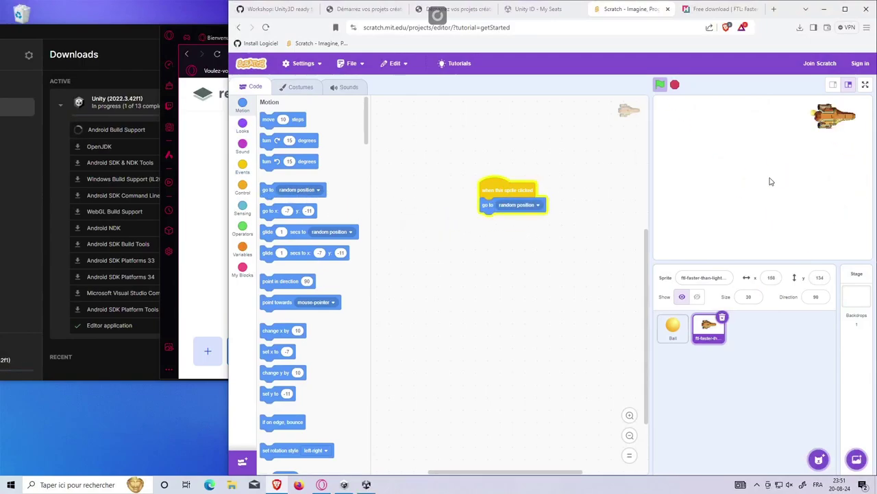
left_click(830, 119)
left_click(700, 177)
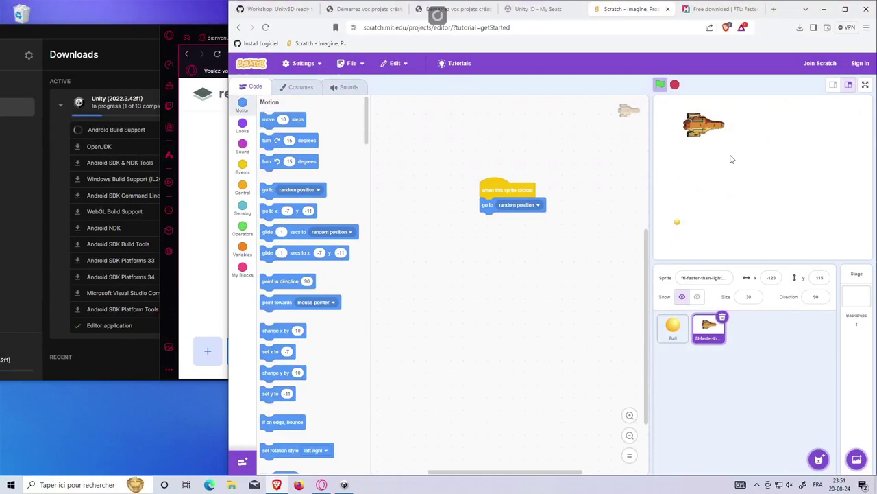
left_click(242, 166)
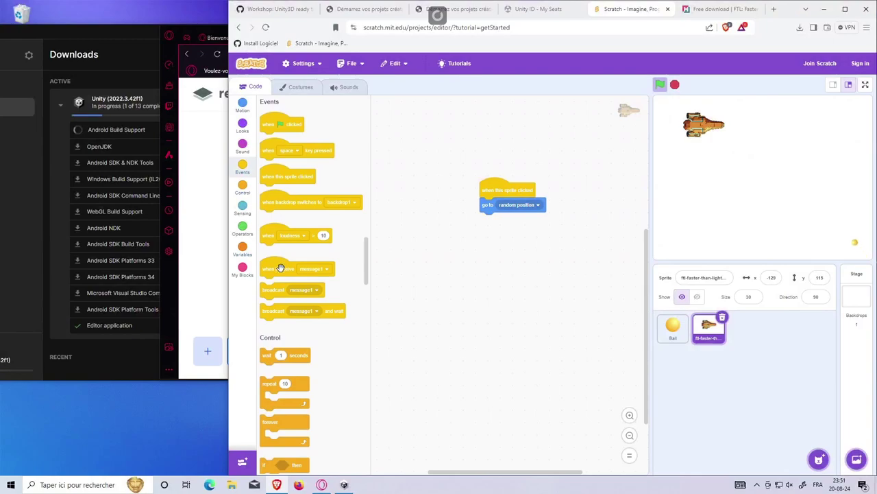
- Place a 'touching mouse-pointer?' condition and an 'if then' block in the script area
scroll(283, 199, "down", 3)
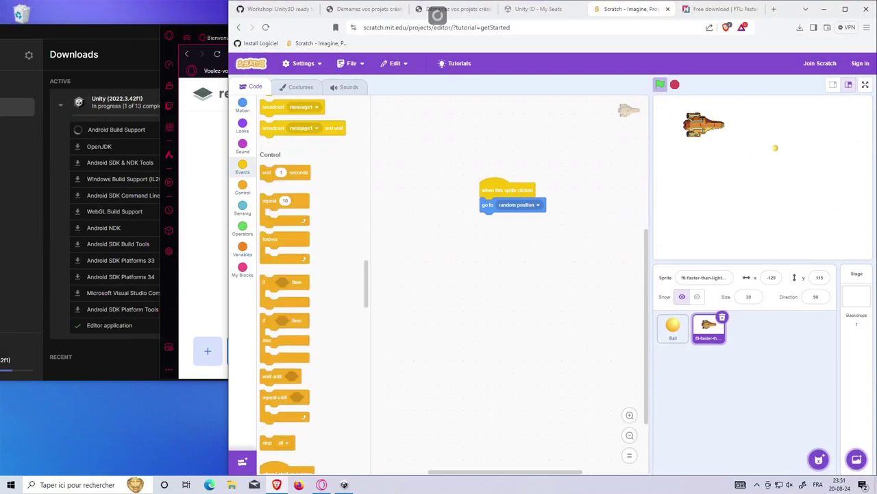
left_click(245, 194)
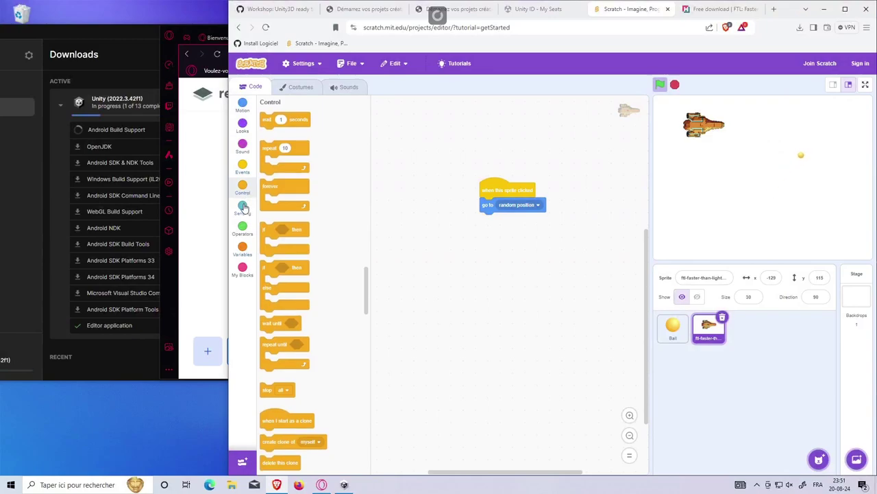
left_click(244, 207)
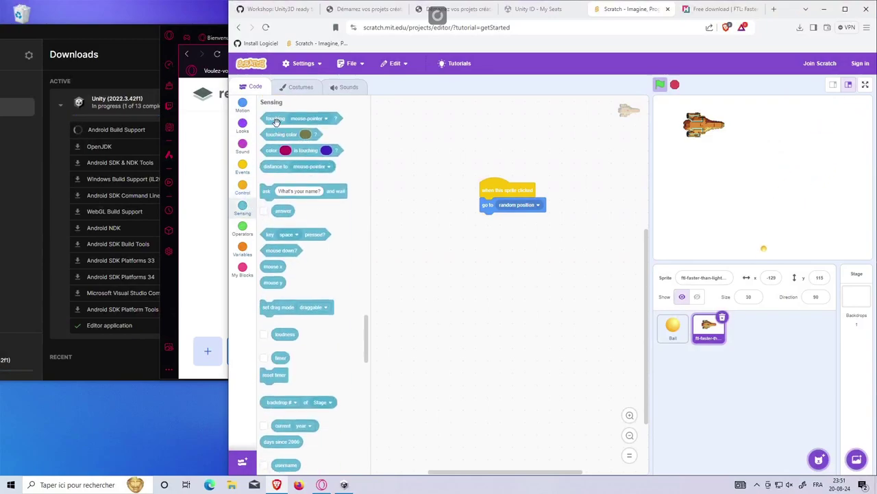
left_click_drag(275, 120, 491, 268)
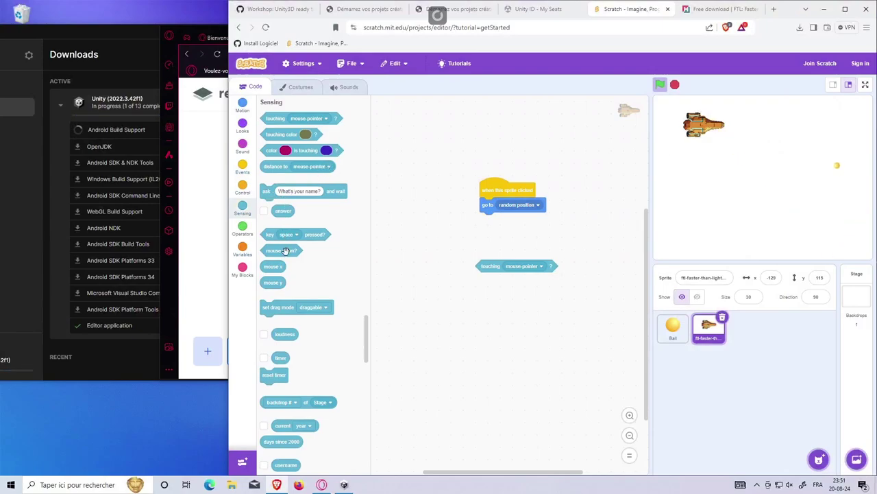
scroll(291, 322, "down", 2)
scroll(293, 334, "up", 2)
scroll(298, 274, "up", 1)
scroll(306, 274, "up", 3)
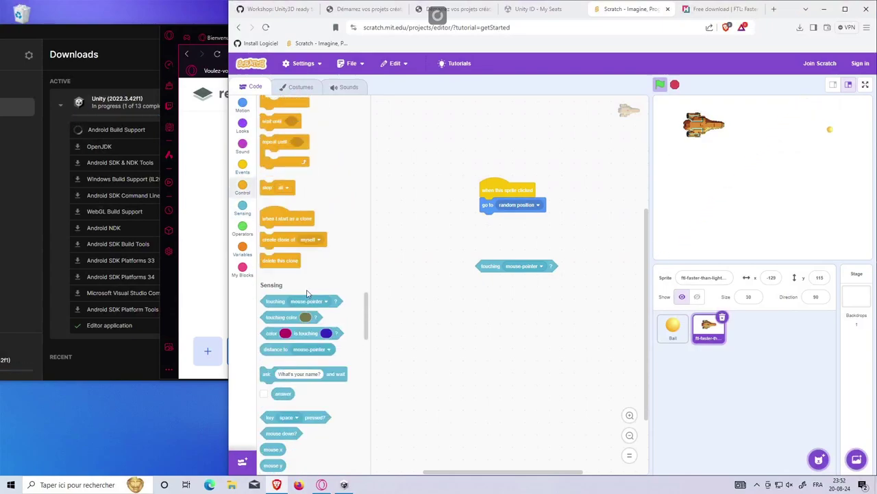
scroll(308, 293, "up", 3)
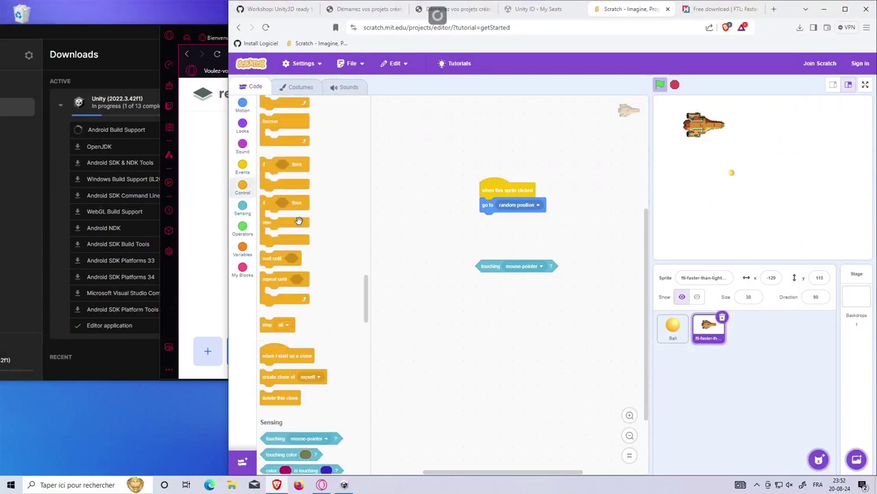
left_click_drag(502, 190, 446, 157)
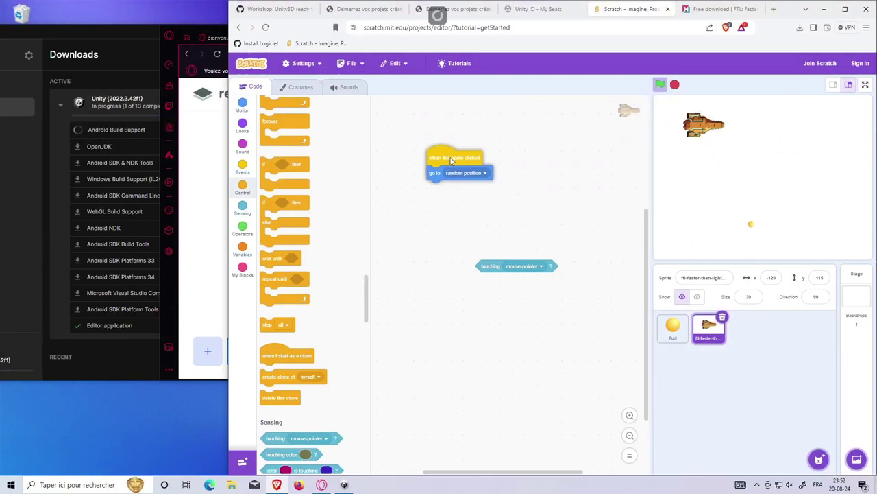
mouse_move(271, 170)
left_mouse_down()
mouse_move(444, 202)
mouse_move(417, 257)
left_mouse_up()
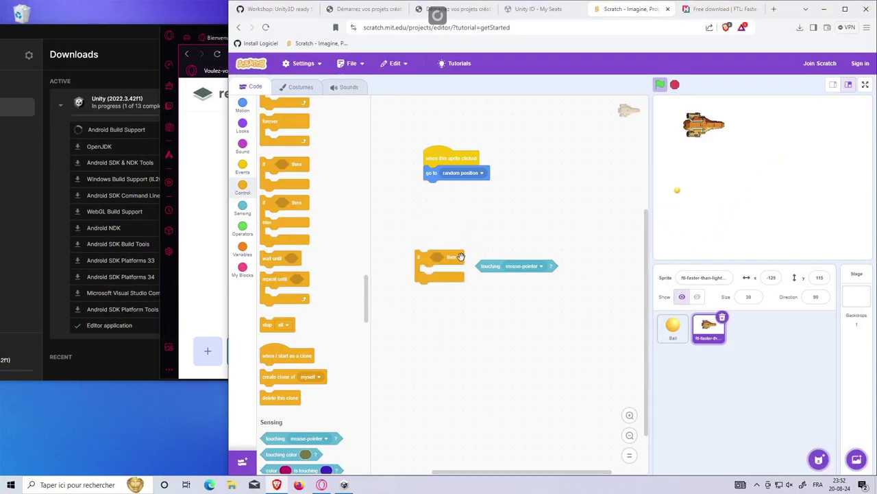
left_click_drag(495, 266, 511, 311)
left_click_drag(443, 159, 490, 157)
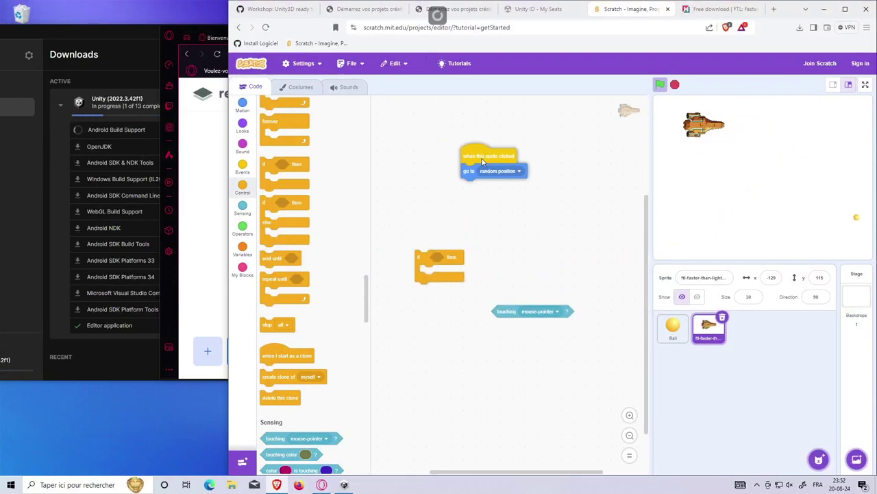
- Assemble 'when green flag clicked', 'forever', and 'if touching Ball then' into one script
left_click(244, 169)
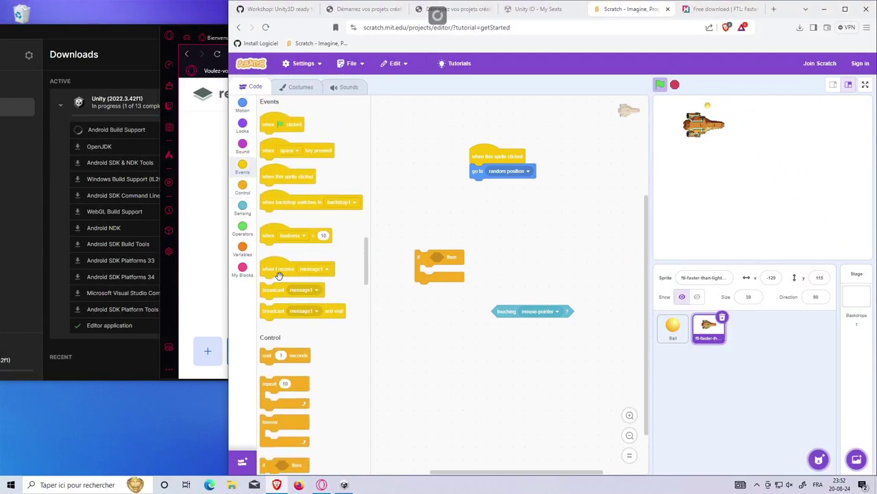
scroll(327, 361, "down", 2)
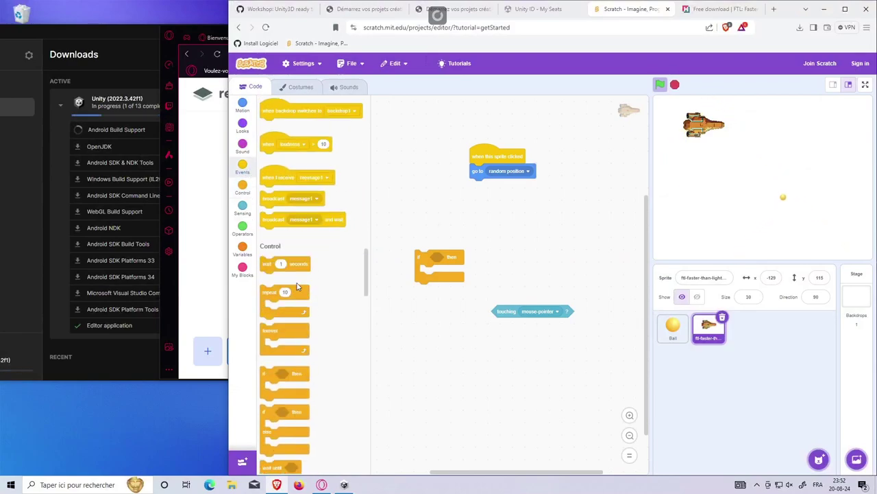
scroll(295, 268, "up", 5)
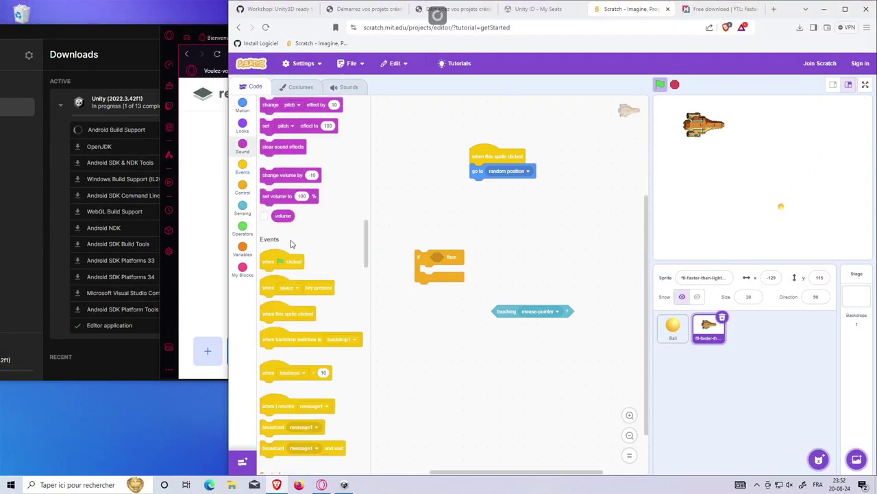
left_click_drag(280, 261, 430, 209)
scroll(301, 288, "down", 3)
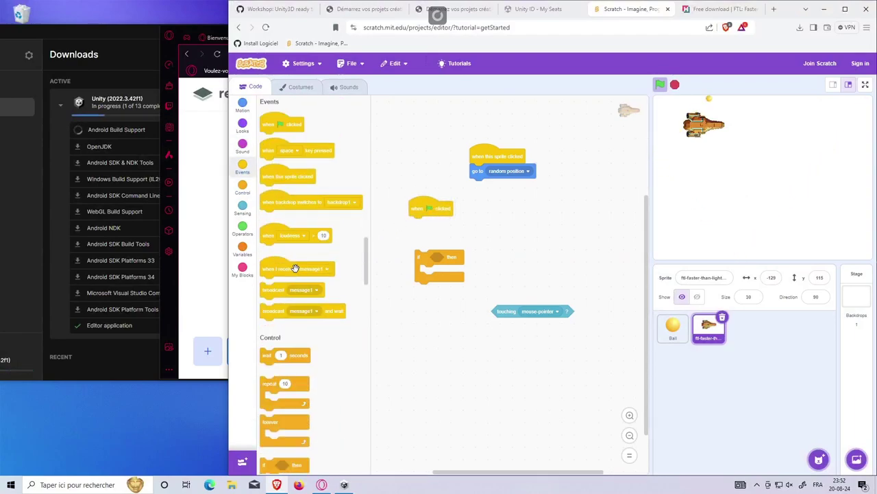
scroll(272, 341, "down", 2)
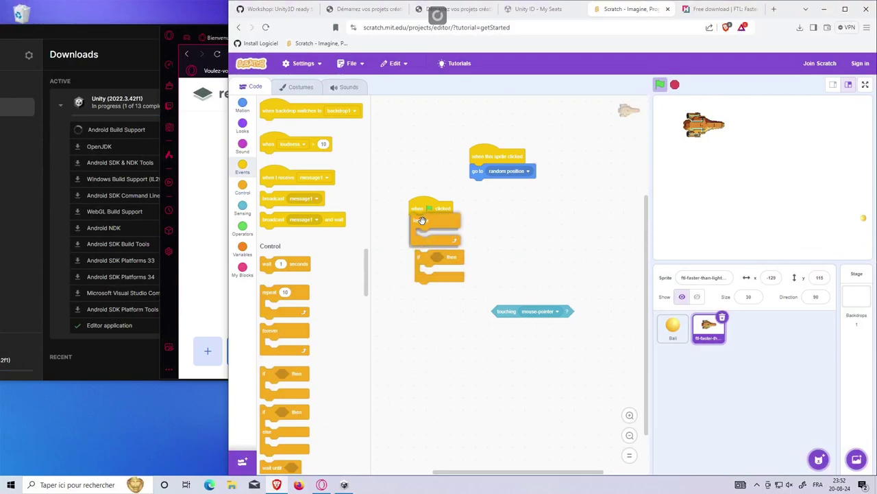
left_click_drag(427, 259, 429, 226)
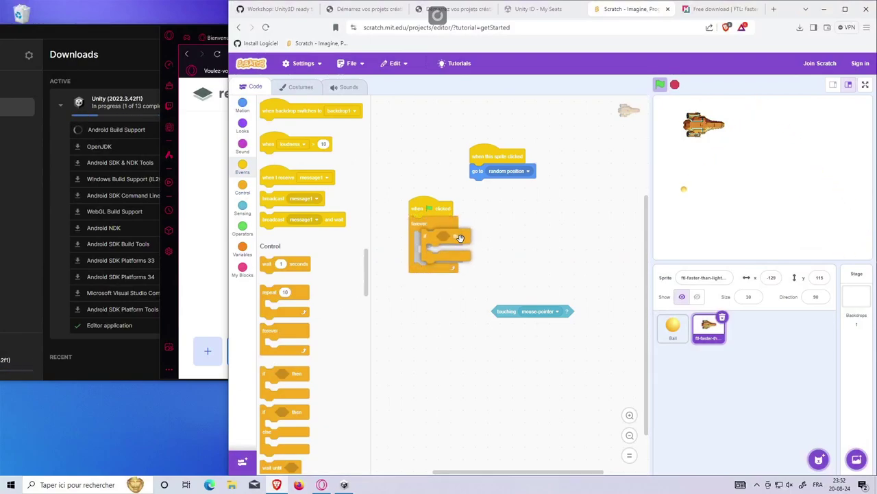
left_click_drag(454, 258, 453, 239)
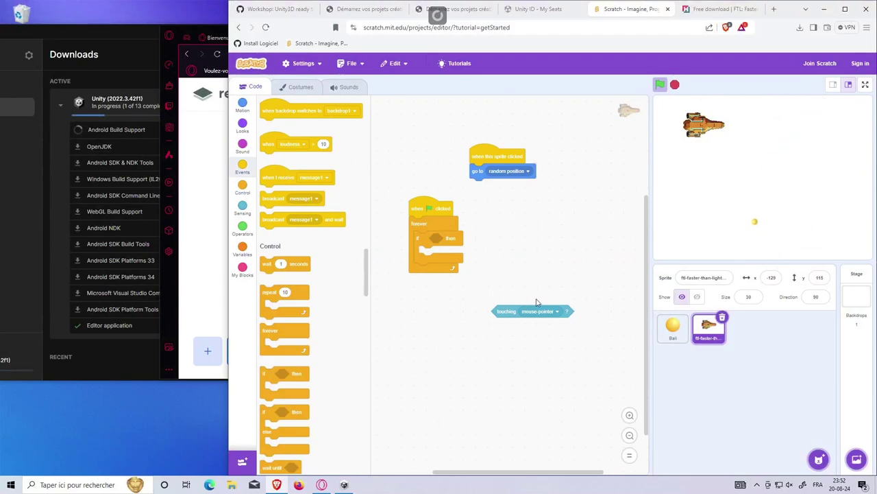
left_click_drag(506, 311, 447, 244)
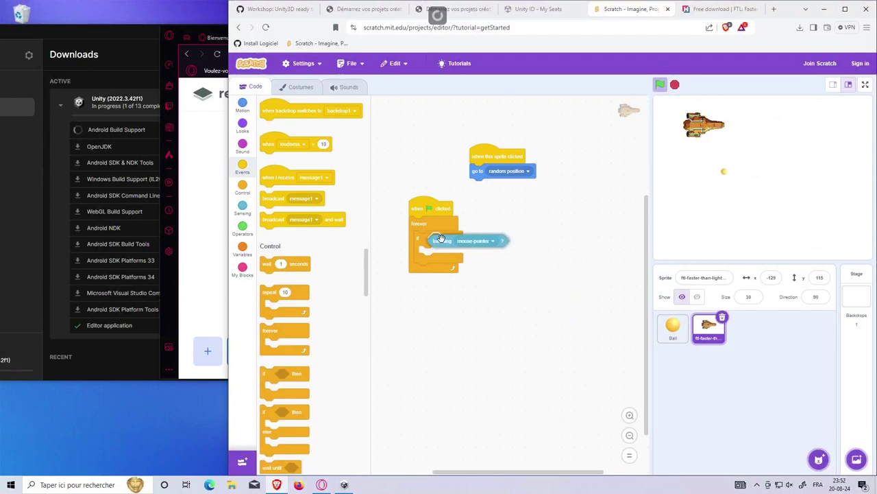
left_click(493, 239)
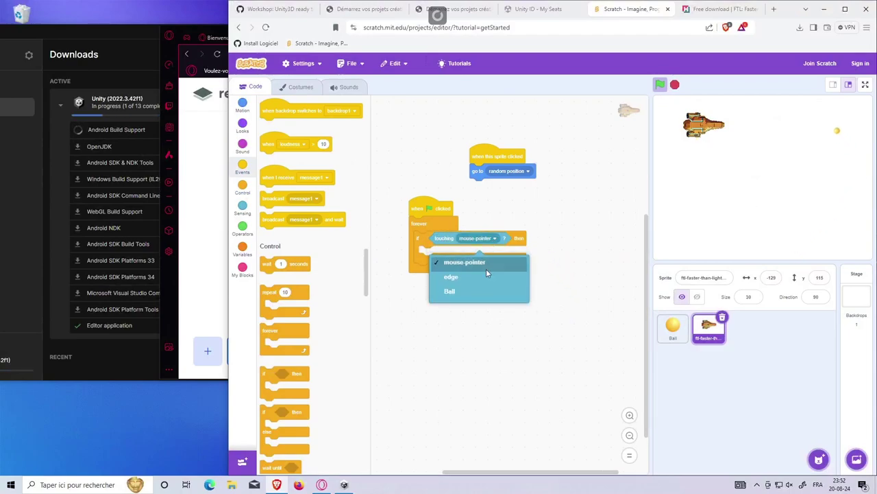
left_click(482, 290)
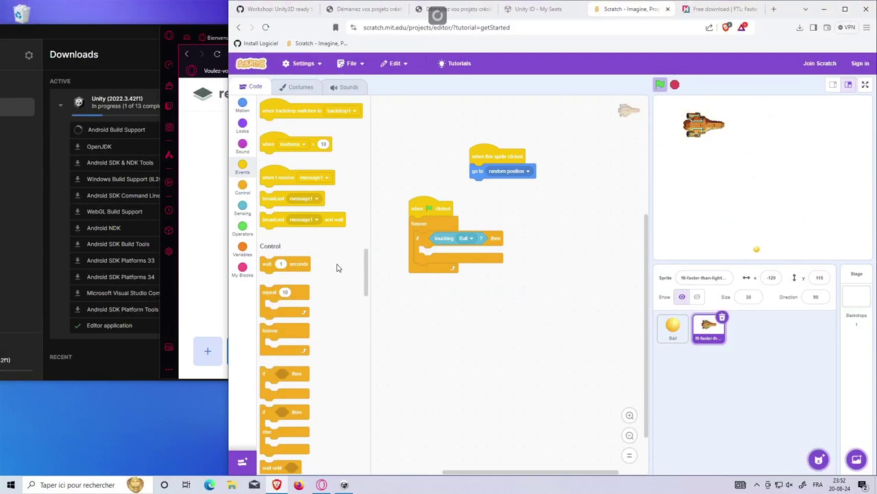
- Put 'go to random position' inside the 'if touching Ball' block and run the game
left_click(244, 106)
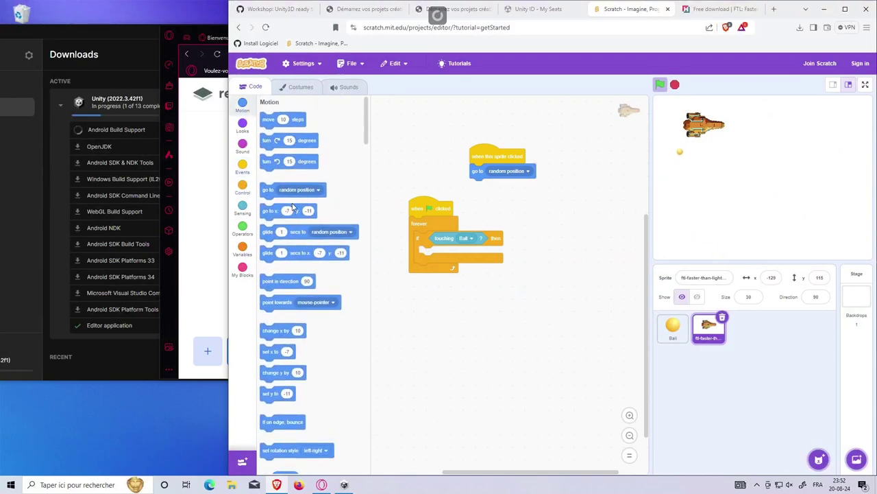
left_click_drag(267, 192, 426, 255)
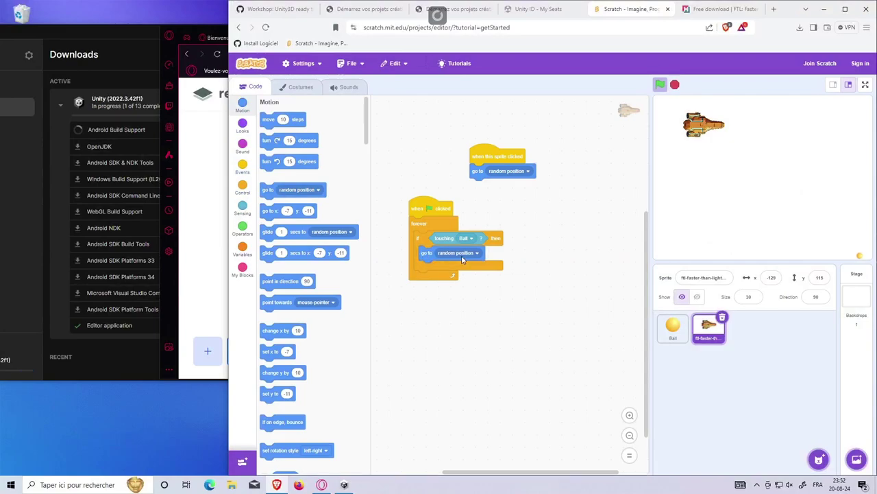
left_click(477, 253)
left_click(565, 261)
left_click(659, 84)
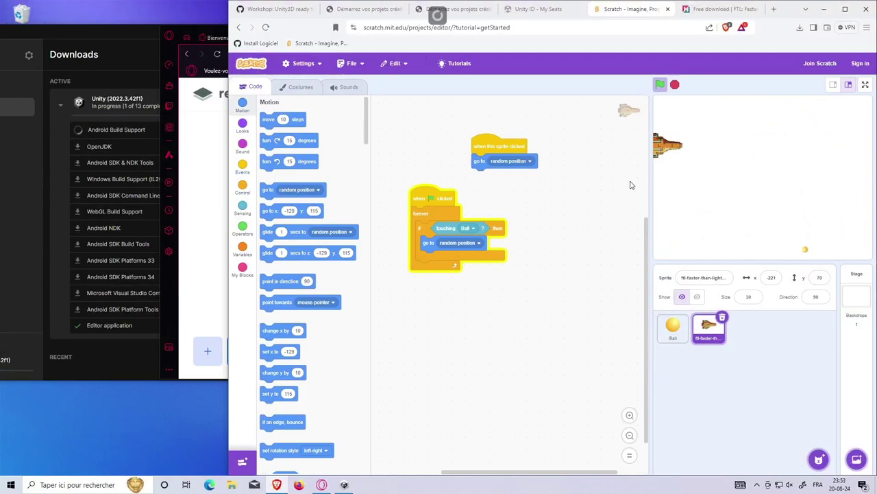
scroll(569, 195, "right", 2)
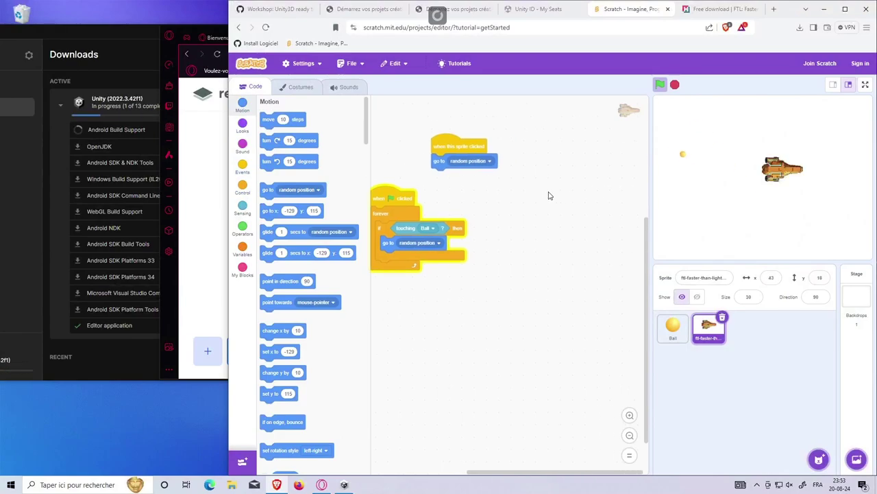
- Build a green-flag script with 'move 10 steps' inside 'forever', then restart to watch the ship fly
left_click(246, 173)
left_click_drag(278, 124, 456, 170)
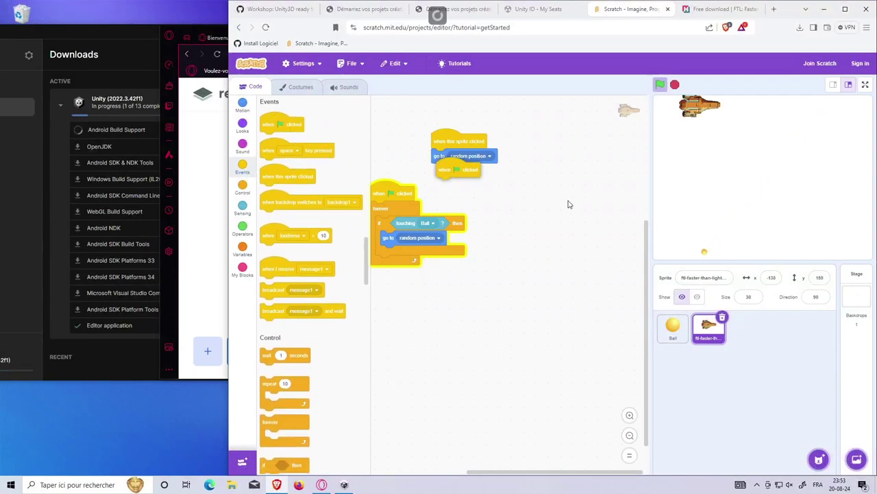
left_click_drag(569, 204, 528, 200)
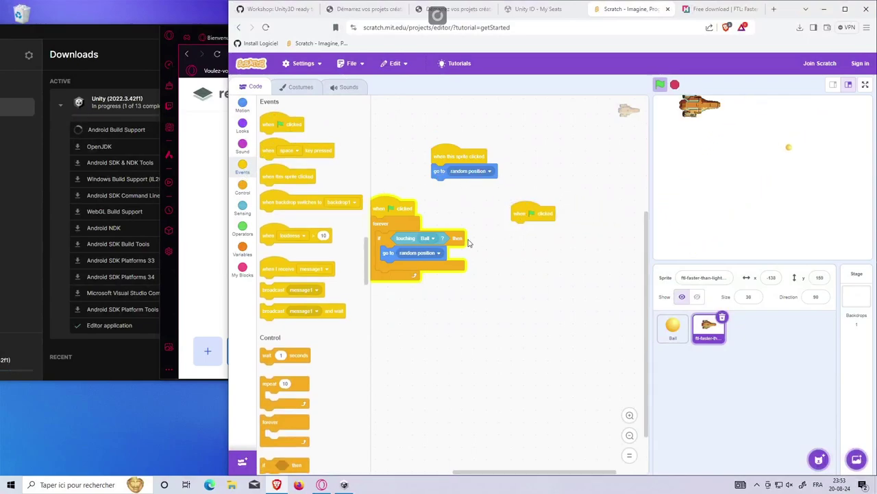
scroll(295, 388, "down", 1)
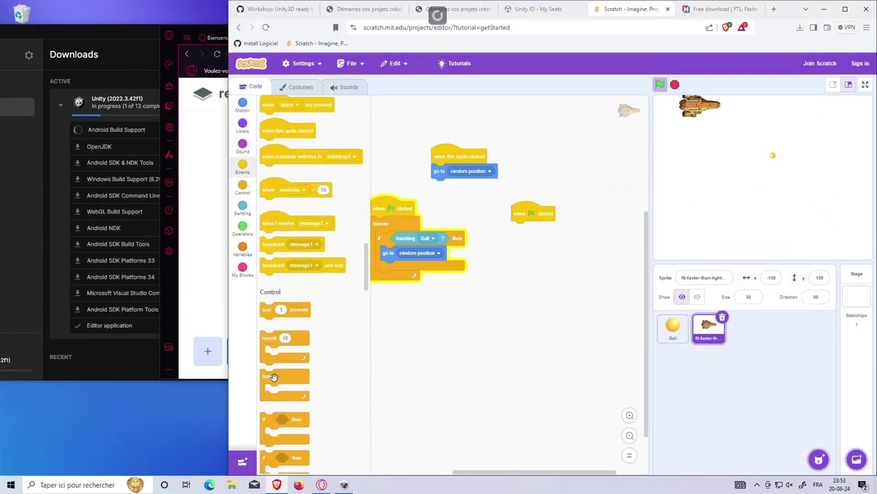
left_click_drag(274, 376, 539, 249)
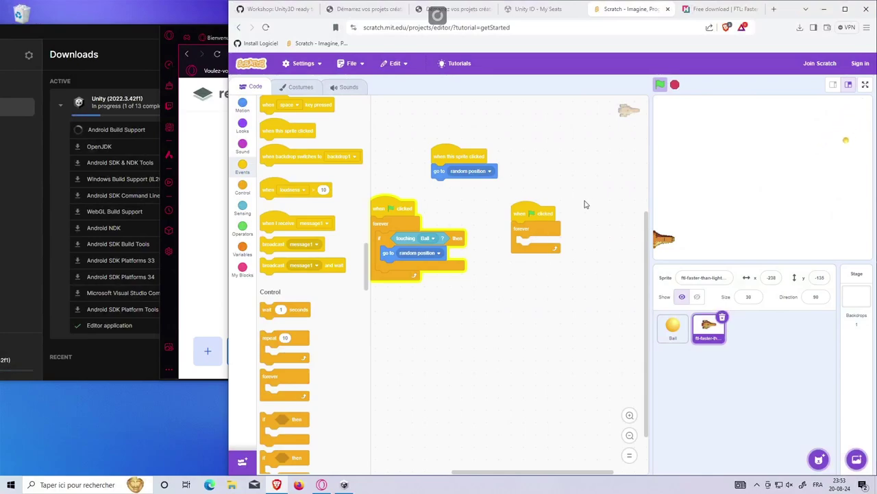
scroll(306, 296, "up", 2)
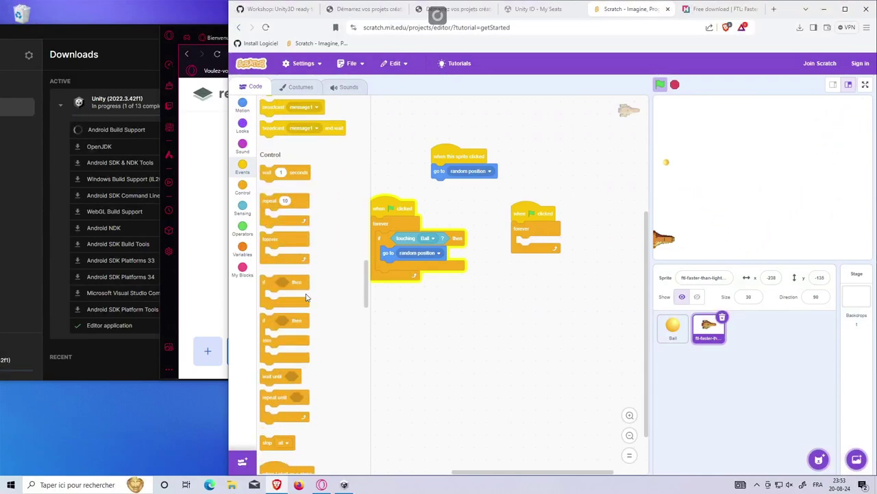
left_click(242, 108)
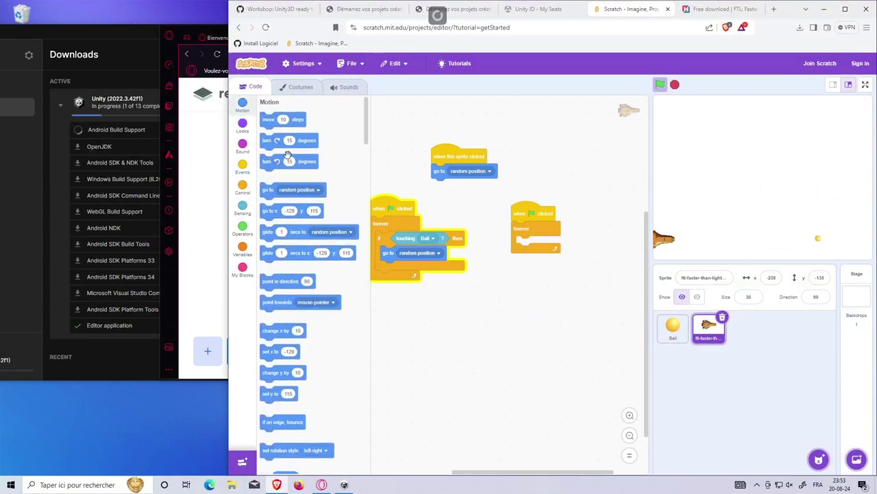
mouse_move(268, 120)
left_mouse_down()
mouse_move(511, 251)
mouse_move(528, 244)
left_mouse_up()
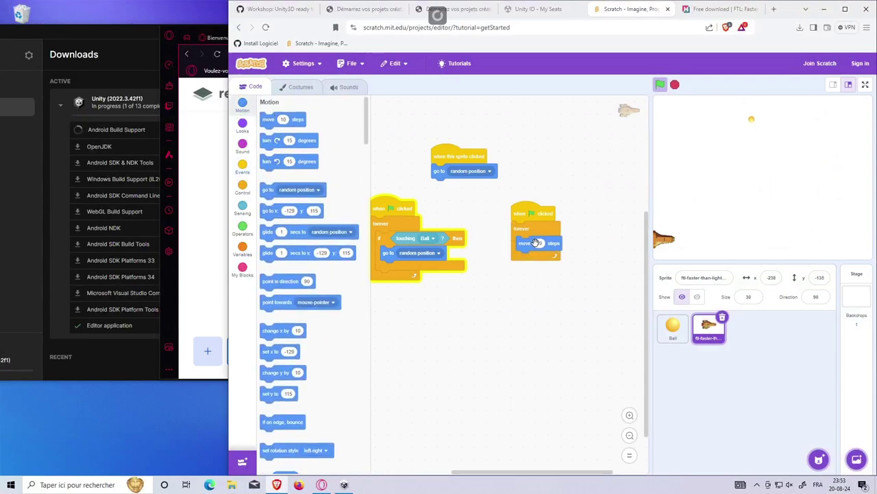
left_click(674, 85)
left_click(660, 84)
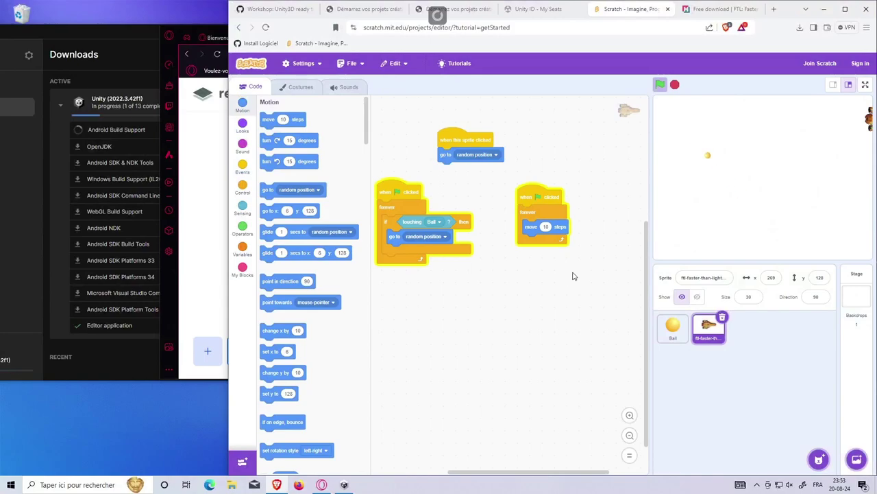
scroll(576, 273, "right", 1)
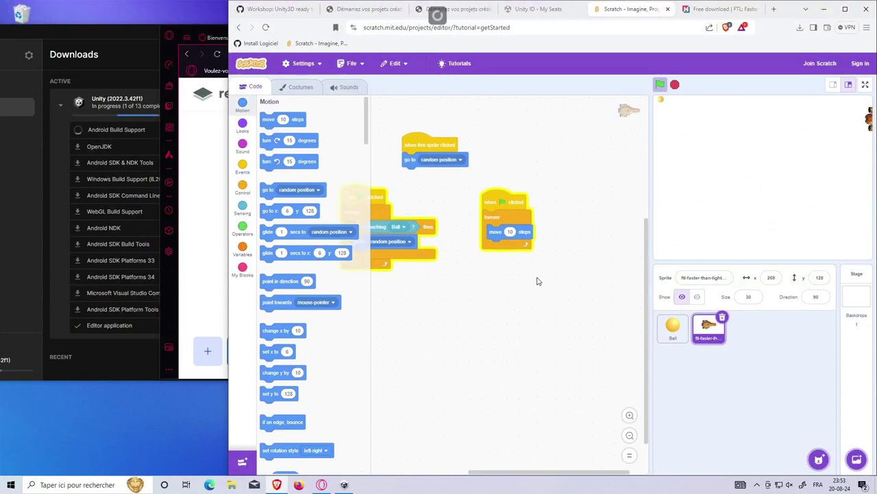
- Add an 'if key left arrow pressed' check that turns the ship 15 degrees
left_click(243, 168)
scroll(293, 380, "down", 3)
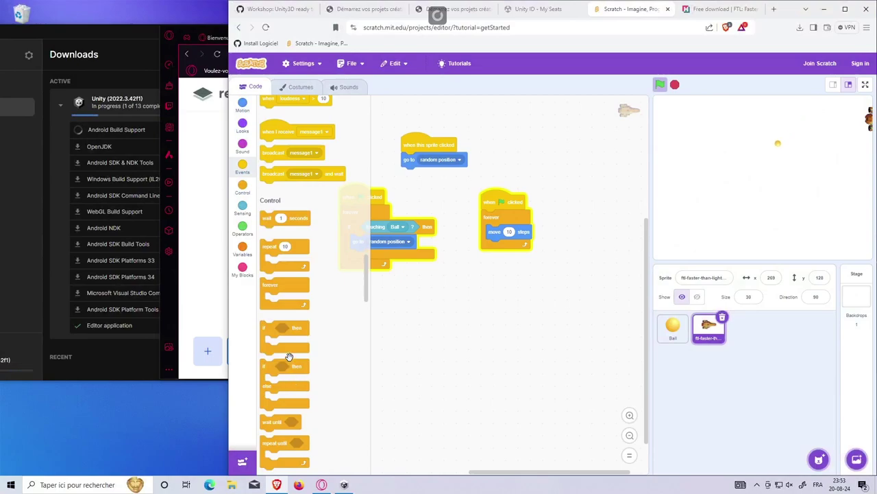
left_click_drag(288, 356, 515, 273)
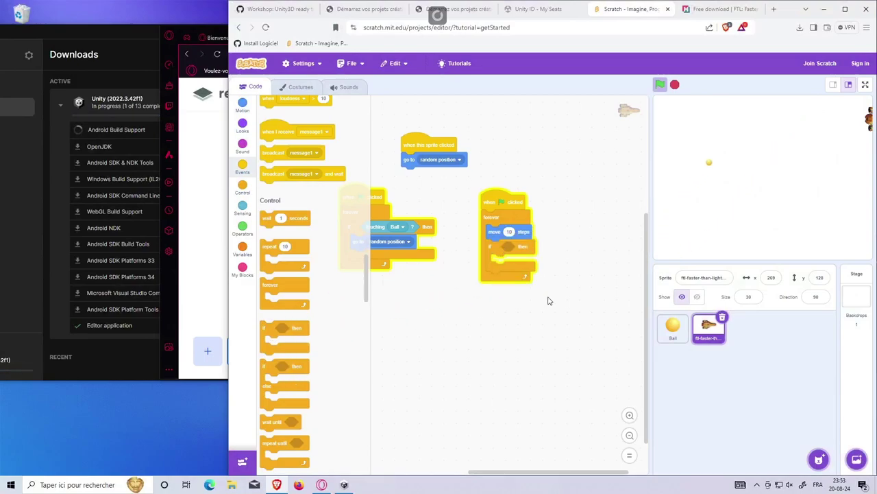
left_click(243, 207)
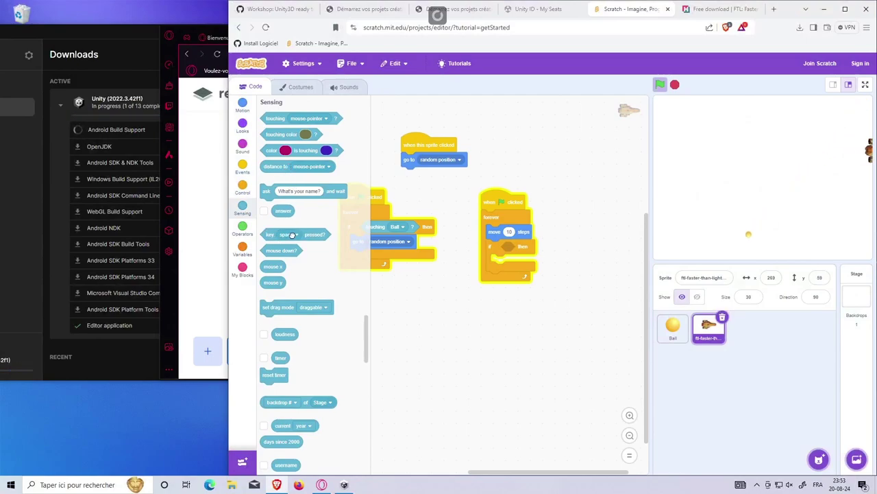
left_click_drag(291, 234, 528, 251)
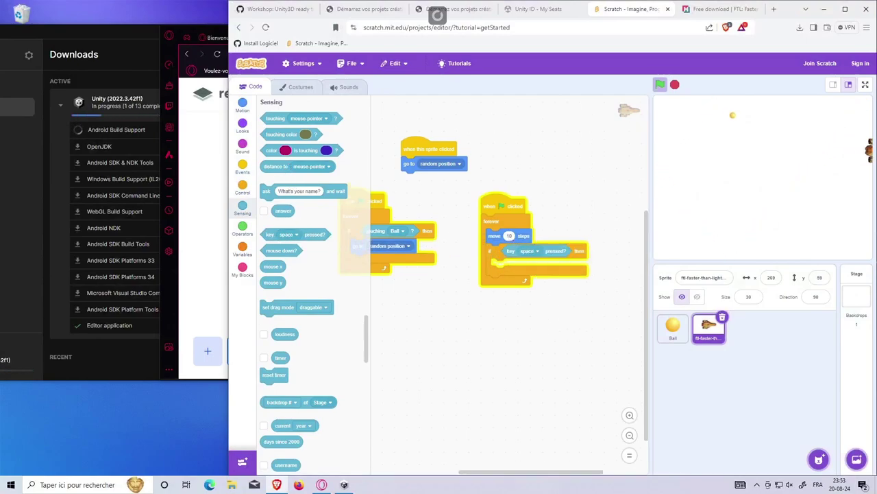
left_click(530, 251)
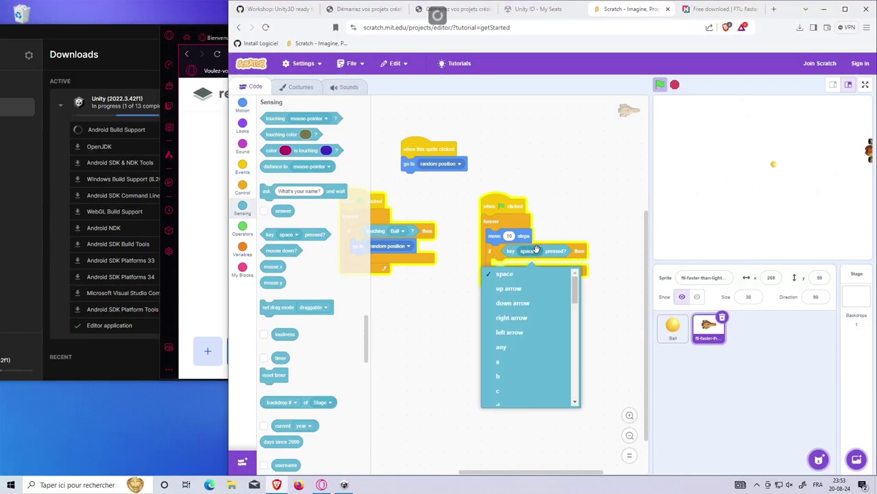
left_click(523, 332)
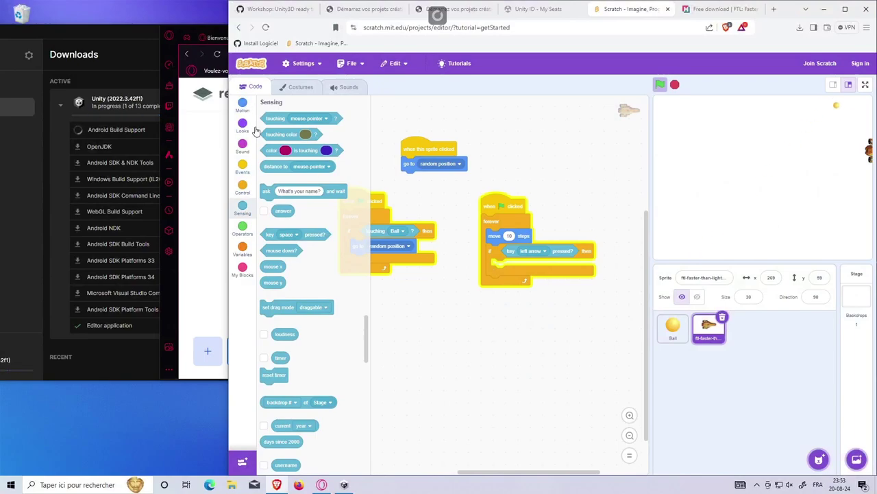
left_click(243, 104)
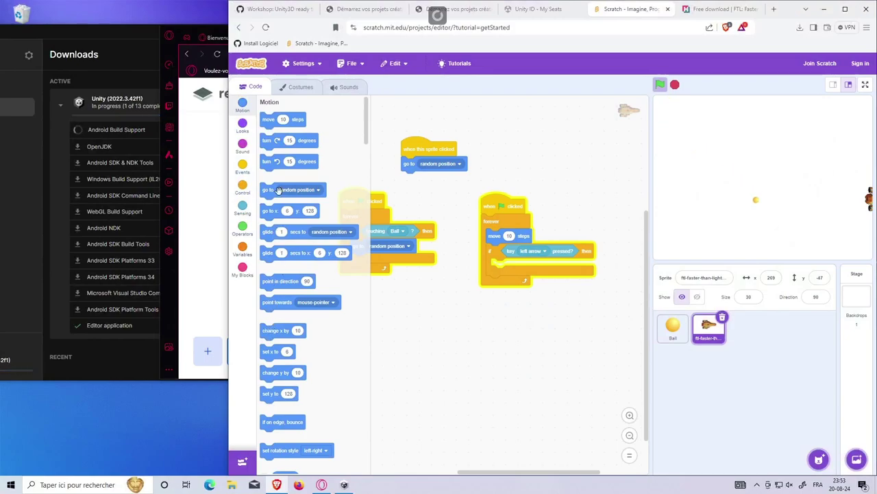
left_click_drag(266, 140, 507, 269)
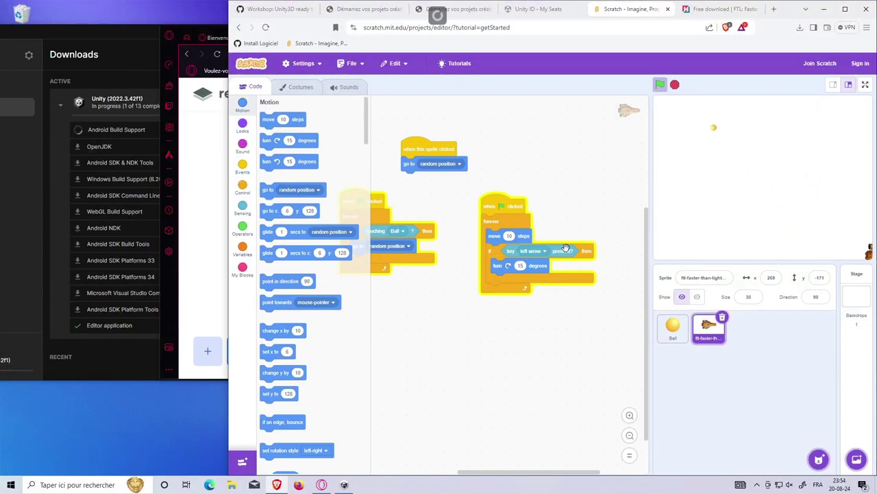
- Duplicate that check for the right arrow key with a turn of -15 degrees
mouse_move(492, 252)
left_mouse_down()
mouse_move(496, 339)
mouse_move(497, 254)
left_mouse_up()
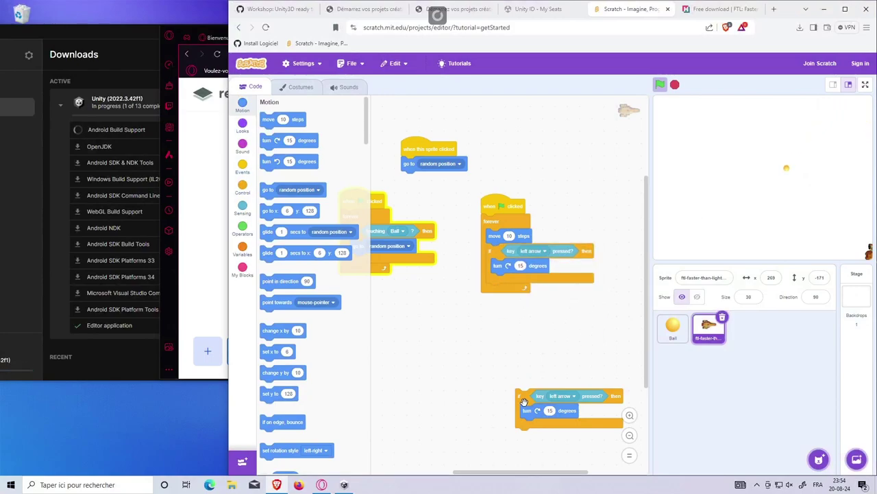
left_click_drag(523, 401, 498, 295)
left_click(538, 291)
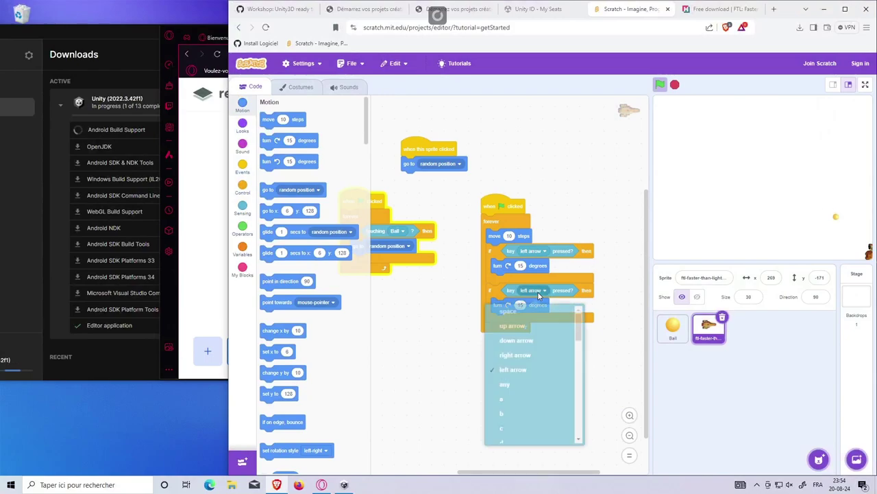
left_click(536, 360)
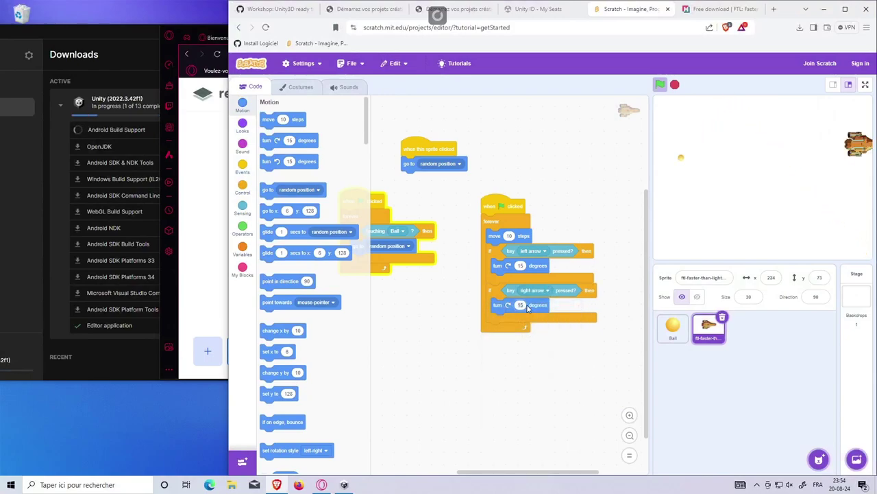
left_click(522, 305)
type("-15")
- Run the game, steer the ship with the left and right arrow keys, then stop it
left_click(659, 84)
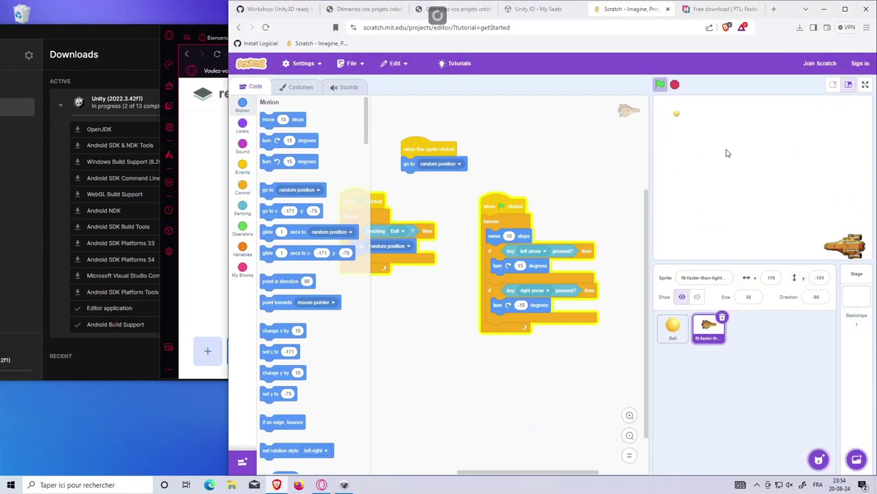
key("Right")
key("Right")
key("Right")
key("Right")
key("Right")
key("Right")
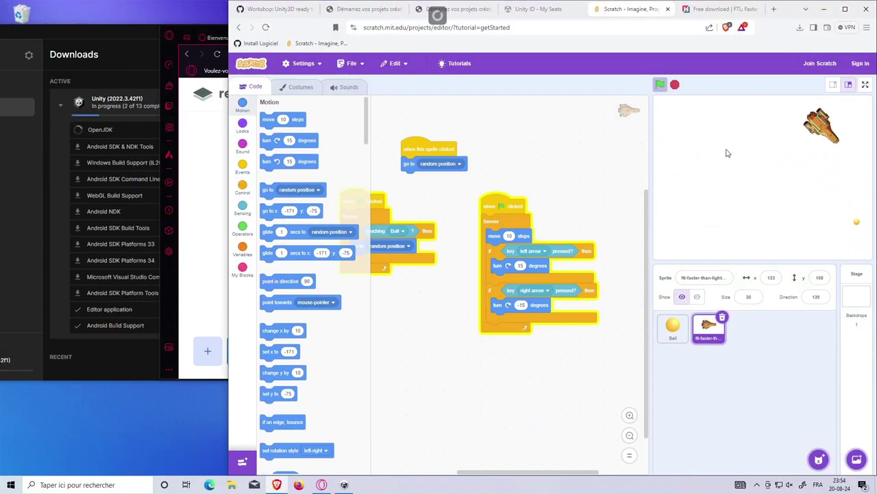
key("Left")
key("Left")
key("Left")
key("Right")
key("Right")
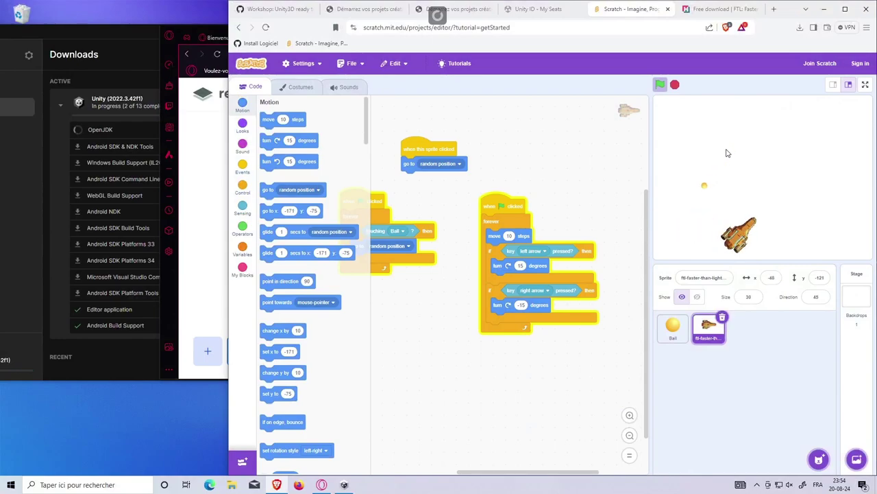
key("Right")
key("Right")
key("Right")
key("Right")
key("Right")
key("Right")
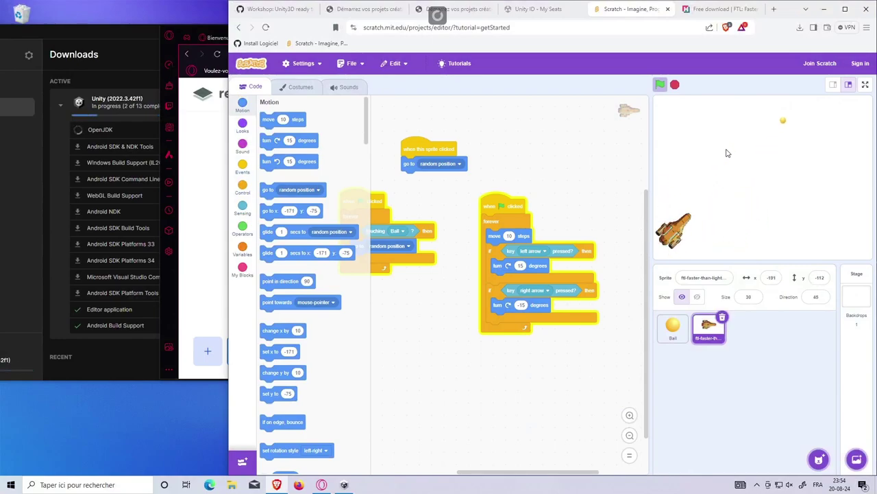
key("Right")
key("Right")
key("Right")
key("Right")
key("Right")
key("Right")
key("Right")
key("Right")
key("Right")
key("Right")
key("Right")
key("Right")
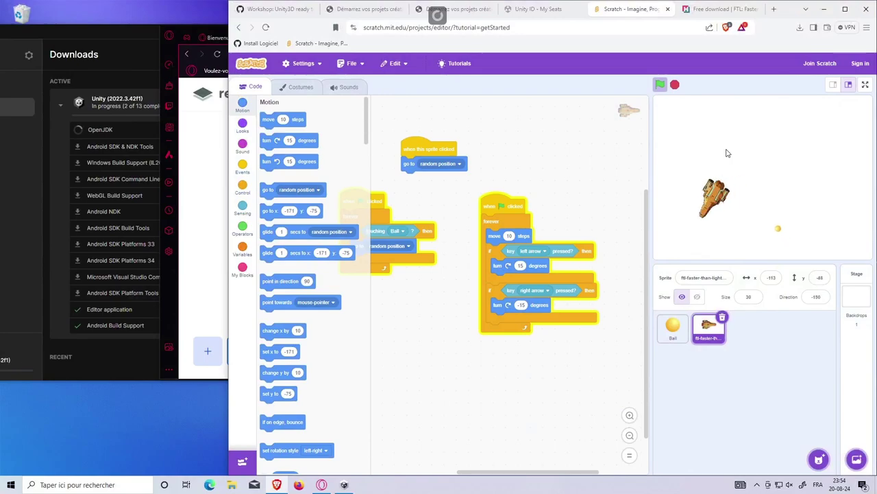
key("Right")
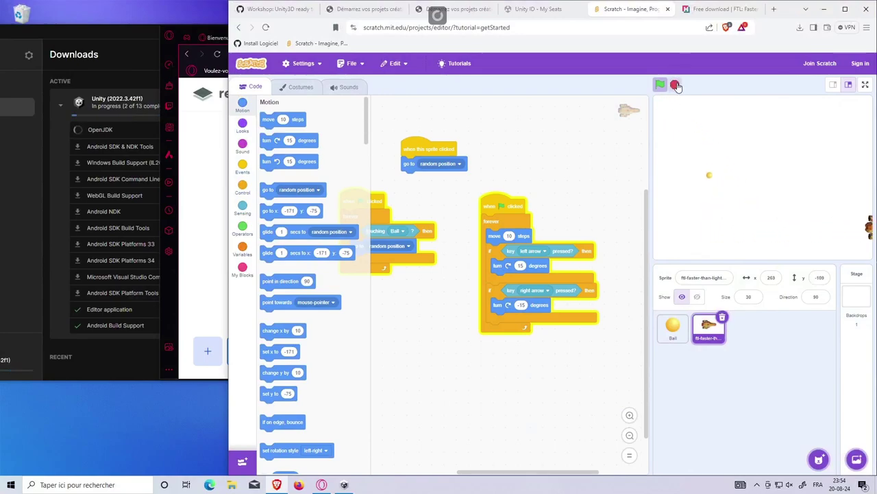
left_click(675, 83)
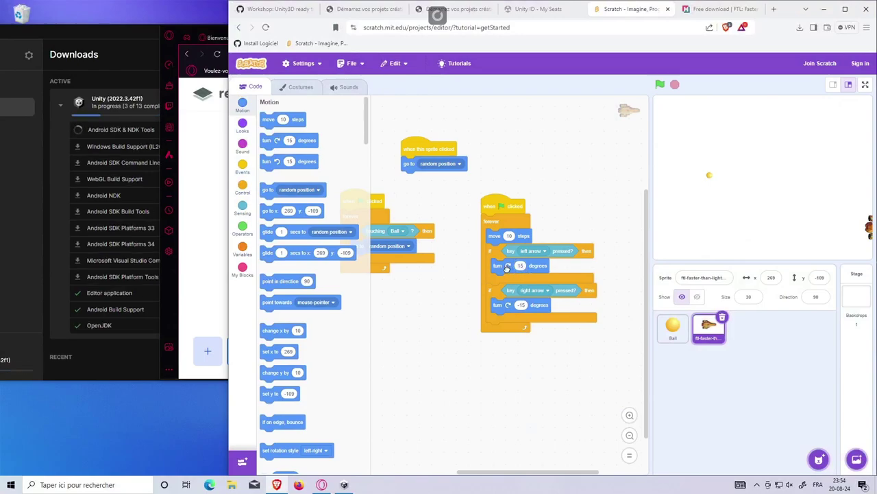
- Move the 'turn 15 degrees' block into the right-arrow check and duplicate that check below it
mouse_move(510, 274)
left_mouse_down()
mouse_move(506, 306)
mouse_move(504, 267)
left_mouse_up()
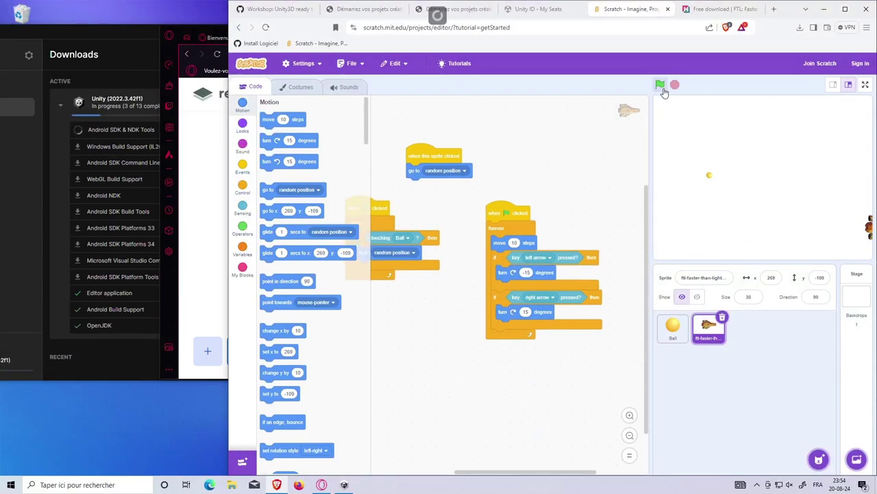
left_click_drag(501, 297, 500, 335)
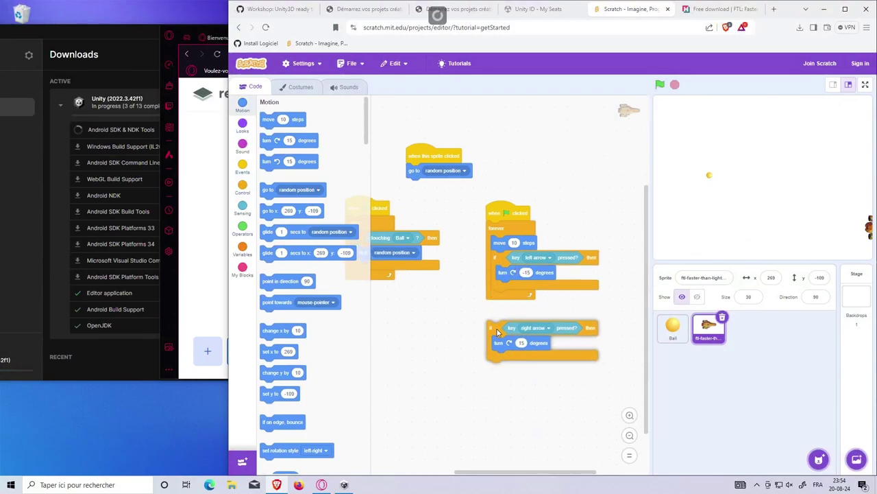
left_click_drag(512, 386, 486, 366)
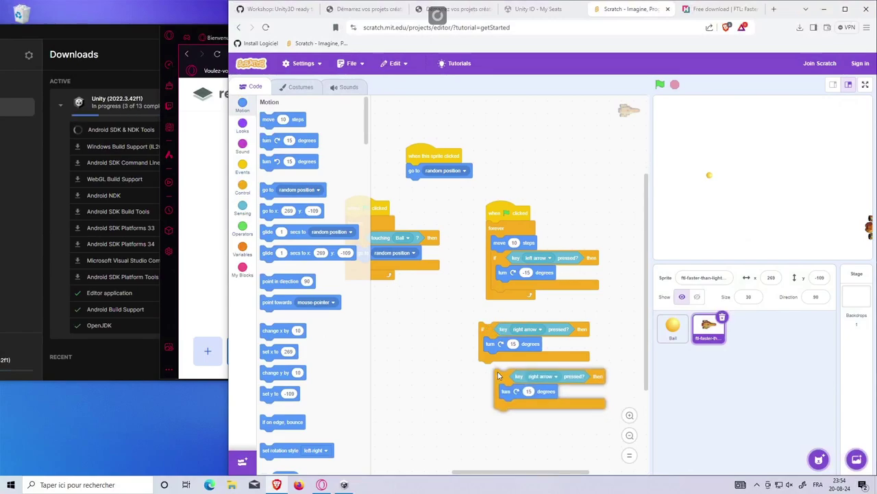
left_click_drag(487, 330, 504, 294)
left_click(508, 255)
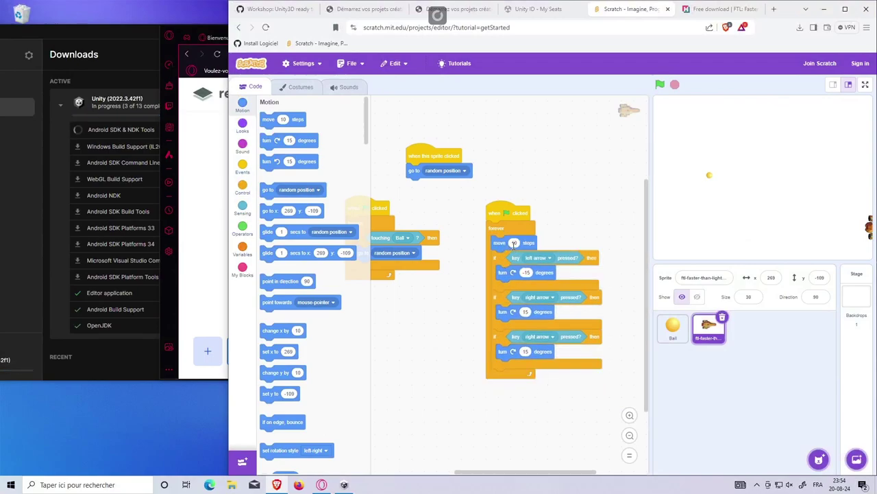
- Make the third check respond to up arrow with 'move 10 steps', inside the forever loop
left_click_drag(499, 251, 521, 309)
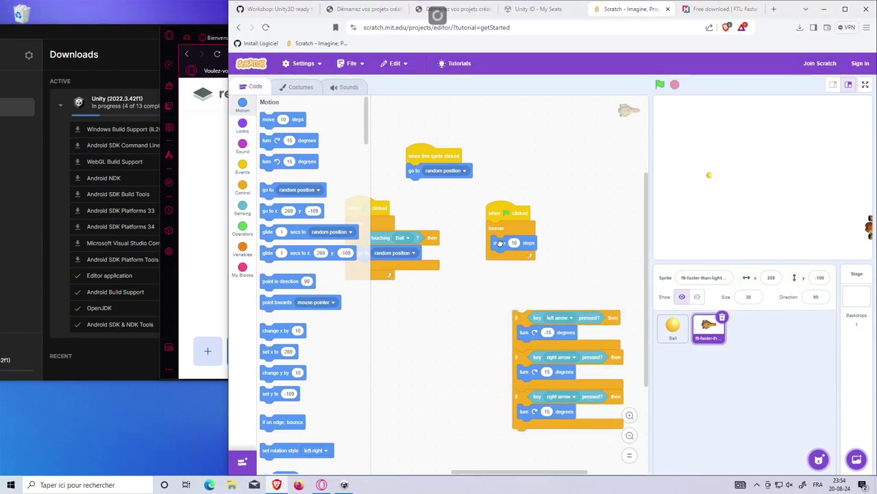
mouse_move(500, 243)
left_mouse_down()
mouse_move(526, 417)
mouse_move(434, 415)
left_mouse_up()
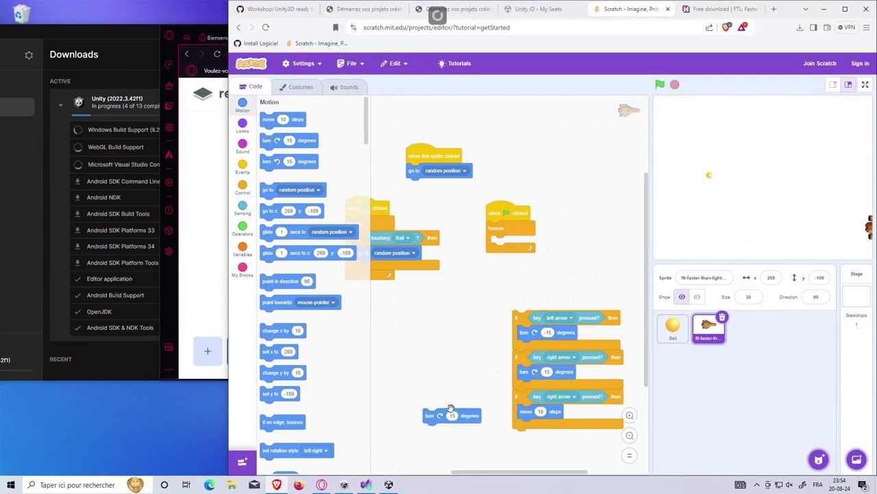
left_click(565, 395)
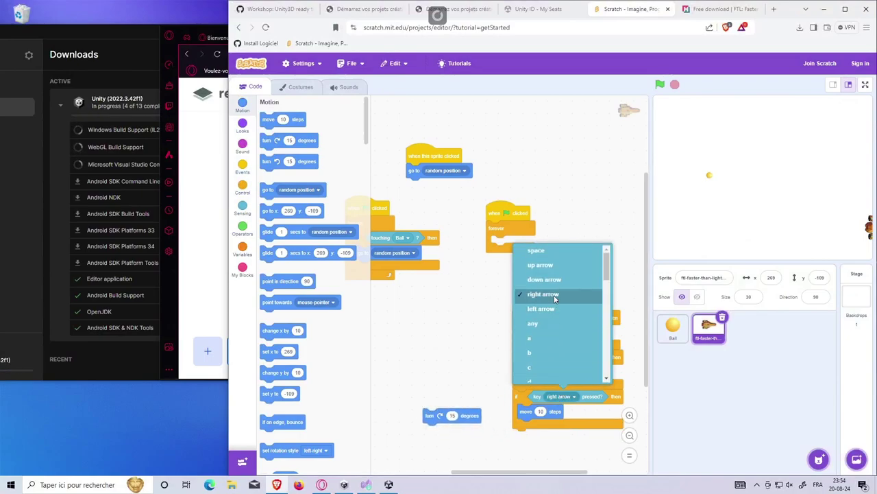
left_click(557, 264)
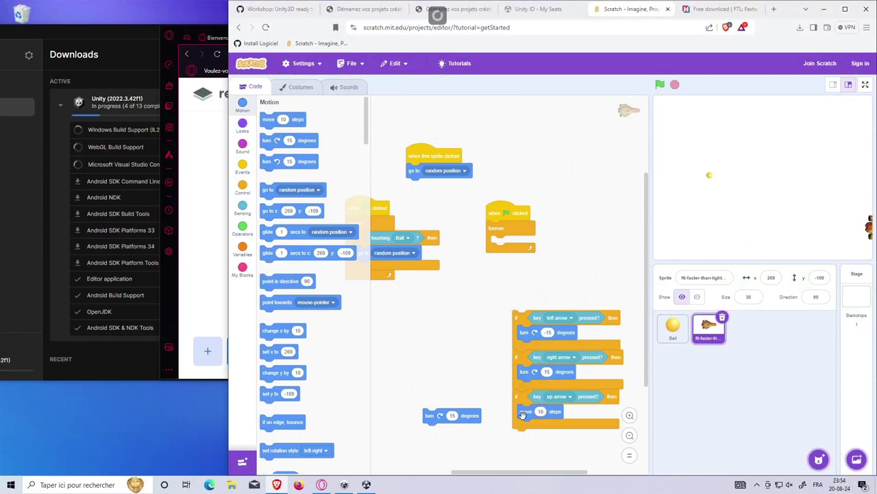
left_click_drag(522, 319, 503, 248)
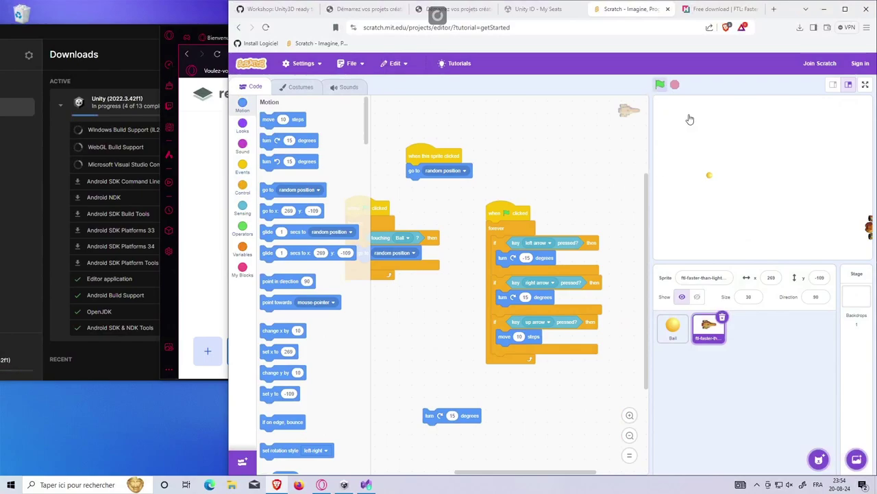
- Fly the ship around the stage using the left, right and up arrow keys, then stop the game
key("Right")
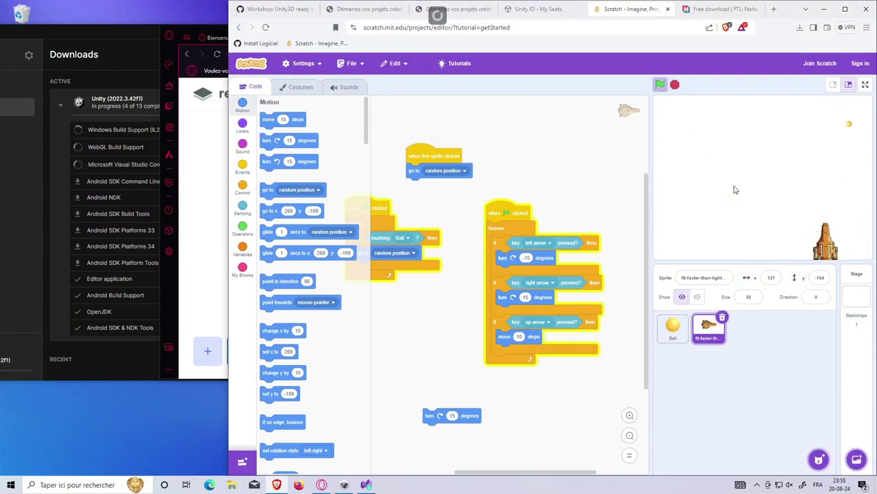
key("Up")
key("Up")
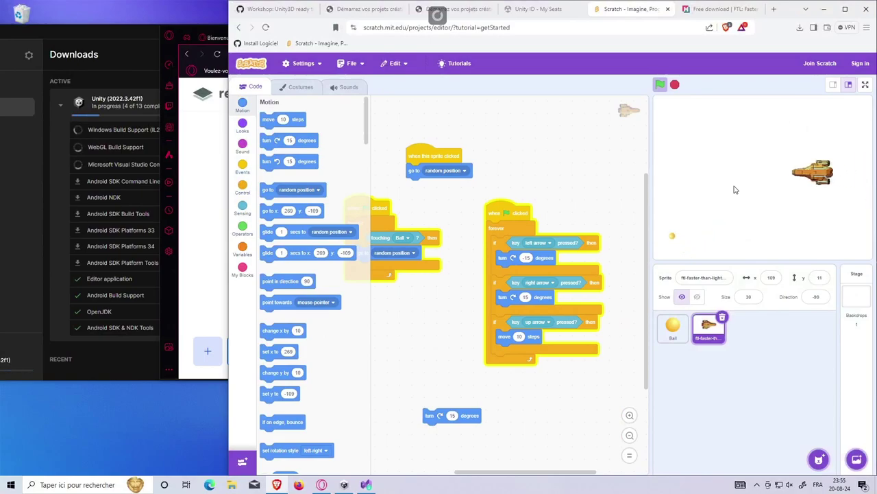
key("Left")
key("Right")
key("Up")
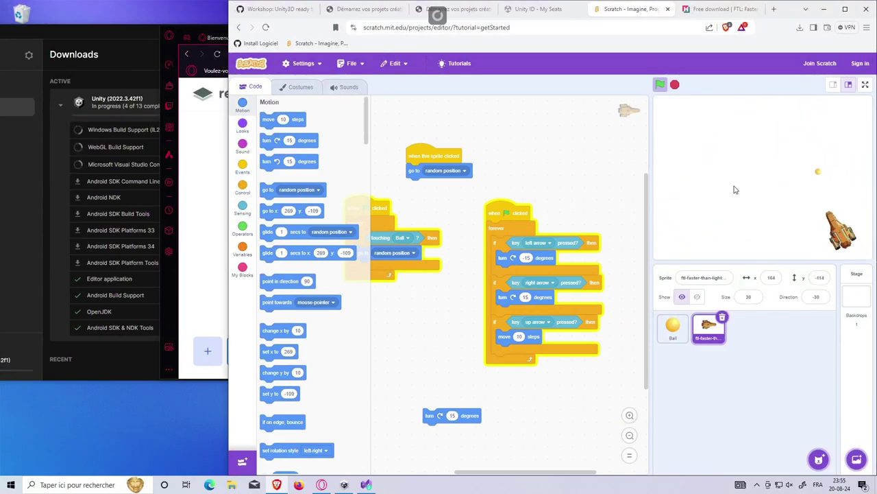
key("Left")
key("Up")
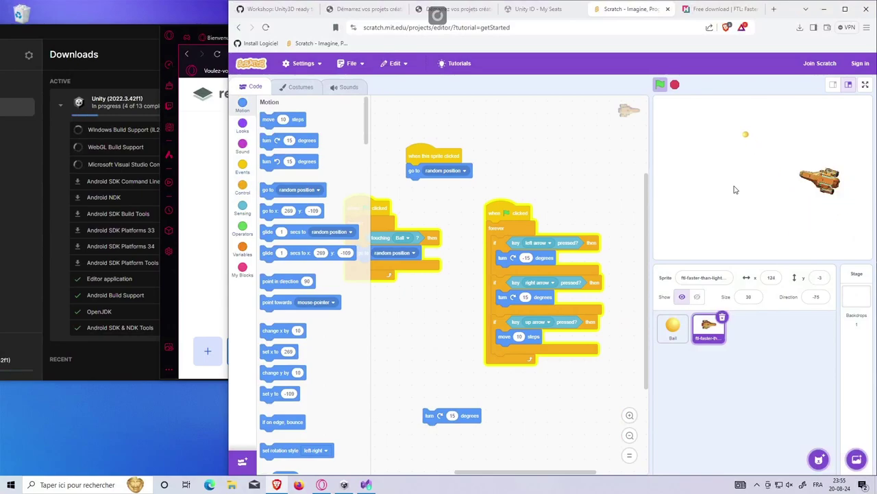
key("Left")
key("Up")
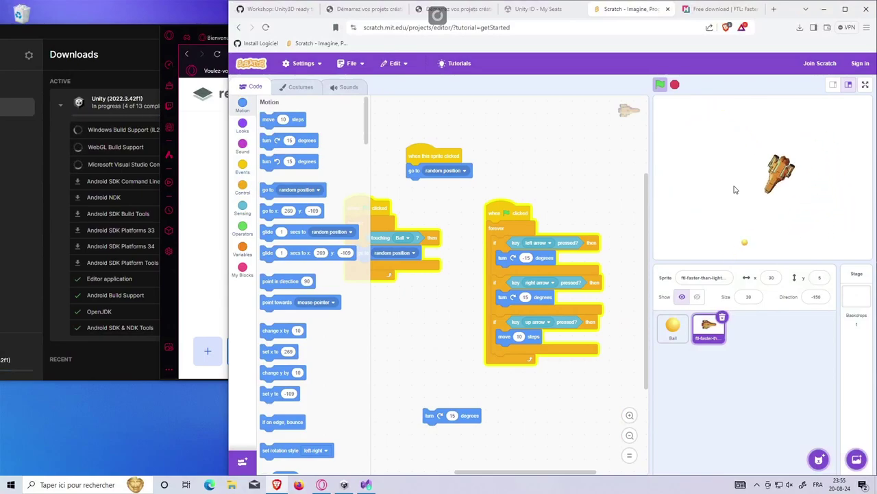
key("Left")
key("Up")
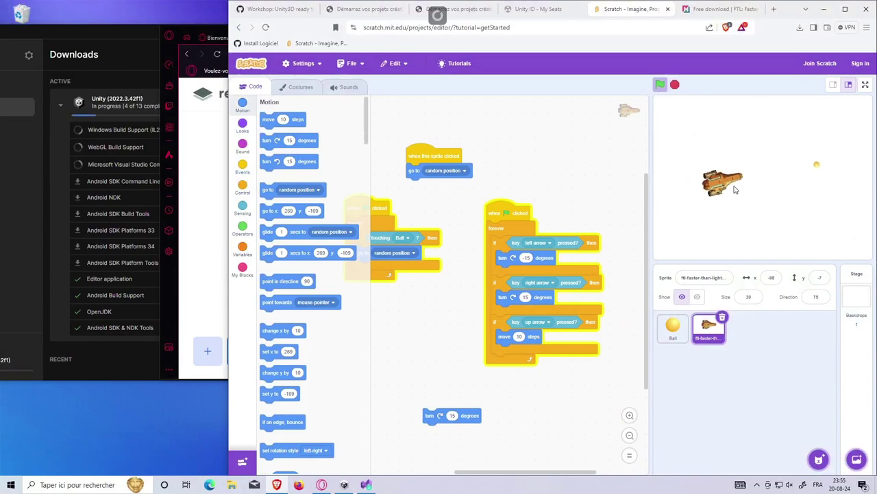
key("Left")
key("Up")
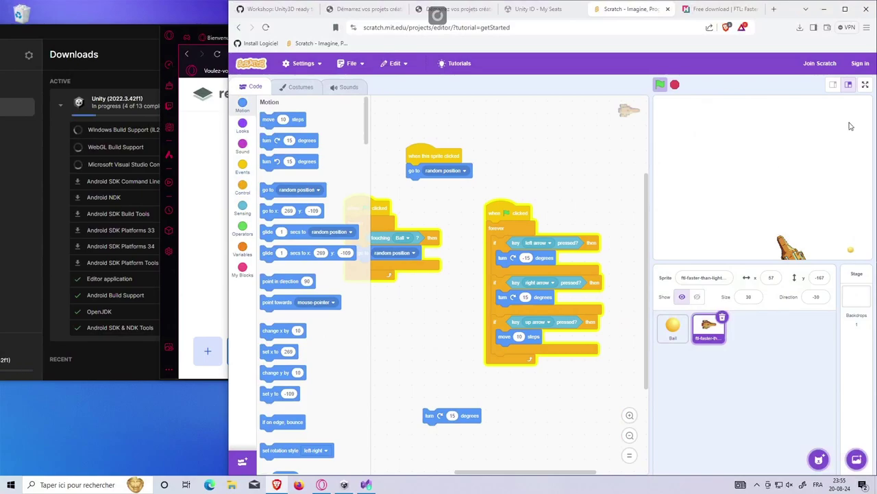
left_click(675, 85)
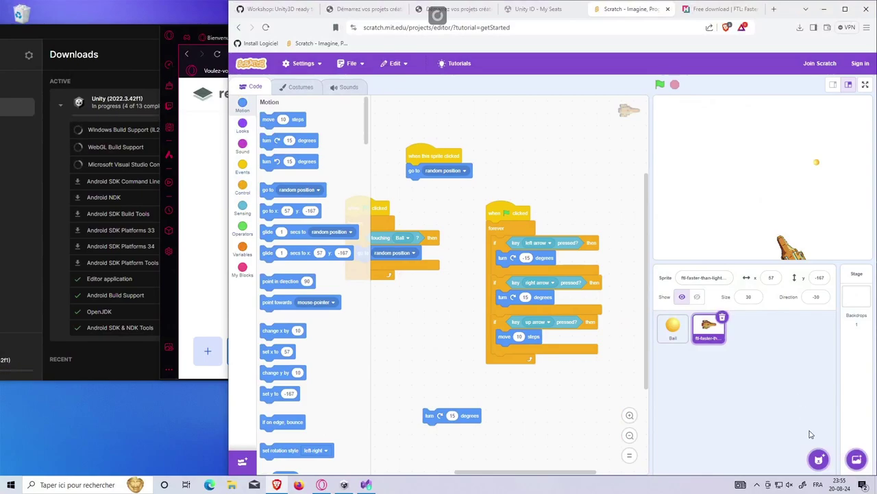
mouse_move(818, 456)
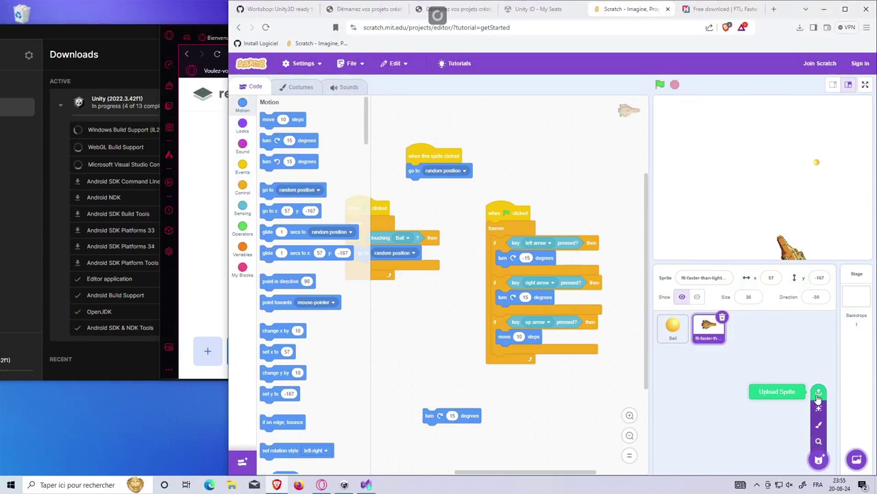
- Browse the sprite library after clearing a 'clock' search and add the Radio sprite
left_click(821, 460)
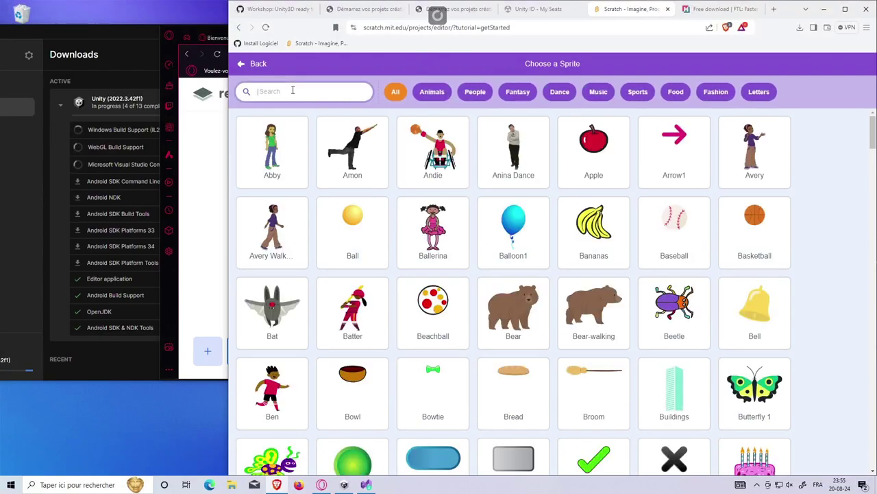
type("clock")
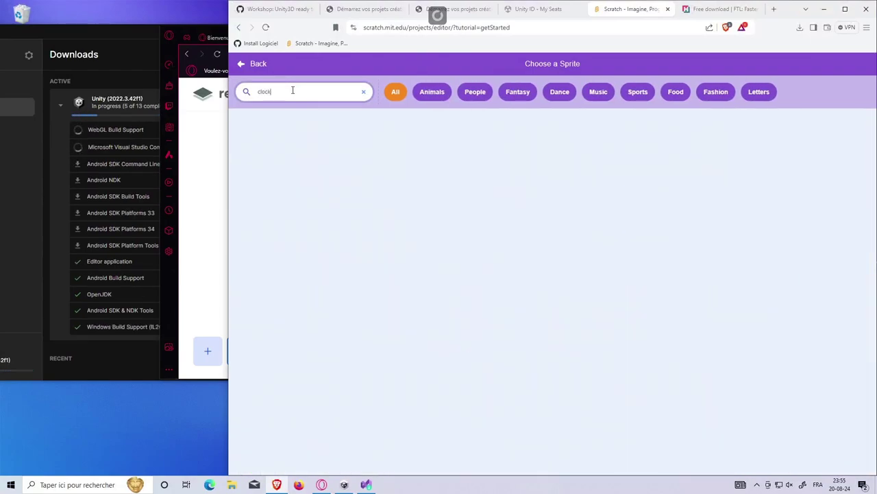
key("BackSpace")
key("BackSpace")
key("BackSpace")
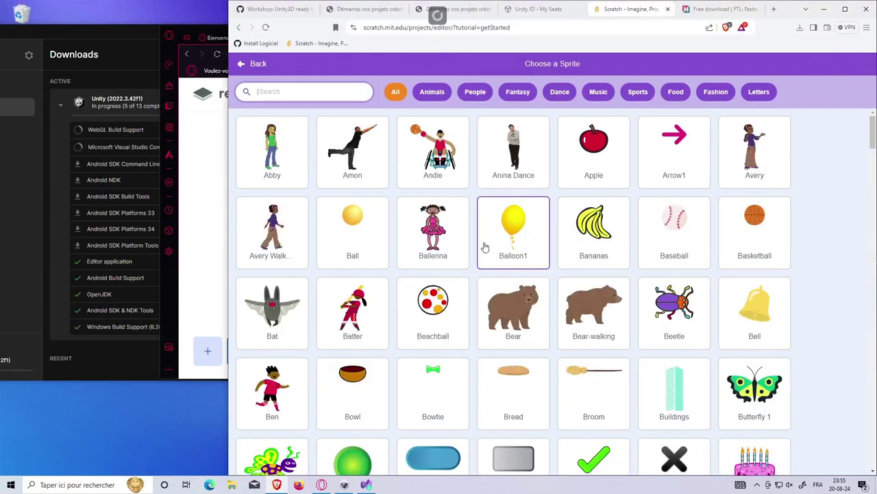
scroll(482, 252, "down", 3)
scroll(482, 252, "down", 2)
scroll(481, 267, "down", 5)
scroll(482, 271, "down", 3)
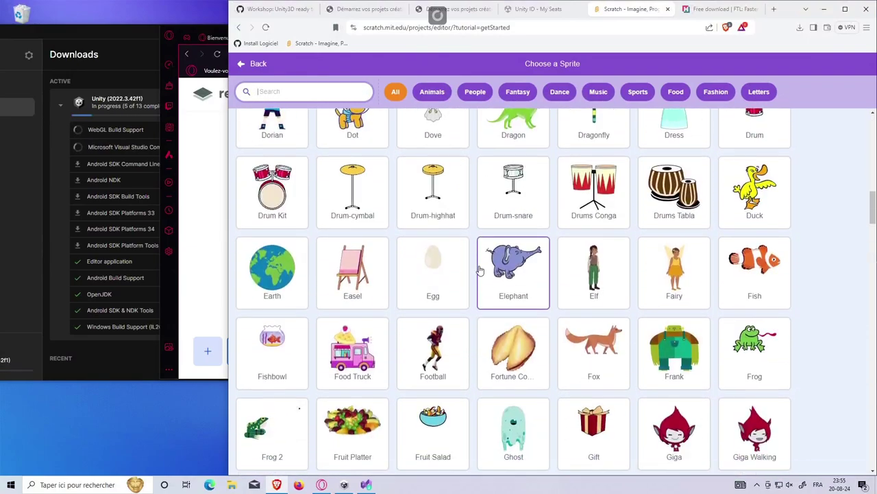
scroll(482, 278, "down", 4)
scroll(482, 280, "down", 3)
scroll(481, 281, "down", 3)
scroll(479, 284, "down", 2)
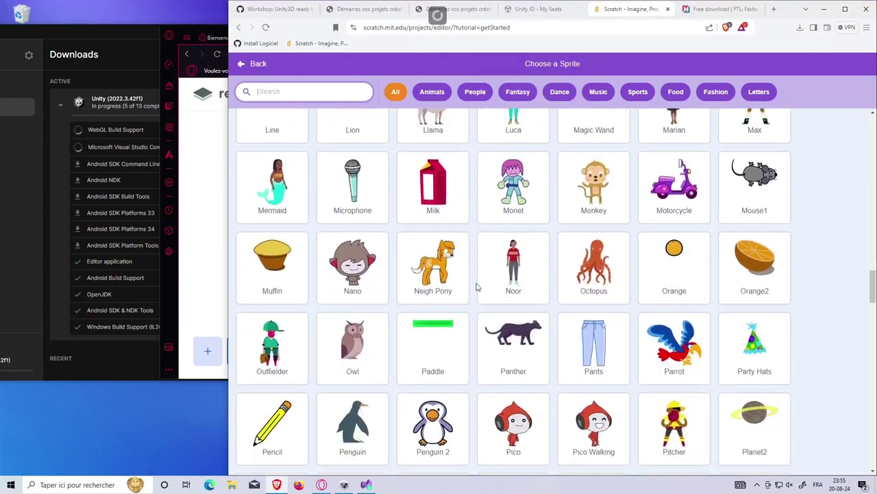
scroll(477, 287, "down", 4)
scroll(478, 286, "down", 3)
scroll(477, 287, "down", 4)
scroll(478, 286, "down", 4)
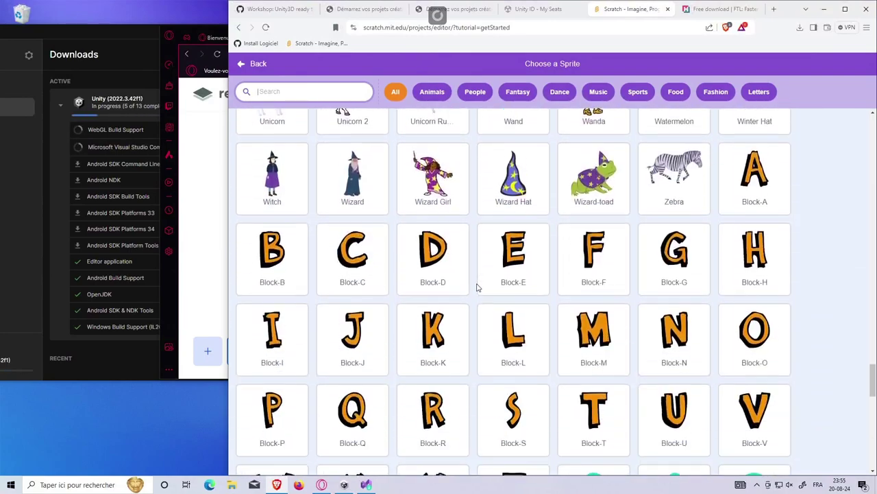
scroll(478, 287, "down", 4)
scroll(478, 286, "down", 4)
scroll(476, 286, "down", 3)
scroll(476, 285, "up", 3)
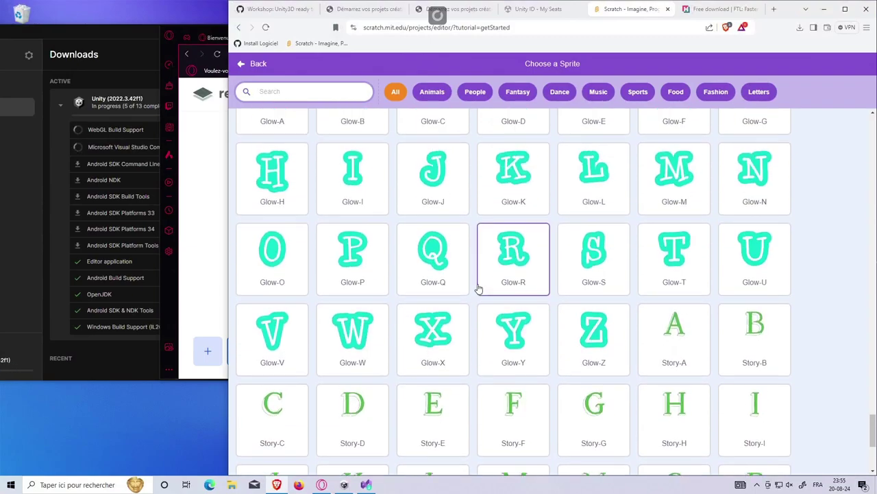
scroll(480, 287, "up", 5)
scroll(482, 288, "up", 5)
scroll(480, 288, "up", 4)
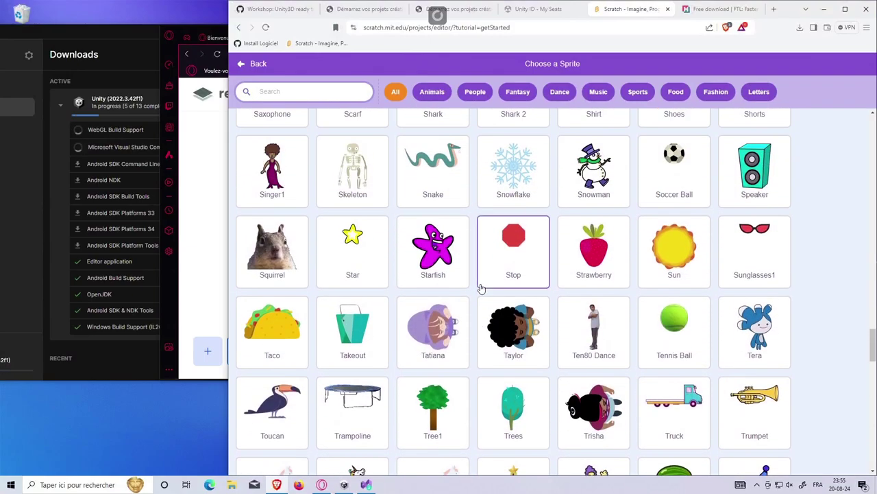
scroll(479, 295, "up", 2)
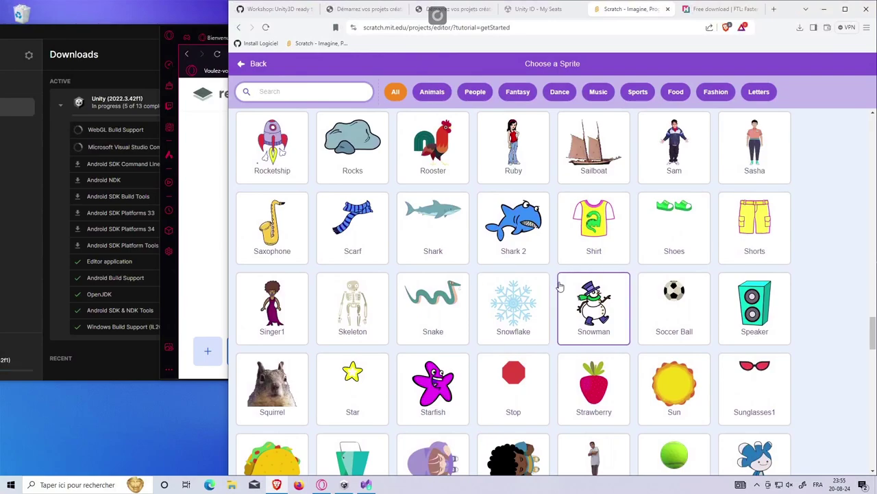
scroll(557, 288, "up", 2)
scroll(433, 310, "up", 2)
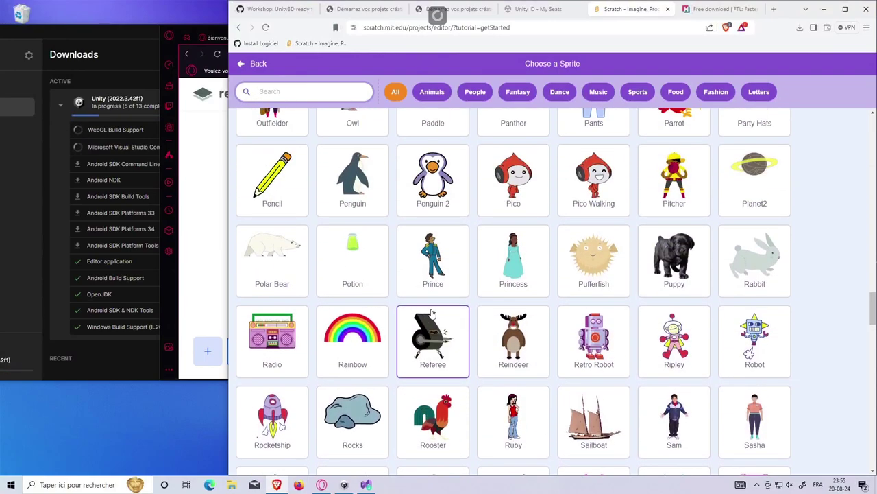
left_click(272, 336)
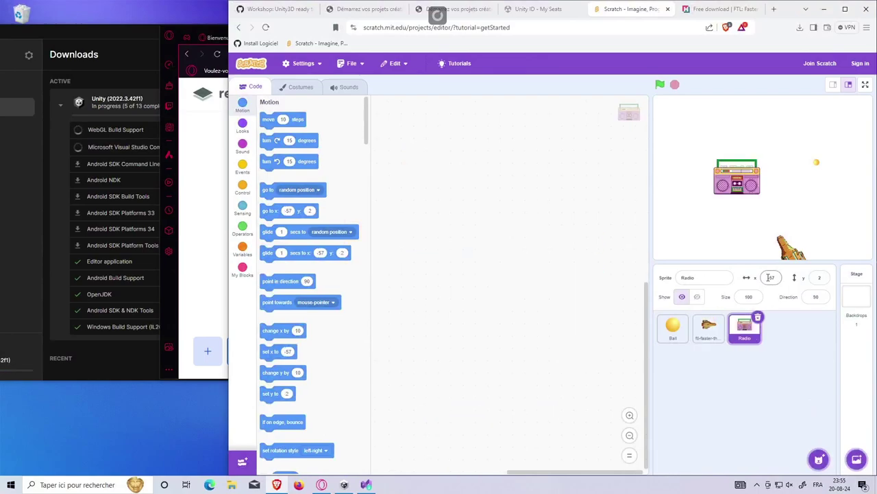
- Resize the Radio sprite to 20 and drag it to x -217, y -158 at the bottom-left
left_click_drag(747, 186, 692, 245)
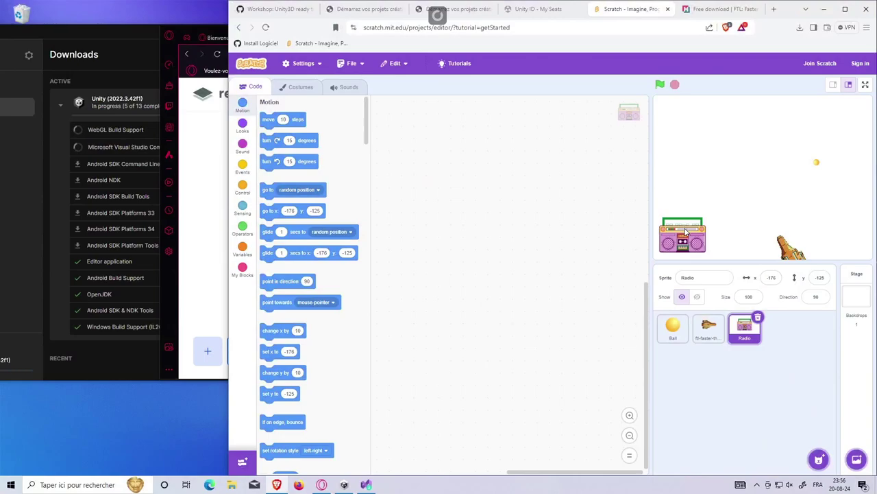
left_click(748, 297)
type("0")
key("Return")
left_click(755, 296)
type("20")
key("Return")
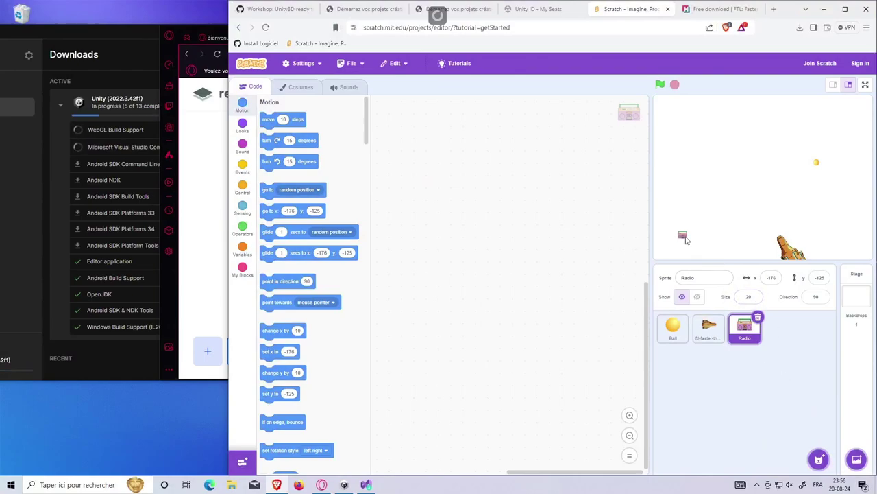
left_click_drag(685, 238, 666, 252)
left_click(242, 248)
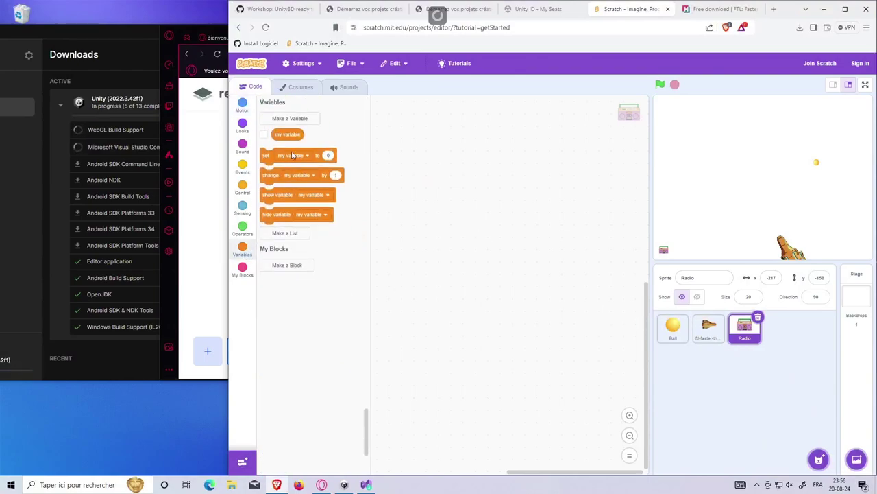
- Make an alive_time variable shared by all sprites
left_click(308, 120)
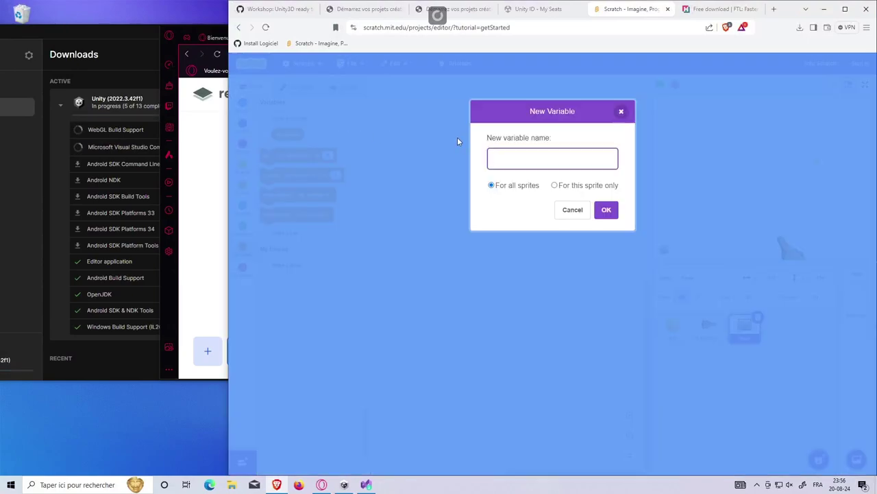
type("time")
key("BackSpace")
key("BackSpace")
key("BackSpace")
type("alive")
type(" ti")
type("time")
left_click(608, 211)
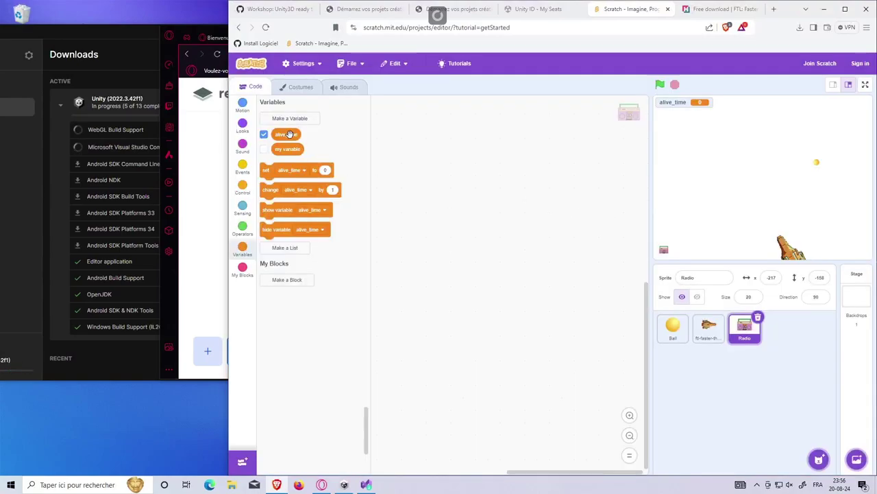
- Build a 'set alive_time to timer' block in the Radio's script area
left_click_drag(288, 134, 494, 166)
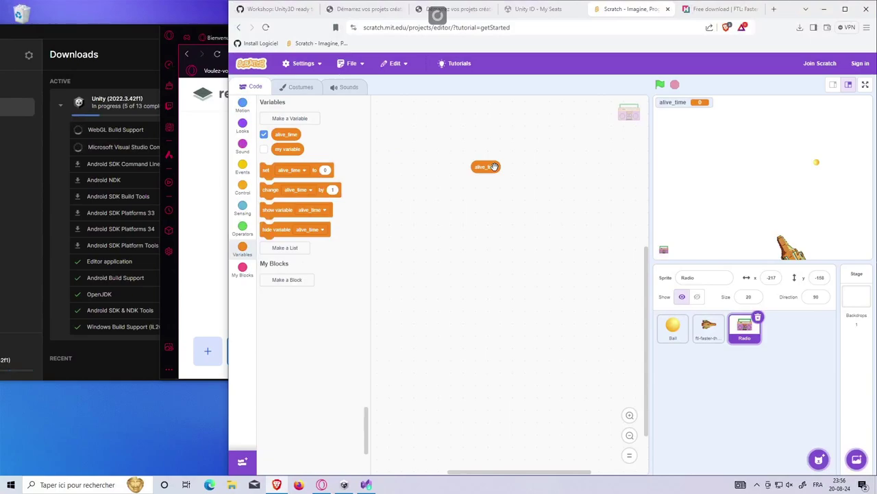
left_click_drag(492, 165, 497, 197)
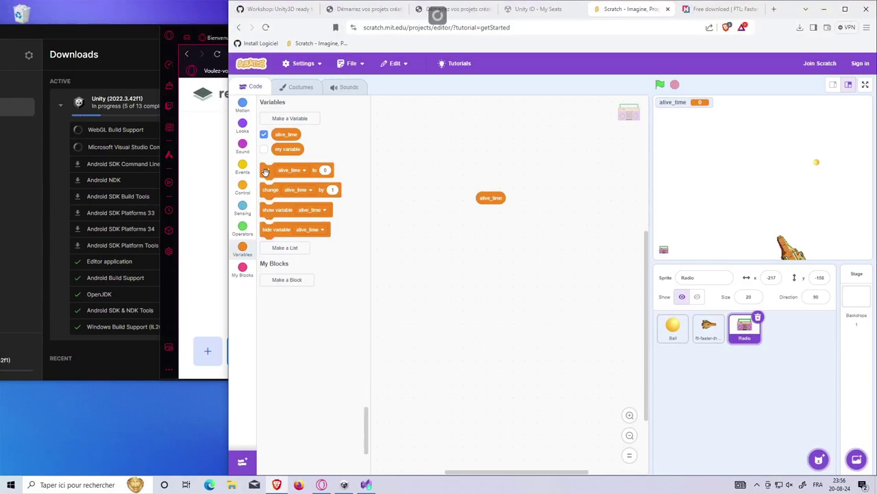
left_click_drag(265, 171, 442, 169)
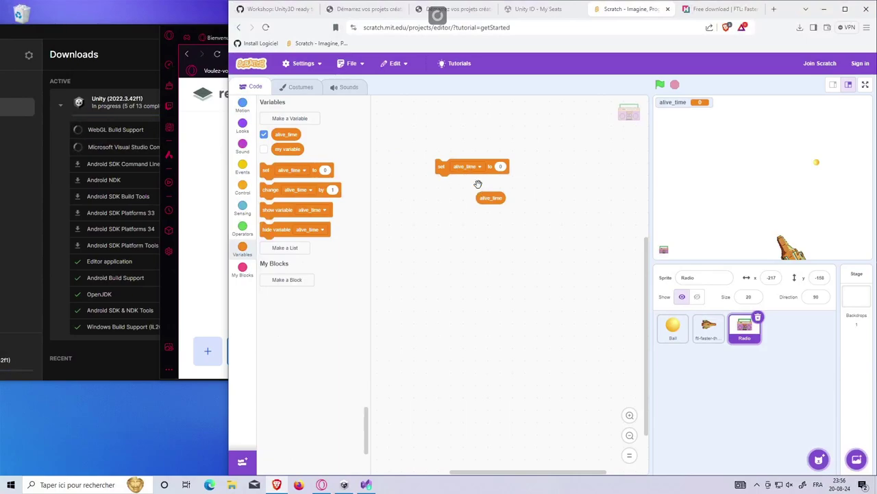
left_click(473, 166)
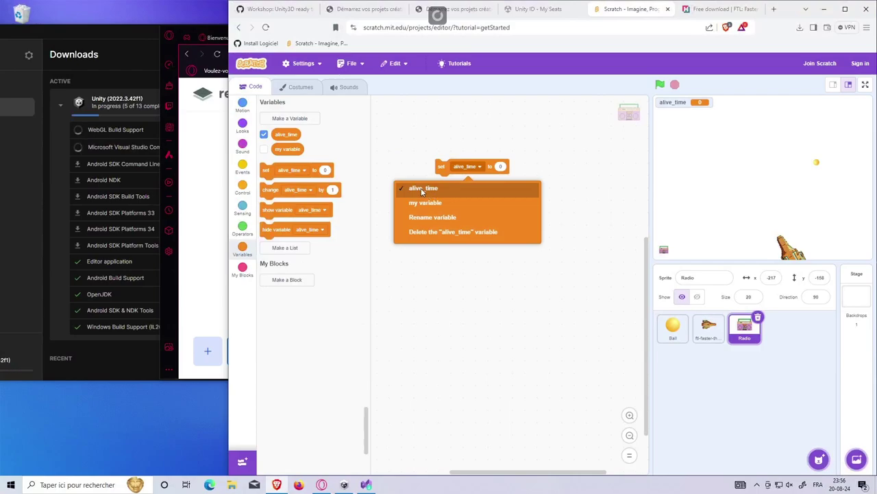
left_click_drag(425, 189, 548, 186)
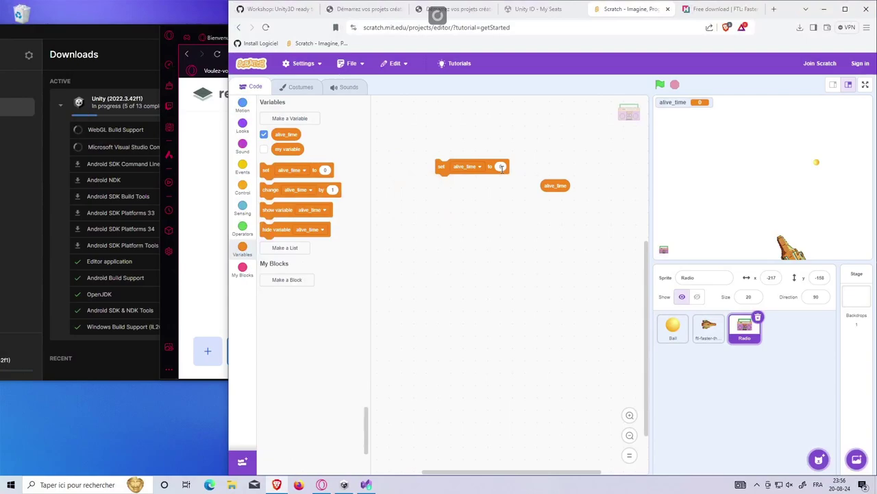
left_click_drag(501, 167, 484, 182)
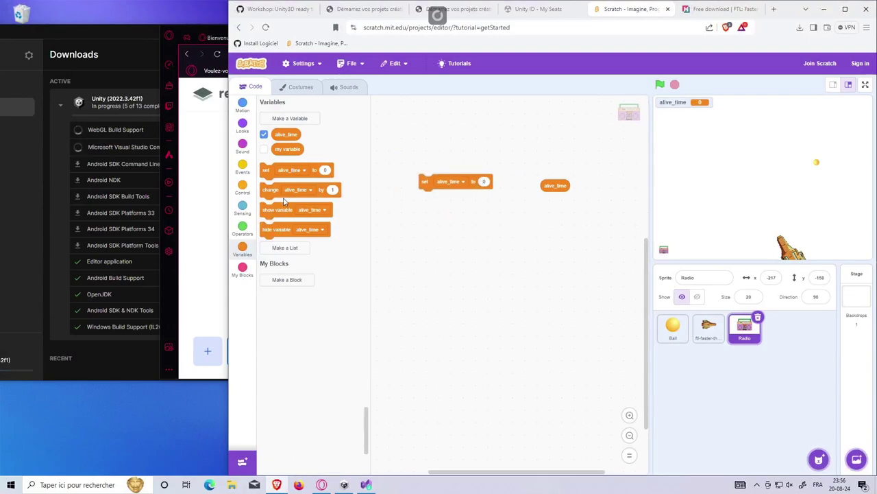
left_click(244, 209)
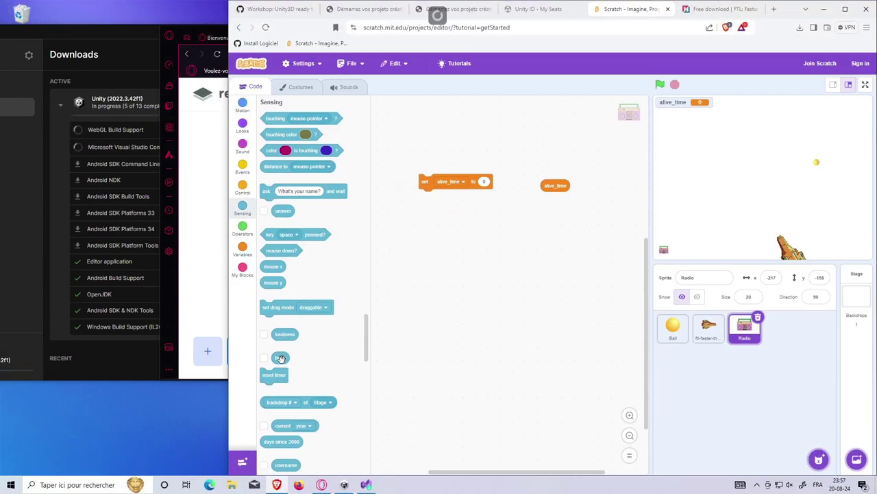
left_click_drag(281, 358, 487, 188)
- Wrap the set block in a forever loop under 'when green flag clicked' and run the project
scroll(453, 202, "left", 1)
left_click(243, 189)
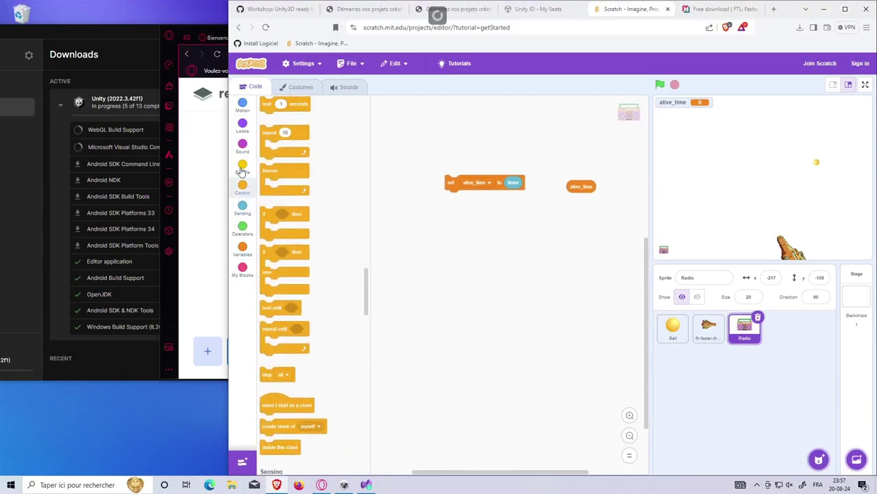
left_click(242, 168)
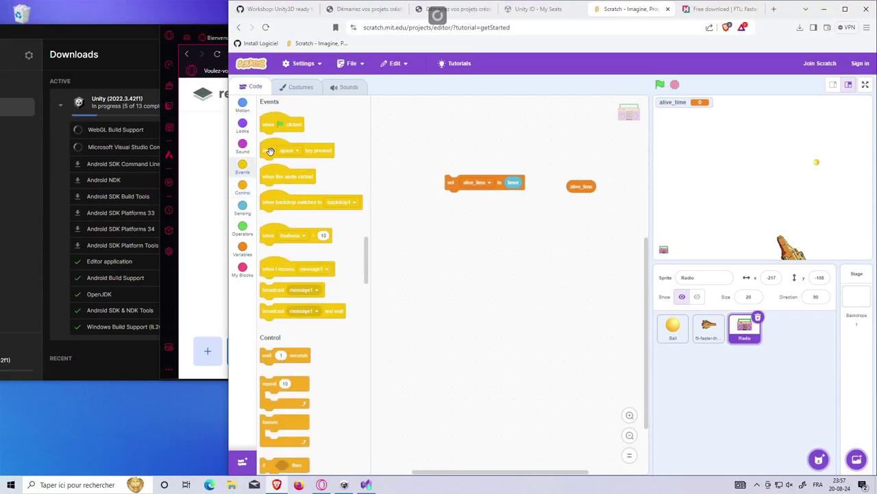
left_click_drag(281, 126, 438, 125)
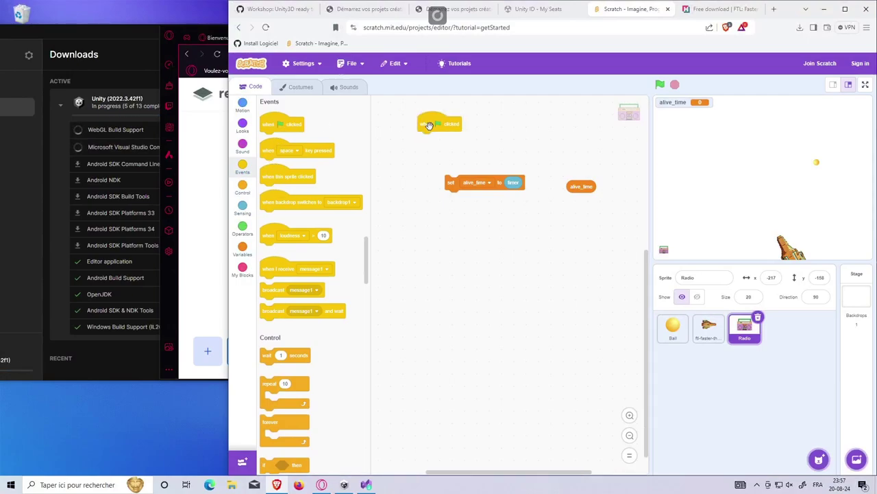
scroll(276, 212, "down", 3)
scroll(273, 248, "down", 3)
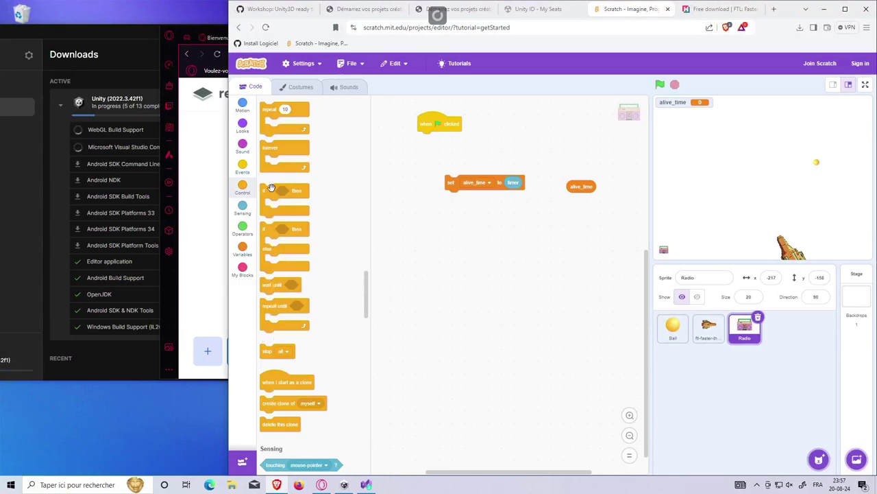
left_click_drag(269, 148, 428, 131)
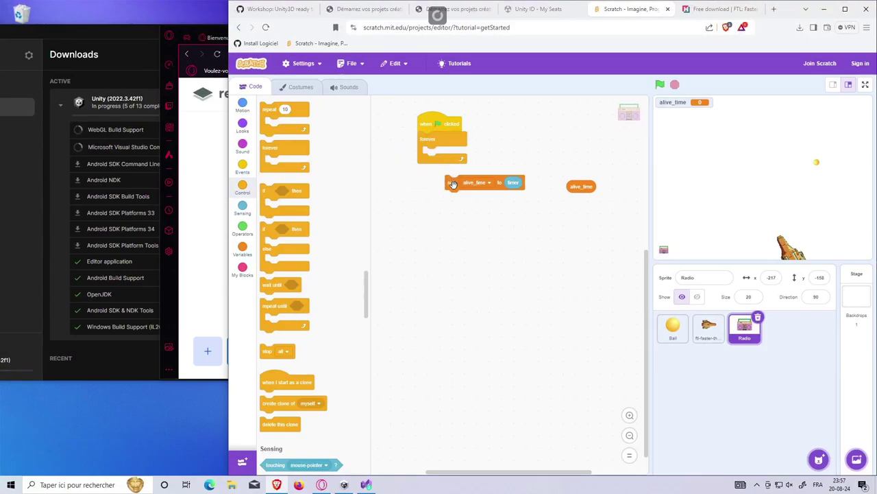
left_click_drag(453, 184, 427, 155)
left_click(659, 84)
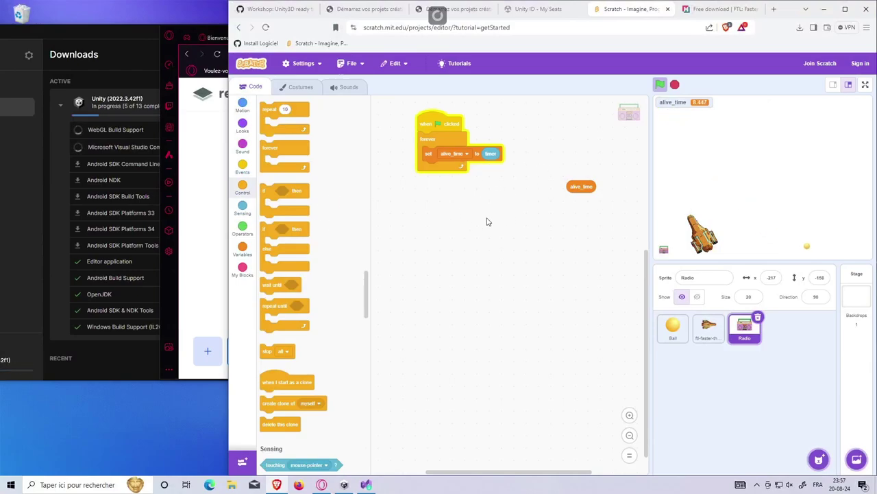
- Select the ship sprite to view its scripts
left_click(711, 324)
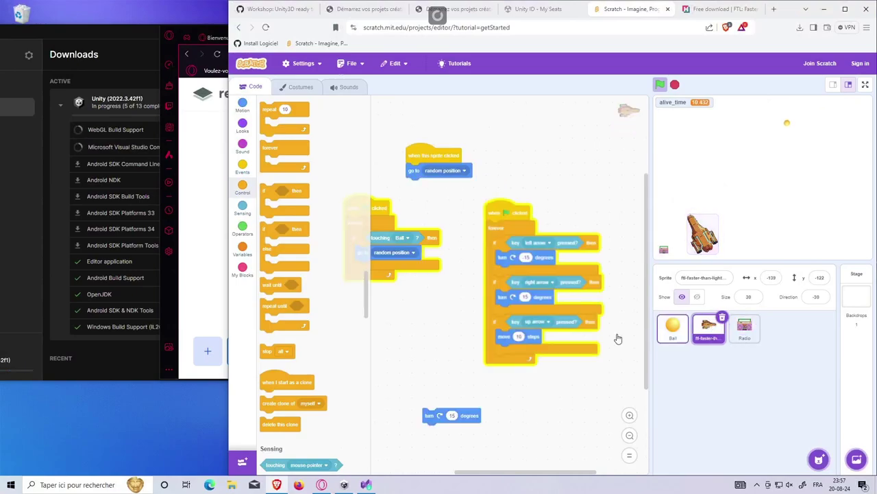
scroll(490, 316, "down", 2)
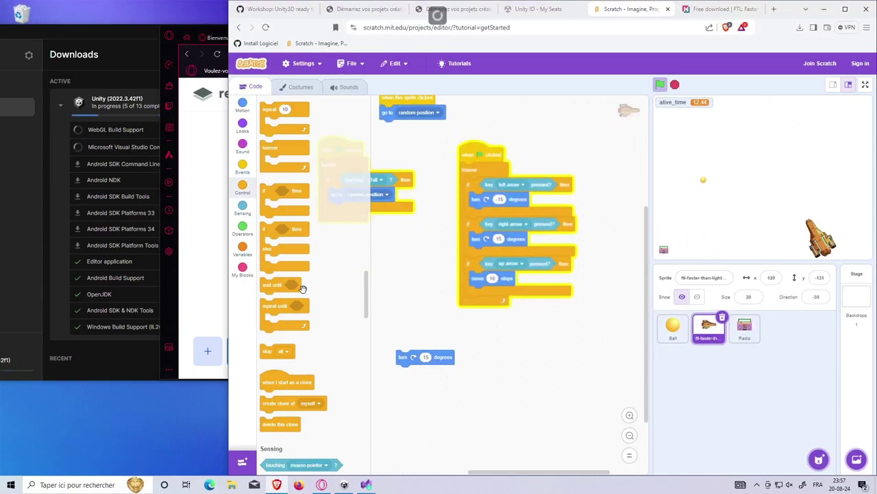
scroll(310, 293, "up", 4)
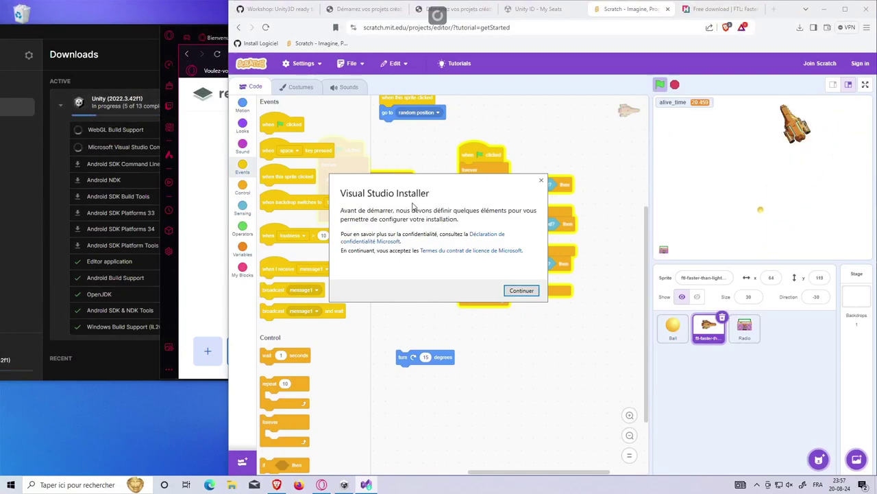
- Continue past the Visual Studio Installer's intro notice and bring the installer window forward
left_click(521, 290)
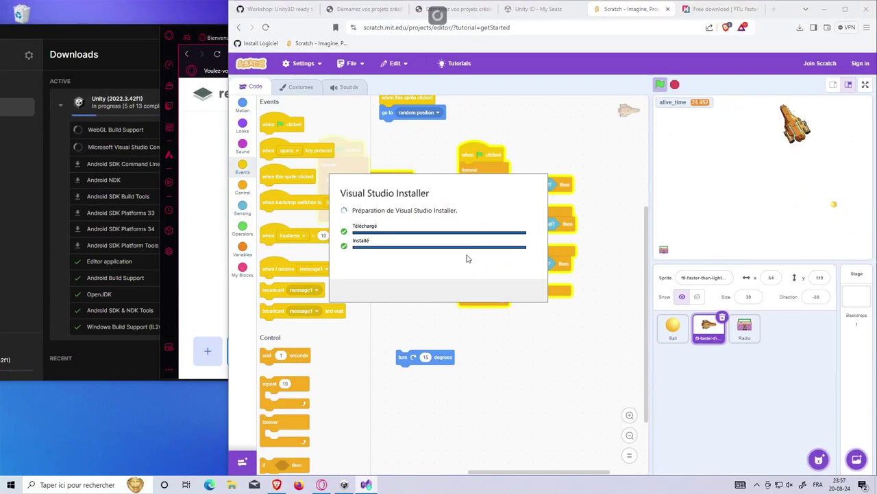
left_click_drag(482, 190, 177, 343)
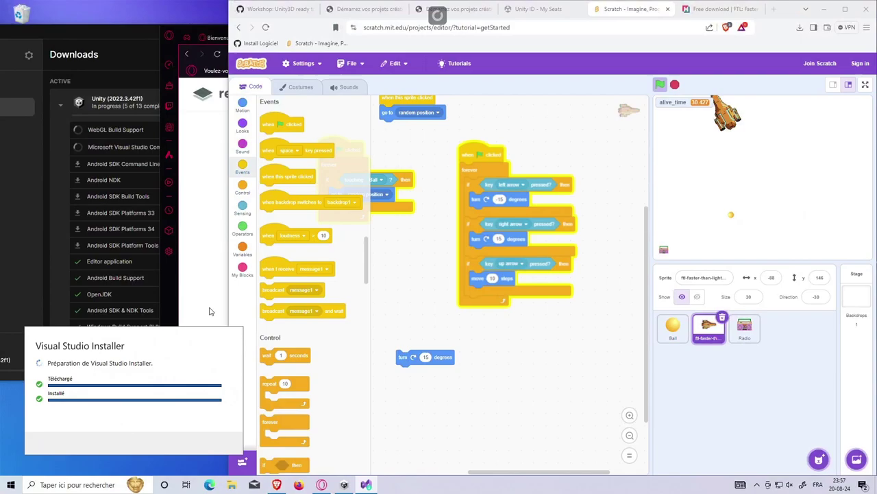
left_click(555, 332)
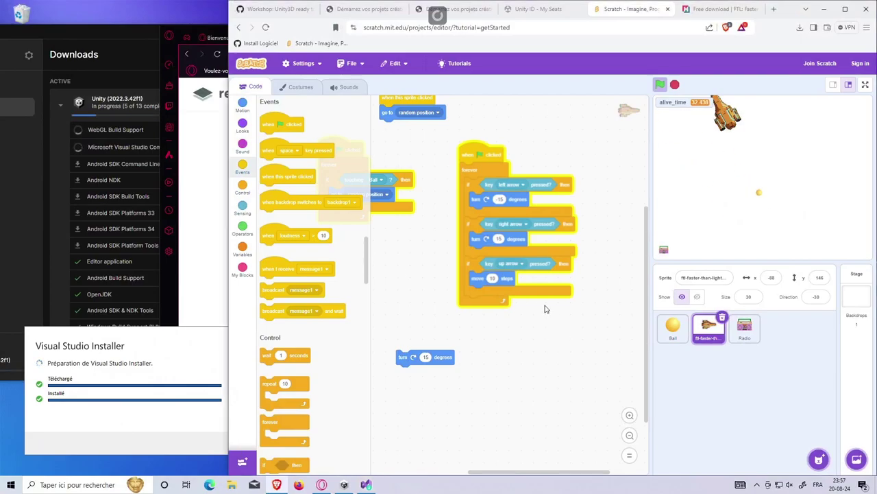
left_click(189, 240)
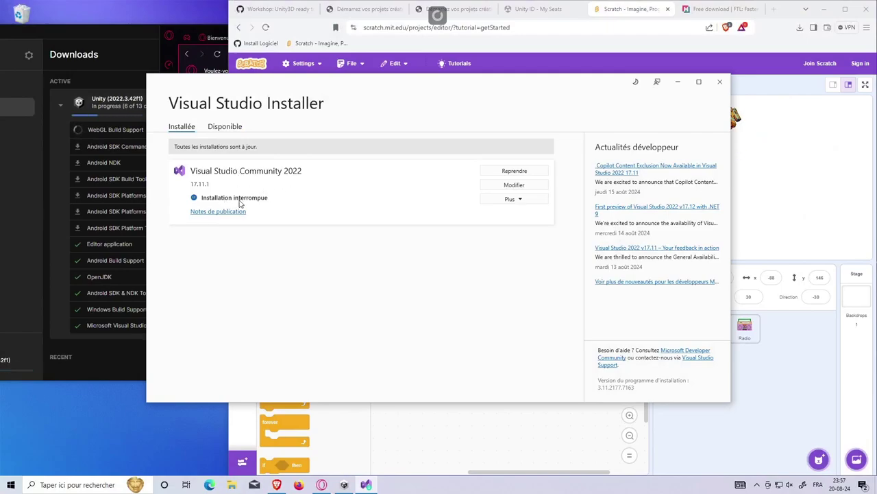
- Open Modify for Visual Studio Community 2022 and review the checked Unity and C++ game workloads
left_click(516, 186)
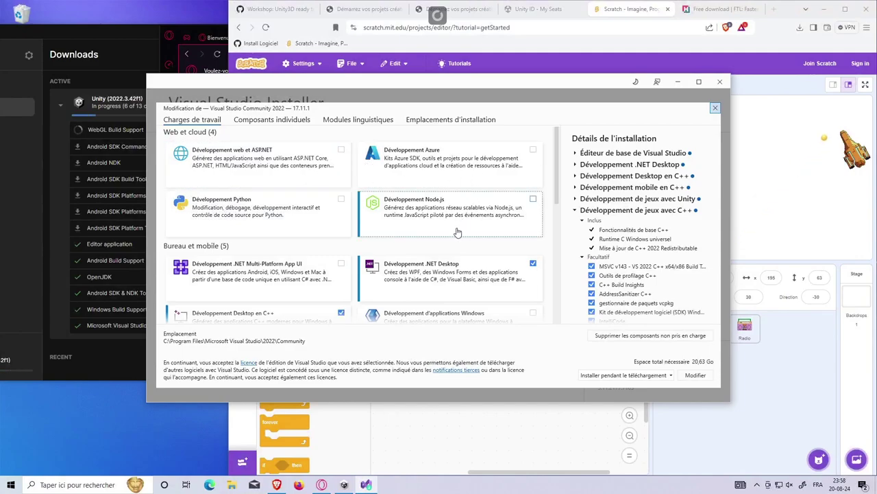
scroll(458, 234, "down", 1)
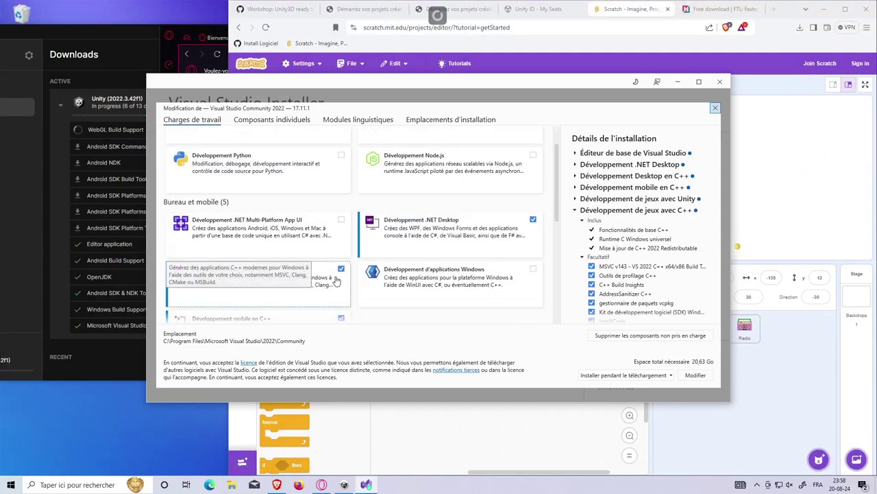
scroll(336, 281, "down", 1)
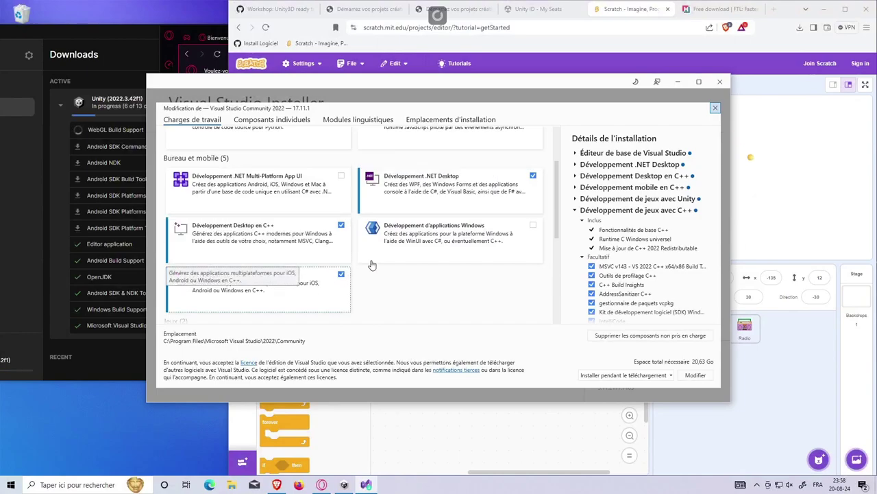
scroll(412, 261, "down", 1)
scroll(331, 205, "down", 1)
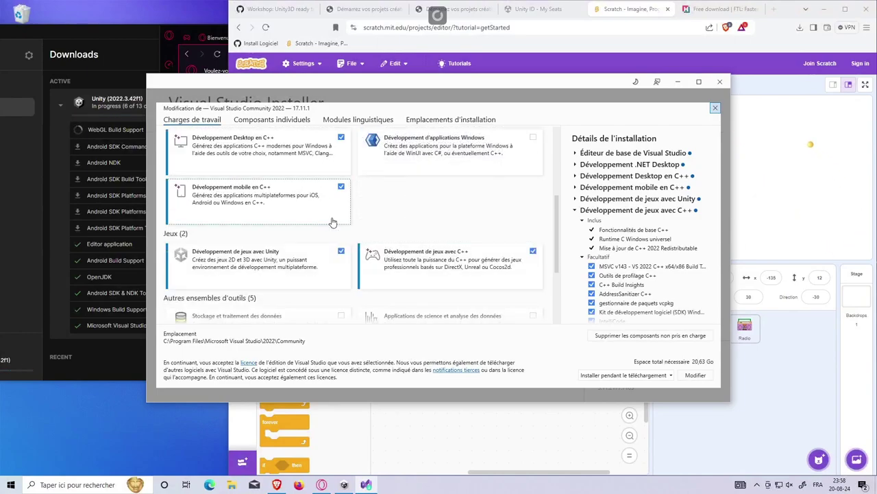
left_click(344, 259)
scroll(343, 259, "down", 1)
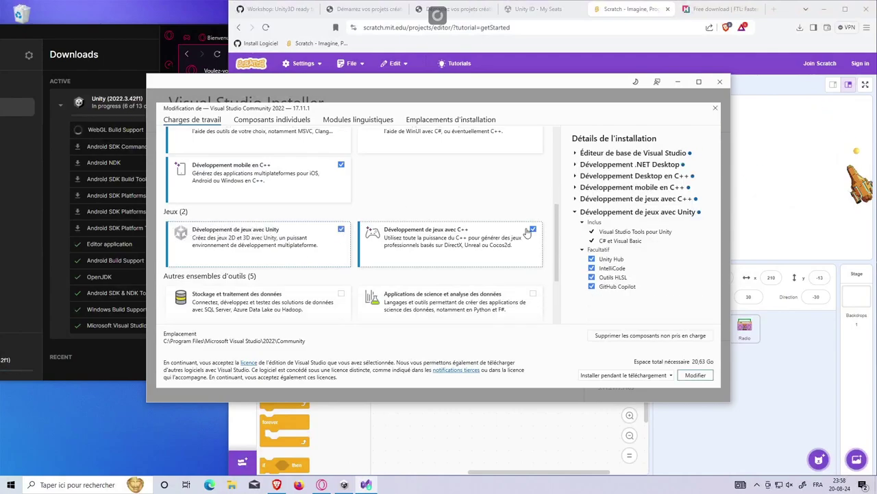
scroll(525, 236, "down", 1)
scroll(480, 192, "down", 1)
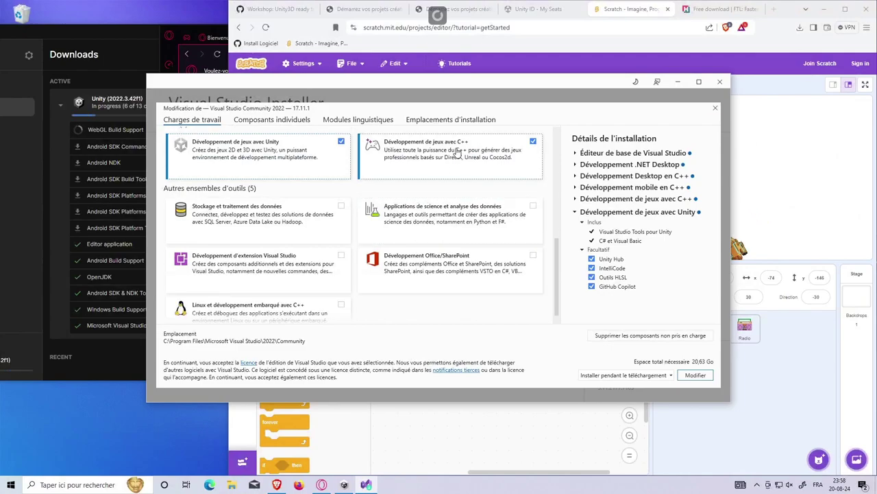
scroll(442, 175, "down", 1)
scroll(449, 199, "up", 4)
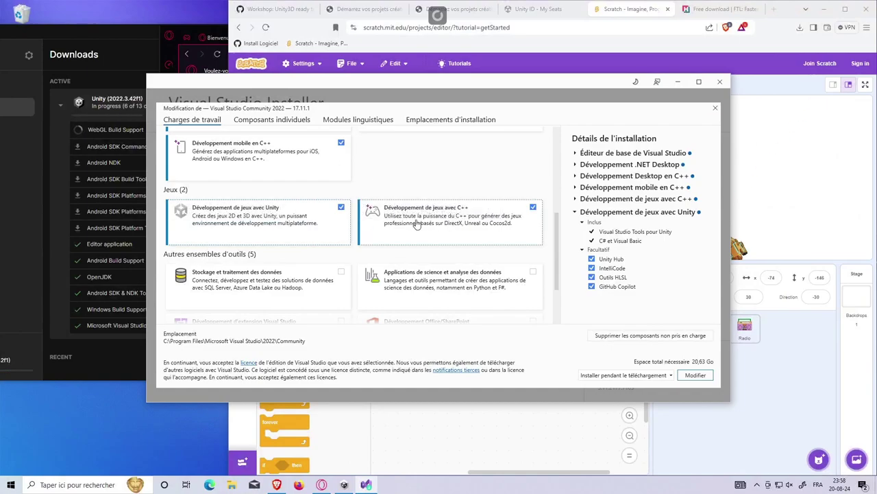
scroll(370, 230, "up", 1)
scroll(377, 229, "up", 1)
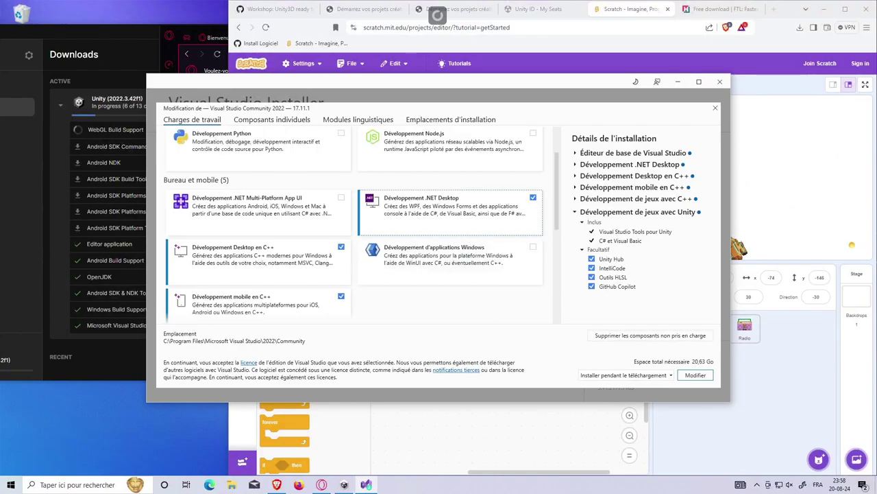
scroll(380, 227, "up", 1)
scroll(389, 225, "up", 1)
scroll(405, 223, "down", 1)
scroll(432, 229, "down", 2)
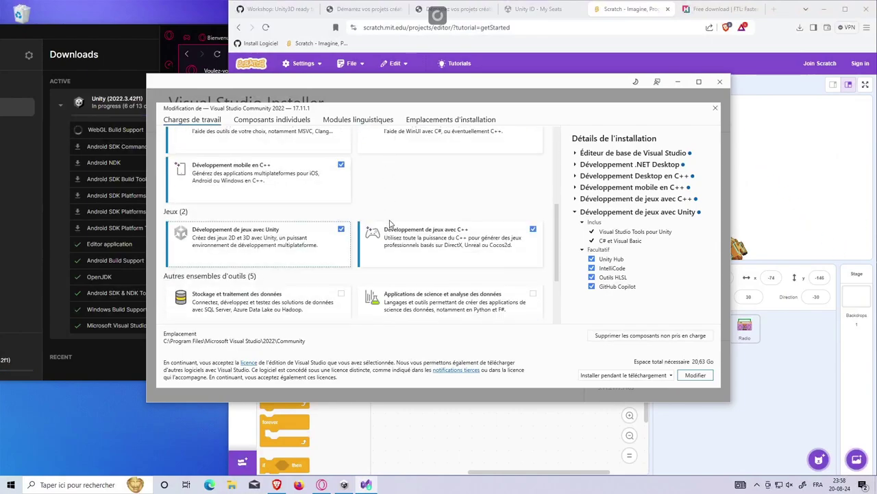
scroll(449, 236, "down", 1)
scroll(454, 251, "down", 1)
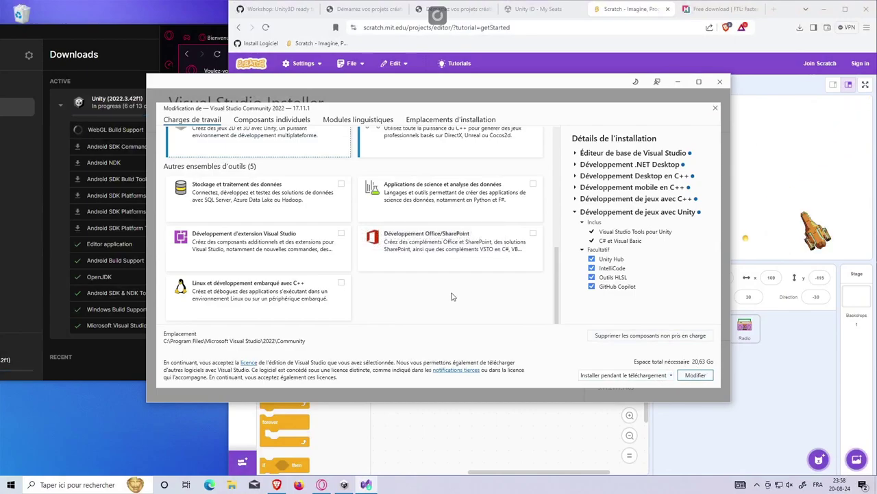
scroll(425, 274, "up", 1)
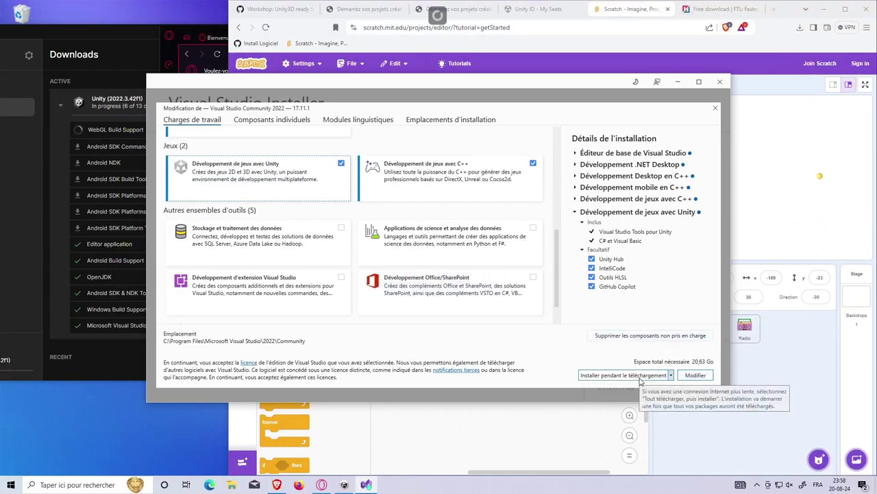
- Keep 'install while downloading' and apply the workload changes with Modifier
left_click(661, 375)
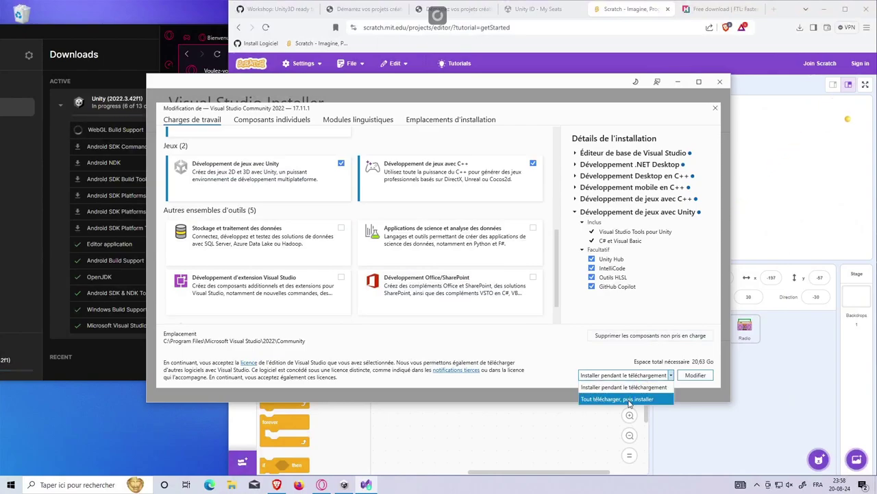
key("Escape")
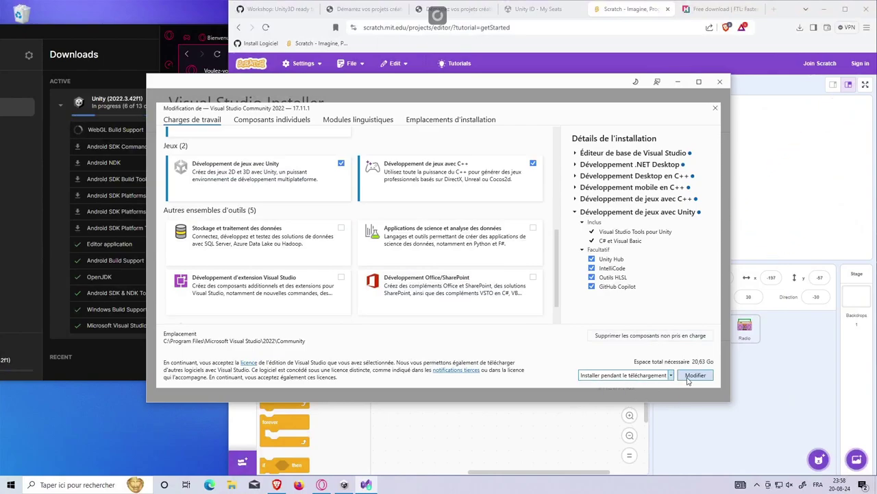
left_click(689, 379)
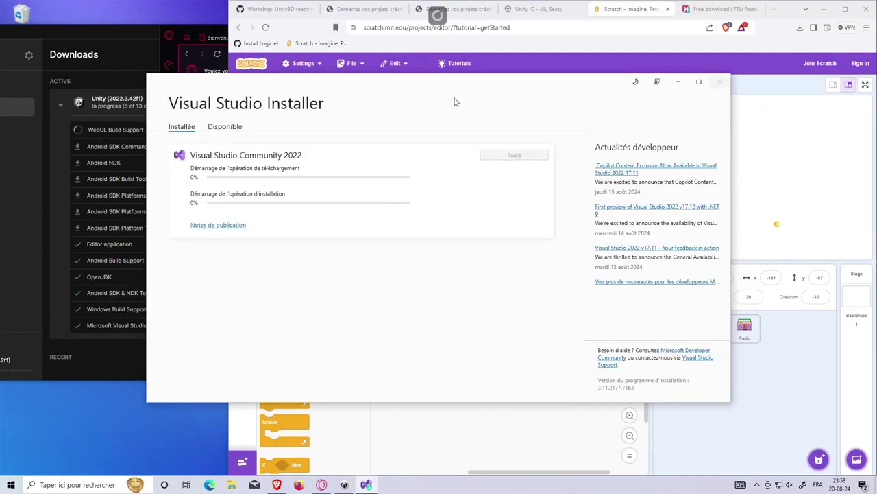
- Shift the installer window aside, glance at Unity Hub, and return to the Scratch editor
left_click_drag(454, 101, 324, 137)
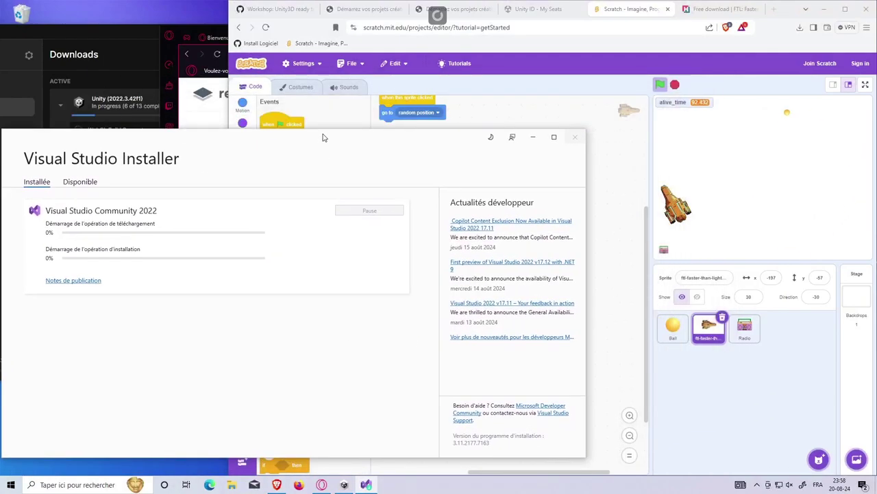
left_click(126, 52)
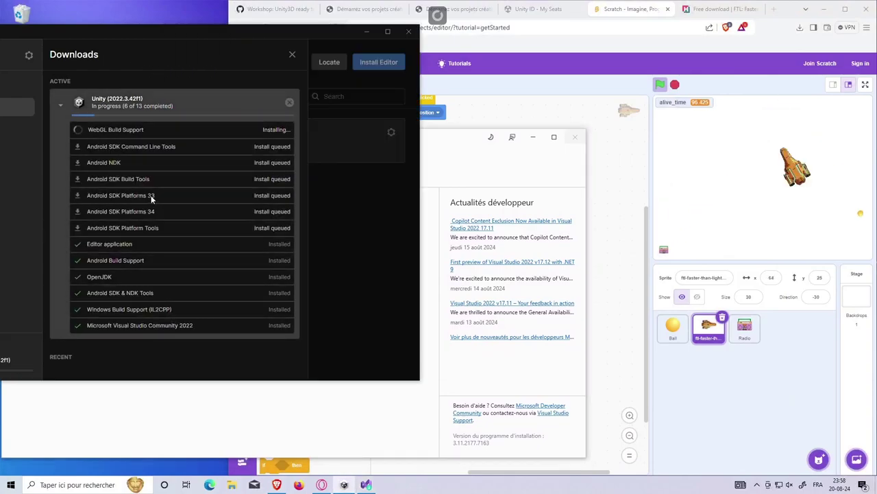
left_click(300, 399)
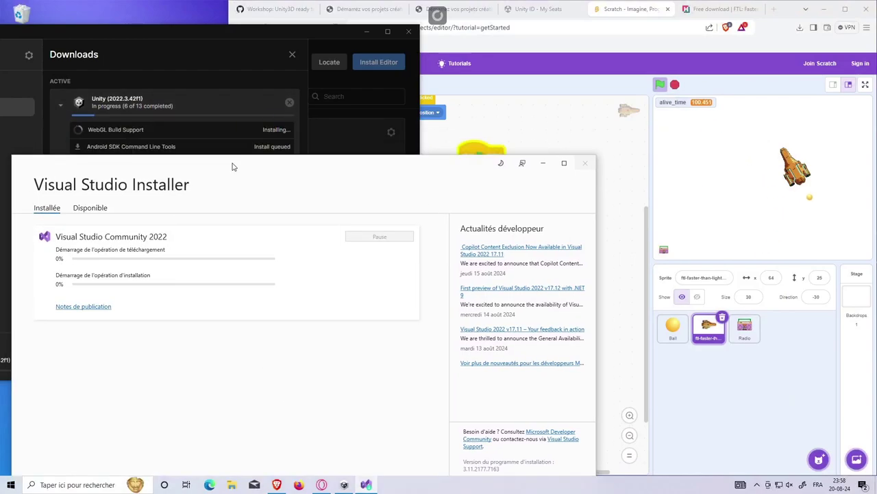
left_click_drag(221, 141, 227, 149)
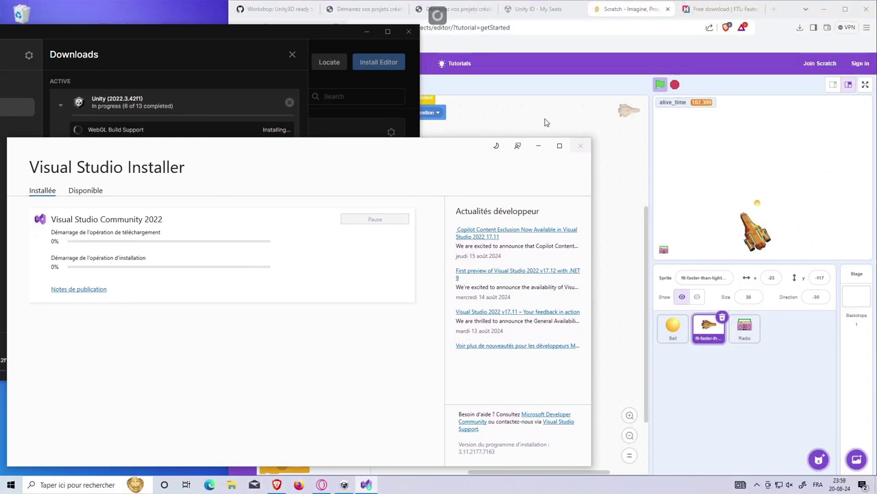
left_click(547, 122)
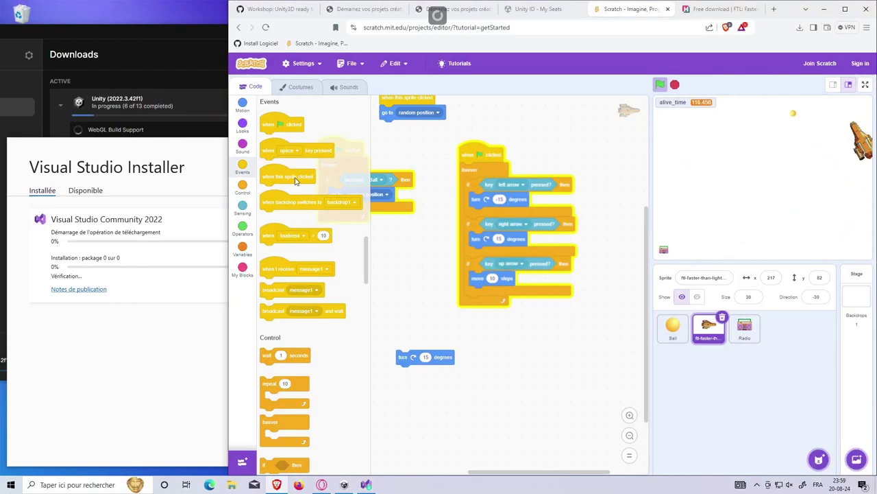
- Add a broadcast of a new PlayerHit message under 'go to random position' in the ship's touching-Ball check
left_click(244, 194)
left_click(242, 206)
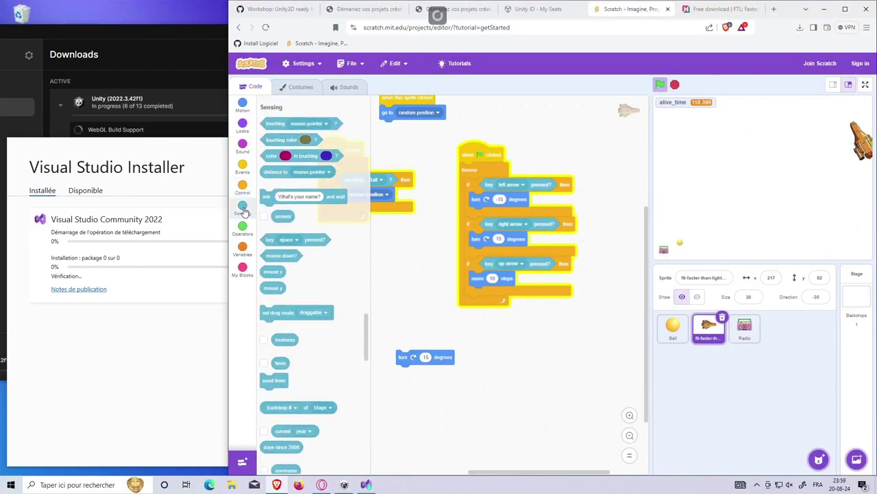
left_click(245, 170)
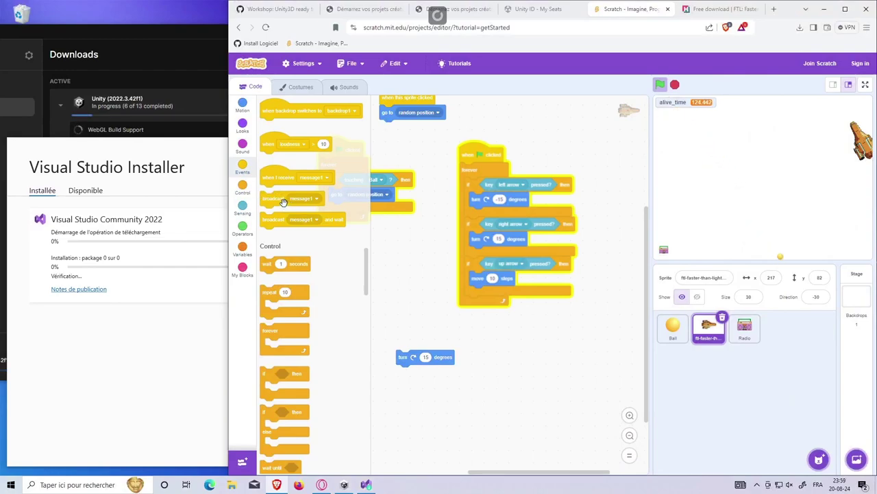
left_click_drag(276, 199, 497, 345)
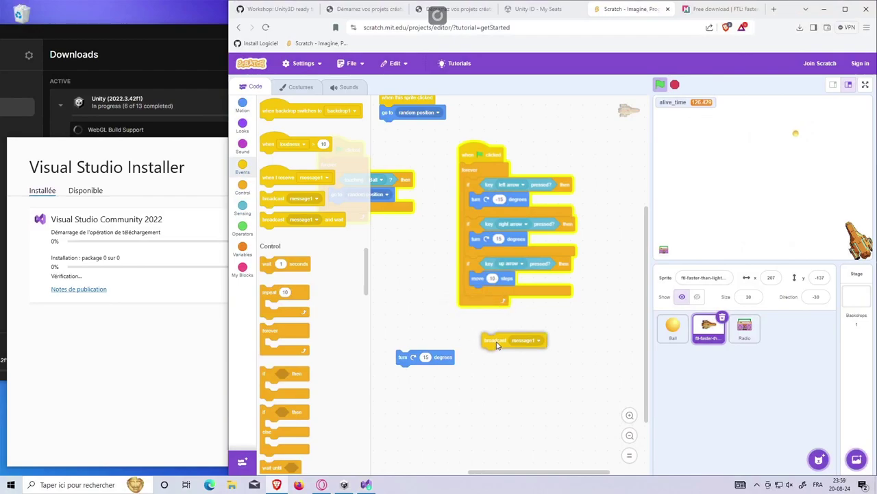
left_click_drag(411, 280, 505, 300)
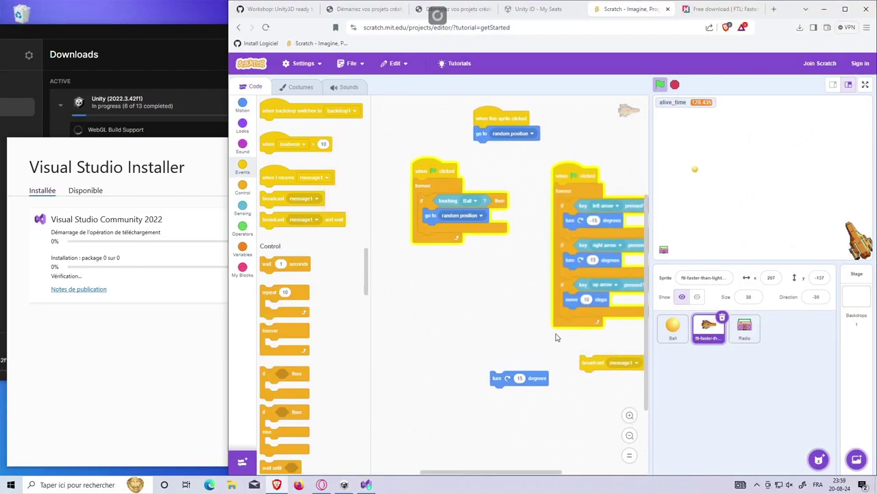
left_click_drag(588, 362, 437, 235)
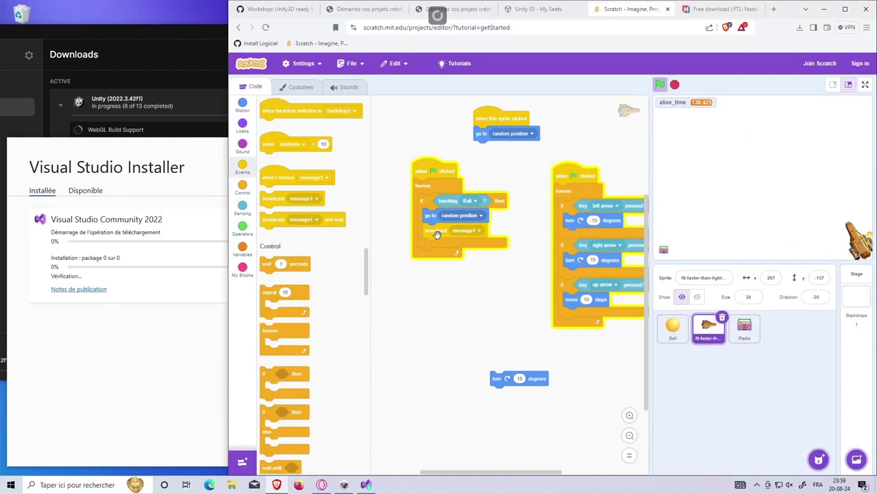
left_click(470, 231)
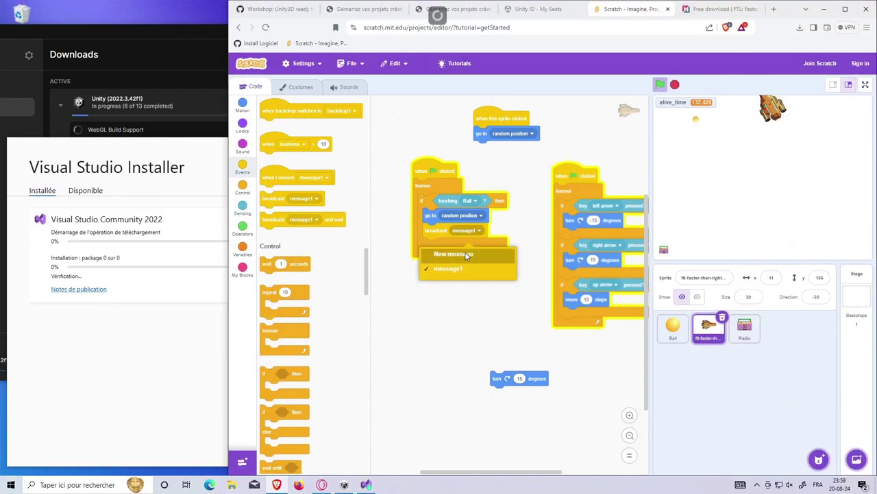
left_click(466, 255)
type("PlayerHit")
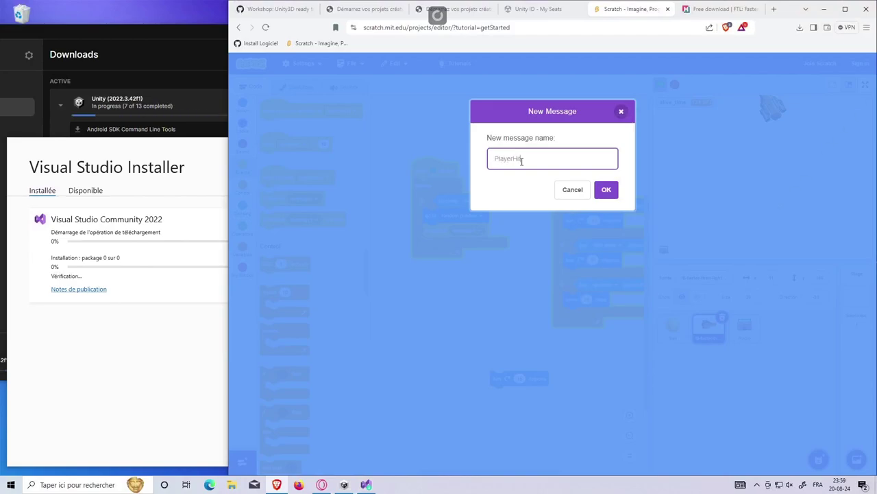
left_click(604, 190)
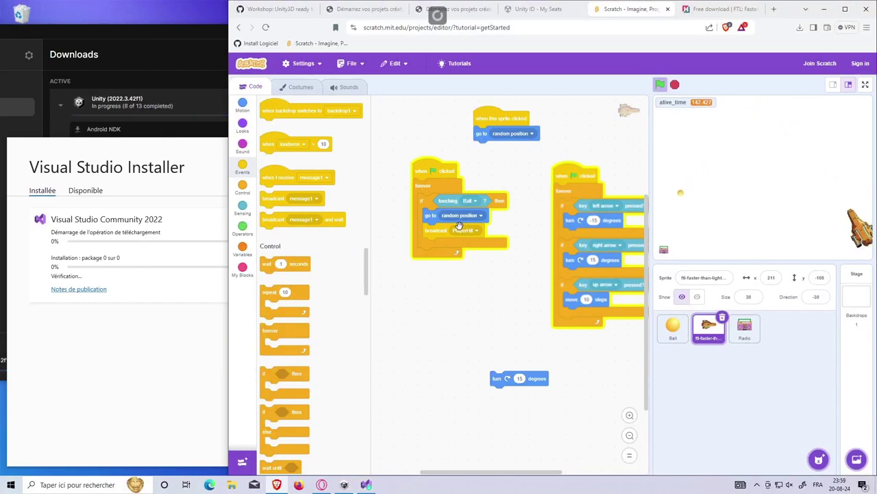
scroll(496, 320, "right", 2)
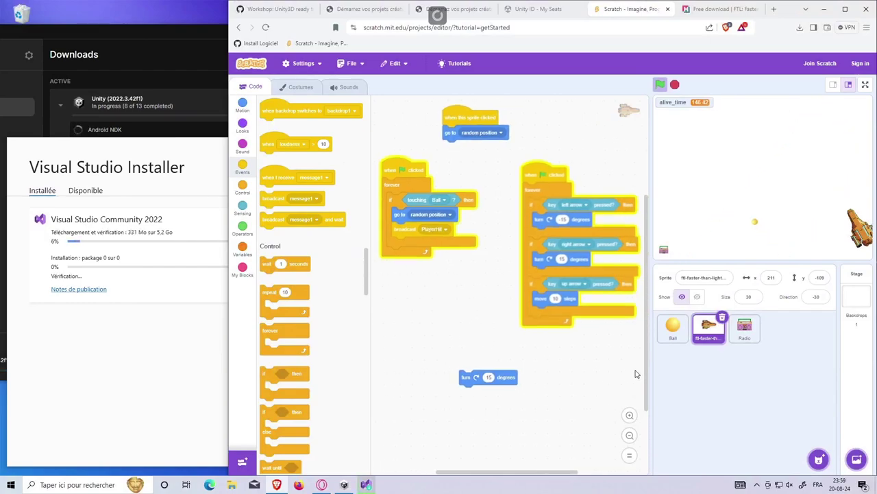
- Add a 'when I receive PlayerHit' hat block to the Radio sprite's scripts
left_click(743, 333)
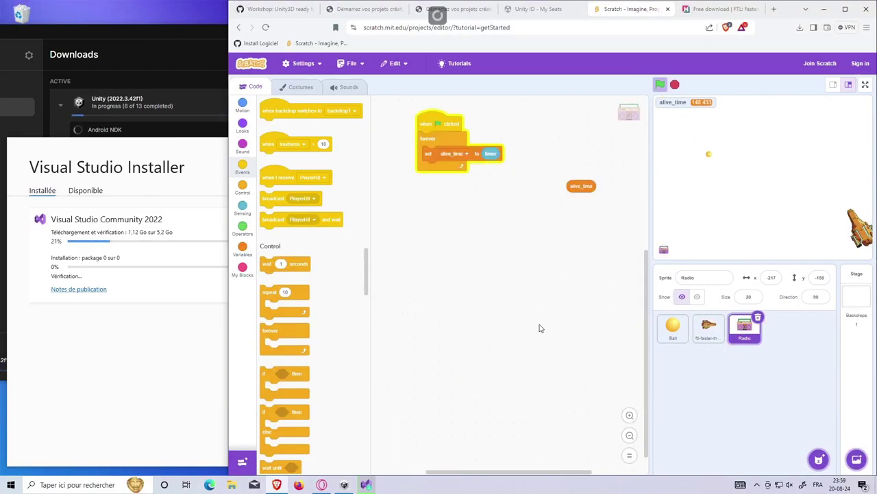
left_click(718, 334)
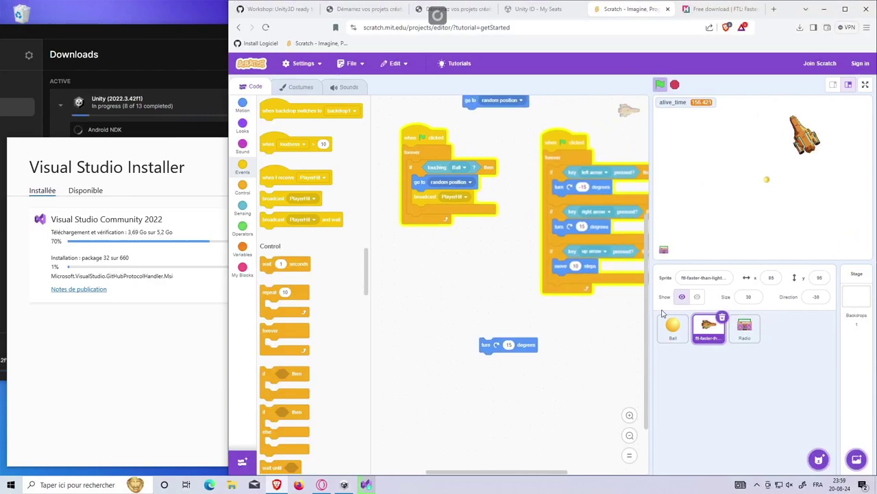
left_click(745, 328)
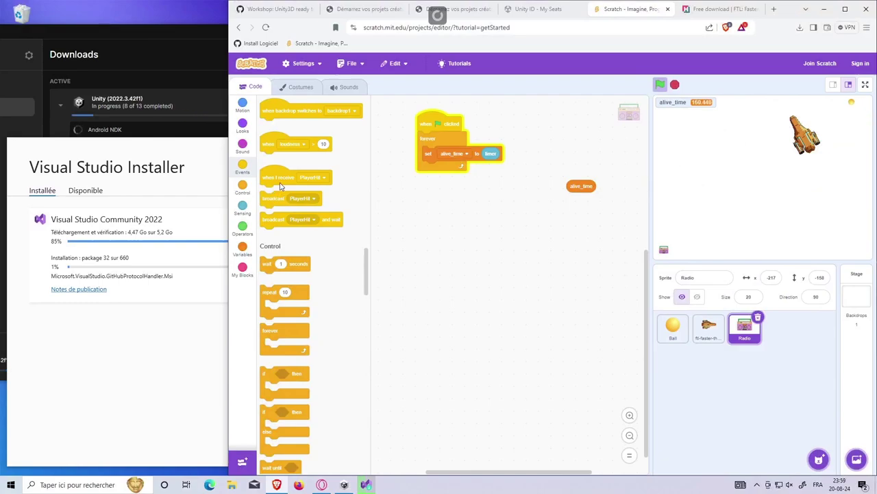
left_click_drag(280, 186, 463, 232)
left_click(508, 224)
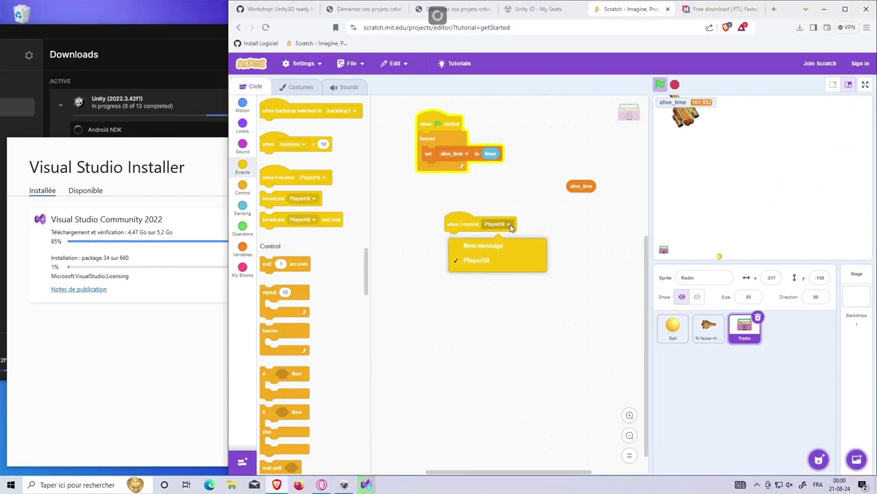
left_click(501, 267)
left_click_drag(477, 221, 453, 209)
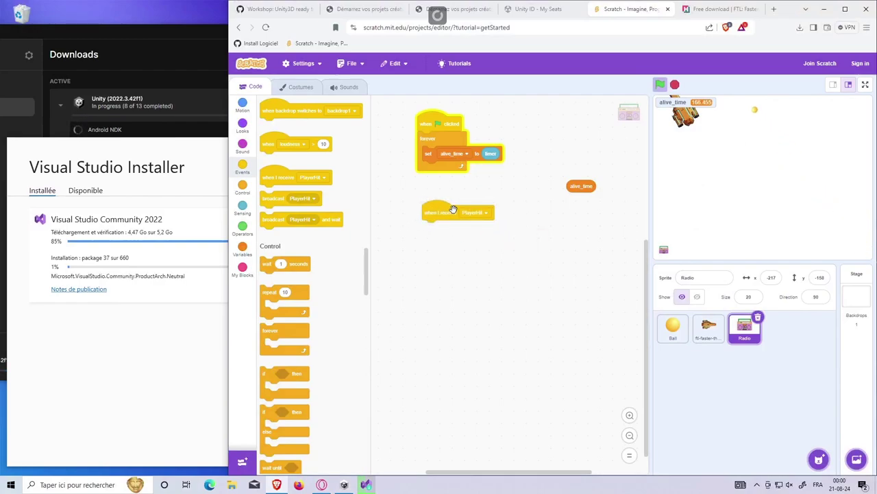
- Attach Sensing's 'reset timer' under the PlayerHit receiver
left_click(242, 206)
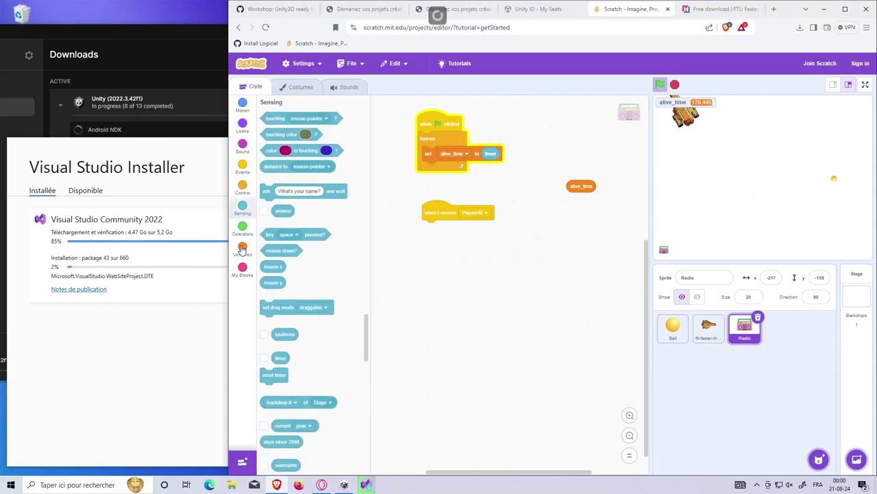
scroll(305, 316, "down", 3)
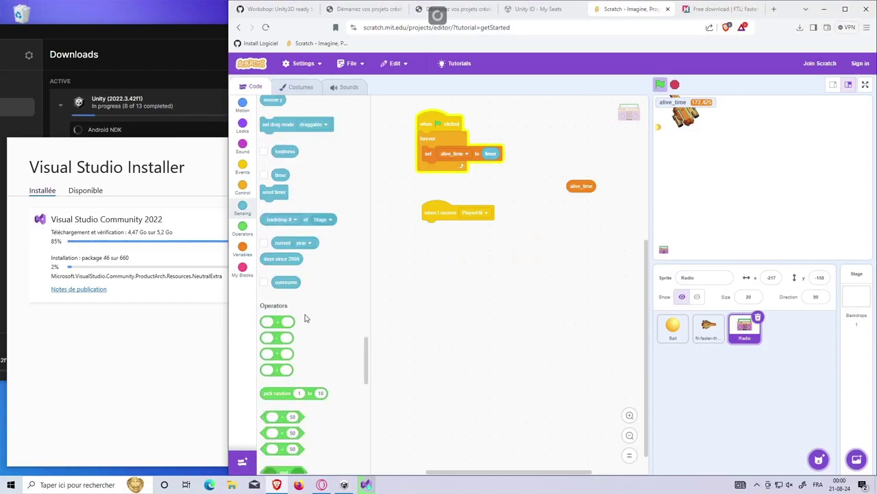
scroll(306, 315, "down", 2)
scroll(307, 317, "up", 2)
scroll(306, 317, "up", 2)
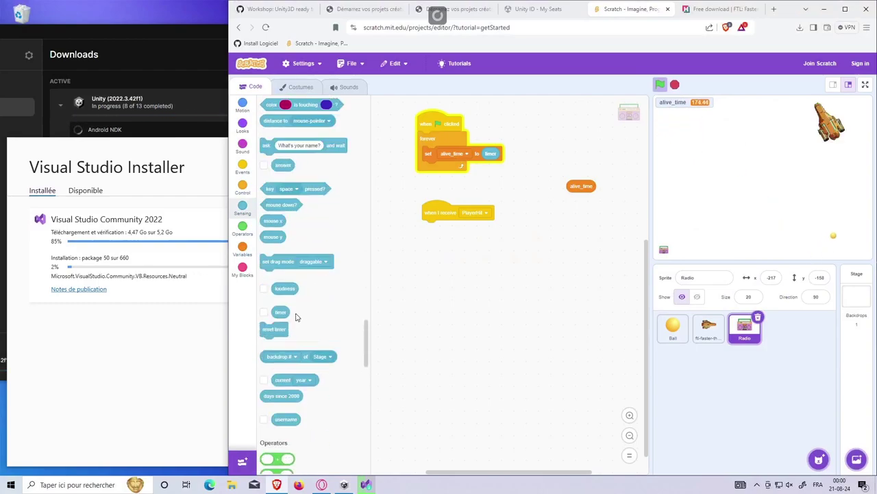
scroll(307, 294, "up", 1)
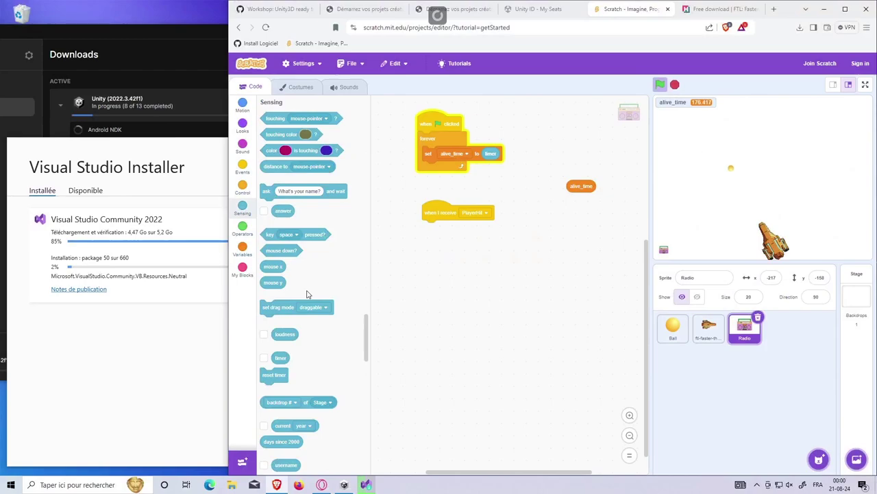
scroll(322, 282, "down", 1)
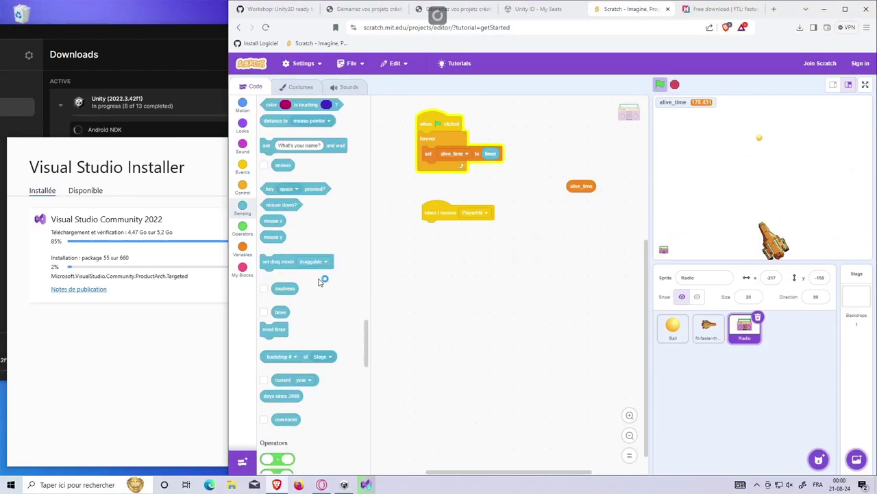
left_click_drag(269, 329, 430, 227)
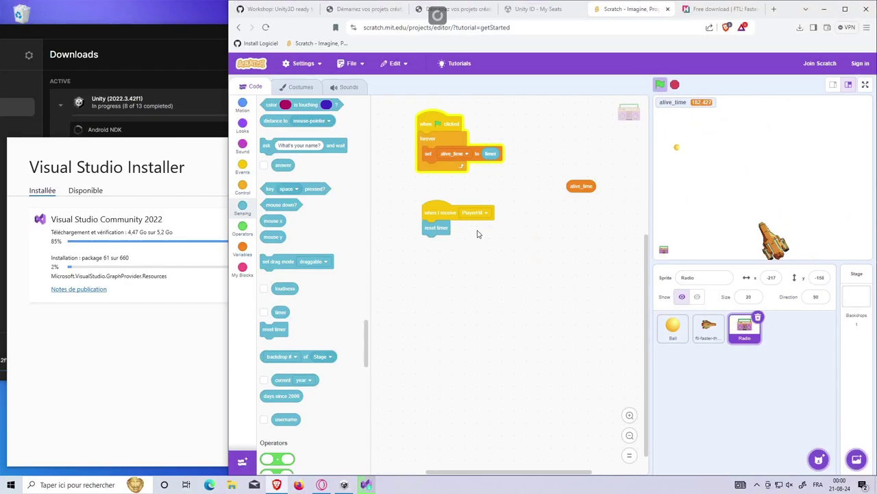
- Run the game to test the timer reset, then stop it
left_click(660, 84)
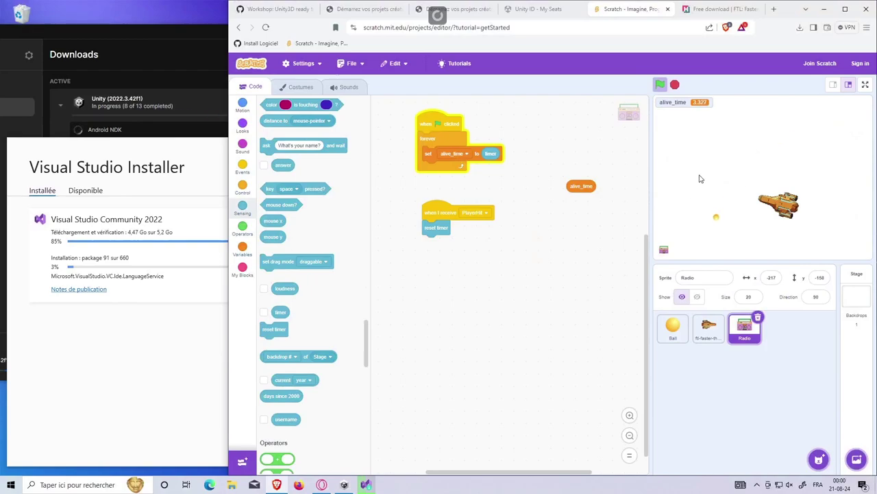
left_click(674, 84)
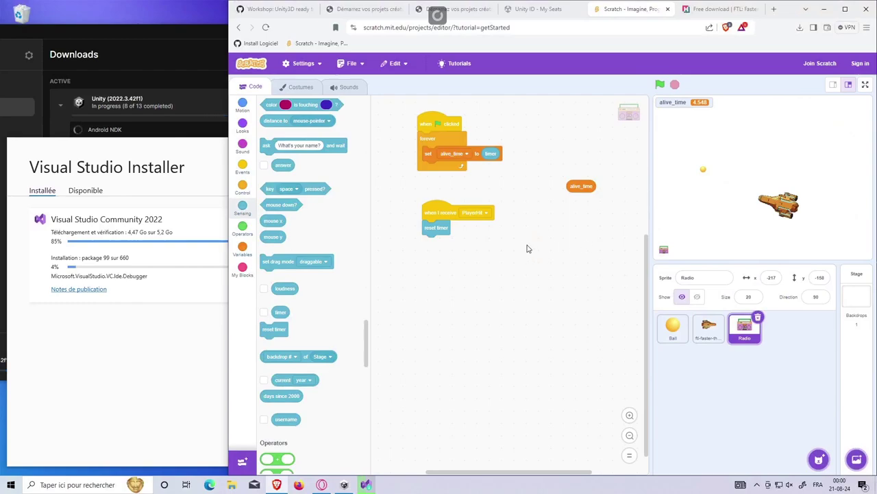
left_click(245, 194)
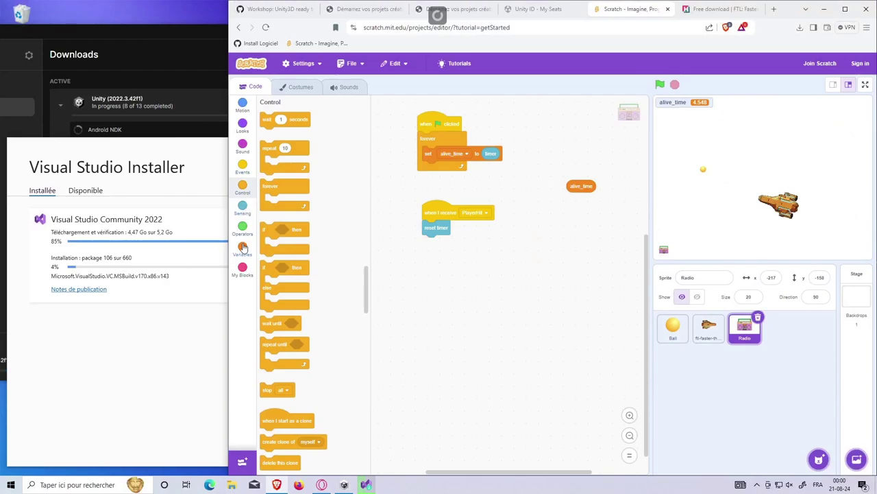
- Create a best_score variable for all sprites
left_click(243, 246)
left_click(304, 121)
type("best")
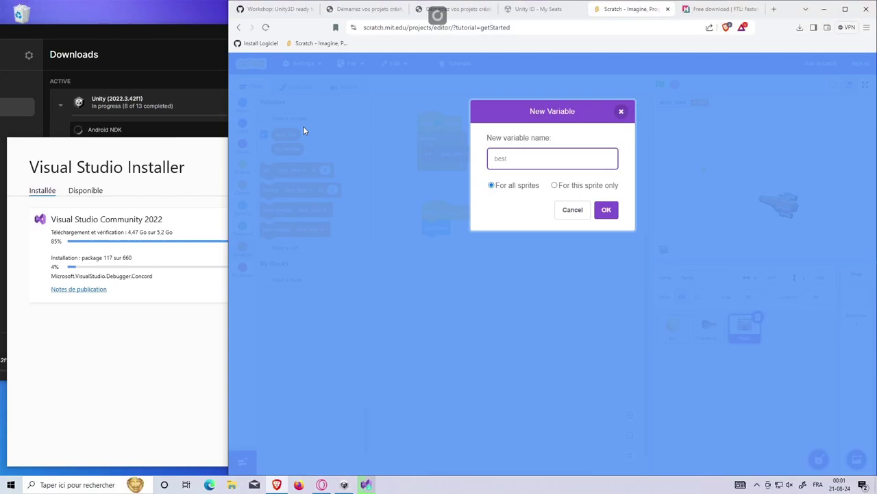
type("_score")
left_click(607, 210)
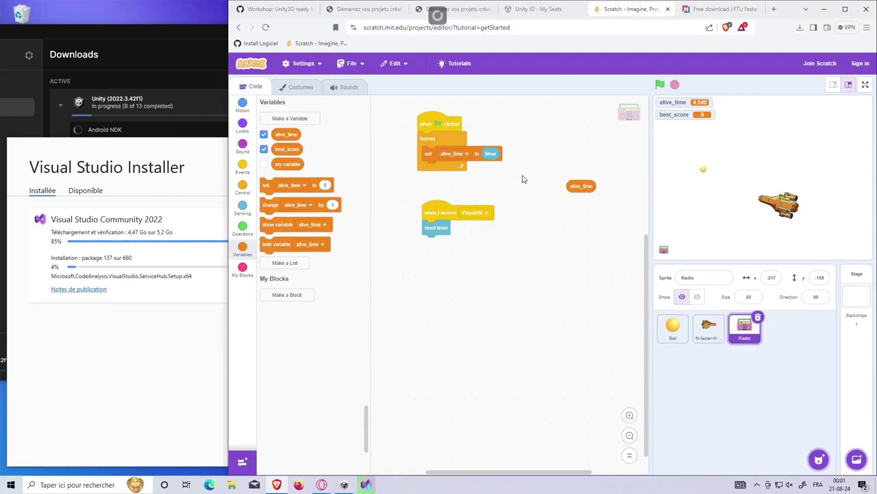
- Add an 'if alive_time > best_score' block inside the Radio's forever loop
left_click(249, 171)
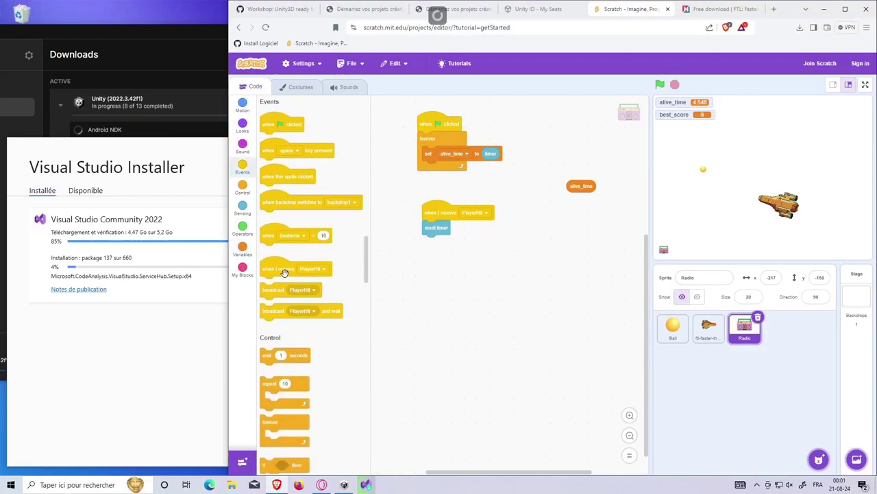
scroll(293, 322, "down", 2)
left_click_drag(287, 321, 431, 171)
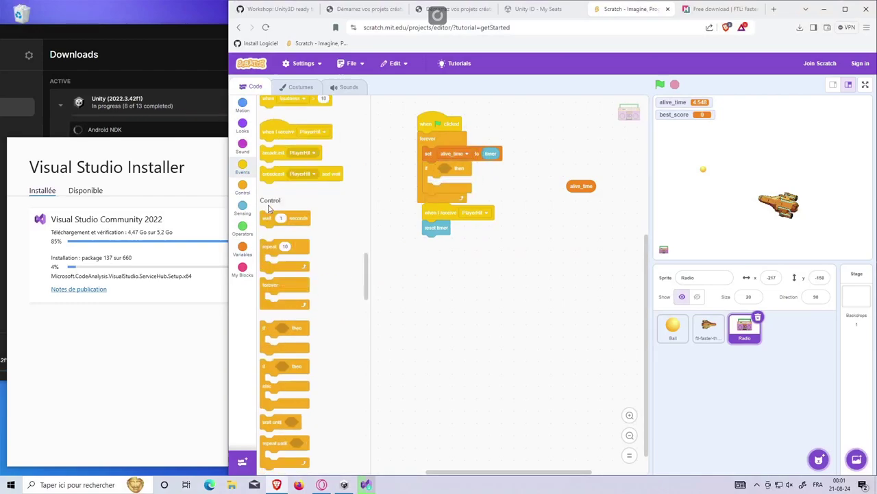
left_click(251, 230)
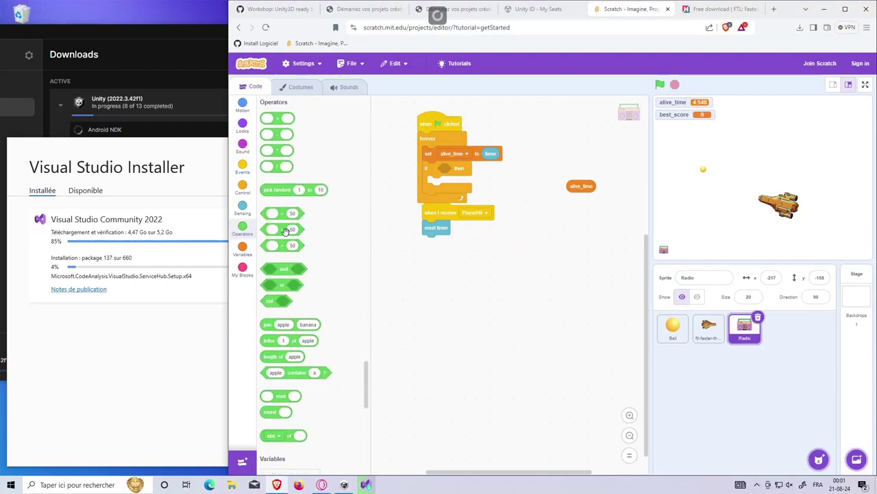
left_click_drag(270, 213, 449, 172)
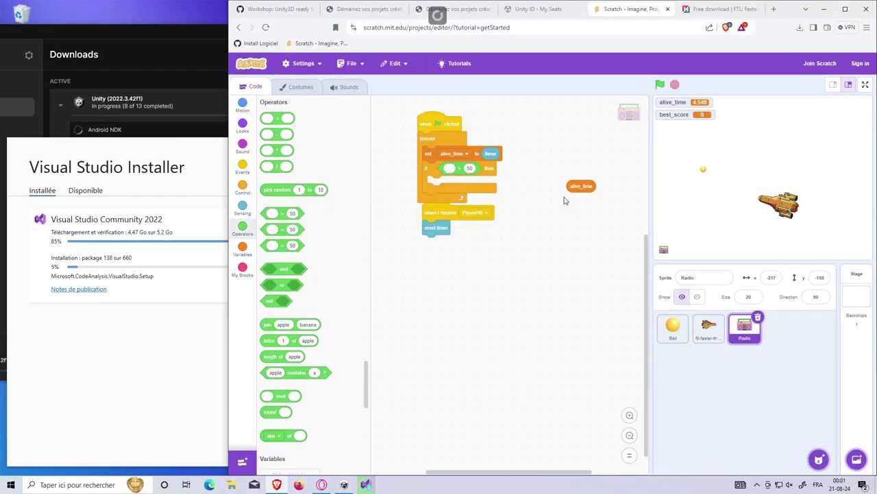
left_click_drag(580, 186, 483, 174)
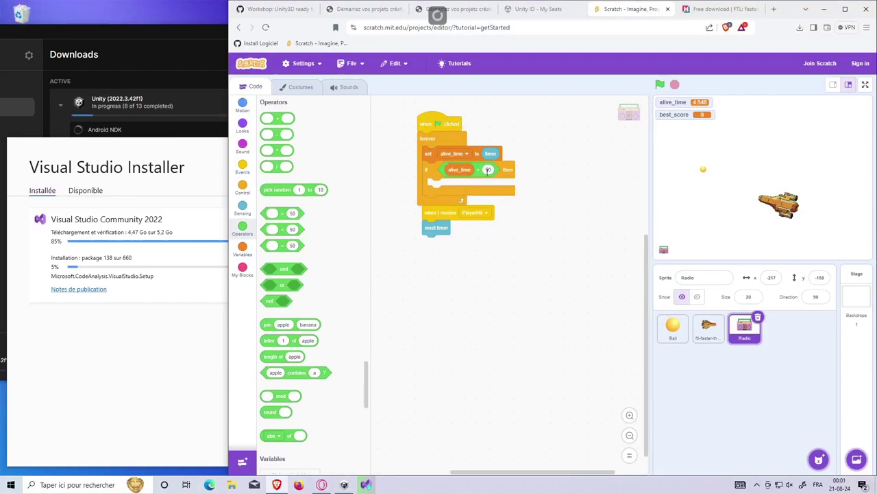
left_click(243, 248)
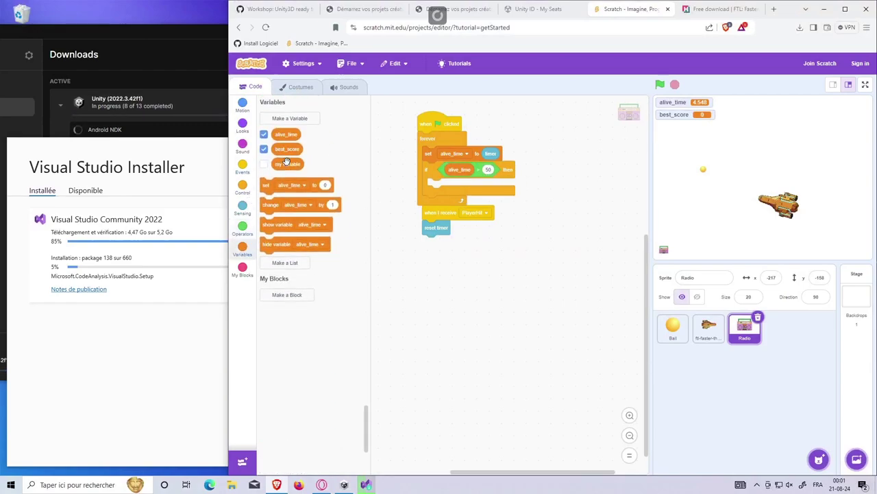
mouse_move(287, 149)
left_mouse_down()
mouse_move(584, 213)
mouse_move(501, 174)
left_mouse_up()
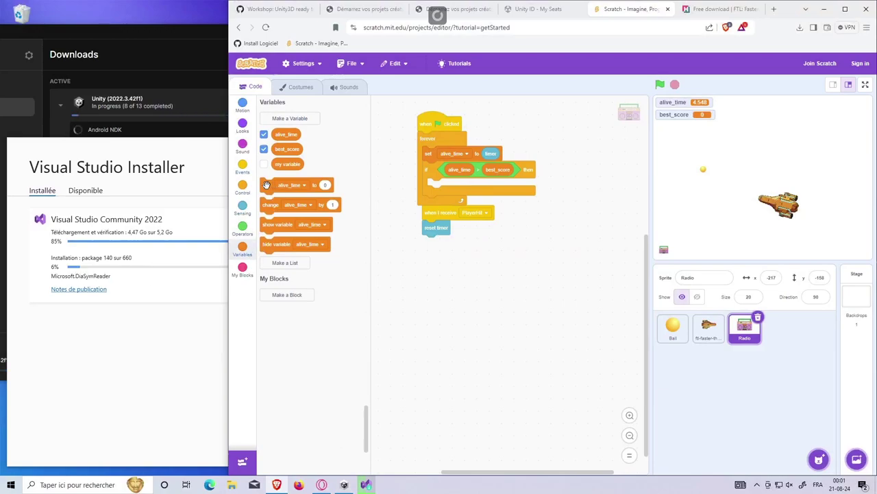
- Inside the if, set best_score to alive_time
left_click_drag(280, 189, 467, 192)
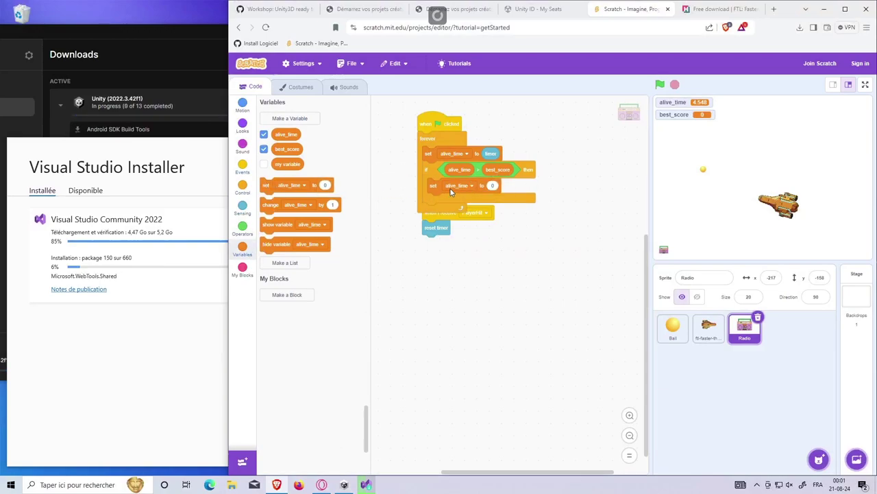
left_click(469, 186)
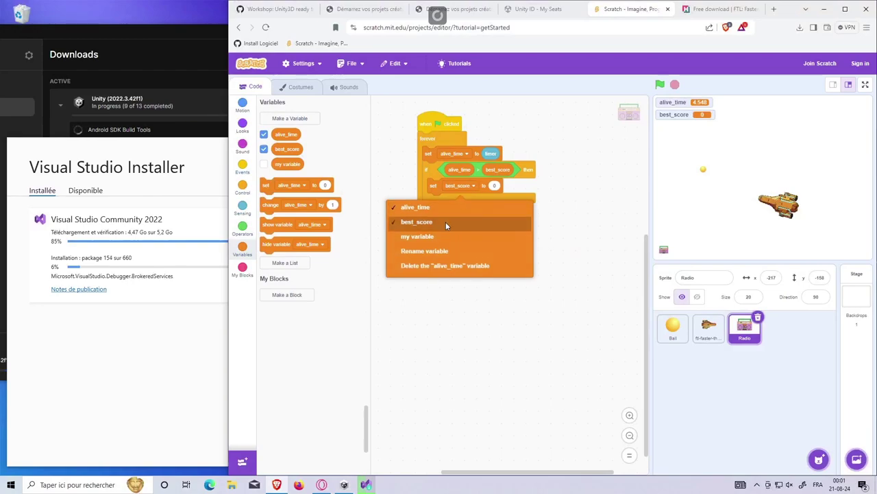
left_click(446, 221)
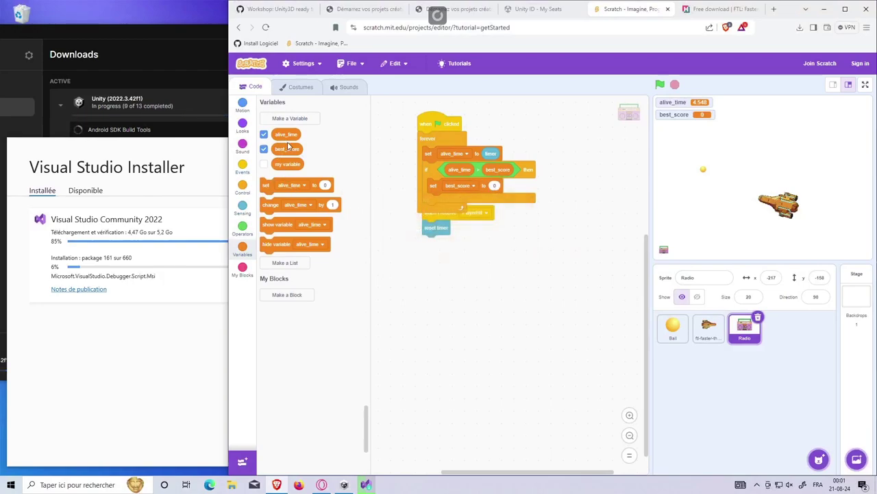
left_click_drag(286, 135, 495, 186)
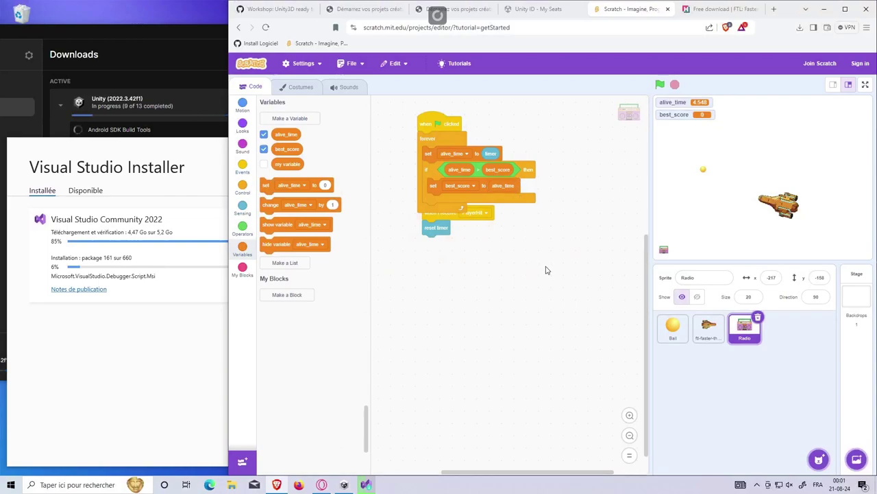
- Run the game until best_score reaches 13.498, stop it, and select the Ball sprite
left_click(660, 85)
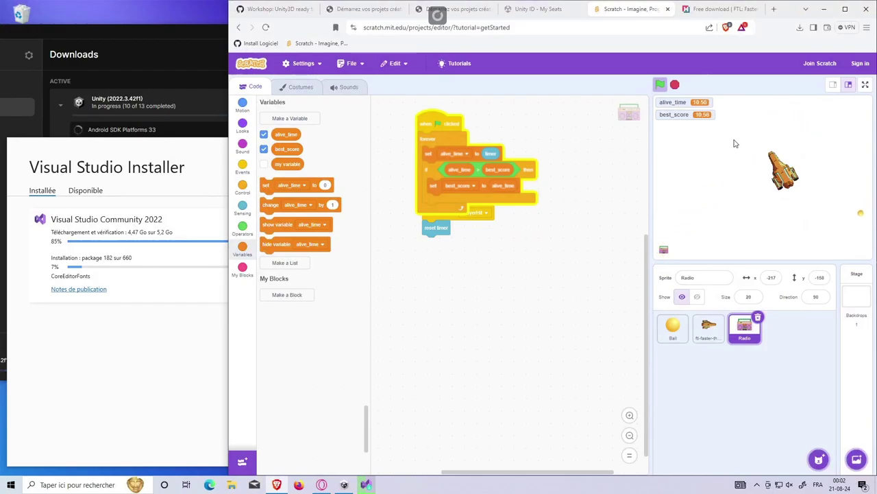
left_click(676, 85)
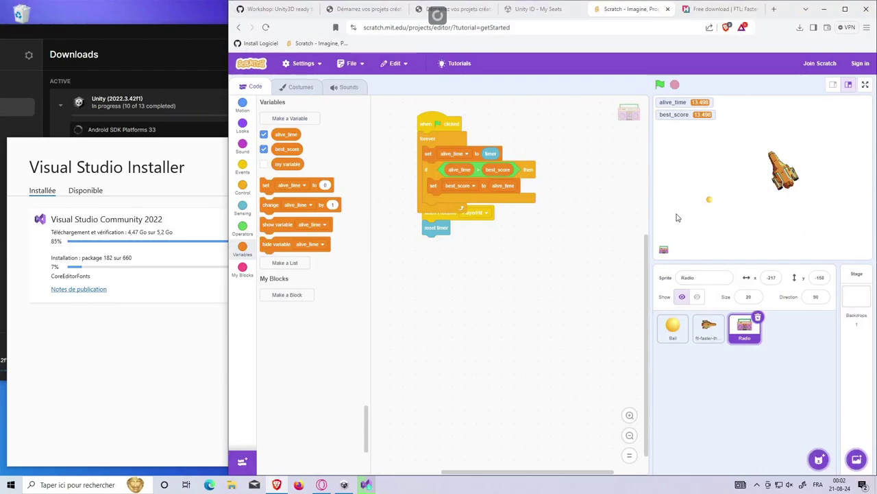
left_click(673, 328)
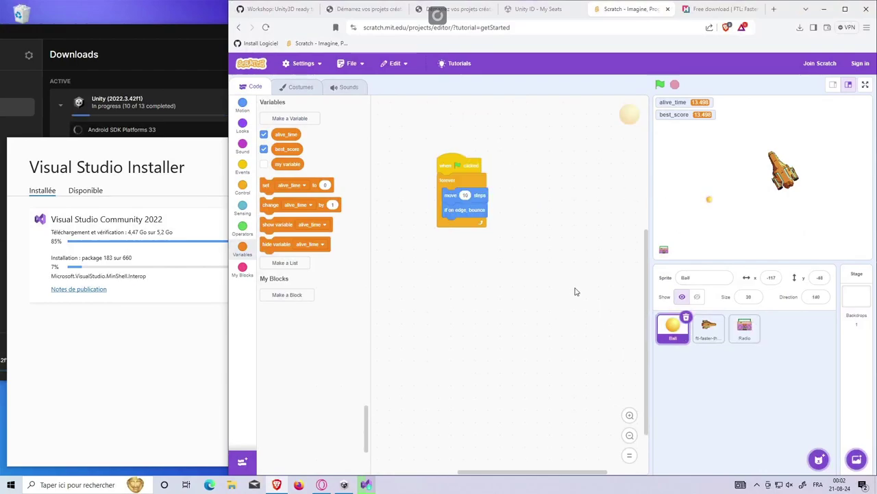
left_click_drag(574, 294, 525, 296)
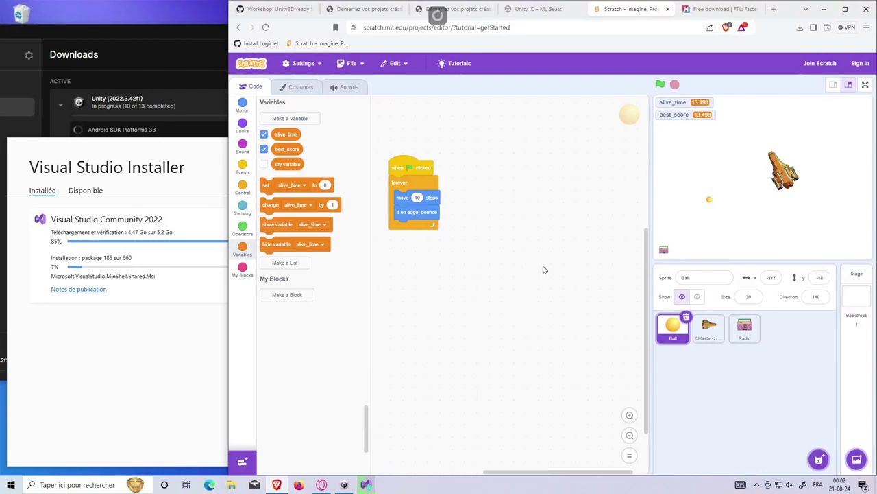
left_click_drag(543, 270, 517, 269)
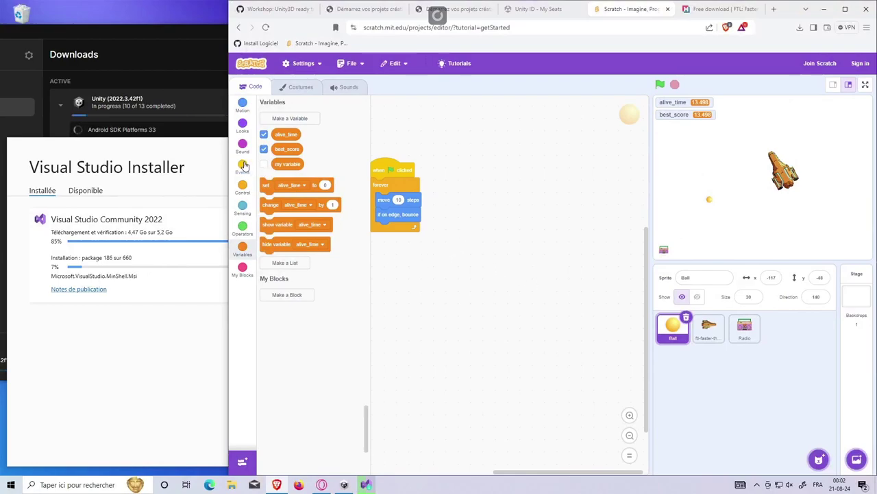
left_click(243, 166)
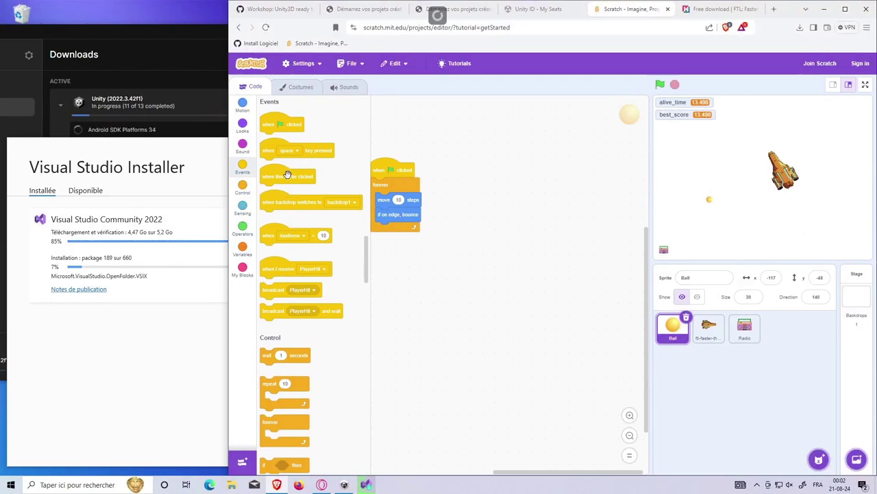
scroll(288, 179, "down", 2)
scroll(288, 189, "down", 3)
scroll(286, 189, "down", 1)
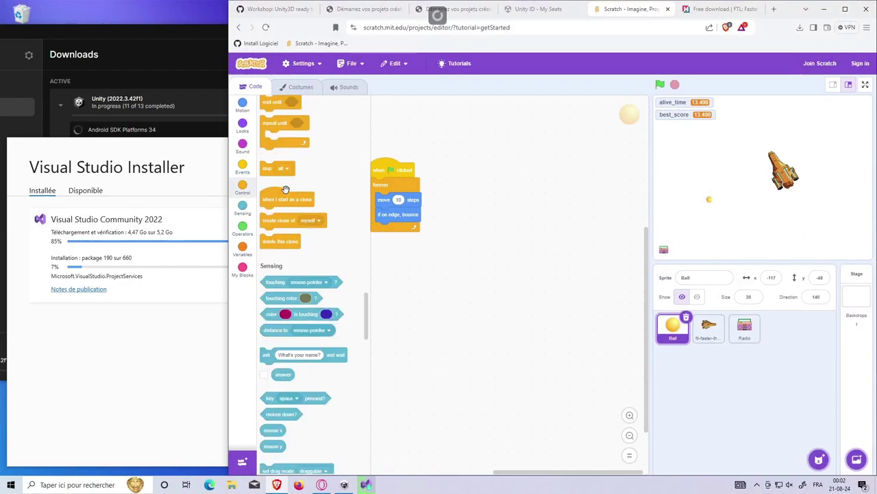
left_click_drag(269, 200, 502, 201)
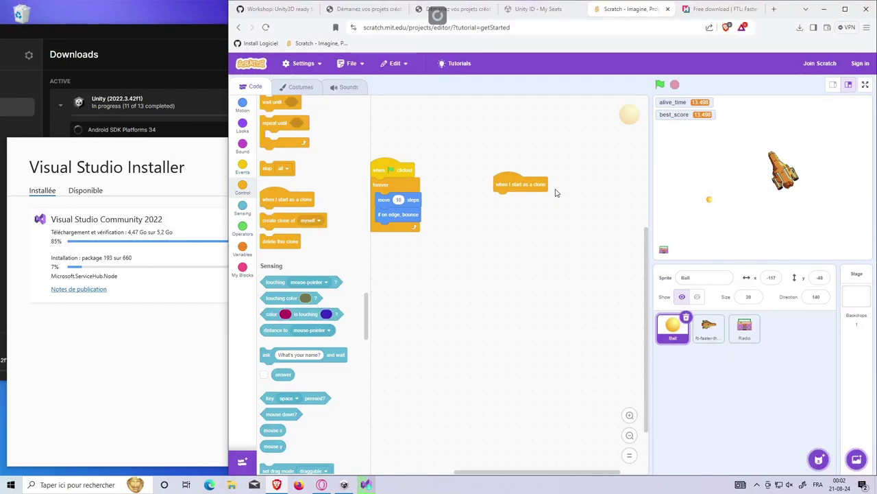
left_click_drag(511, 186, 515, 185)
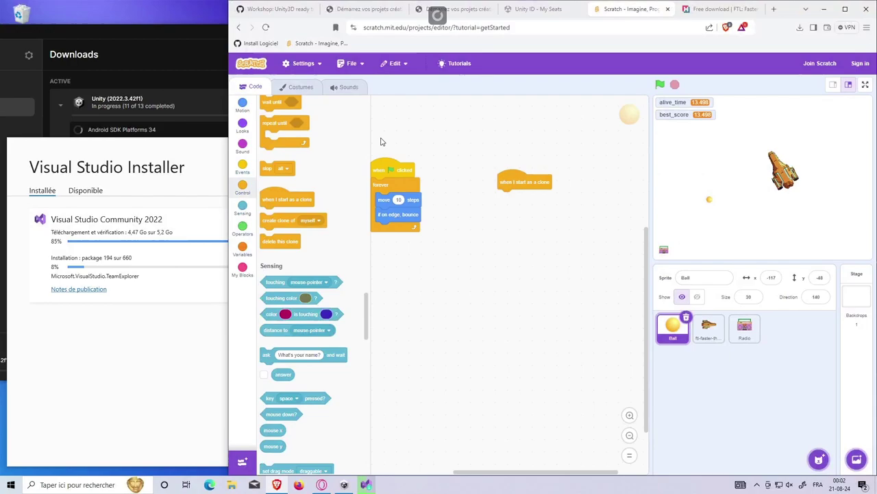
left_click(243, 166)
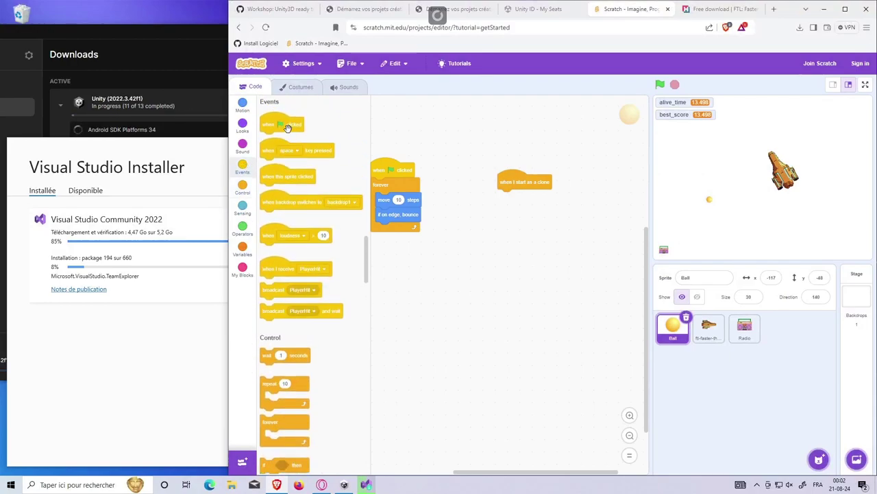
left_click_drag(447, 121, 449, 121)
left_click_drag(534, 170, 576, 168)
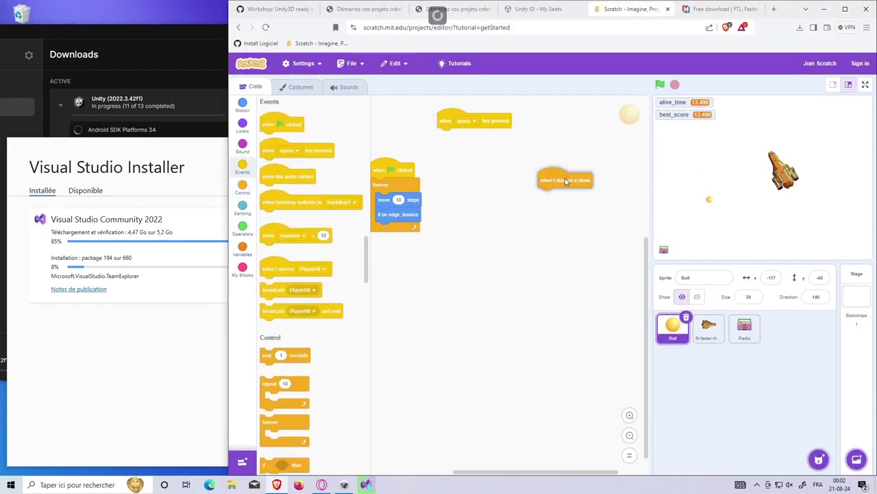
mouse_move(456, 133)
left_mouse_down()
mouse_move(466, 186)
mouse_move(460, 181)
left_mouse_up()
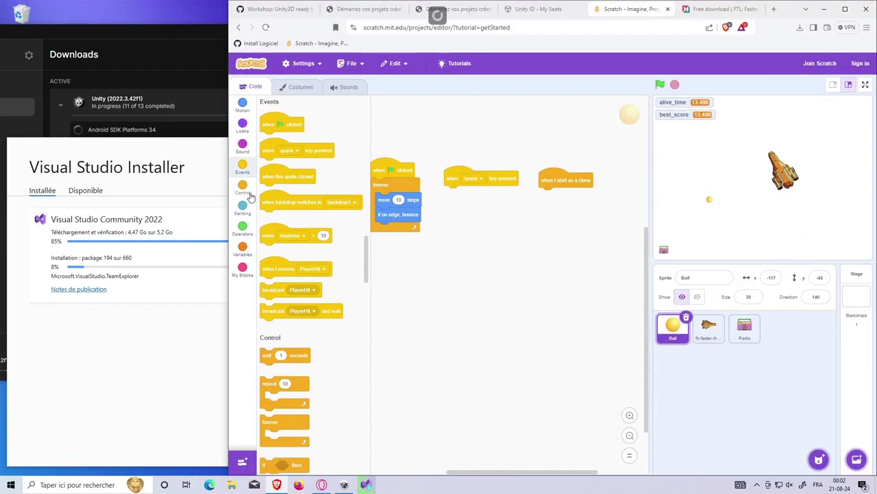
- Attach 'create clone of myself' under the space-key trigger
scroll(271, 260, "down", 2)
scroll(274, 287, "down", 2)
scroll(274, 274, "down", 2)
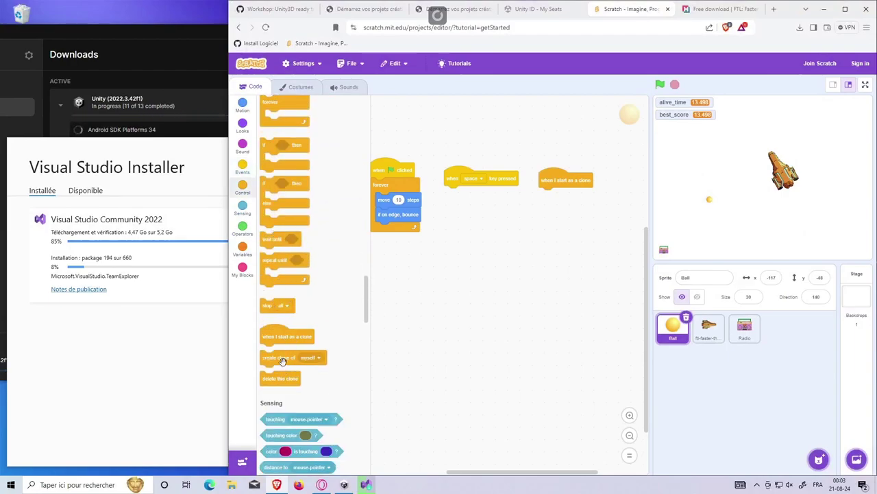
left_click_drag(282, 361, 496, 199)
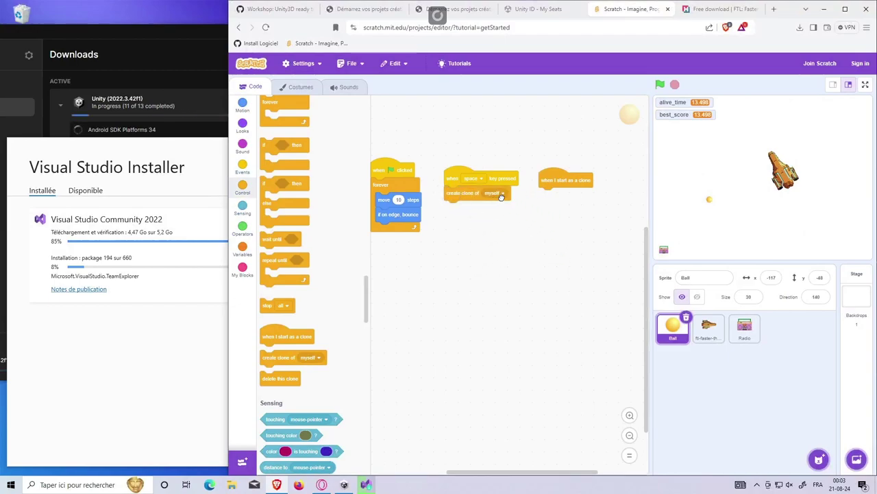
left_click(501, 195)
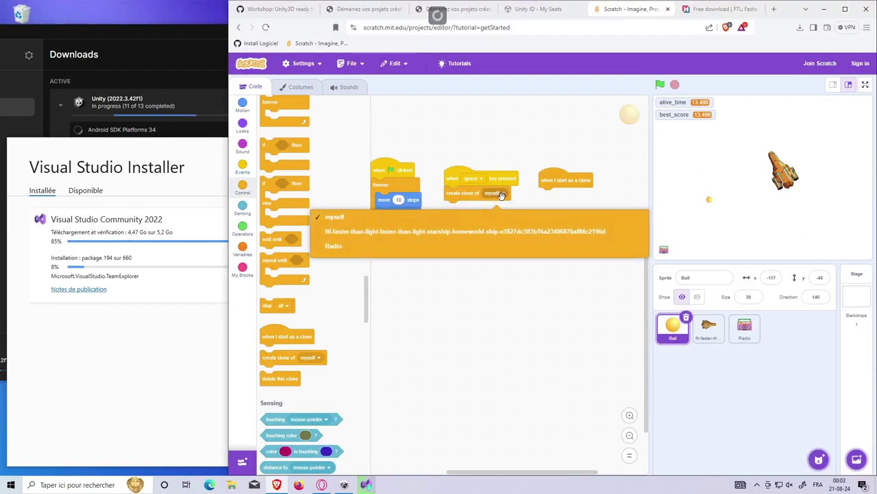
left_click(423, 225)
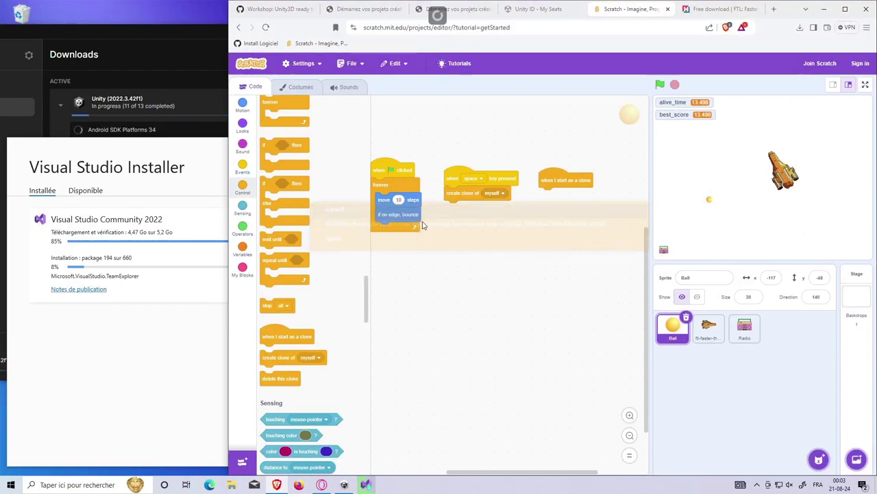
- Run the game, press space to spawn a ball clone, then stop it
left_click(660, 84)
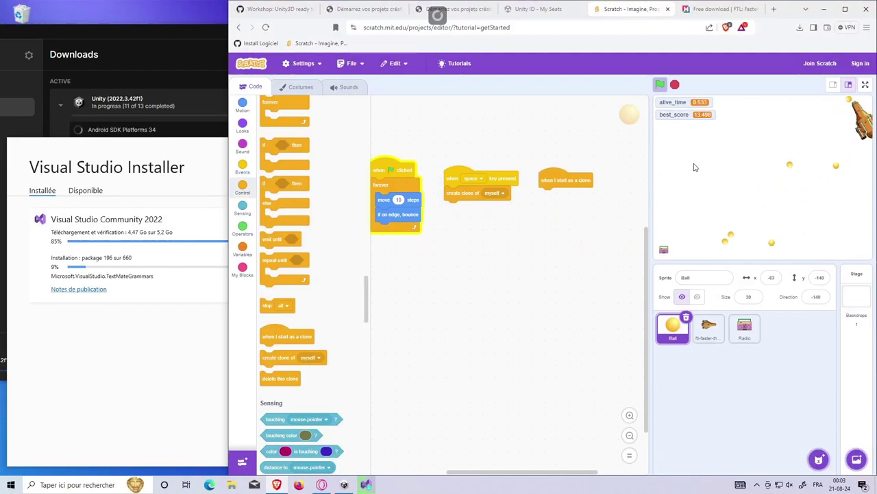
key("space")
left_click(675, 85)
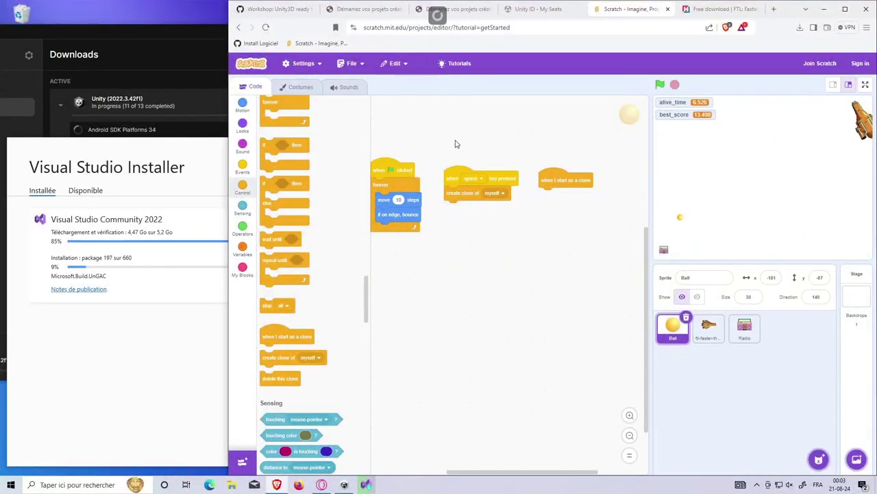
scroll(409, 177, "left", 1)
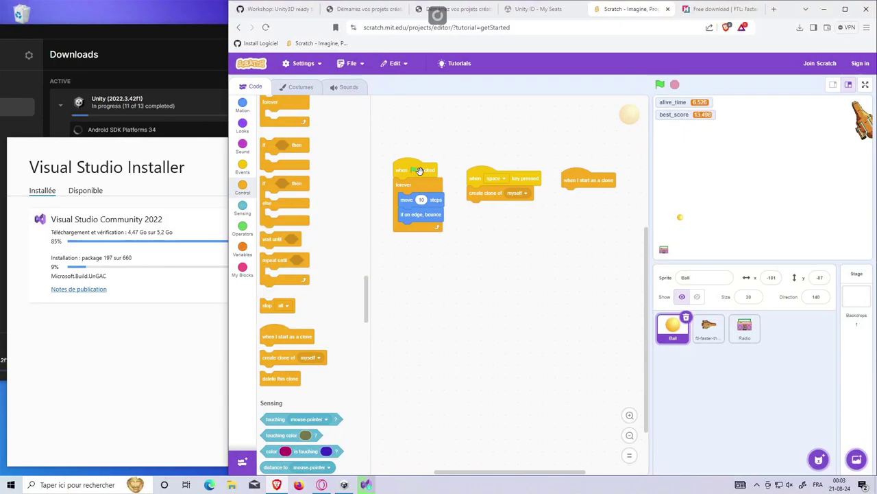
- Move the forever move-10-and-bounce loop from the flag script under 'when I start as a clone'
left_click_drag(411, 189, 419, 227)
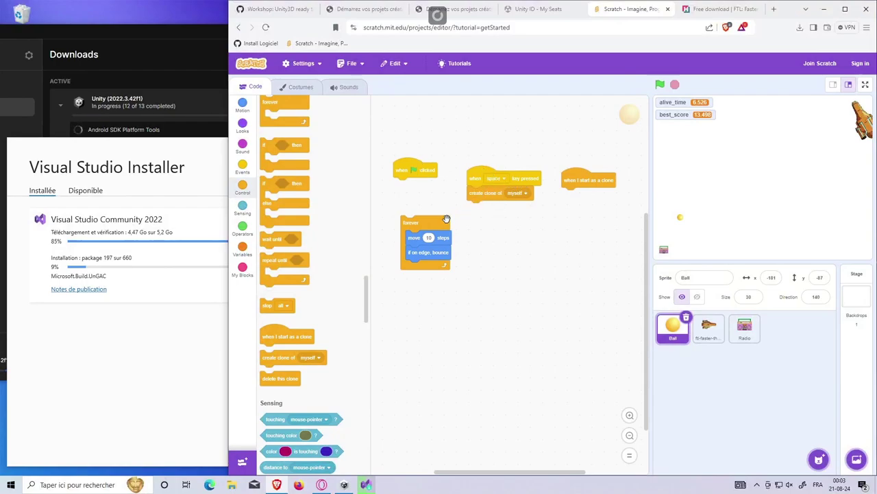
mouse_move(446, 219)
left_mouse_down()
mouse_move(586, 180)
mouse_move(461, 256)
left_mouse_up()
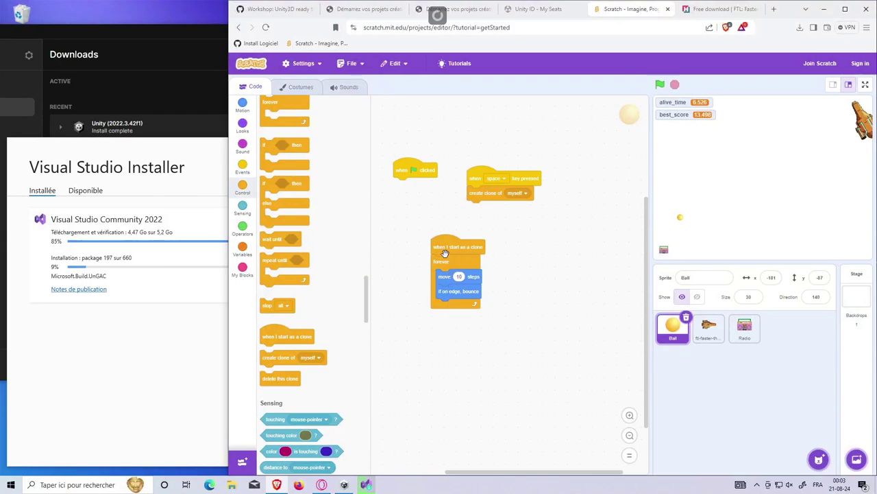
left_click_drag(445, 253, 431, 249)
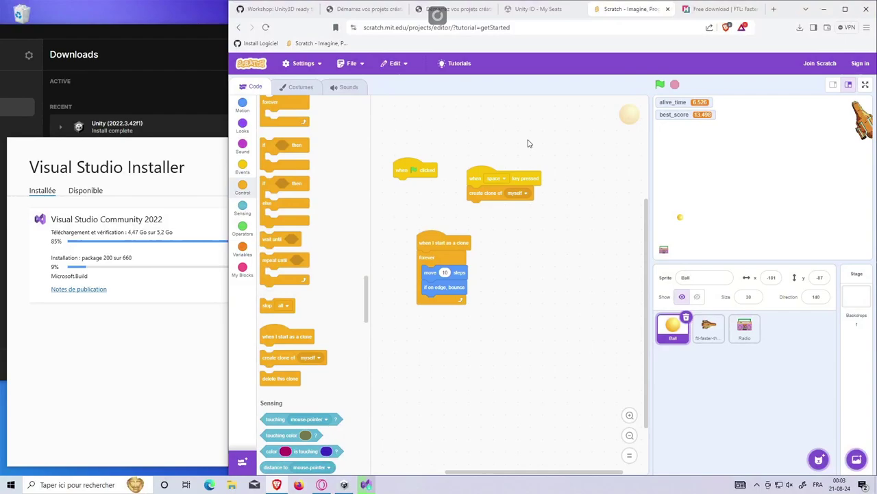
- Run the game and press space twice to spawn moving ball clones, then stop
left_click(659, 85)
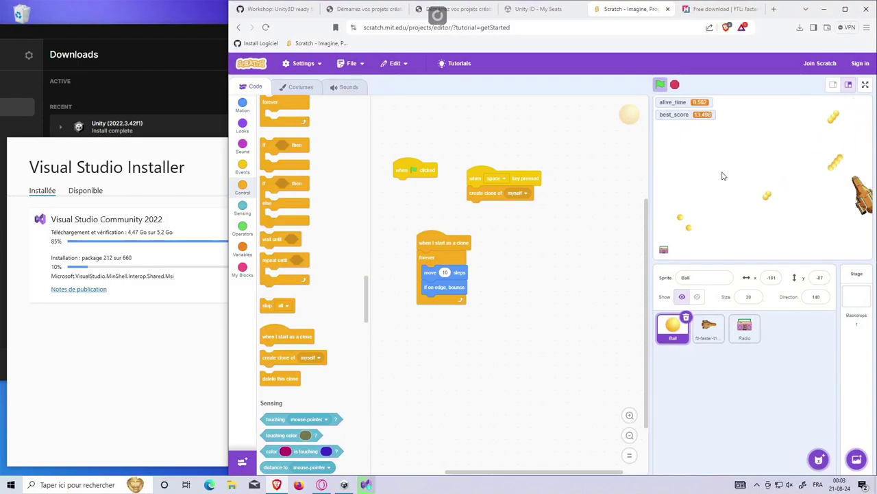
key("space")
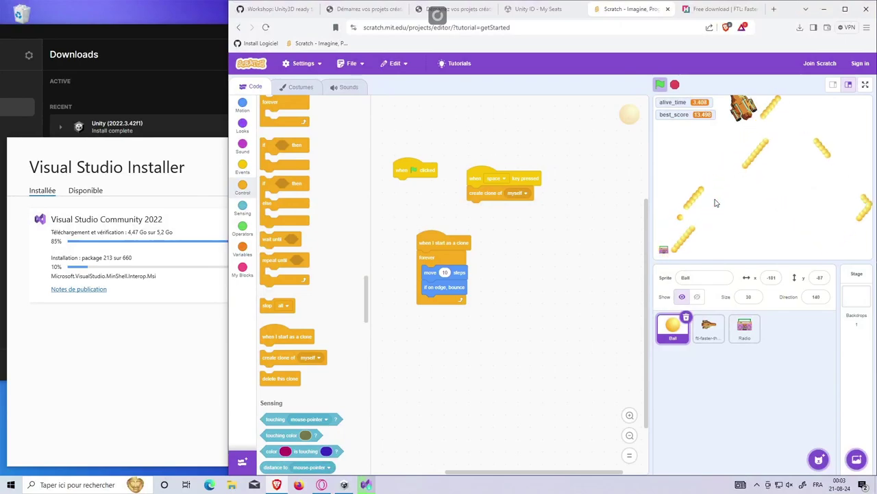
key("space")
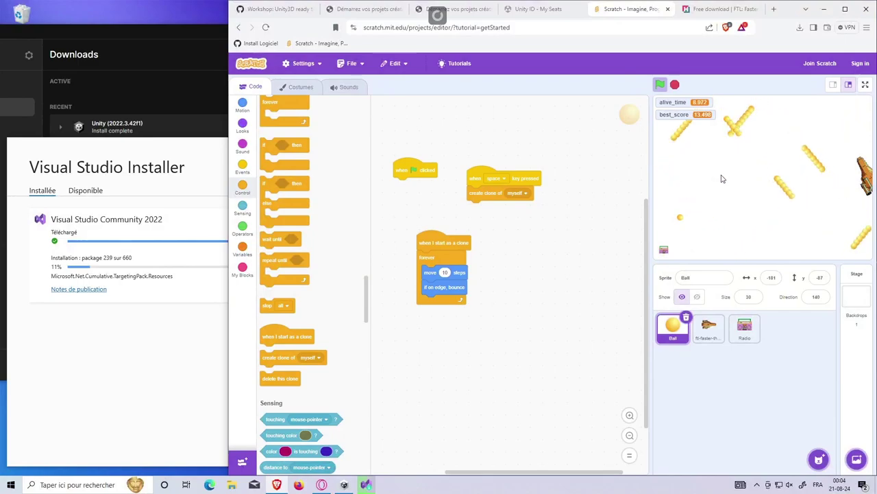
left_click(675, 86)
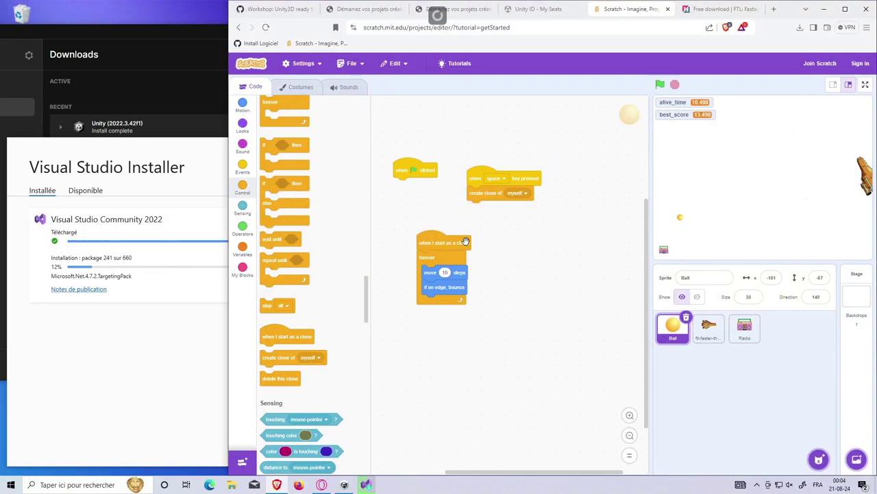
- Add an extra 'when I start as a clone' hat, then delete it
left_click_drag(569, 228, 536, 232)
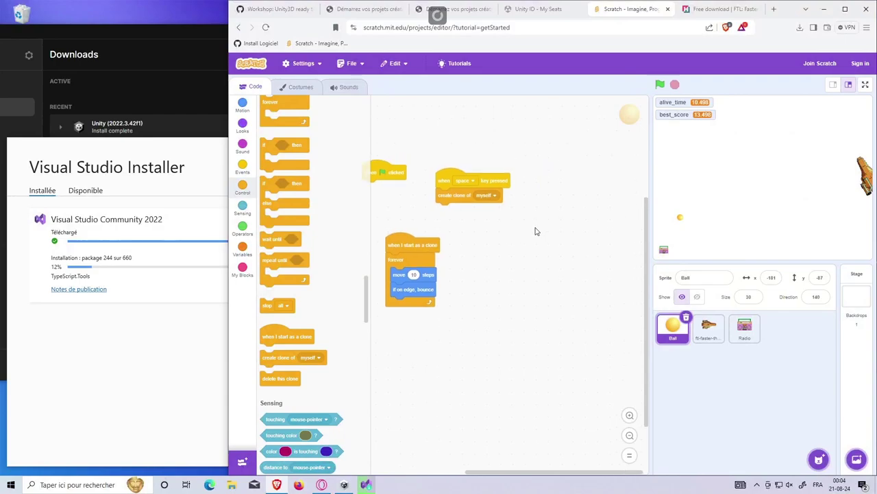
left_click_drag(278, 342, 477, 259)
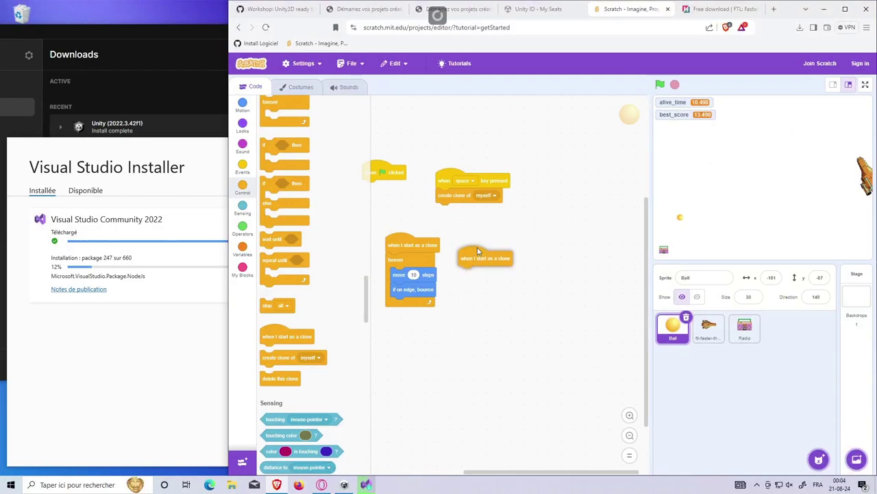
left_click_drag(480, 233, 472, 257)
key("Delete")
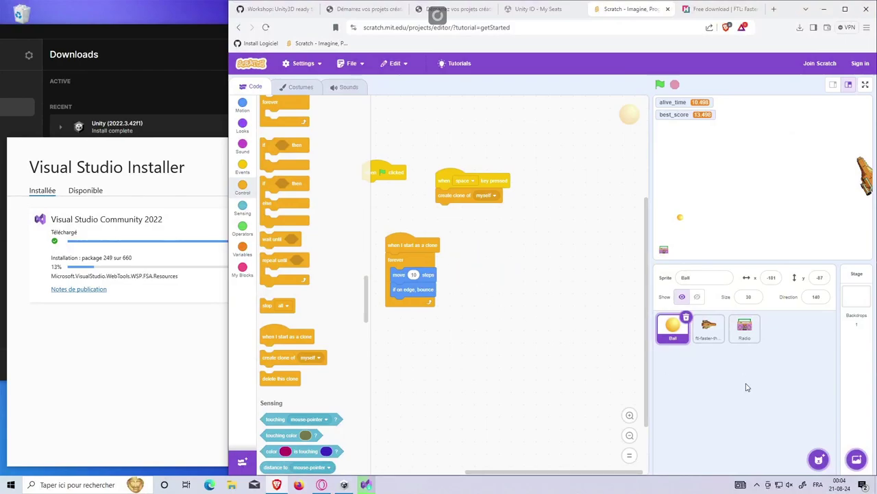
- Abandon two sprite-upload attempts and pick Basketball from the sprite library instead
mouse_move(817, 454)
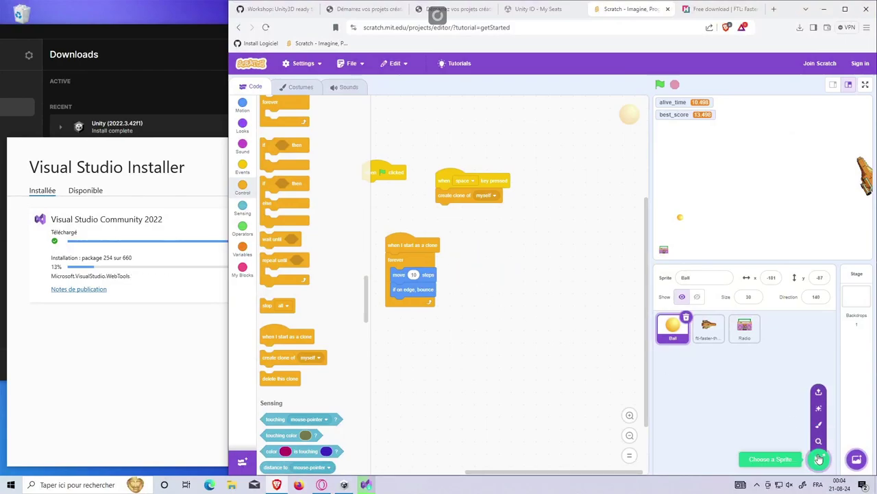
left_click(818, 392)
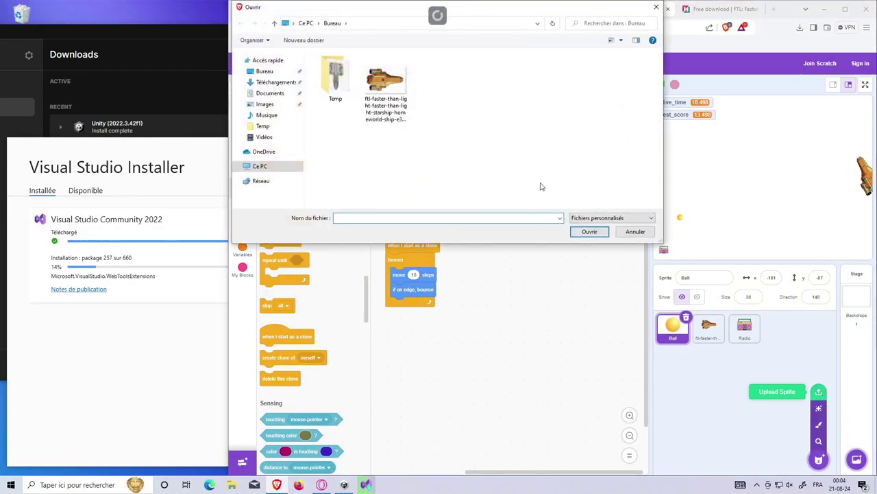
left_click(633, 231)
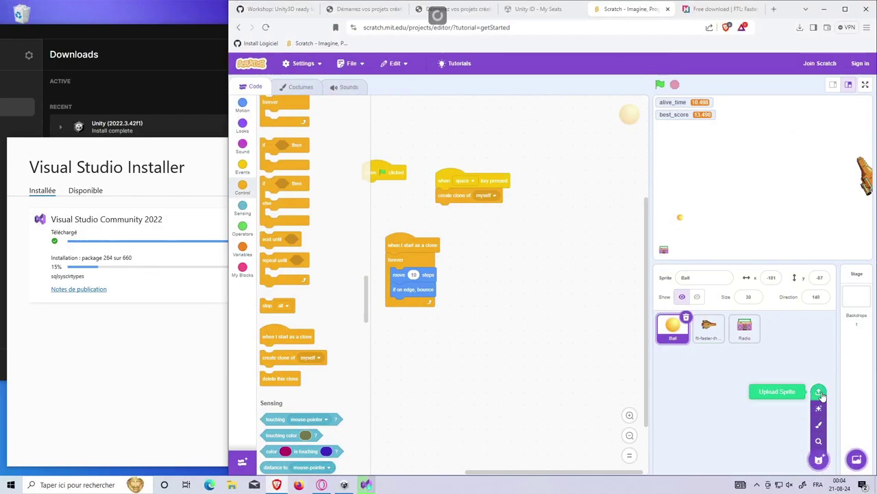
left_click(820, 393)
left_click(634, 233)
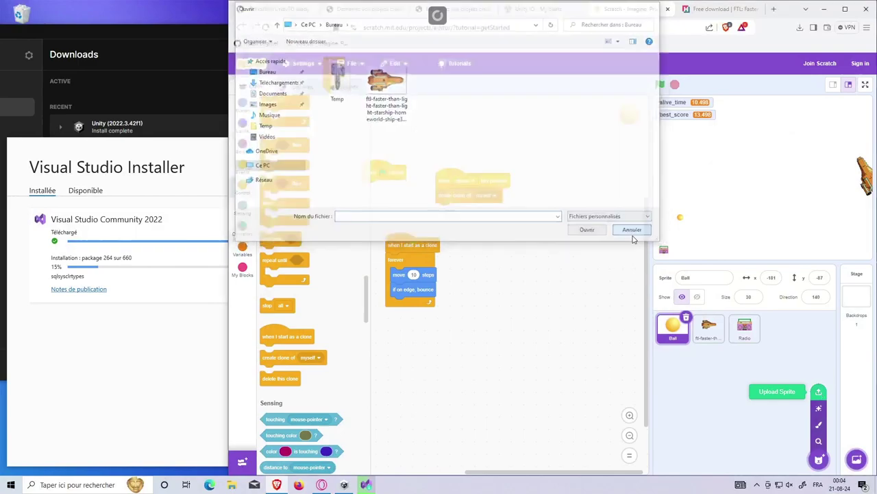
left_click(821, 459)
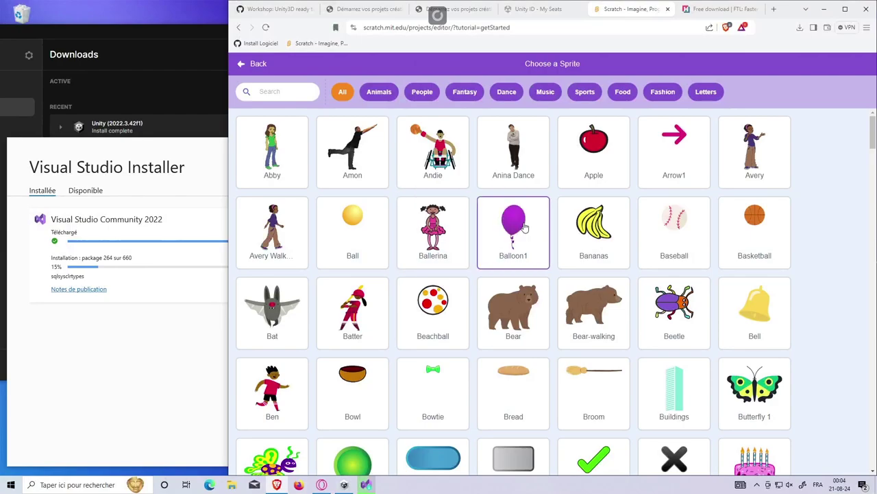
left_click(754, 223)
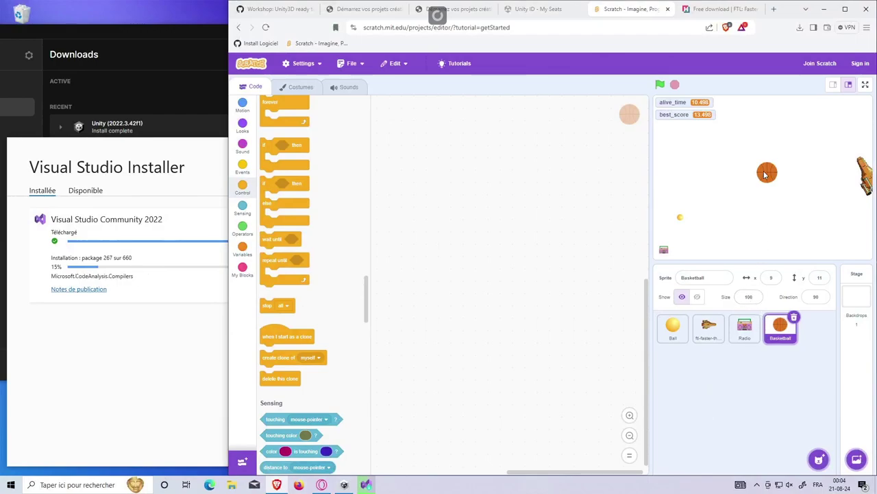
- Move the basketball lower-left on stage and start a green-flag script with a forever loop
left_click_drag(765, 173, 706, 238)
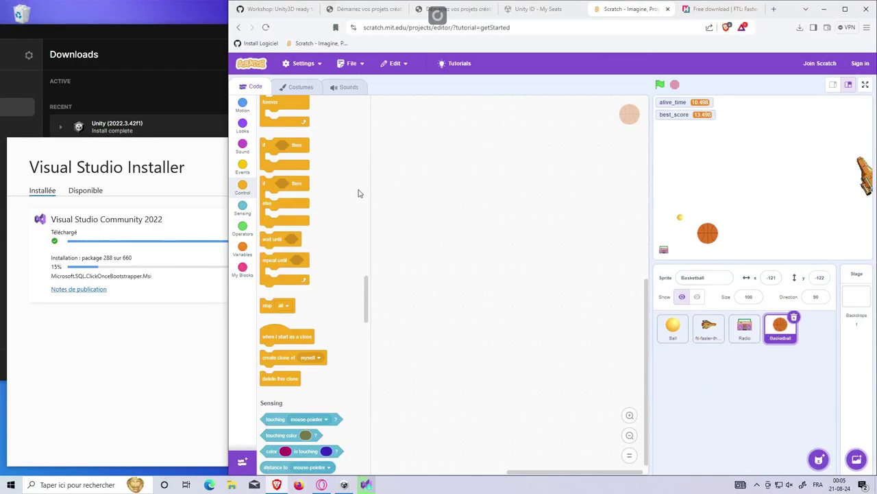
scroll(359, 192, "up", 2)
scroll(352, 194, "up", 1)
scroll(349, 199, "down", 2)
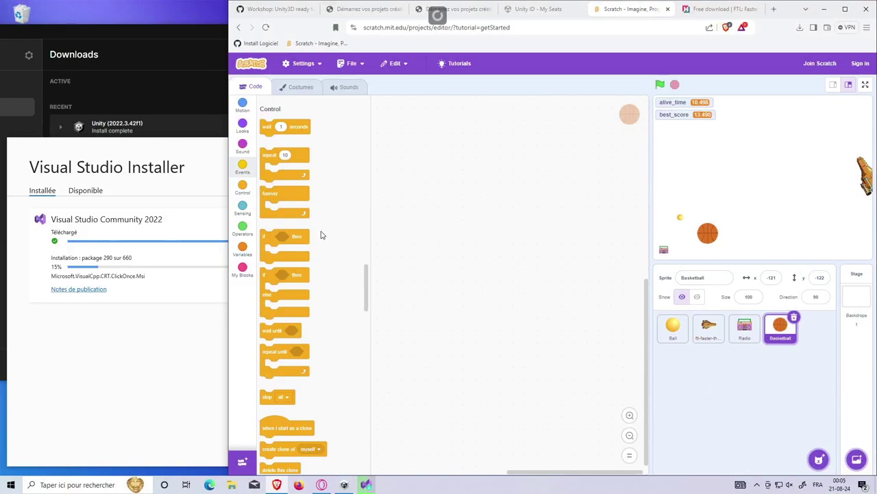
left_click_drag(288, 194, 509, 208)
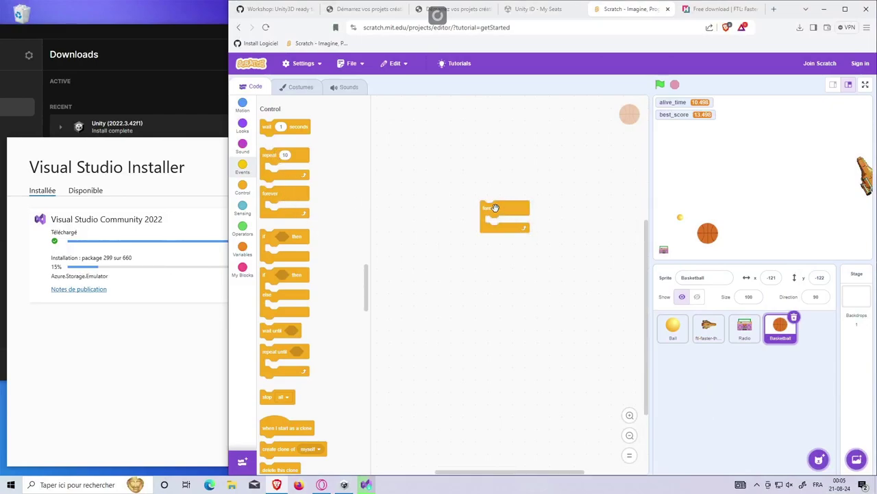
scroll(325, 174, "up", 3)
mouse_move(303, 129)
left_mouse_down()
mouse_move(521, 189)
mouse_move(493, 214)
mouse_move(521, 217)
left_mouse_up()
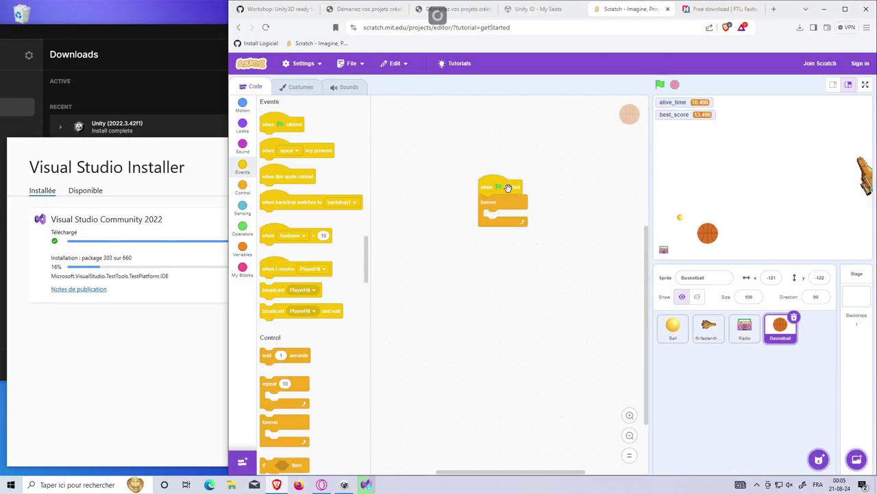
left_click_drag(490, 187, 451, 186)
scroll(296, 242, "down", 2)
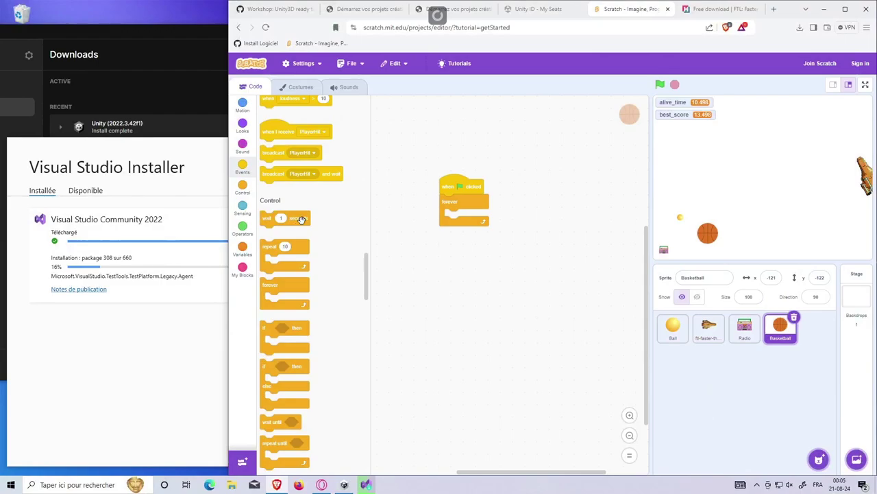
- Put 'wait 5 seconds' and 'create clone of Ball' inside the forever loop
mouse_move(302, 218)
left_mouse_down()
mouse_move(486, 218)
mouse_move(465, 207)
left_mouse_up()
left_click(465, 207)
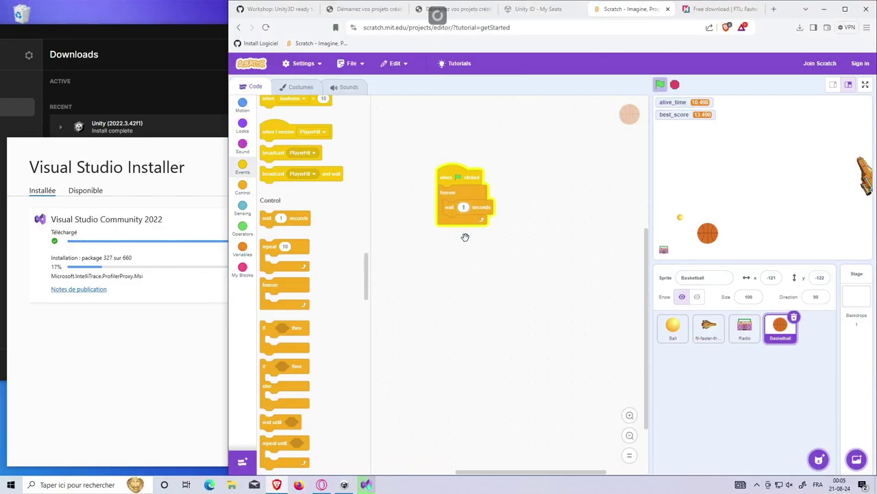
type("5")
scroll(305, 306, "down", 3)
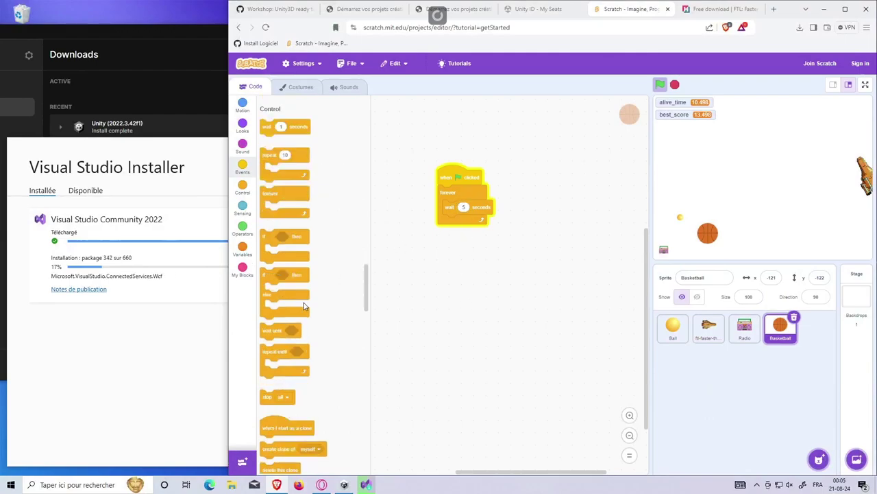
scroll(305, 306, "down", 3)
left_click_drag(286, 350, 471, 218)
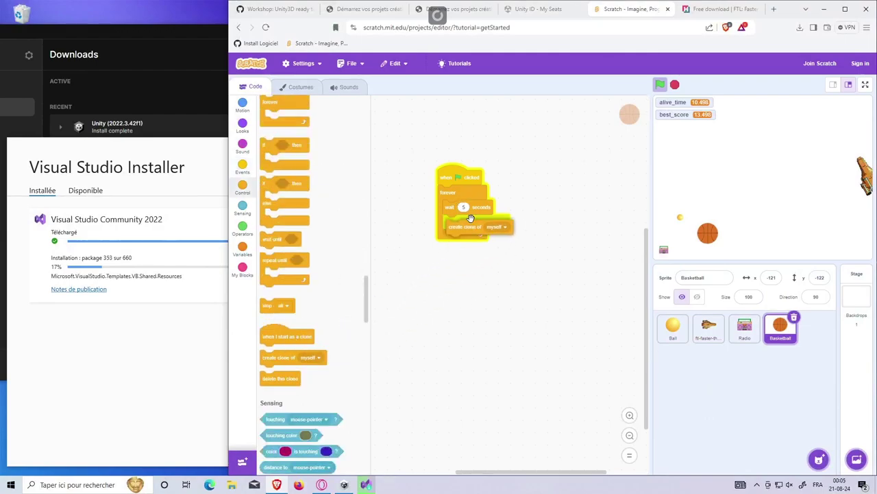
left_click(493, 221)
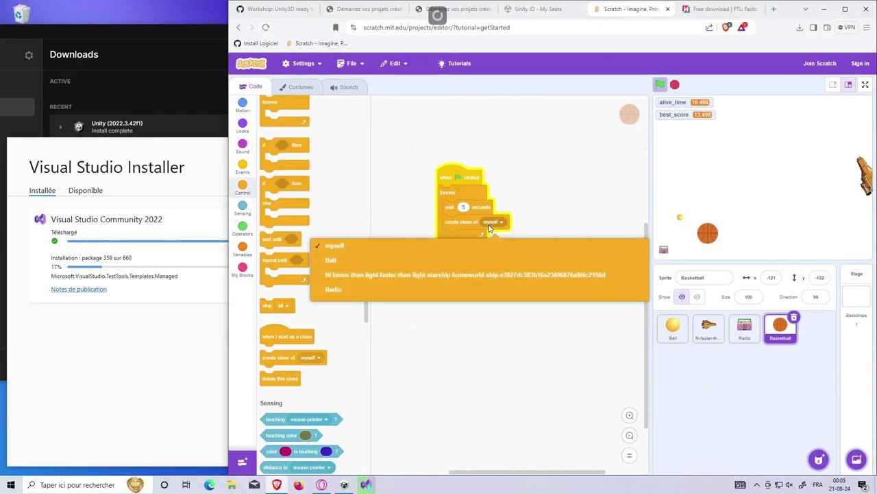
left_click(404, 261)
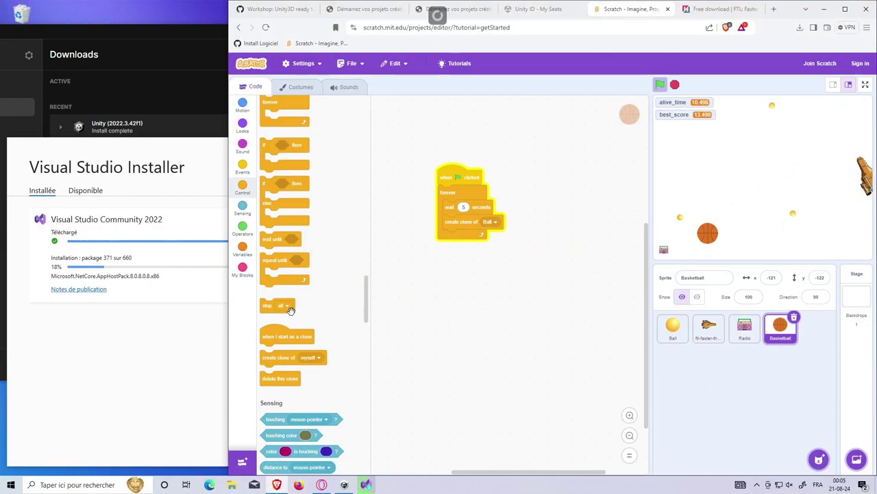
scroll(292, 258, "up", 1)
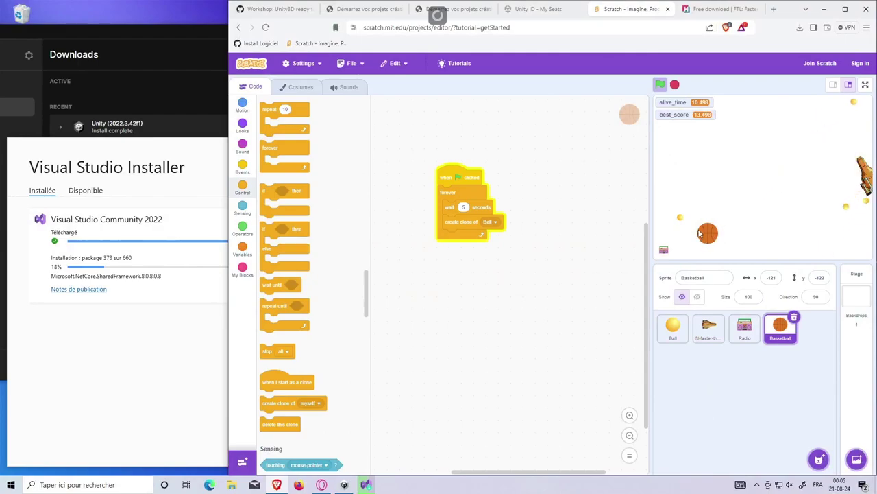
- In the Ball sprite, put 'go to x: -181 y: -87' under 'when I start as a clone'
left_click(673, 328)
left_click_drag(516, 284, 540, 282)
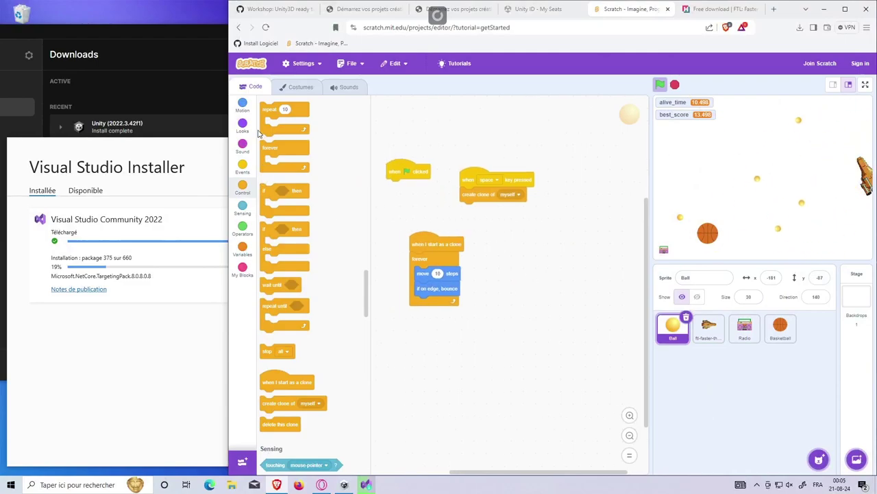
left_click(244, 106)
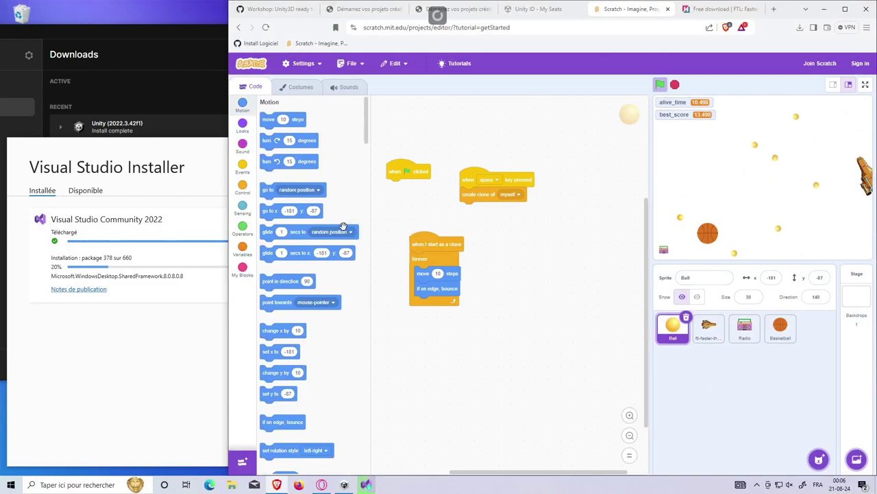
left_click_drag(272, 213, 443, 259)
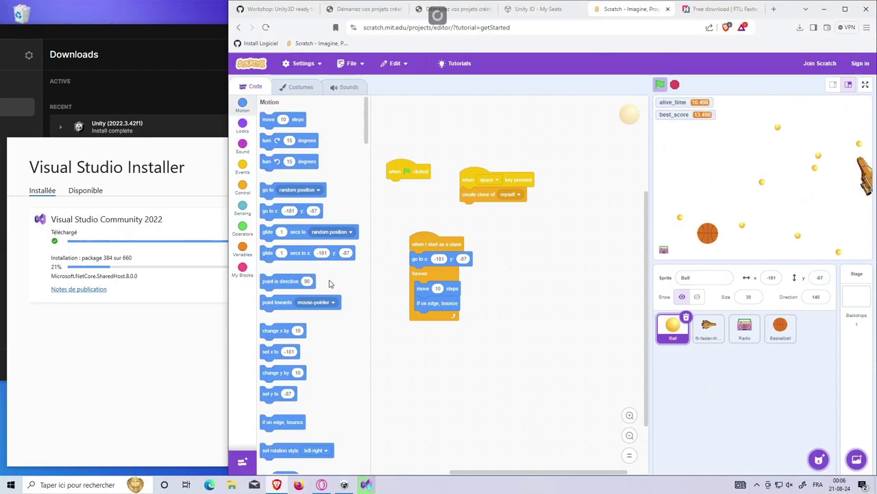
- Back in the Basketball sprite, begin making a new variable
left_click(775, 327)
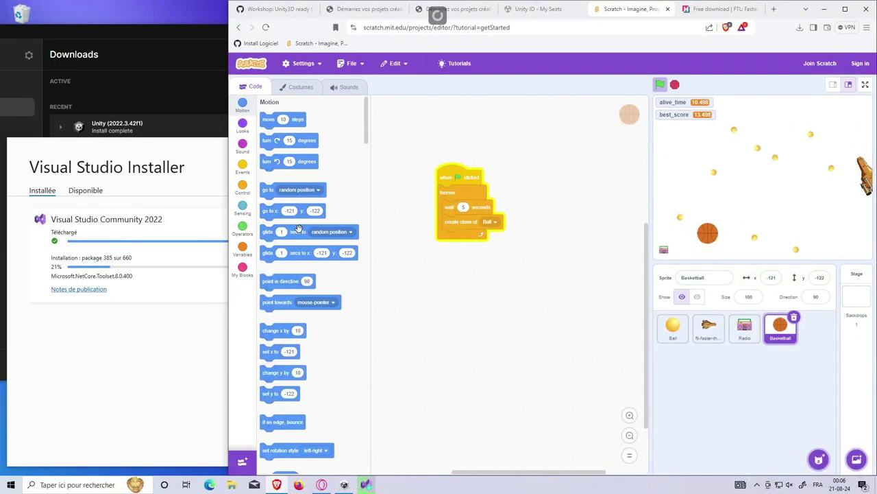
left_click(243, 247)
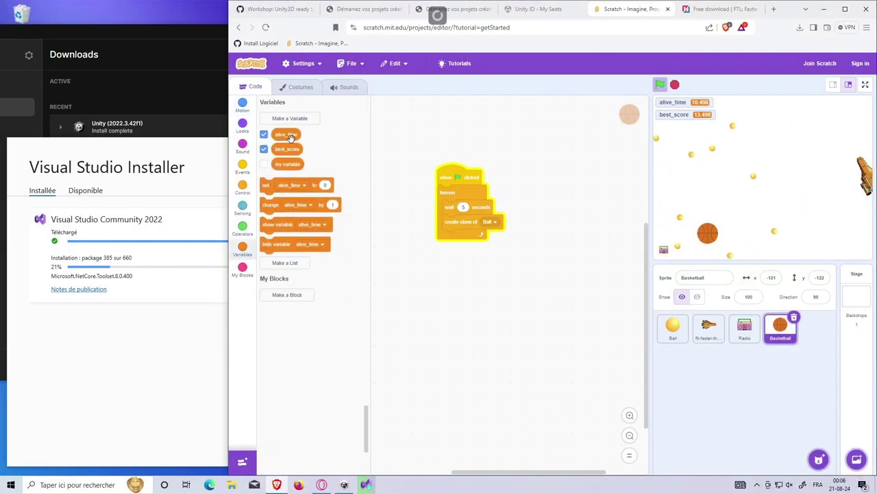
left_click(295, 119)
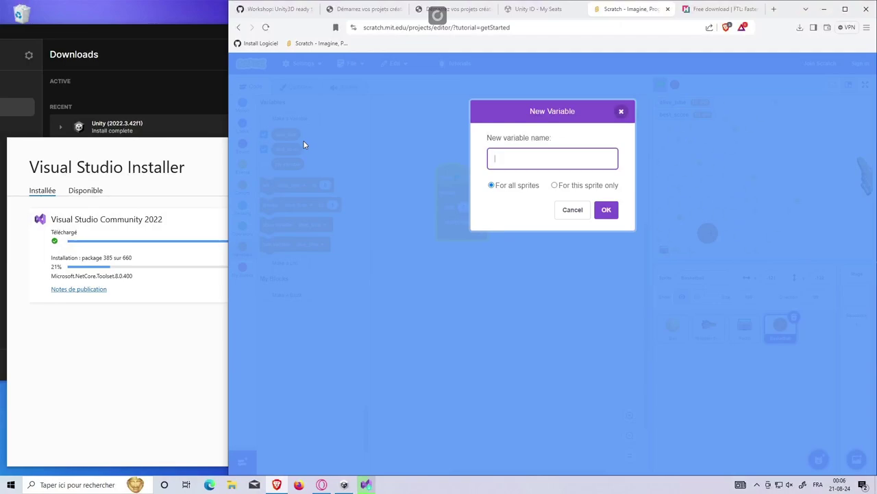
- Check on the Visual Studio installer windows, then return to Scratch's New Variable dialog
left_click(191, 161)
left_click(179, 75)
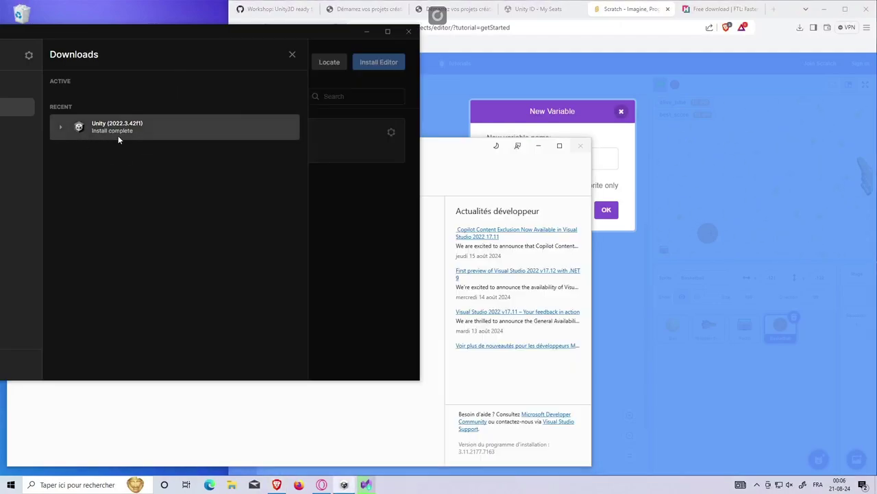
left_click(257, 417)
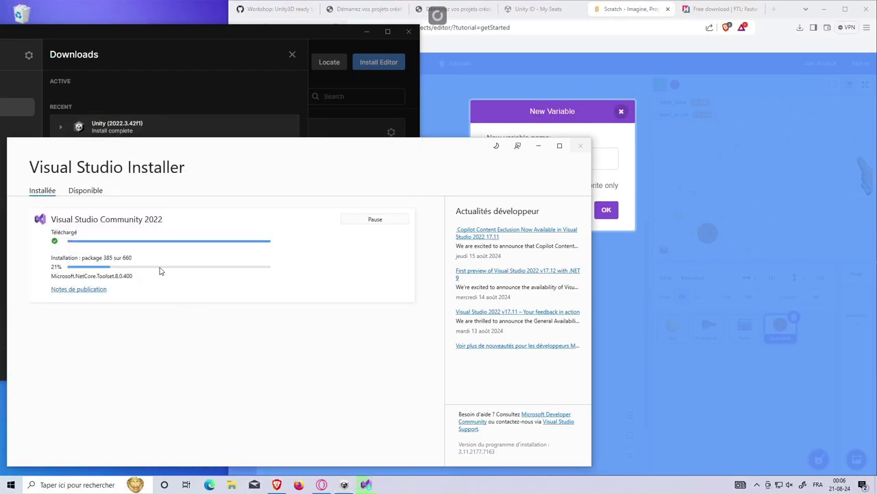
left_click_drag(250, 156, 251, 151)
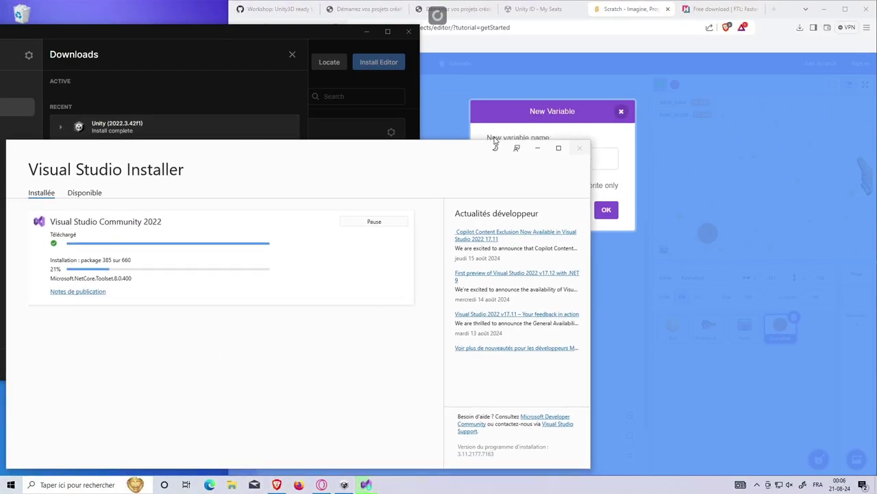
left_click(551, 114)
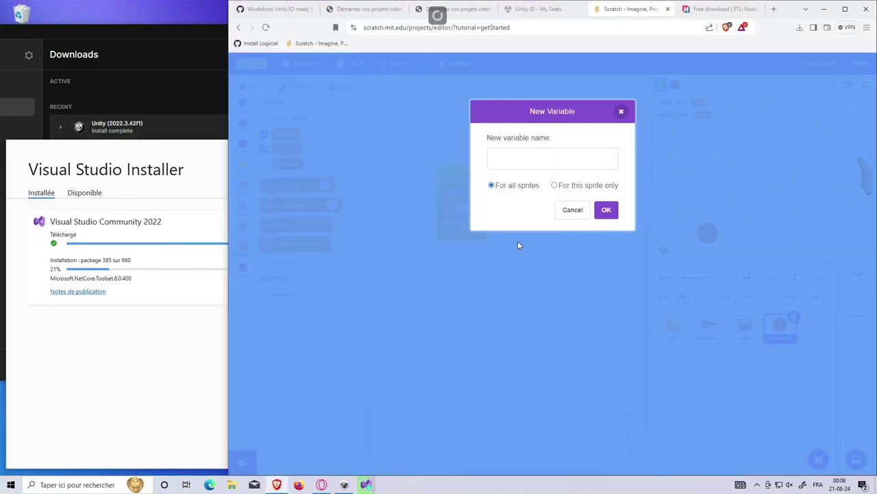
- Create the shared variable spaceship_x for all sprites
left_click(515, 157)
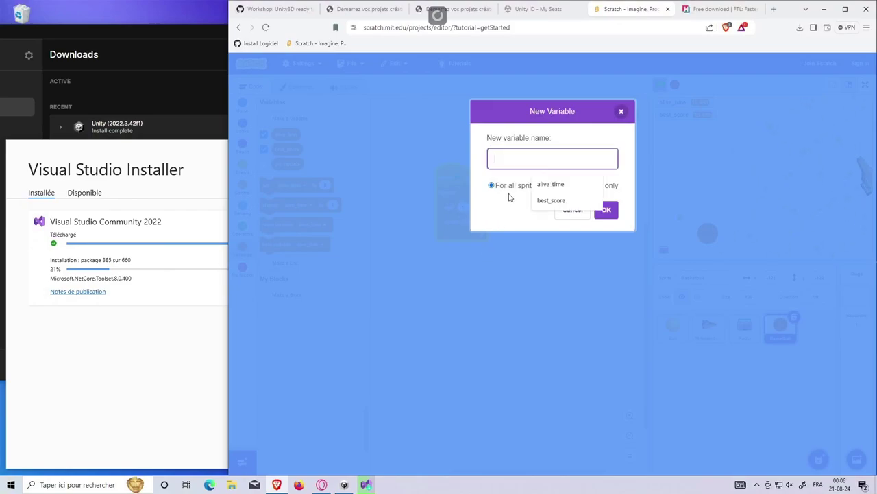
key("Escape")
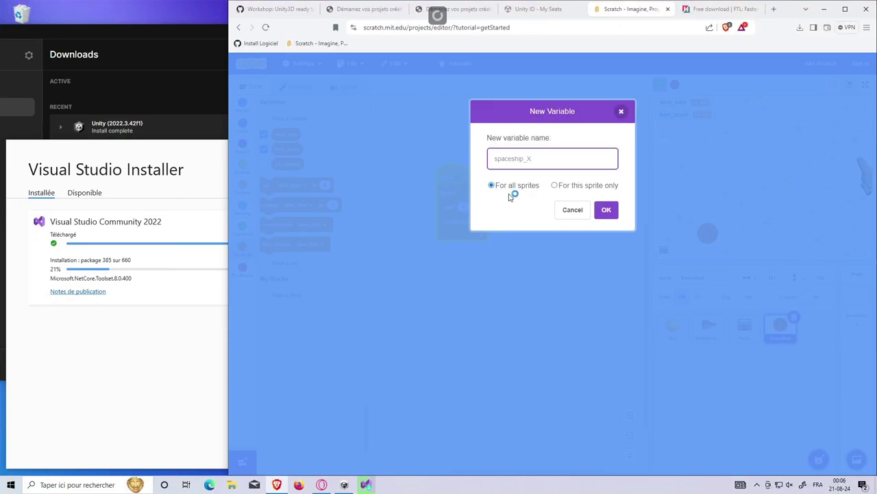
left_click(606, 210)
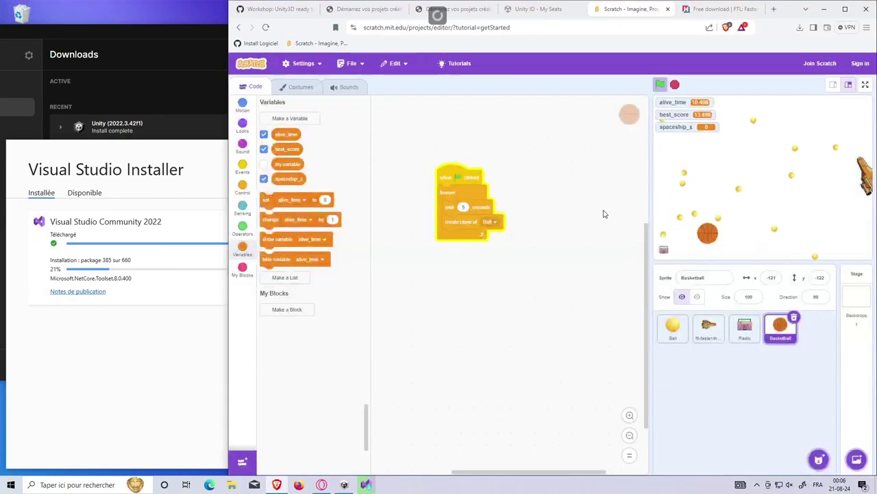
- Create the shared variable spaceship_y, then stop the running project
left_click(280, 121)
type("space")
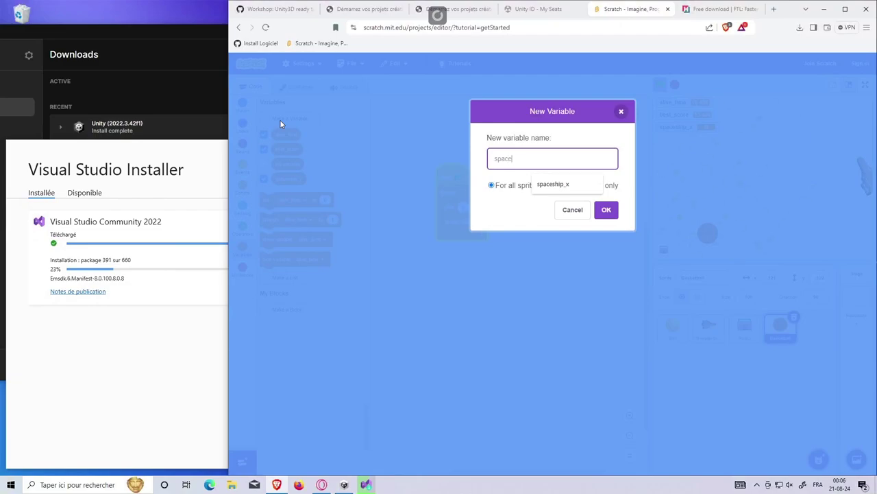
type("ship")
type("_x")
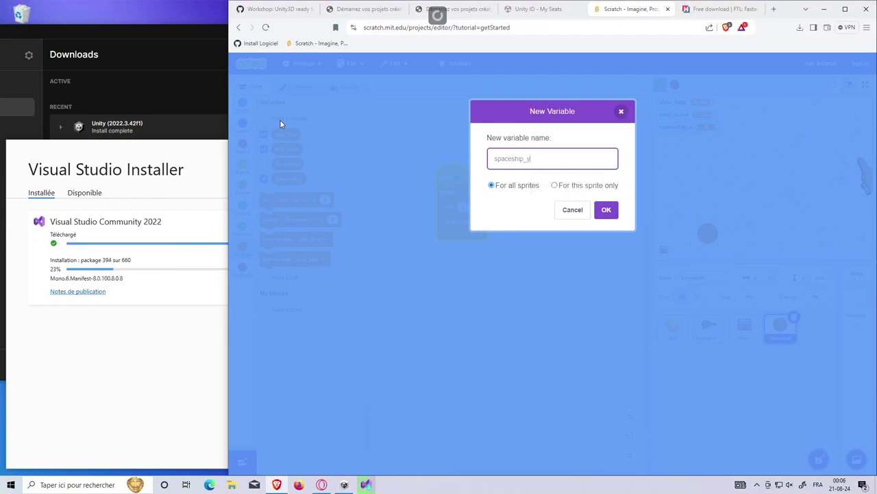
key("BackSpace")
type("y")
left_click(607, 210)
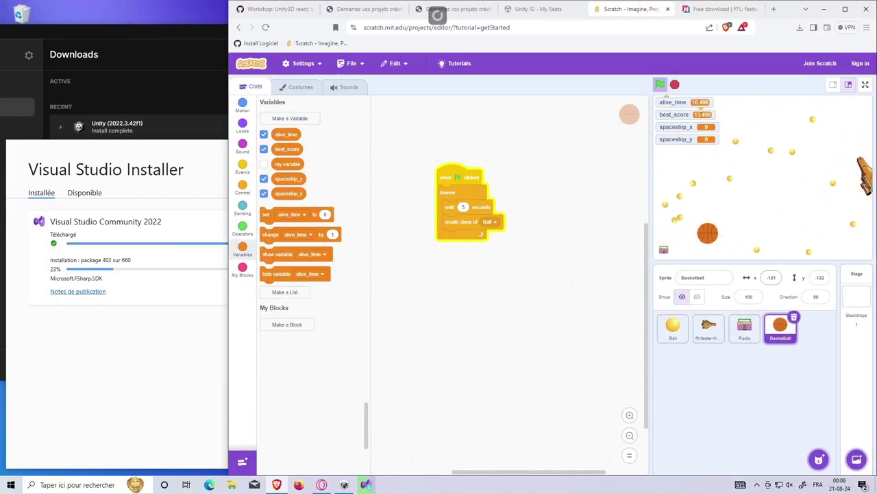
left_click(674, 84)
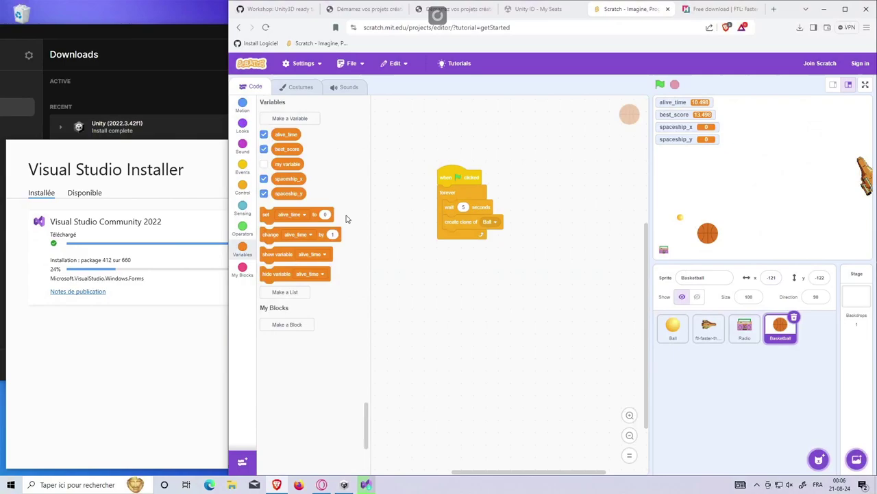
- Plug spaceship_x and spaceship_y into the Ball clone's go-to block and test-run the game
left_click(679, 336)
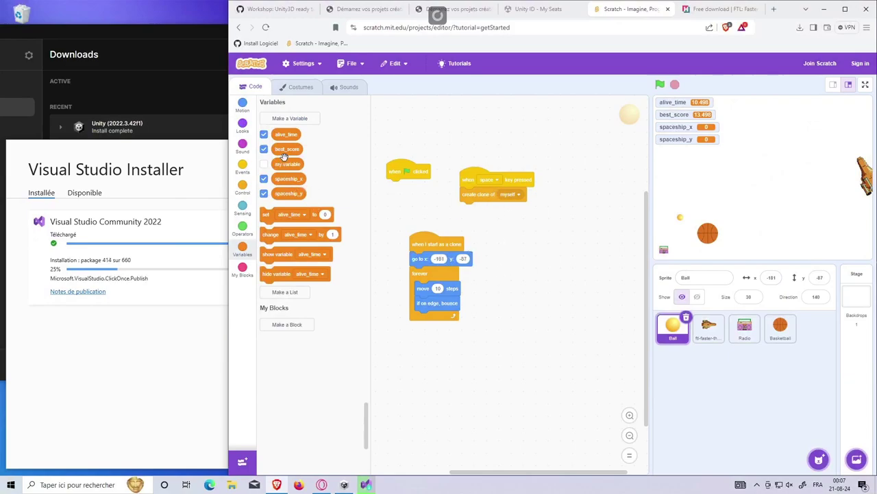
left_click_drag(289, 179, 436, 259)
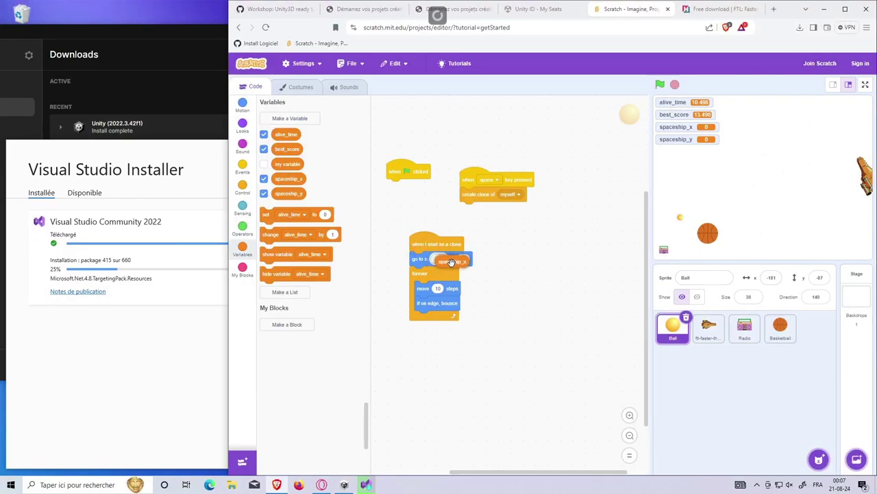
mouse_move(289, 194)
left_mouse_down()
mouse_move(410, 213)
mouse_move(483, 259)
left_mouse_up()
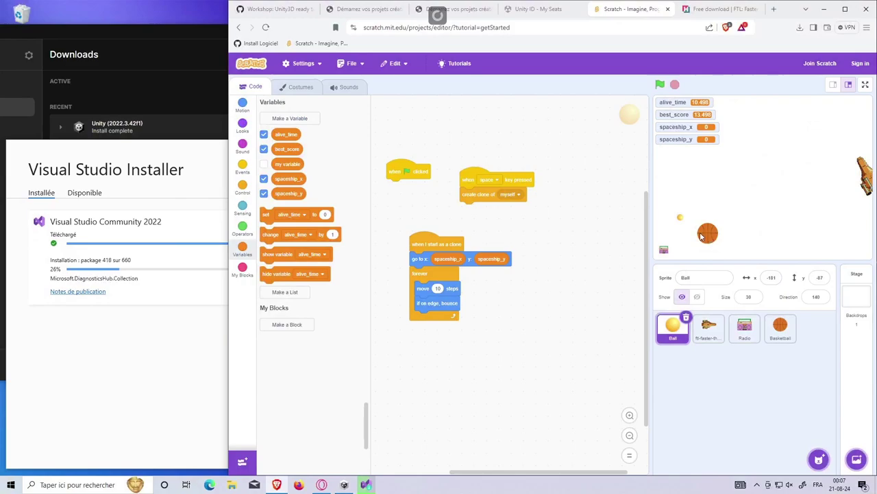
left_click(659, 85)
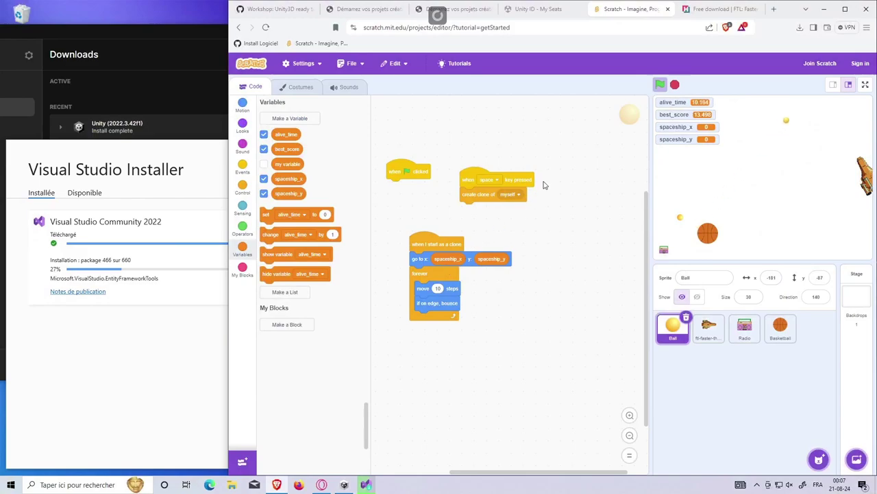
left_click(676, 85)
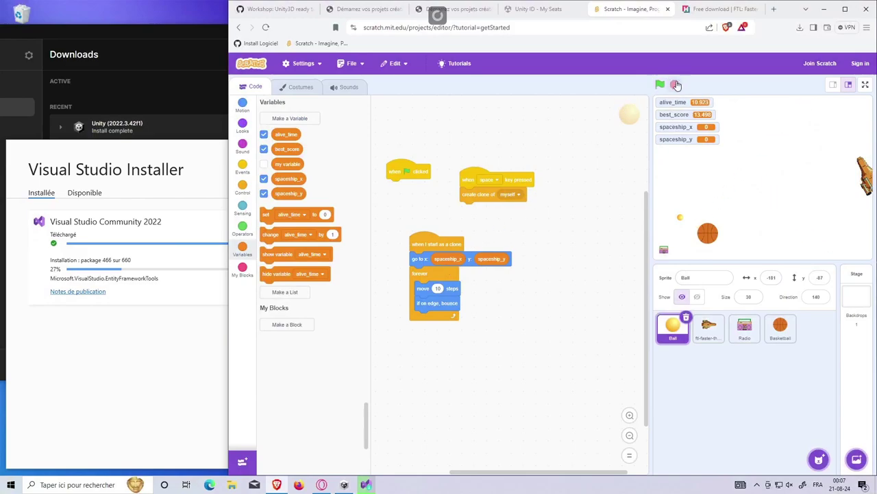
- In Basketball, start a new green-flag script with a forever loop
left_click(708, 327)
left_click(780, 327)
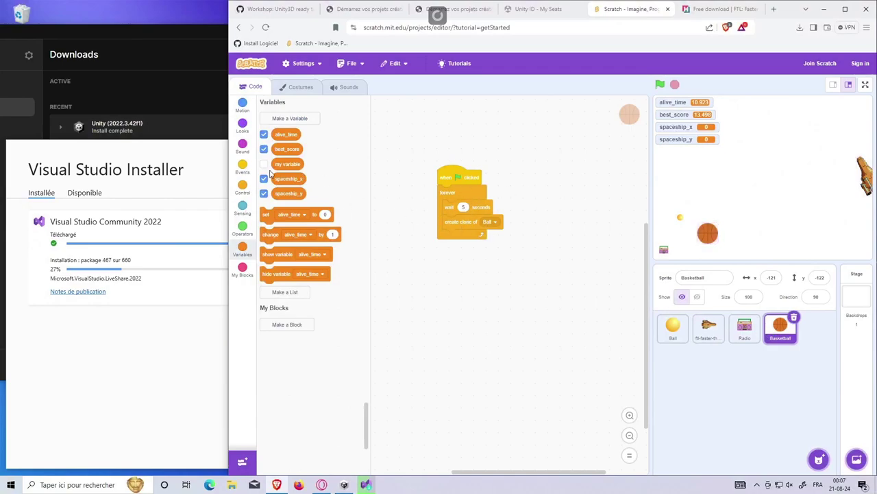
left_click(242, 166)
left_click_drag(269, 124, 536, 168)
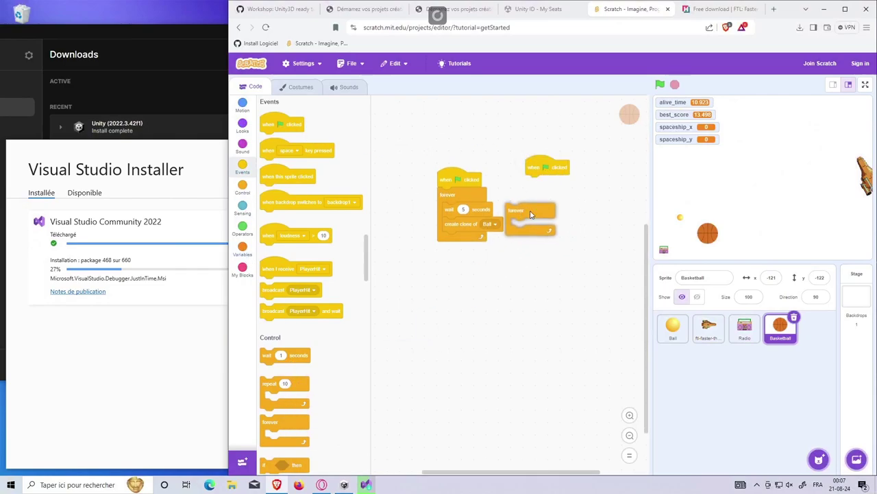
left_click_drag(284, 423, 548, 185)
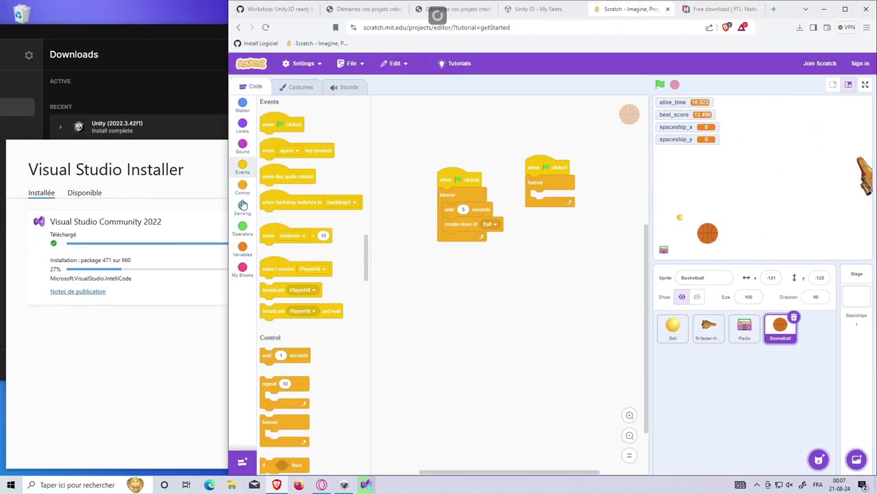
- Add two set-variable blocks in the loop, targeting spaceship_x and spaceship_y
left_click(243, 267)
left_click(243, 248)
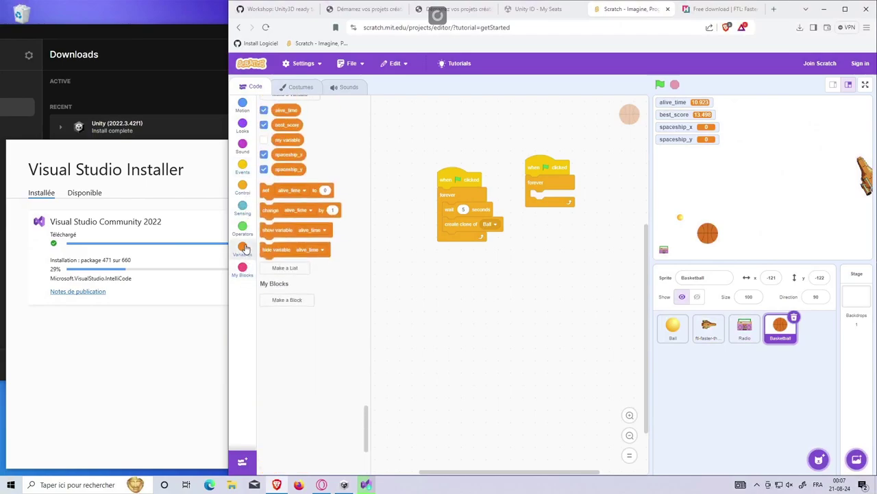
left_click(252, 209)
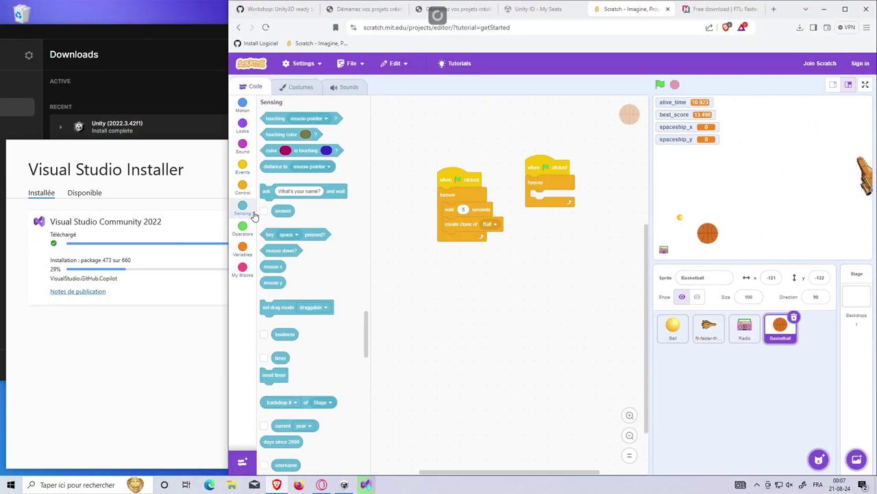
left_click(250, 112)
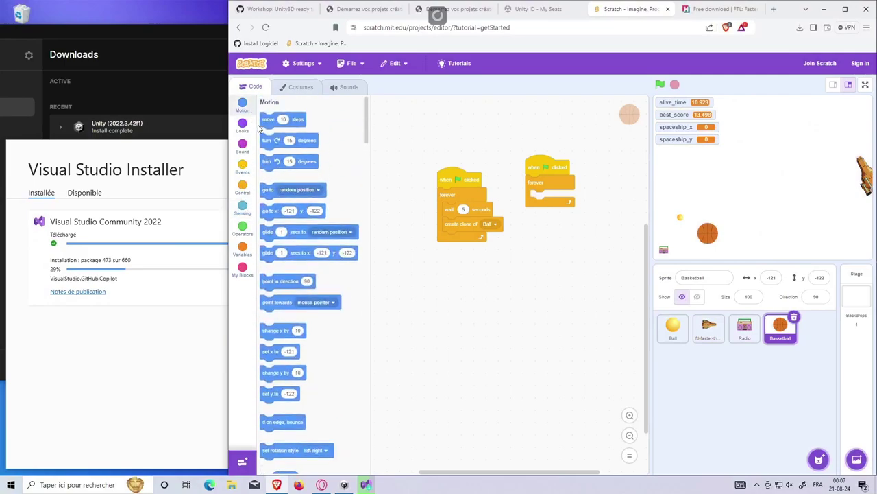
left_click(244, 247)
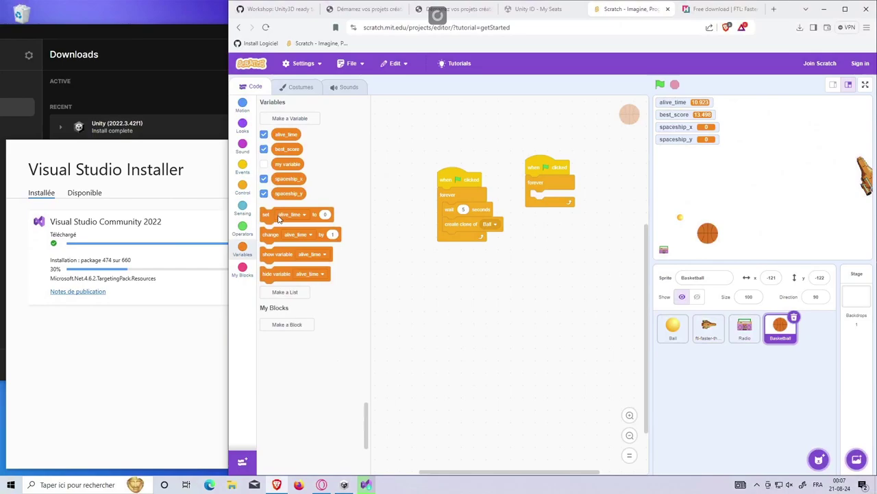
left_click_drag(279, 218, 551, 201)
left_click_drag(268, 214, 540, 212)
left_click(561, 211)
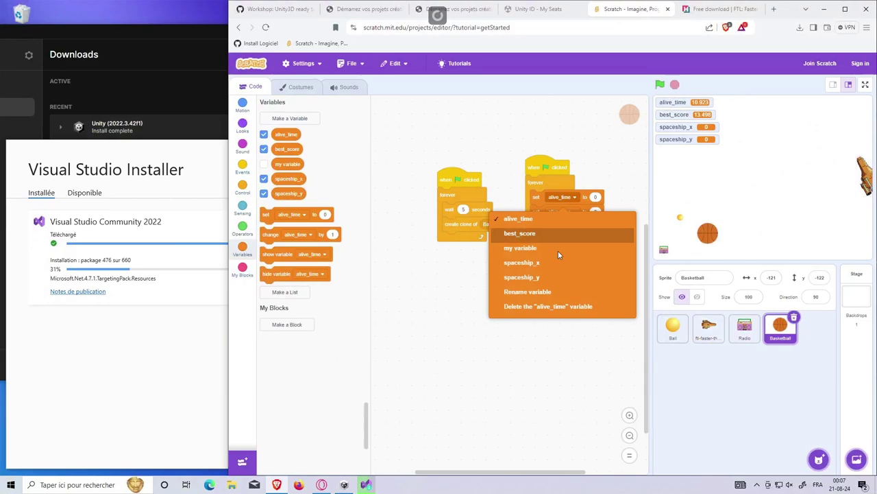
left_click(550, 264)
left_click(568, 211)
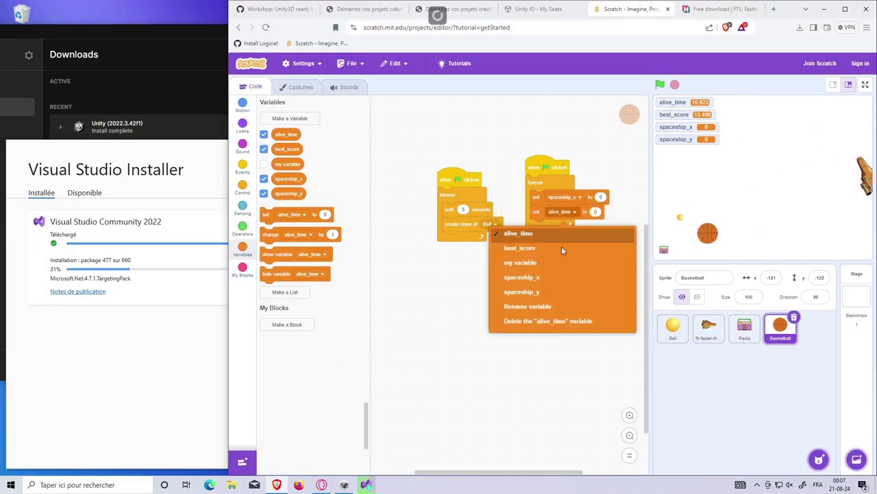
left_click(549, 291)
- Set spaceship_x to the sprite's x position and spaceship_y to its y position
left_click(243, 105)
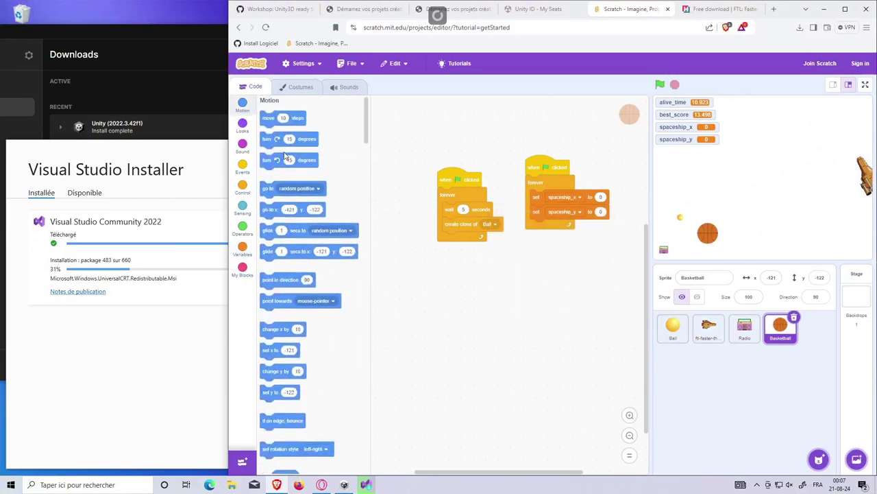
scroll(281, 260, "down", 5)
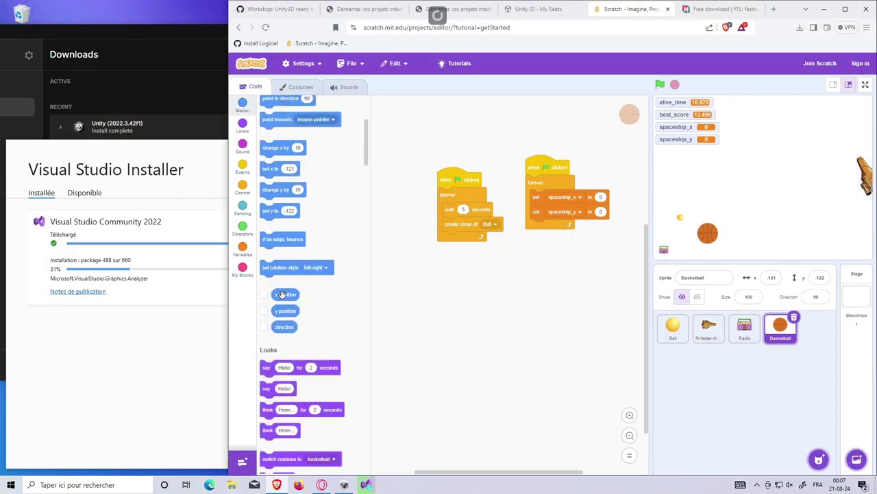
left_click_drag(282, 294, 606, 198)
left_click_drag(288, 310, 604, 213)
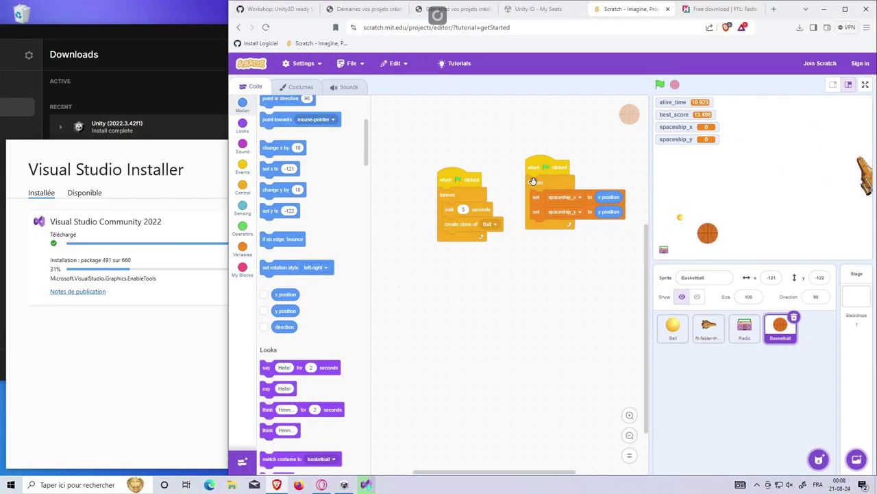
- Run the project and move the Basketball around the stage to test position tracking
left_click(659, 86)
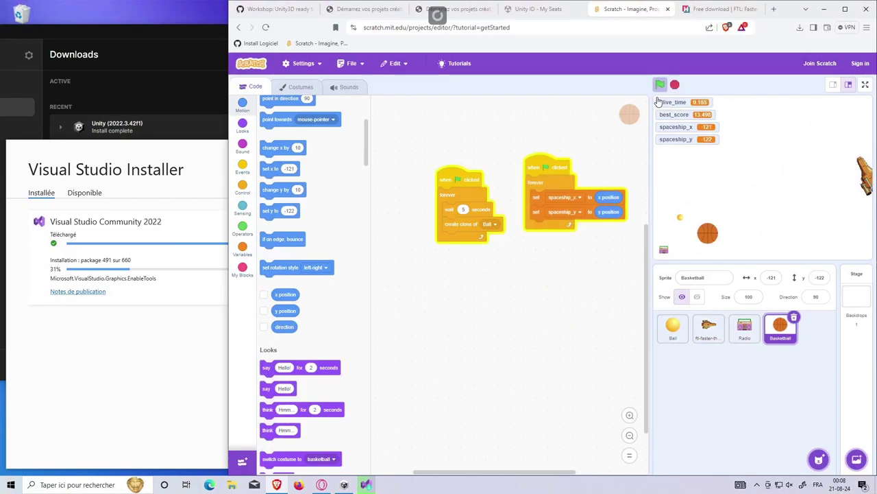
key("Right")
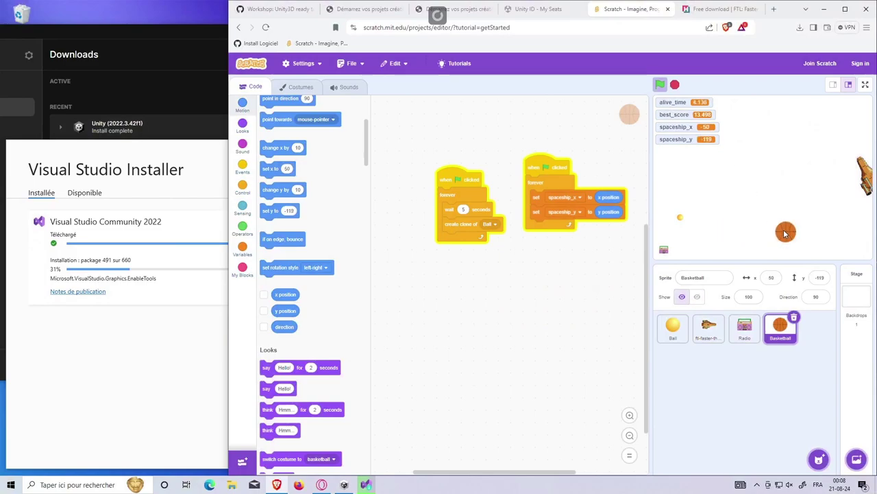
left_click_drag(786, 233, 700, 196)
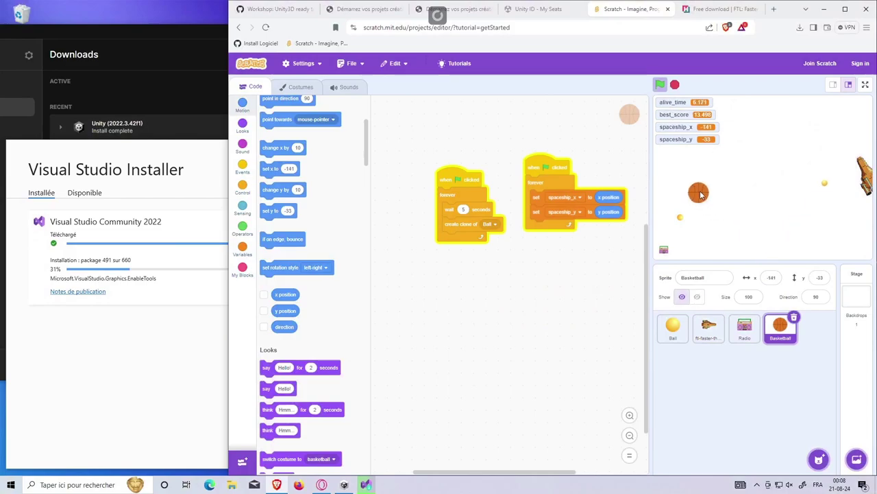
left_click_drag(701, 195, 719, 215)
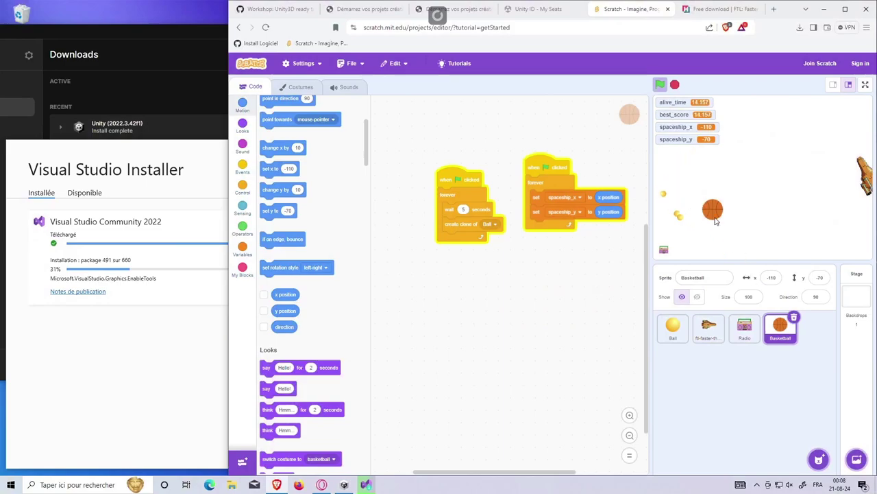
- Stop the game and add 'point in direction' after the Ball clone's go-to block
left_click(682, 326)
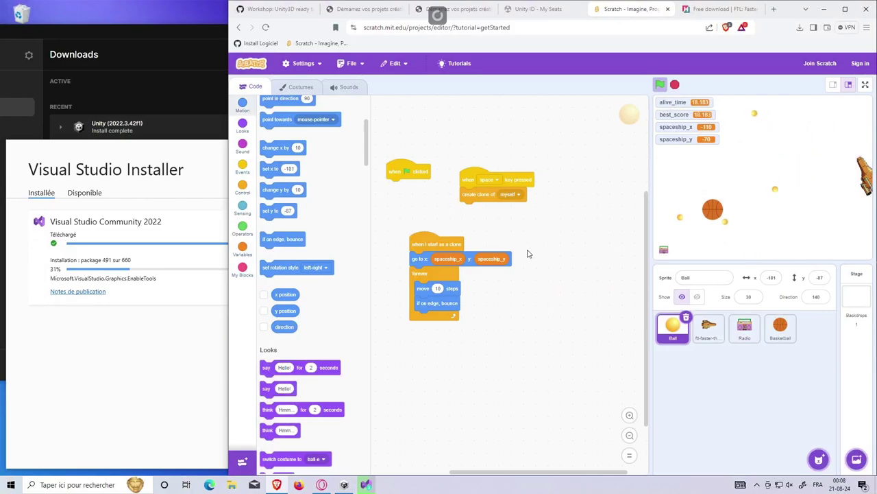
left_click(674, 84)
scroll(300, 193, "up", 5)
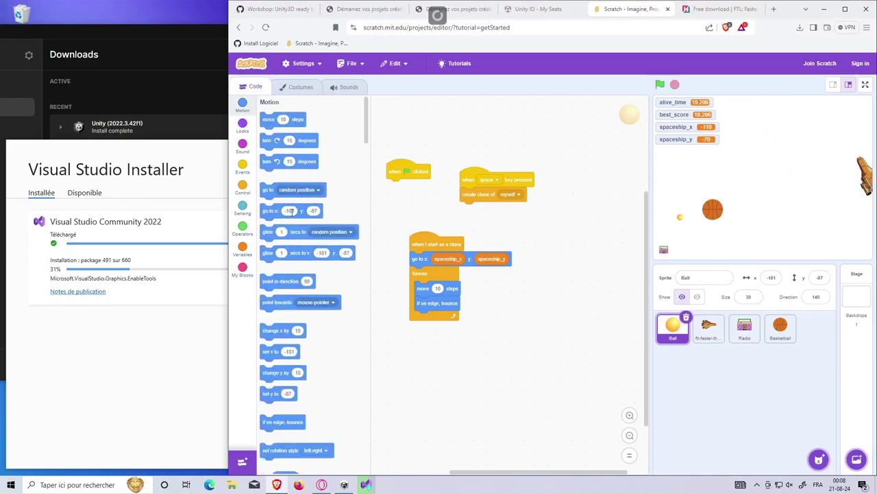
scroll(293, 277, "down", 1)
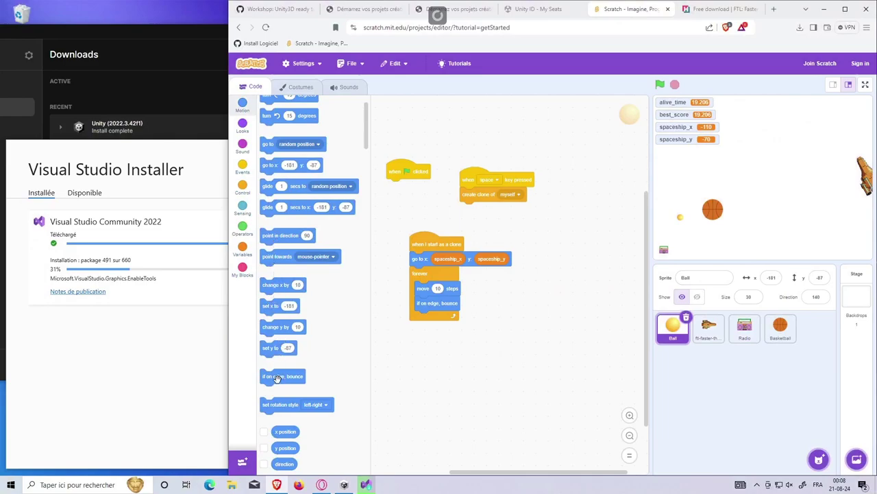
scroll(285, 264, "up", 1)
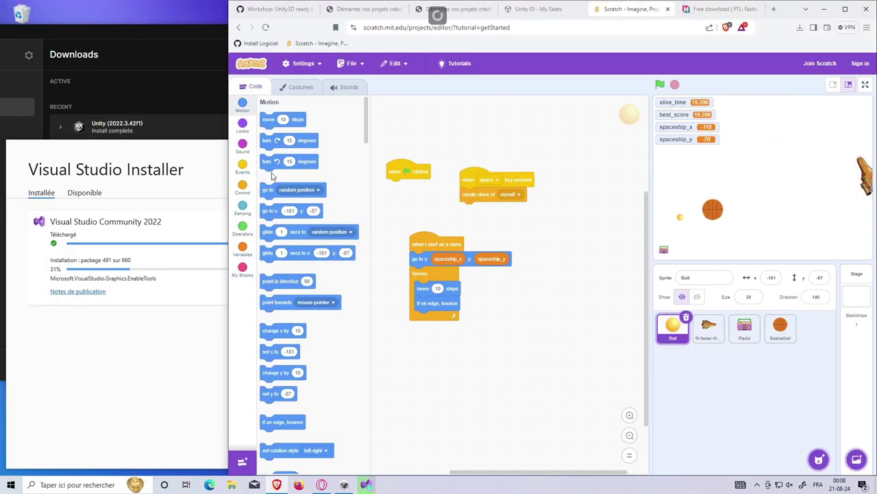
scroll(272, 174, "up", 1)
scroll(273, 171, "down", 2)
scroll(272, 217, "down", 2)
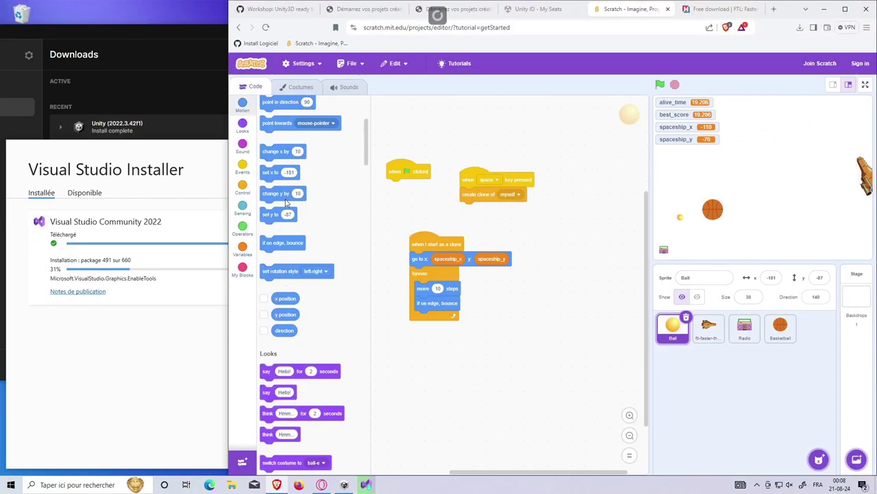
scroll(286, 202, "up", 1)
scroll(284, 198, "up", 1)
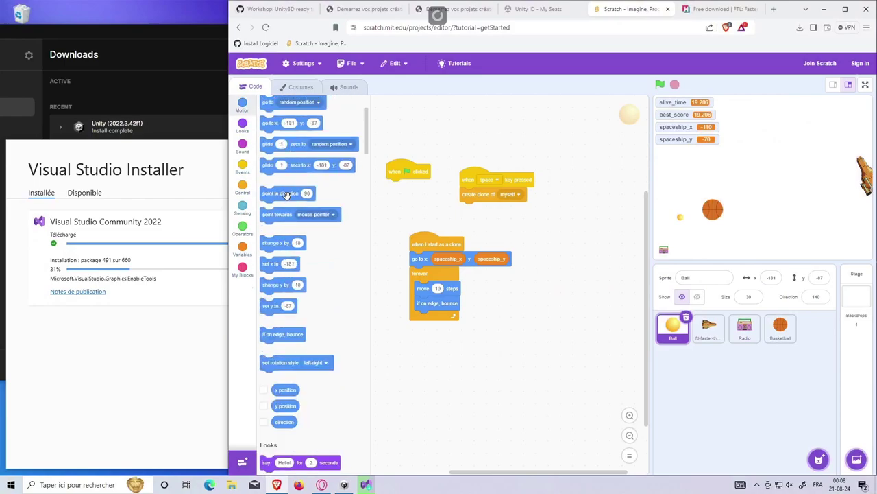
left_click_drag(286, 192, 438, 273)
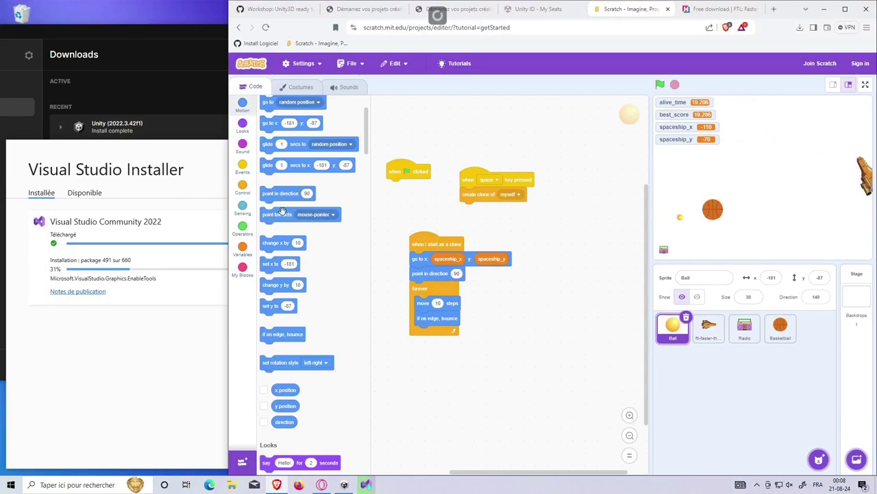
- Use 'pick random 0 to 360' as the clone's direction and run the game again
left_click(247, 231)
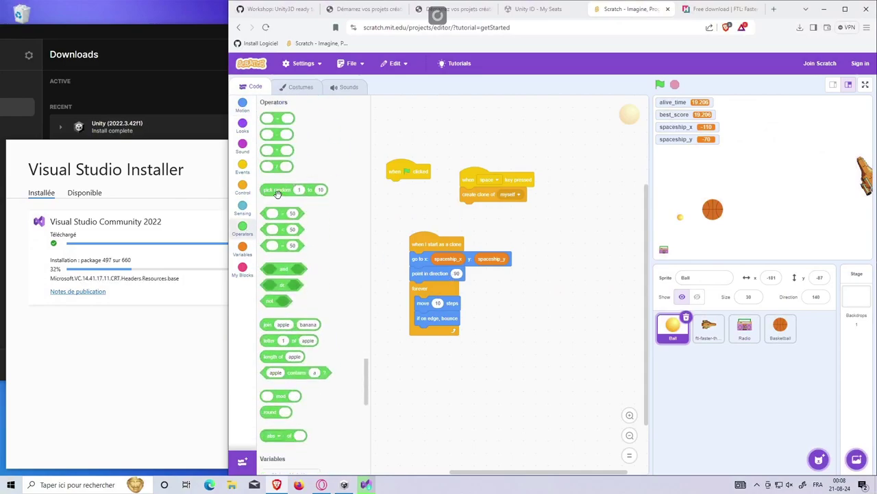
left_click_drag(278, 194, 532, 287)
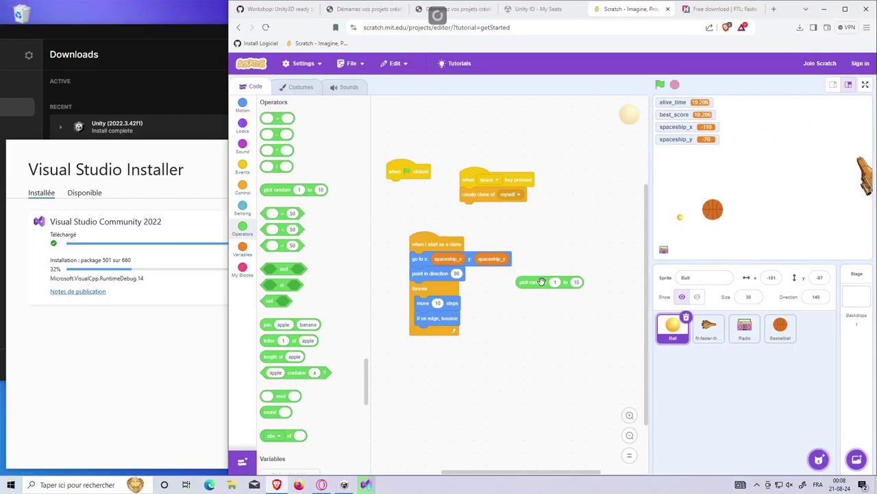
left_click_drag(558, 283, 493, 274)
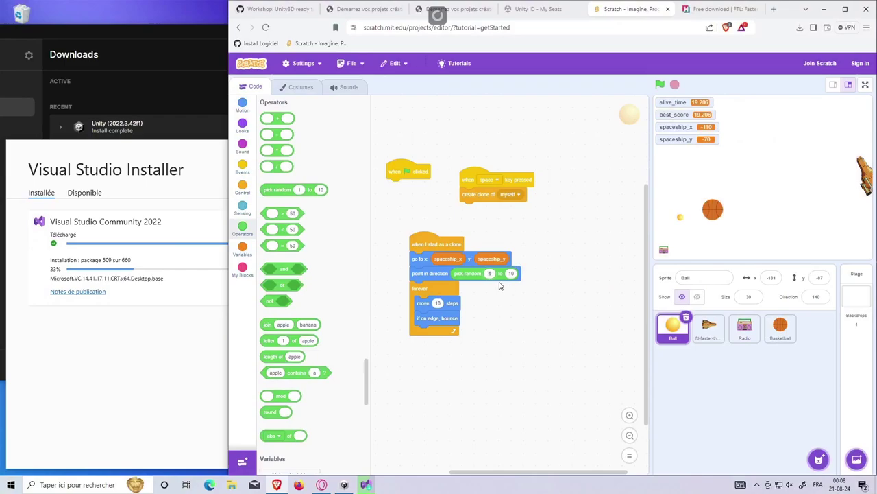
type("360")
left_click(816, 296)
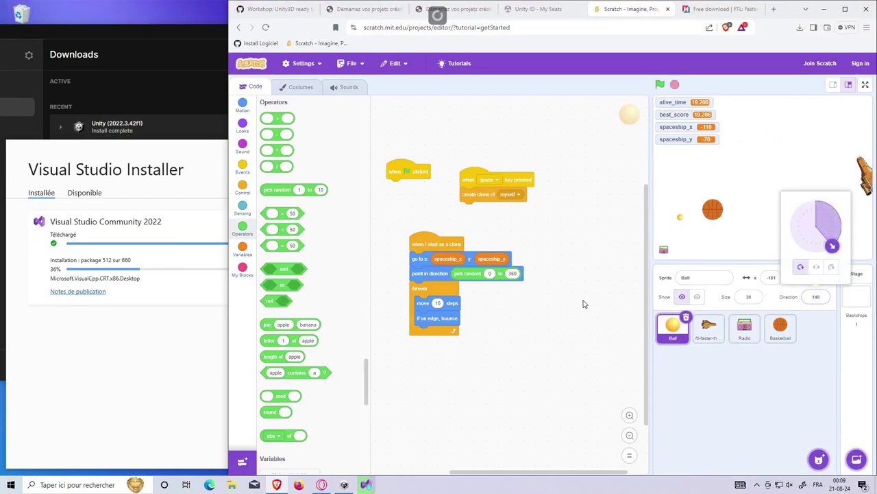
left_click(662, 94)
left_click(660, 86)
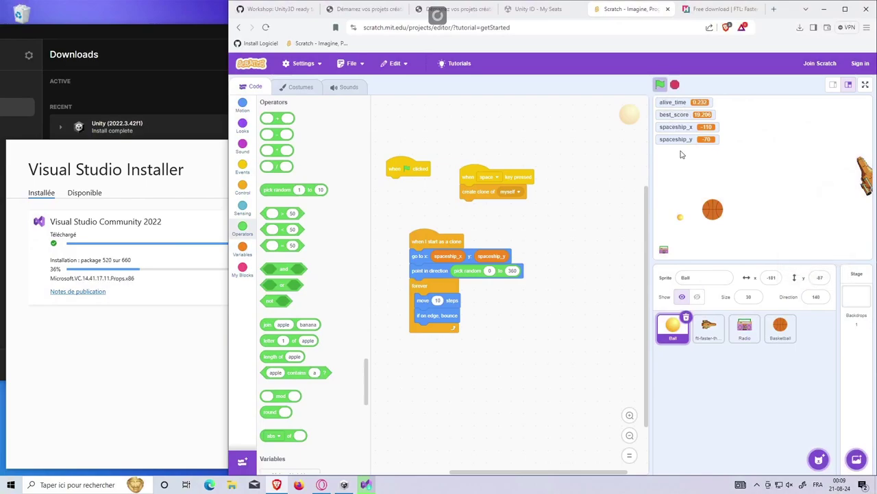
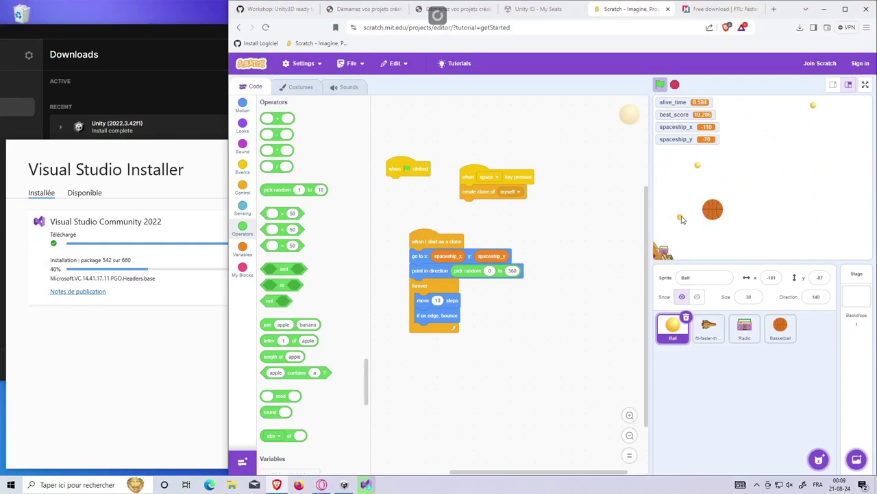
- Stop the game, hide the Ball sprite, and add 'show' under 'when I start as a clone'
left_click(675, 86)
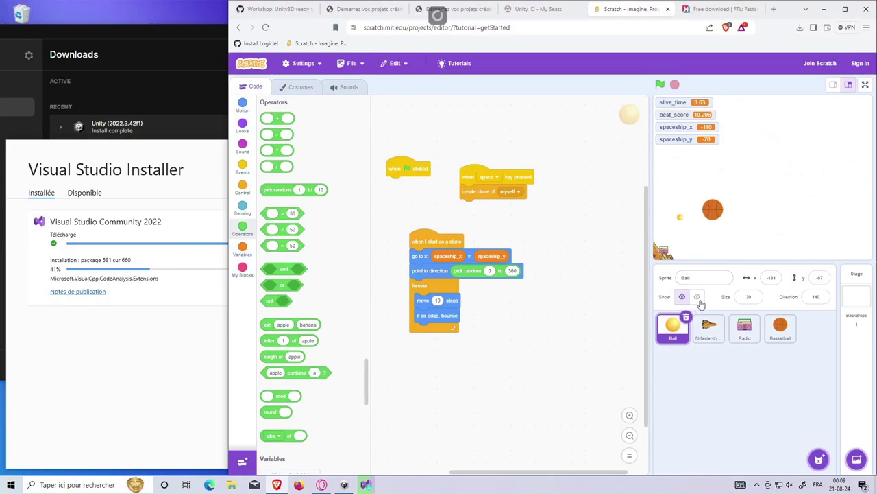
left_click(698, 297)
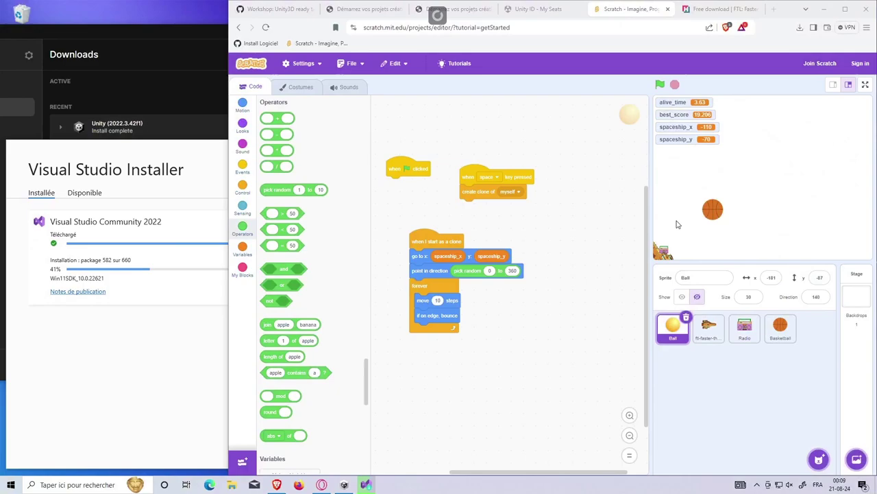
left_click(243, 109)
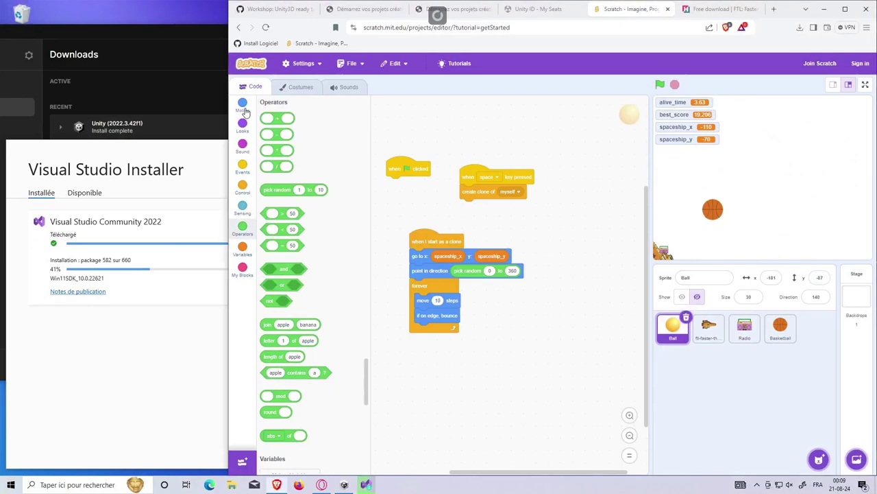
scroll(283, 206, "down", 2)
scroll(288, 236, "down", 2)
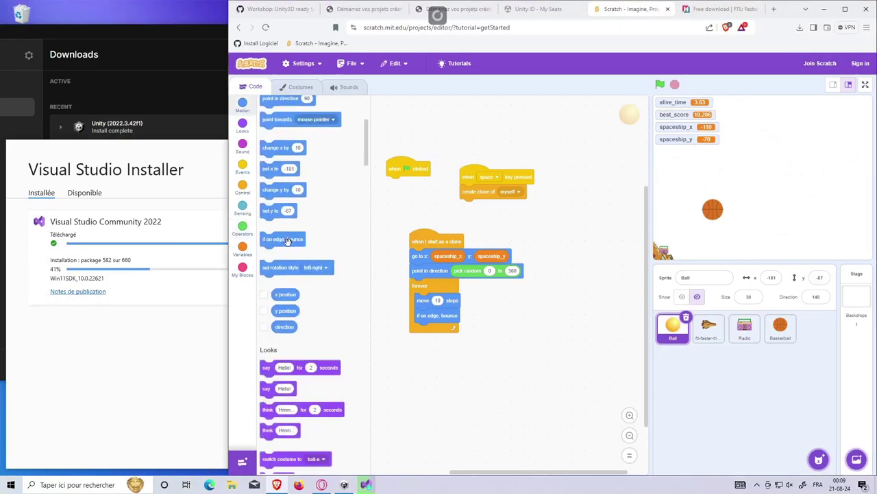
scroll(291, 242, "down", 2)
scroll(286, 250, "down", 2)
scroll(282, 271, "down", 2)
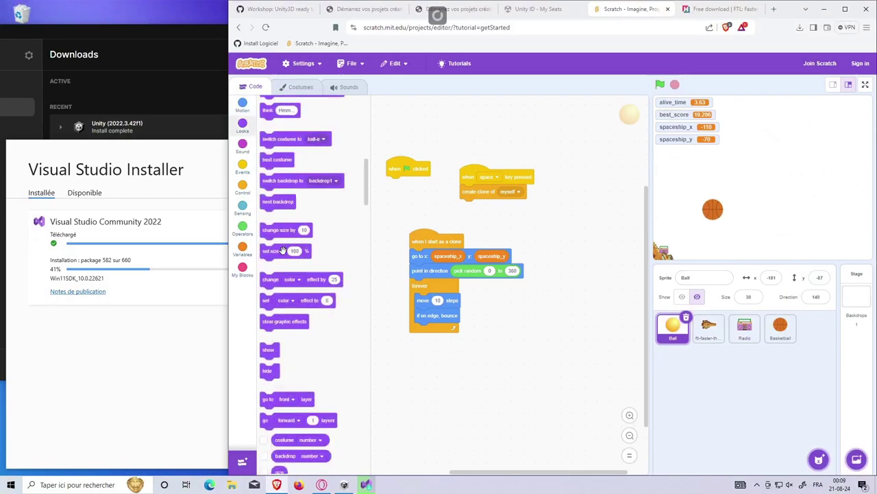
scroll(280, 294, "down", 2)
left_click_drag(270, 259, 419, 257)
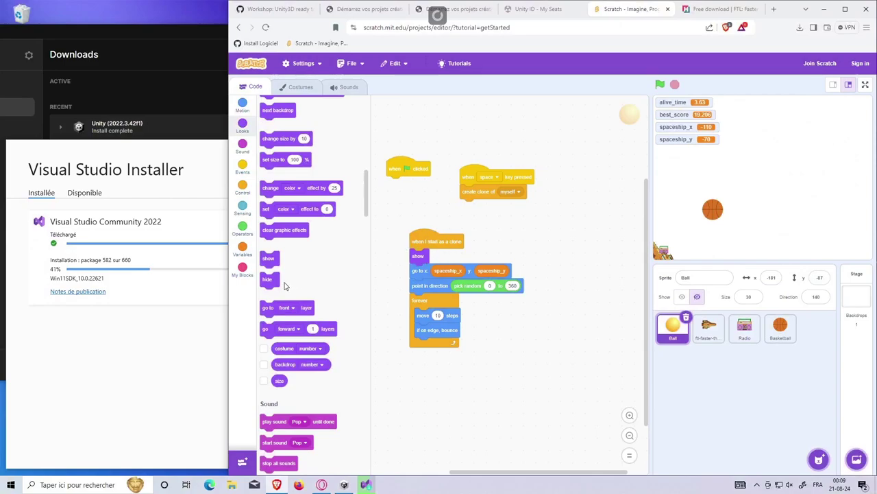
- Put a 'hide' block under Ball's green-flag hat, make Ball visible, and select Basketball
left_click_drag(285, 286, 411, 191)
left_click(683, 297)
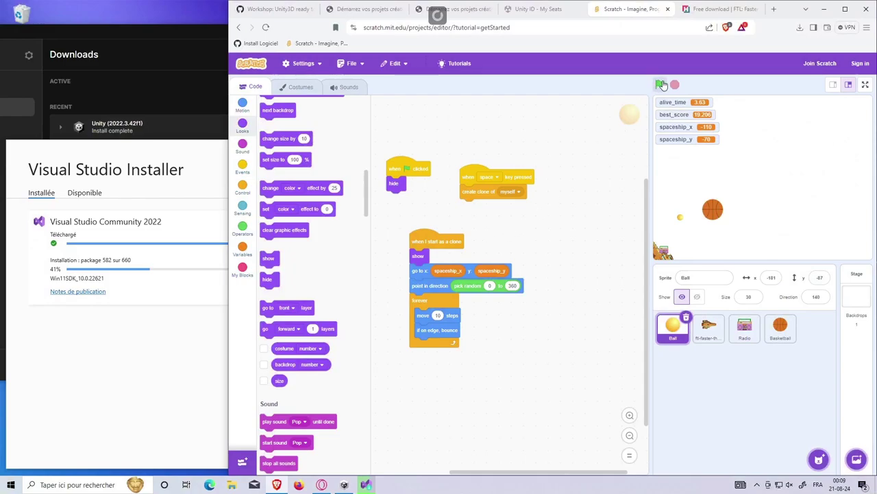
left_click(778, 325)
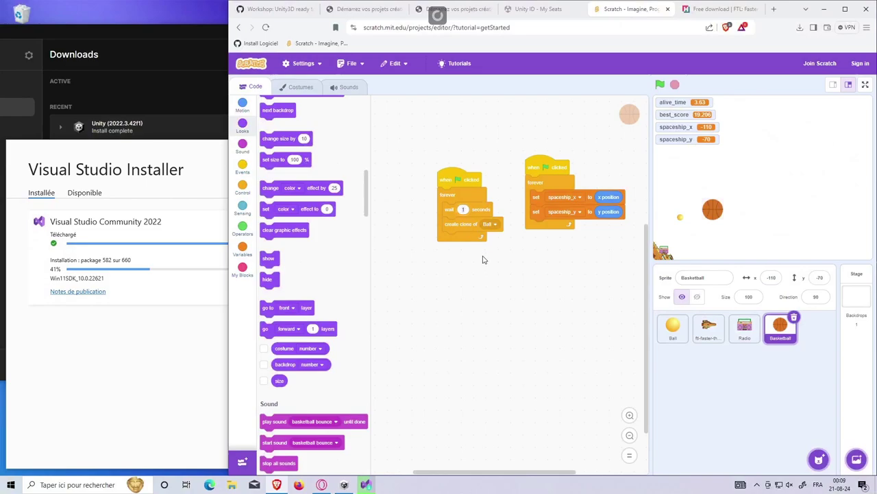
- Move 'create clone of Ball' above the 2-second wait, rerun the game, then switch to Visual Studio Installer
left_click(660, 84)
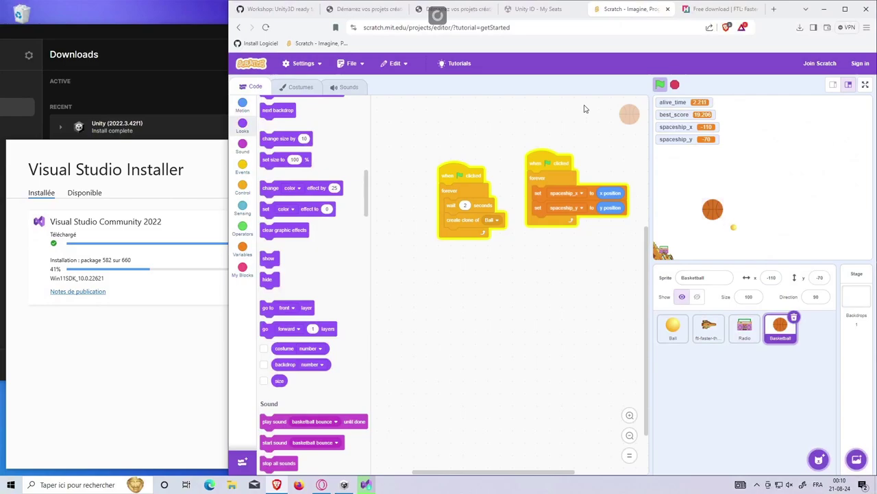
left_click(674, 84)
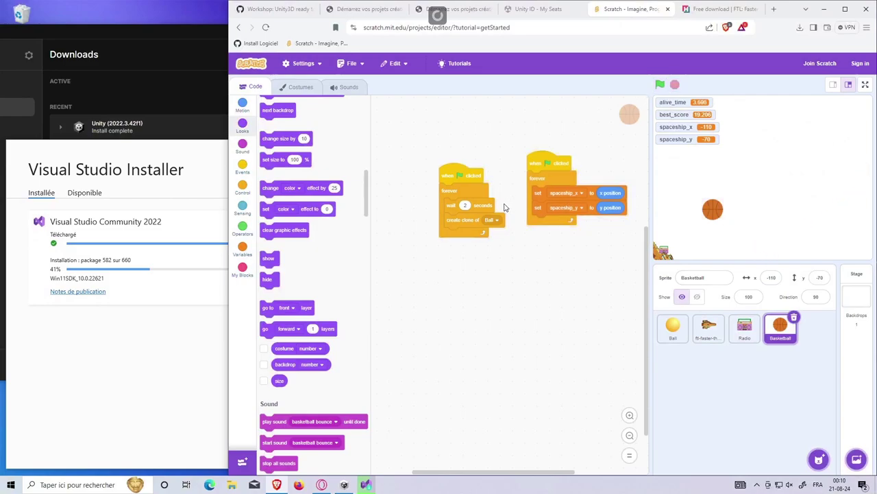
left_click_drag(464, 220, 459, 200)
left_click(660, 84)
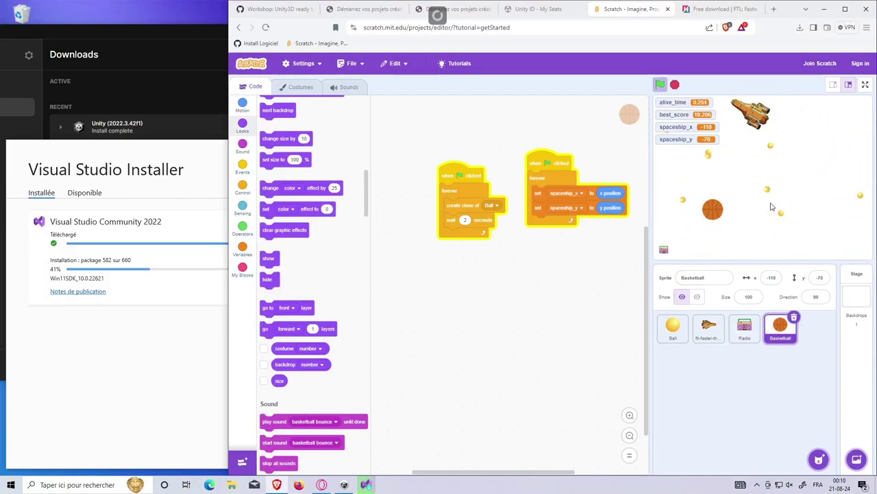
left_click(181, 313)
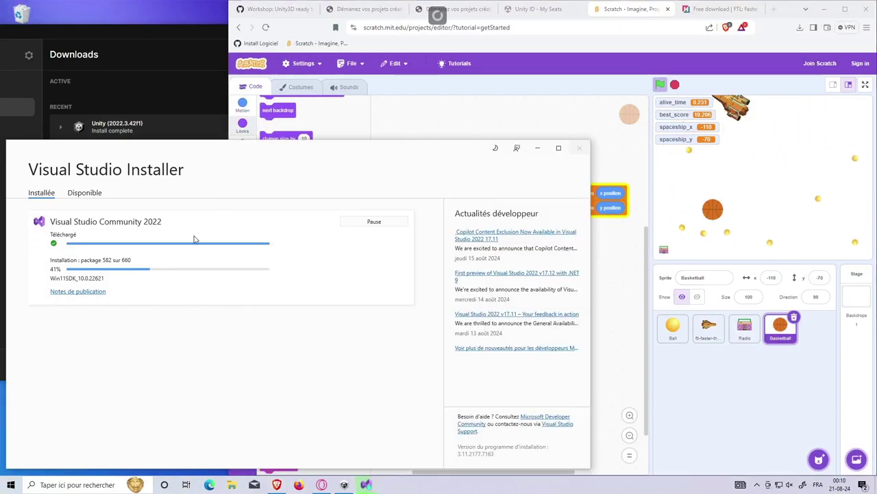
- Minimize and restore Visual Studio Installer at 41%, then return to the running Scratch game
left_click(366, 485)
left_click(365, 485)
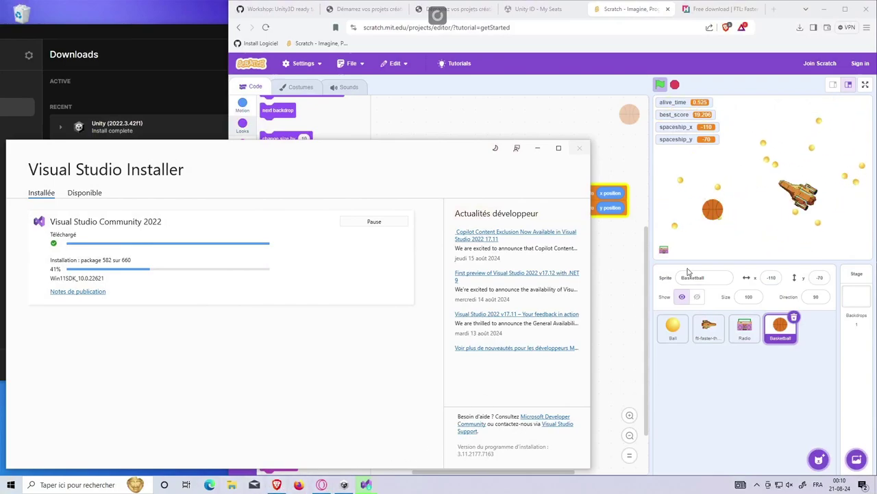
left_click(766, 227)
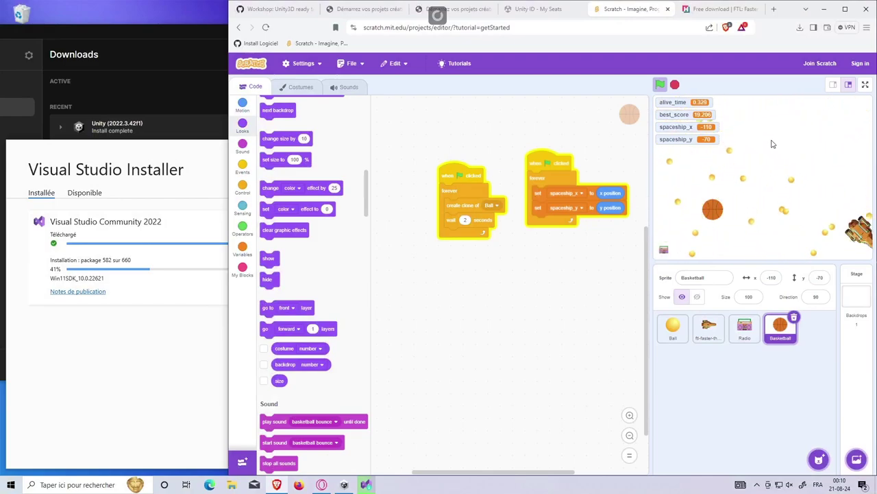
- Run the game briefly, stop it, and select a sprite in the sprite pane
left_click(661, 84)
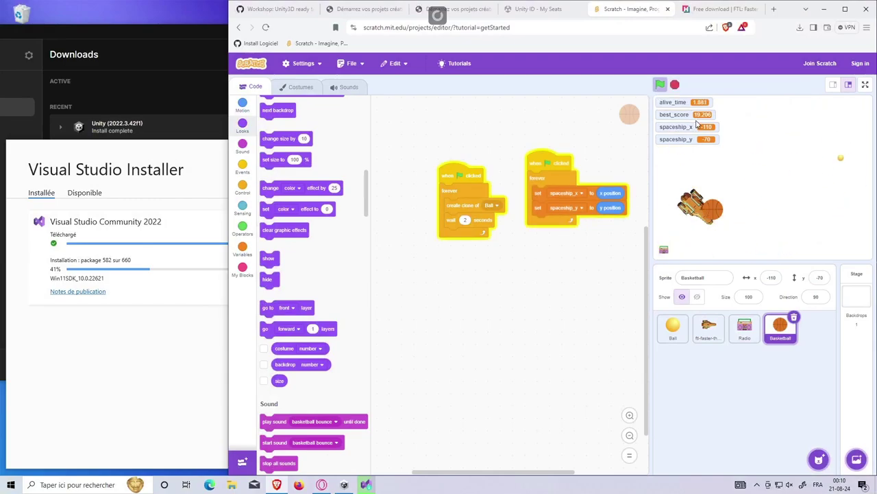
left_click(674, 85)
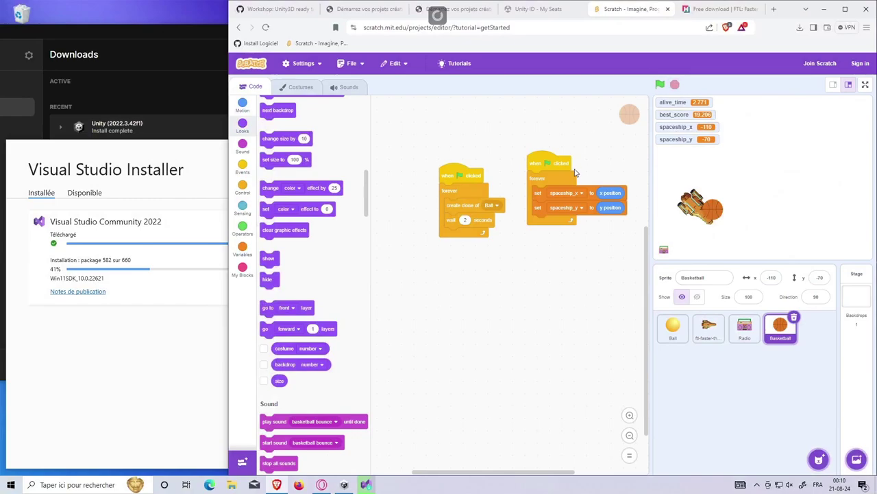
left_click(708, 330)
- Drag a 'delete this clone' block from Control into the scripts, then delete it again
left_click(243, 195)
scroll(296, 279, "down", 2)
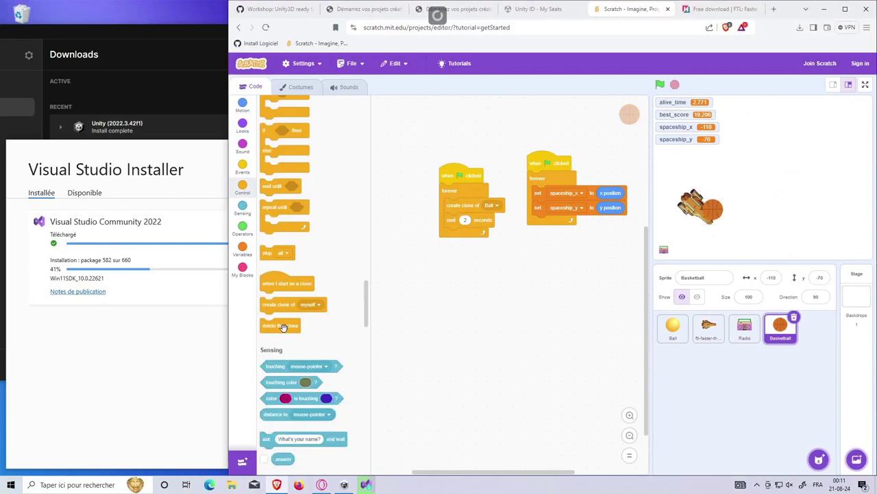
left_click_drag(281, 326, 488, 326)
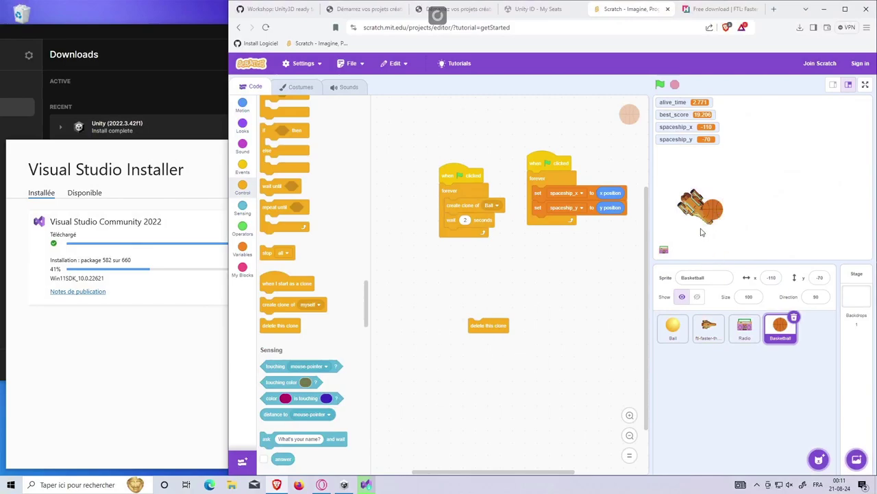
key("Delete")
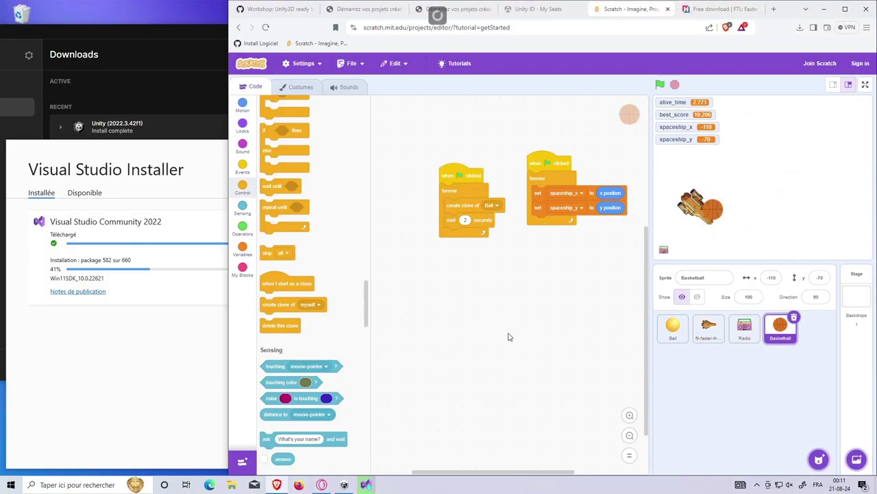
- Give Ball a 'when I receive PlayerHit' script with 'delete this clone', then run the game
left_click(672, 329)
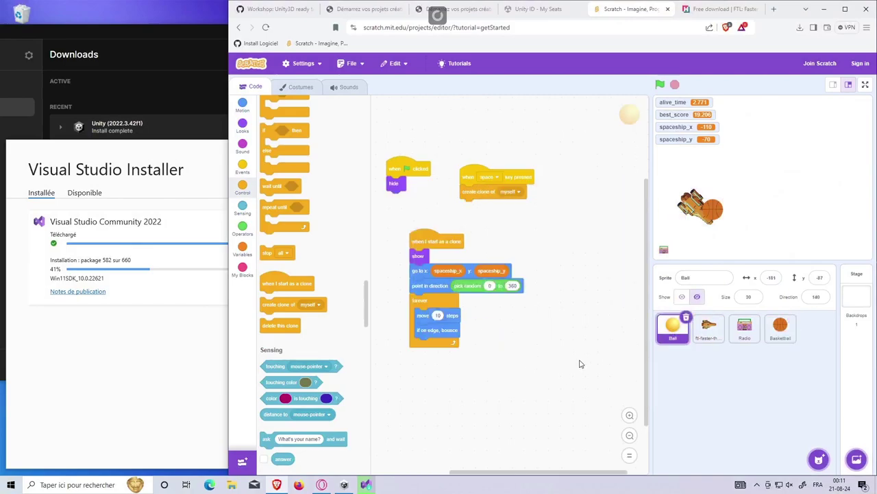
left_click_drag(561, 346, 536, 336)
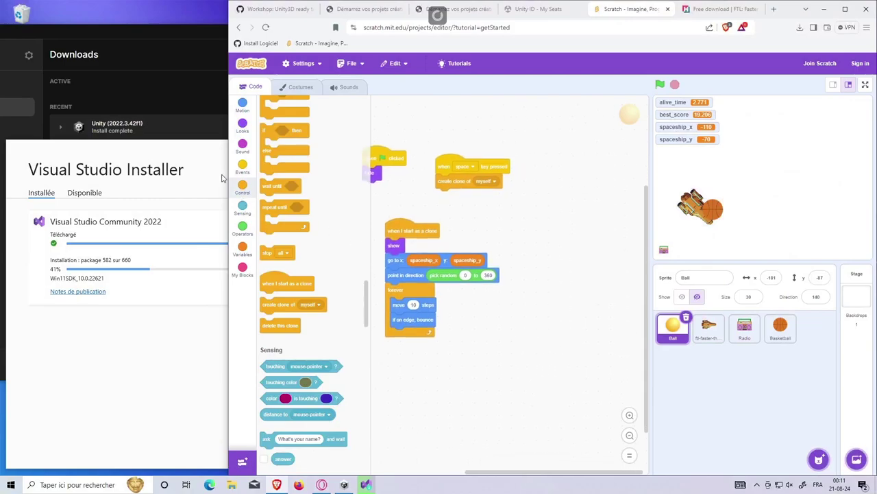
left_click(242, 168)
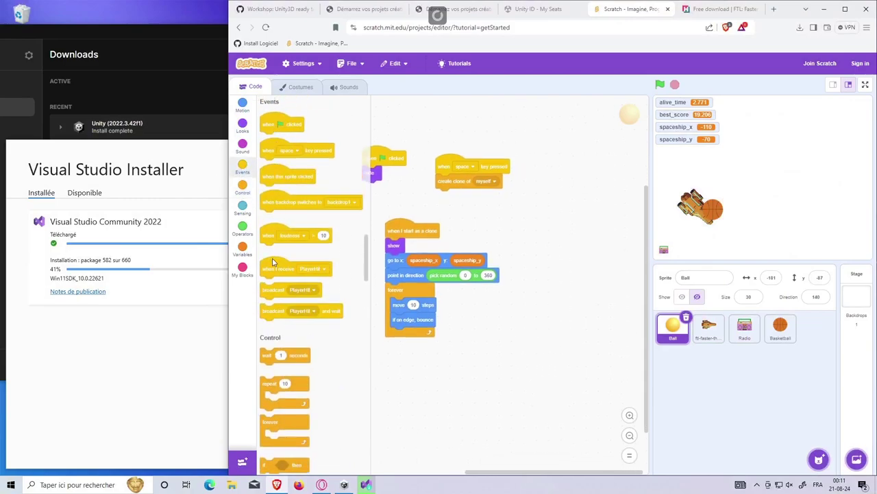
left_click_drag(273, 262, 551, 305)
scroll(290, 339, "down", 2)
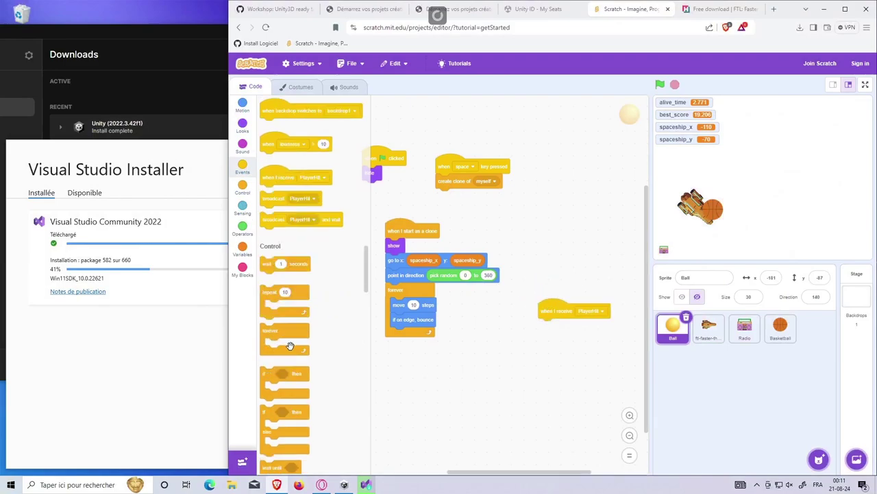
scroll(290, 346, "down", 2)
scroll(292, 381, "down", 1)
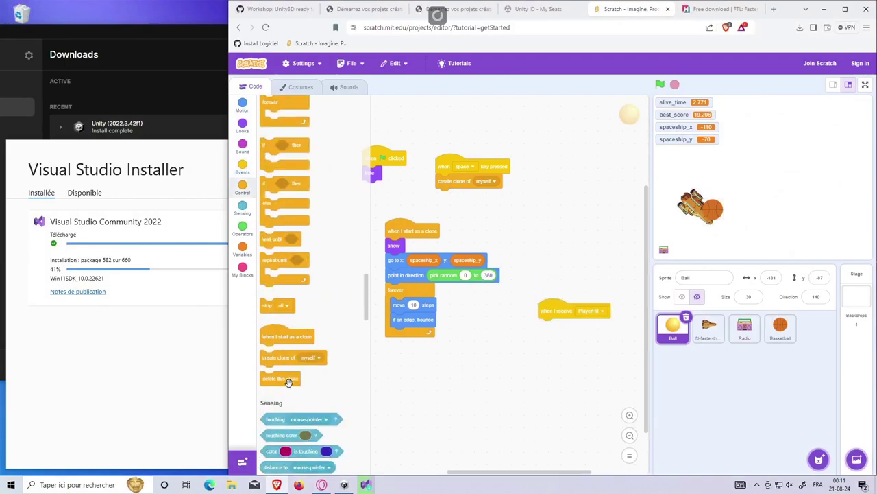
left_click_drag(285, 382, 572, 327)
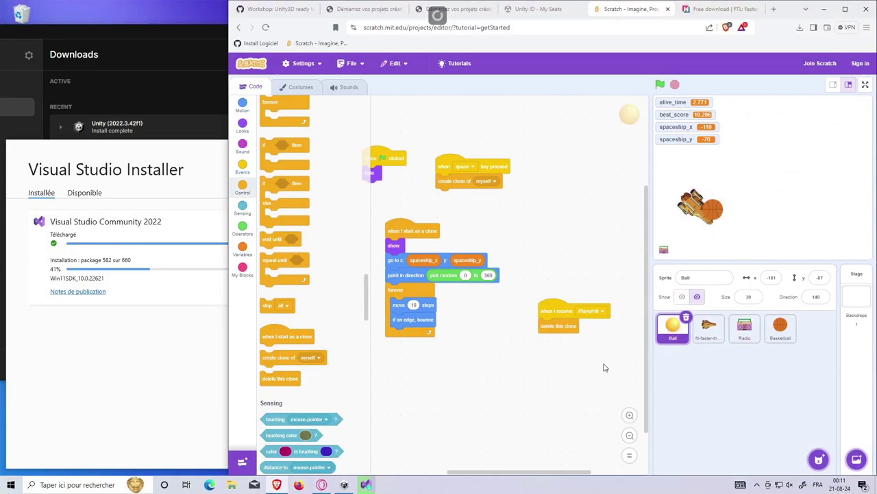
left_click(659, 94)
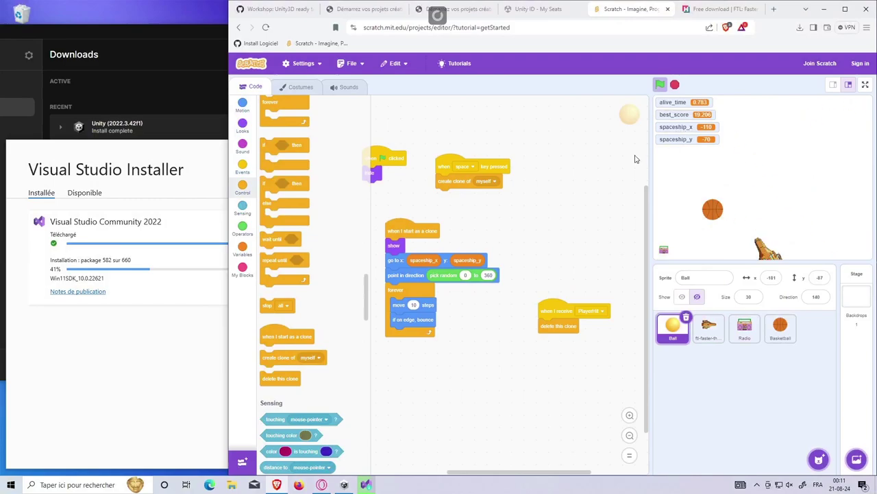
- Hide the spaceship_x and spaceship_y monitors and place best_score beside alive_time on the stage
left_click(243, 248)
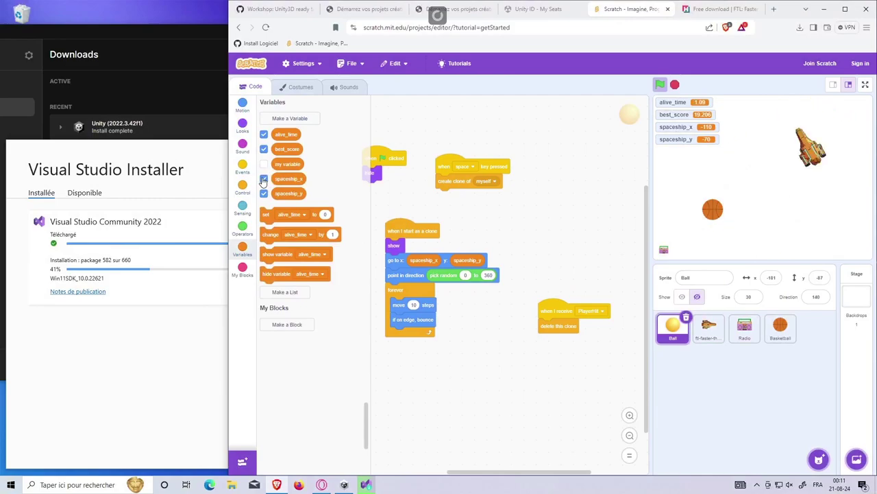
left_click(264, 179)
left_click(264, 194)
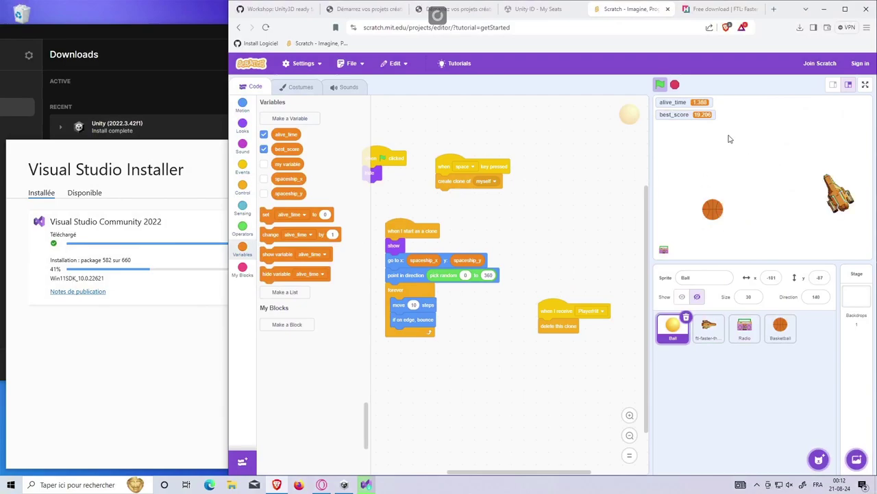
left_click_drag(683, 120, 749, 104)
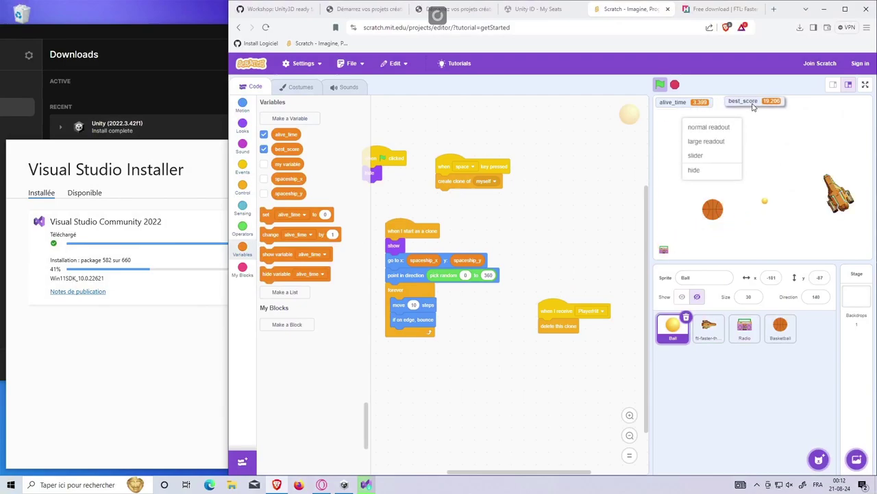
left_click(804, 132)
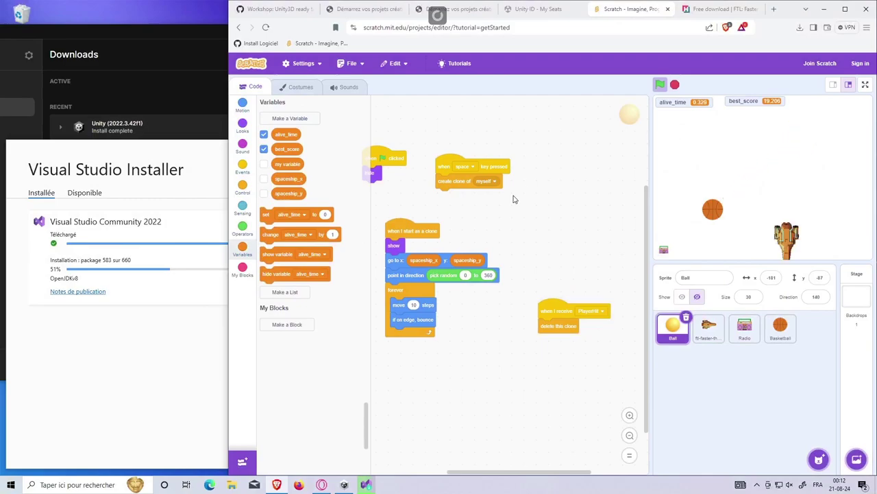
- Open Ball's Sounds tab and browse the sound library, leaving without adding anything
left_click(346, 90)
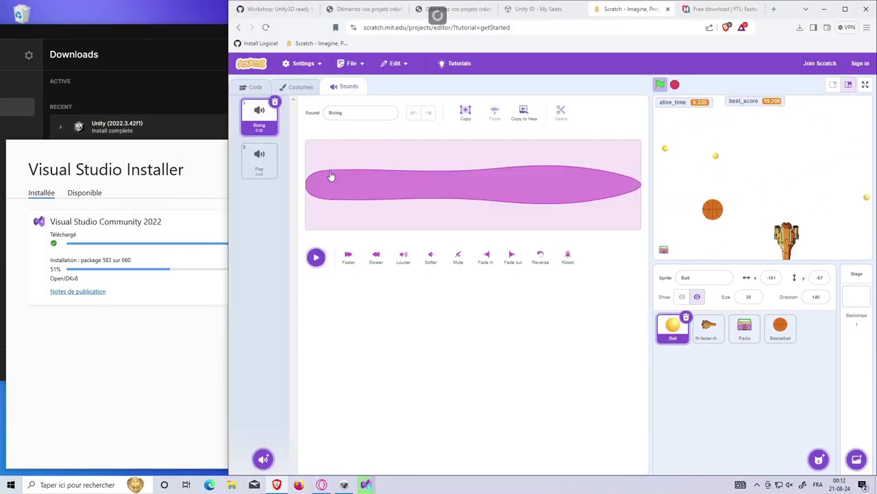
mouse_move(266, 457)
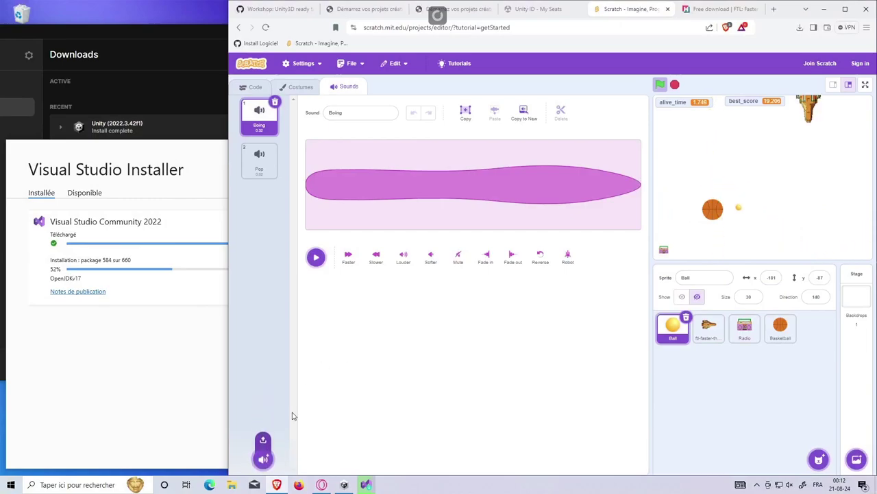
left_click(266, 457)
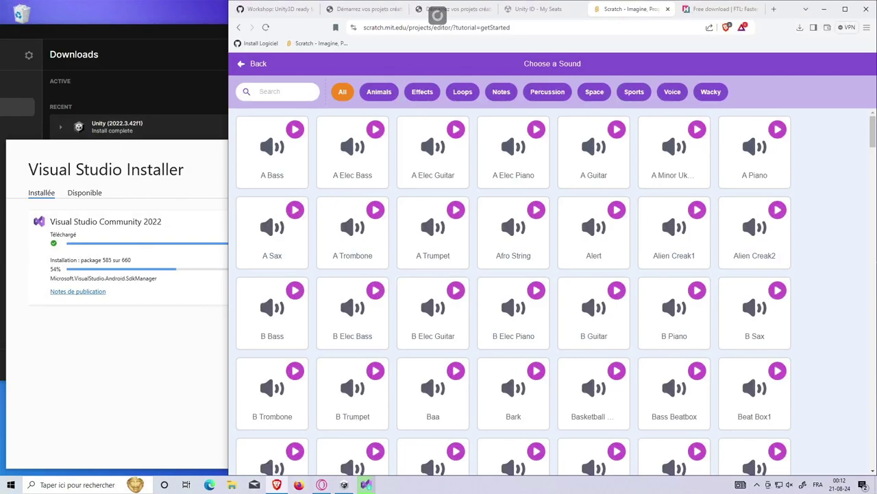
left_click(242, 66)
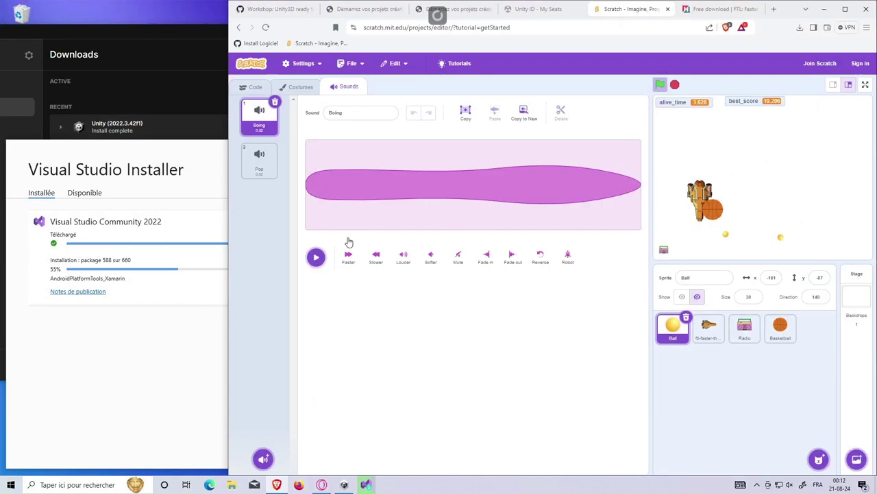
- Delete the Boing and Pop sounds, then glance at the sound library again without adding any
left_click(275, 101)
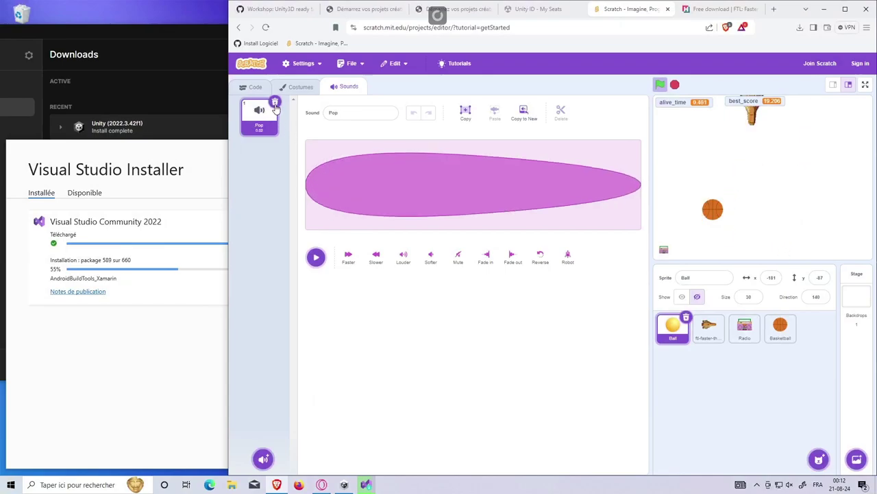
left_click(275, 103)
mouse_move(267, 462)
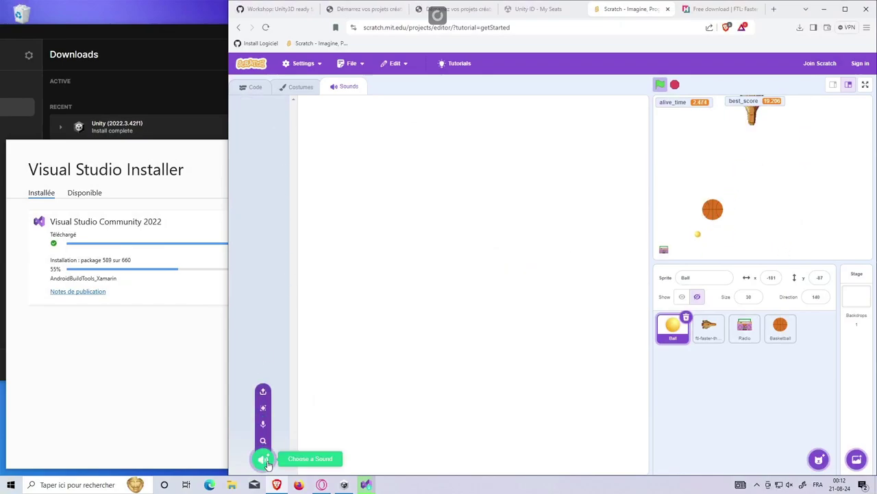
right_click(266, 171)
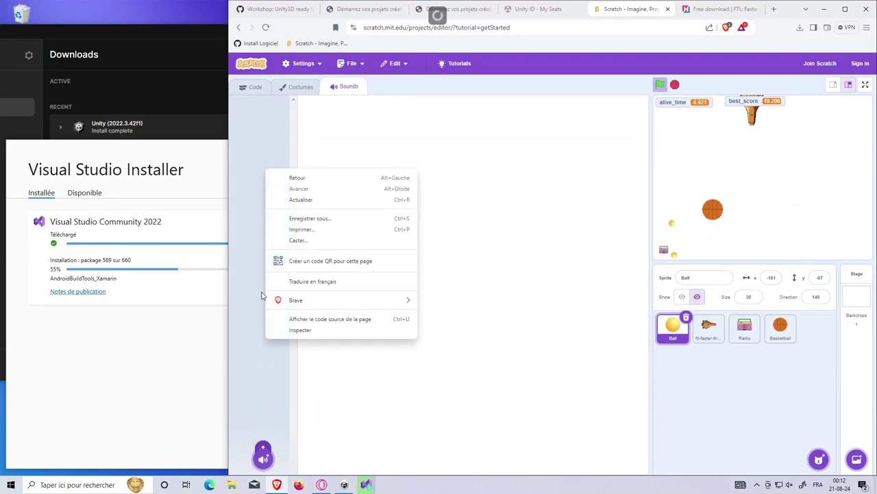
left_click(243, 236)
left_click(264, 458)
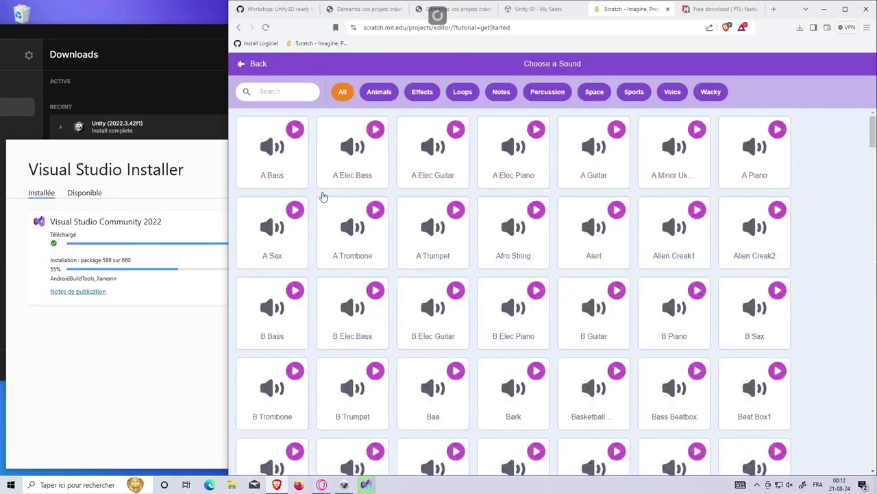
left_click(241, 65)
mouse_move(267, 458)
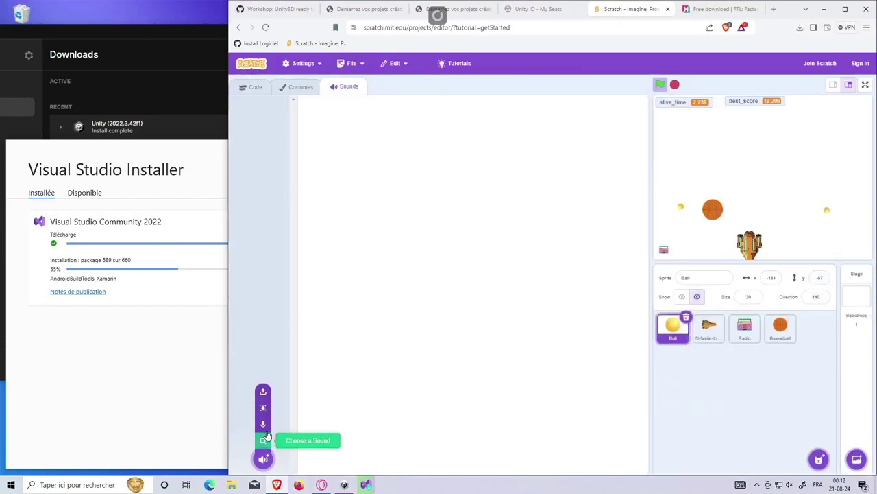
left_click(267, 429)
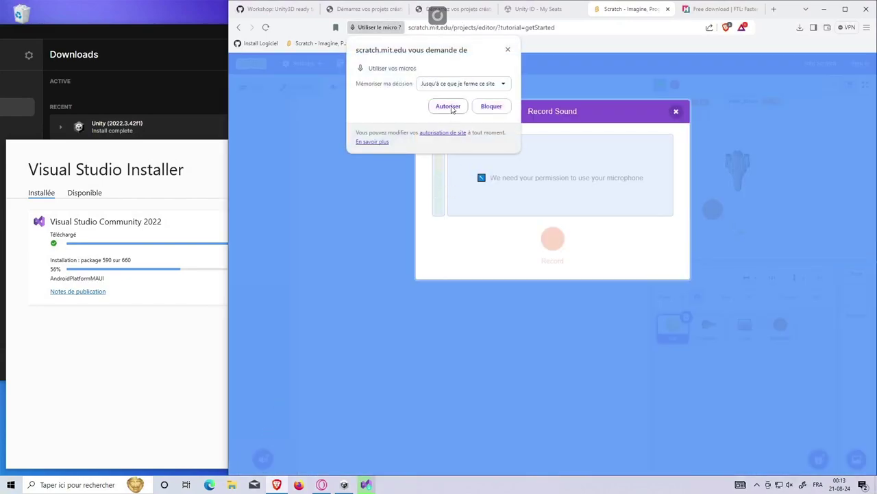
left_click(469, 86)
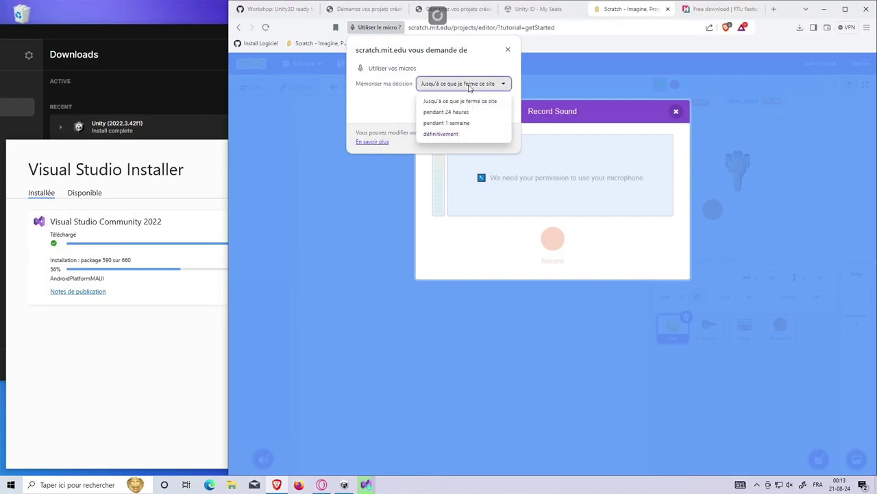
left_click(460, 101)
left_click(446, 108)
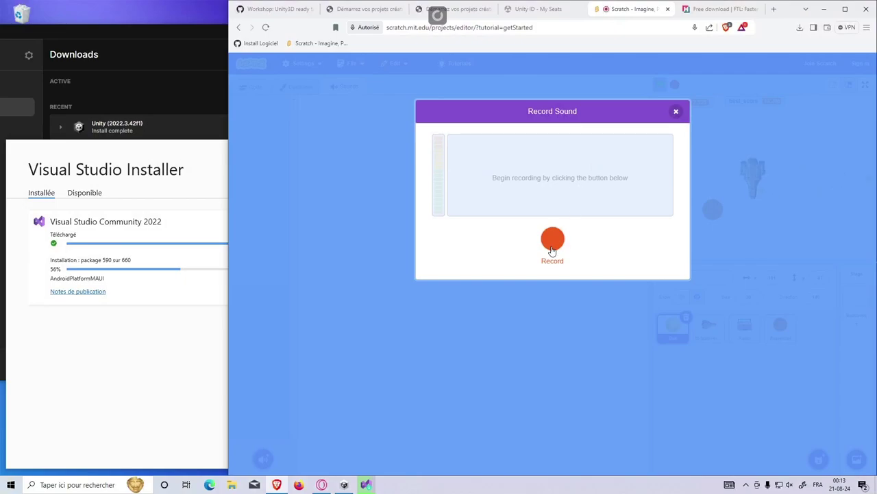
left_click(553, 248)
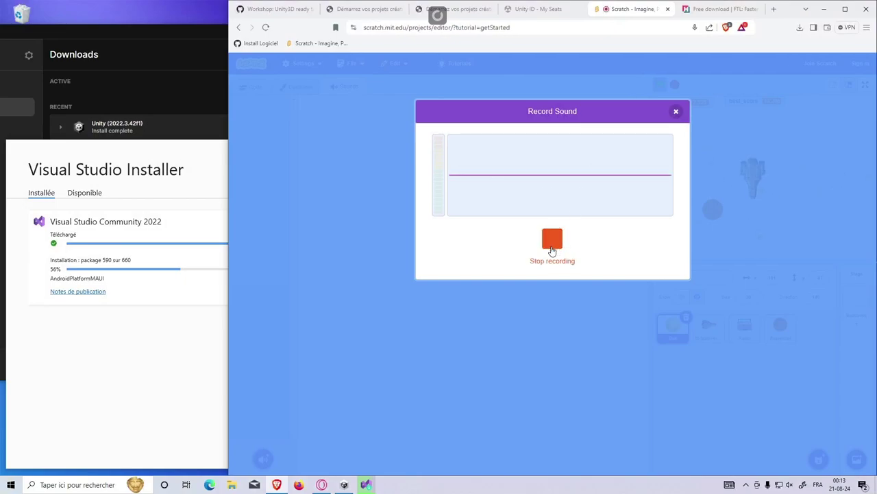
left_click(553, 248)
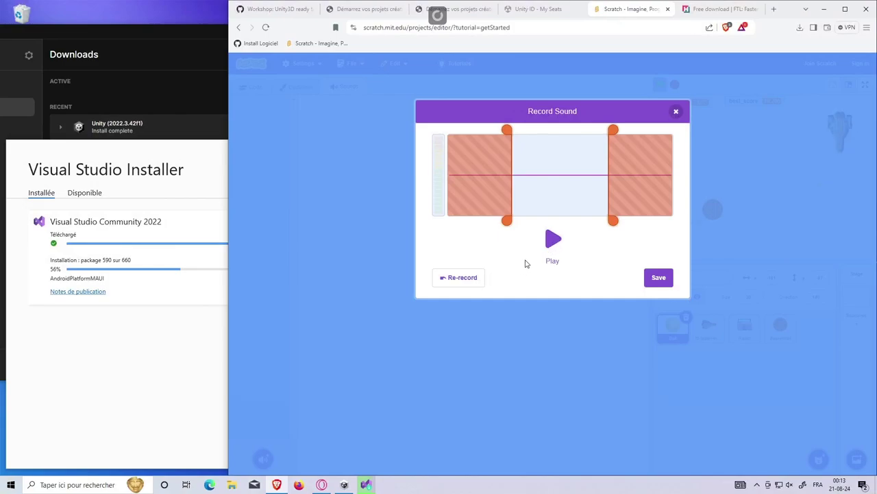
left_click(552, 255)
left_click(557, 259)
left_click(562, 258)
left_click(469, 278)
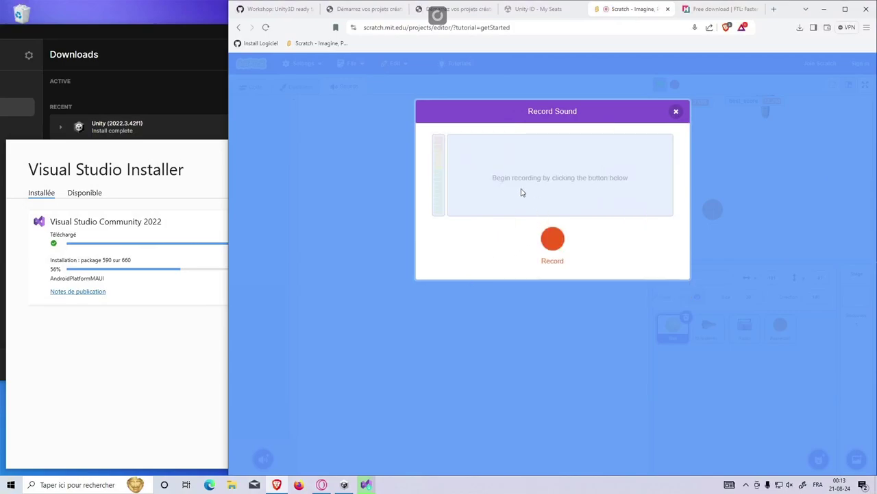
left_click(552, 245)
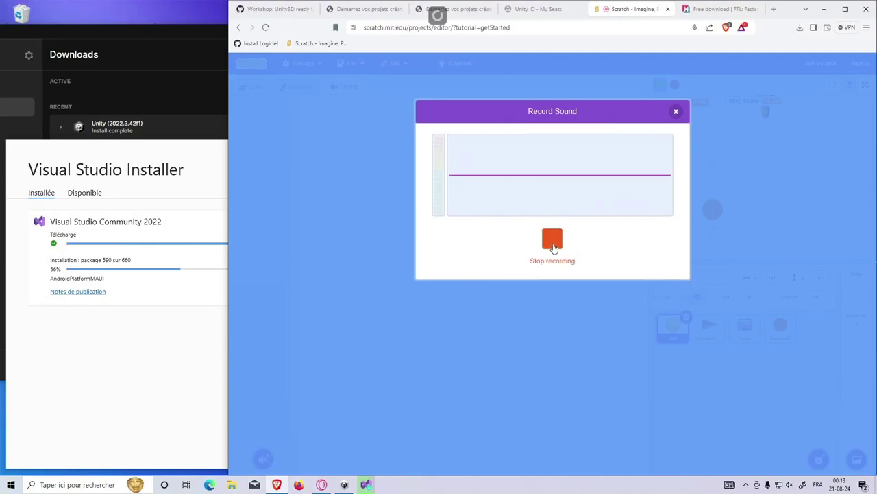
left_click(553, 242)
left_click(677, 111)
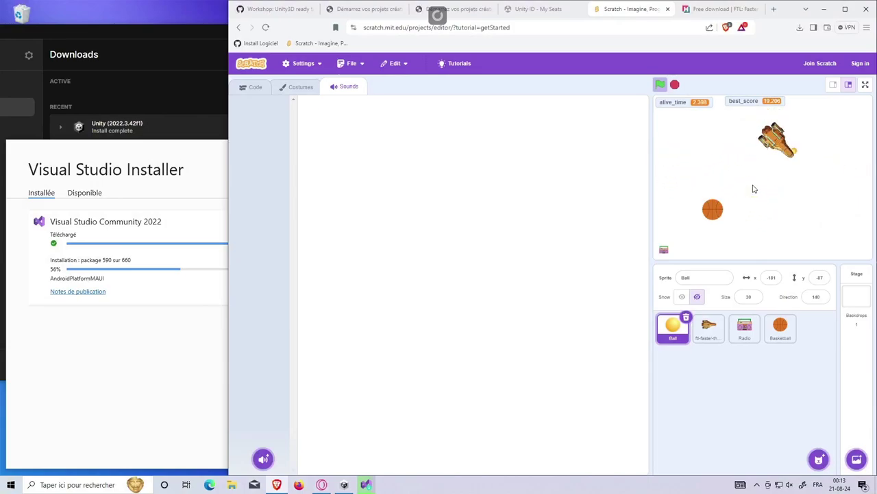
- Stop the game and shrink the Ball sprite to size 11
left_click(674, 85)
type("10")
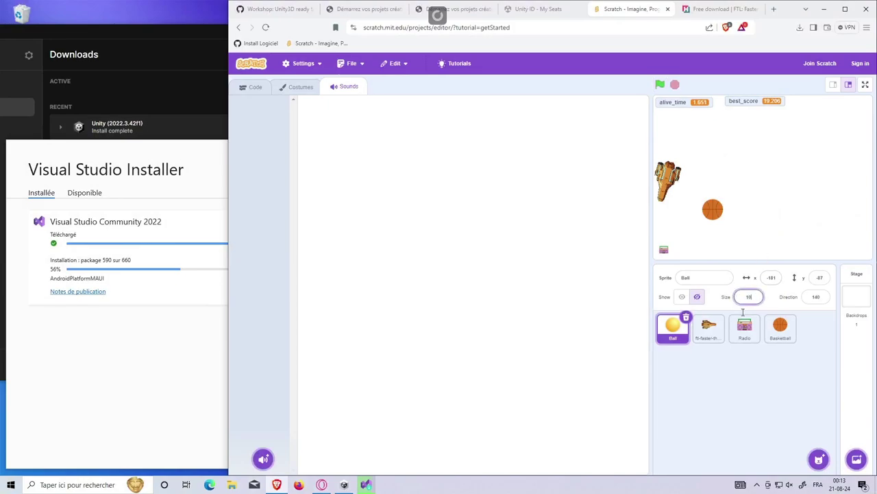
key("BackSpace")
type("1")
key("Return")
left_click(749, 296)
- Set the spaceship sprite's size to 20, then select the Basketball sprite
left_click(709, 326)
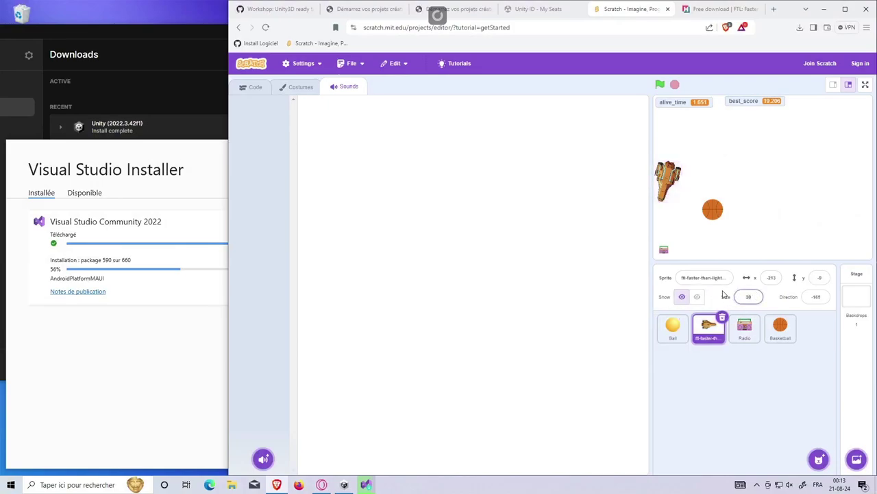
type("20")
left_click(718, 381)
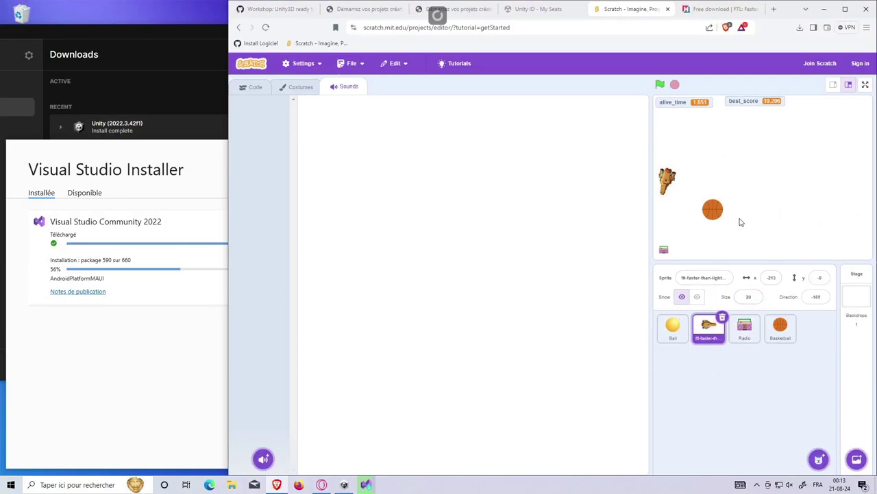
left_click(780, 329)
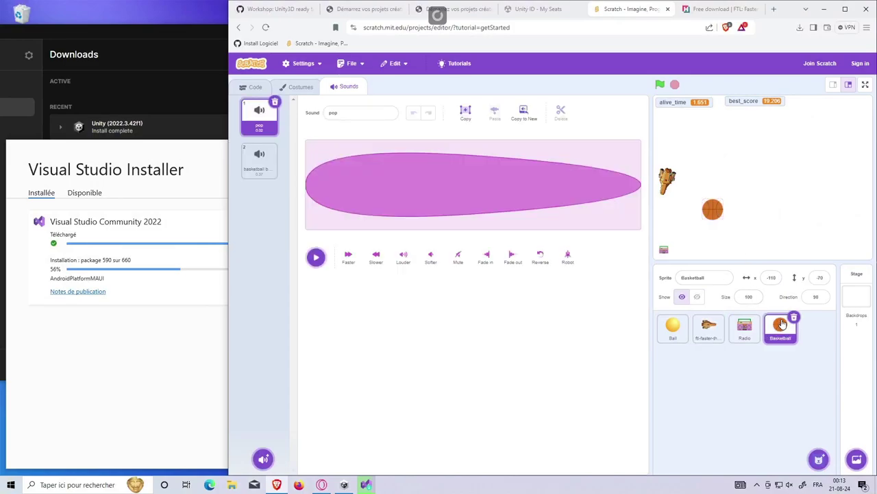
- Give Basketball a green-flag script gliding 6 secs to a random position, then run the game
left_click(254, 88)
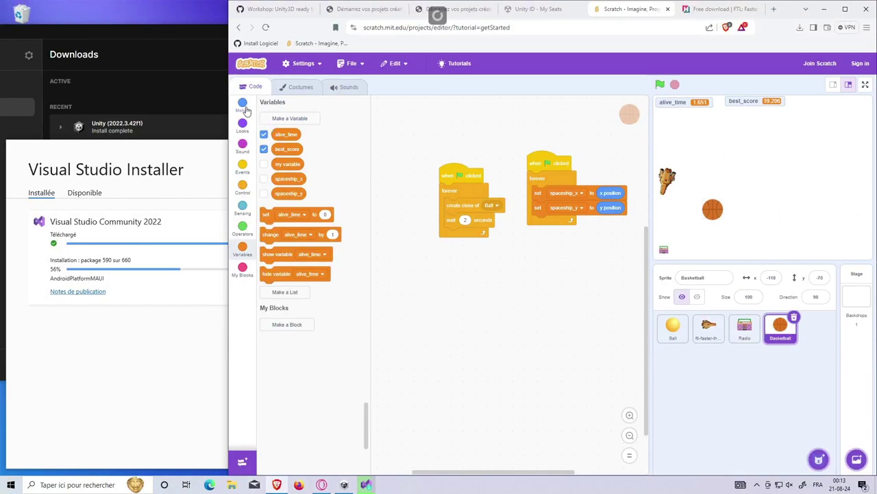
left_click(243, 165)
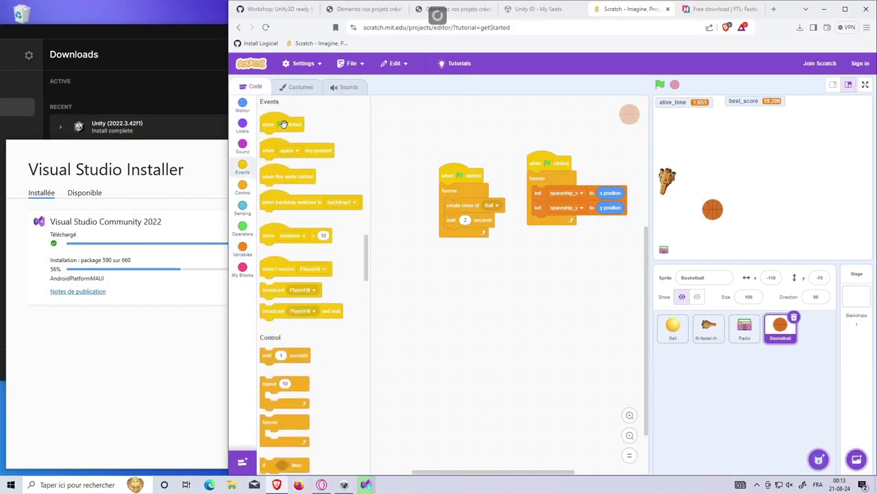
left_click_drag(281, 124, 487, 306)
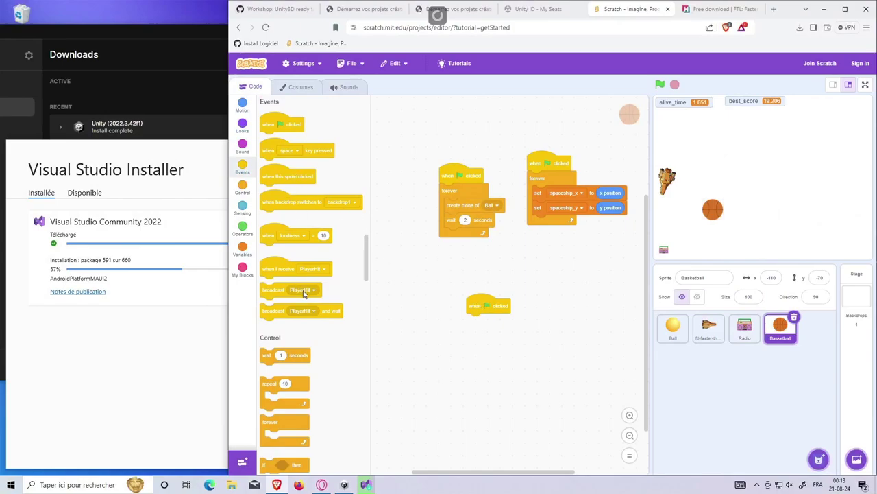
scroll(304, 292, "down", 2)
left_click(244, 105)
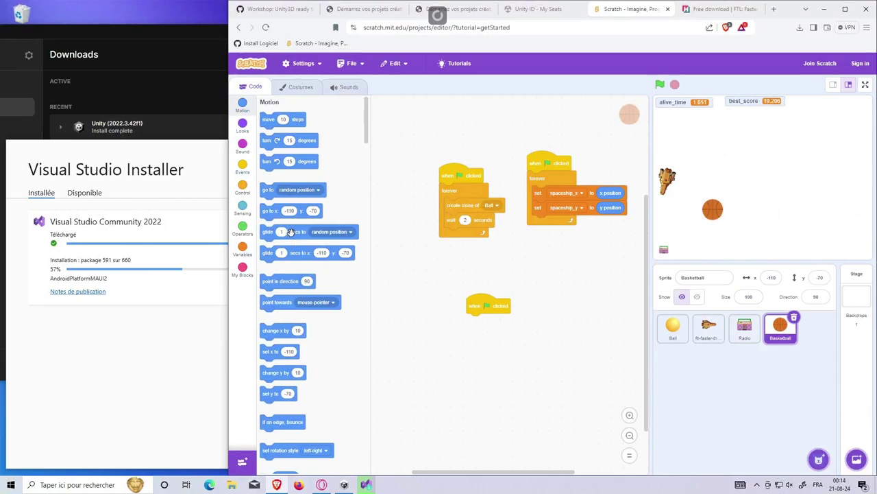
left_click_drag(291, 233, 502, 314)
type("6")
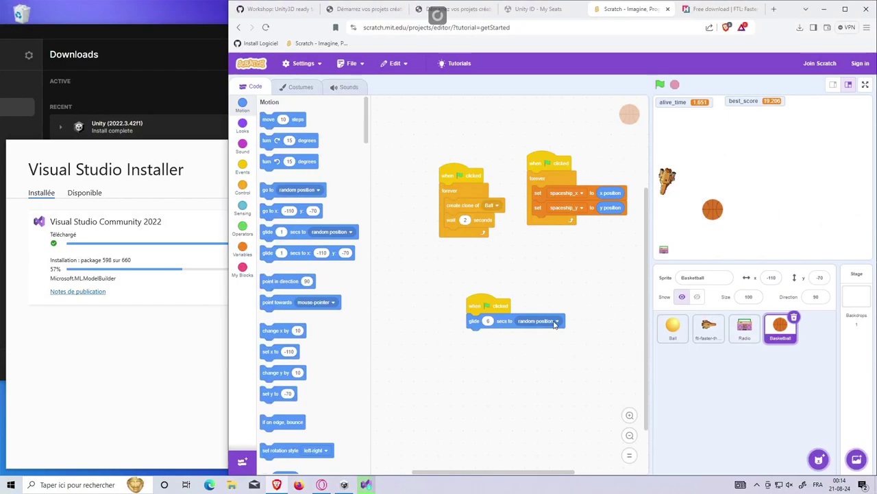
left_click(660, 84)
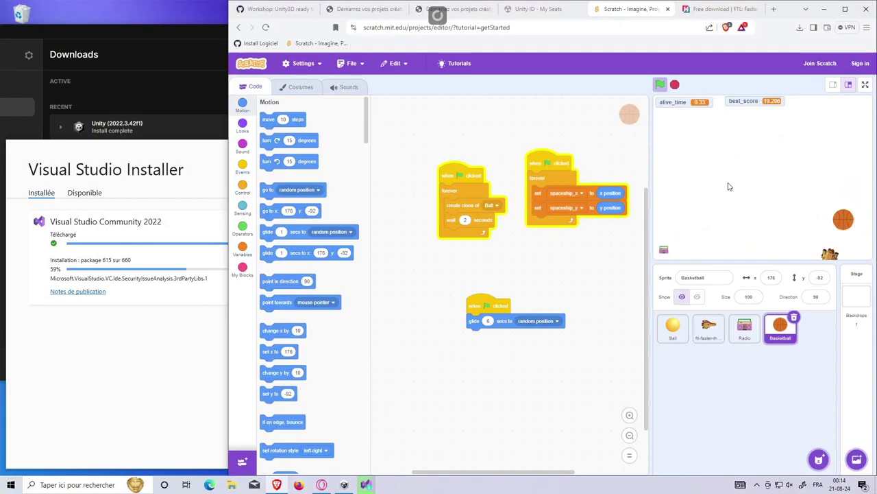
- Duplicate the spaceship's 'if touching Ball' check and set the copy to touching Basketball
left_click(708, 328)
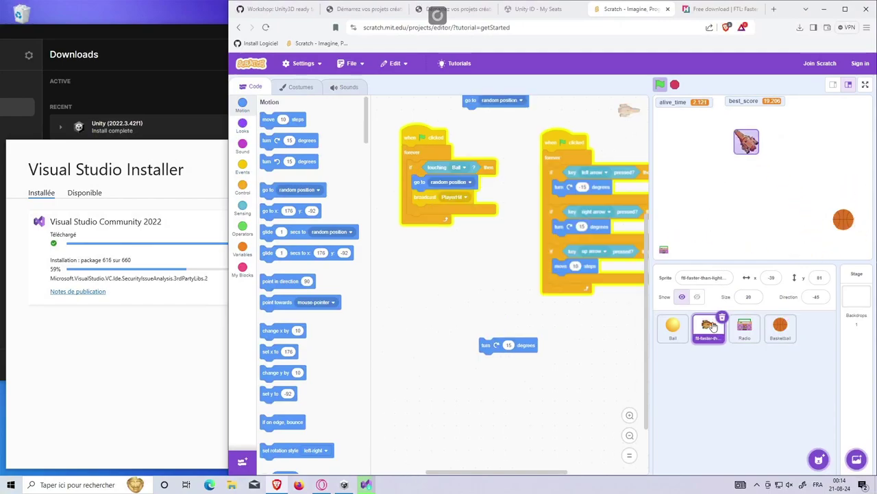
mouse_move(524, 235)
left_mouse_down()
mouse_move(478, 332)
mouse_move(539, 305)
mouse_move(545, 290)
left_mouse_up()
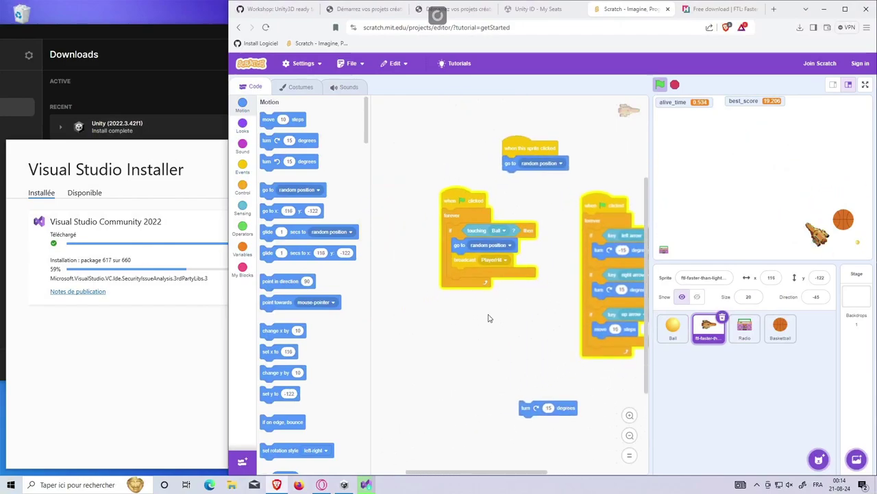
mouse_move(494, 274)
left_mouse_down()
mouse_move(488, 371)
mouse_move(482, 288)
left_mouse_up()
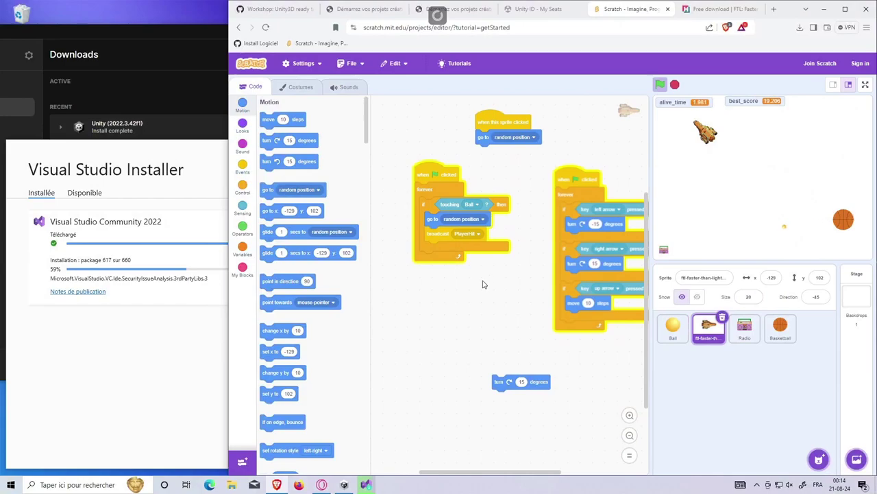
mouse_move(425, 209)
left_mouse_down()
mouse_move(425, 270)
mouse_move(431, 202)
left_mouse_up()
right_click(425, 270)
left_click(446, 277)
left_click(427, 316)
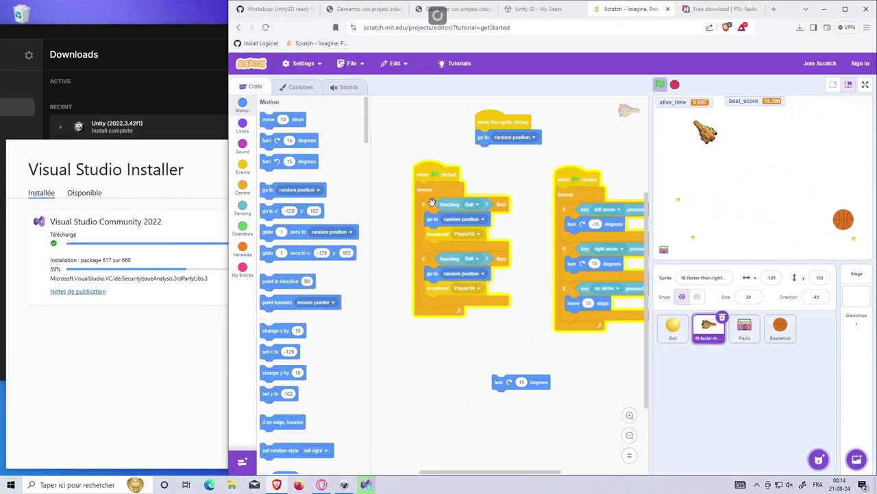
left_click(473, 257)
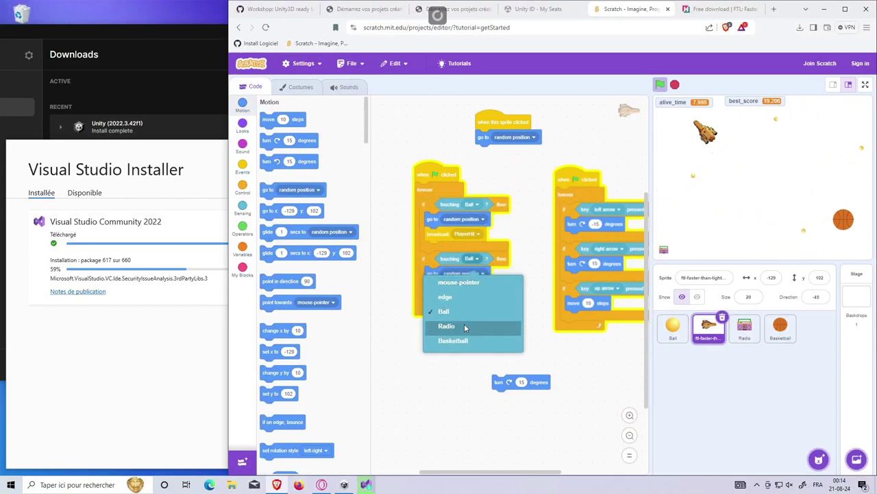
left_click(467, 340)
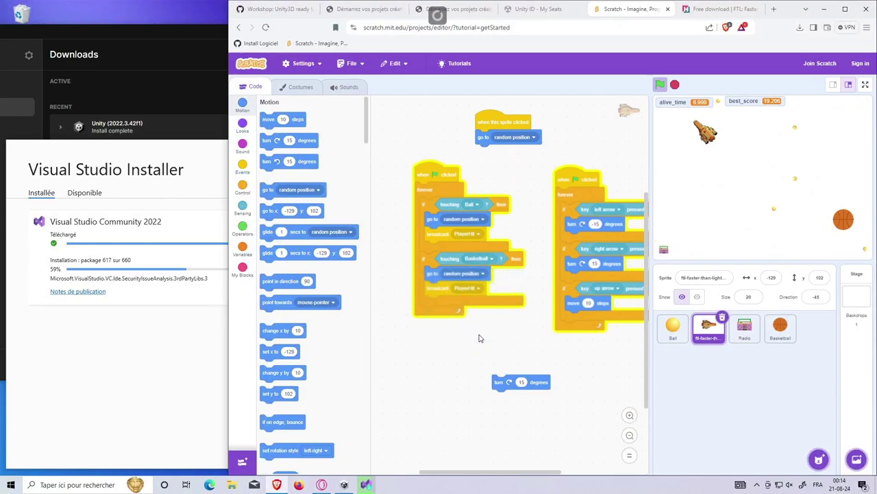
- Run the game and steer the spaceship with the arrow keys to test the collisions
left_click(662, 85)
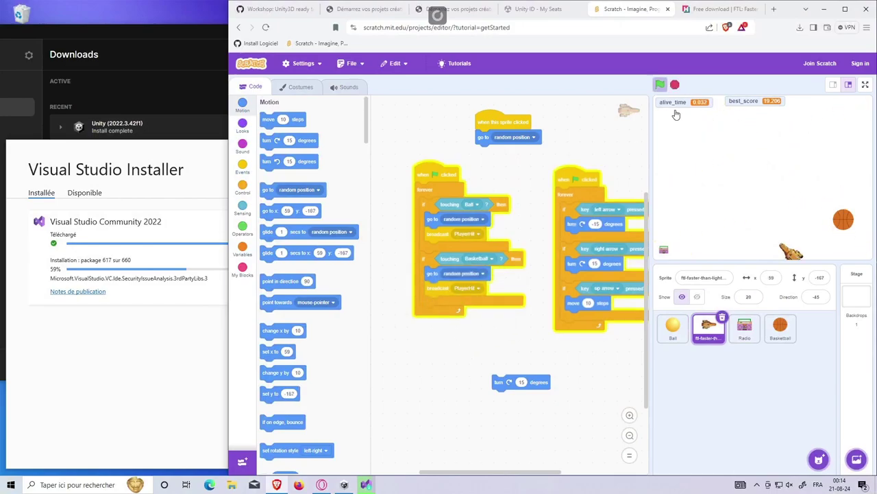
key("Left")
key("Up")
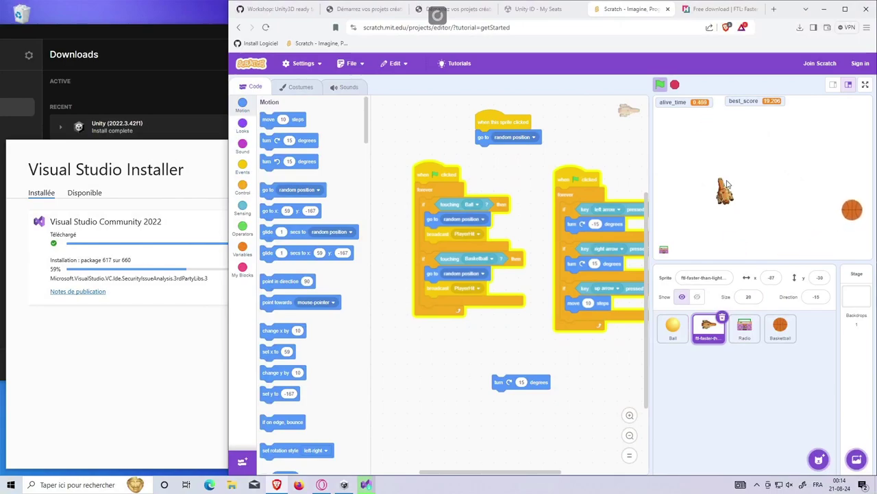
key("Right")
key("Up")
key("Left")
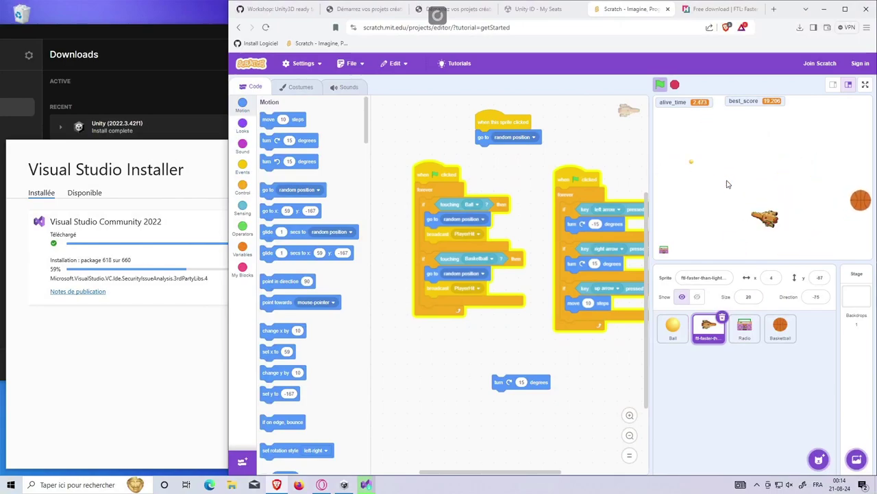
key("Up")
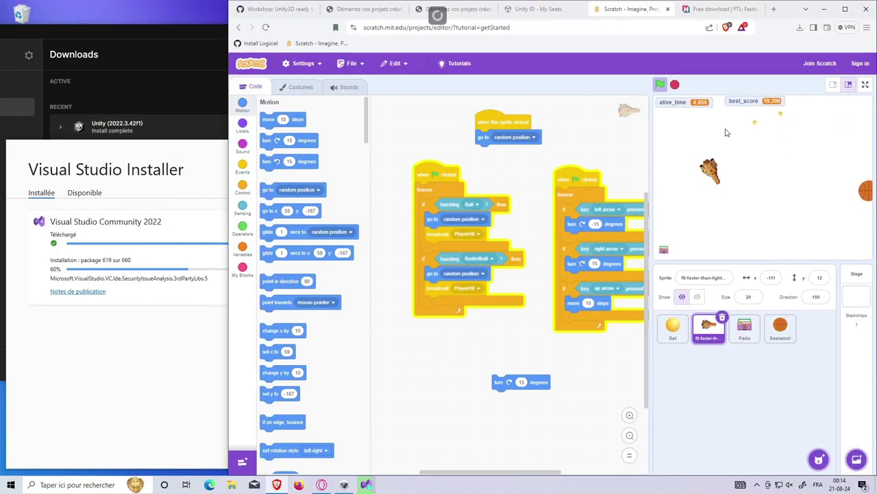
key("Left")
key("Up")
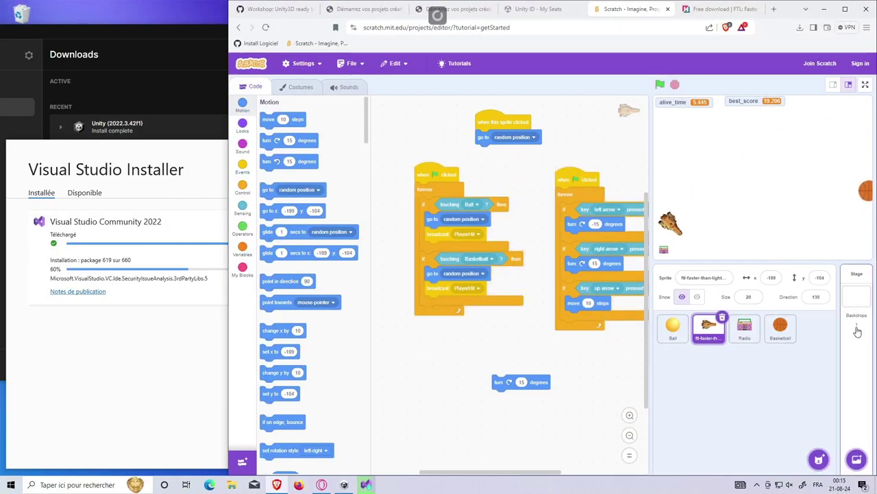
- Search the backdrop library for 'space' and set the Stars backdrop on the stage
left_click(856, 459)
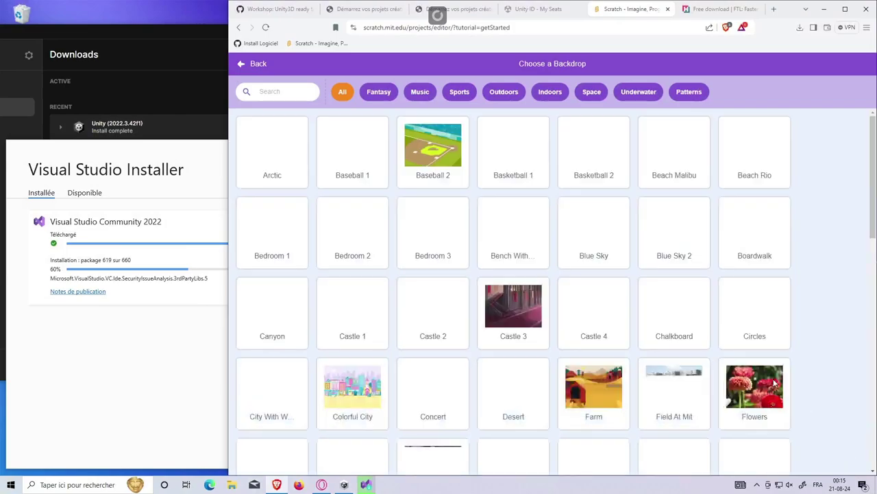
left_click(290, 92)
type("pace")
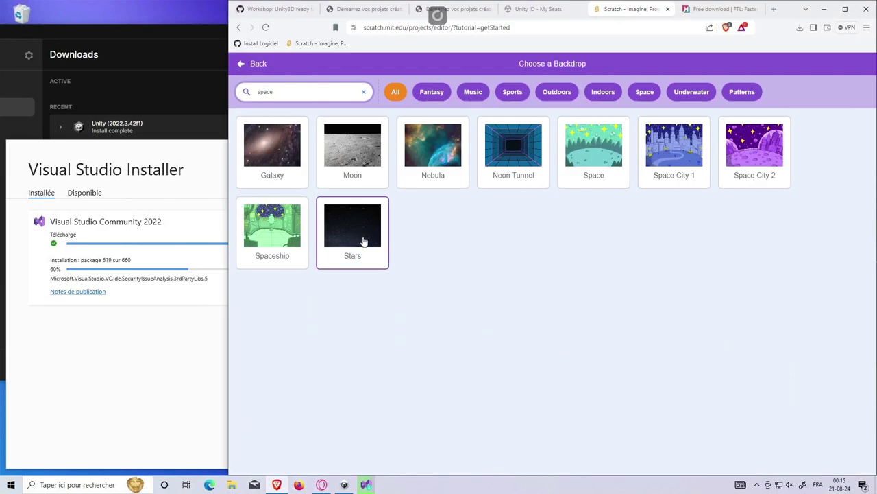
left_click(363, 242)
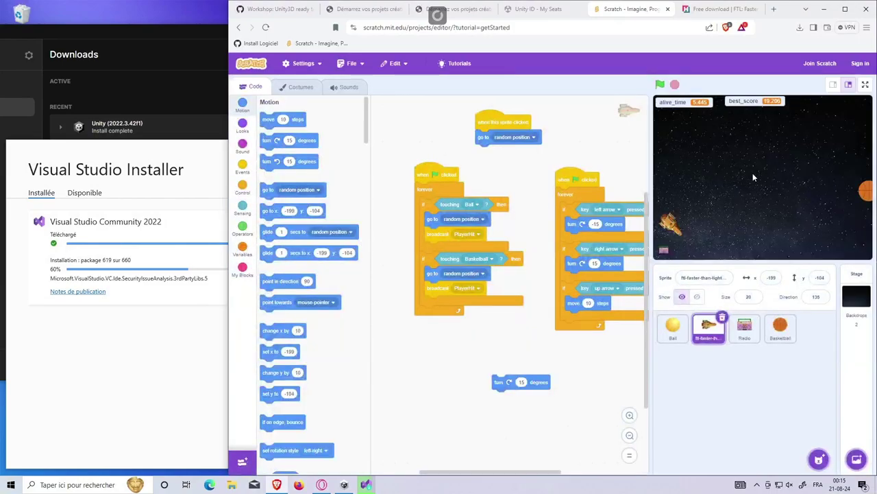
- Run the game with the green flag and steer the spaceship with the arrow keys
left_click(662, 86)
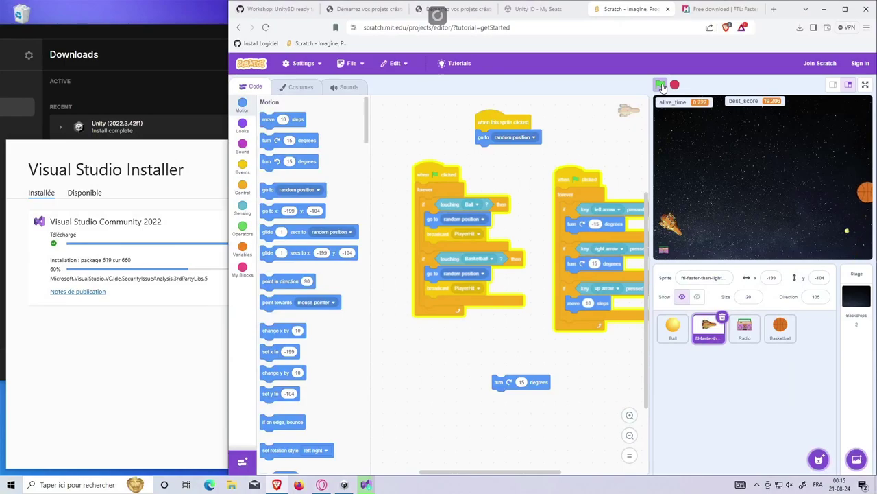
key("Up")
key("Left")
key("Up")
key("Left")
key("Up")
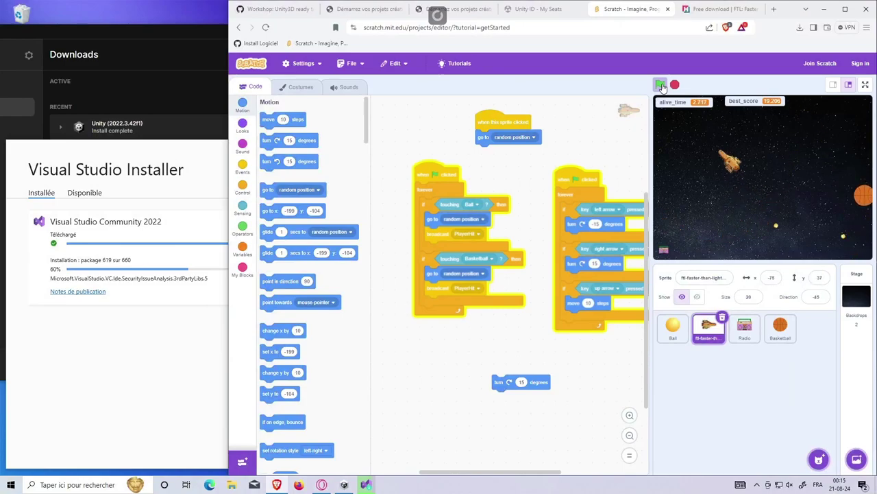
key("Right")
key("Right")
key("Right")
key("Up")
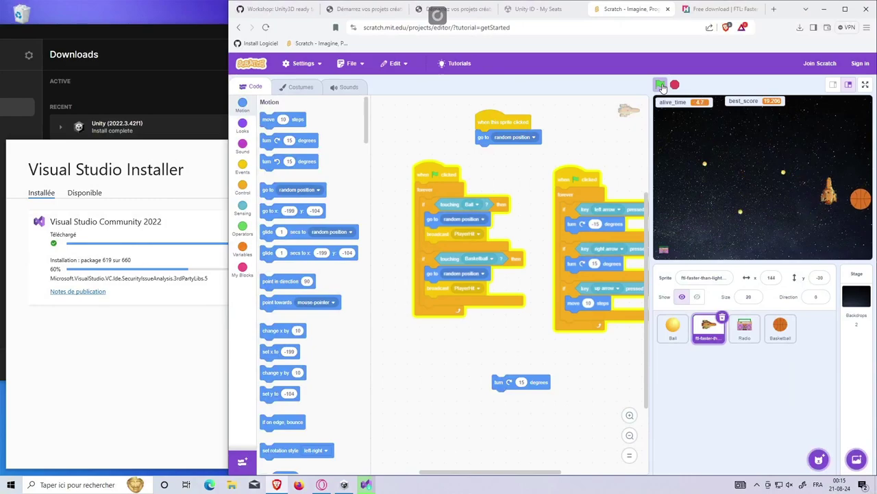
key("Right")
key("Right")
key("Right")
key("Up")
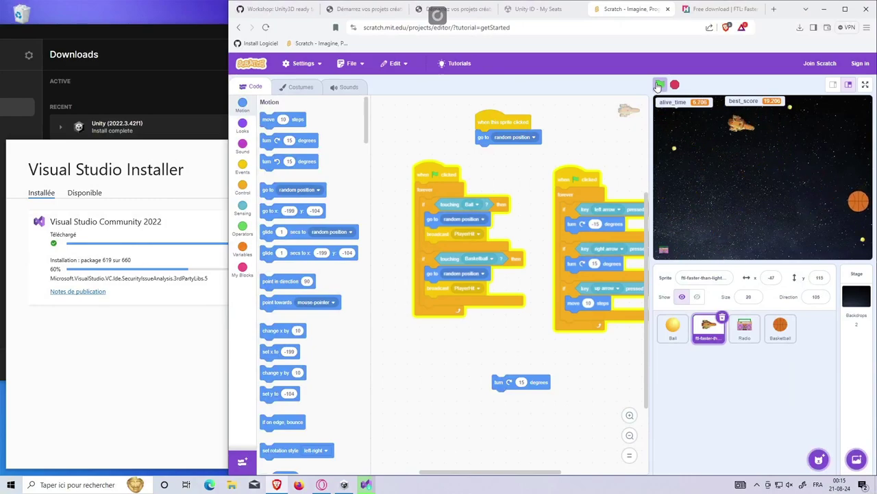
key("Right")
key("Right")
key("Right")
key("Up")
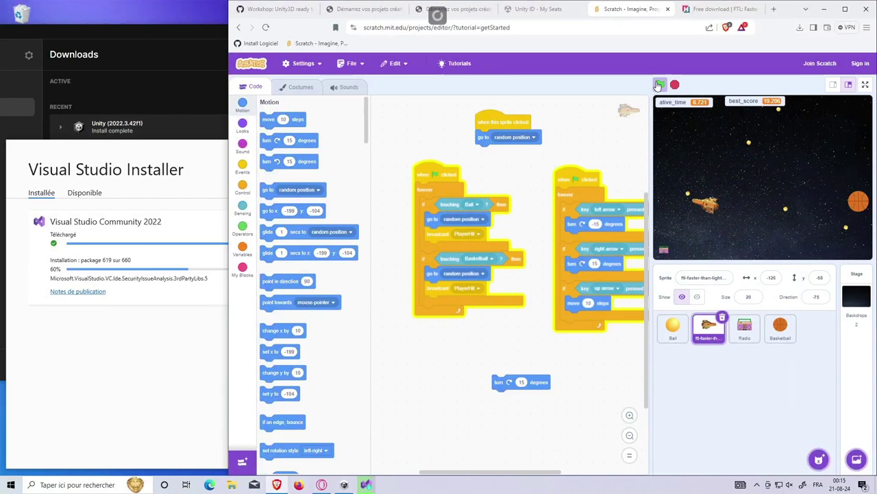
key("Right")
key("Up")
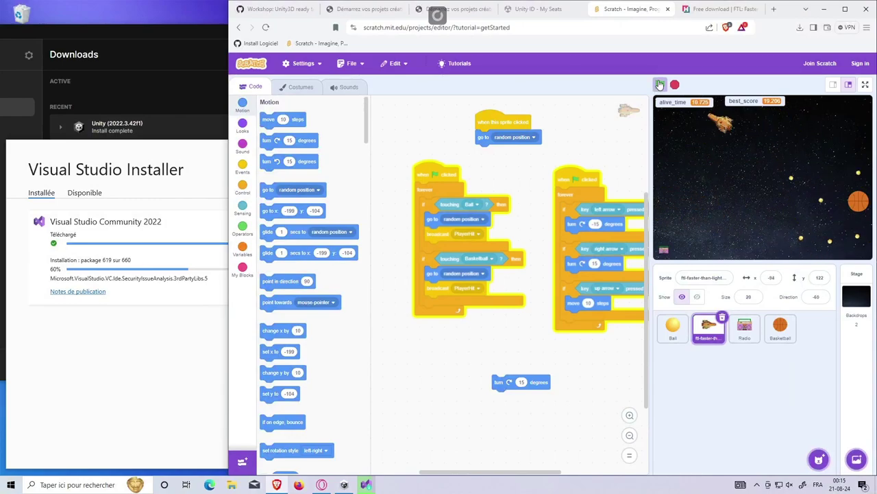
key("Right")
key("Right")
key("Right")
key("Up")
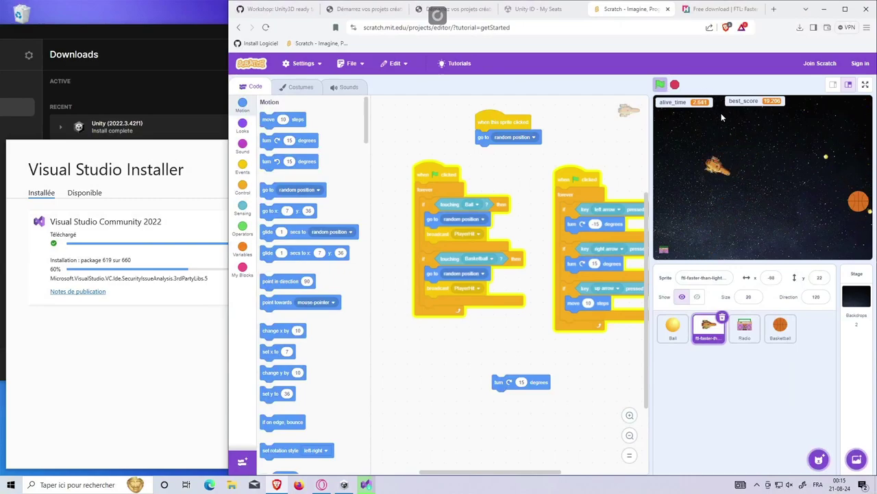
key("Up")
key("Left")
key("Left")
key("Left")
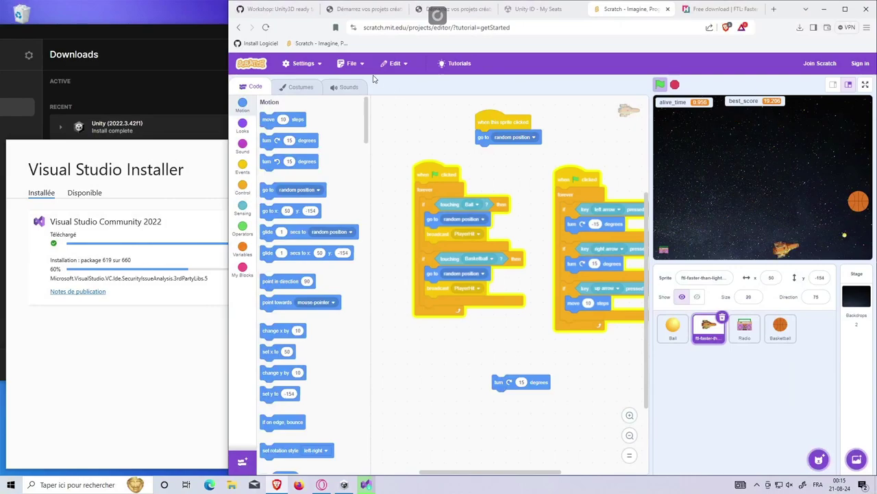
- Save the project to the computer from the File menu under the name SpaceShip
left_click(352, 63)
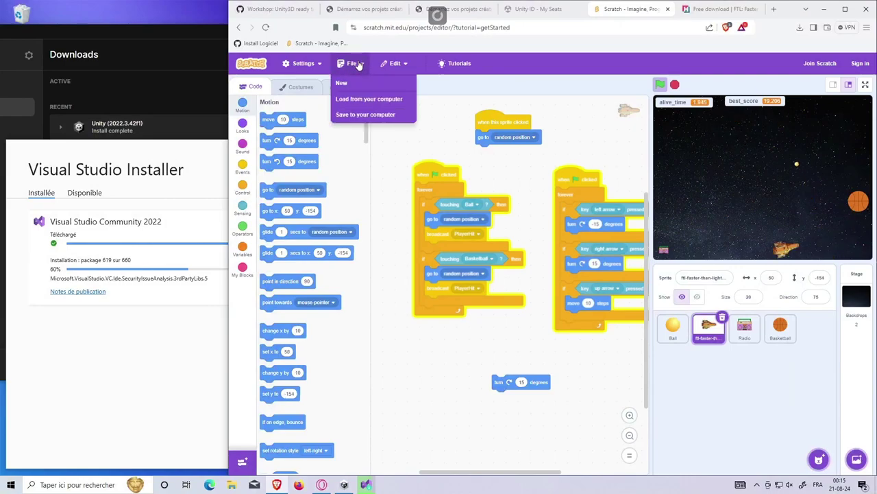
left_click(361, 115)
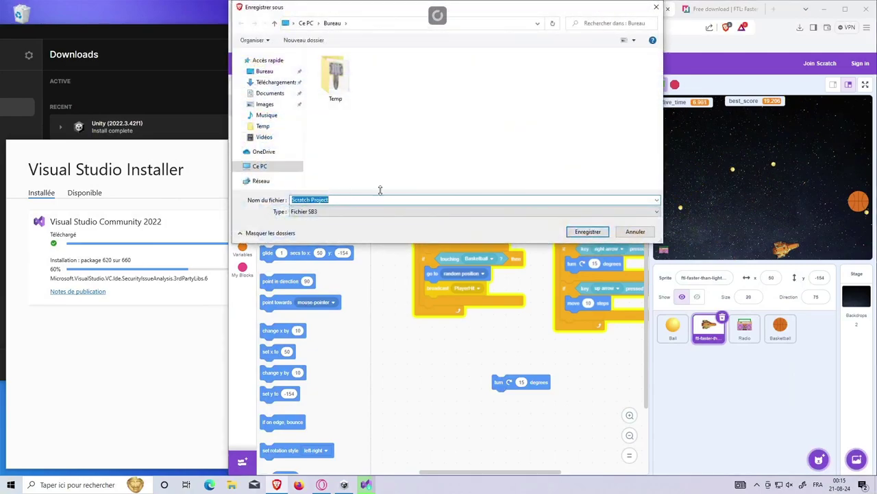
type("SpaceShip")
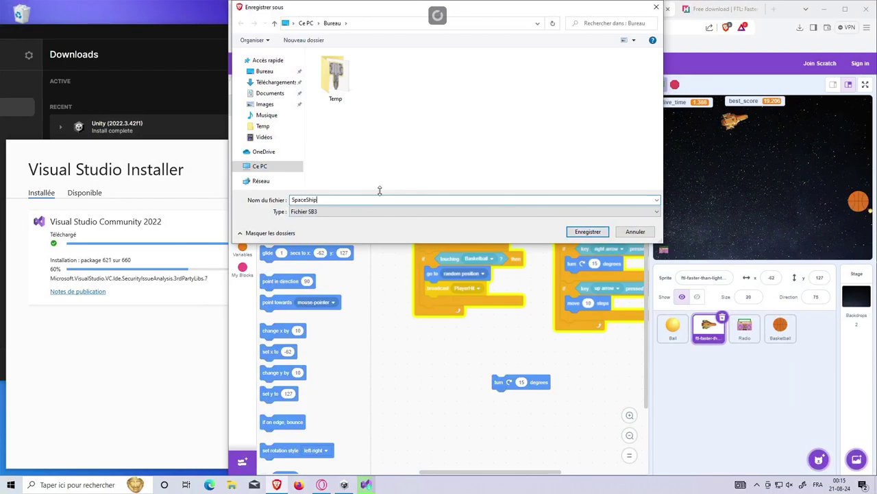
left_click(587, 232)
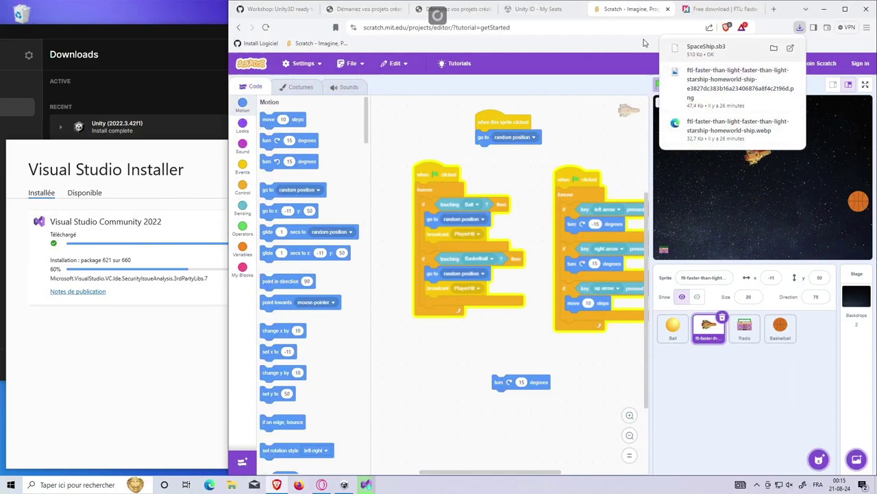
- Open the Scratch sign-in form and enter the account username
left_click(860, 65)
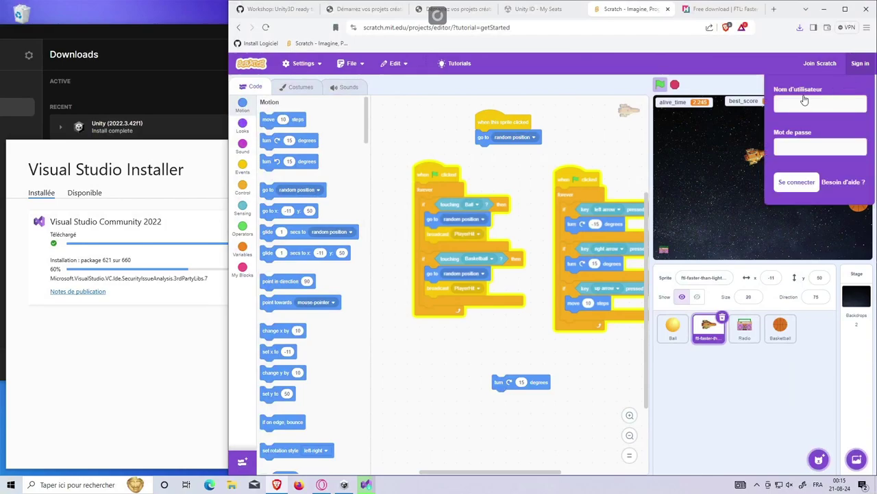
left_click(801, 102)
type("EloiTezching")
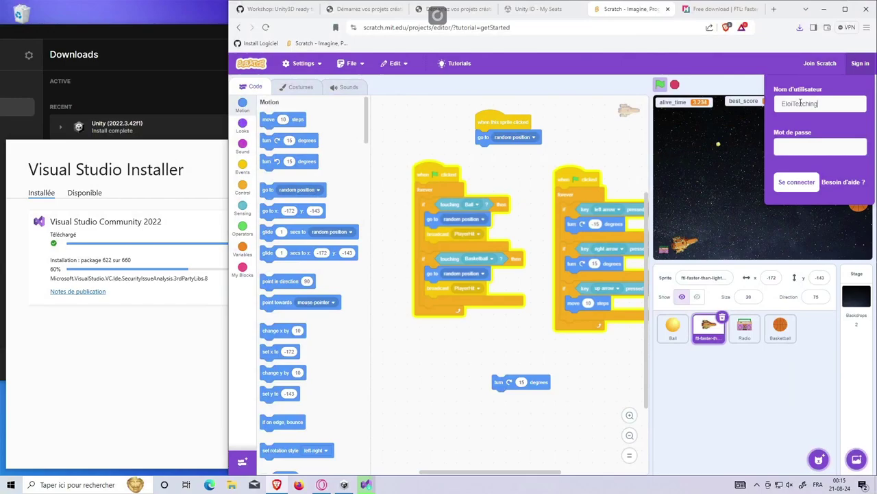
left_click(675, 96)
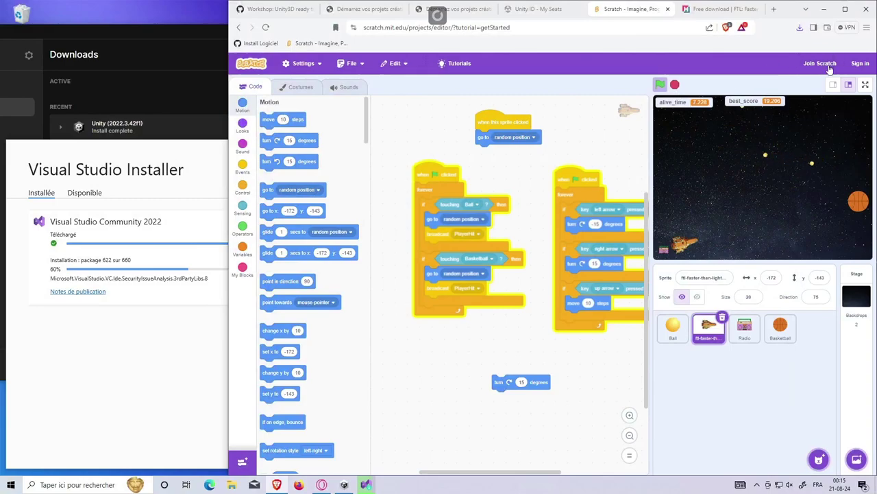
left_click(860, 63)
left_click(823, 100)
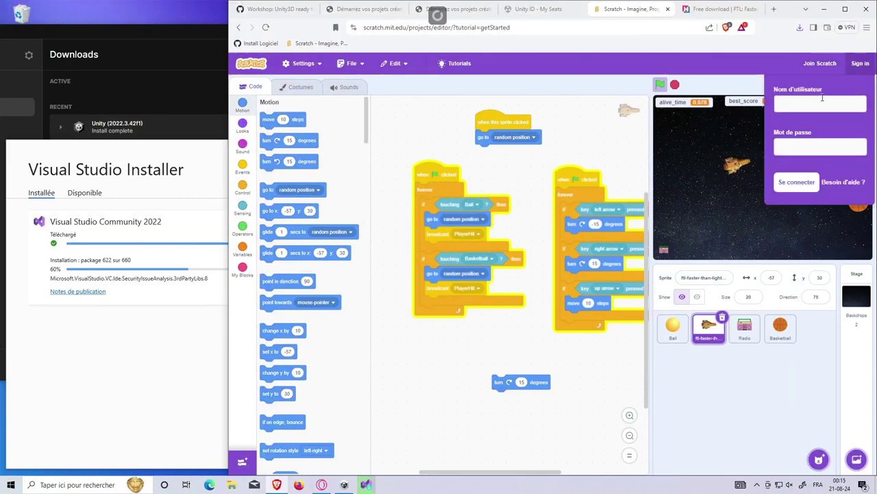
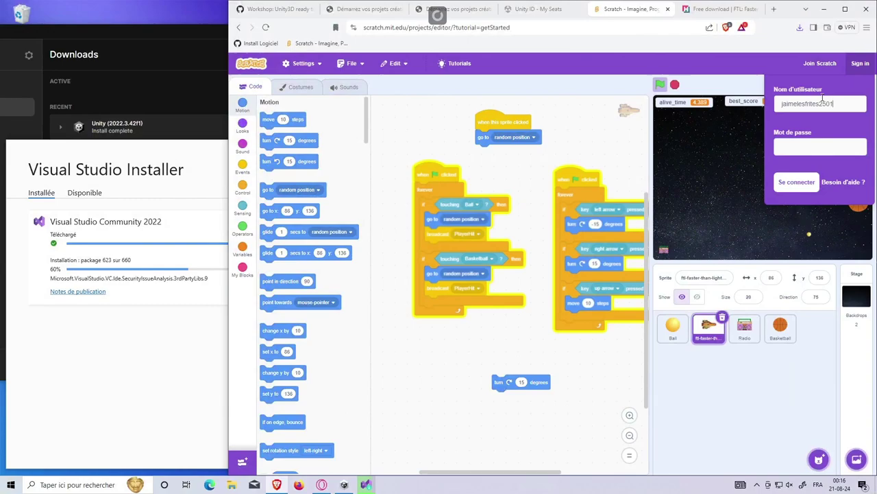
- Enter the account password, sign in, and let the browser save the password
key("Tab")
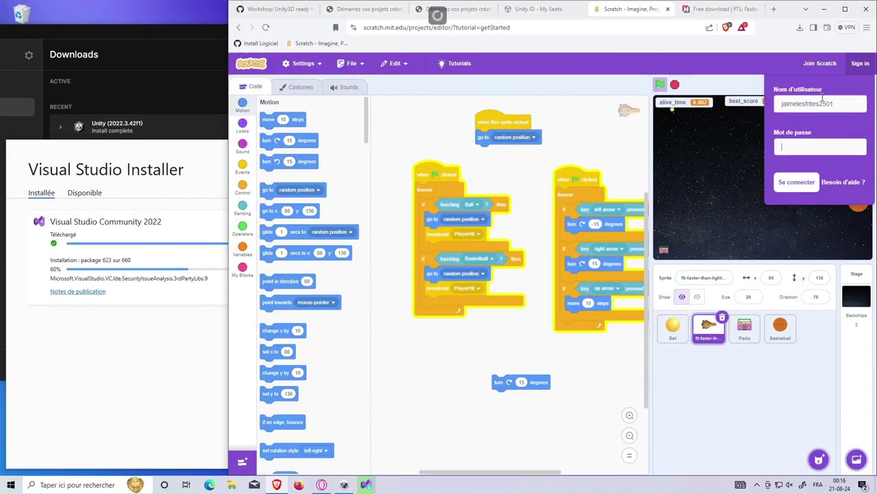
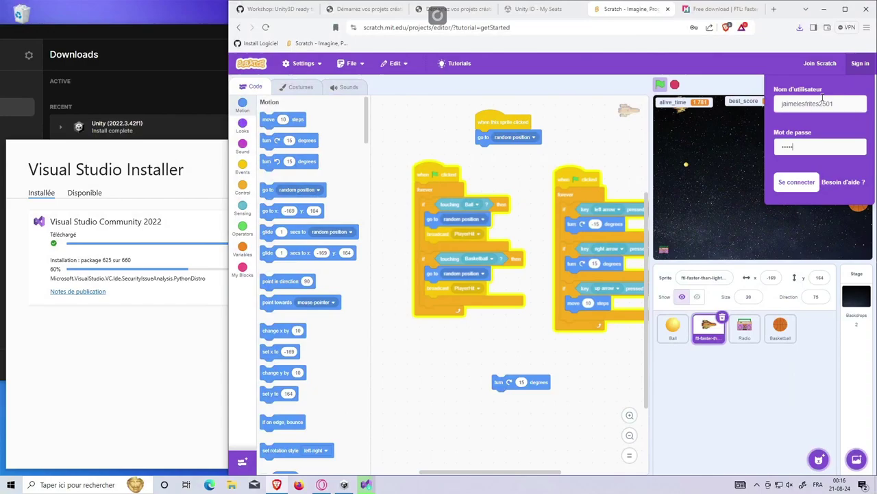
key("BackSpace")
key("BackSpace")
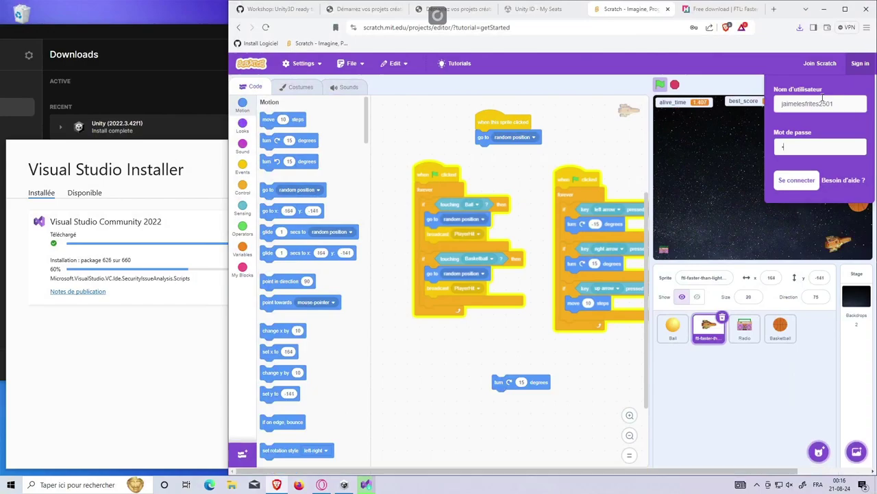
key("Return")
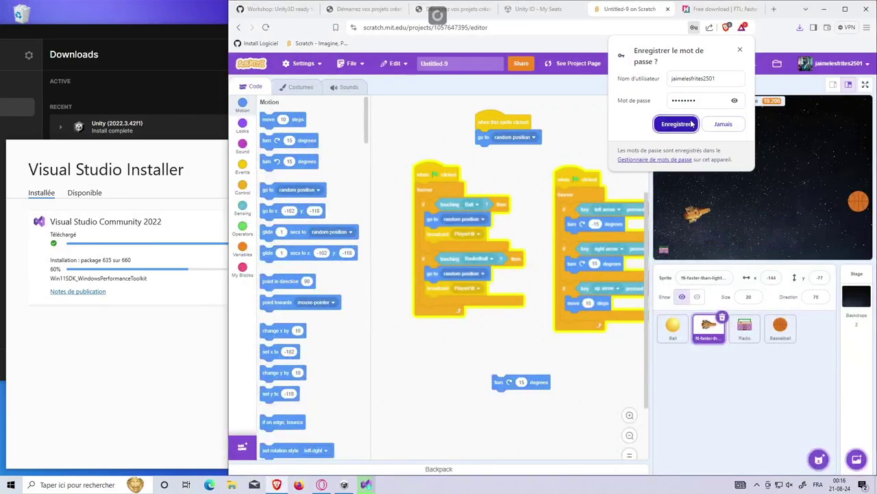
left_click(696, 125)
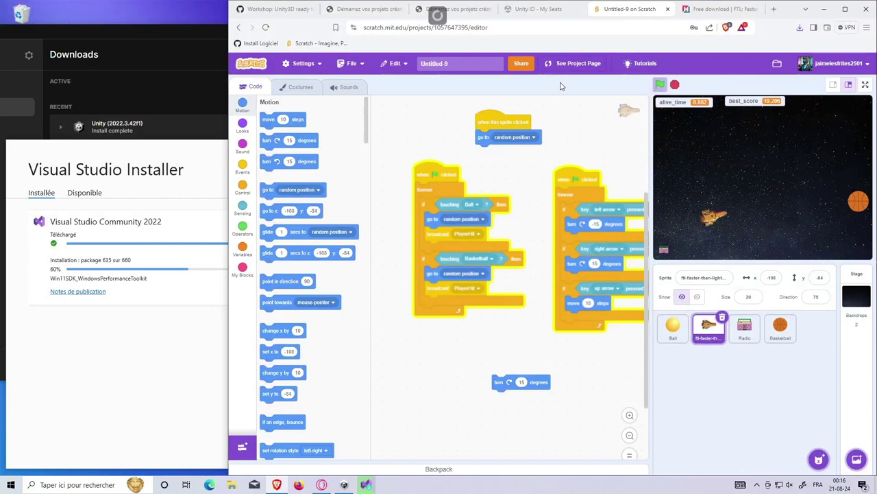
- Share the project and rename its title to 'Bullet Hell Space Ship Drone'
left_click(521, 66)
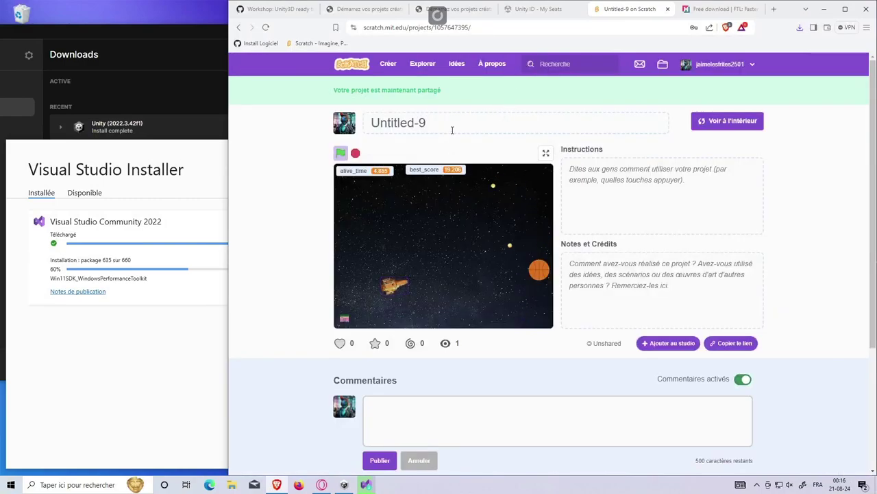
left_click(452, 130)
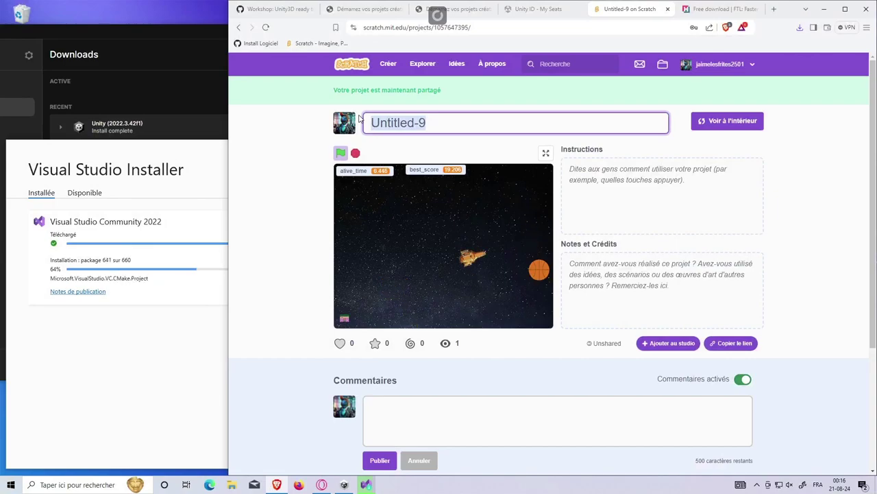
type("Bullet Hell Spa")
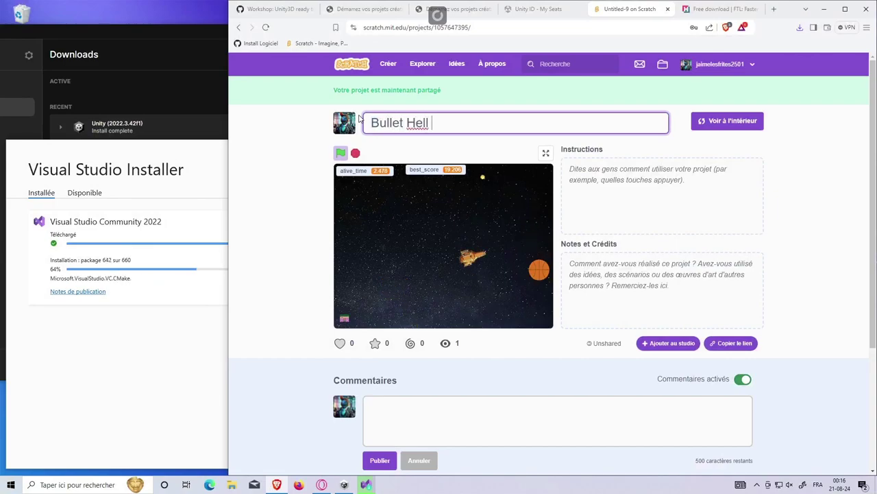
type("ce Ship")
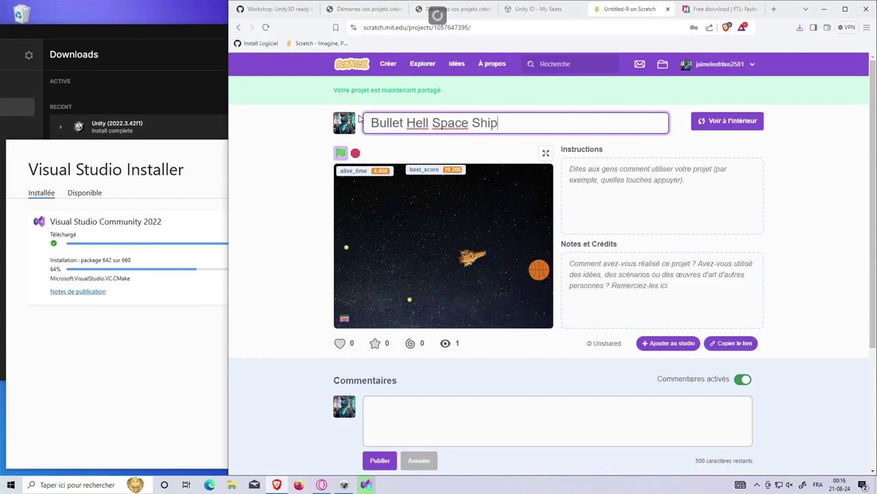
type(" Drone")
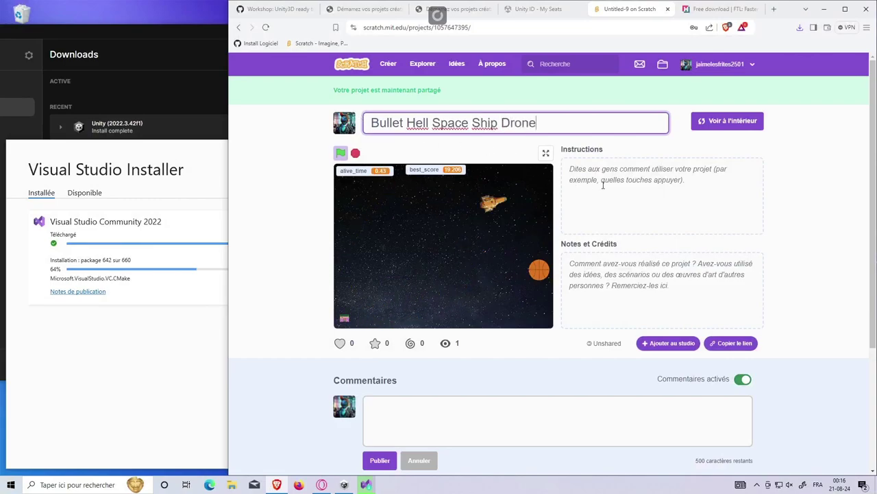
- Enter 'Try to survive' as the instructions and fill in the Notes and Credits
left_click(603, 185)
type("Try to surv")
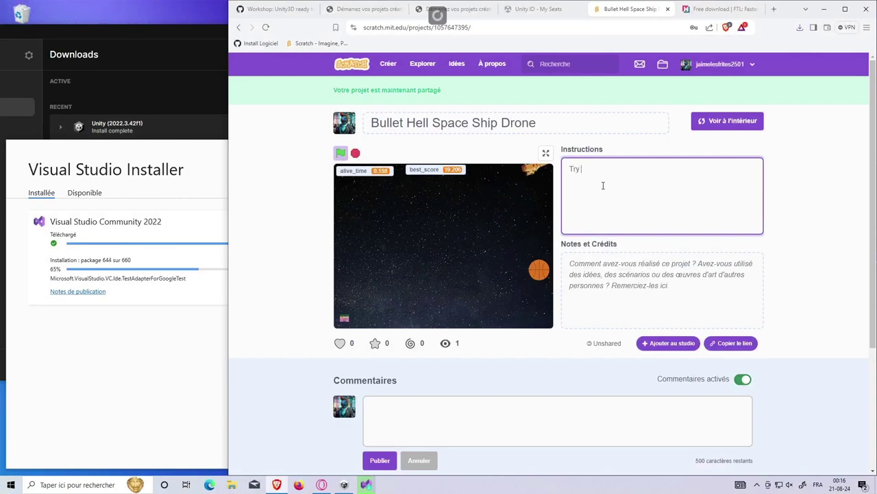
type("ive")
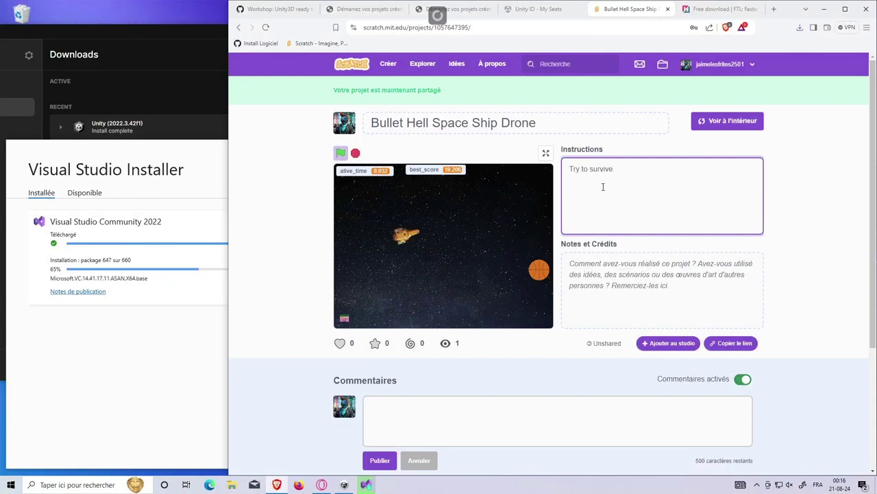
left_click(639, 287)
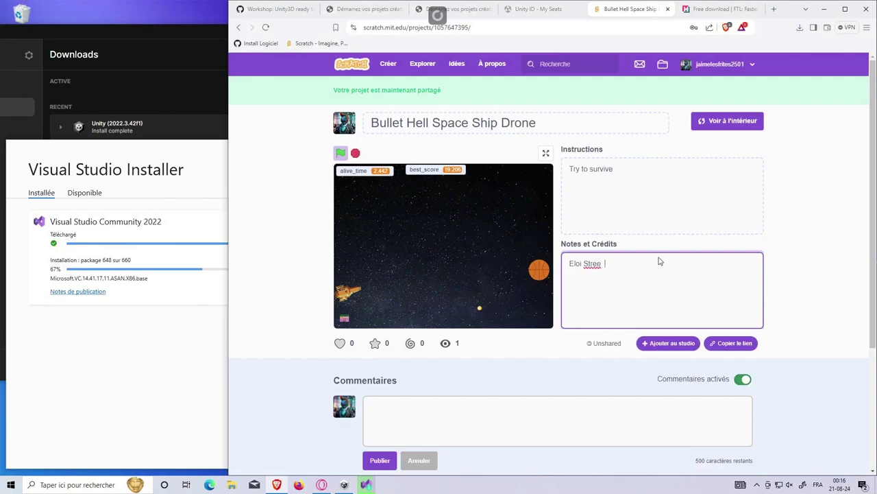
scroll(507, 309, "down", 2)
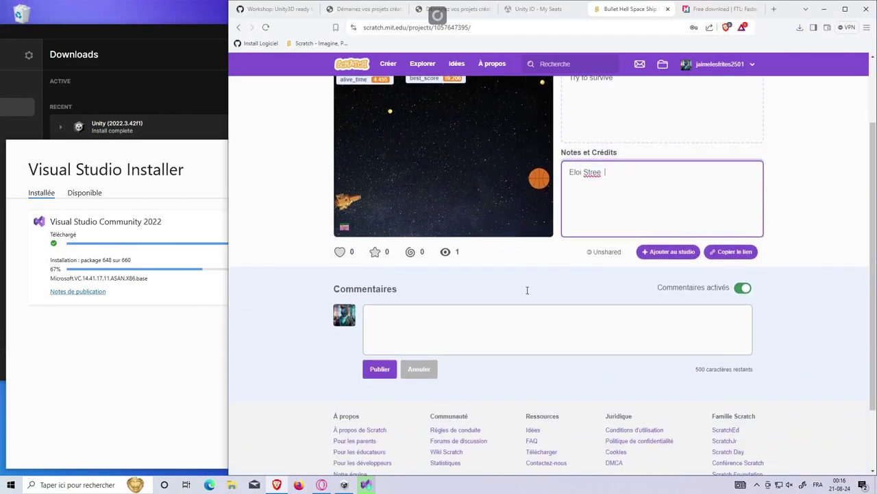
scroll(792, 243, "up", 1)
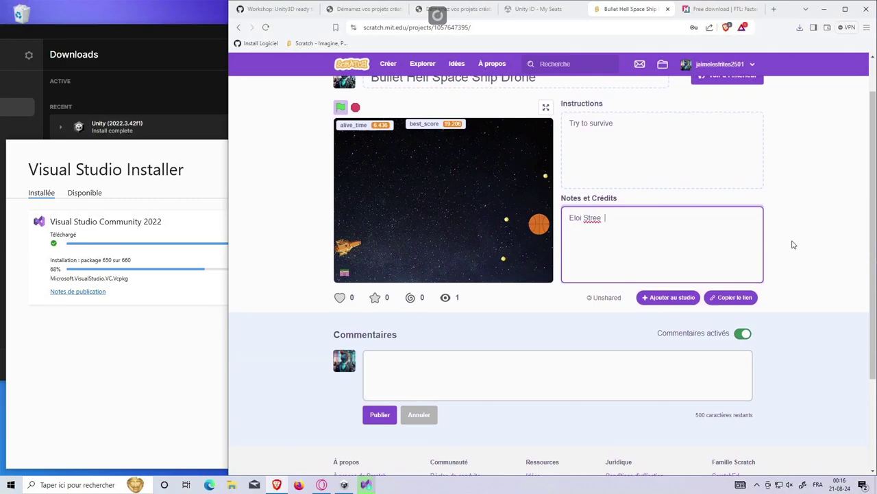
scroll(793, 244, "up", 1)
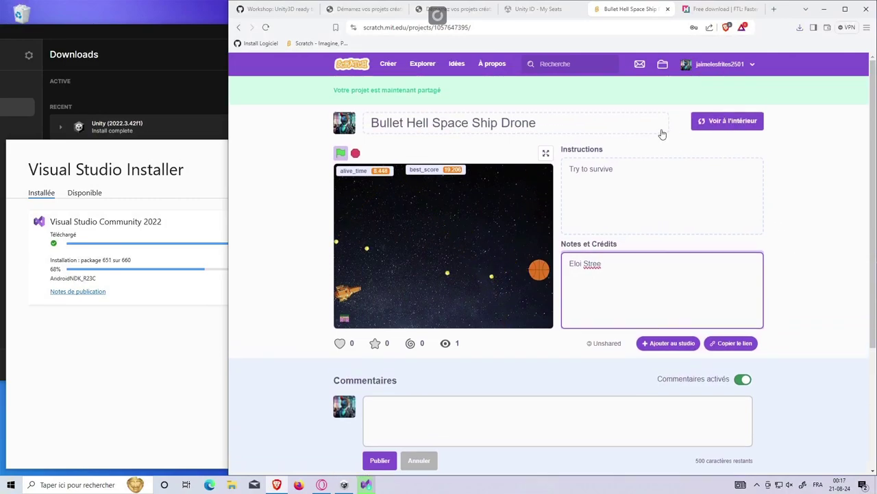
- Copy the shared project's URL and load it in the Opera GX browser
left_click(653, 156)
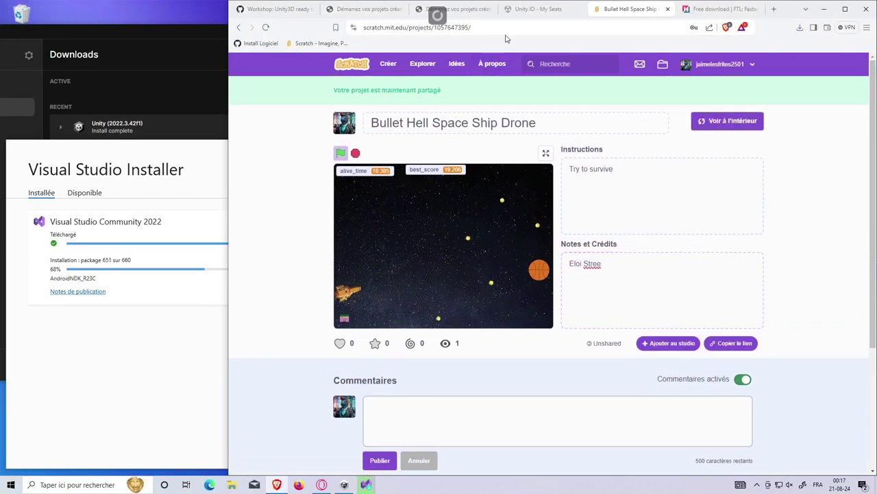
left_click(483, 28)
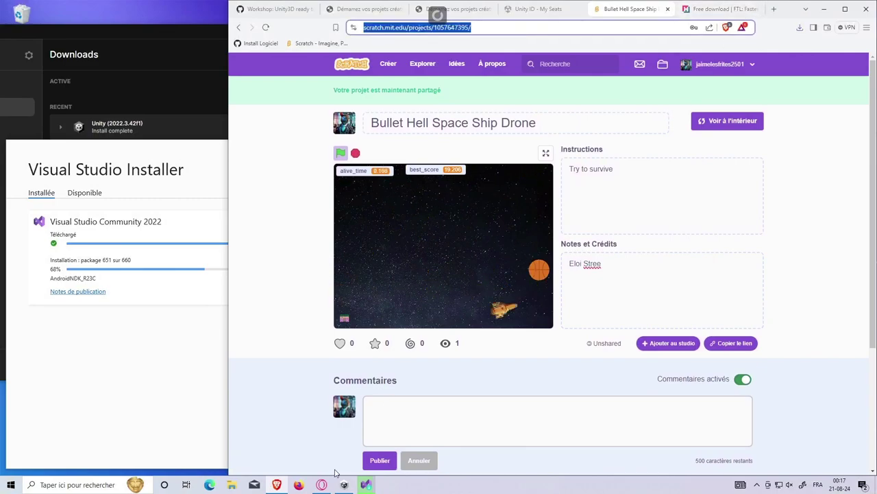
left_click(322, 484)
key("ctrl+l")
key("ctrl+v")
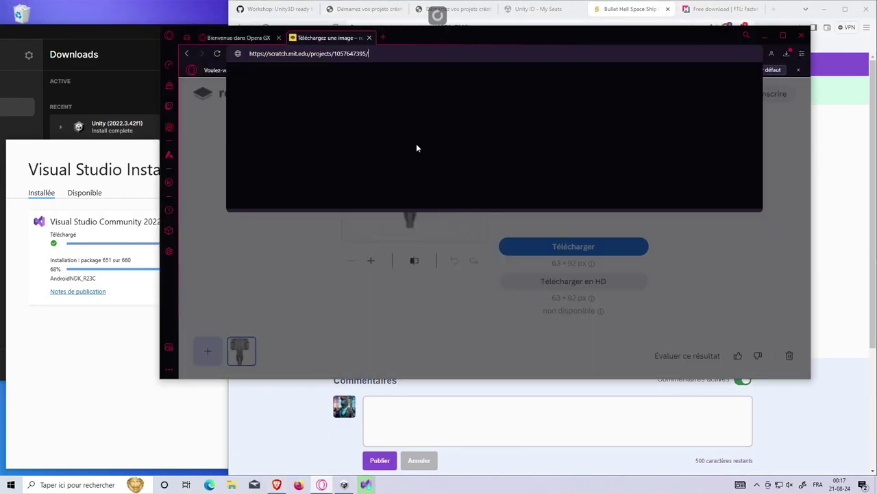
key("Return")
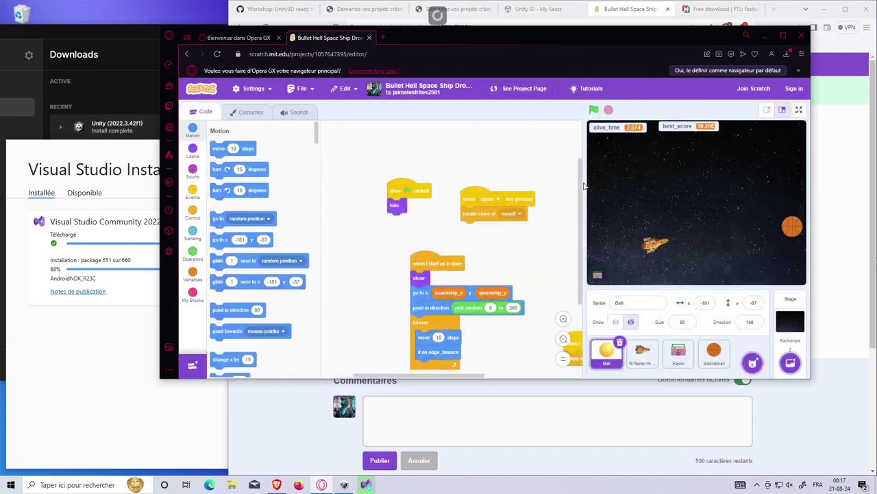
- On the project page, start the game with the green flag and play it fullscreen
left_click(187, 54)
left_click(282, 149)
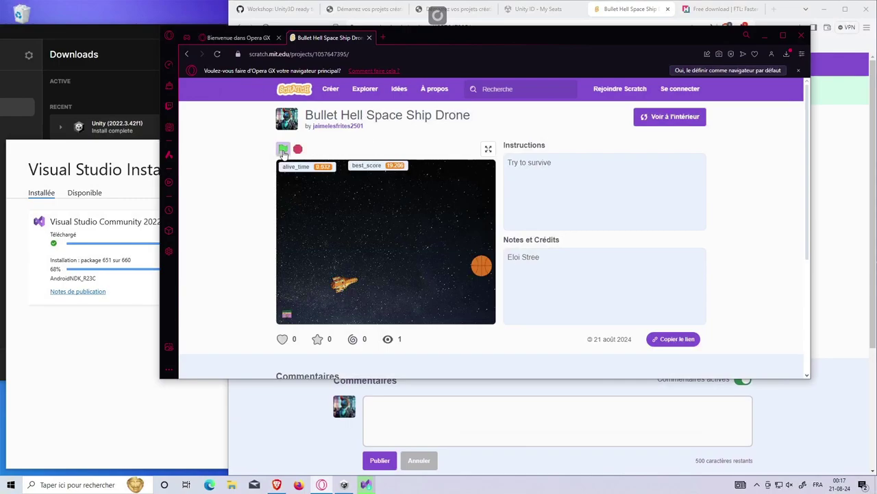
left_click(488, 149)
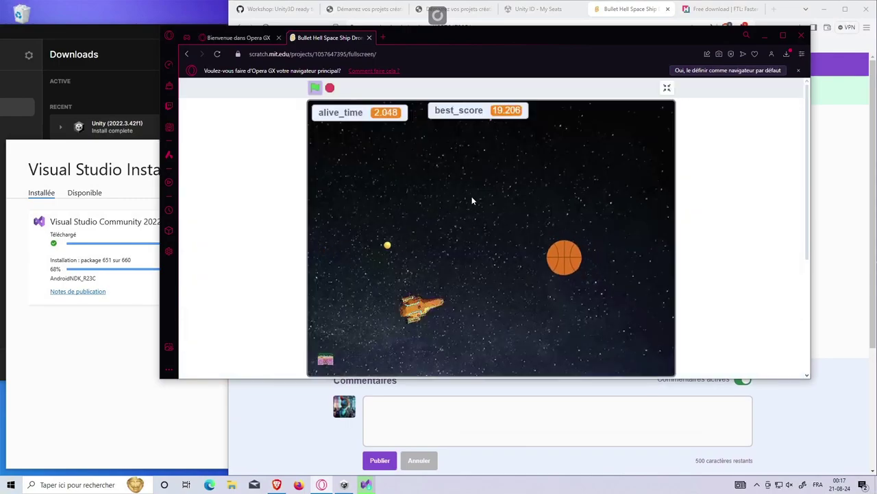
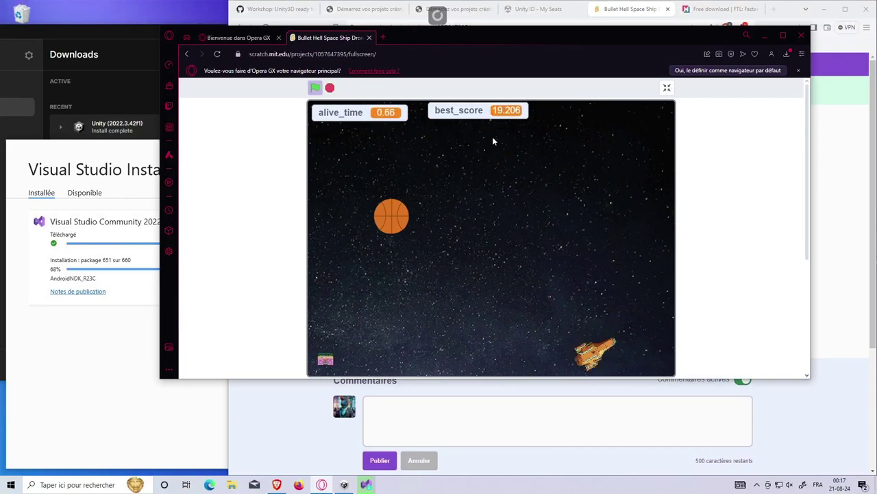
- Stop the fullscreen test run and return to the Bullet Hell Space Ship Drone project page
left_click(330, 87)
left_click(765, 35)
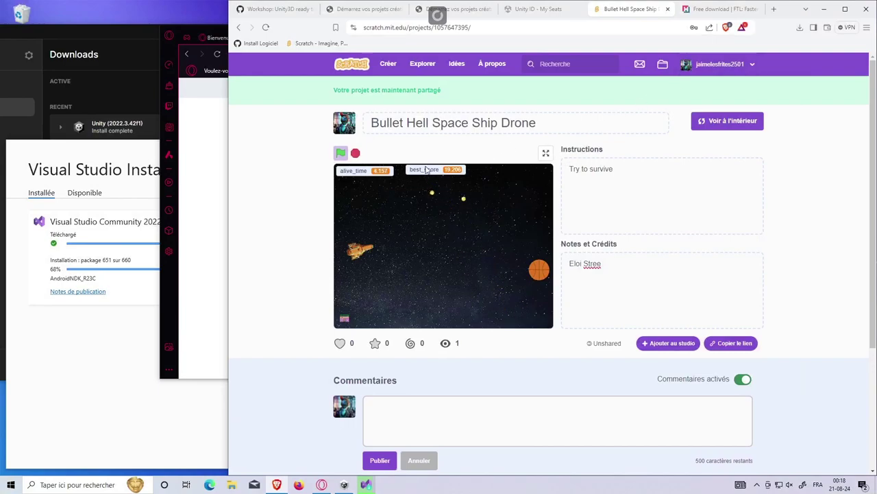
left_click(109, 354)
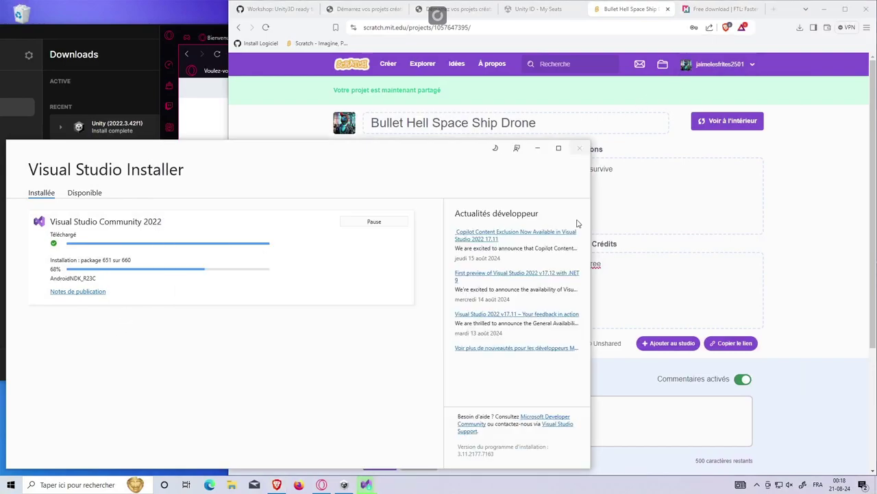
left_click(595, 227)
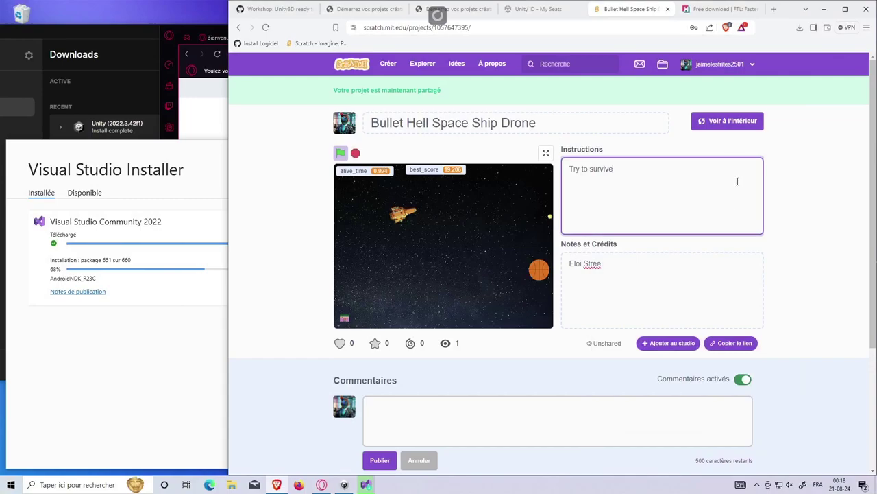
left_click(203, 223)
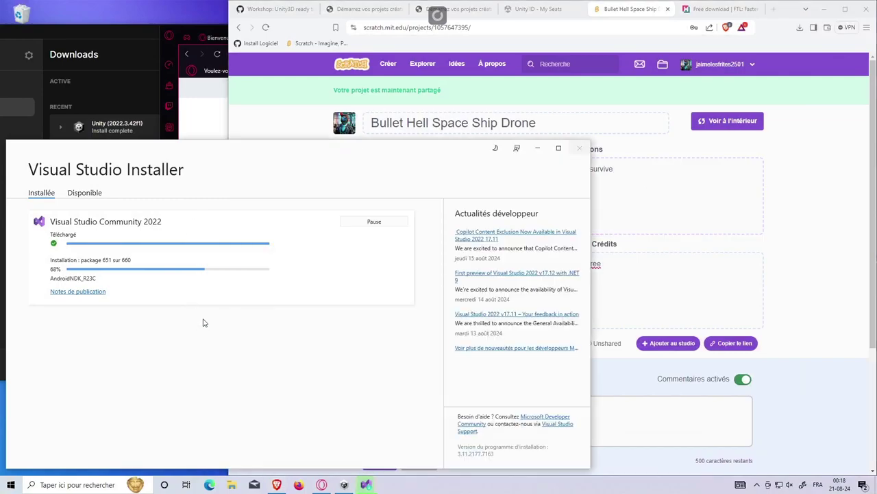
left_click(805, 201)
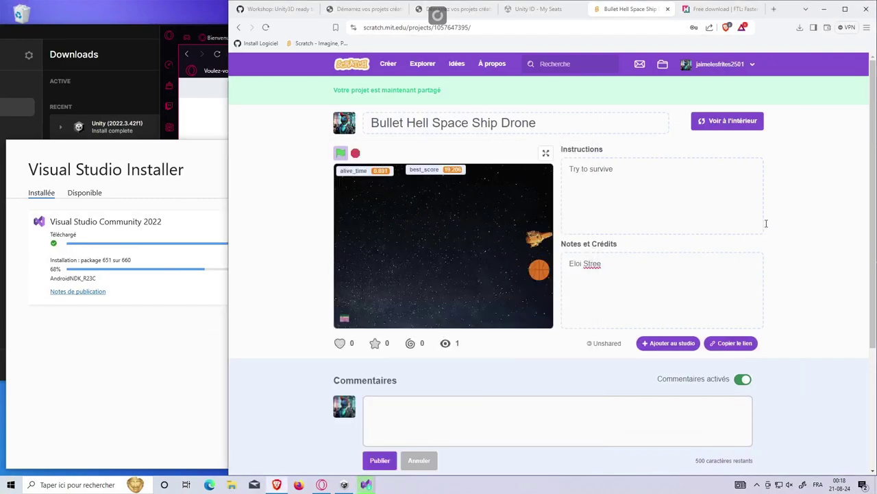
- Open the project in the editor and show the ship sprite's Variables blocks
left_click(730, 126)
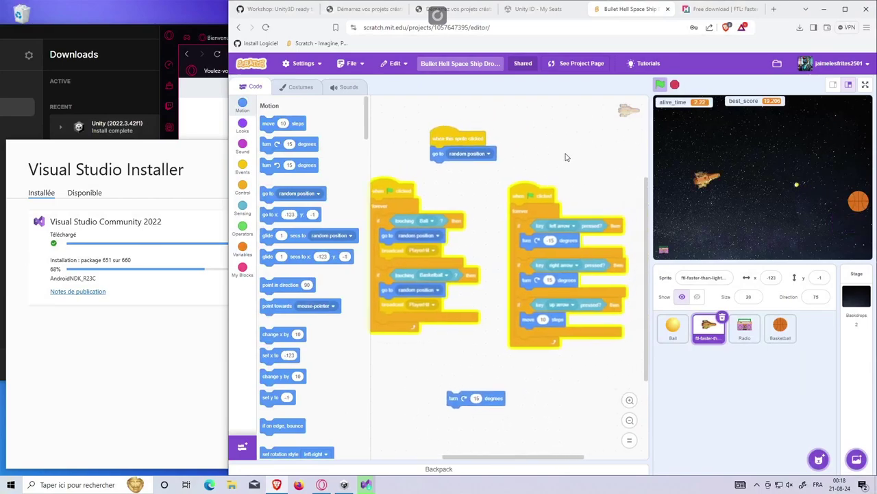
scroll(627, 140, "right", 3)
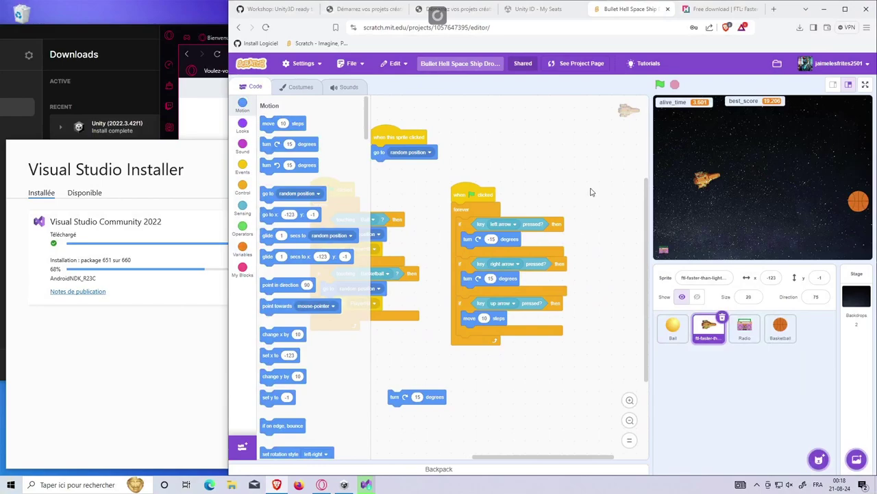
scroll(531, 178, "right", 2)
left_click(243, 252)
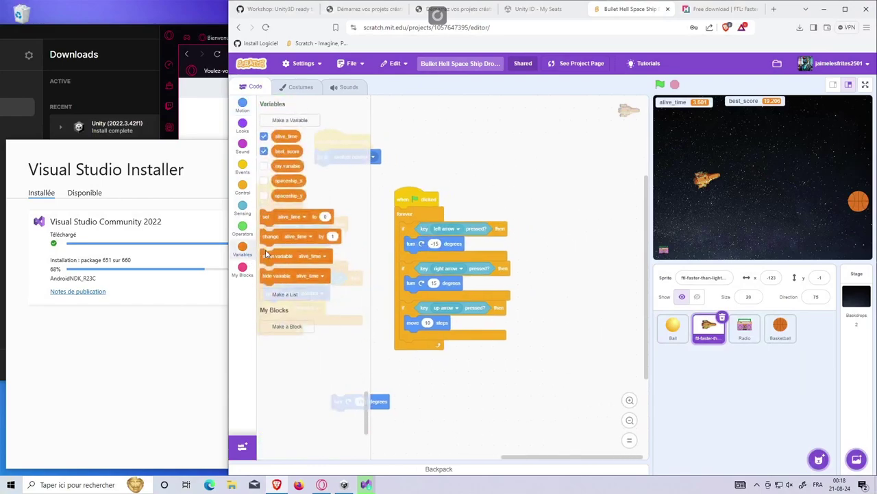
- Make best_score_all_time a cloud variable available to all sprites
left_click(293, 119)
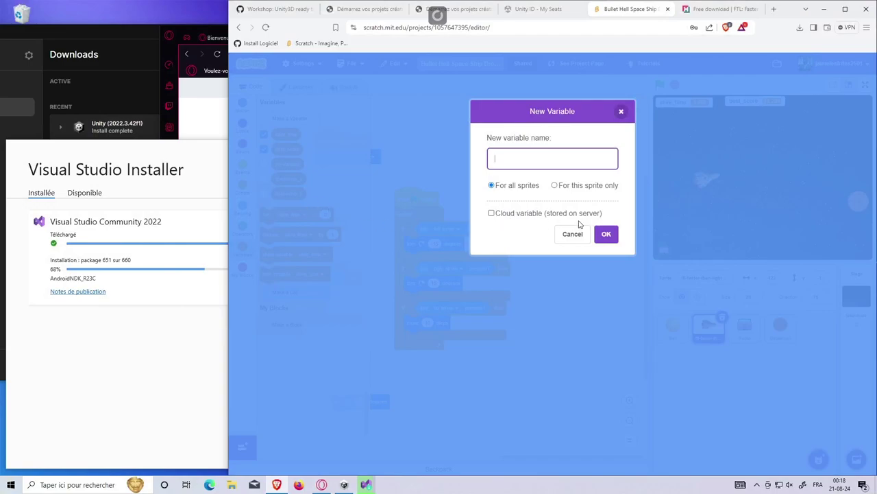
left_click(536, 162)
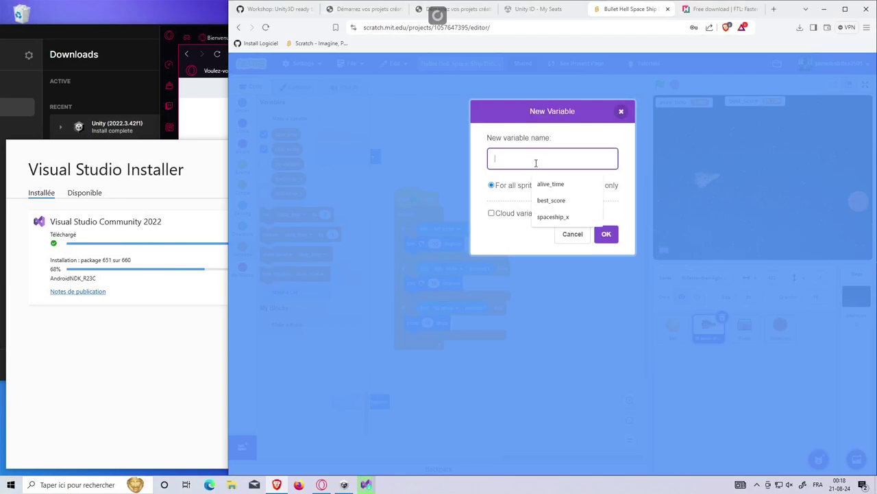
type("best_")
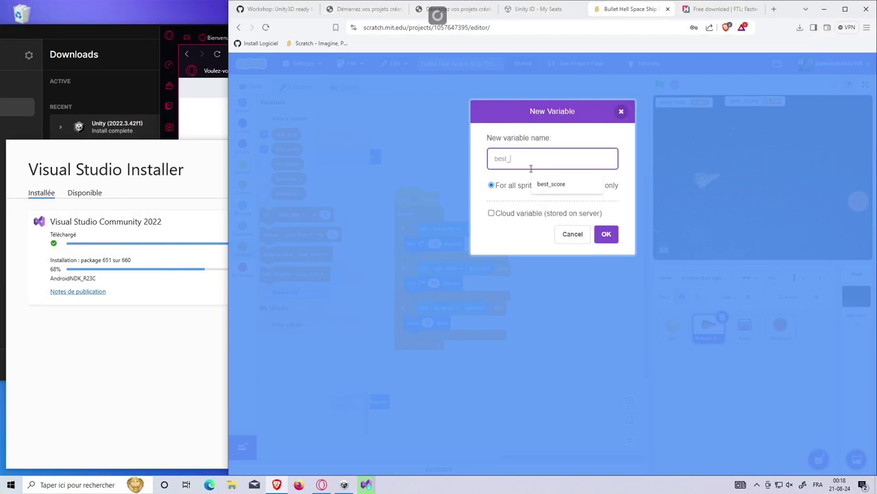
type("e_all_time")
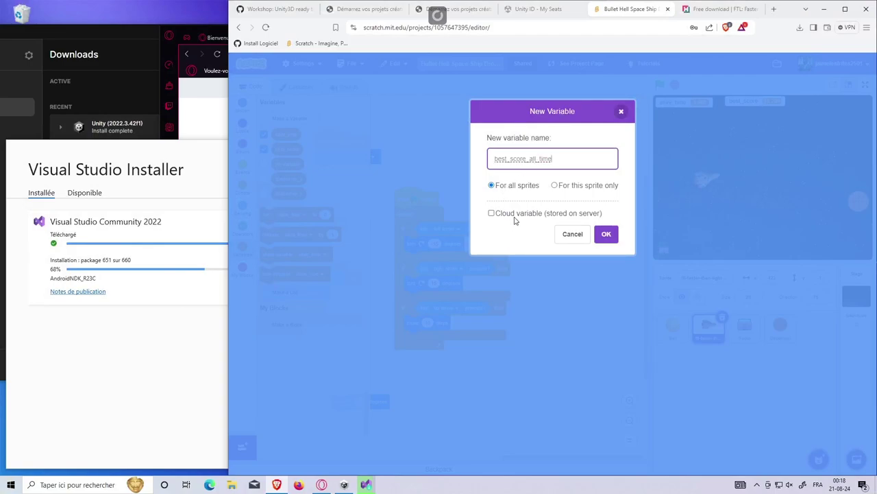
left_click(514, 215)
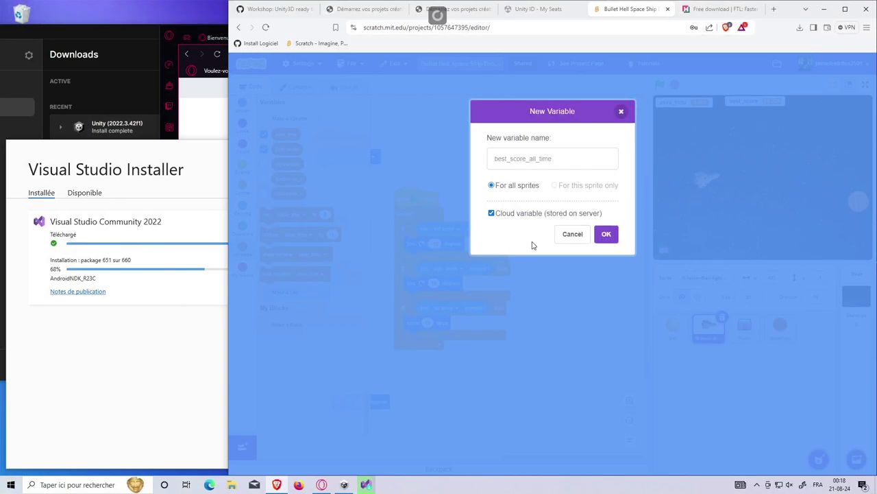
left_click(600, 239)
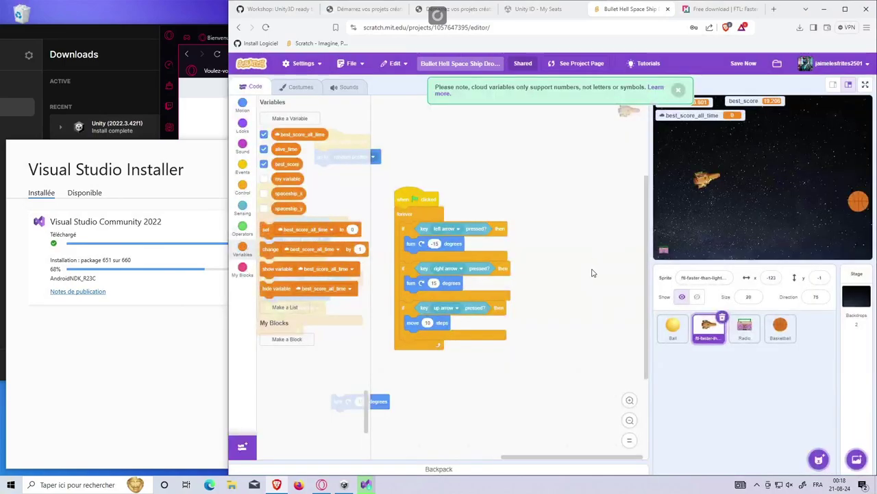
- Move the best_score_all_time monitor to the stage's bottom right and select the Radio sprite
left_click_drag(699, 120, 820, 252)
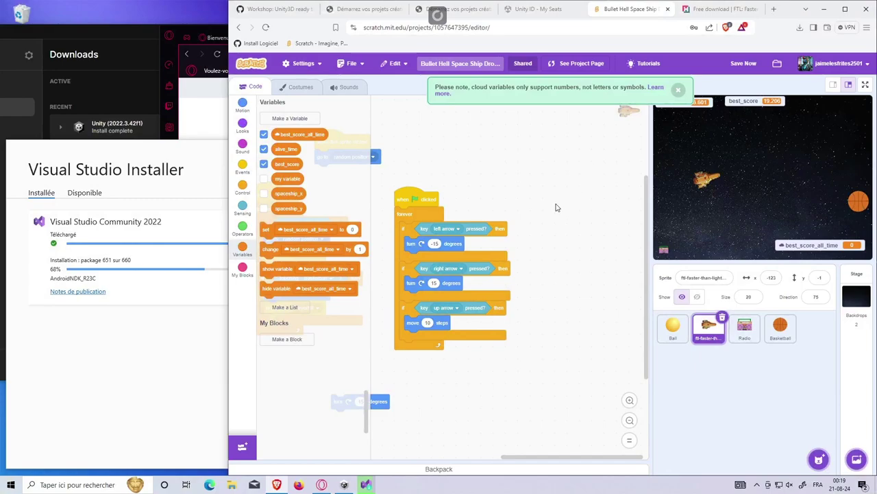
scroll(521, 216, "down", 2)
scroll(590, 268, "left", 2)
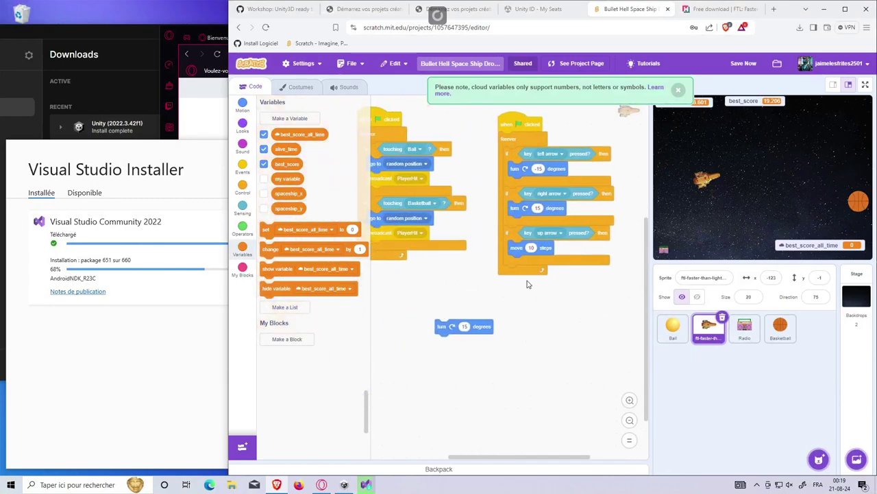
scroll(473, 288, "left", 2)
scroll(466, 291, "left", 1)
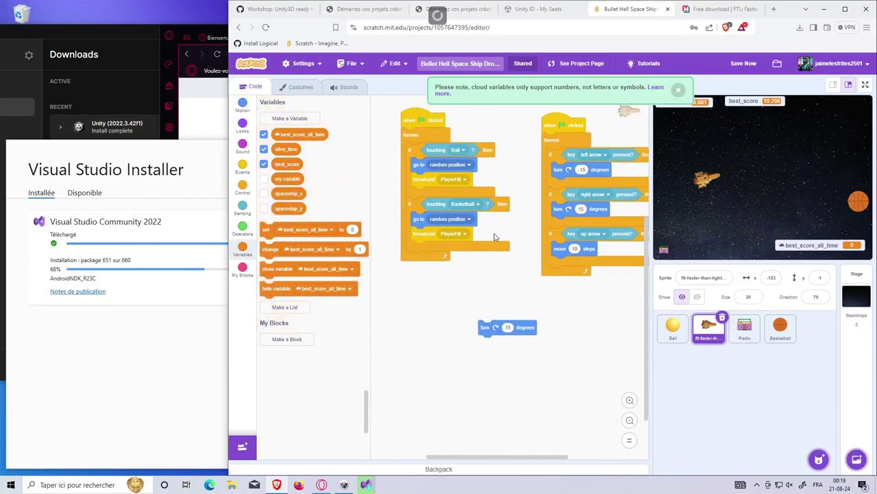
left_click(746, 328)
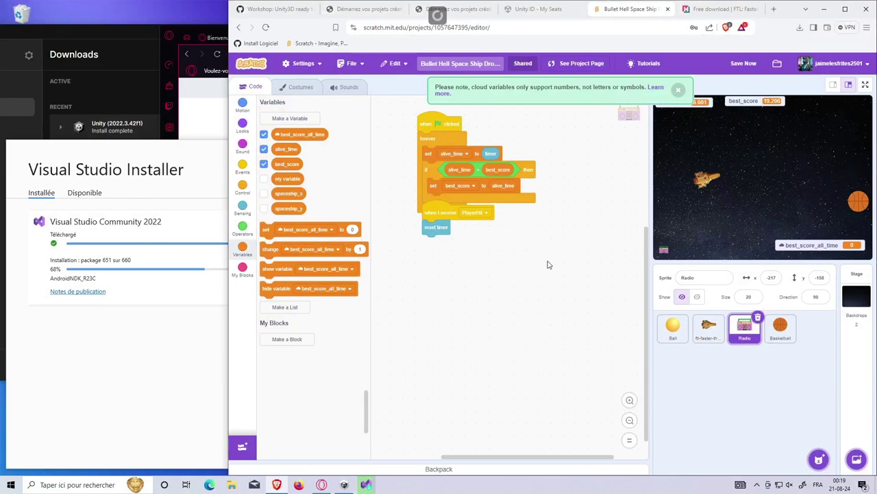
left_click(436, 172)
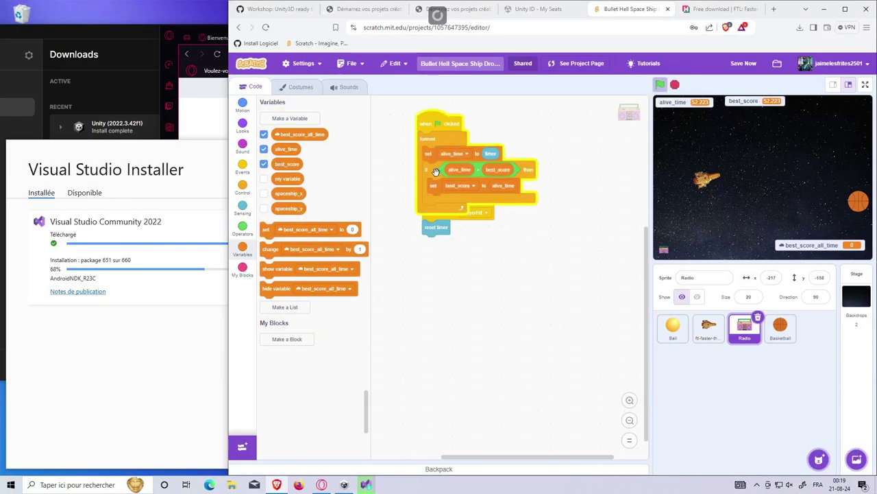
- Duplicate the loop's if block to compare alive_time with best_score_all_time, and add a set-to-0 block at the start
mouse_move(436, 171)
left_mouse_down()
mouse_move(462, 259)
mouse_move(436, 171)
mouse_move(522, 163)
left_mouse_up()
right_click(462, 259)
left_click(473, 269)
left_click(452, 301)
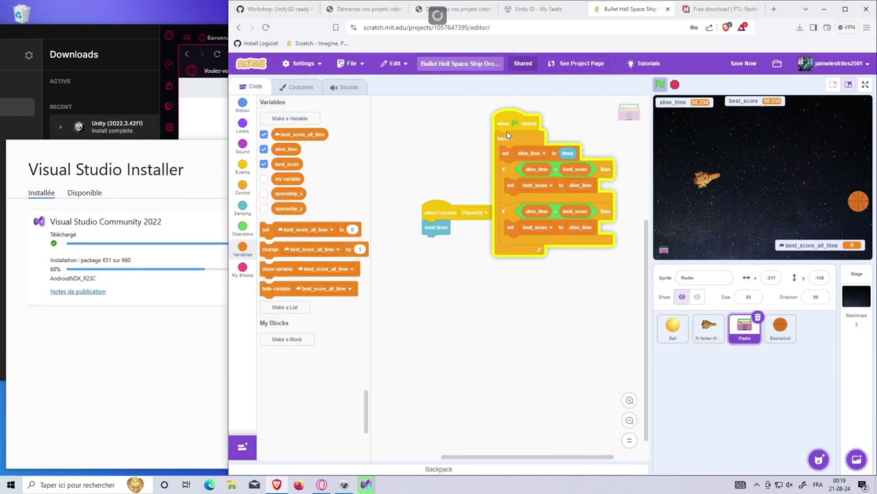
left_click_drag(437, 209, 410, 267)
left_click_drag(505, 123, 448, 122)
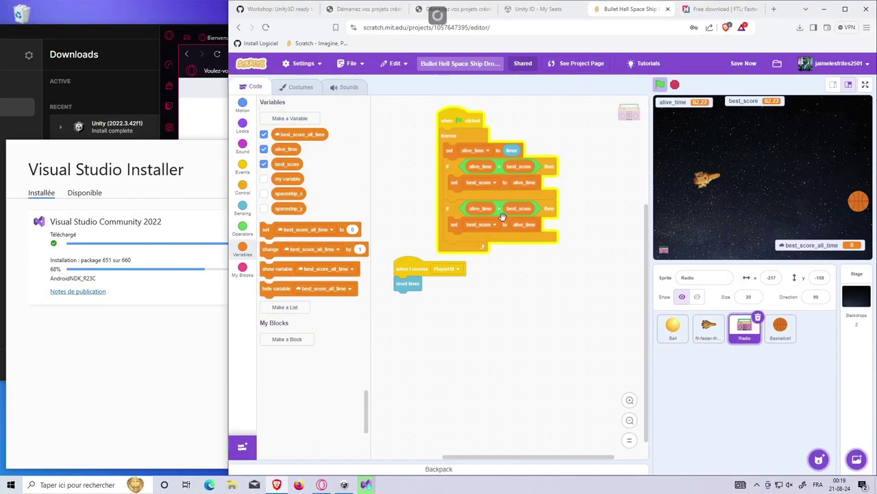
left_click_drag(302, 134, 549, 212)
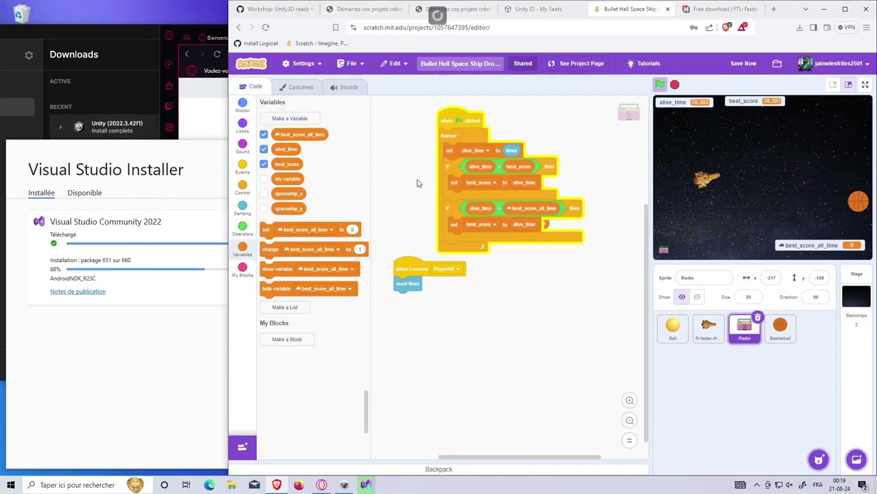
left_click_drag(267, 229, 477, 135)
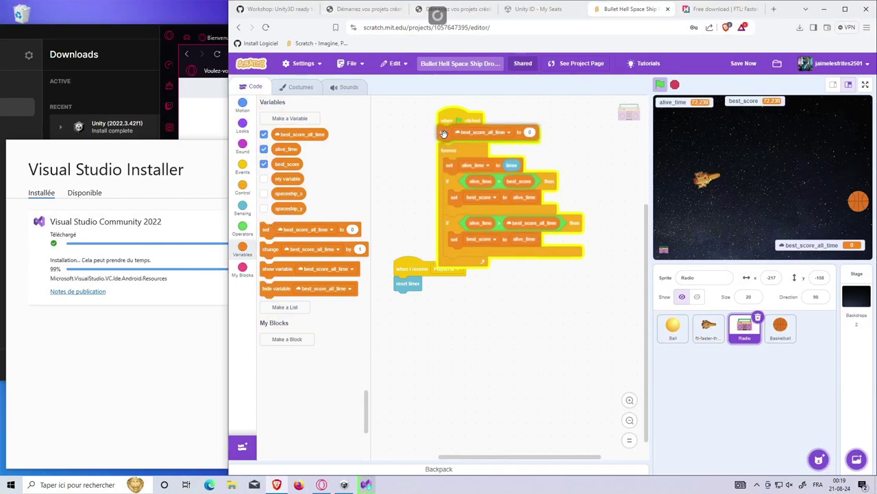
- Make the flag script start by resetting best_score and alive_time to 0
left_click(477, 135)
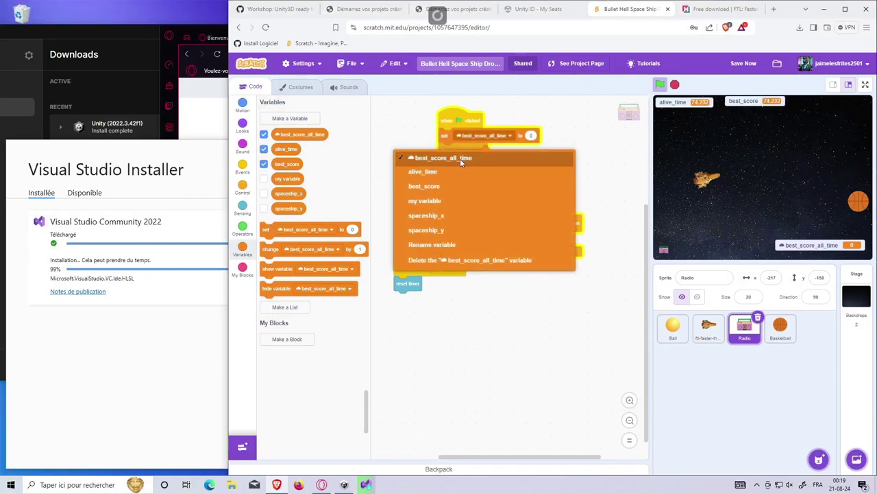
left_click(447, 185)
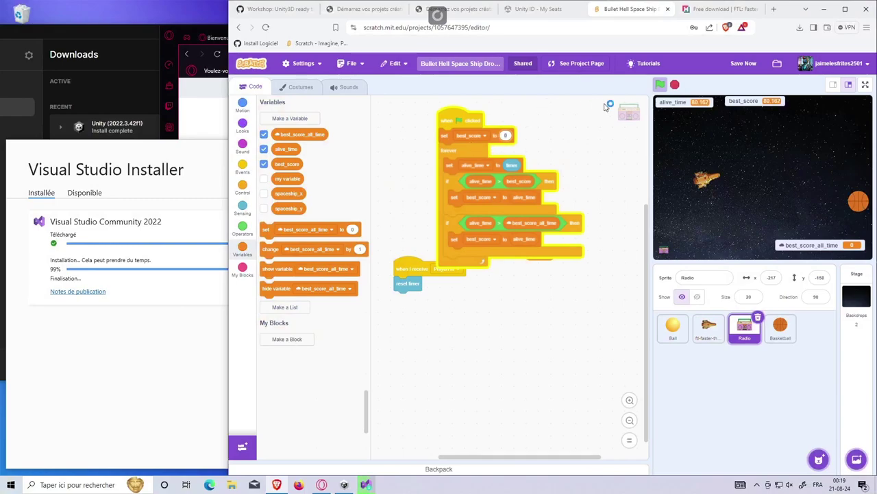
left_click(675, 85)
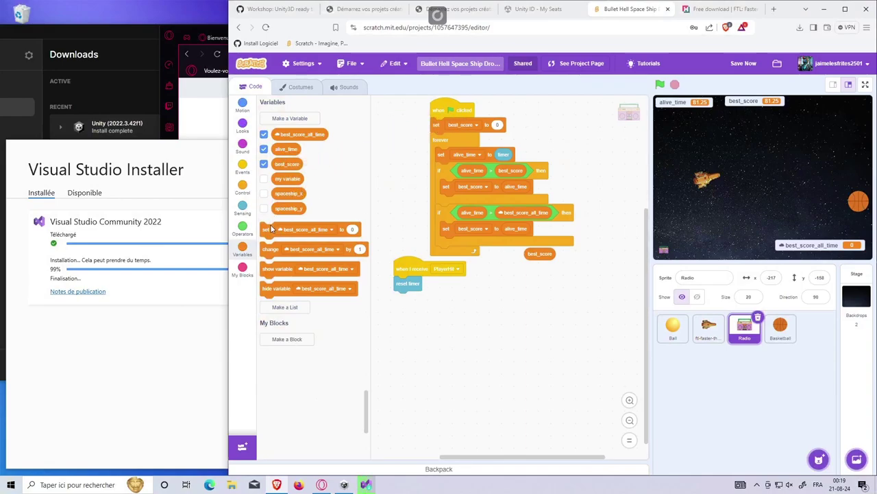
left_click_drag(272, 229, 442, 124)
left_click(480, 125)
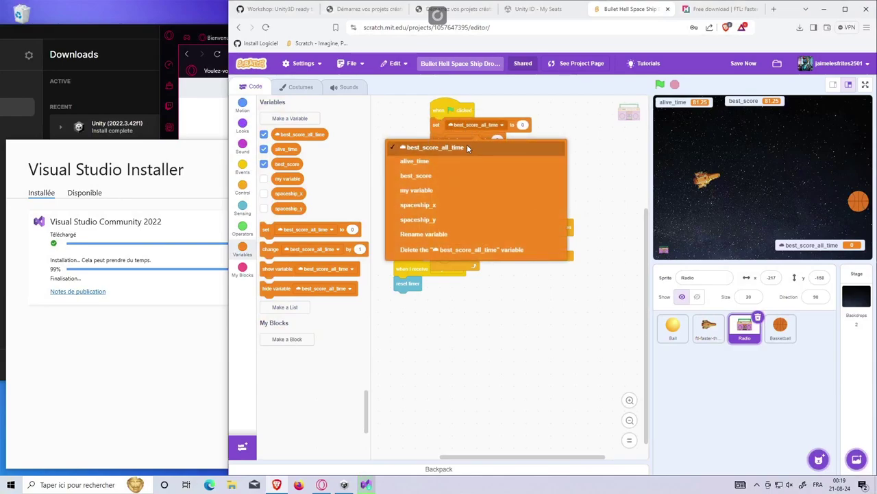
left_click(439, 162)
- Rearrange the flag and PlayerHit scripts and switch the second set block to best_score_all_time
mouse_move(433, 109)
left_mouse_down()
mouse_move(414, 95)
mouse_move(439, 111)
left_mouse_up()
left_click_drag(413, 268, 563, 368)
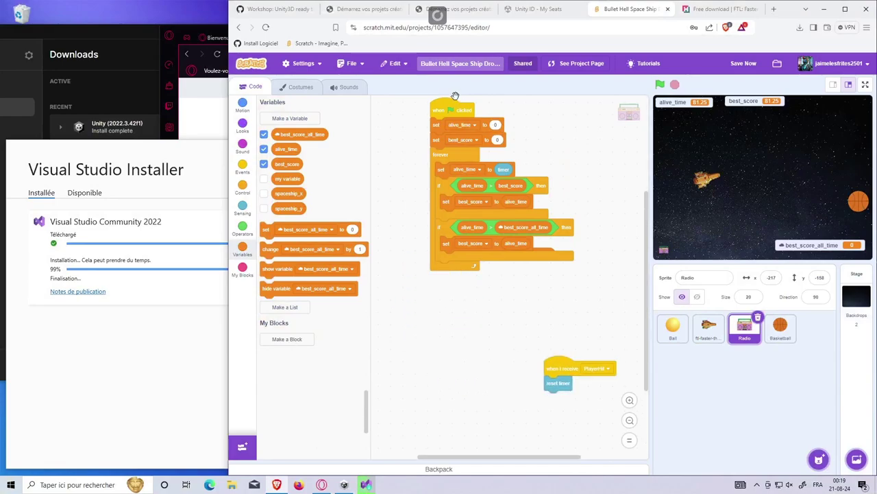
left_click_drag(454, 96, 399, 93)
left_click_drag(539, 251, 583, 185)
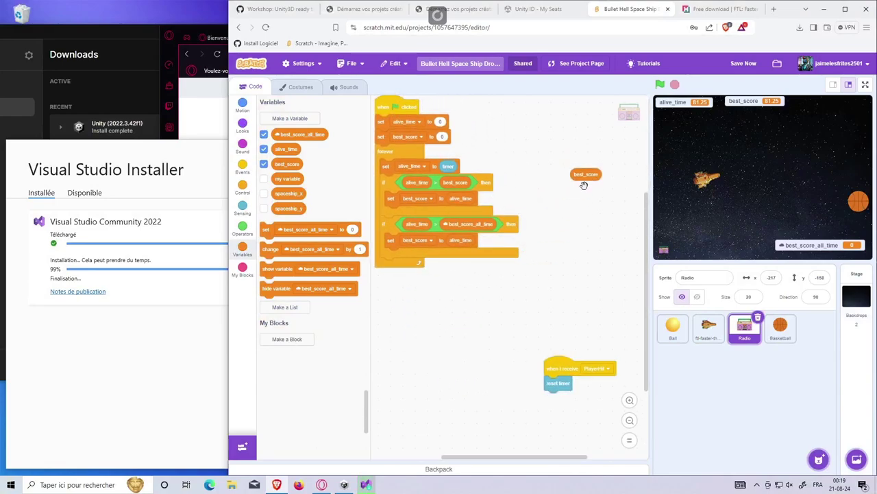
left_click_drag(561, 361, 586, 259)
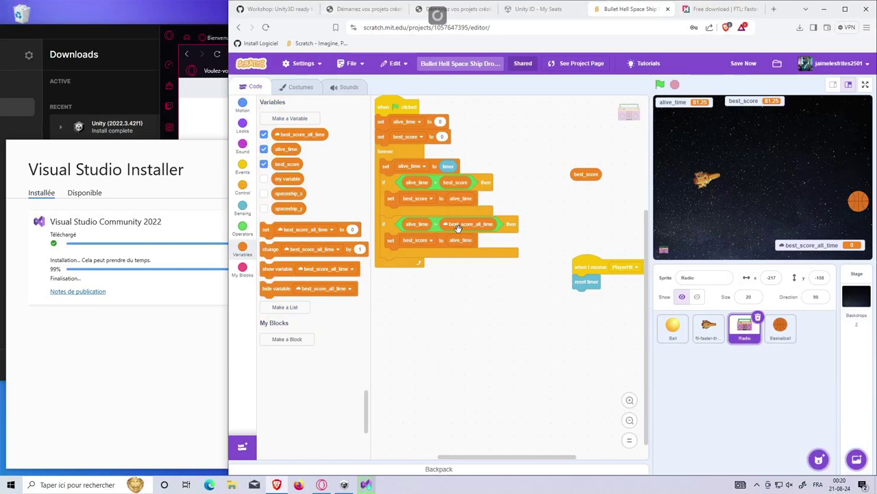
left_click(422, 240)
left_click(417, 266)
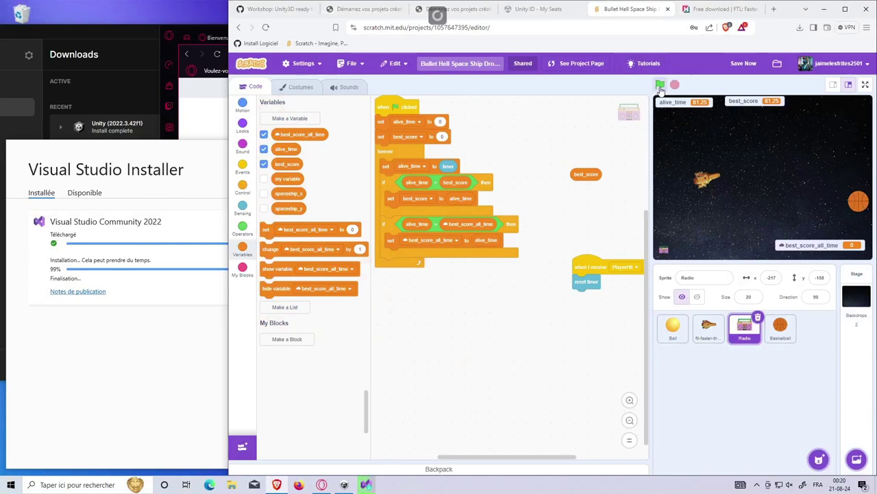
scroll(562, 139, "right", 1)
scroll(570, 137, "left", 1)
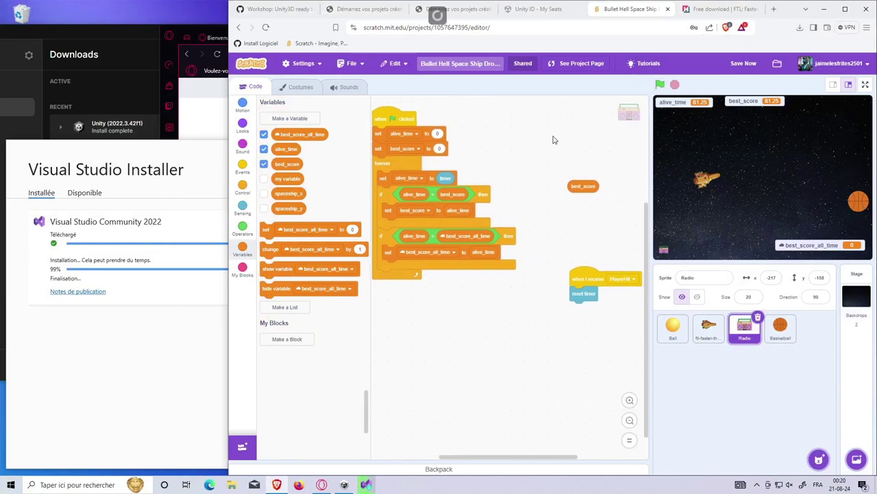
- Add a 'when w key pressed' hat block to the code area
scroll(536, 135, "right", 2)
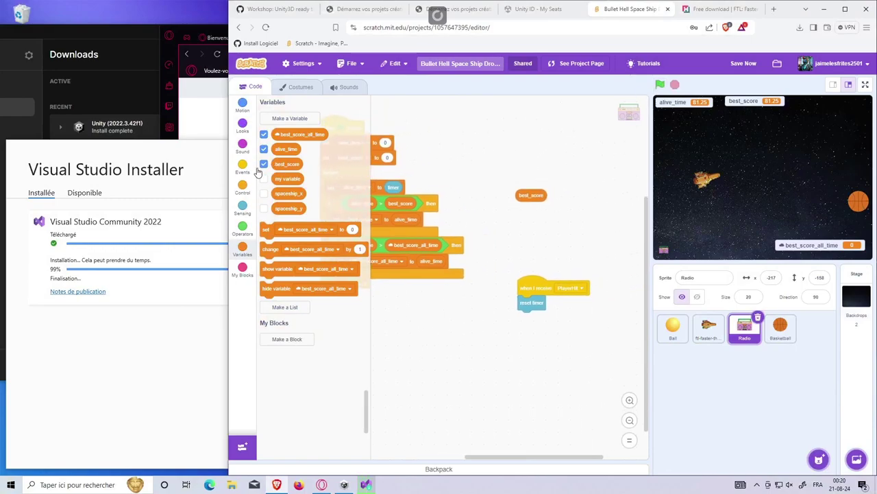
left_click(244, 168)
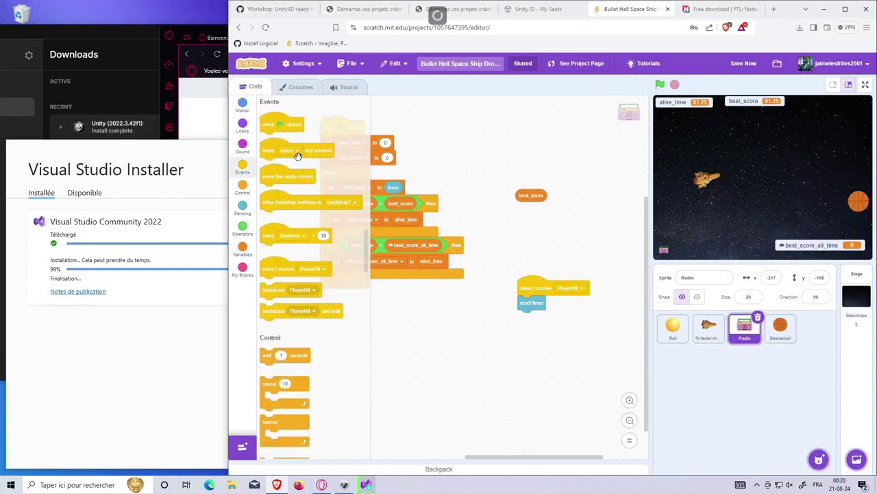
left_click_drag(287, 125, 517, 146)
left_click(542, 147)
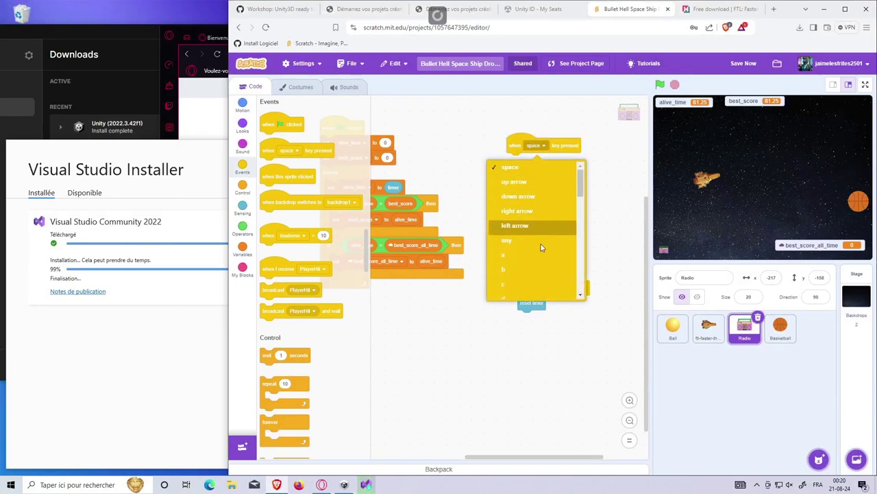
scroll(542, 233, "down", 10)
scroll(569, 259, "up", 3)
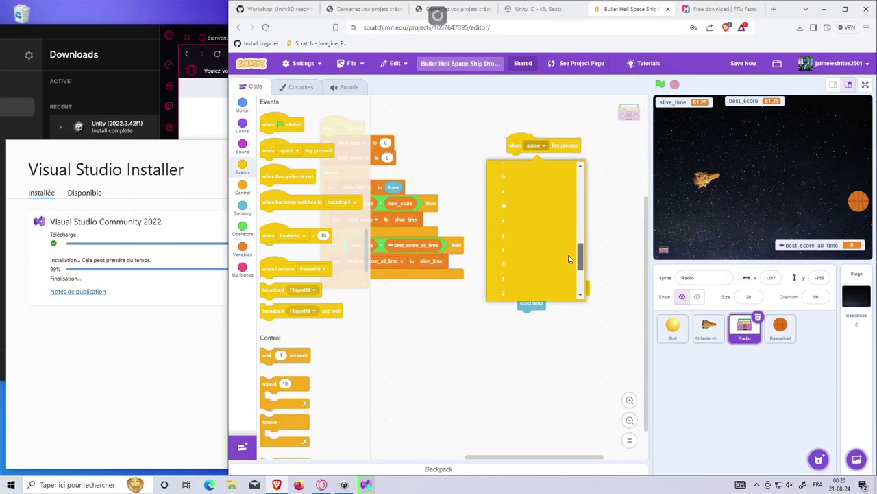
left_click(520, 218)
left_click_drag(531, 197, 527, 243)
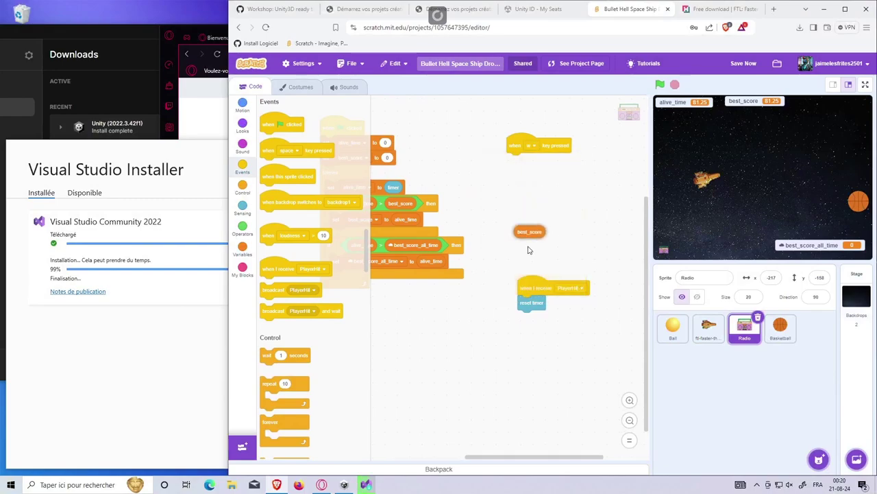
- Add a separate 'set best_score_all_time to 0' block with the comment 'Careful just to reset'
left_click(243, 248)
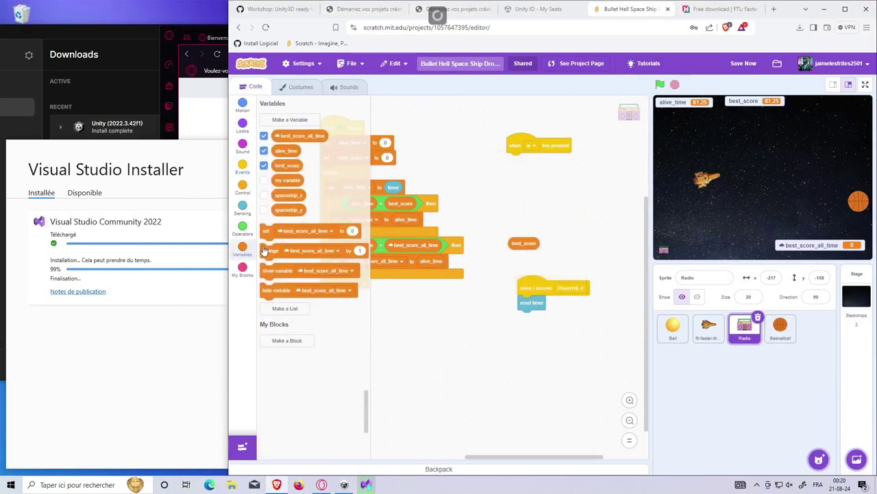
left_click_drag(265, 229, 512, 163)
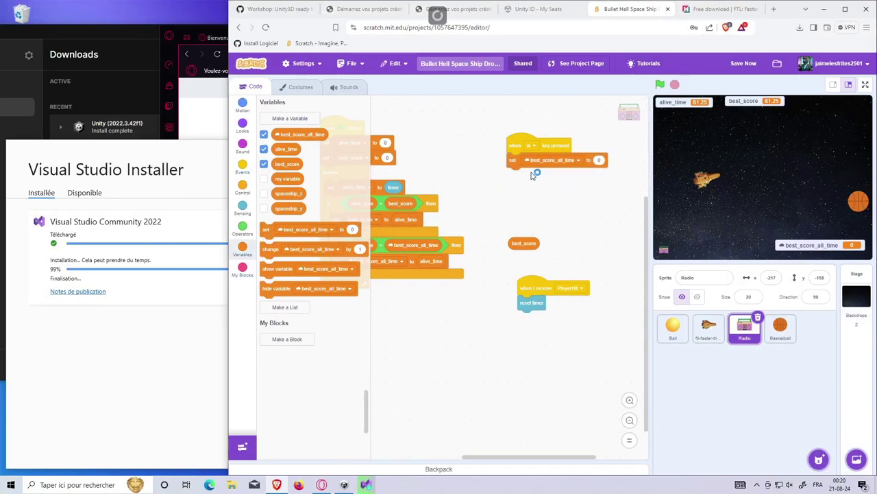
left_click_drag(513, 160, 525, 191)
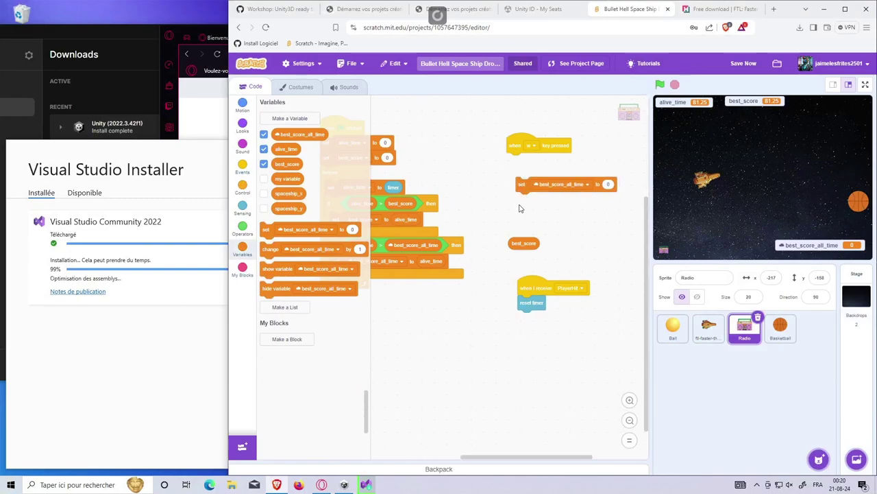
right_click(527, 186)
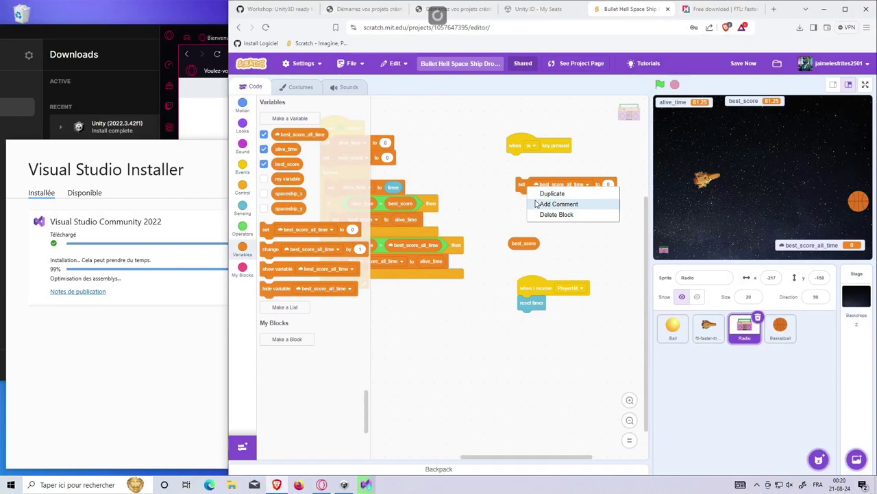
left_click(537, 204)
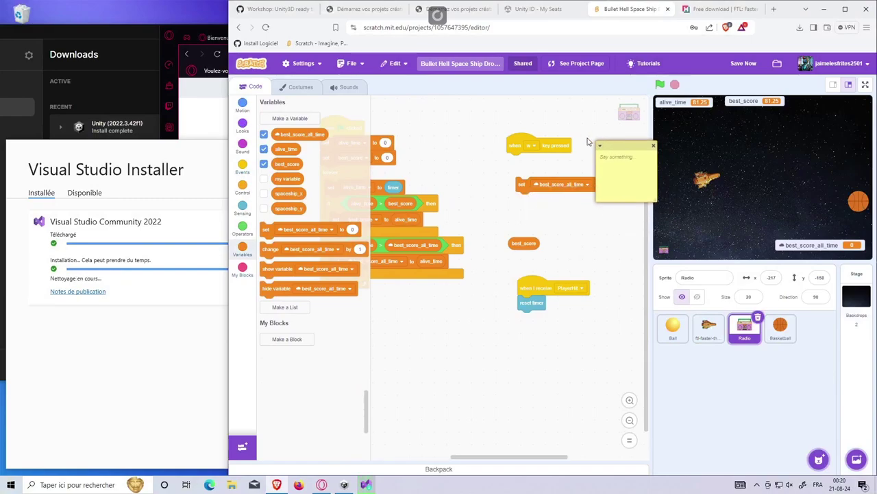
mouse_move(607, 137)
left_mouse_down()
mouse_move(570, 216)
mouse_move(587, 218)
left_mouse_up()
type("Careful ju")
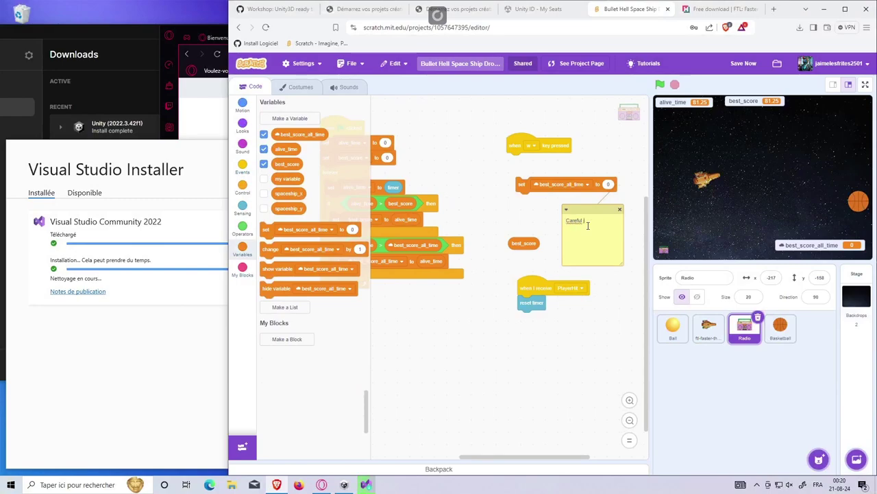
type("t ")
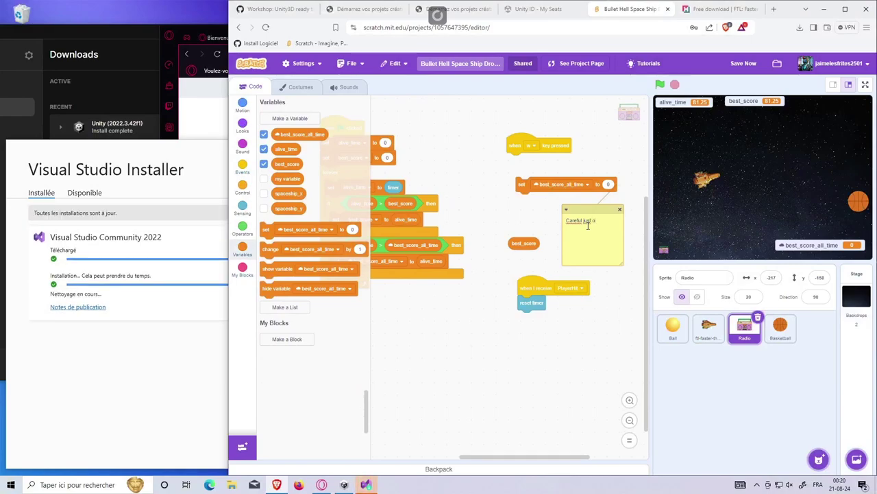
type("to reset")
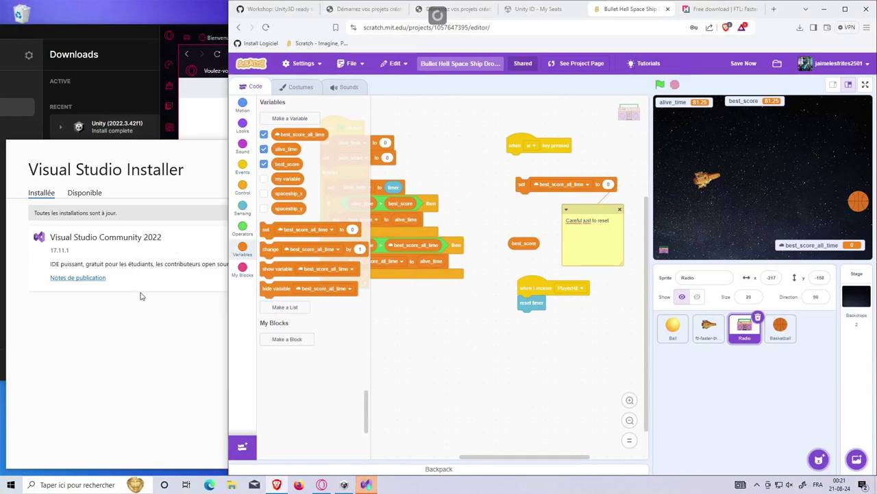
- Run the game and watch best_score_all_time climb along with alive_time past 9.8
left_click(167, 276)
left_click(531, 129)
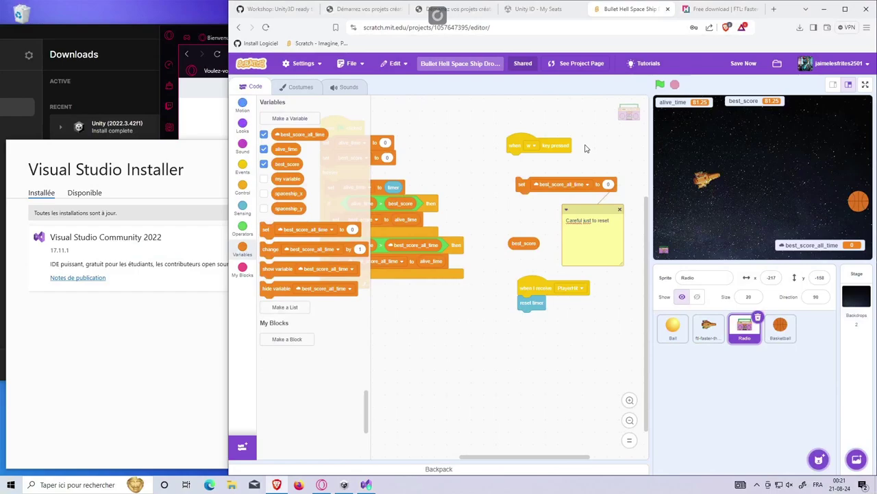
left_click(660, 85)
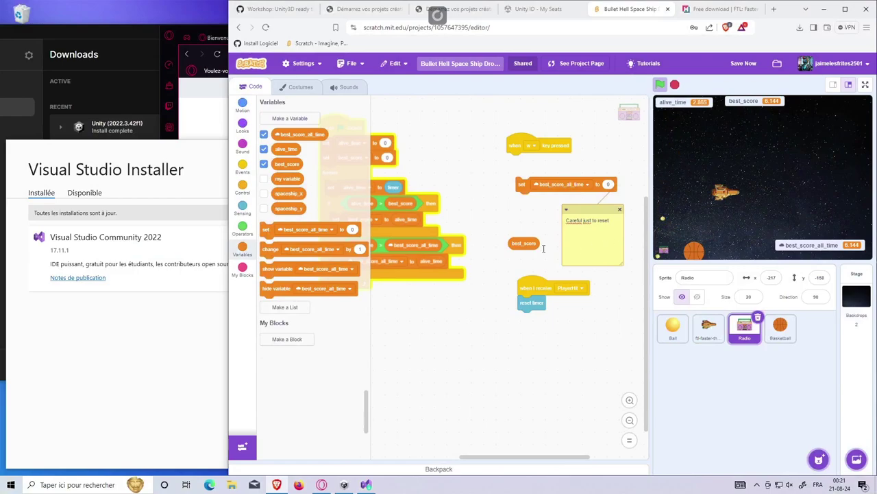
scroll(559, 226, "left", 2)
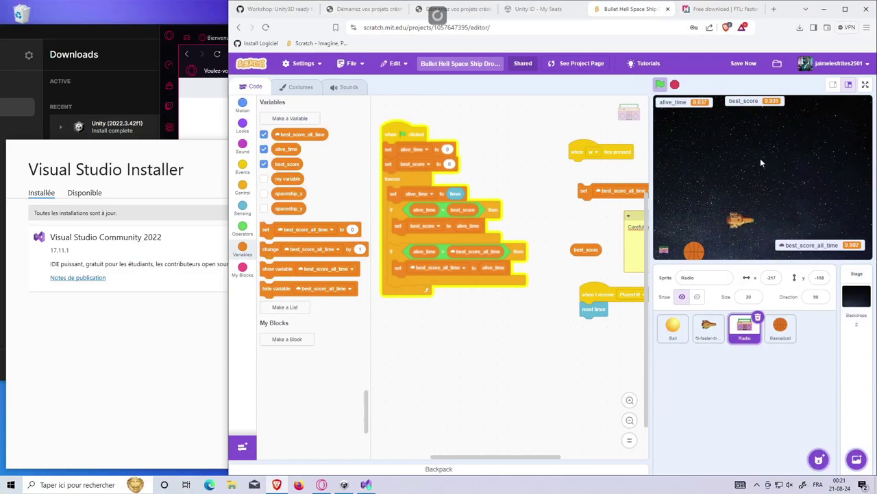
- Stop the game and pull the best_score_all_time check out of the forever loop
left_click(675, 85)
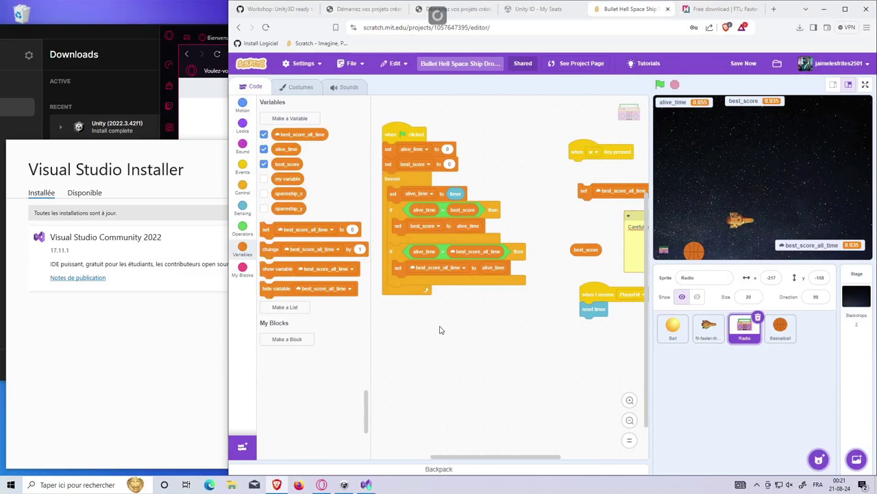
mouse_move(441, 330)
left_mouse_down()
mouse_move(521, 316)
mouse_move(508, 295)
left_mouse_up()
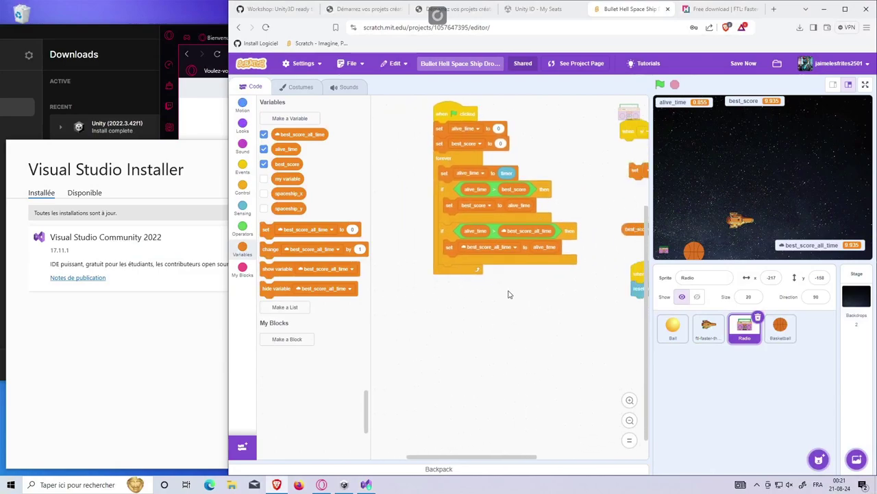
left_click_drag(447, 261, 436, 345)
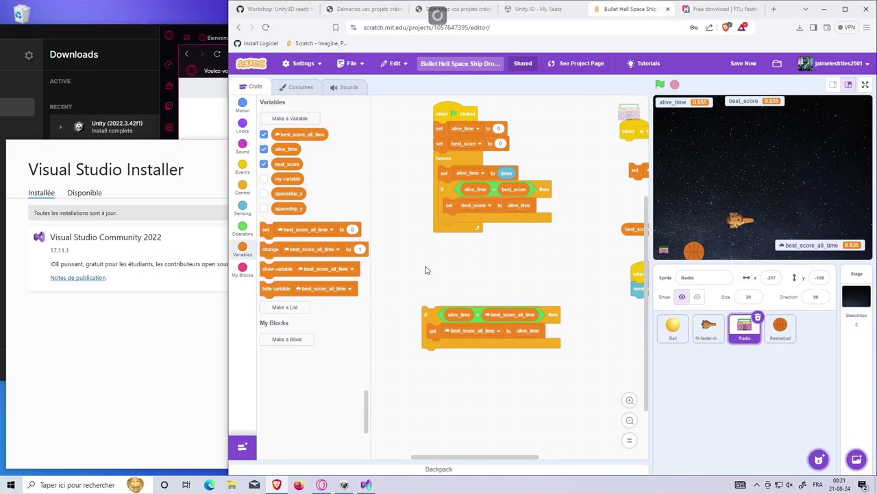
left_click(243, 166)
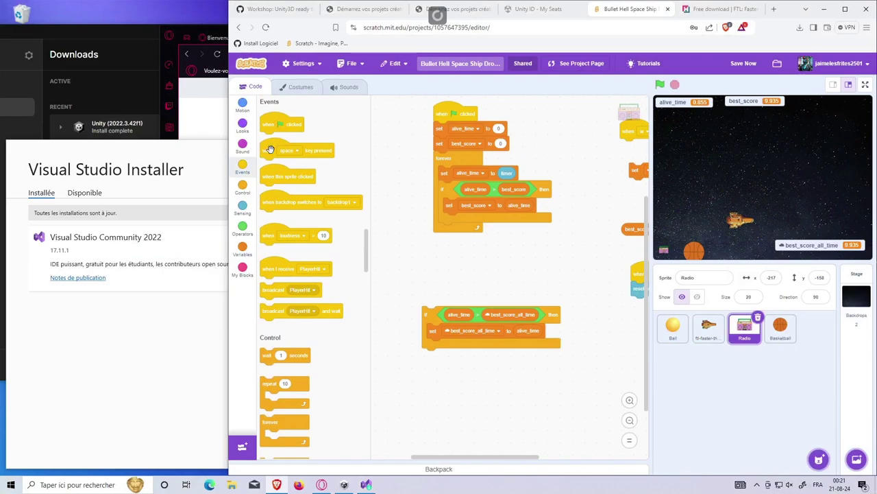
scroll(518, 276, "down", 2)
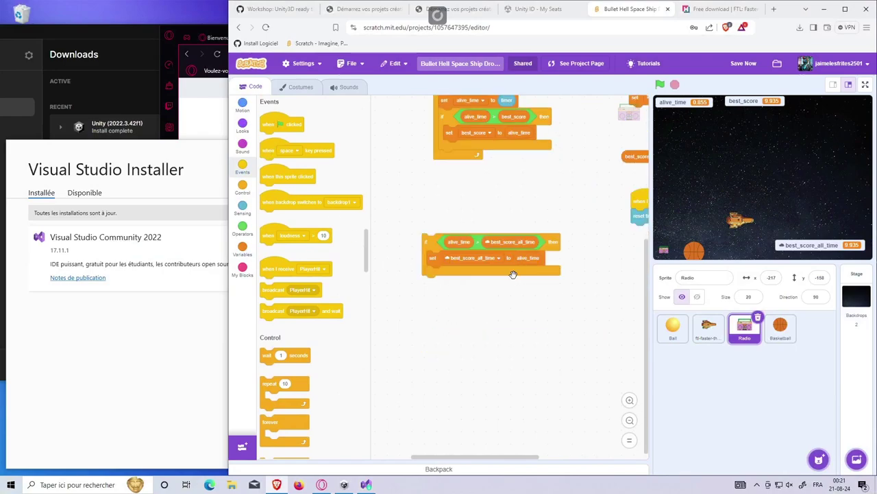
left_click_drag(513, 274, 476, 356)
scroll(480, 267, "up", 3)
left_click_drag(473, 274, 362, 284)
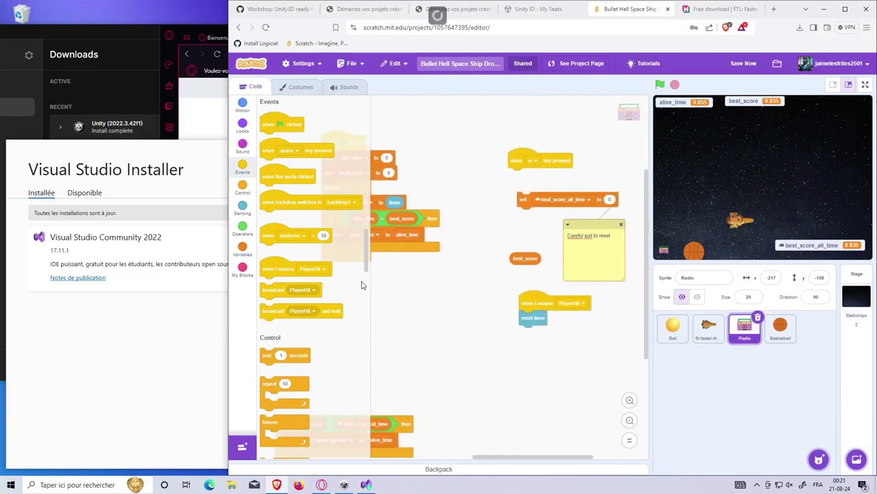
left_click_drag(376, 284, 524, 257)
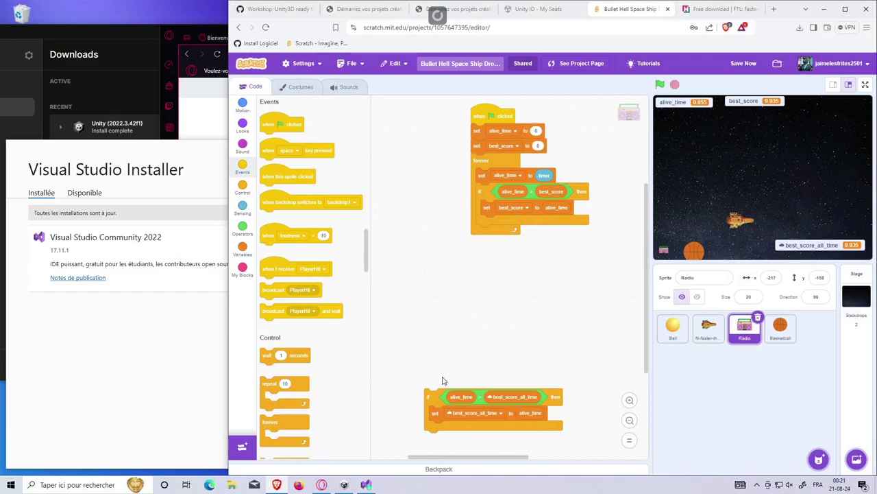
left_click_drag(427, 392, 427, 346)
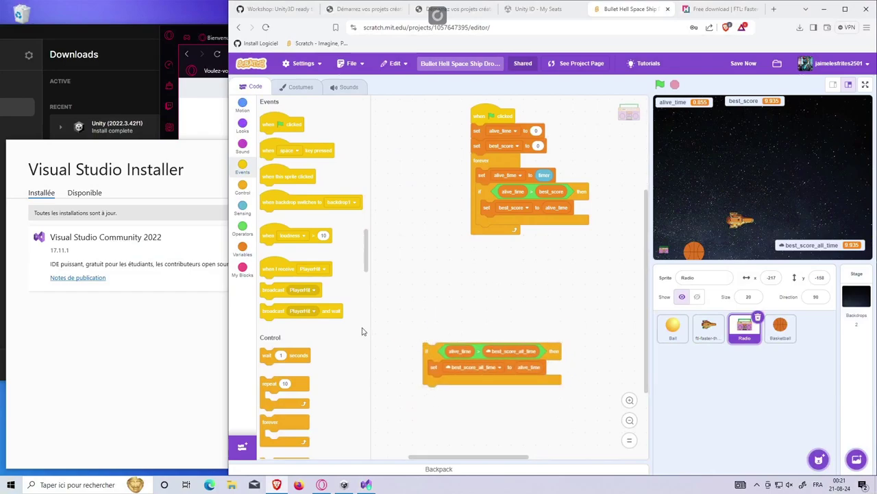
- Run the best_score_all_time check under a 'when I receive PlayerHit' hat block
mouse_move(280, 267)
left_mouse_down()
mouse_move(468, 291)
mouse_move(446, 295)
left_mouse_up()
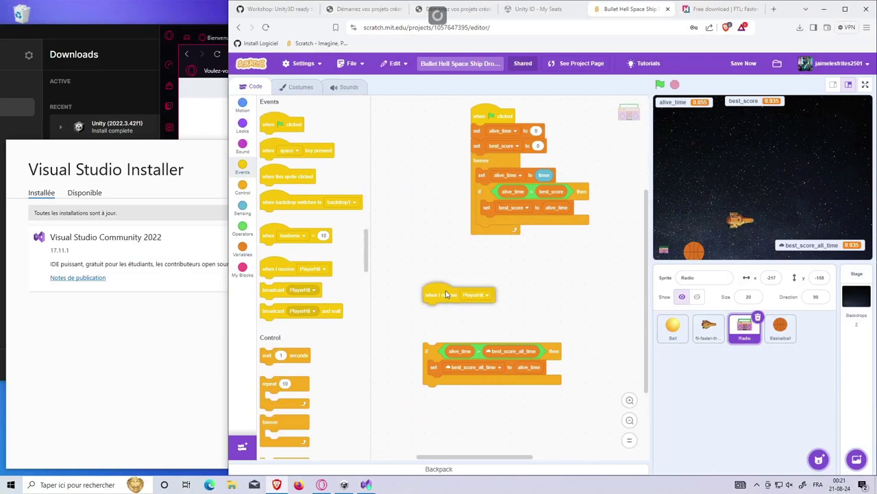
left_click(483, 293)
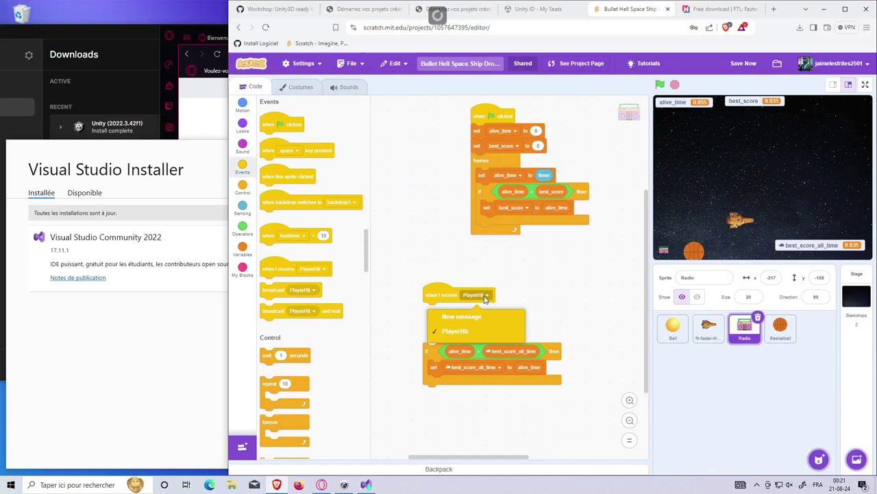
left_click(494, 324)
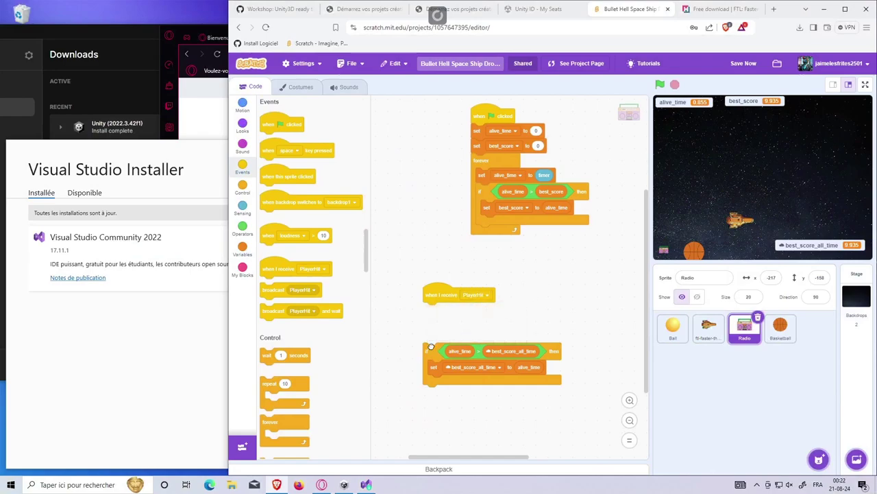
left_click_drag(430, 346, 433, 314)
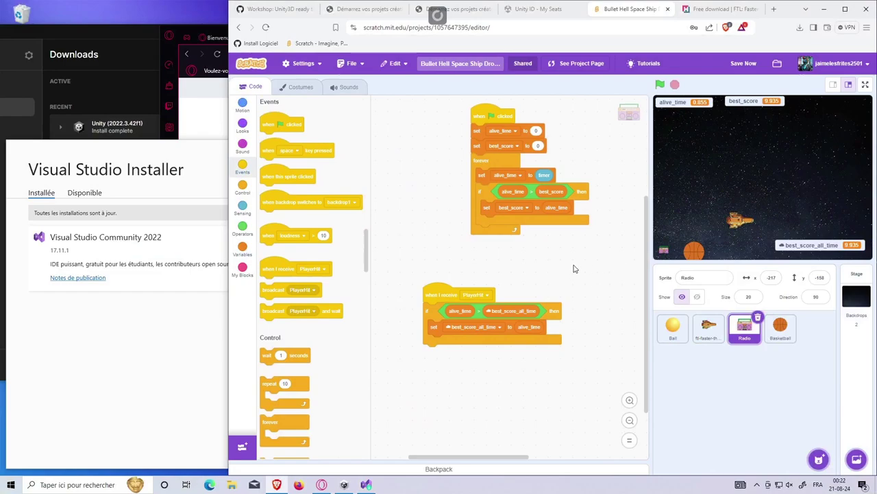
left_click_drag(575, 269, 550, 272)
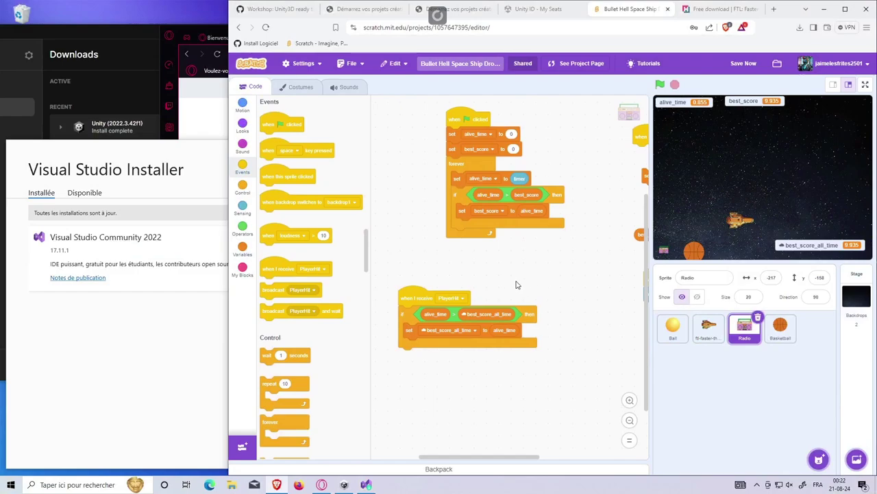
left_click_drag(486, 274, 513, 274)
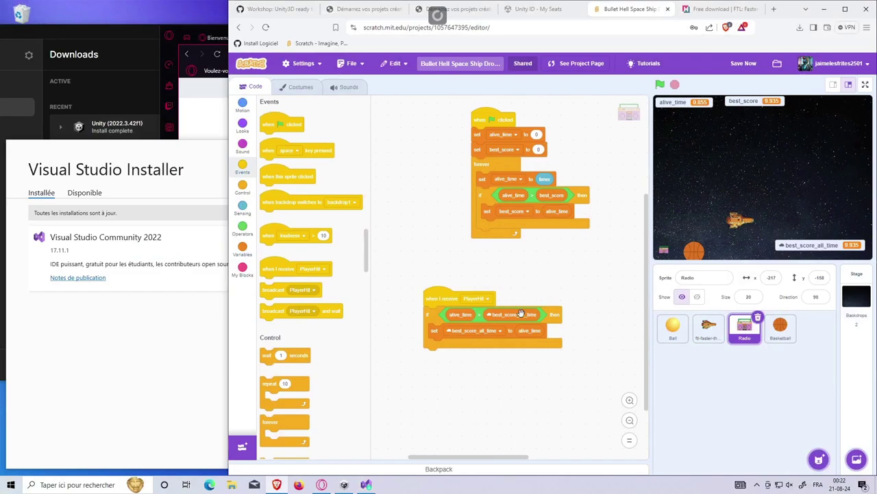
- Use best_score in the PlayerHit condition and set block, then run the game
left_click(243, 250)
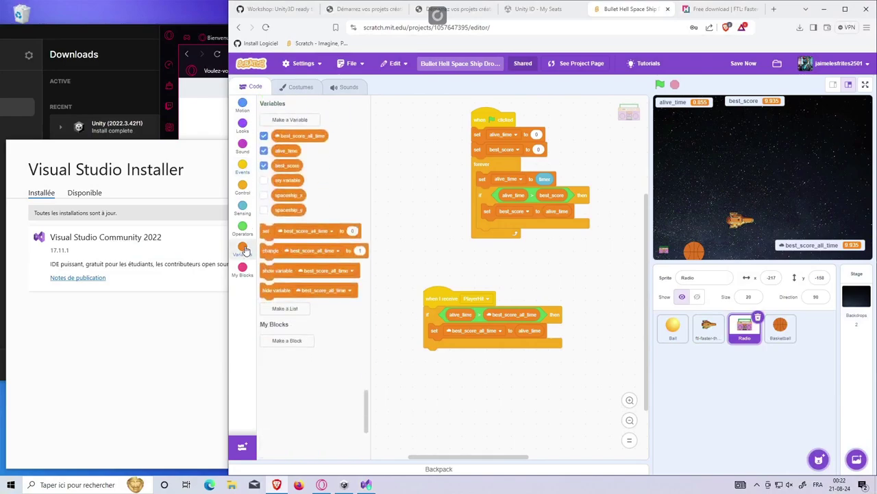
left_click_drag(293, 163, 462, 314)
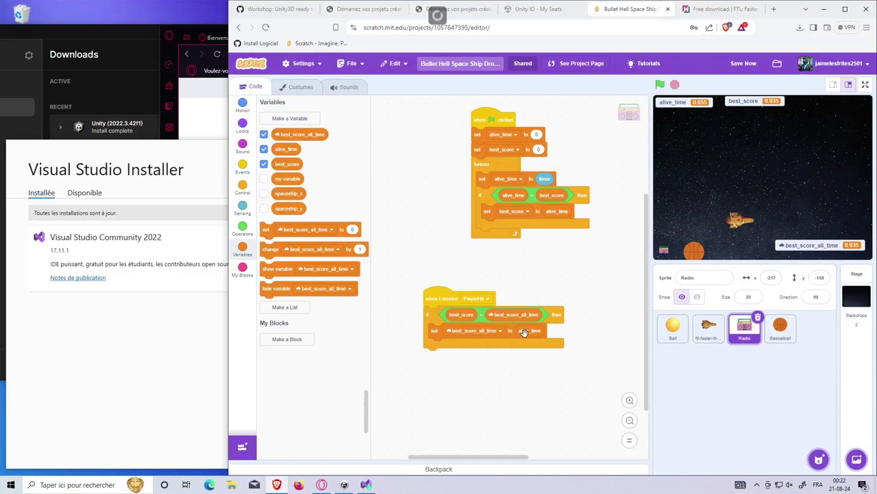
mouse_move(287, 164)
left_mouse_down()
mouse_move(529, 331)
mouse_move(563, 383)
left_mouse_up()
left_click_drag(480, 336, 516, 370)
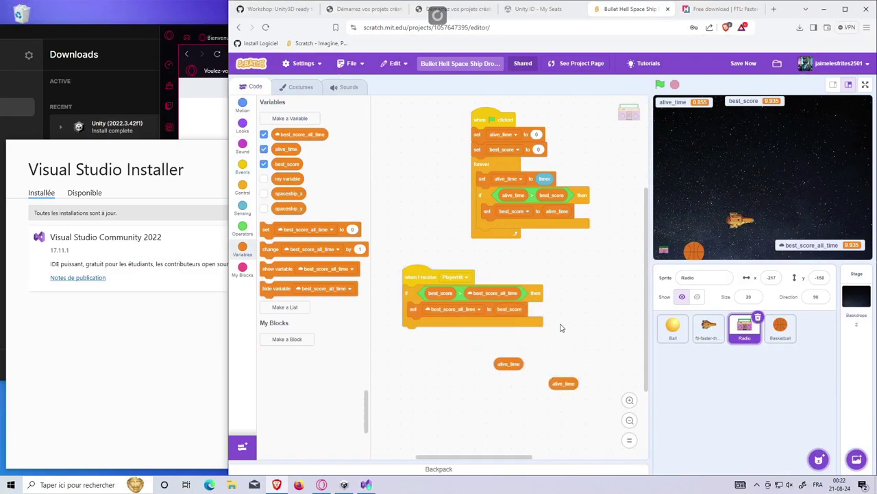
left_click(660, 84)
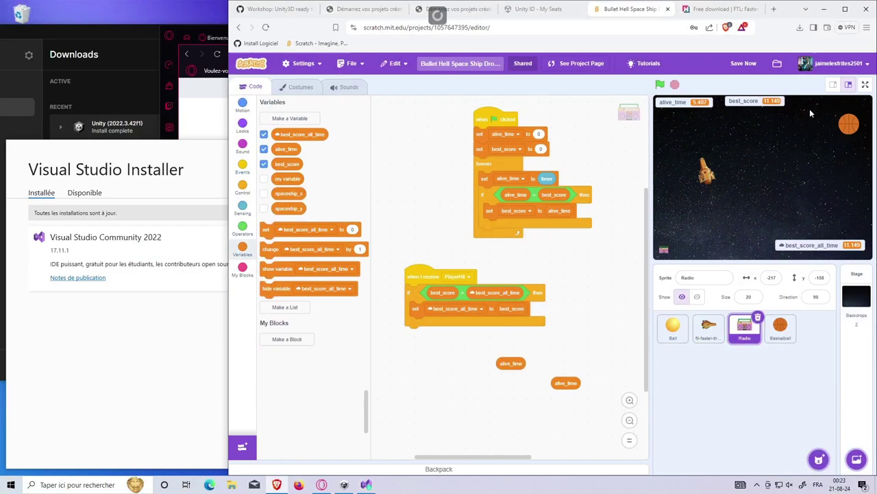
- Open the project page and load its URL in the Opera GX browser
key("alt+Tab")
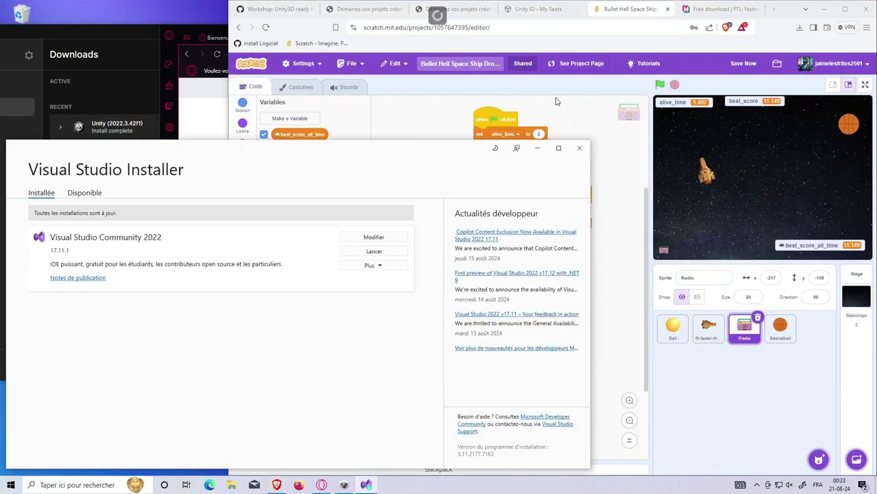
left_click(568, 64)
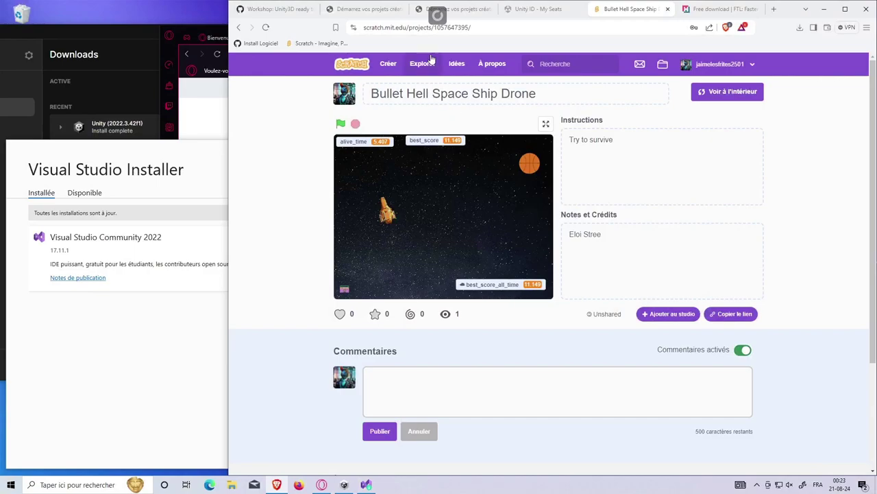
left_click(405, 29)
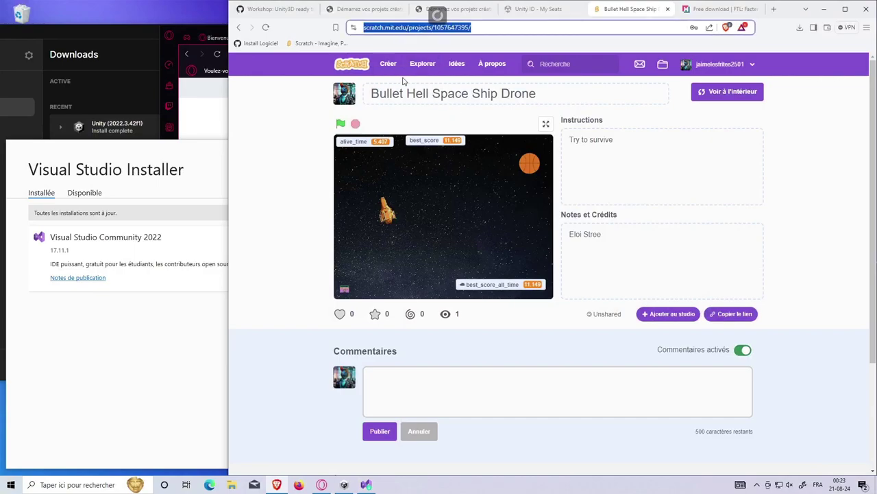
left_click(322, 484)
left_click(442, 53)
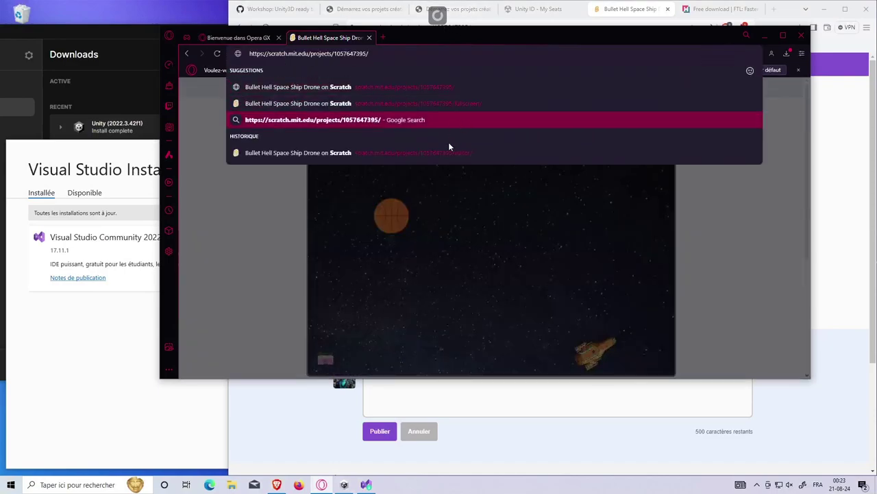
key("Return")
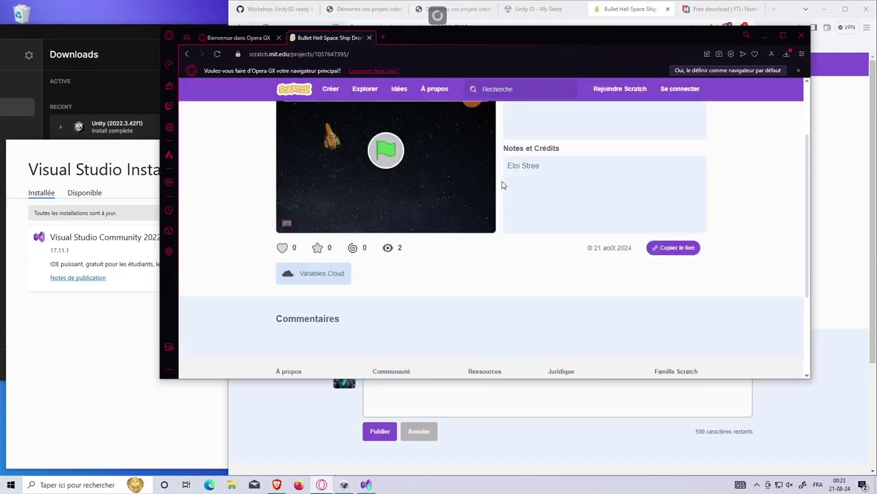
- Run the game in Opera GX, confirming best_score_all_time shows 11.149, then return to Brave
scroll(504, 183, "up", 1)
scroll(504, 183, "up", 1)
left_click(396, 254)
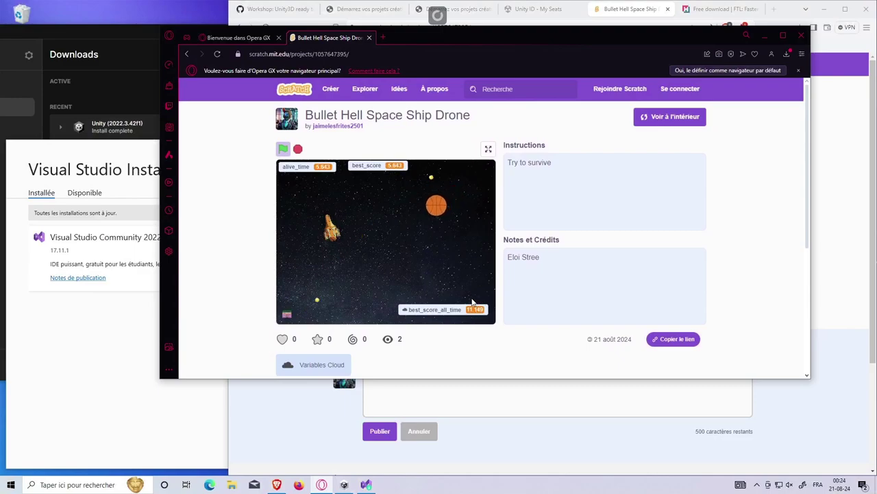
scroll(472, 302, "down", 1)
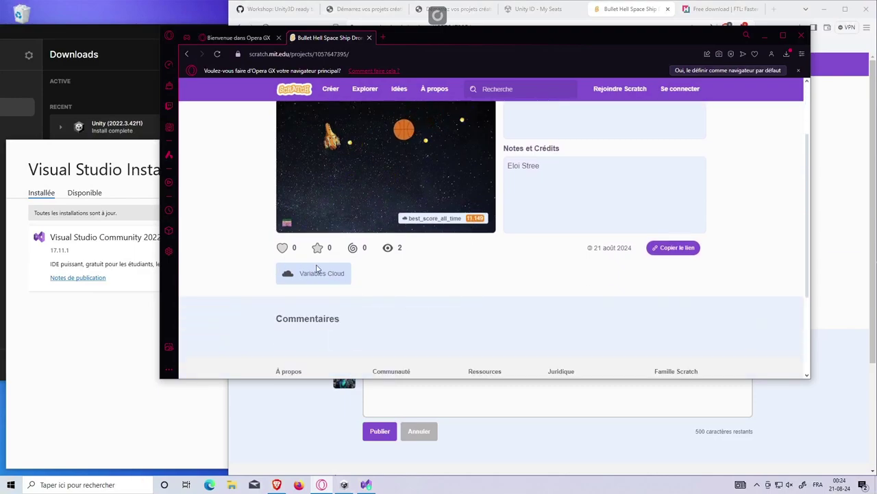
scroll(417, 272, "up", 1)
left_click(783, 425)
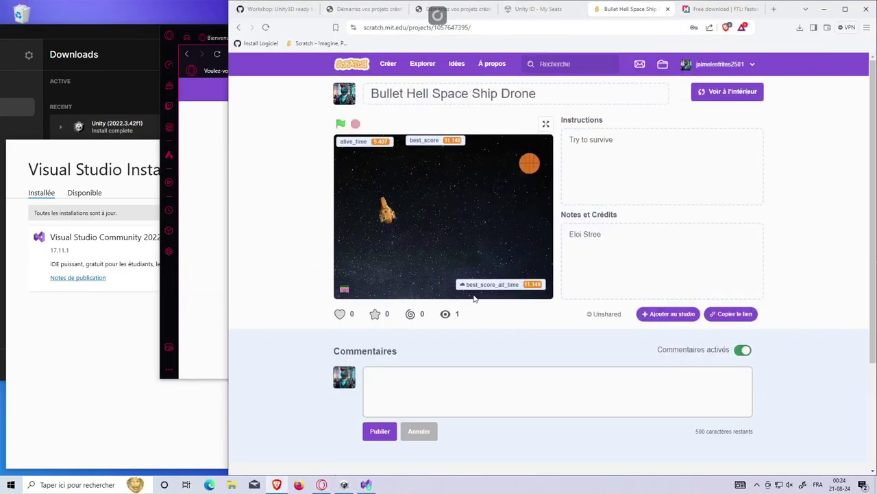
scroll(454, 323, "down", 2)
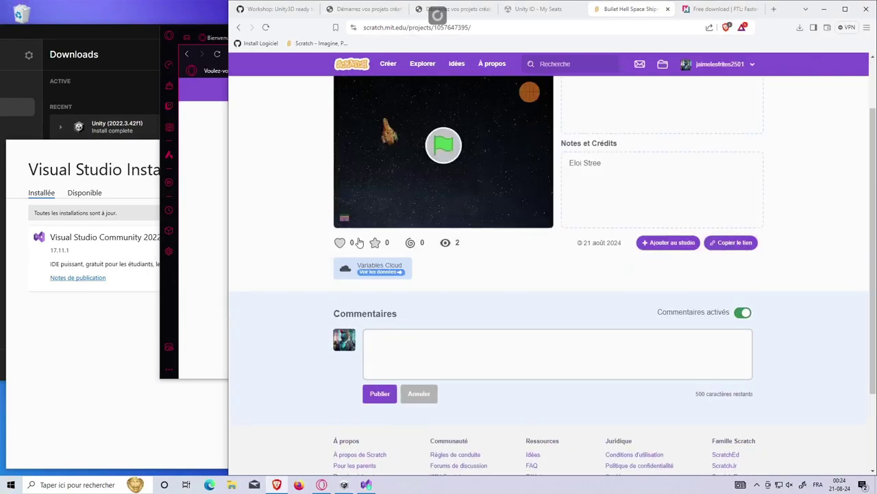
- Open the cloud data history and scroll through the best_score_all_time entries, latest 11.149
left_click(379, 271)
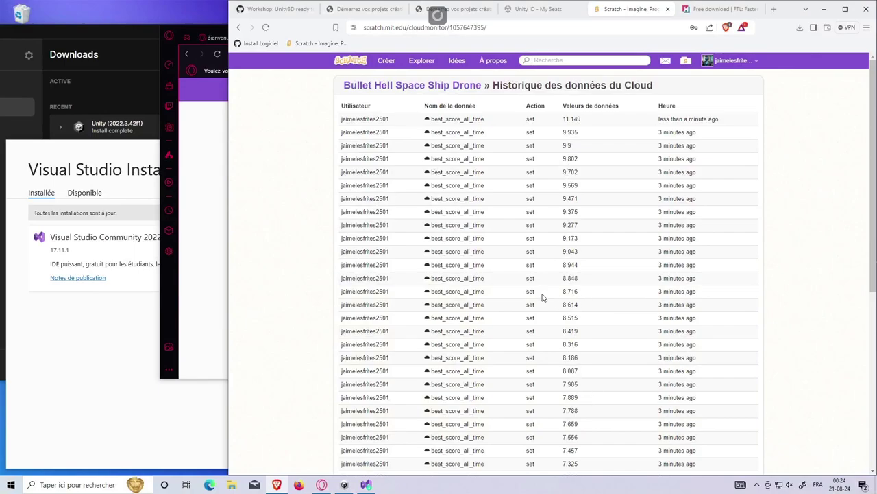
scroll(480, 315, "down", 2)
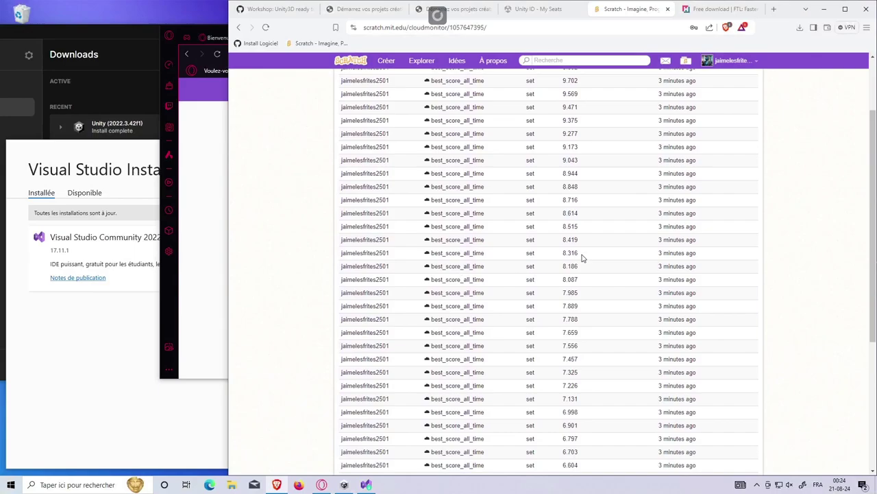
scroll(582, 257, "up", 2)
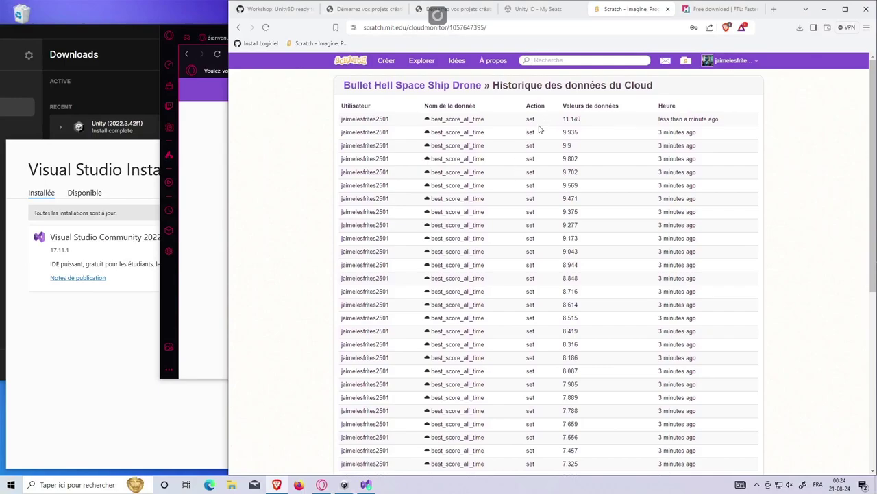
- Hide the browser windows and close Visual Studio Installer
left_click(806, 9)
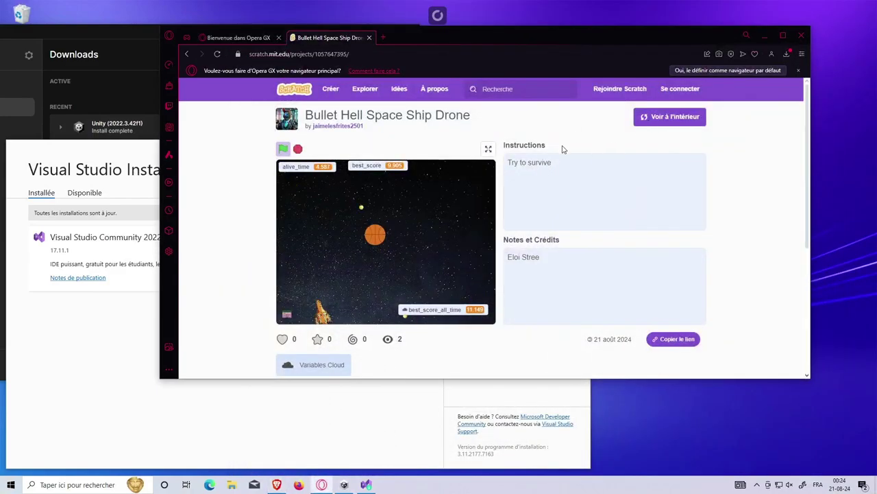
left_click_drag(544, 37, 665, 81)
left_click(244, 190)
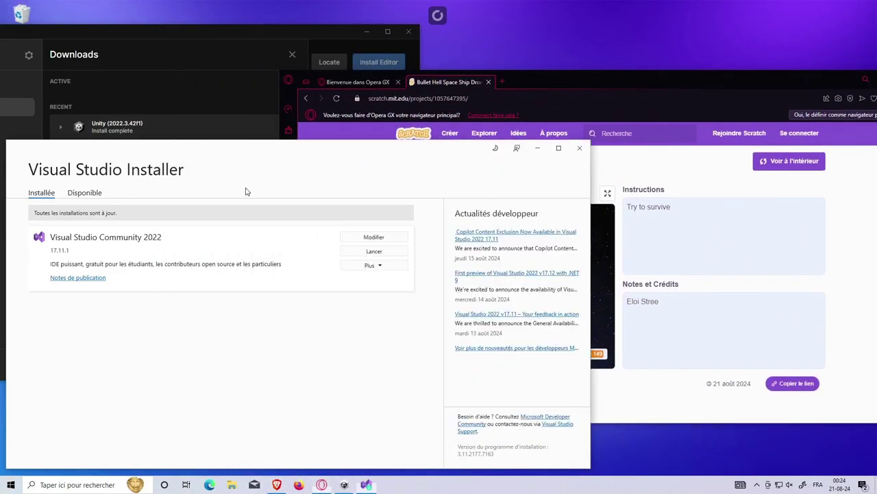
left_click(580, 147)
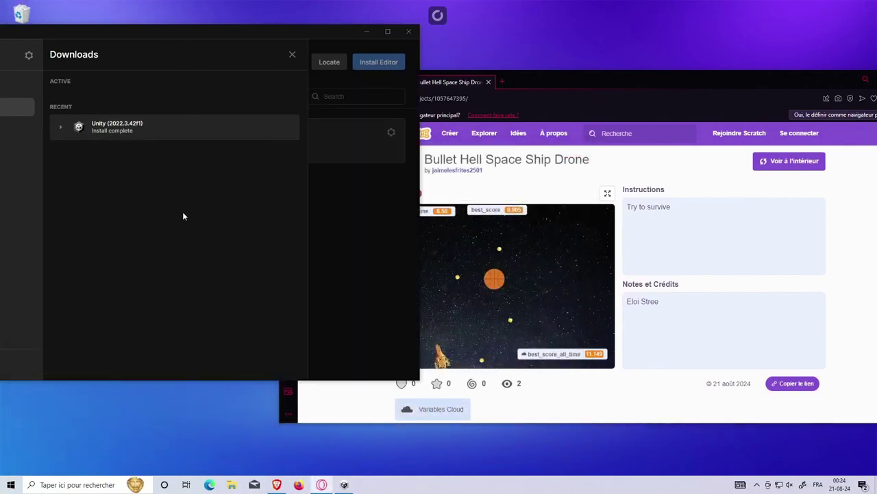
- Review the modules installed with Unity 2022.3.42f1, then view the empty Projects list
left_click_drag(303, 32, 457, 46)
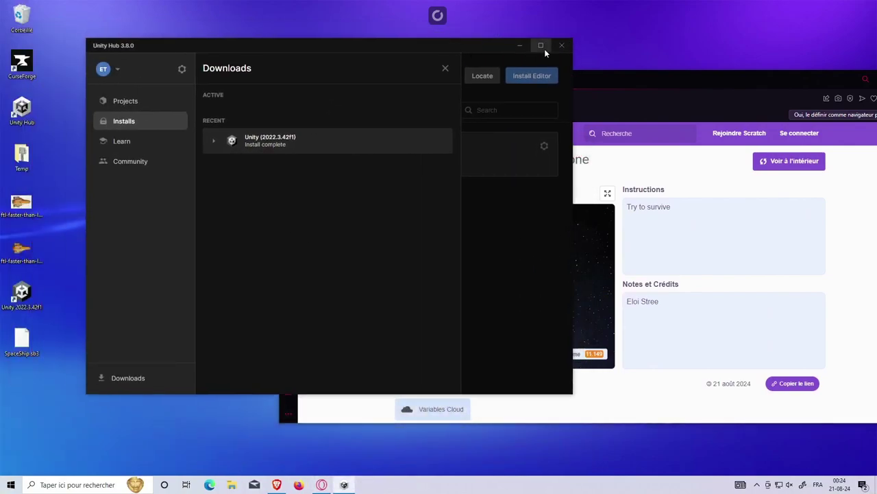
left_click(253, 146)
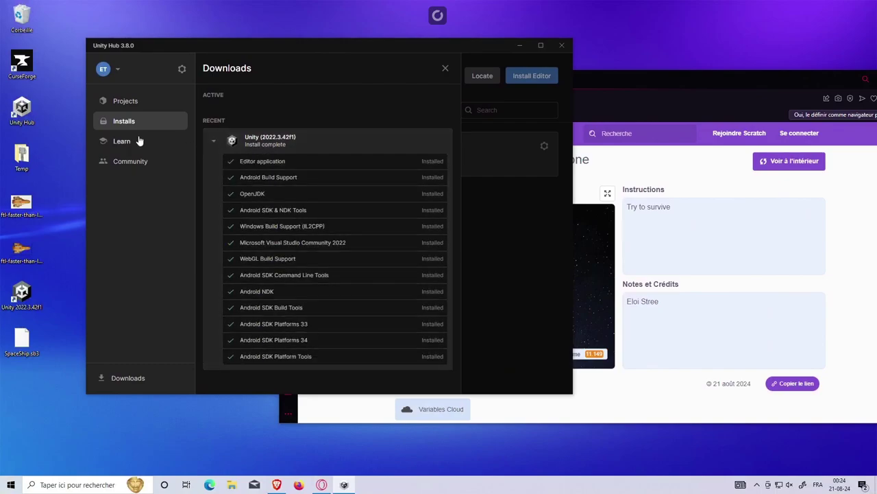
left_click(140, 103)
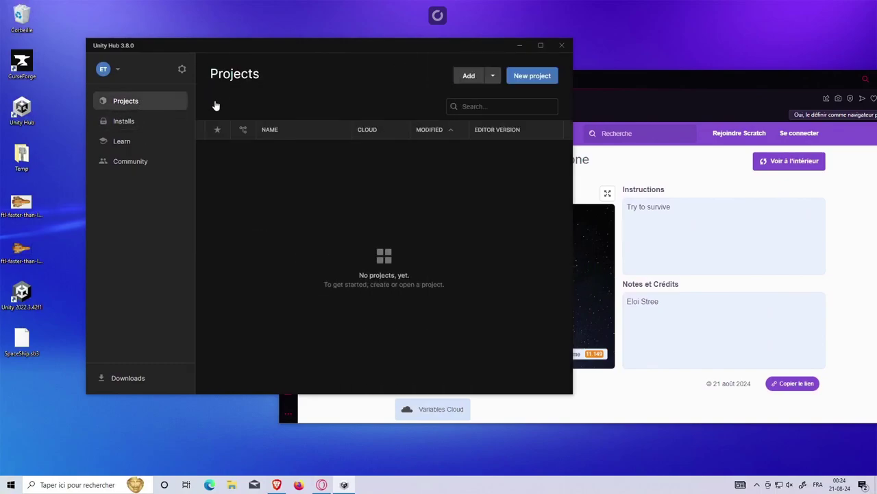
left_click(472, 78)
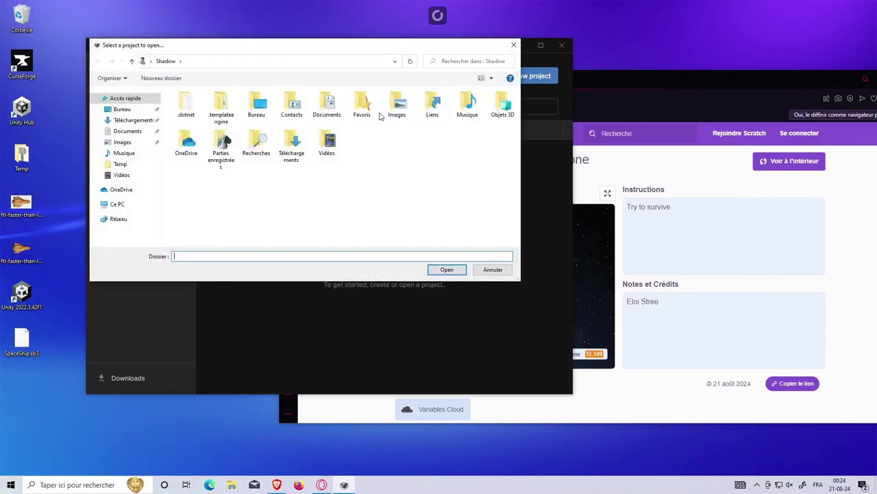
left_click(514, 45)
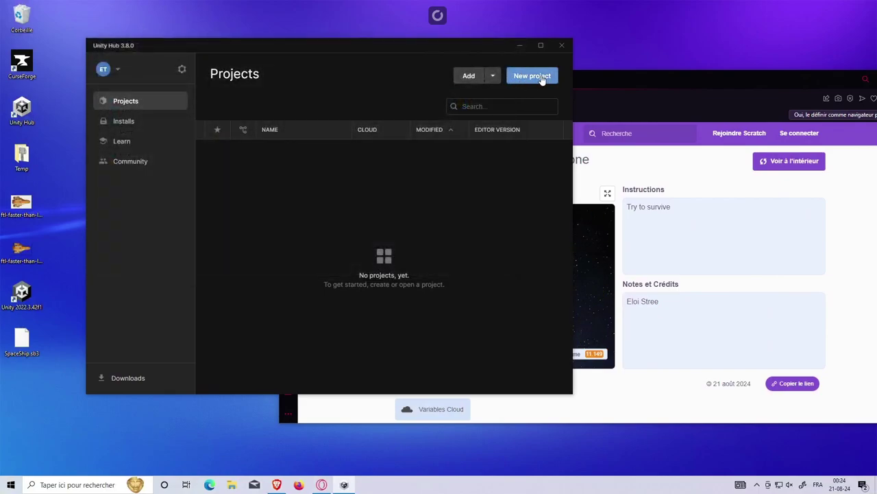
- Start a new project and browse the Sample, Learning and Core template lists
left_click(540, 76)
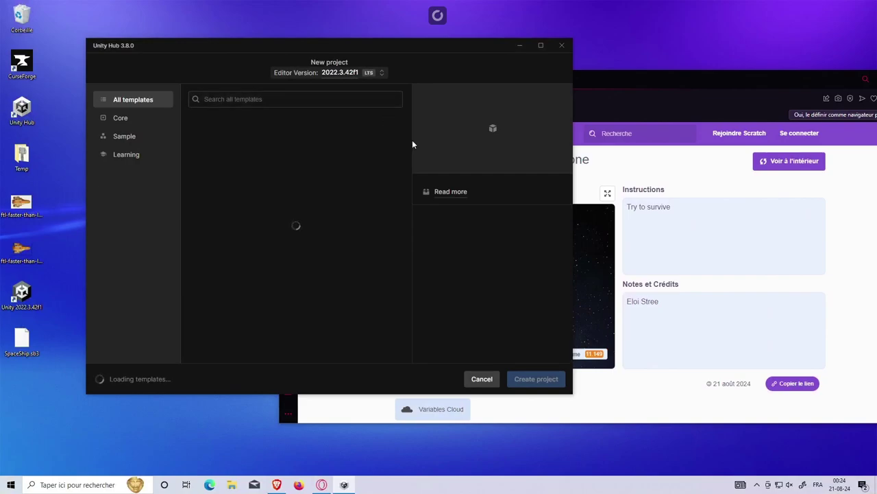
left_click(139, 140)
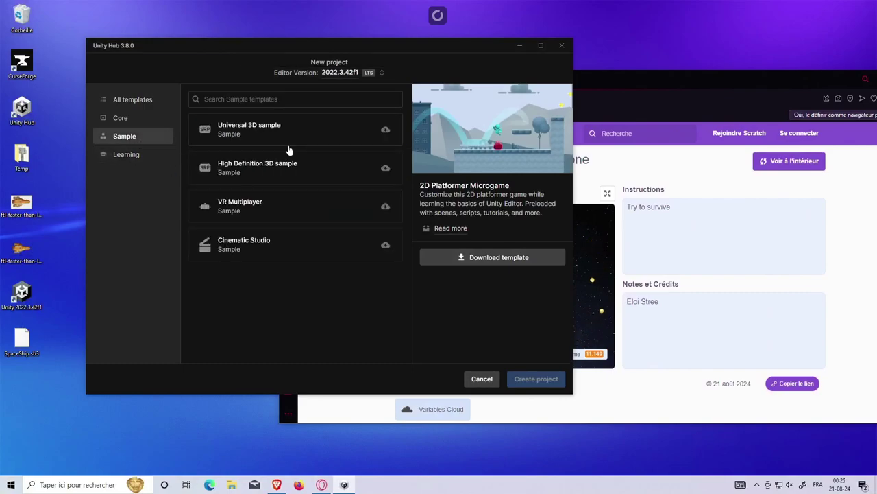
left_click(144, 159)
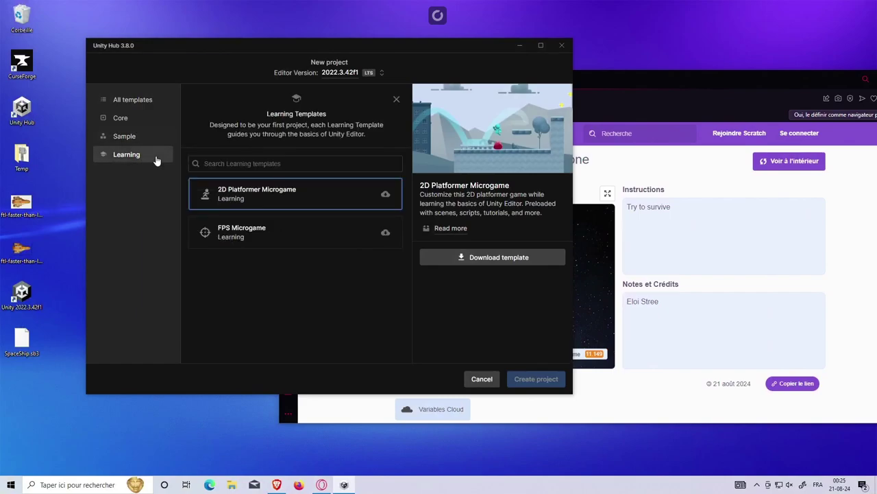
left_click(122, 135)
left_click(136, 123)
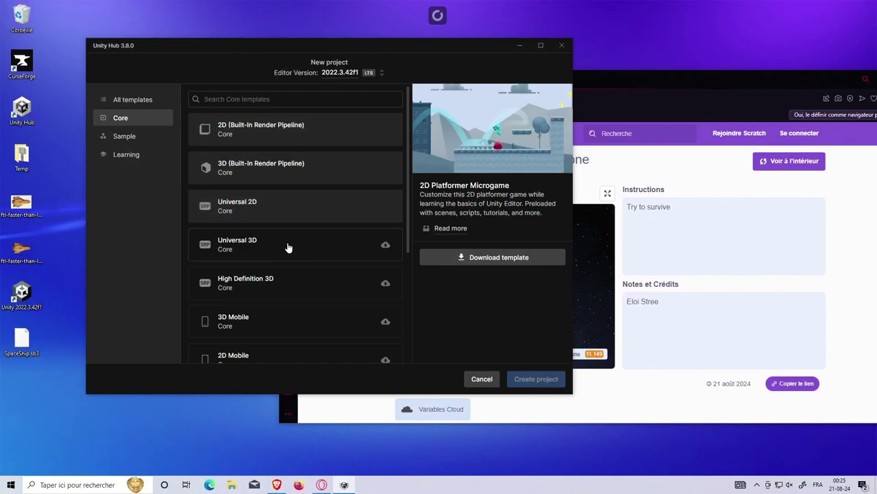
scroll(288, 247, "down", 1)
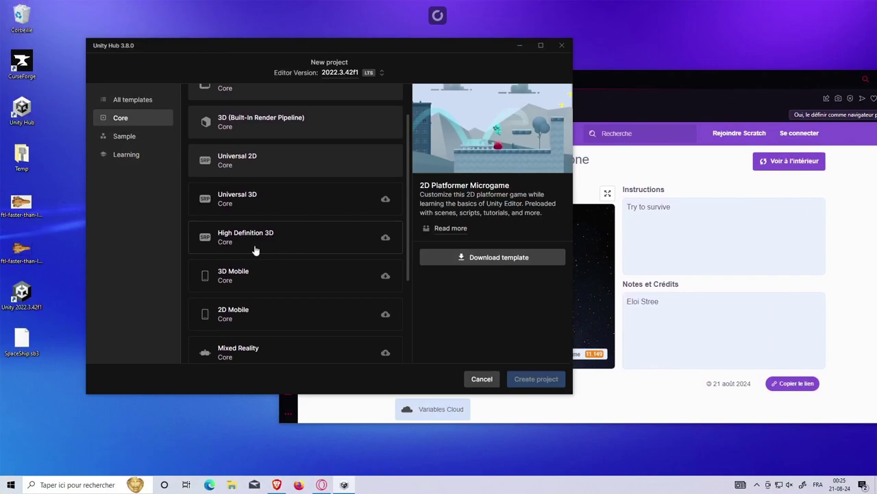
scroll(266, 246, "down", 2)
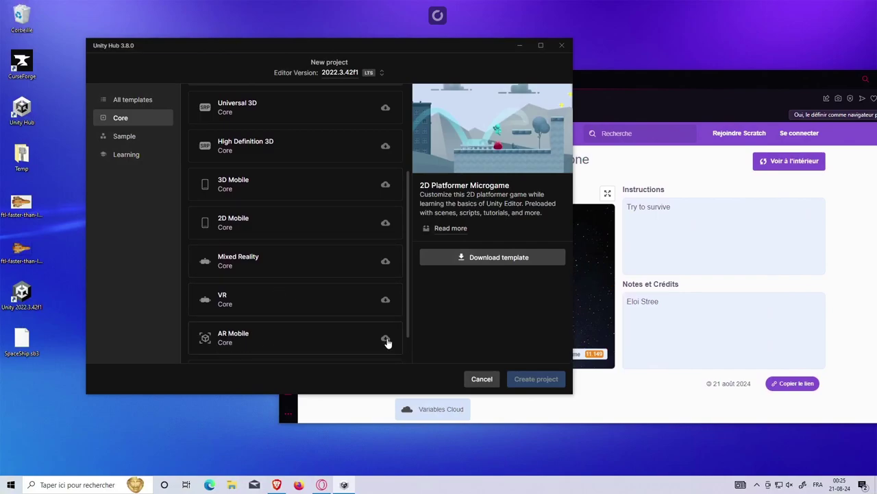
scroll(311, 343, "up", 3)
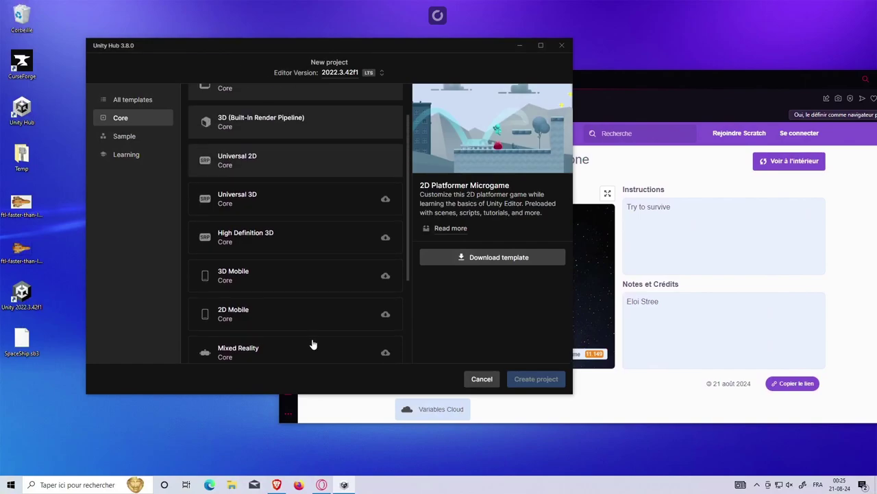
scroll(320, 328, "up", 1)
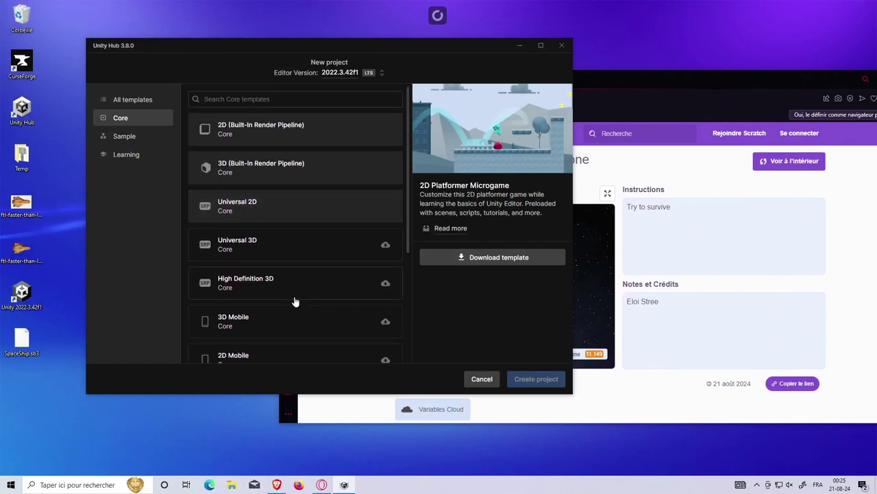
- Download the Universal 3D template, disable Connect to Unity Cloud, and name the project HelloBulletHell
left_click(322, 252)
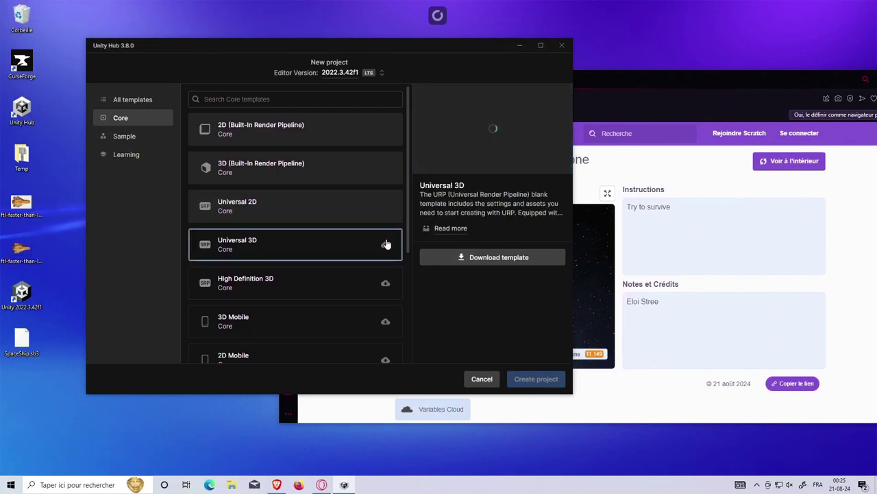
left_click(504, 259)
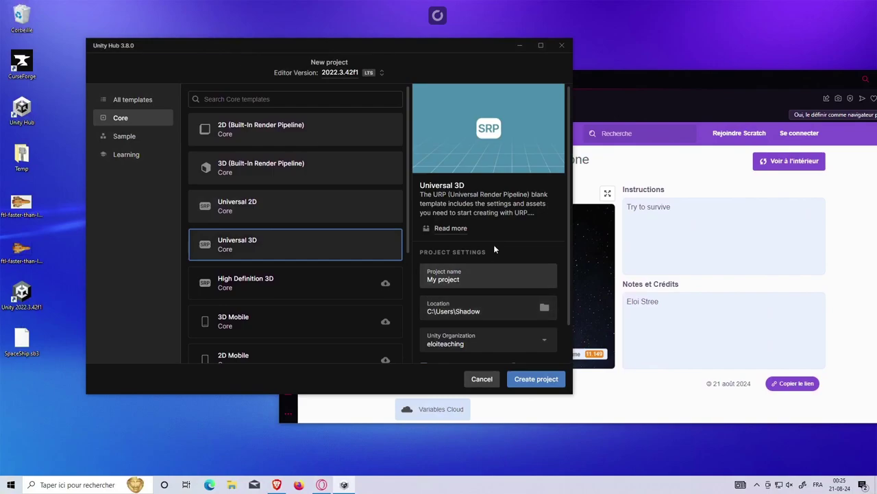
scroll(493, 244, "down", 1)
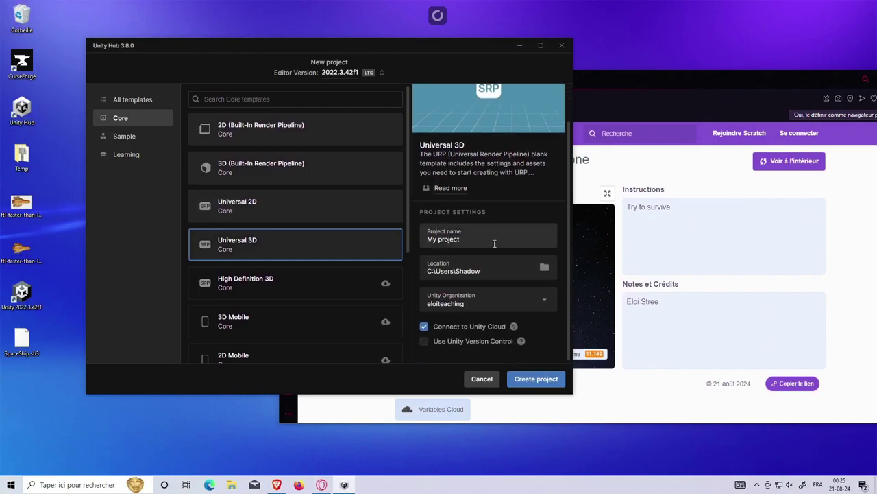
left_click(424, 327)
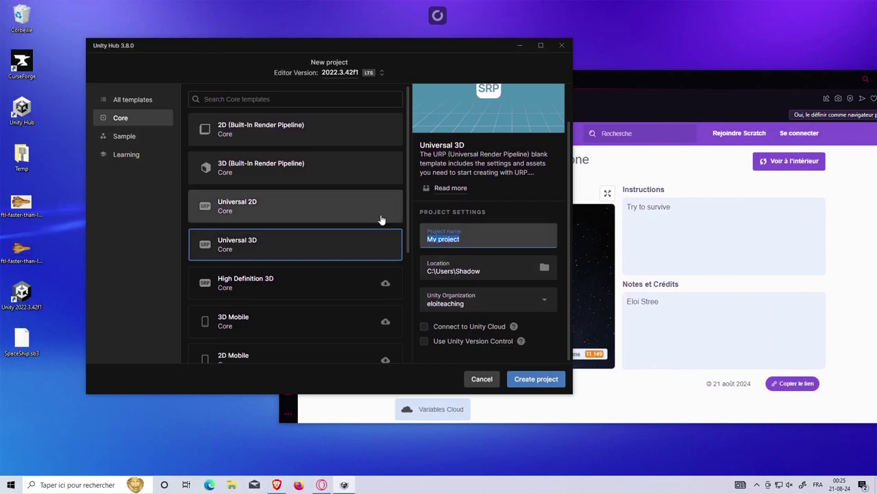
type("HelloBulletHell")
- In the project location picker, create a new folder U on the C: drive
left_click(544, 267)
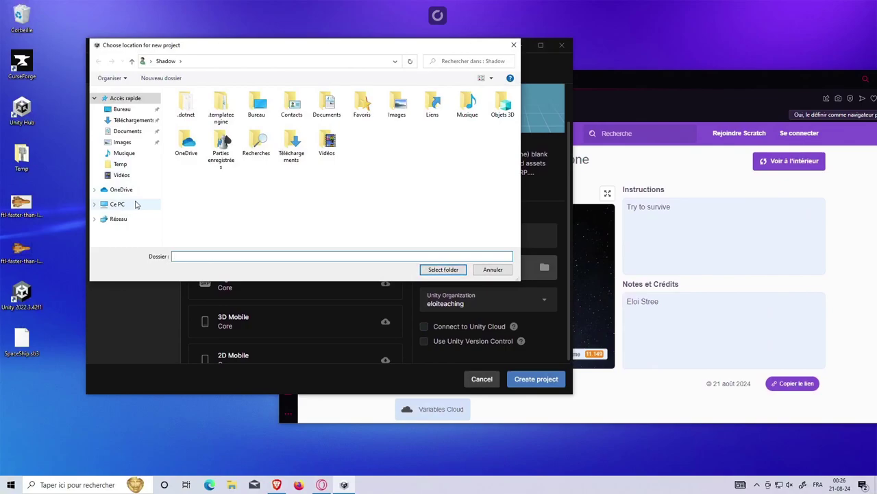
left_click(120, 207)
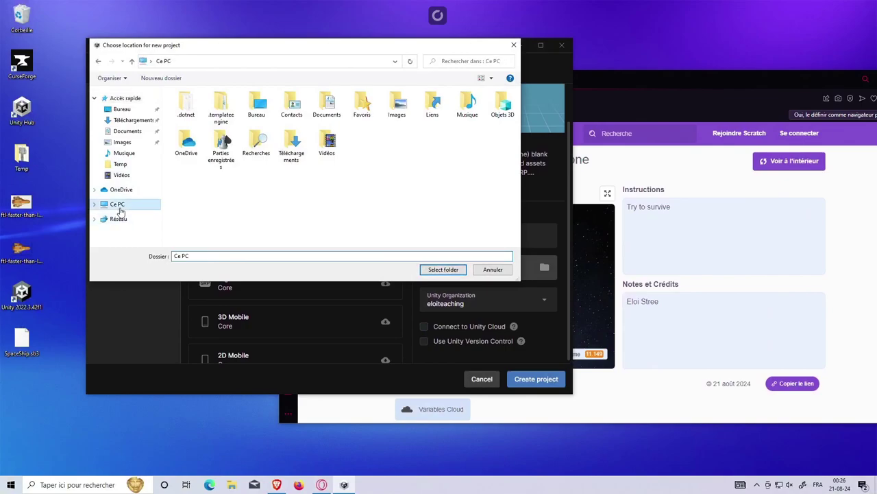
double_click(212, 202)
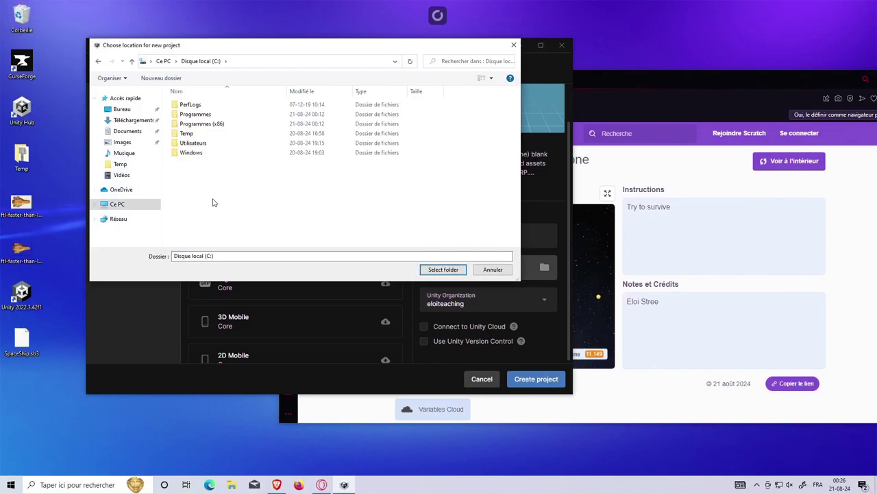
key("ctrl+shift+n")
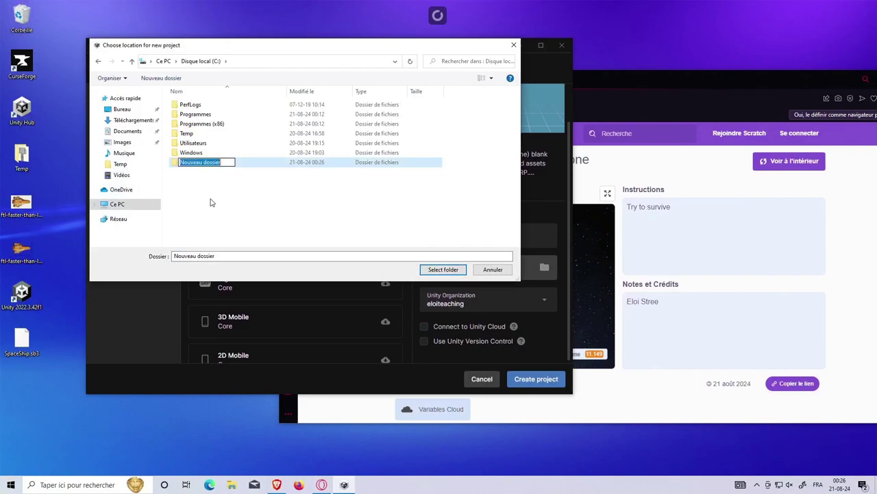
type("U")
key("Return")
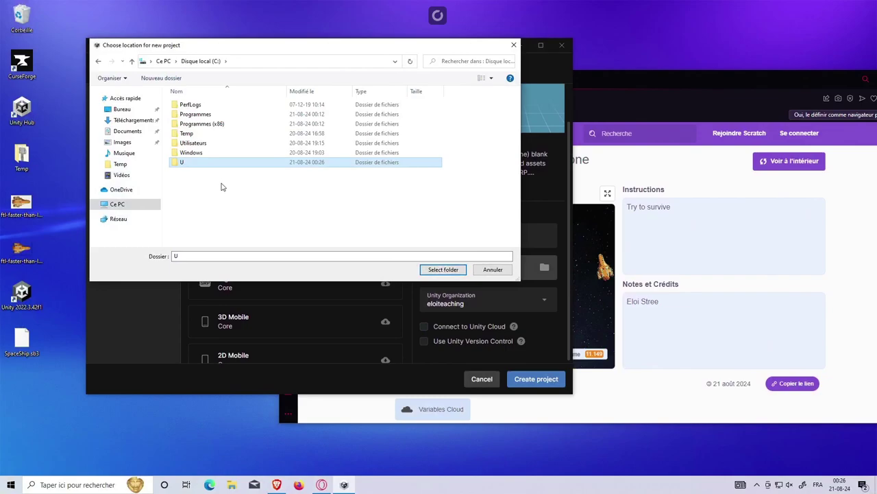
- Create folder Q inside U and select C:\U\Q as the project location
double_click(212, 163)
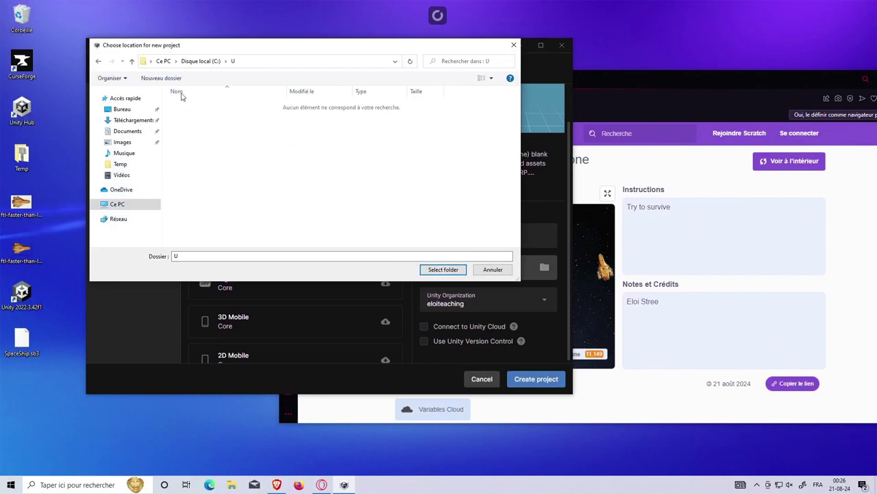
key("ctrl+shift+n")
type("Q")
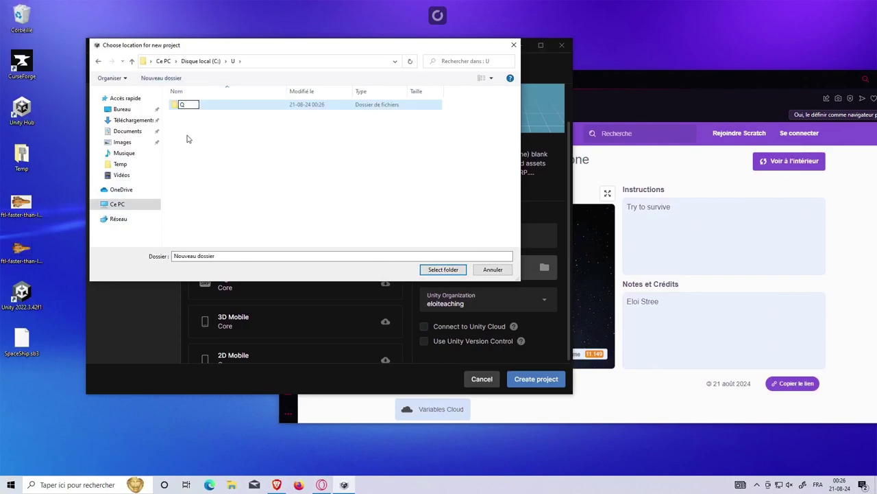
left_click(187, 142)
double_click(210, 106)
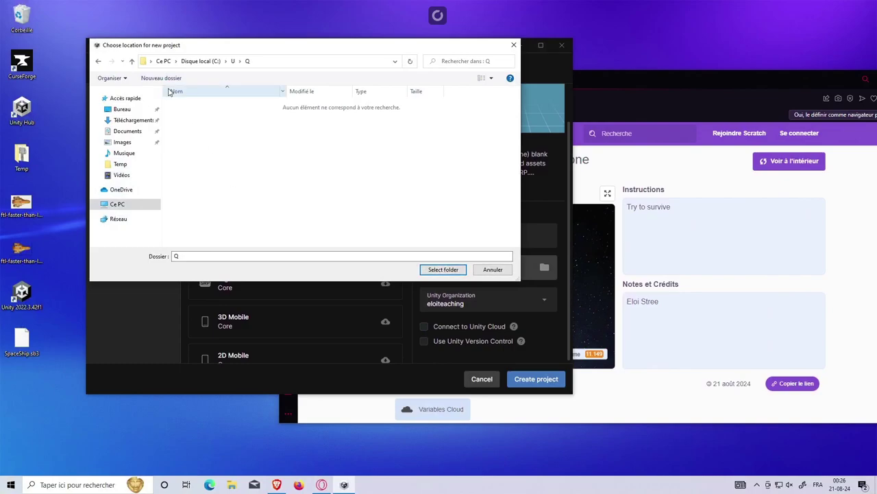
left_click(442, 268)
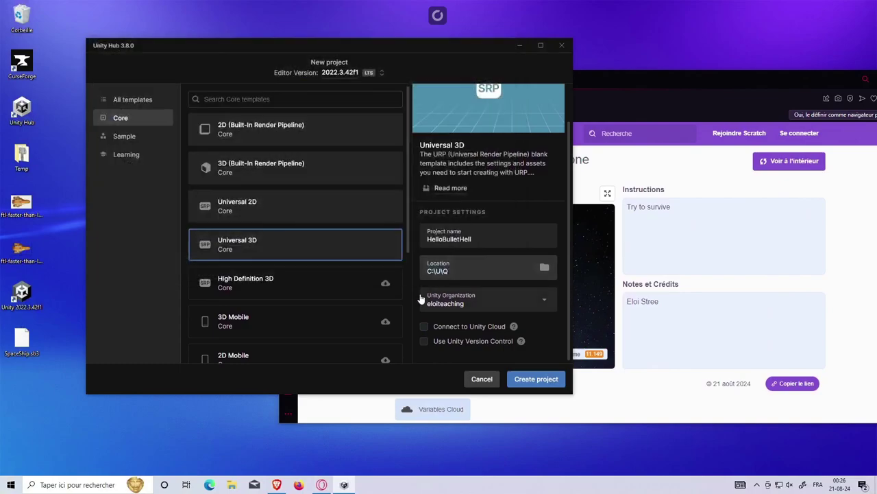
- Create the HelloBulletHell project at C:\U\Q
left_click(426, 236)
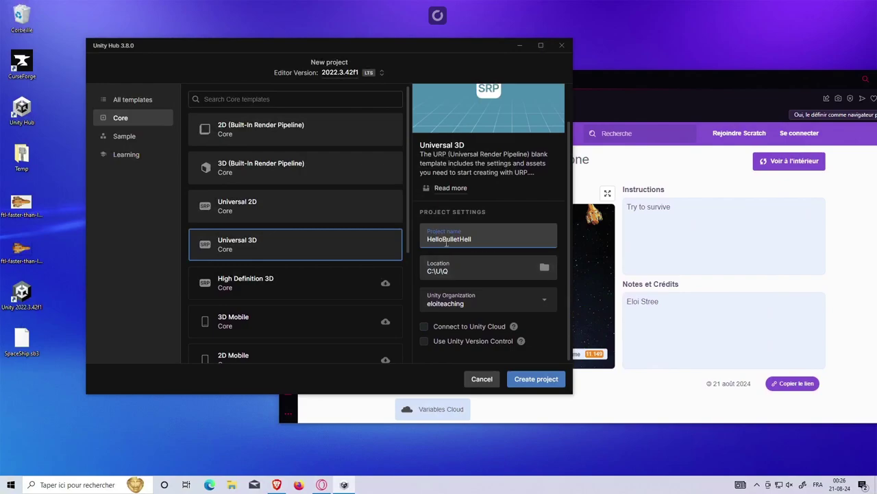
left_click(540, 377)
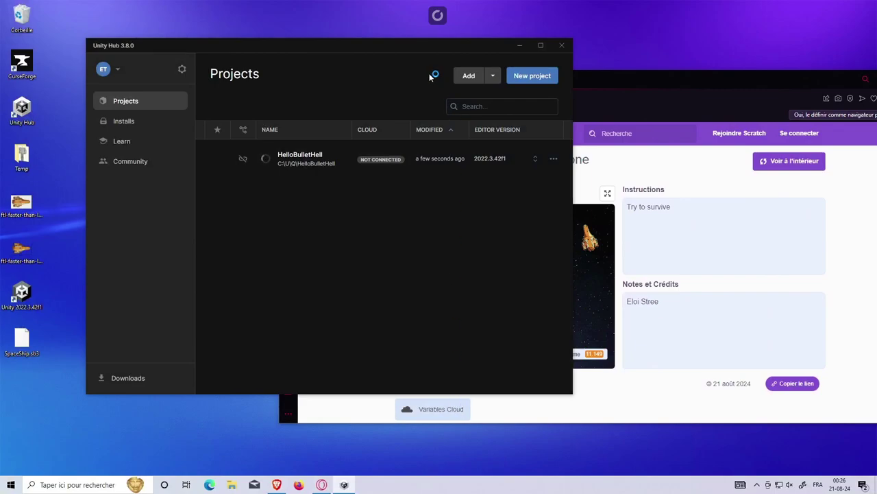
- Rearrange the Unity Hub and Opera windows, then quit Opera
left_click_drag(406, 50, 354, 31)
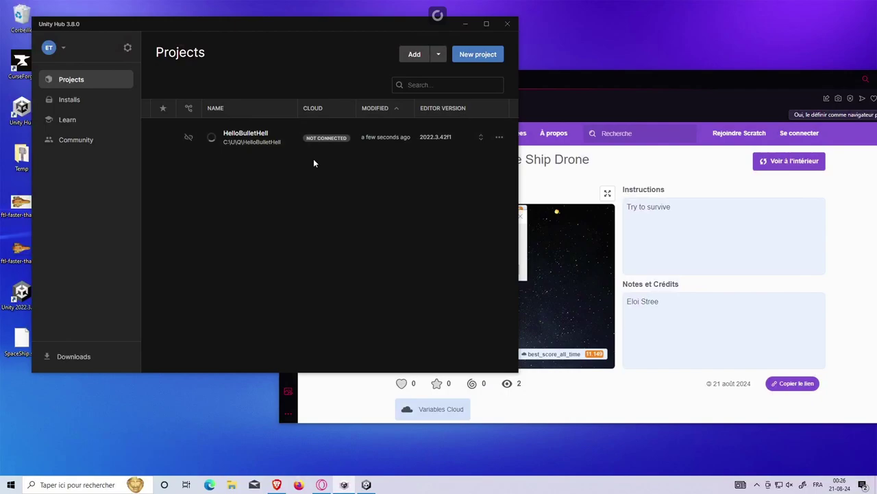
left_click(567, 77)
mouse_move(557, 78)
left_mouse_down()
mouse_move(574, 83)
mouse_move(480, 100)
left_mouse_up()
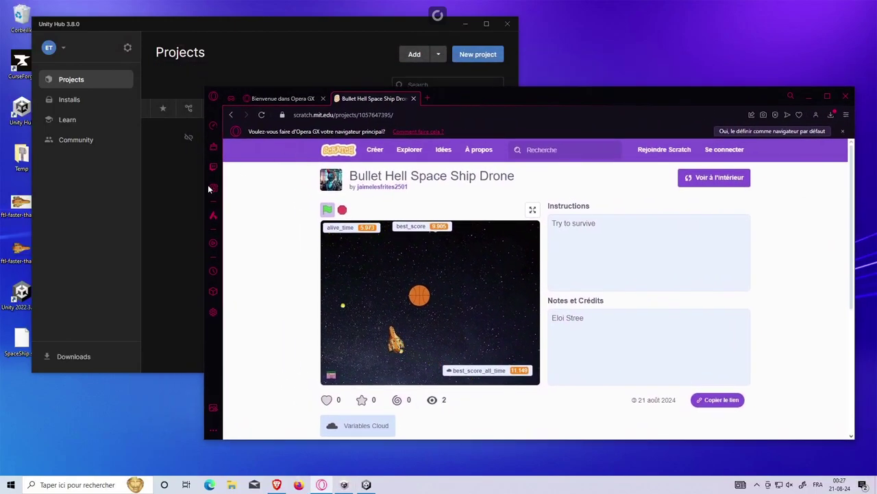
left_click_drag(205, 186, 377, 170)
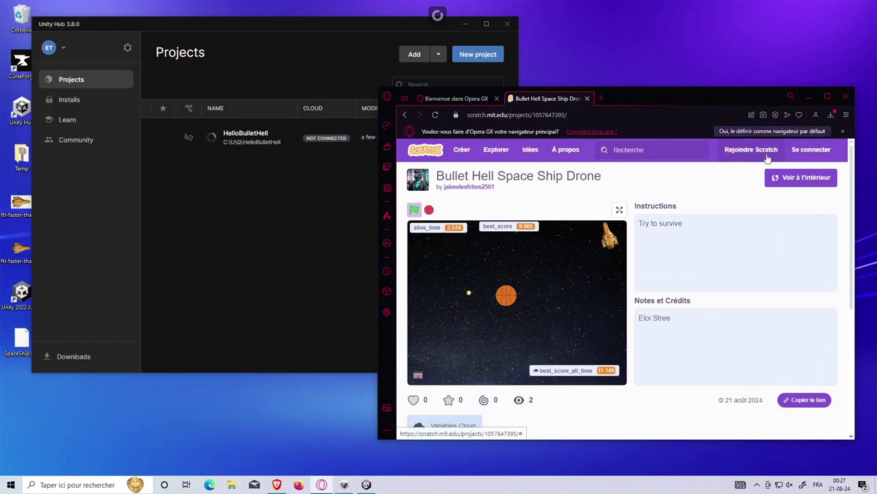
left_click(846, 96)
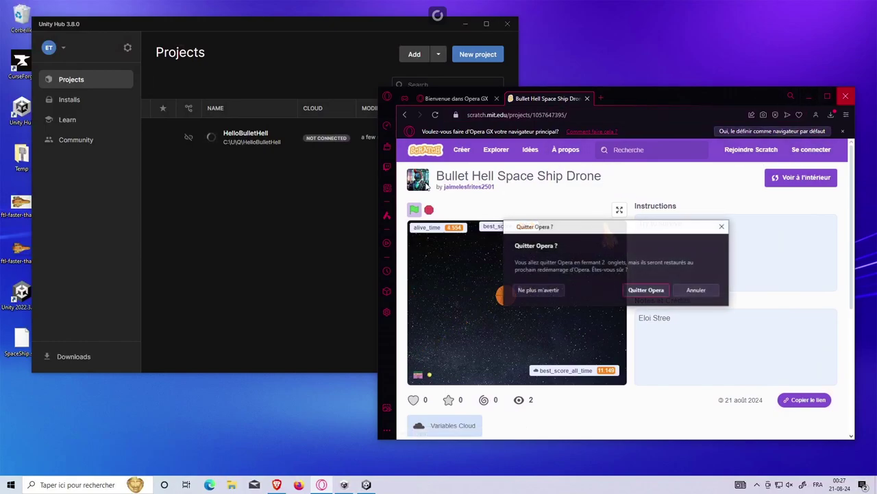
left_click(646, 290)
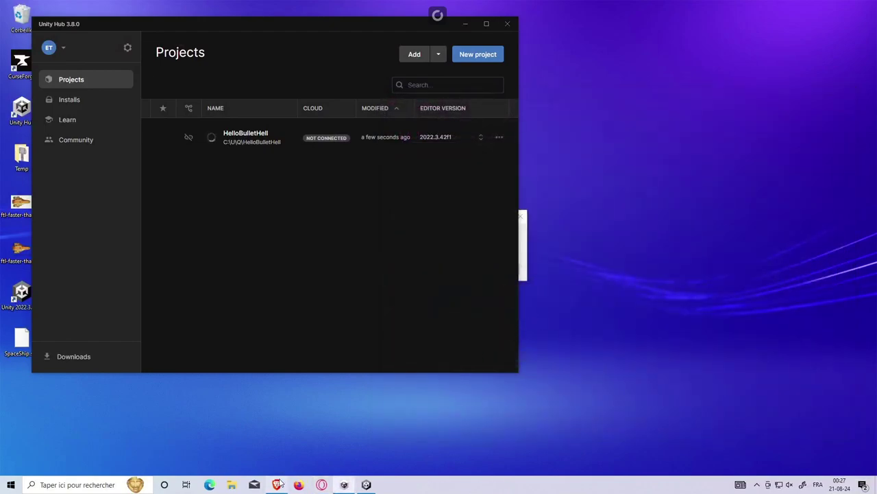
- Open Bullet Hell Space Ship Drone from Mes projets in the Scratch editor
left_click(278, 484)
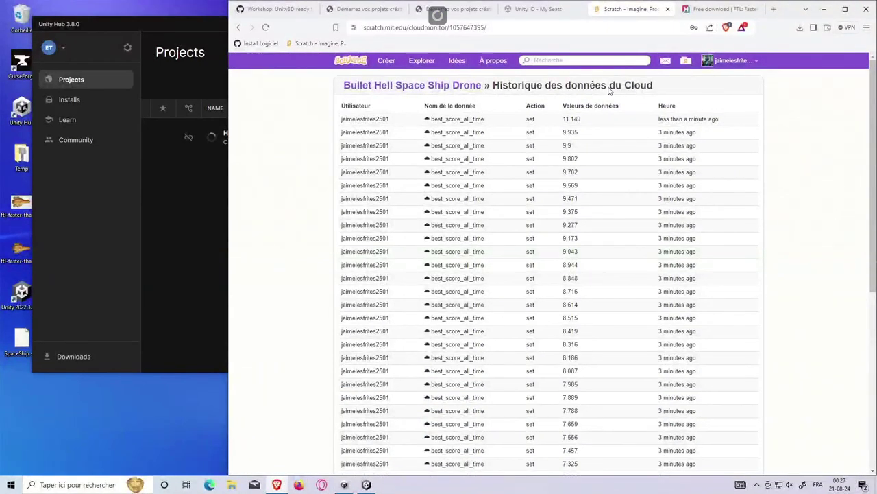
left_click(716, 62)
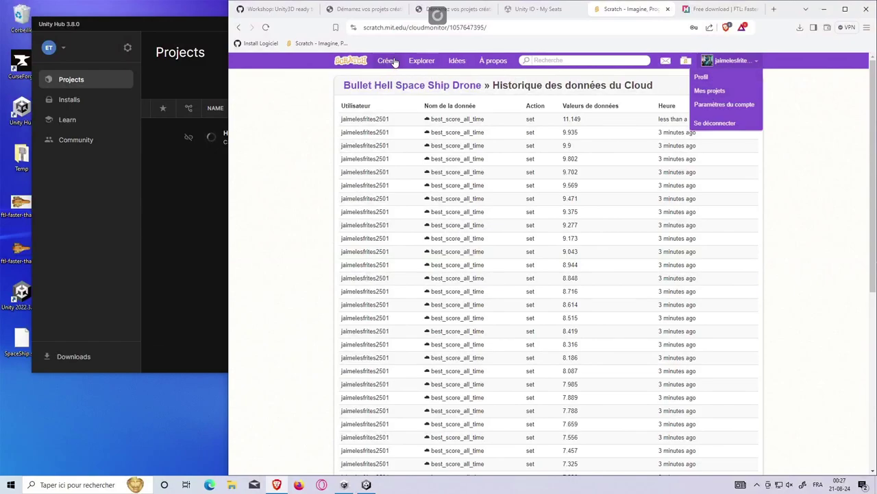
left_click(706, 90)
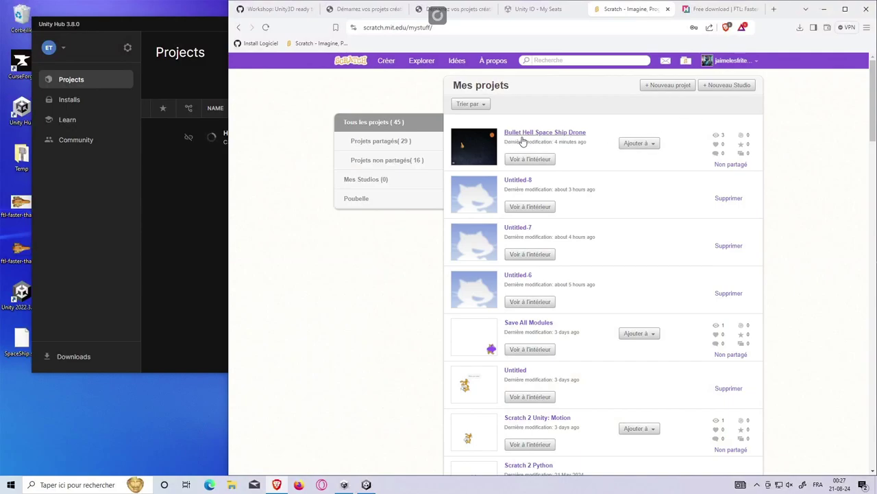
left_click(525, 136)
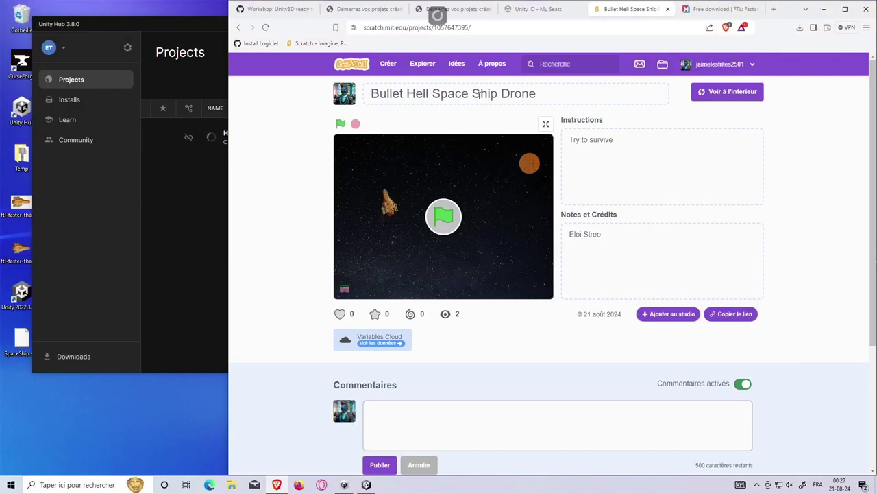
left_click(722, 98)
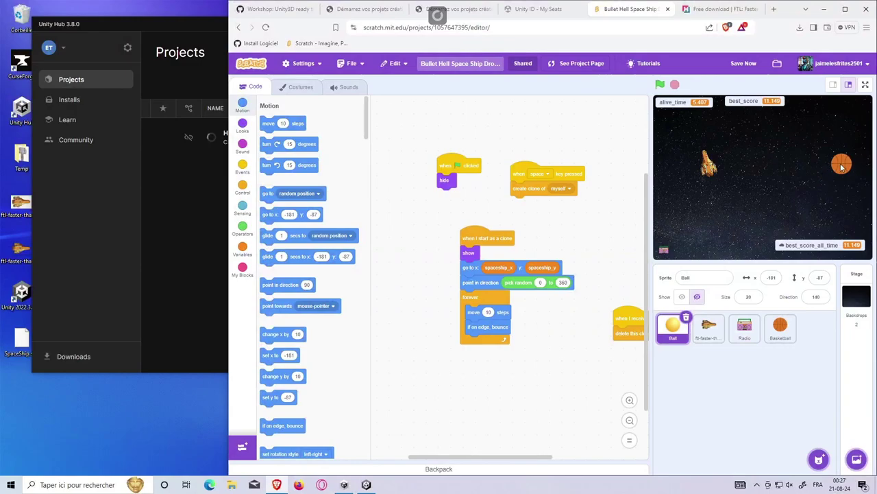
- Rename the spaceship sprite to Player Space Ship and the Ball sprite to Drone
left_click_drag(848, 126, 840, 167)
left_click(709, 328)
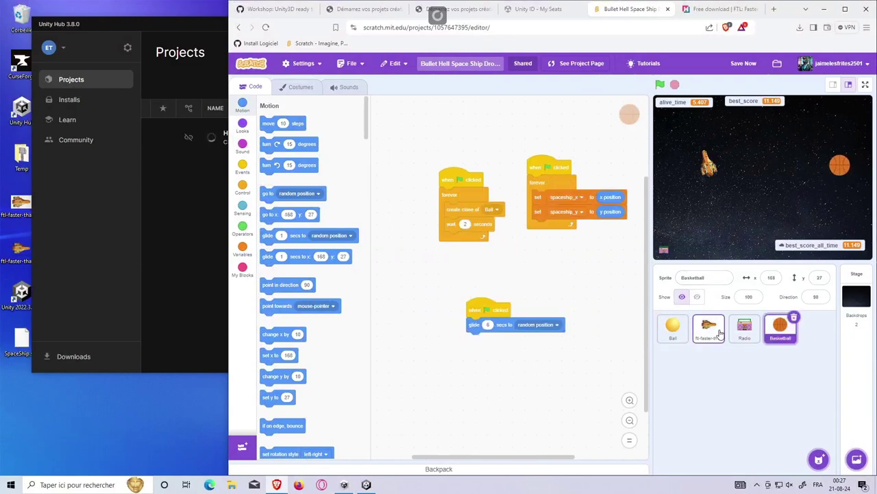
left_click(711, 281)
type("Player Space Ship")
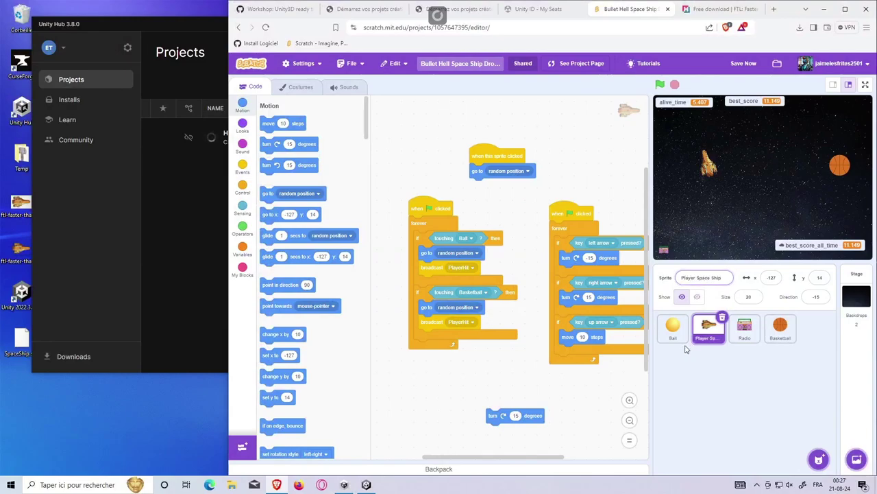
left_click(673, 326)
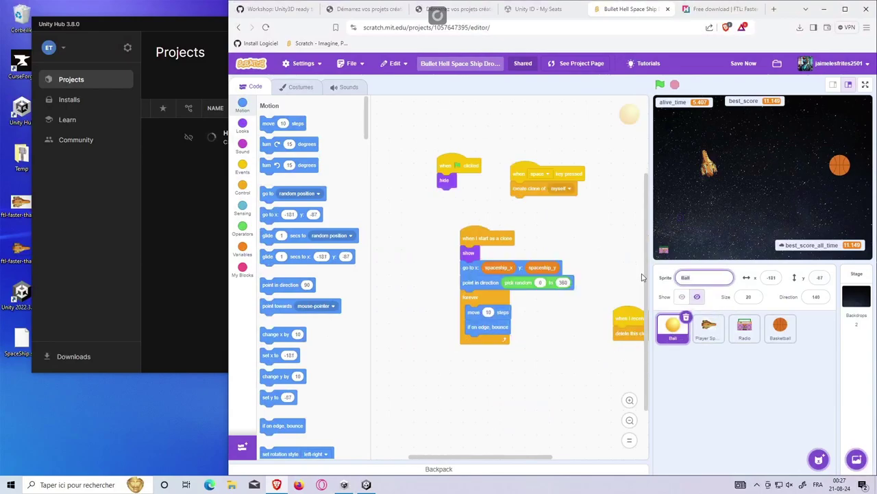
type("Drone")
key("Return")
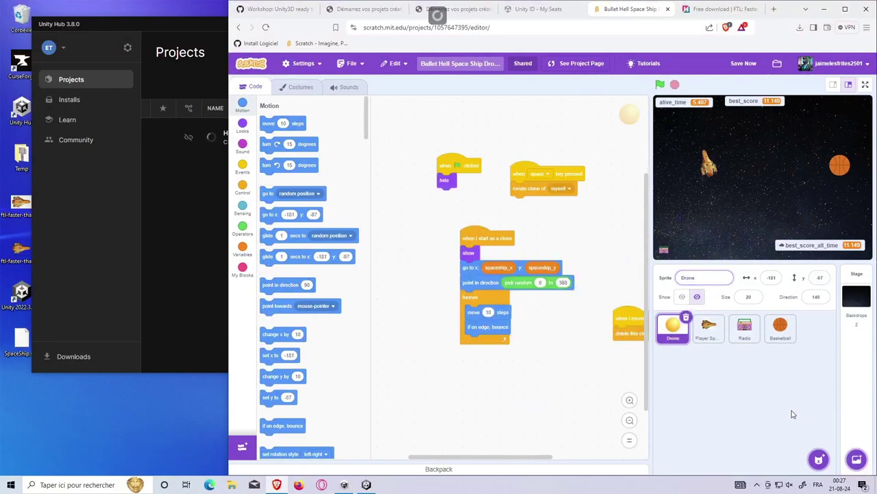
- Rename the Basketball sprite to Battleship
left_click(780, 328)
left_click(710, 280)
type("Battleship")
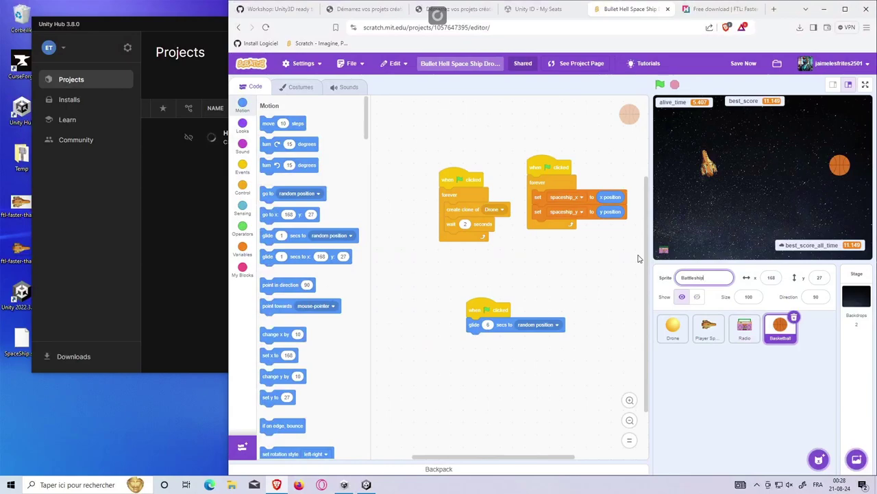
key("Return")
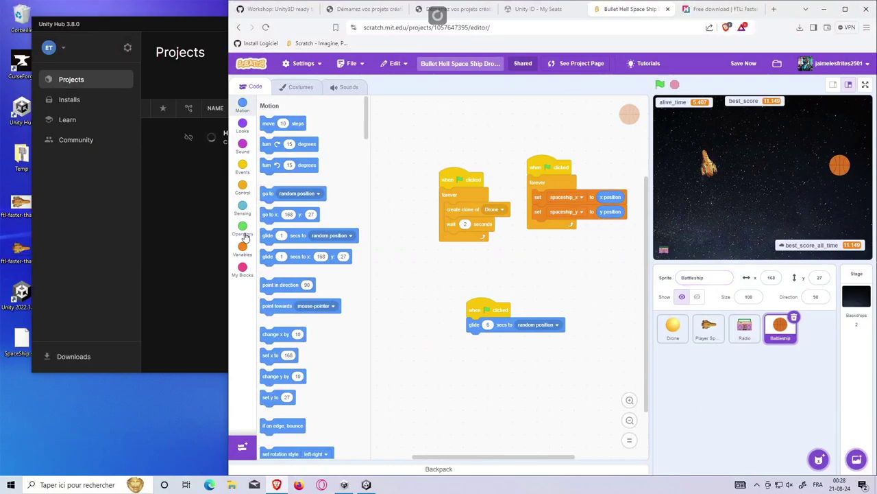
left_click(219, 229)
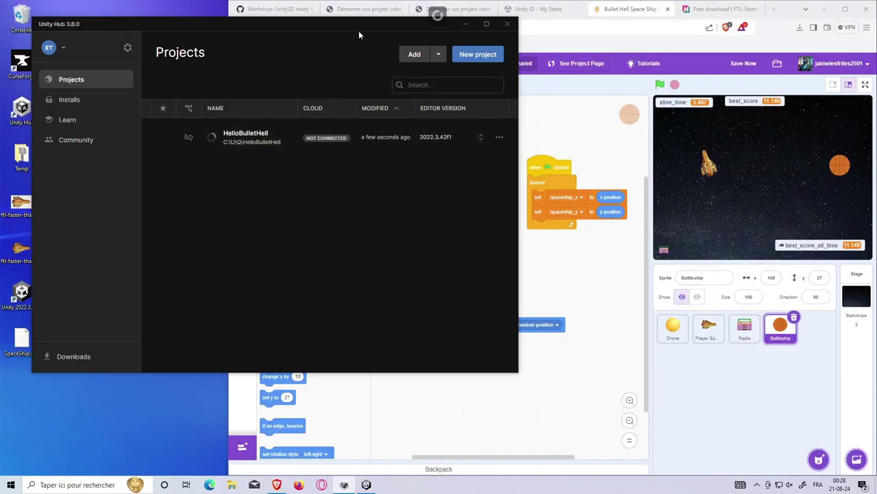
- Dismiss the 'No valid Unity Editor license' error to reach the empty Licenses preferences page
left_click_drag(355, 30, 329, 40)
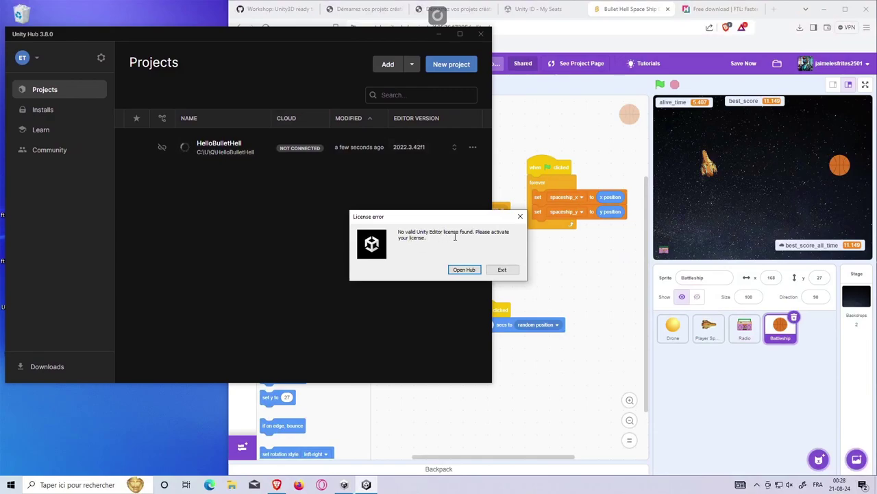
left_click(467, 267)
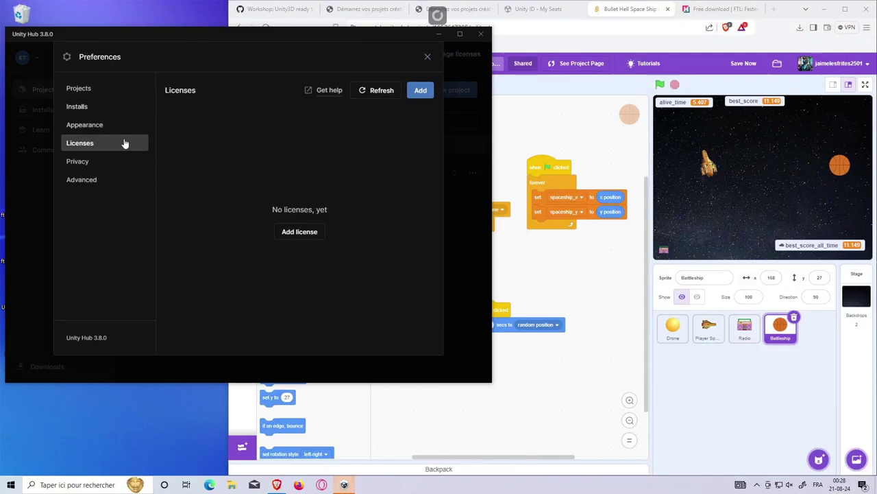
- Add a free Personal license in Unity Hub's license preferences
left_click(305, 233)
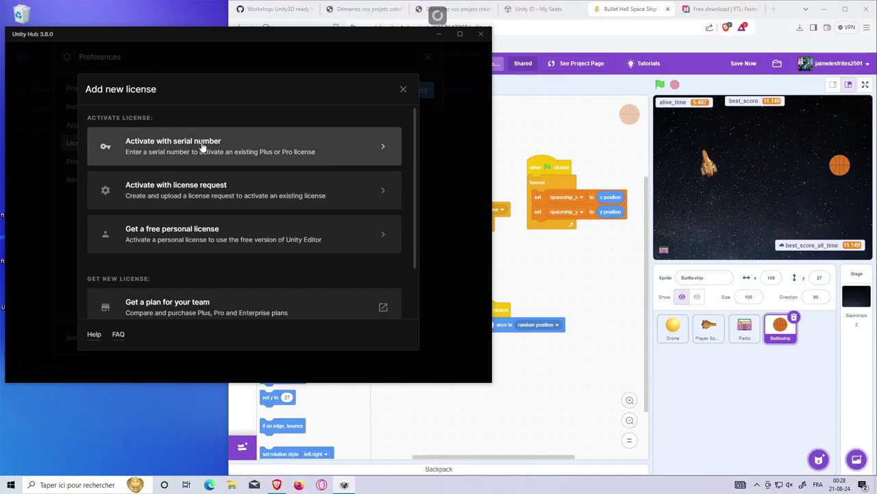
scroll(186, 186, "down", 1)
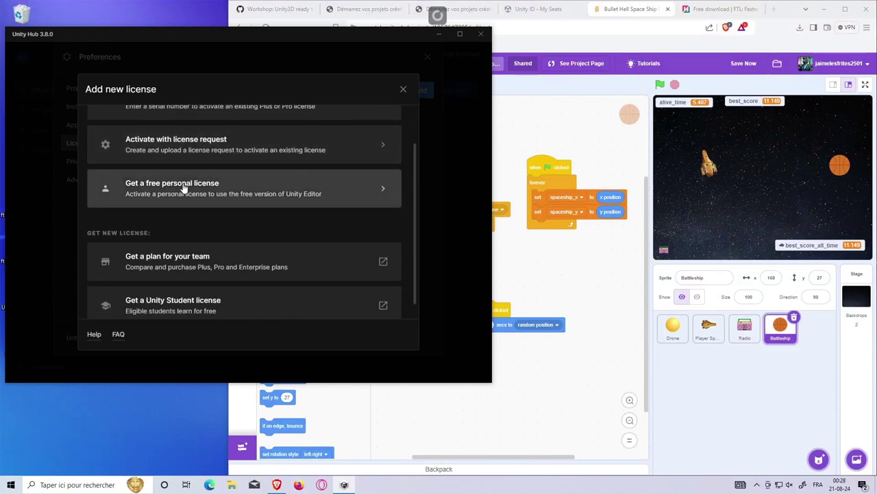
scroll(183, 186, "up", 1)
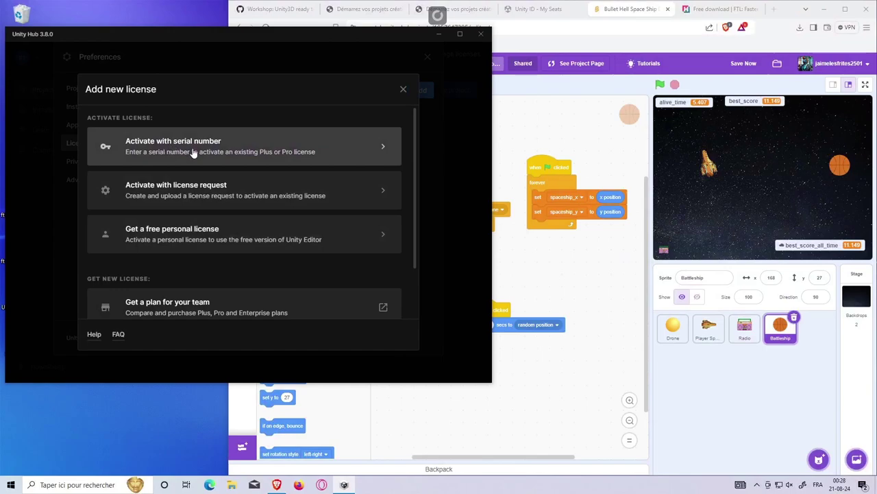
scroll(199, 212, "down", 1)
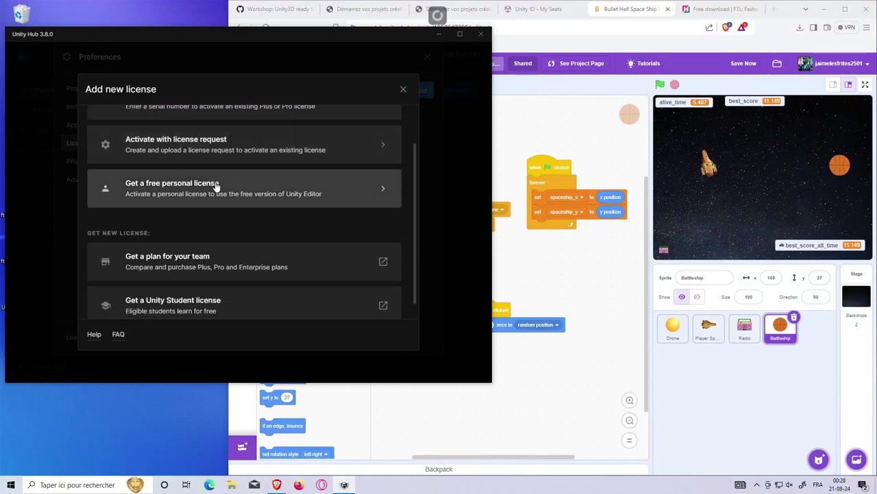
left_click(216, 186)
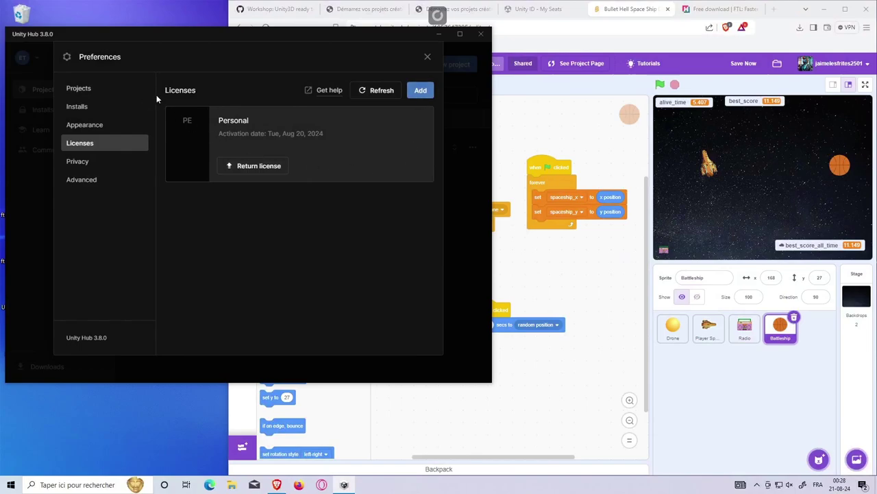
- Close Preferences and go back to the projects list
left_click(97, 161)
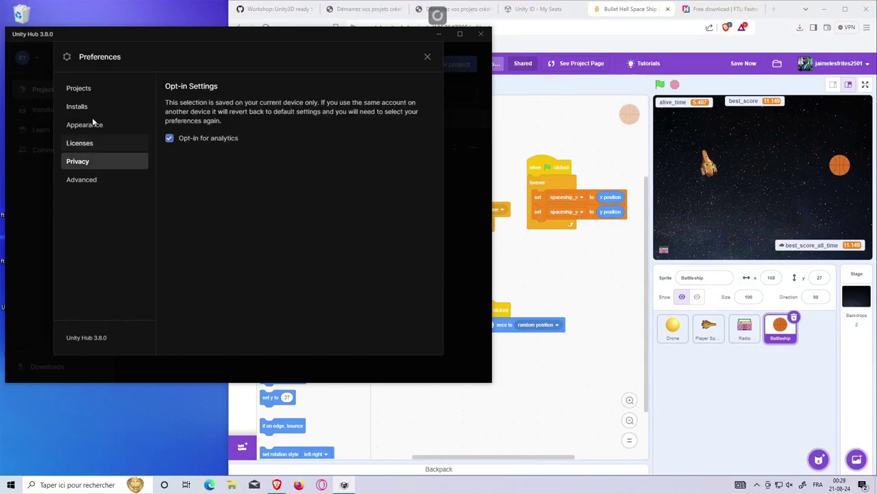
left_click(78, 88)
left_click(427, 56)
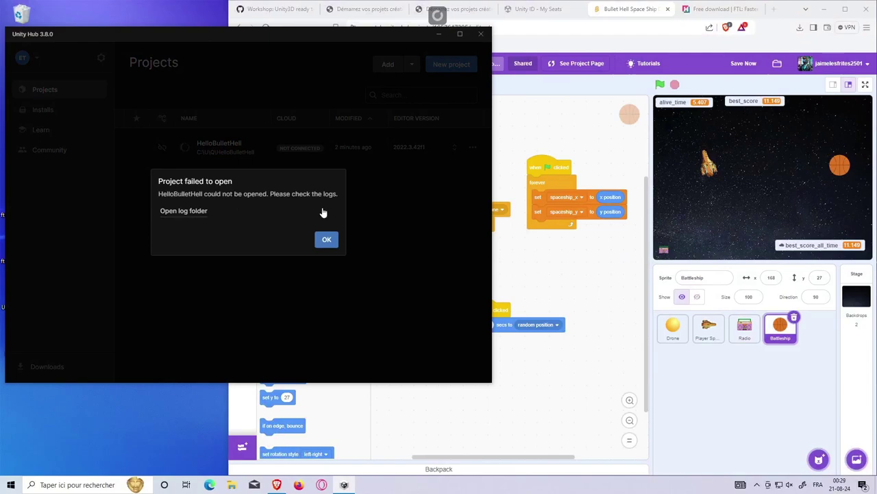
- Dismiss the 'Project failed to open' error and check HelloBulletHell's project options
left_click(326, 239)
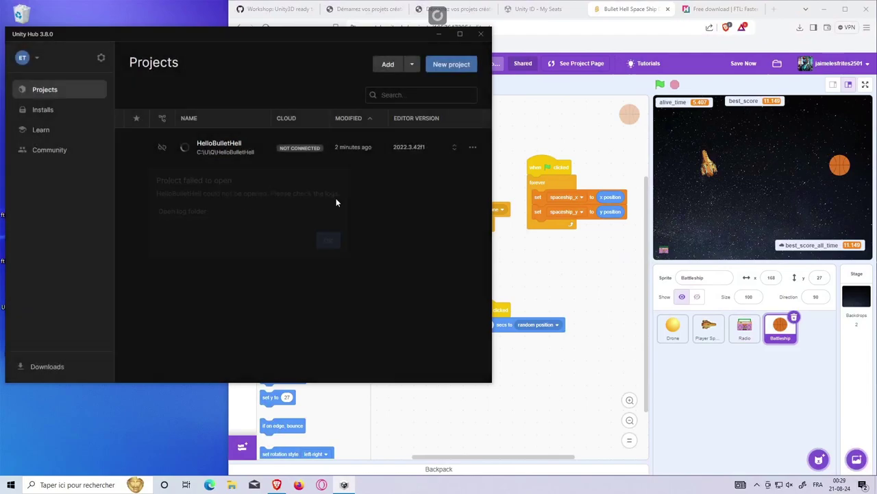
left_click(472, 147)
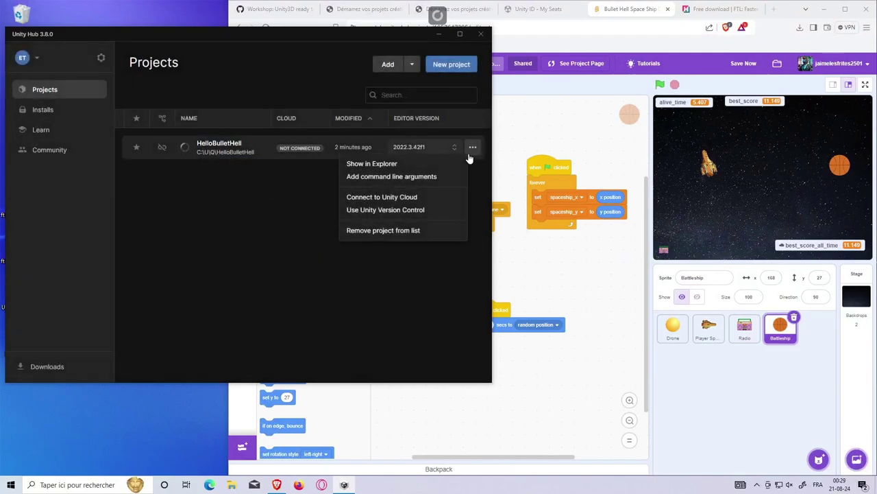
left_click(422, 165)
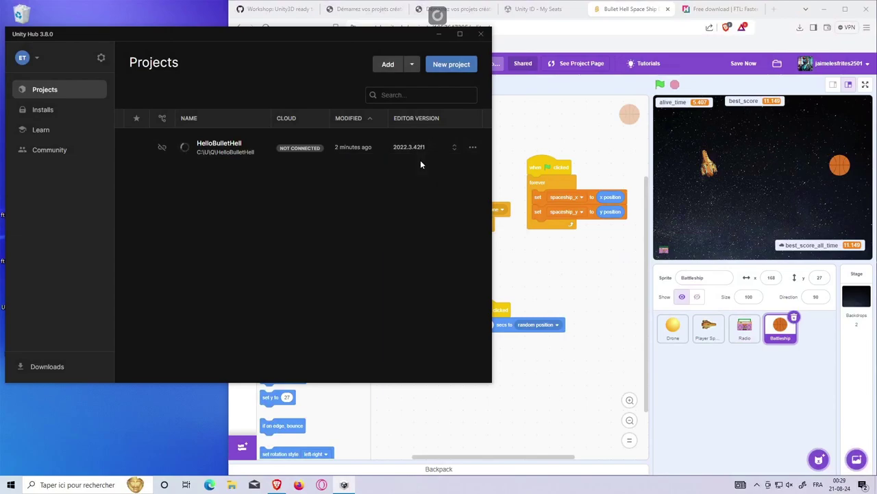
left_click(344, 484)
left_click(344, 485)
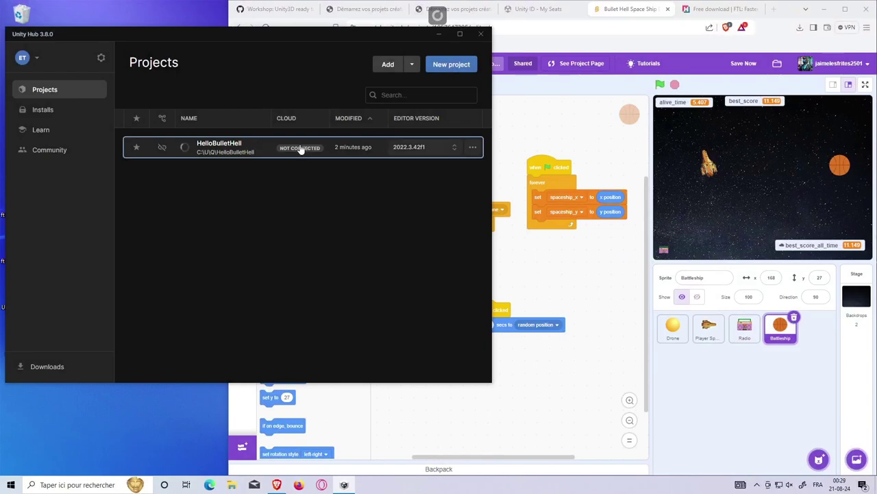
- Restart Unity Hub from a Windows search for 'unity' and recheck HelloBulletHell's options
left_click(480, 34)
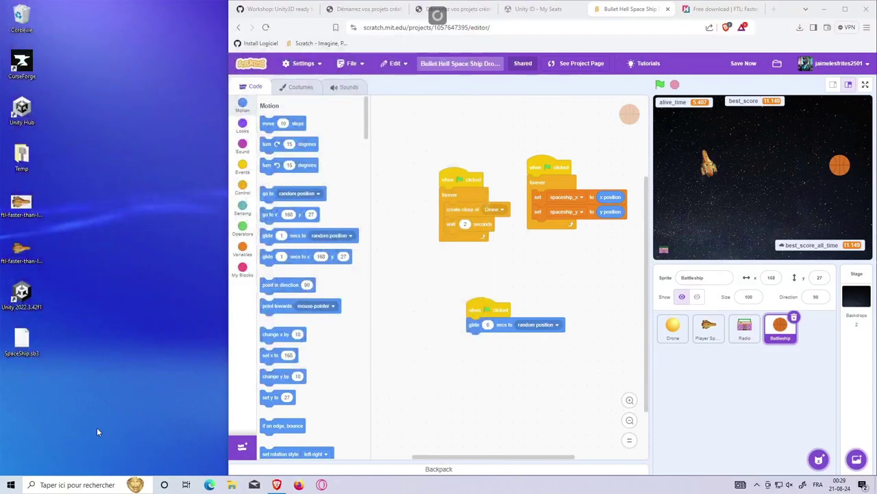
left_click(10, 485)
type("unity")
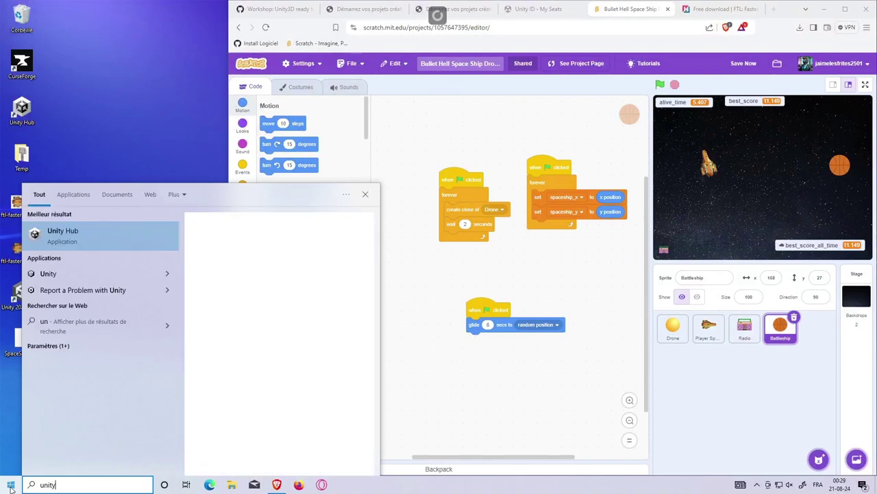
left_click(10, 488)
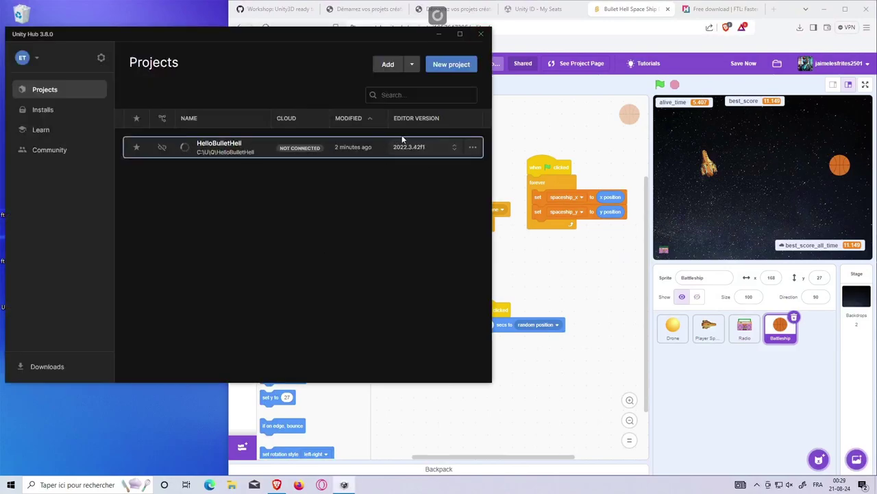
left_click(472, 147)
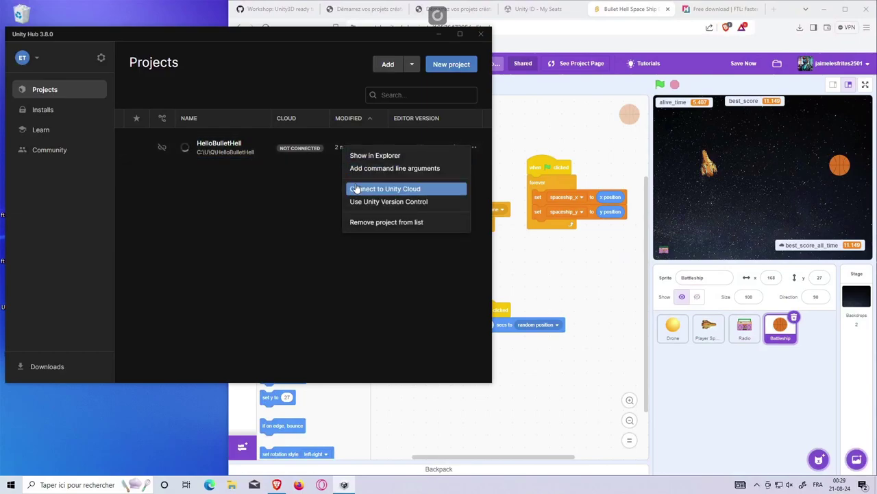
left_click(312, 264)
- End the Unity Hub process in Task Manager
right_click(409, 484)
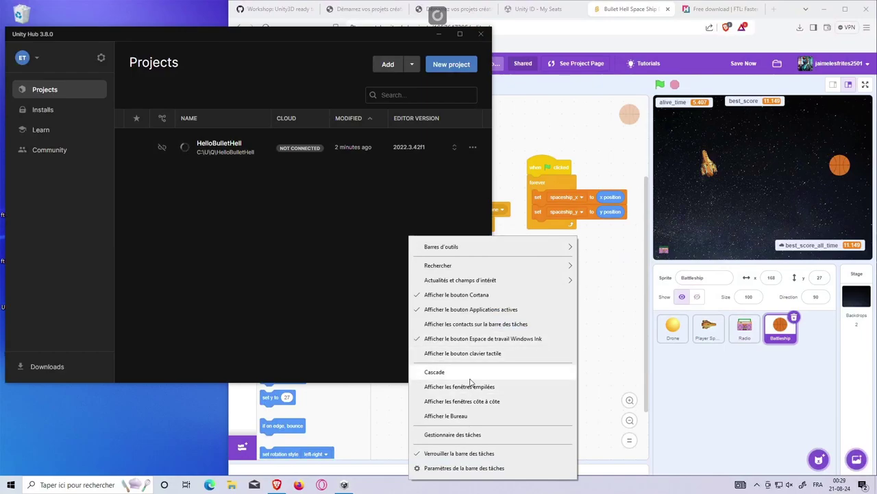
left_click(470, 434)
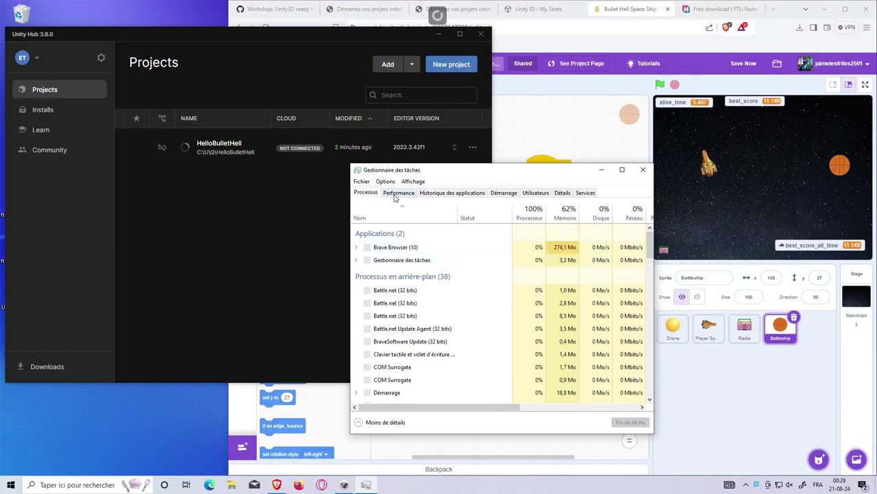
left_click(391, 219)
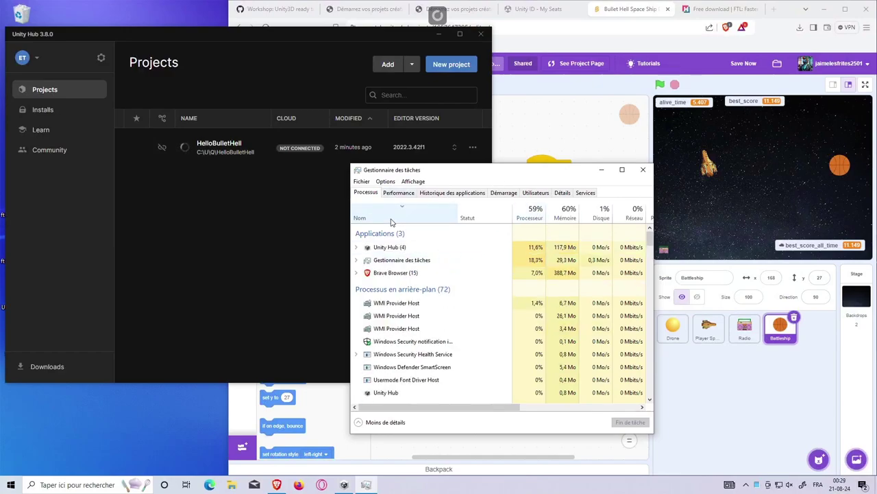
left_click(385, 248)
right_click(385, 250)
left_click(421, 277)
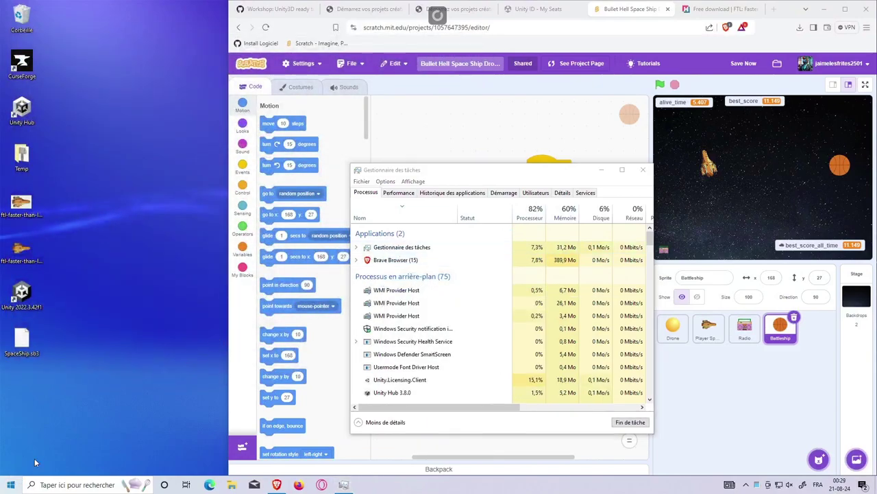
- Relaunch Unity Hub from a Windows search for 'un'
left_click(11, 485)
type("un")
left_click(98, 231)
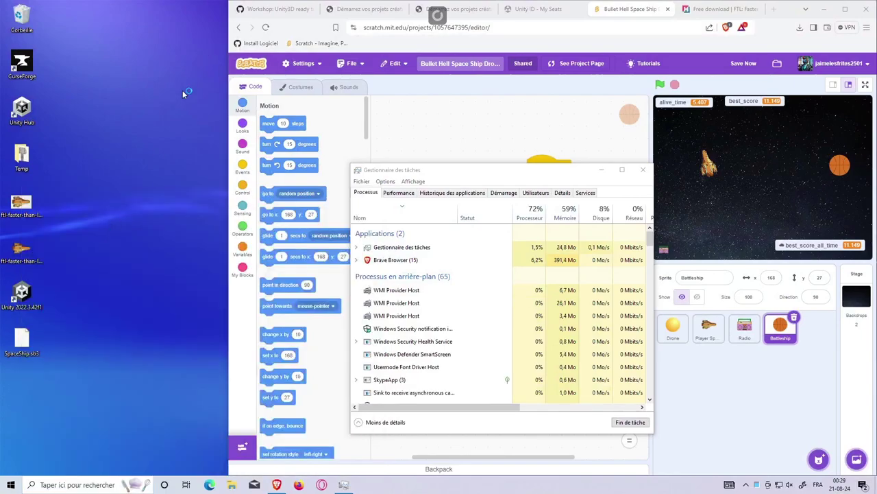
- Reopen Task Manager and open the Unity Hub process's context menu
right_click(405, 482)
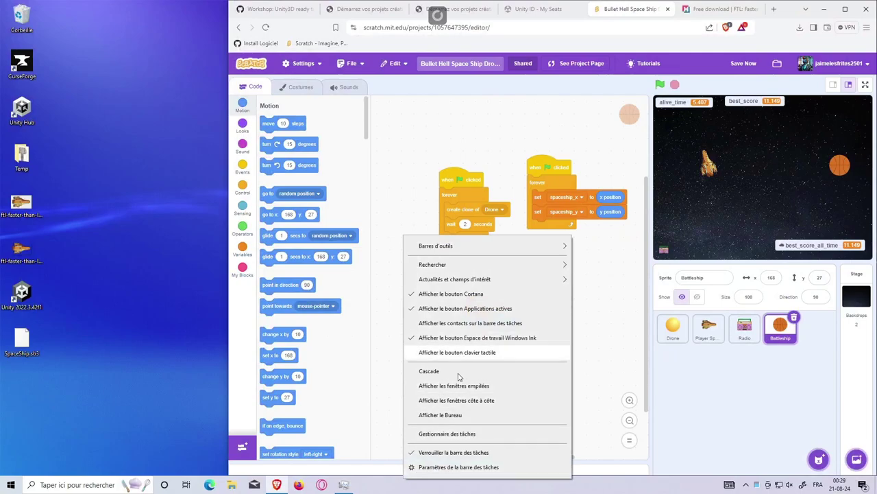
left_click(447, 433)
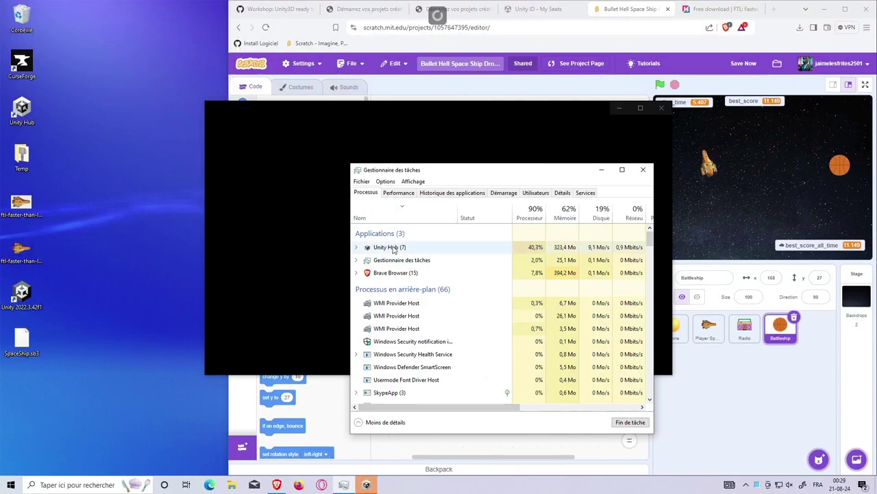
left_click(395, 250)
right_click(397, 251)
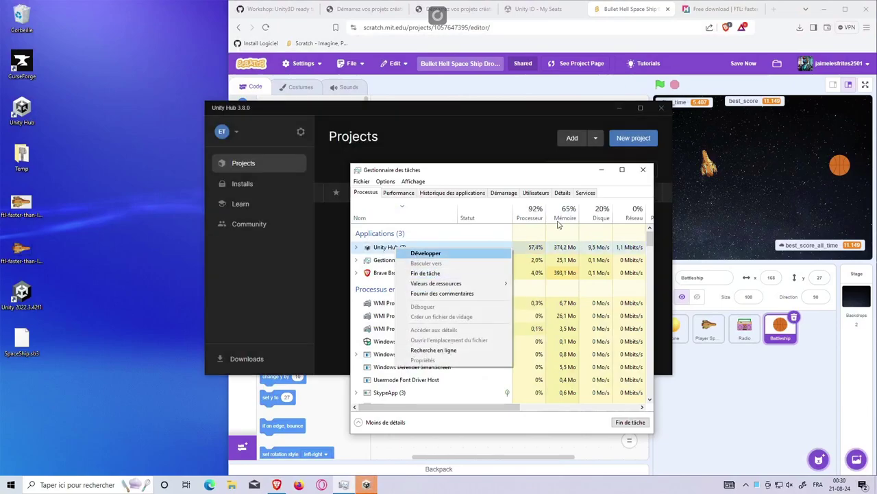
- Agree to the Unity Personal terms and confirm the Personal licence in Preferences
left_click(601, 170)
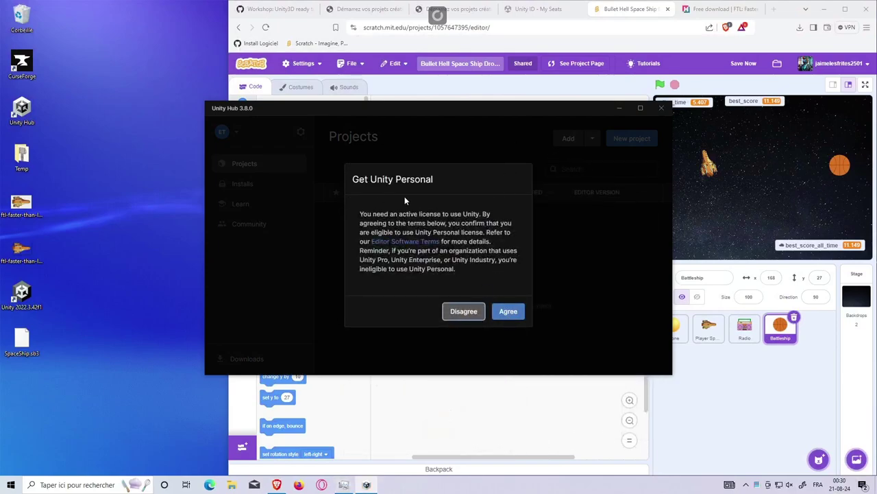
left_click(504, 313)
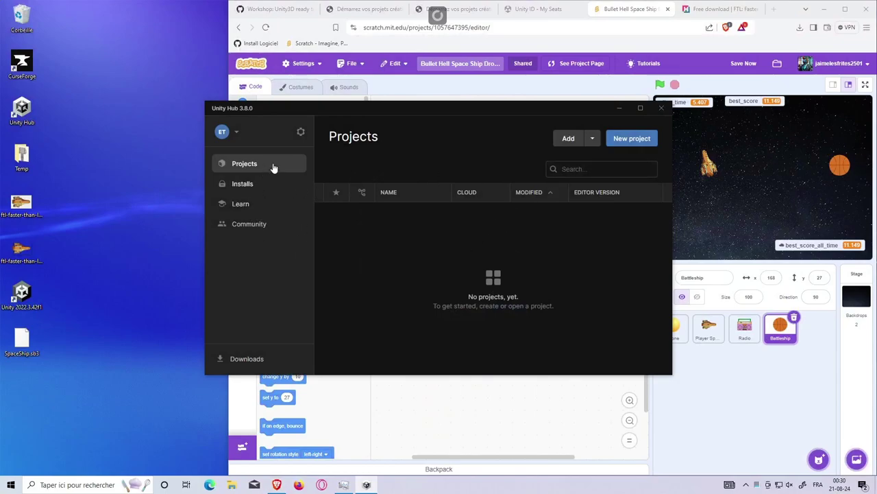
left_click(300, 132)
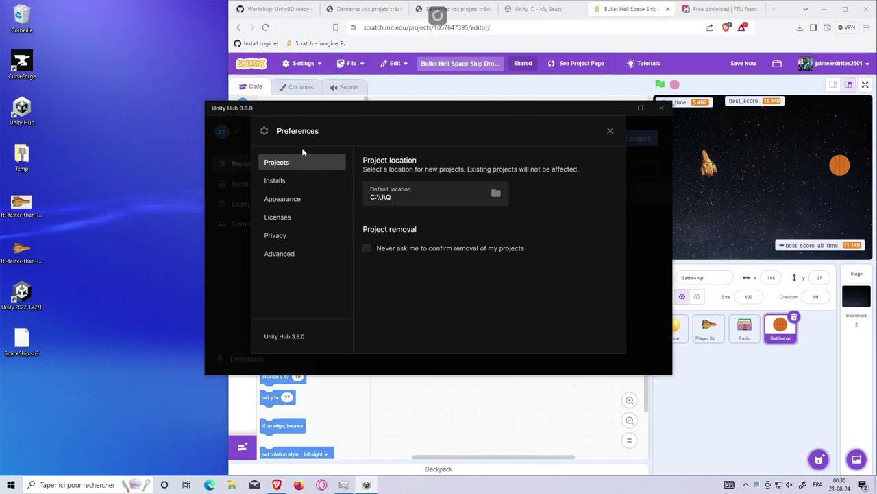
left_click(296, 184)
left_click(302, 217)
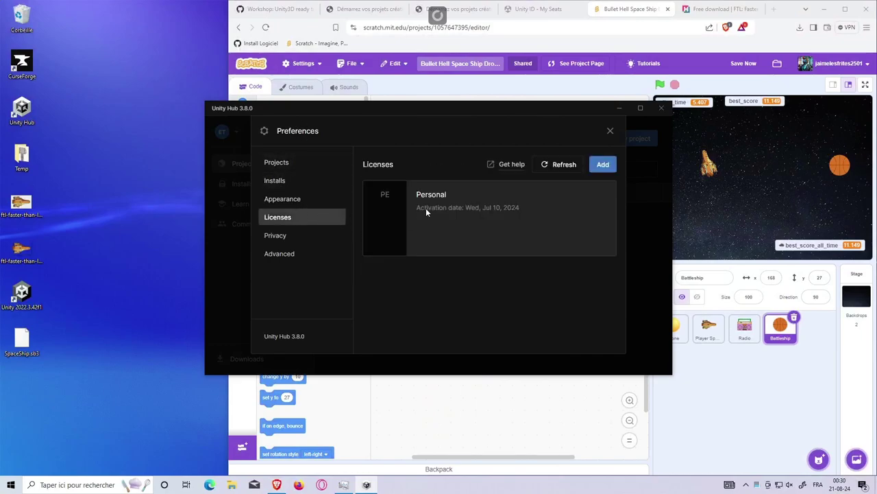
left_click(610, 130)
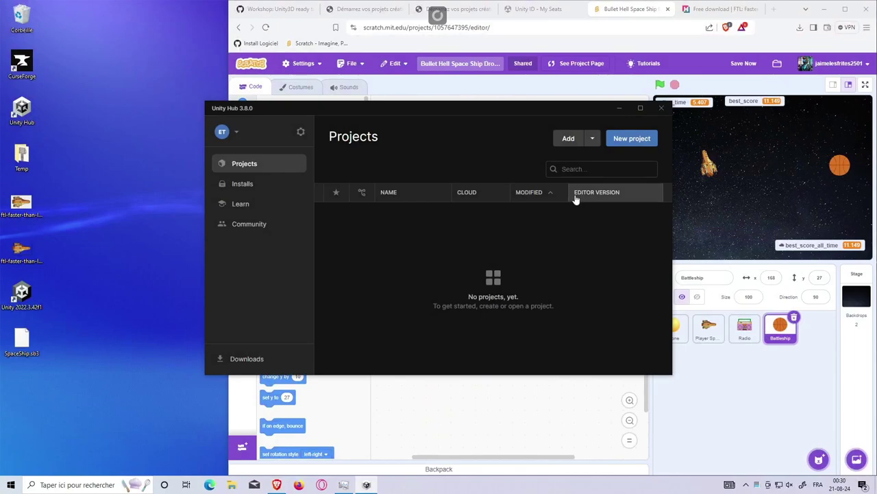
- Return to Projects and start adding an existing project from disk
left_click(237, 184)
left_click(246, 165)
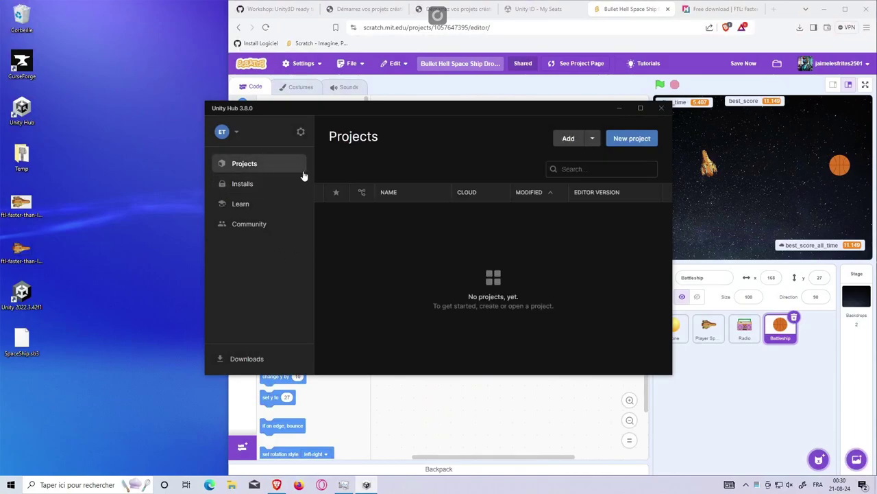
left_click(570, 140)
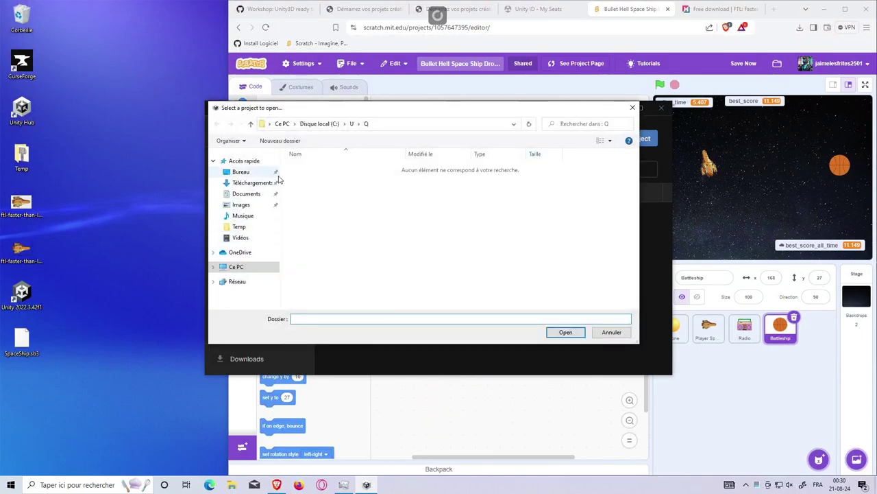
- Start a new Core > Universal 3D project named BulletHell
left_click(601, 333)
left_click(625, 146)
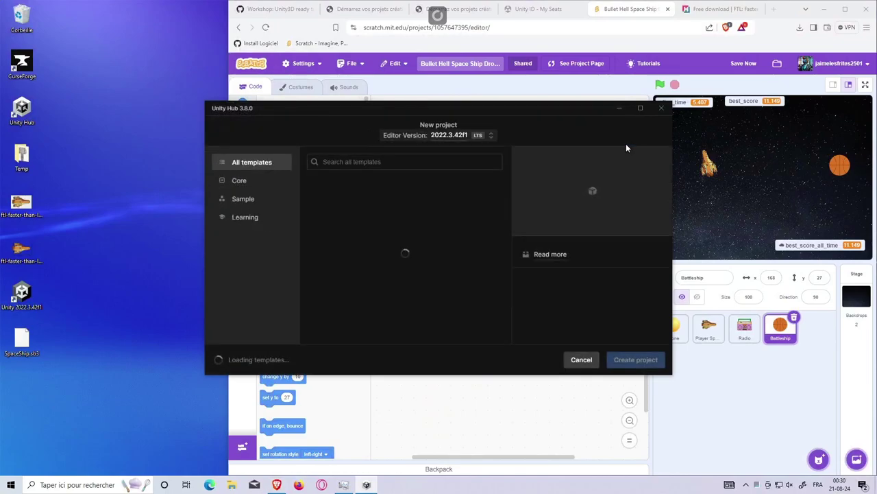
left_click(244, 182)
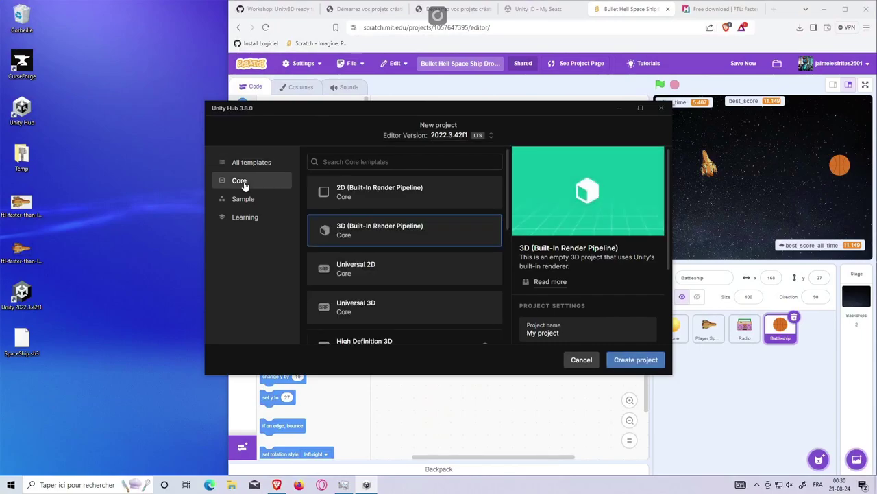
left_click(399, 303)
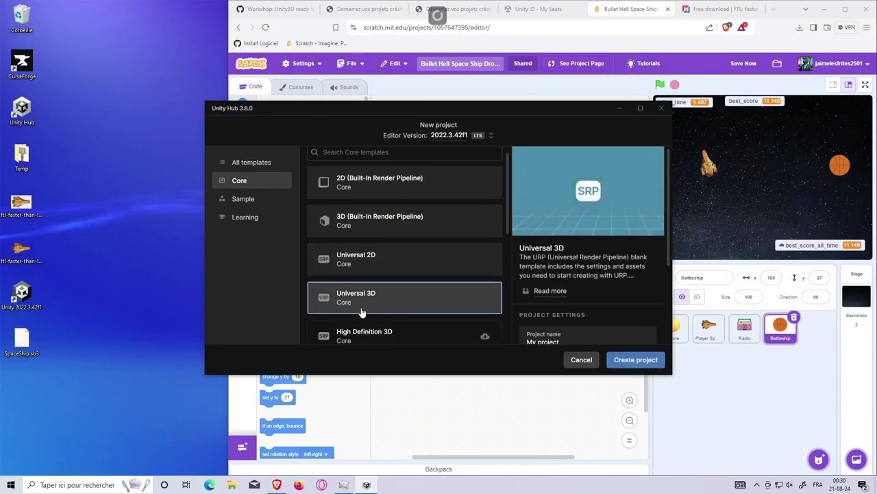
scroll(363, 309, "down", 1)
scroll(570, 300, "down", 2)
triple_click(577, 251)
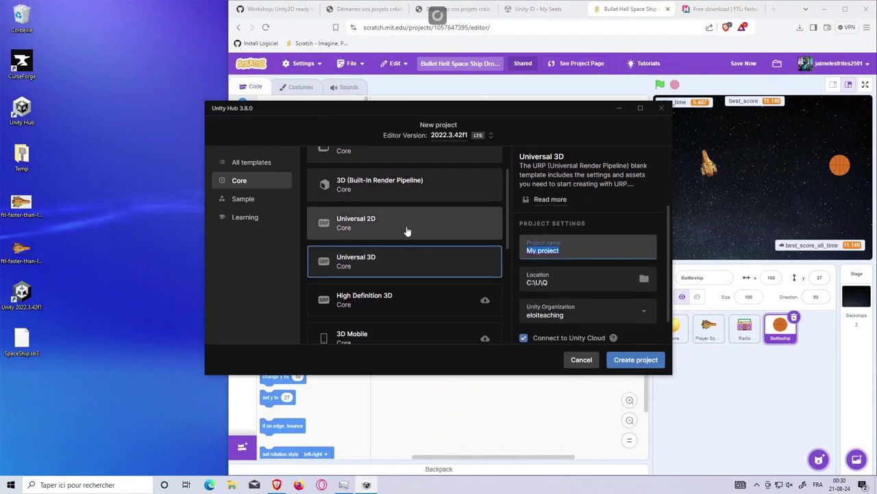
type("BulletHe")
type("ll")
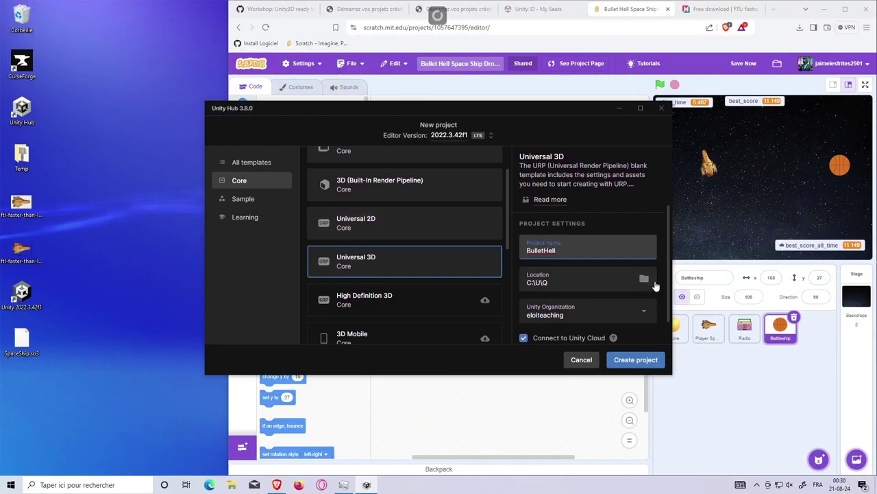
- Set the location to C:\U, turn off Unity Cloud, and create the project
left_click(644, 278)
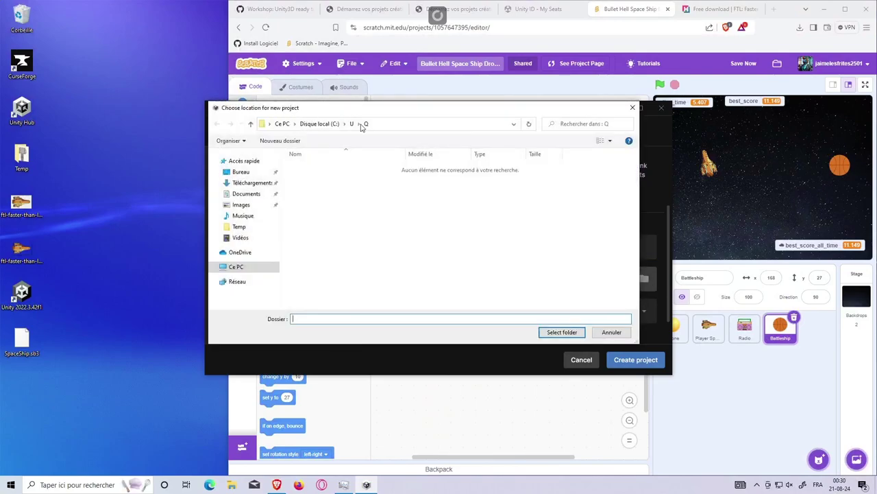
left_click(352, 124)
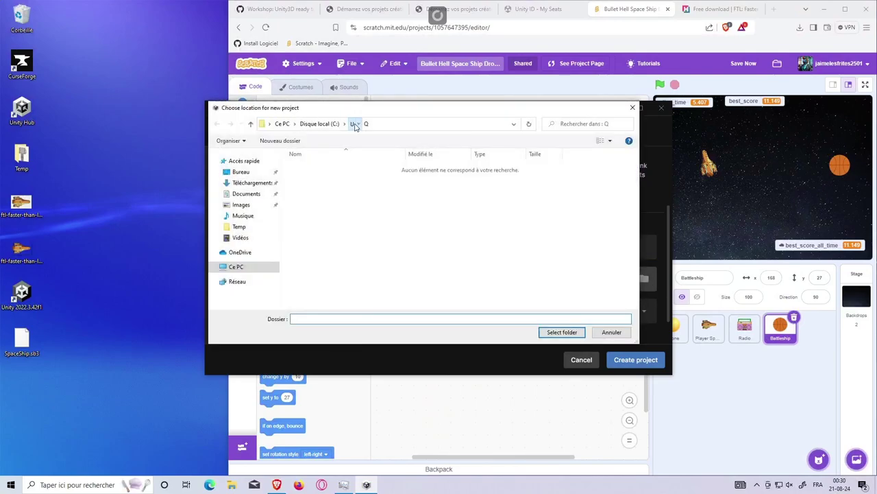
left_click(560, 333)
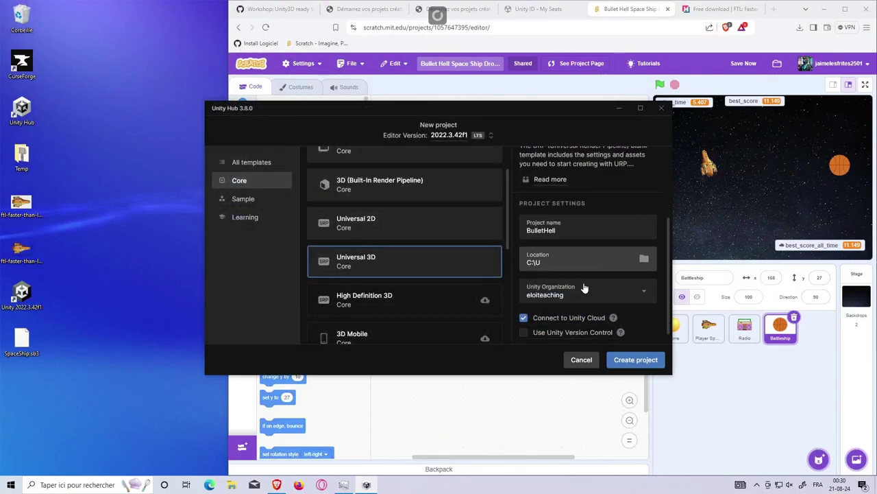
scroll(584, 288, "down", 1)
left_click(585, 288)
left_click(584, 288)
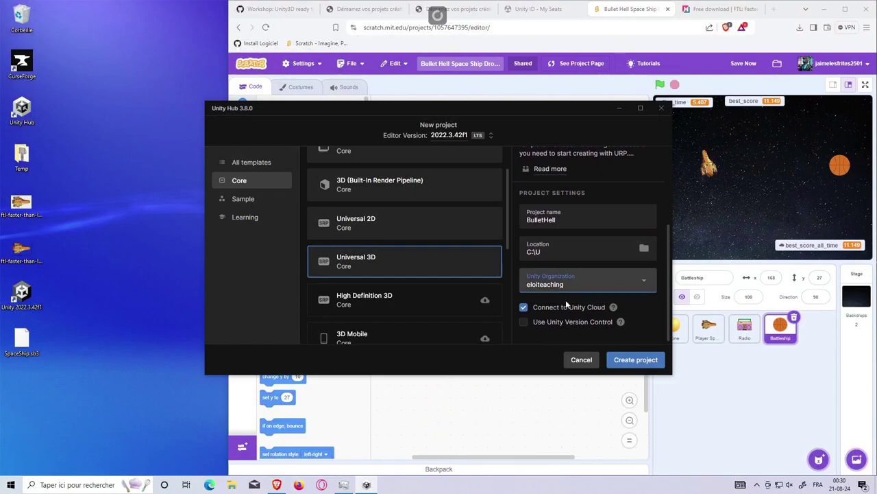
left_click(548, 310)
left_click(636, 362)
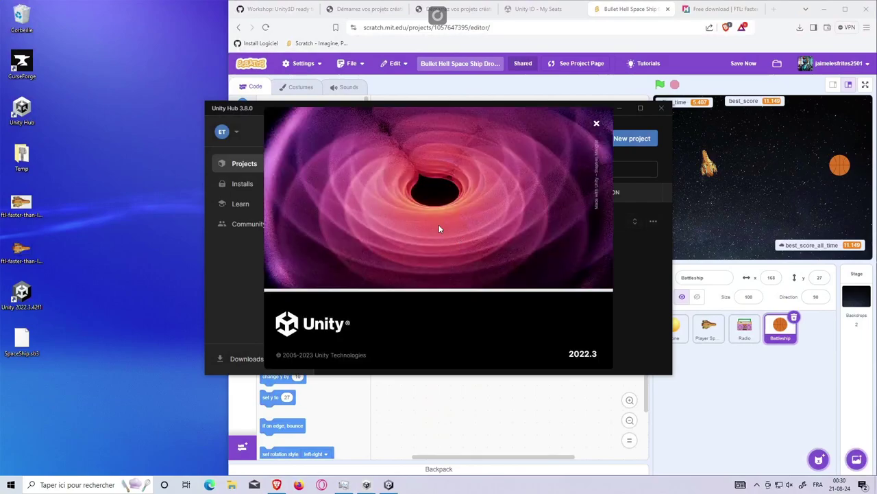
- Move the Unity splash and Unity Hub windows aside while the project loads
left_click_drag(439, 228, 197, 274)
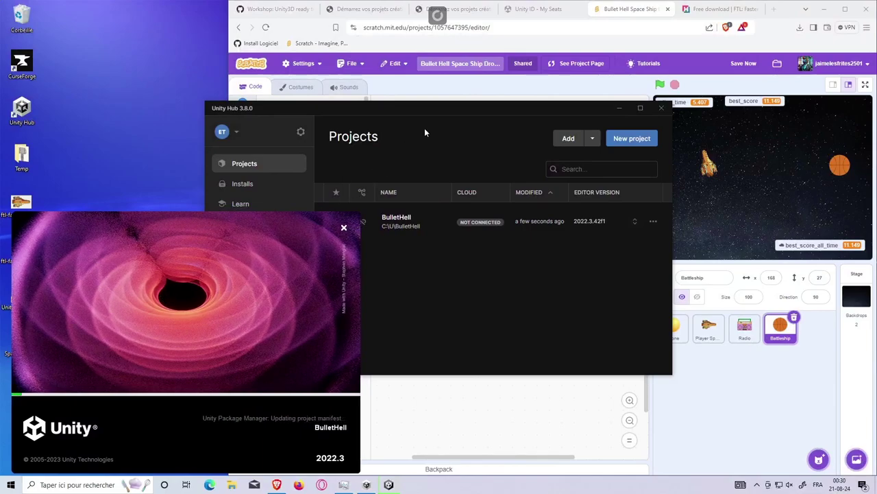
left_click_drag(452, 108, 259, 18)
left_click(230, 316)
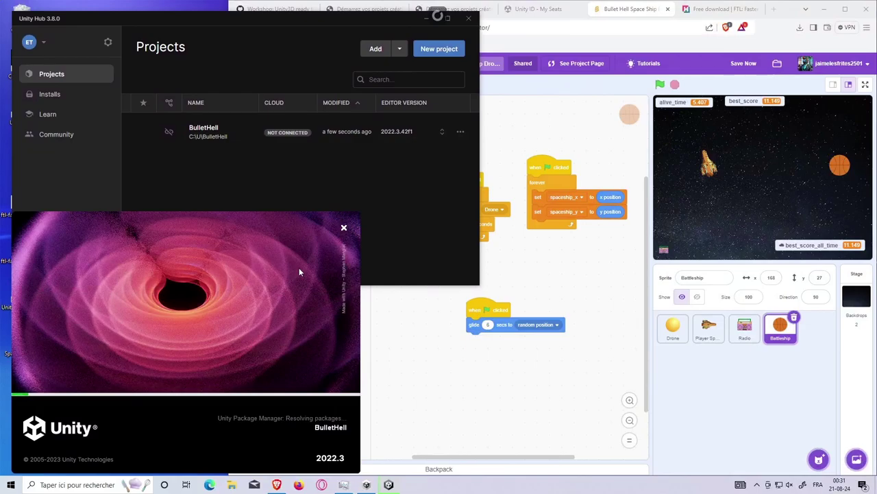
- Rename the Player Space Ship sprite to 'Player' in Scratch
left_click(591, 275)
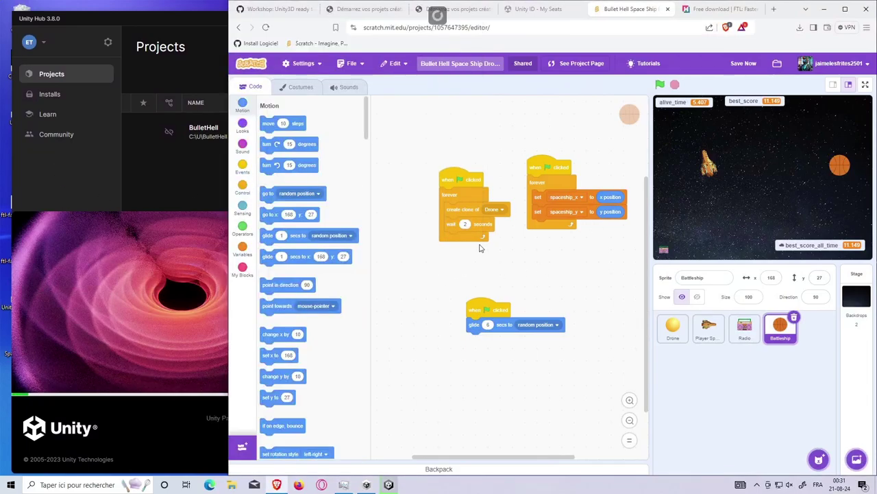
left_click(709, 328)
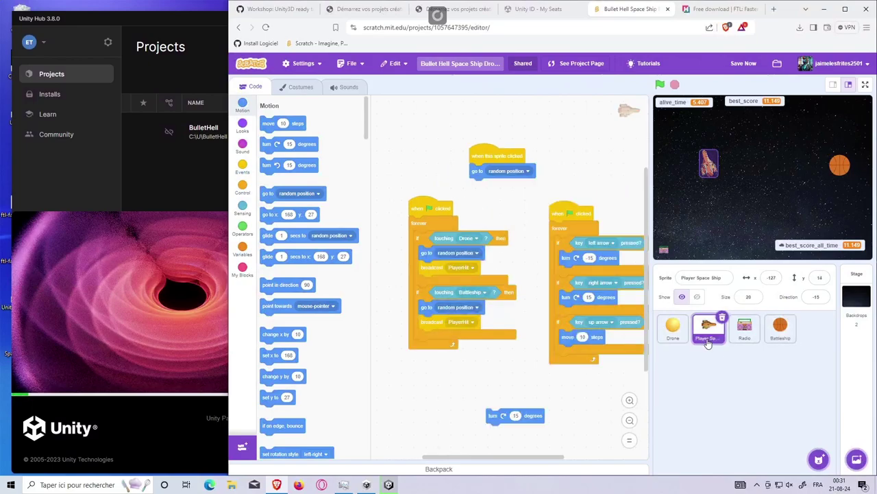
left_click(709, 281)
type("Play")
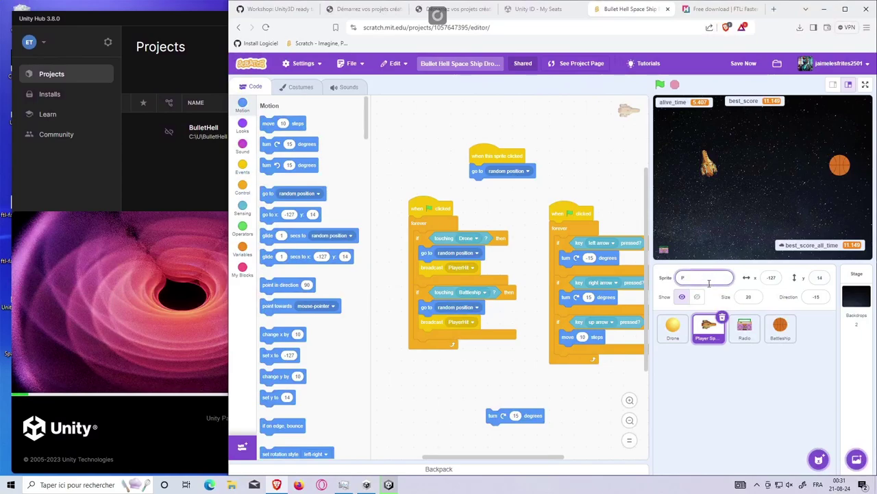
type("er")
key("Return")
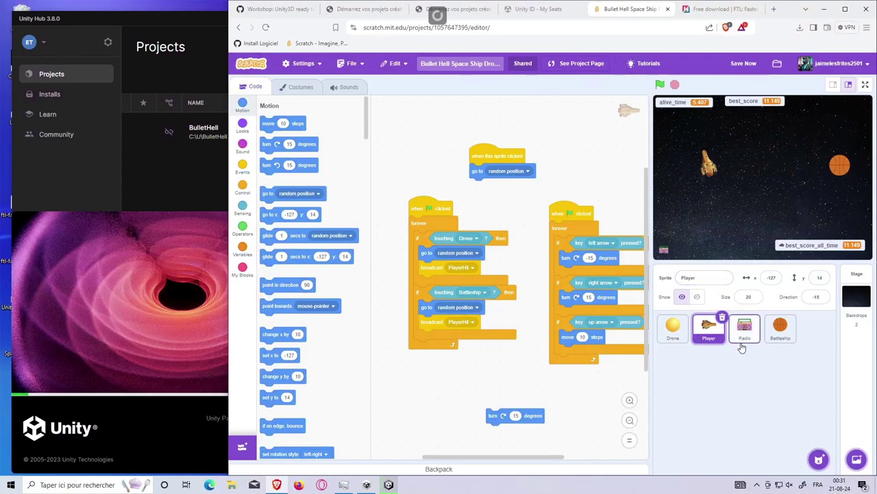
- Rename Radio to 'Time Manager' and move Battleship between Drone and Player
left_click(742, 341)
type("Time Mang")
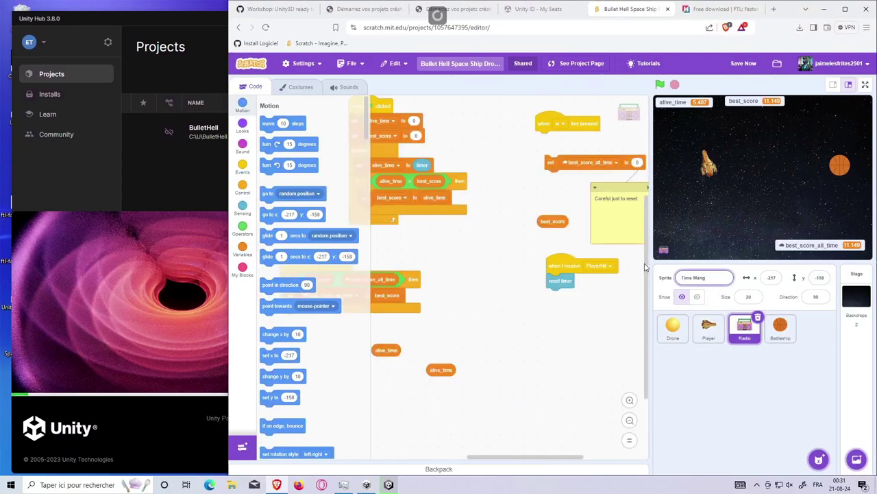
type("r")
key("Return")
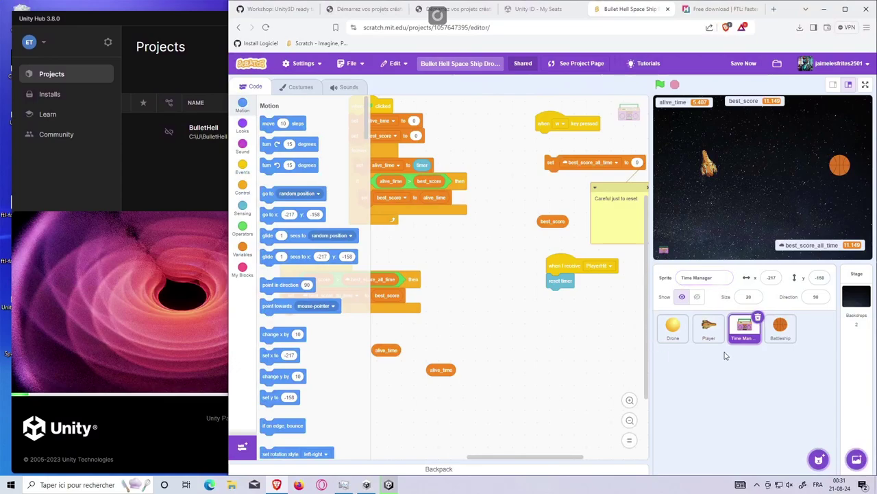
mouse_move(775, 333)
left_mouse_down()
mouse_move(695, 333)
mouse_move(703, 333)
left_mouse_up()
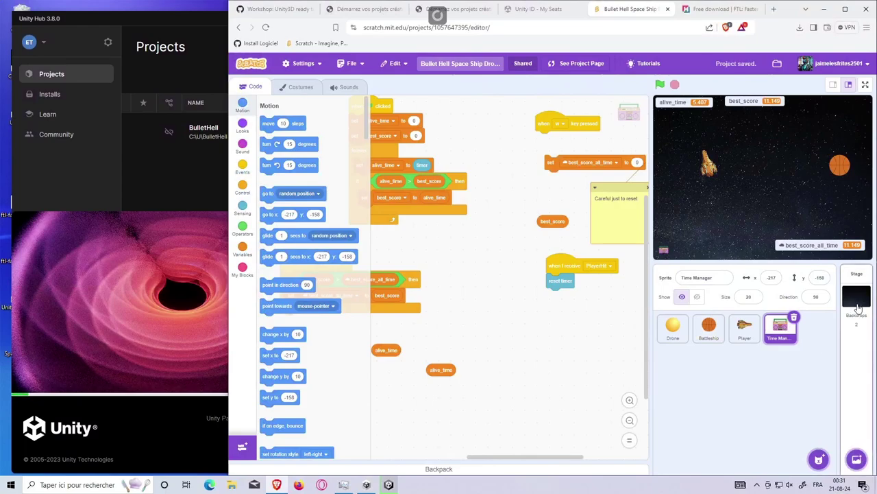
mouse_move(857, 458)
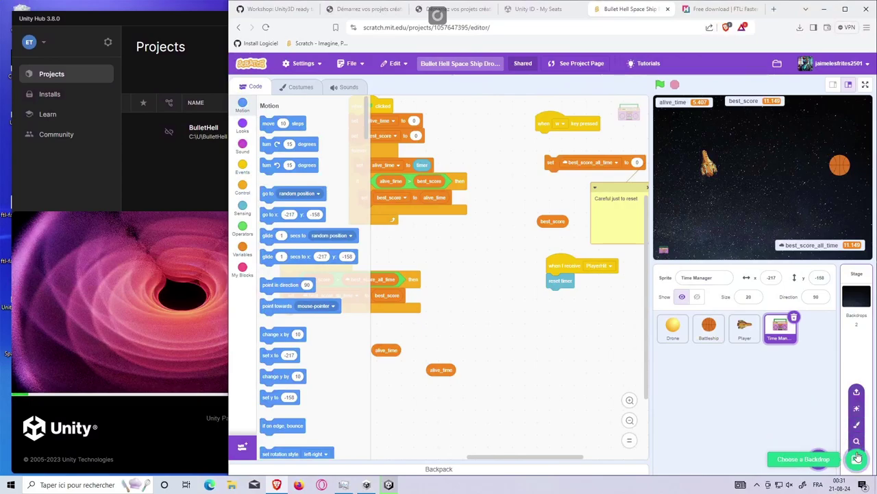
- Open the Choose a Backdrop library and scroll to find the Galaxy backdrop
left_click(857, 458)
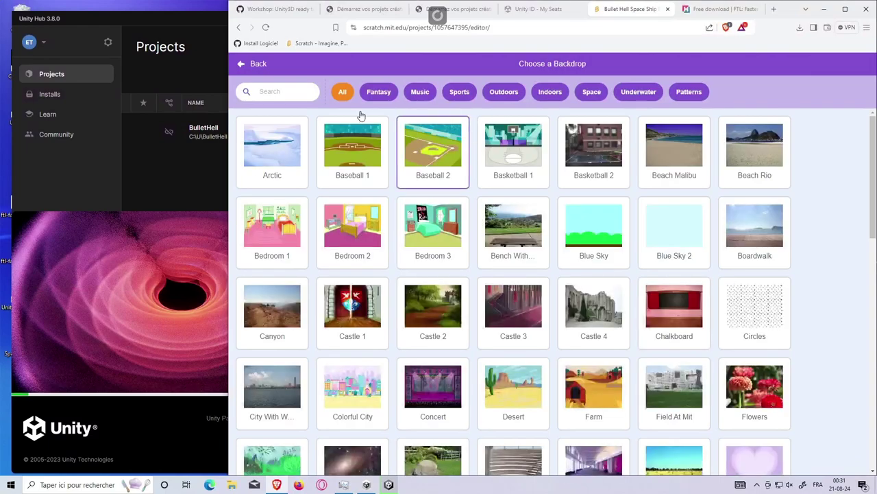
scroll(453, 195, "down", 2)
scroll(412, 247, "down", 3)
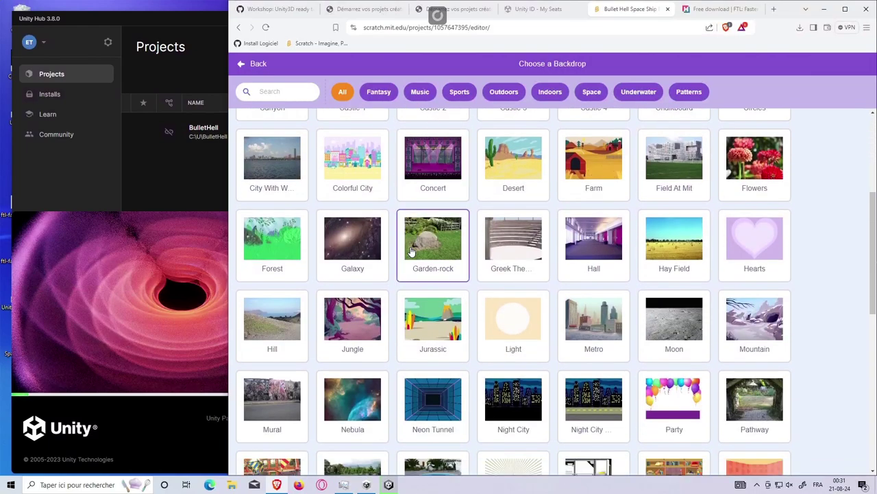
scroll(412, 246, "down", 2)
scroll(411, 247, "down", 1)
scroll(412, 250, "down", 1)
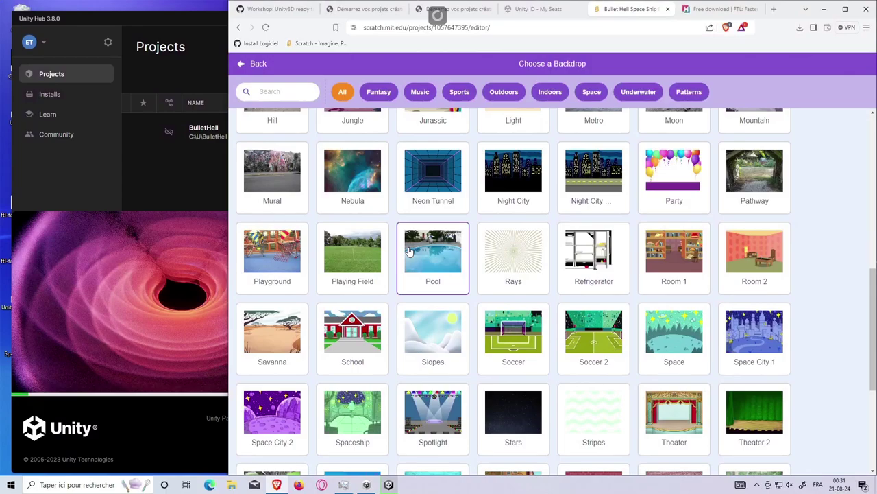
scroll(411, 250, "down", 2)
scroll(415, 248, "down", 1)
scroll(416, 247, "down", 1)
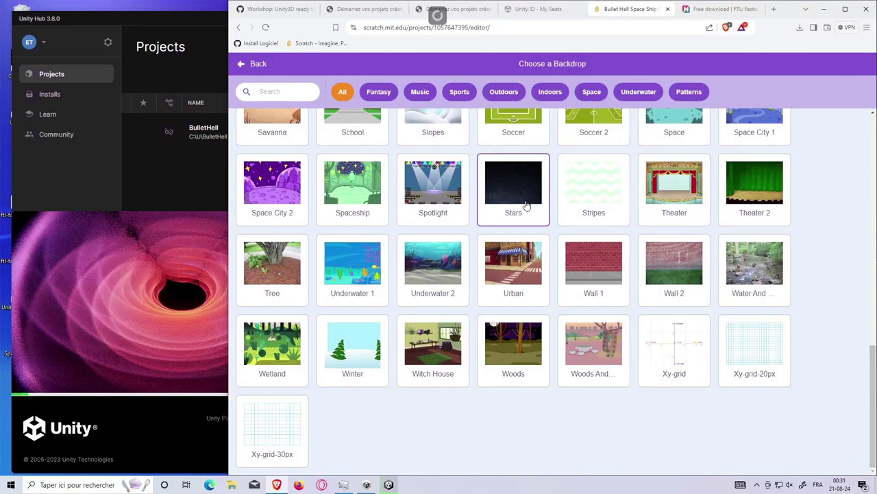
scroll(523, 205, "up", 1)
scroll(522, 206, "up", 2)
scroll(522, 206, "up", 3)
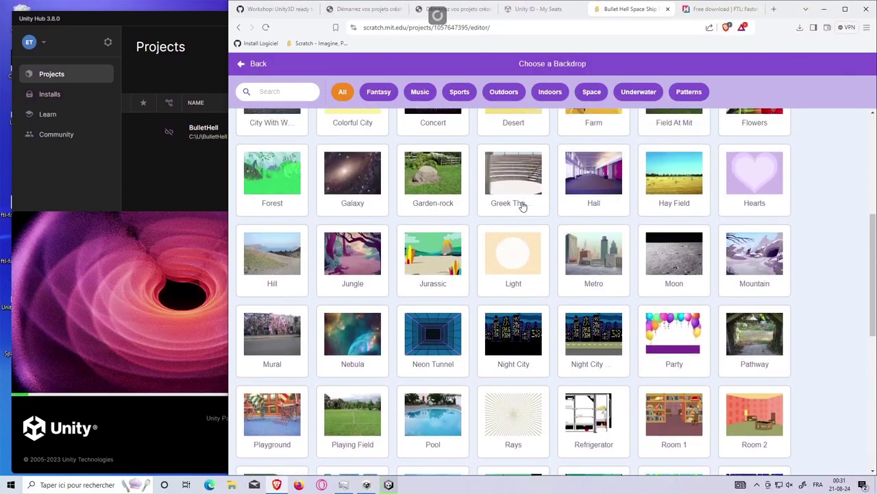
scroll(523, 206, "up", 2)
scroll(522, 206, "up", 2)
scroll(522, 206, "up", 2)
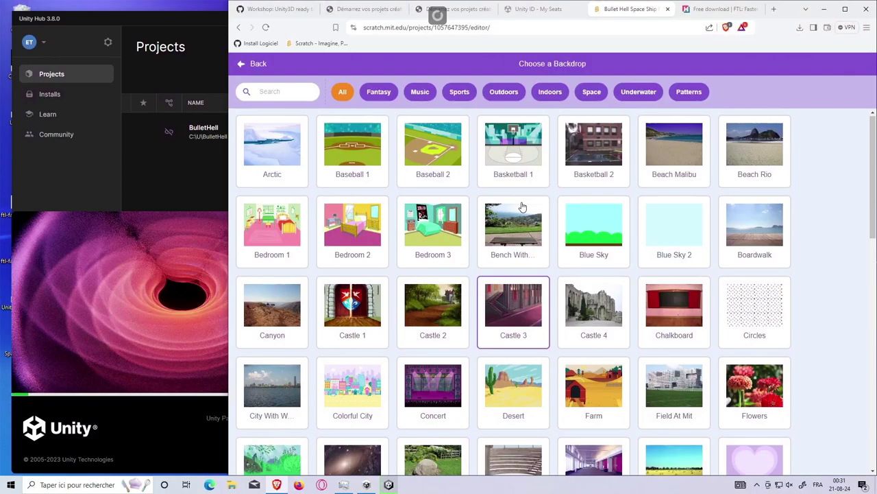
scroll(522, 206, "down", 1)
scroll(522, 206, "down", 3)
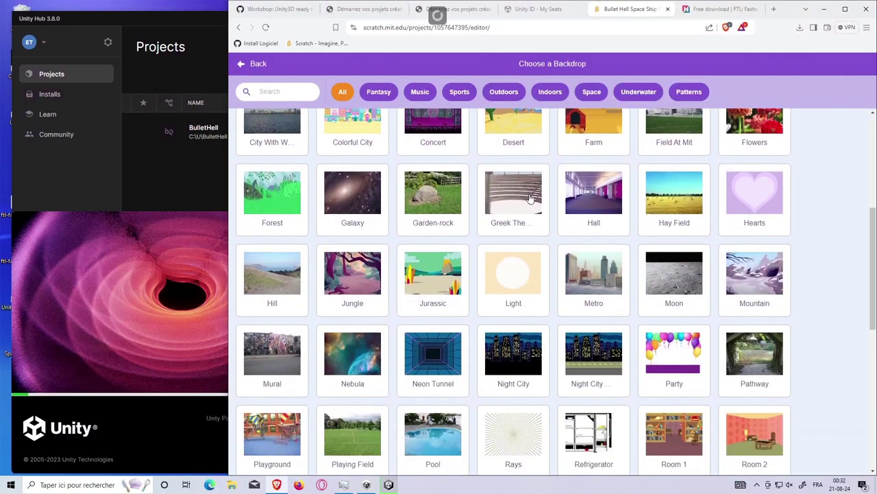
- Add the Galaxy backdrop and start Time Manager's script with 'when green flag clicked'
left_click(382, 213)
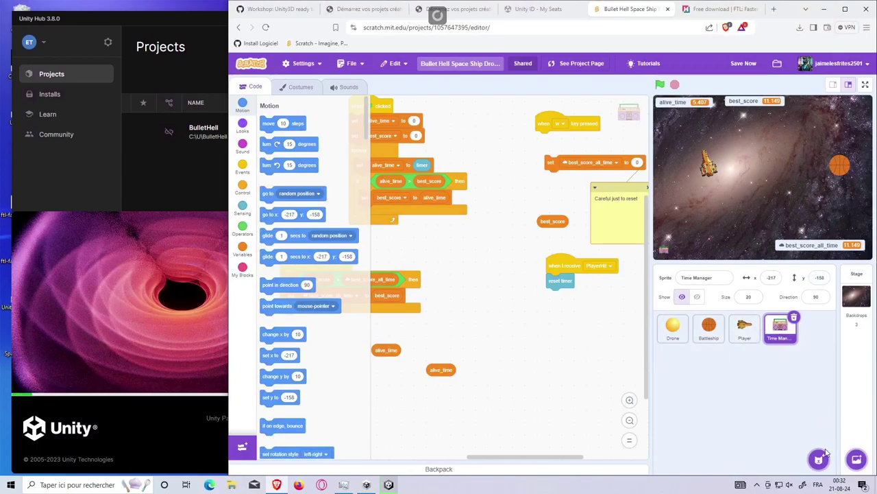
mouse_move(810, 447)
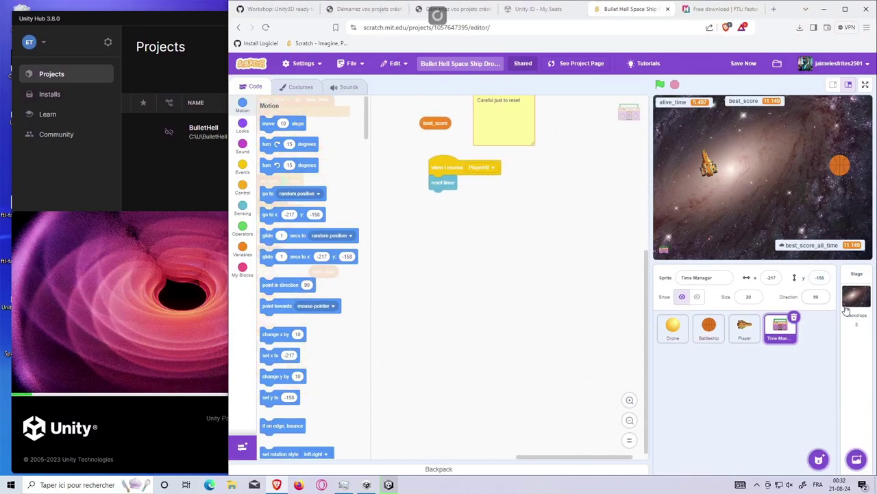
left_click(245, 185)
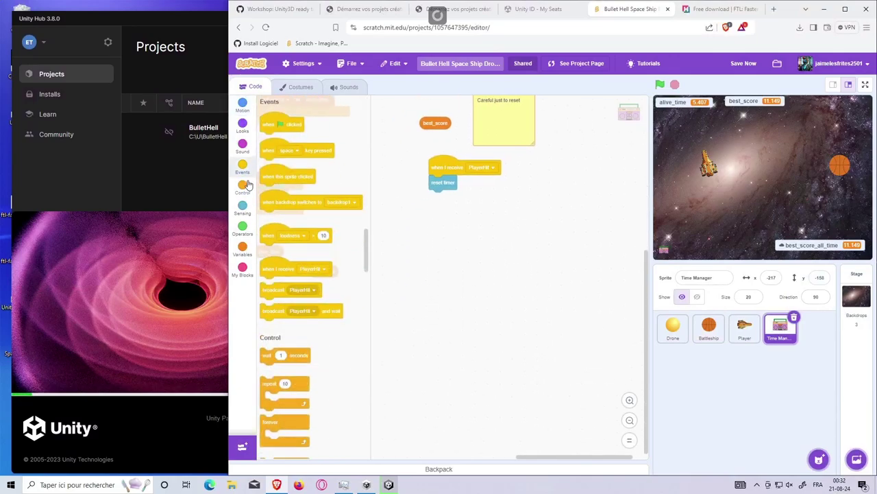
left_click_drag(275, 124, 470, 299)
- Attach a forever loop containing a 'wait 1 seconds' block
left_click(243, 187)
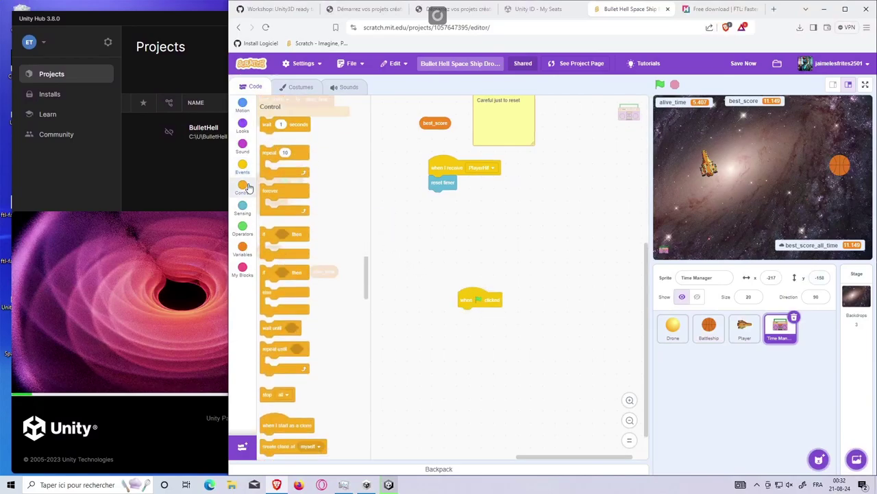
left_click(243, 167)
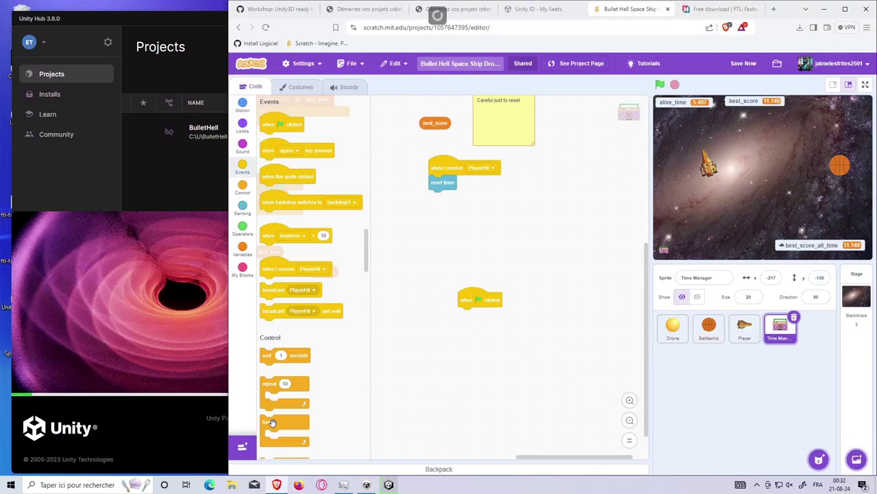
left_click_drag(273, 422, 470, 316)
scroll(308, 309, "down", 3)
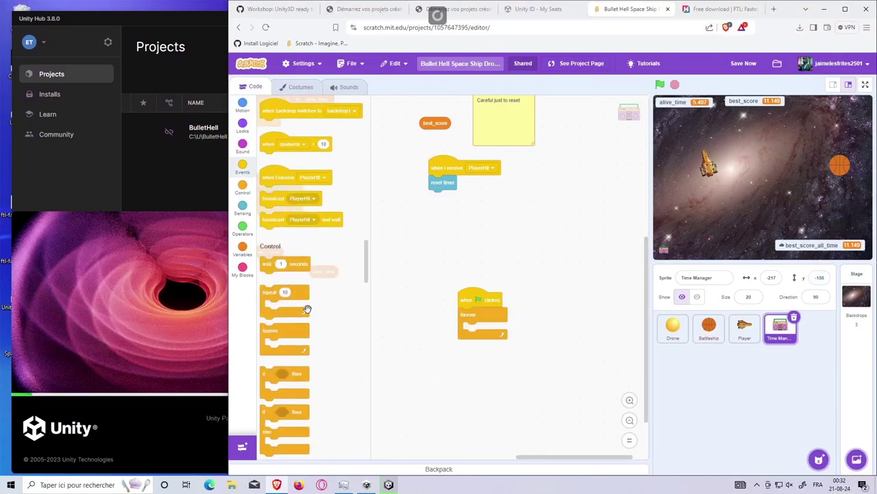
mouse_move(268, 266)
left_mouse_down()
mouse_move(471, 323)
mouse_move(453, 388)
left_mouse_up()
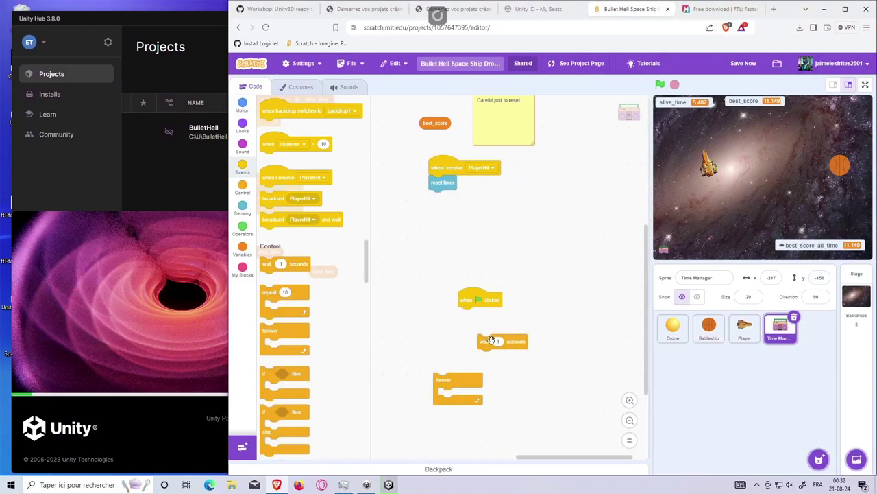
left_click_drag(452, 387, 476, 321)
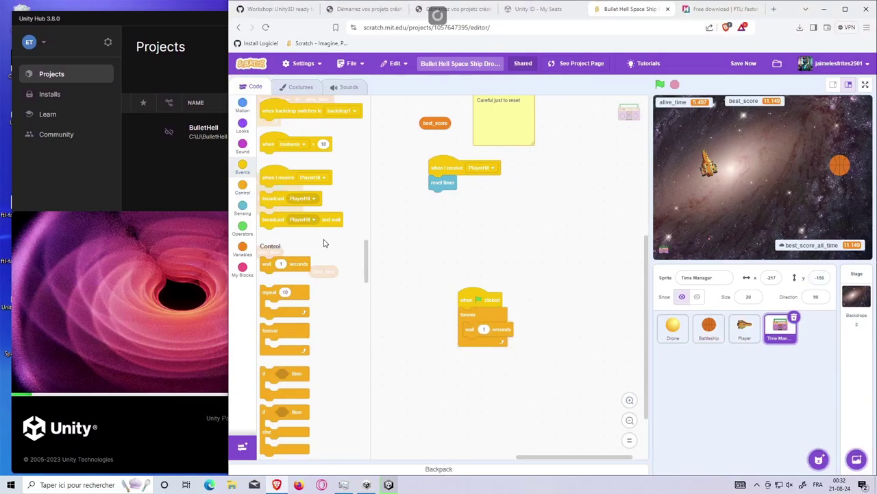
- Put 'next backdrop' after the wait inside the loop, then select the Stage
left_click(242, 129)
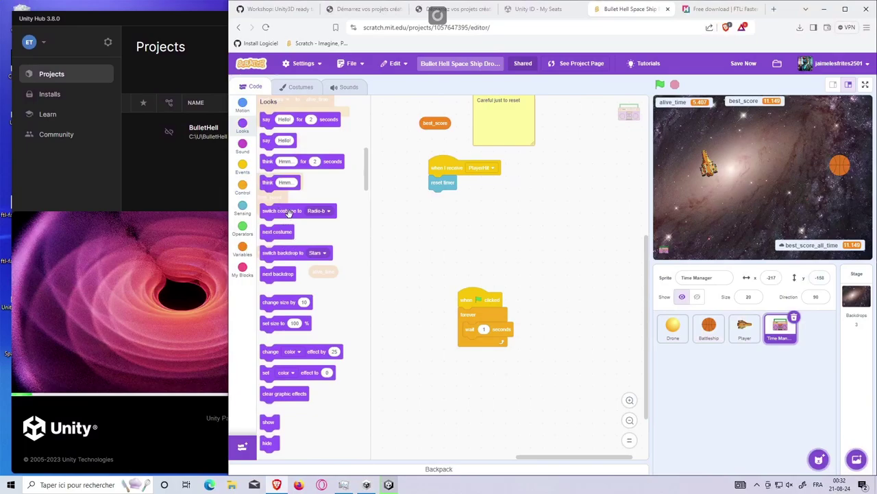
left_click_drag(278, 274, 487, 348)
left_click(288, 253)
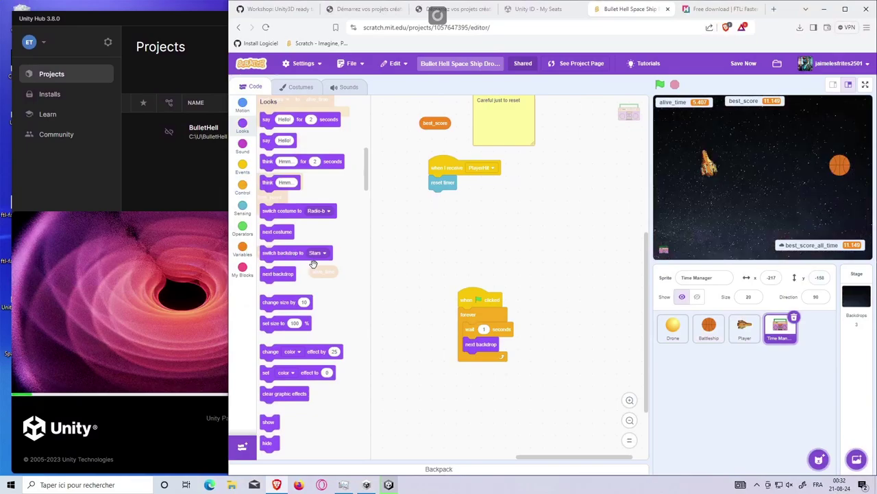
left_click(323, 253)
left_click(313, 303)
left_click(325, 253)
left_click(322, 276)
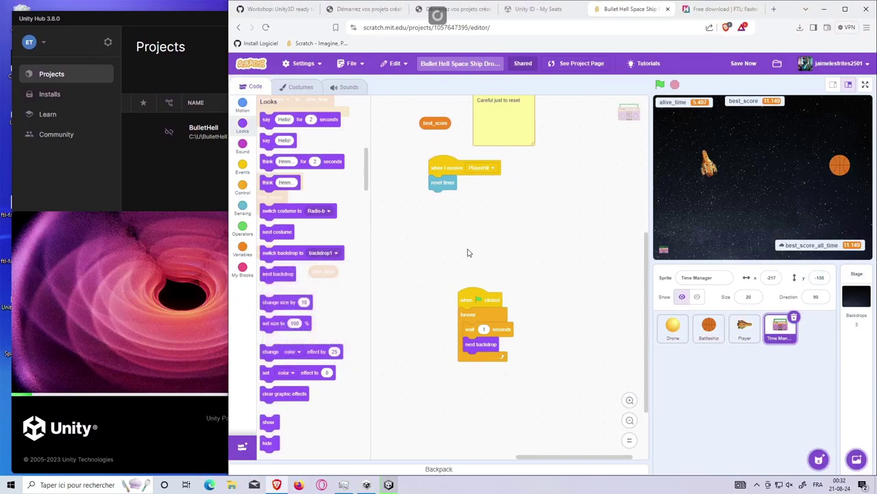
left_click_drag(492, 343, 492, 345)
left_click(852, 361)
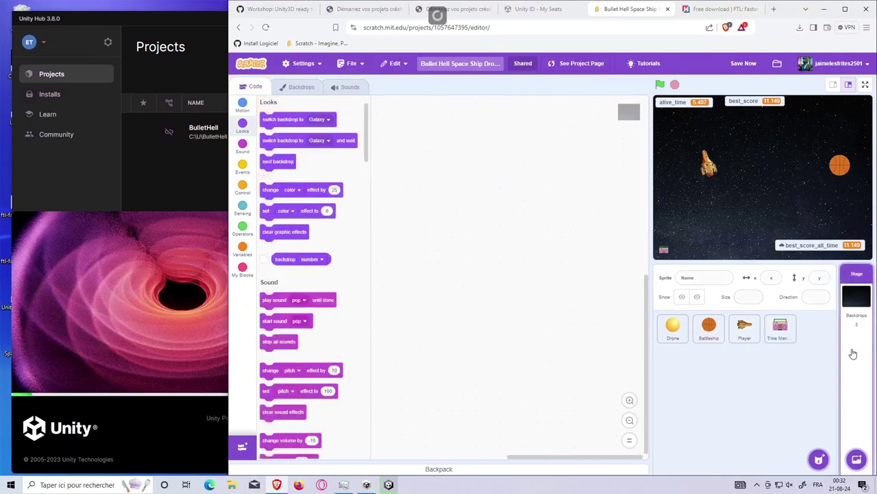
- Add another Galaxy backdrop from the library, giving the Stage four backdrops
mouse_move(858, 459)
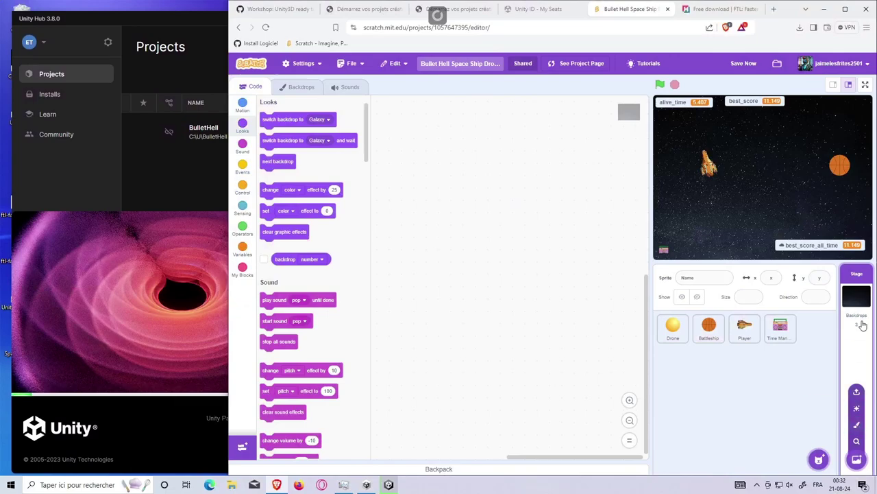
right_click(857, 347)
left_click(857, 458)
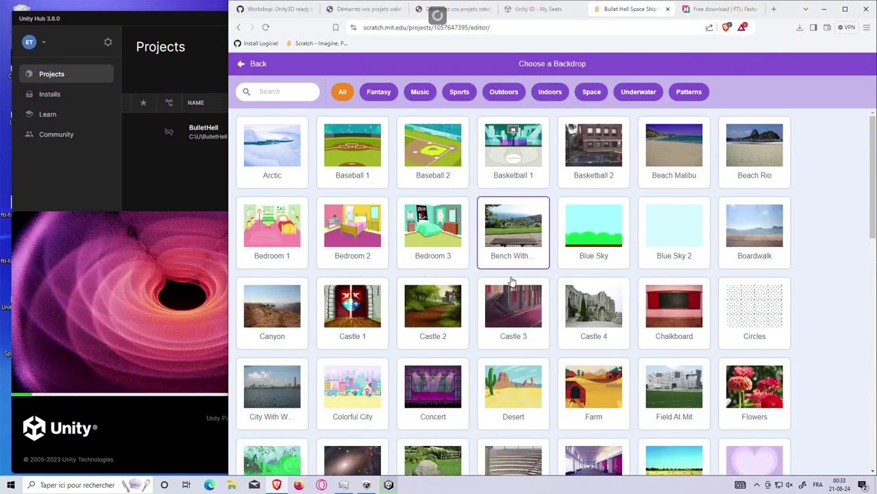
scroll(484, 314, "down", 2)
scroll(484, 313, "down", 4)
scroll(484, 313, "down", 2)
scroll(482, 314, "up", 2)
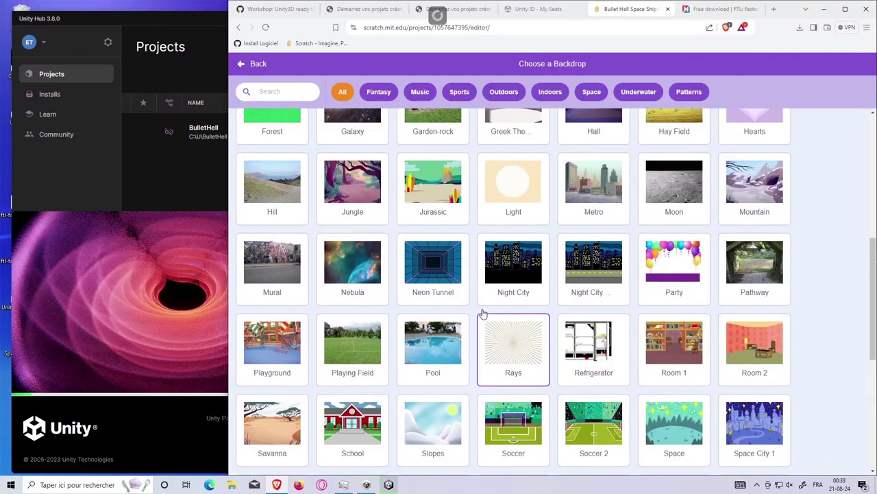
scroll(483, 314, "down", 2)
scroll(482, 313, "down", 1)
scroll(483, 314, "up", 5)
scroll(386, 328, "up", 2)
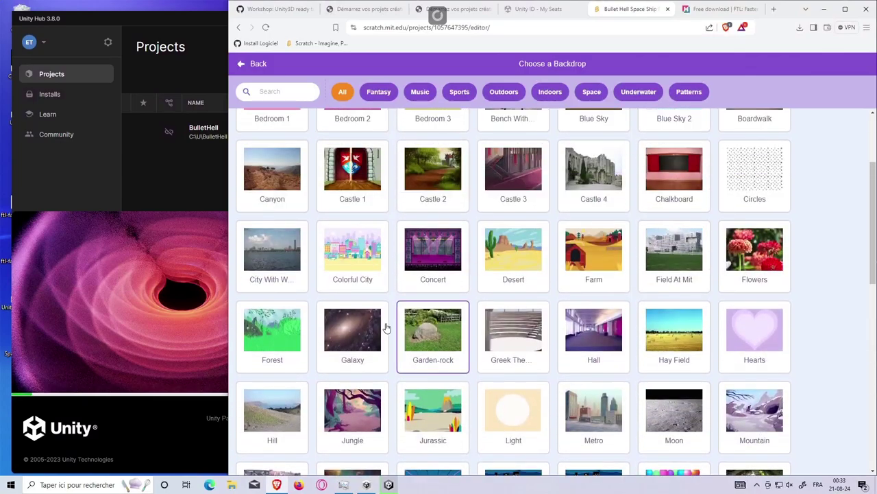
left_click(352, 329)
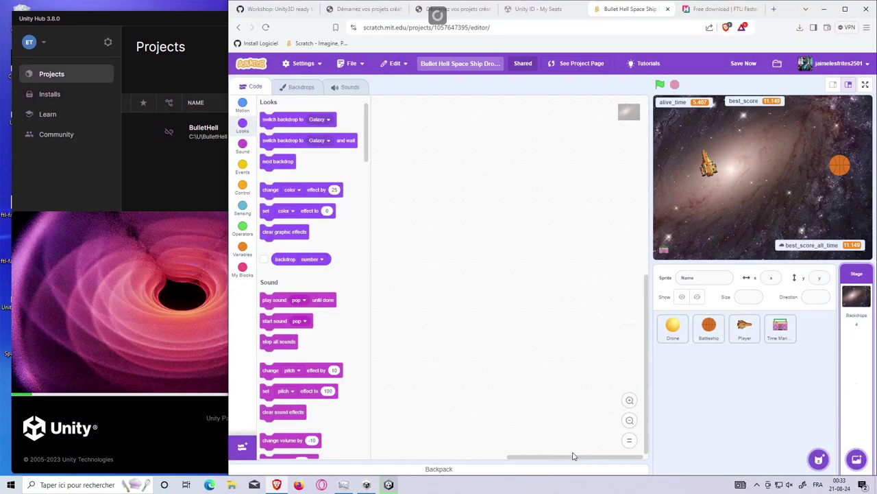
- Widen the browser, select Time Manager, and briefly run its backdrop script
left_click_drag(573, 456, 505, 456)
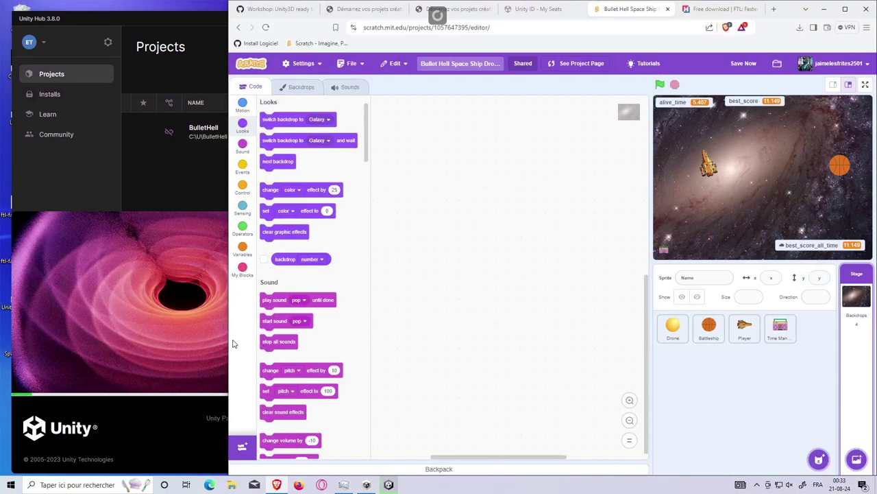
left_click_drag(227, 338, 196, 338)
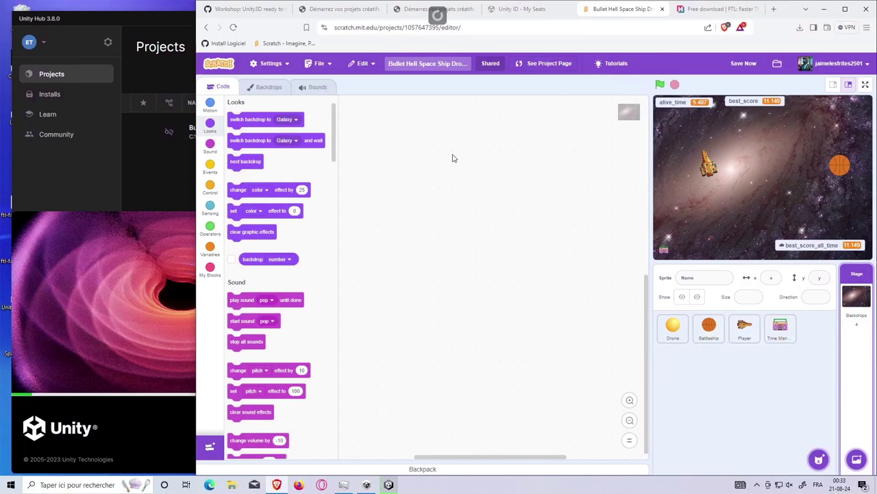
left_click(790, 329)
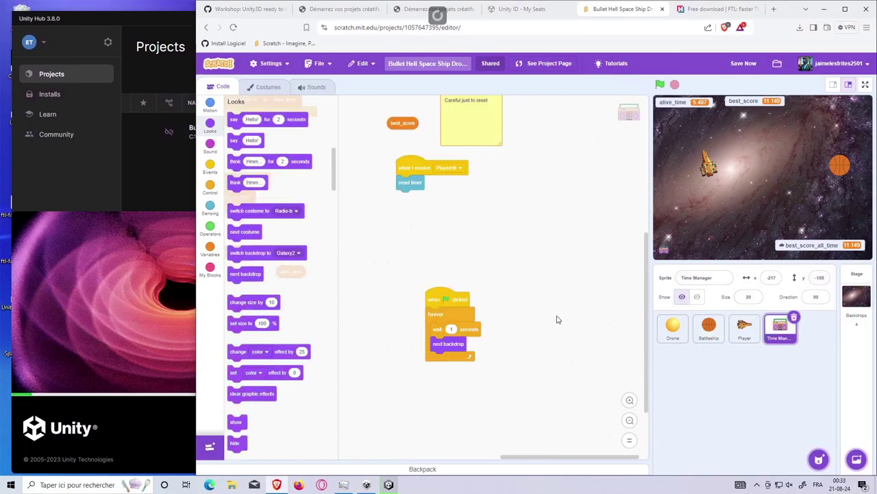
left_click(440, 345)
left_click(441, 345)
- Try a 'when a key pressed' trigger for next backdrop, then return it to the loop
left_click(210, 167)
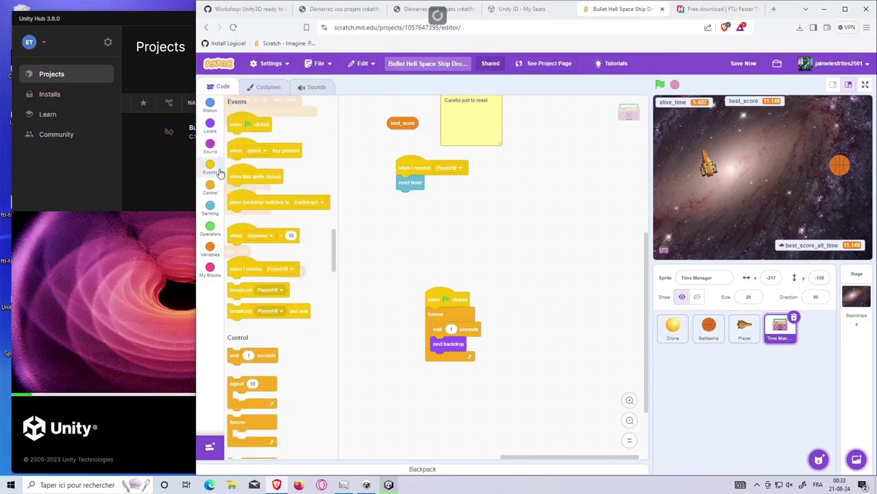
left_click_drag(252, 155, 539, 306)
left_click(543, 306)
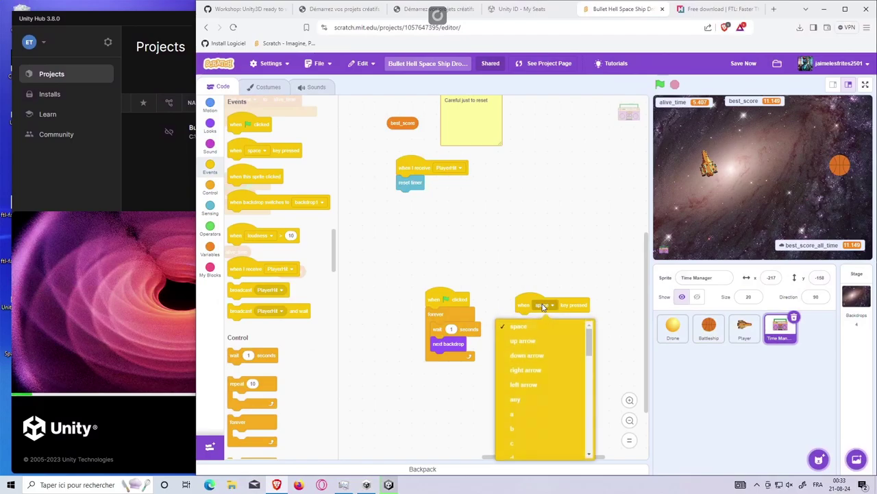
left_click(529, 414)
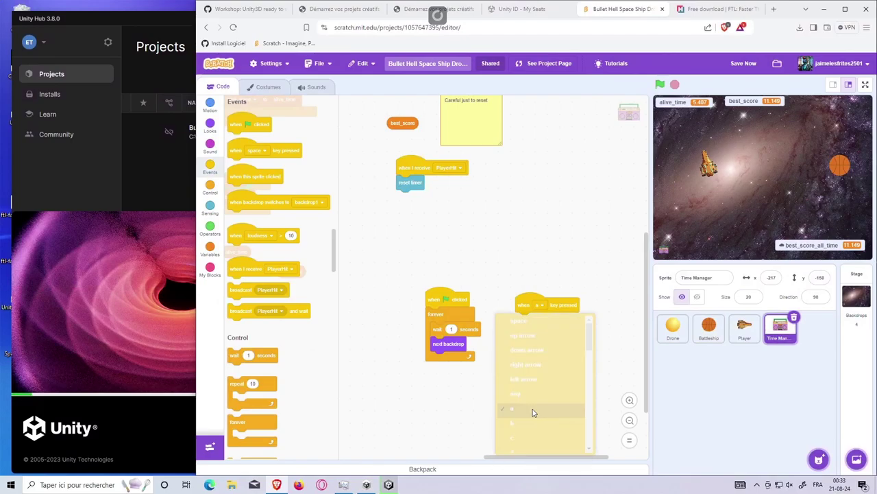
mouse_move(450, 348)
left_mouse_down()
mouse_move(511, 374)
mouse_move(541, 324)
left_mouse_up()
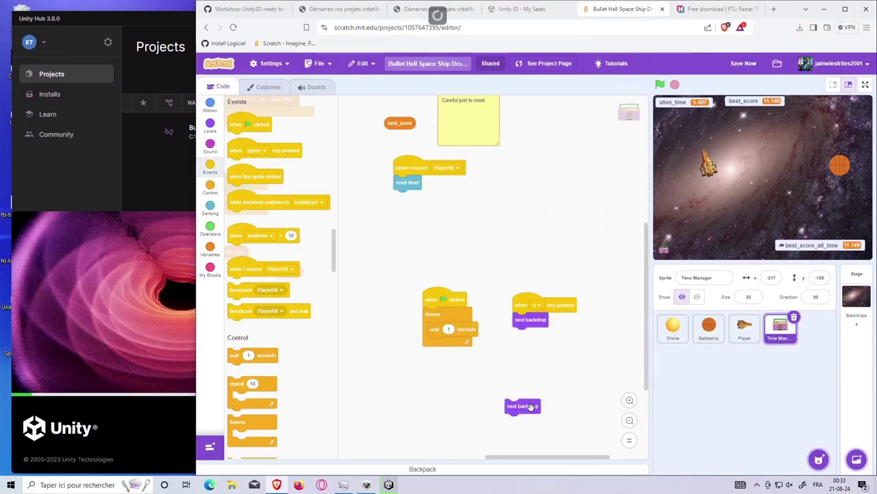
left_click_drag(528, 406, 450, 344)
- Run the game and press 'a' three times to step through backdrops
left_click(658, 85)
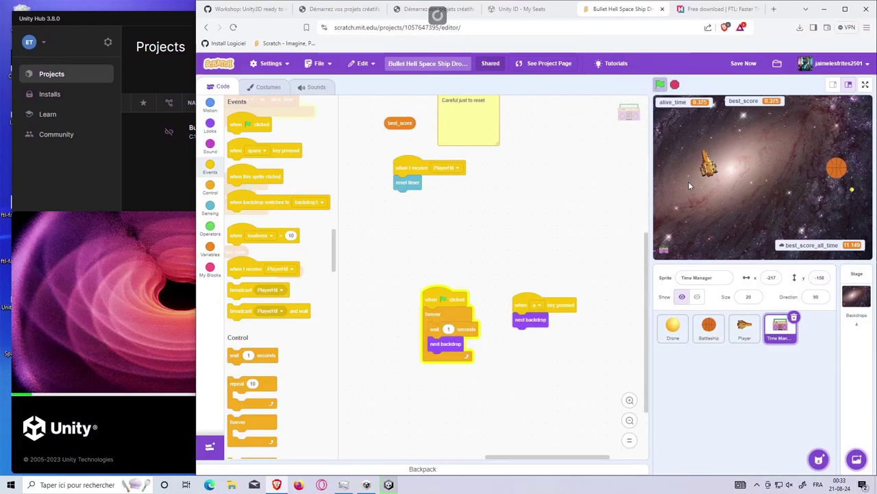
key("a")
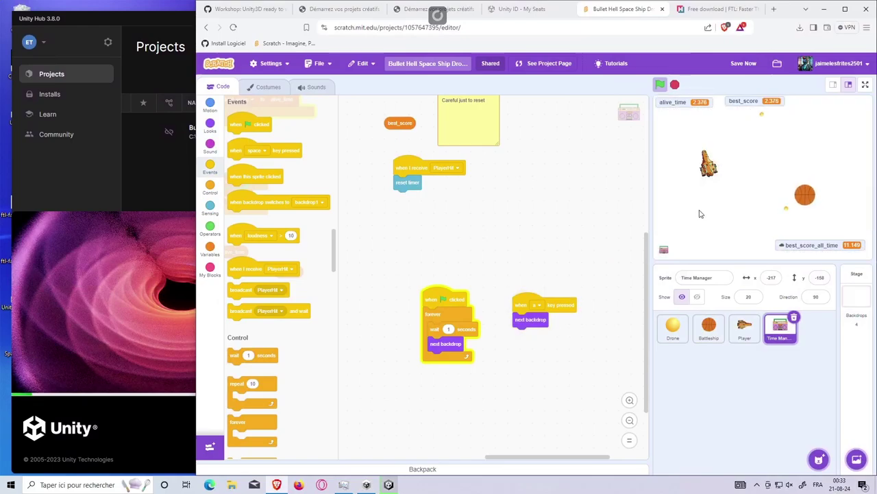
key("a")
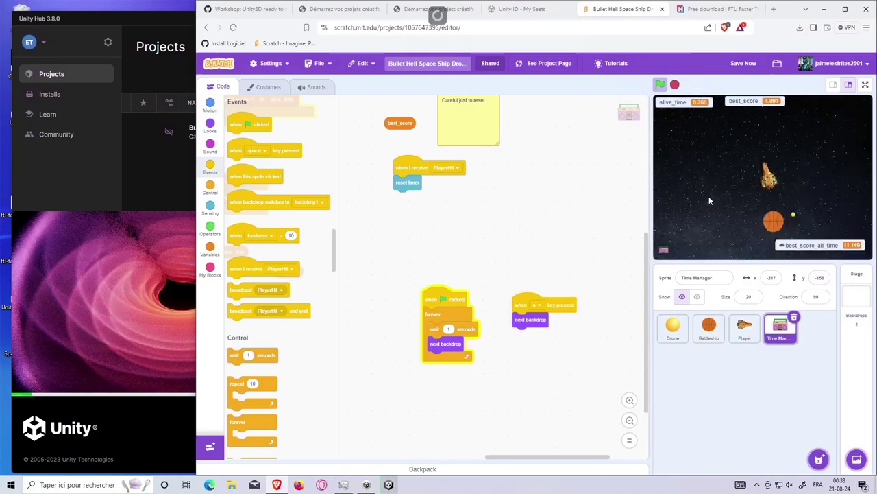
key("a")
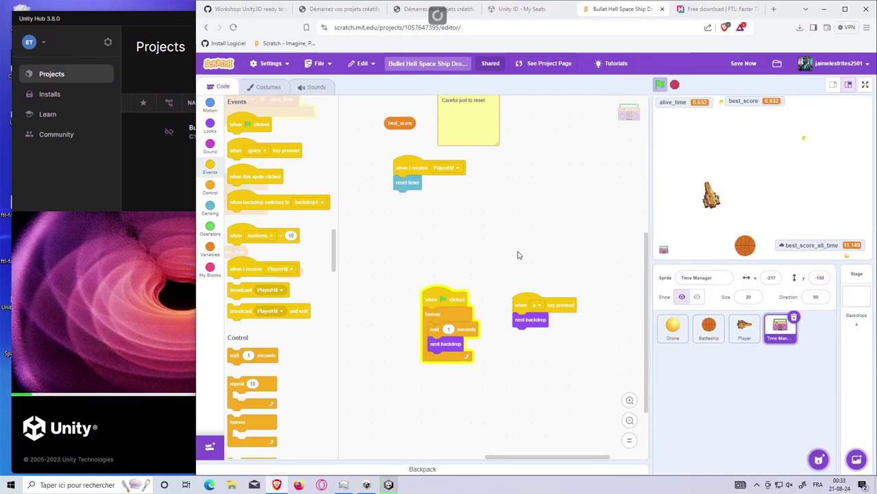
- Change the loop's wait from 1 to 10 seconds and check the loading Unity project
scroll(452, 336, "down", 1)
left_click(450, 325)
type("10")
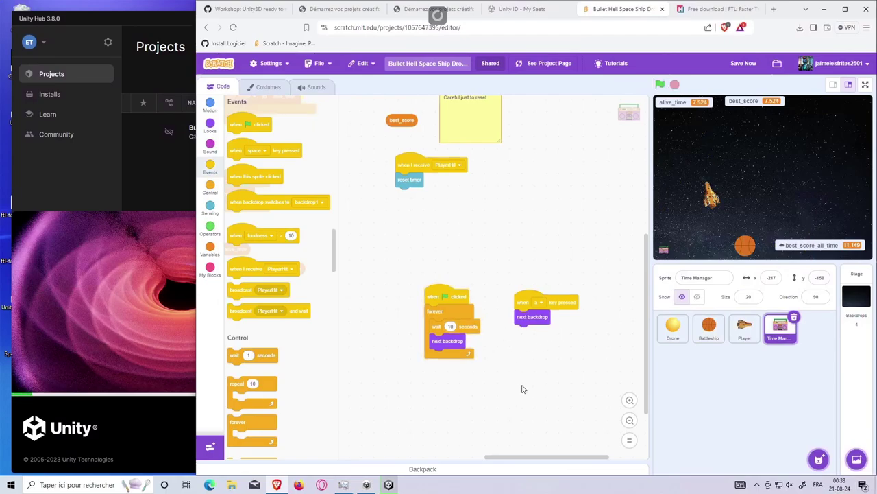
left_click_drag(540, 461, 420, 460)
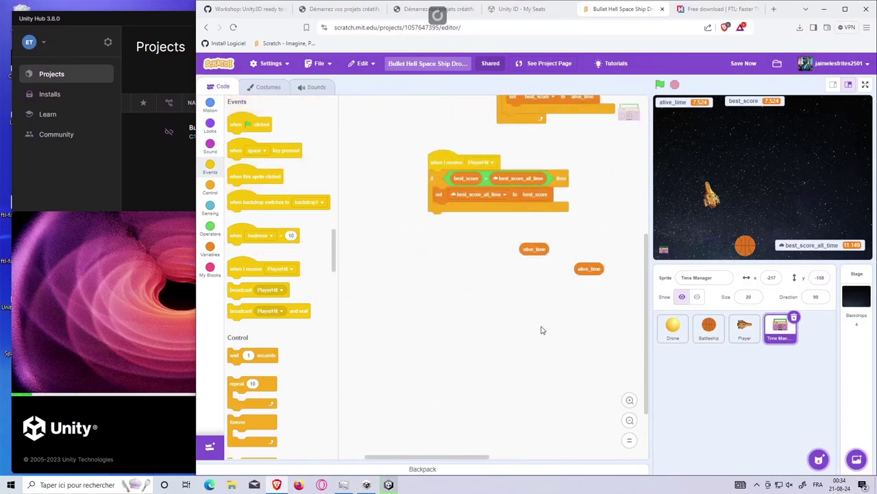
left_click_drag(555, 331, 356, 320)
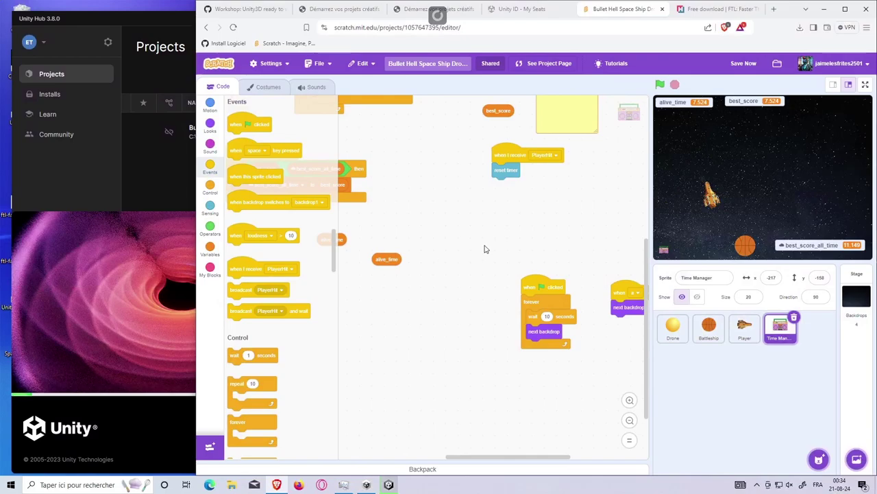
left_click(154, 285)
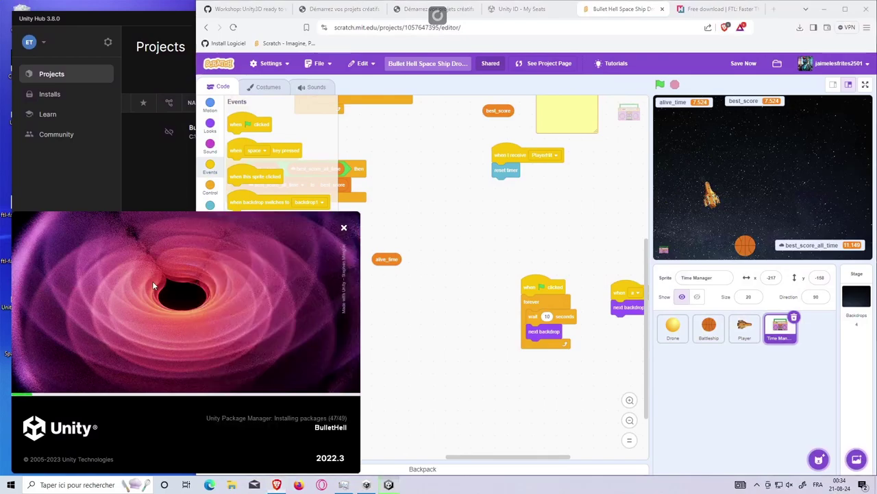
left_click(466, 278)
- Apply Fade in and Fade out to the scratch beatbox sound
left_click(316, 90)
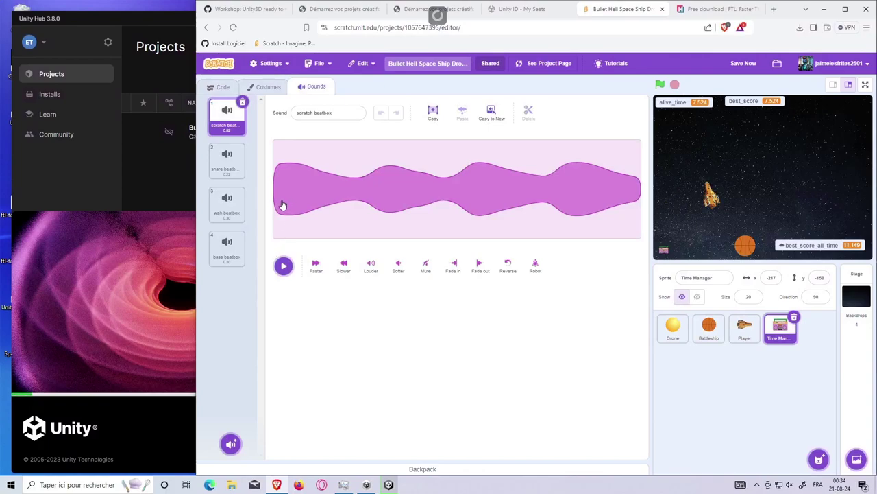
left_click(453, 268)
left_click(480, 269)
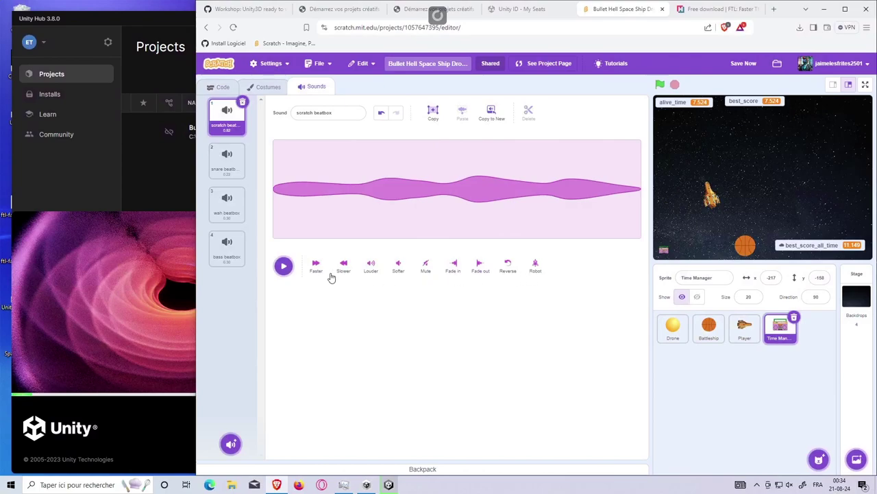
- Make the scratch beatbox sound louder seven times
left_click(370, 267)
left_click(370, 267)
left_click(370, 268)
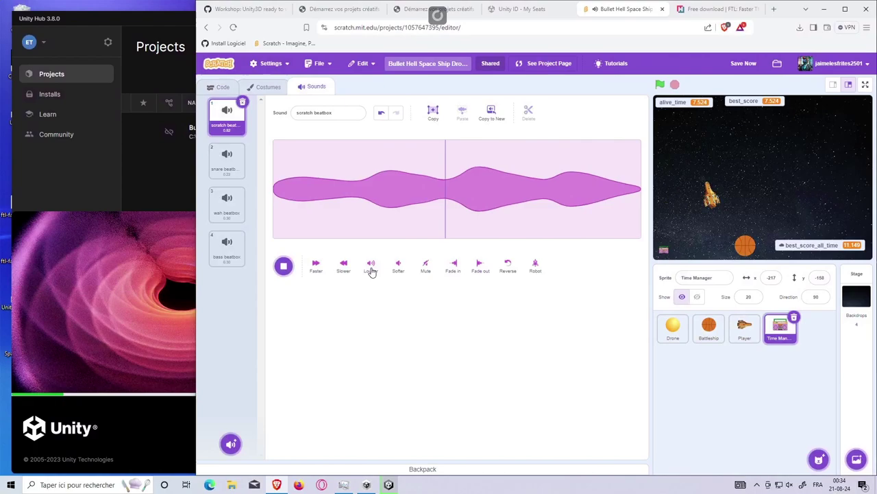
left_click(370, 268)
left_click(370, 268)
left_click(370, 268)
left_click(371, 268)
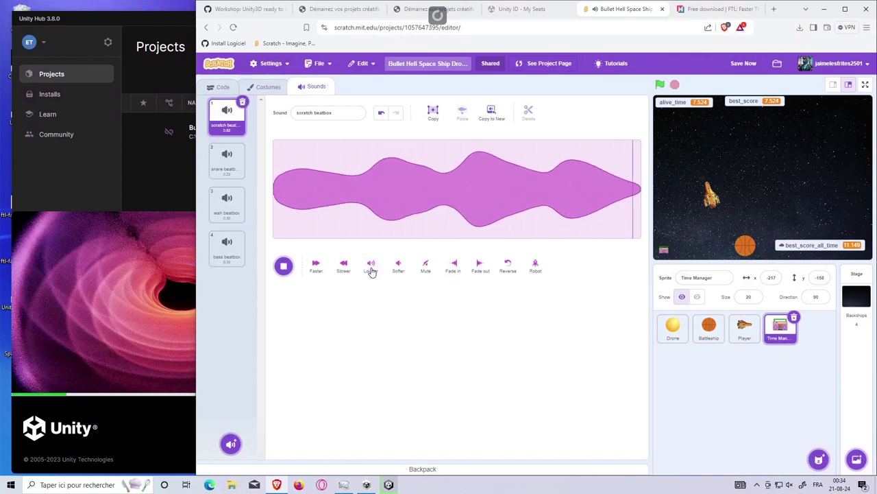
left_click(370, 269)
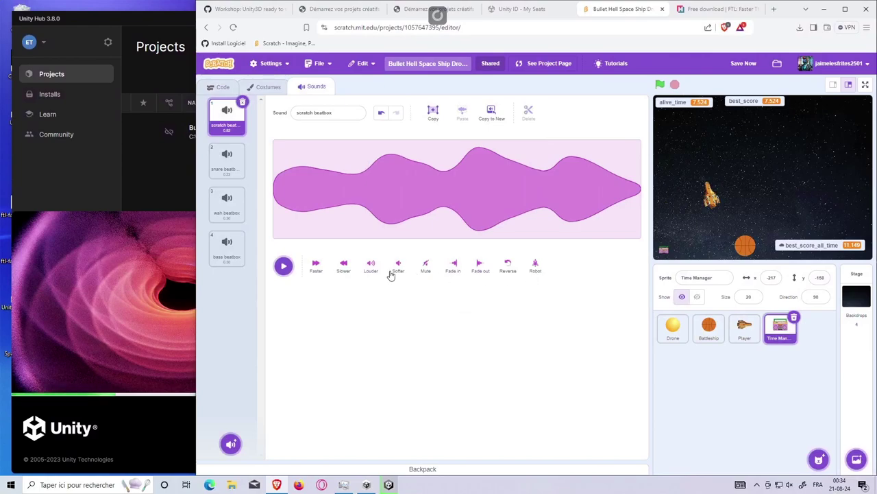
- Speed scratch beatbox up once, then slow it down five times into a longer clip
left_click(319, 268)
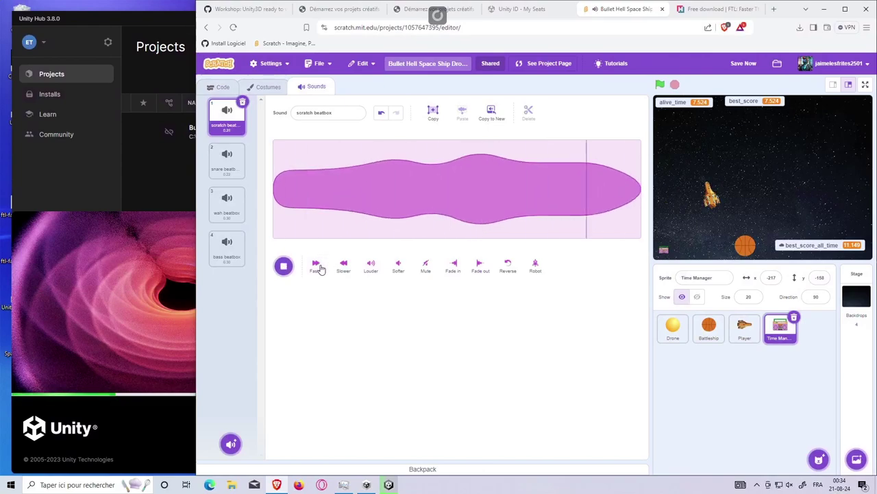
left_click(344, 268)
left_click(345, 268)
left_click(344, 268)
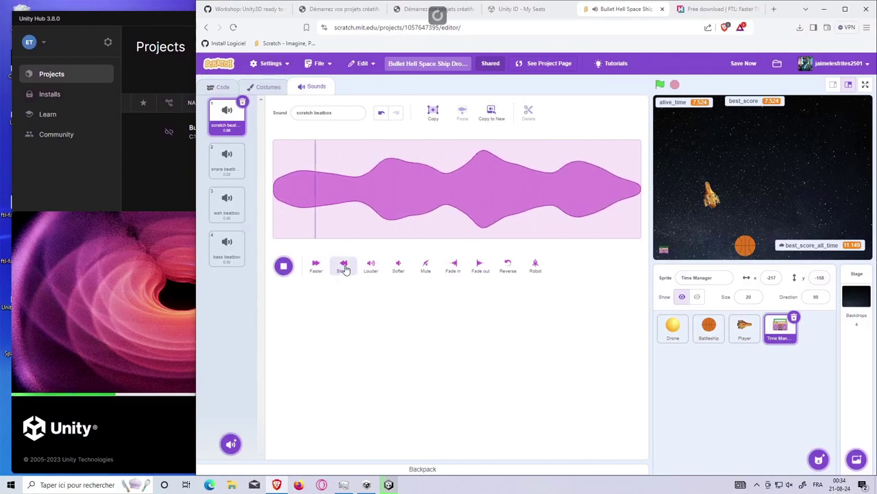
left_click(345, 268)
left_click(345, 268)
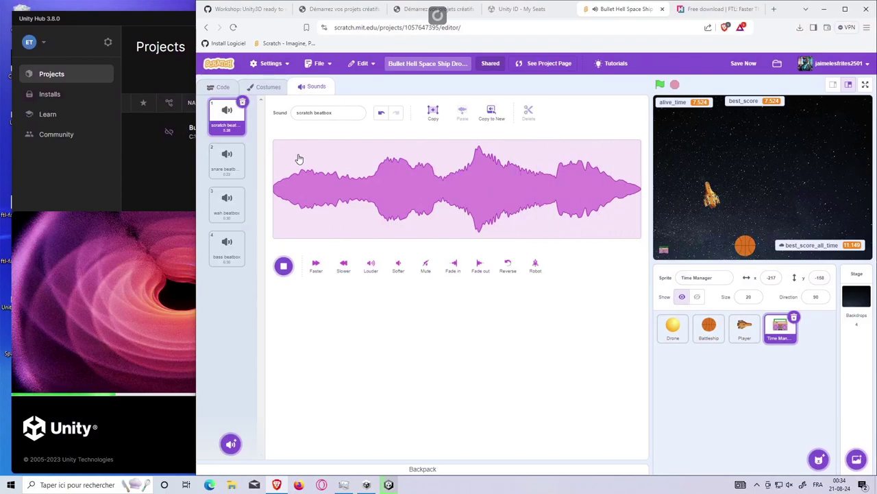
left_click(221, 87)
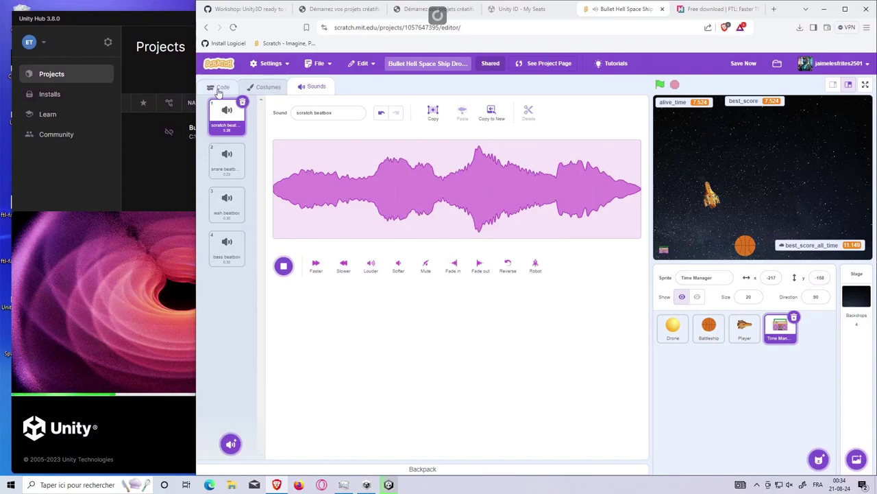
- Snap a 'start sound bass beatbox' block under 'next backdrop' in the forever loop
left_click(210, 146)
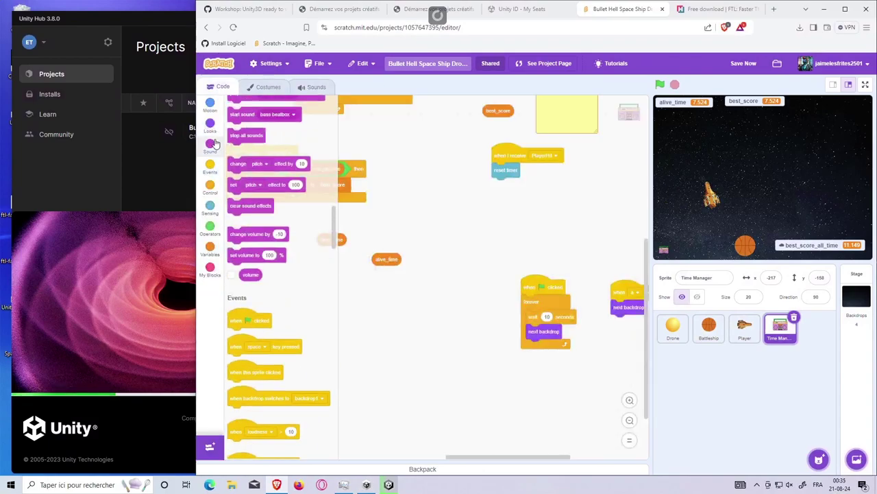
mouse_move(235, 141)
left_mouse_down()
mouse_move(365, 189)
mouse_move(455, 236)
left_mouse_up()
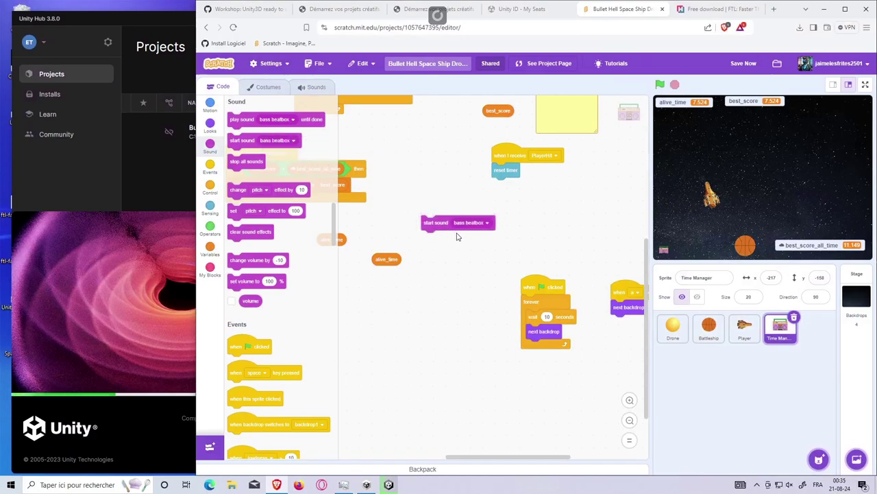
left_click(487, 222)
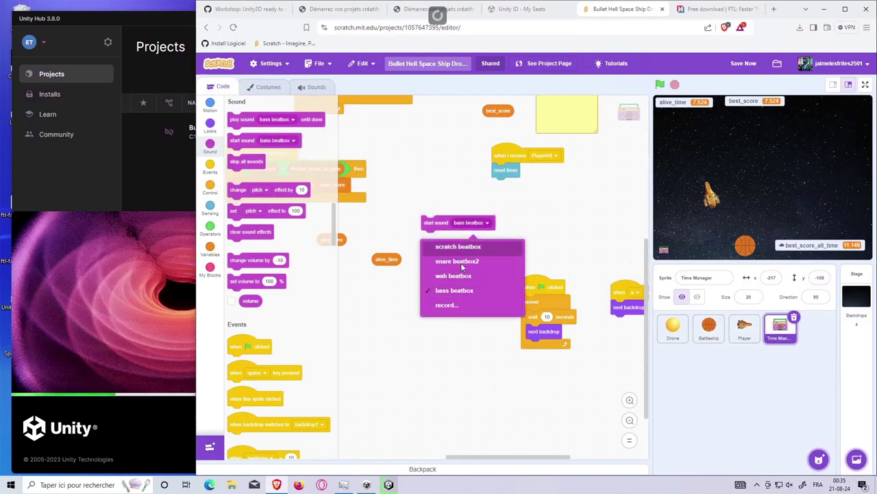
left_click(523, 219)
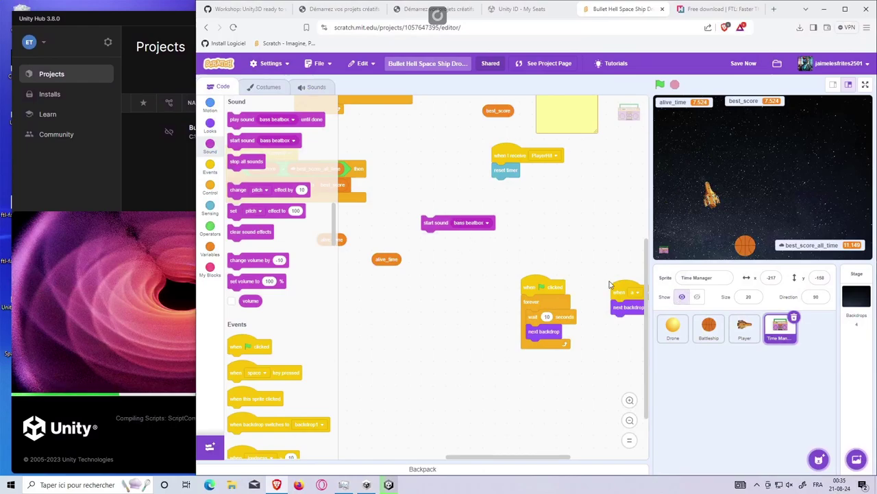
left_click_drag(473, 223, 552, 347)
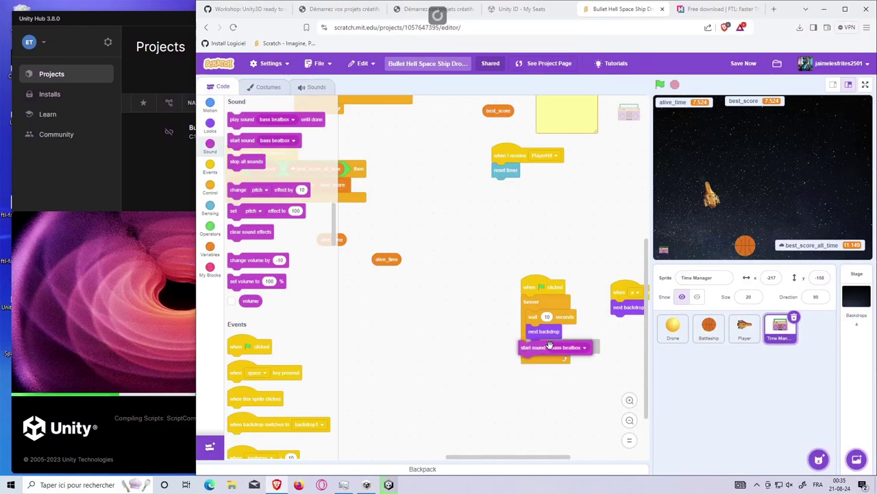
scroll(542, 373, "right", 2)
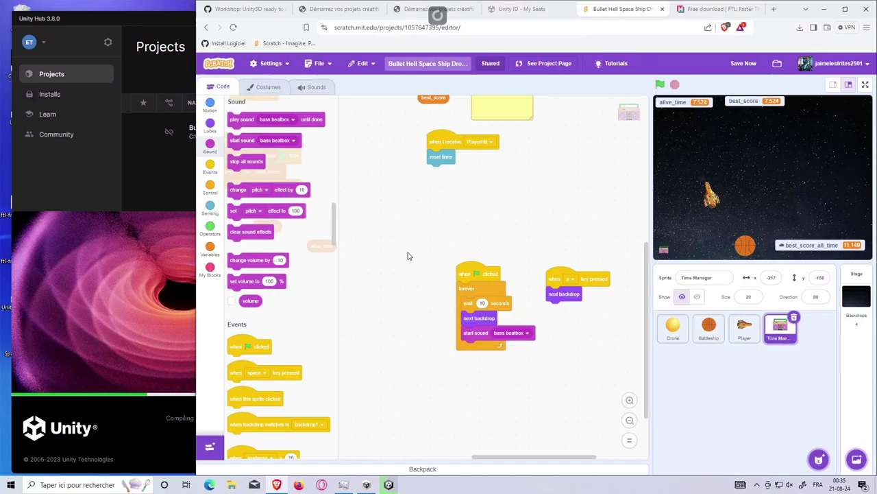
left_click(40, 353)
- Open the Time Manager's sounds and copy the whole scratch beatbox sound
left_click(499, 223)
left_click(264, 89)
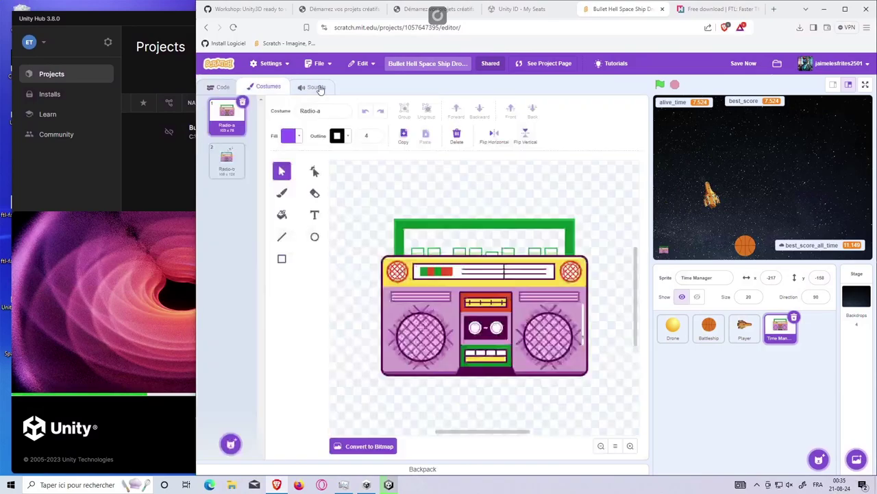
left_click(317, 88)
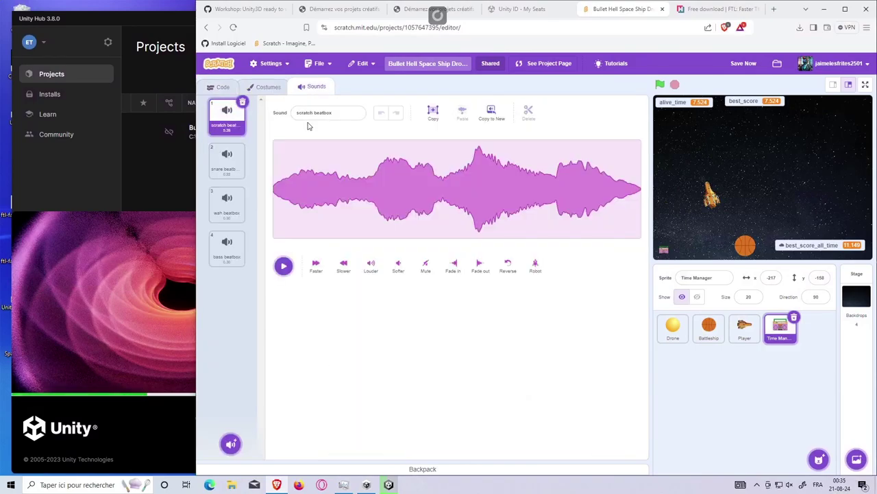
left_click(437, 118)
- Cut the tail off scratch beatbox and fade out its new ending
left_click_drag(276, 155, 372, 136)
left_click_drag(273, 135, 268, 135)
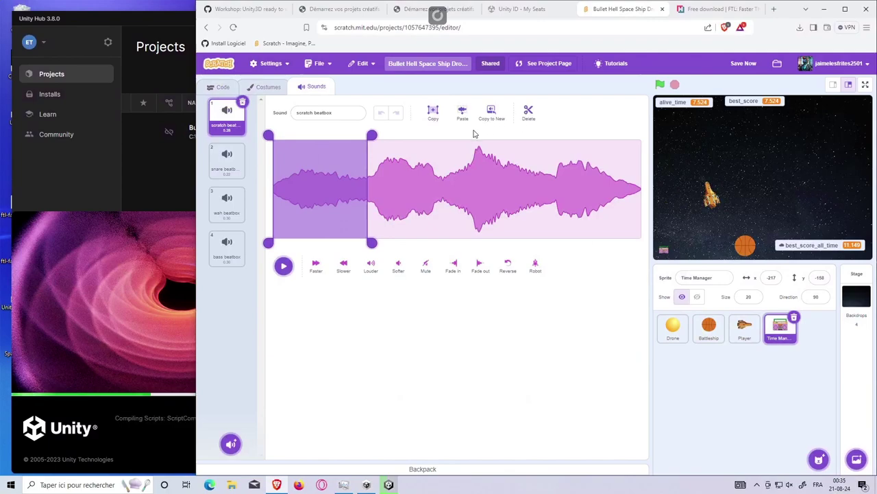
left_click(376, 160)
left_click_drag(361, 161, 502, 165)
left_click_drag(604, 165, 641, 164)
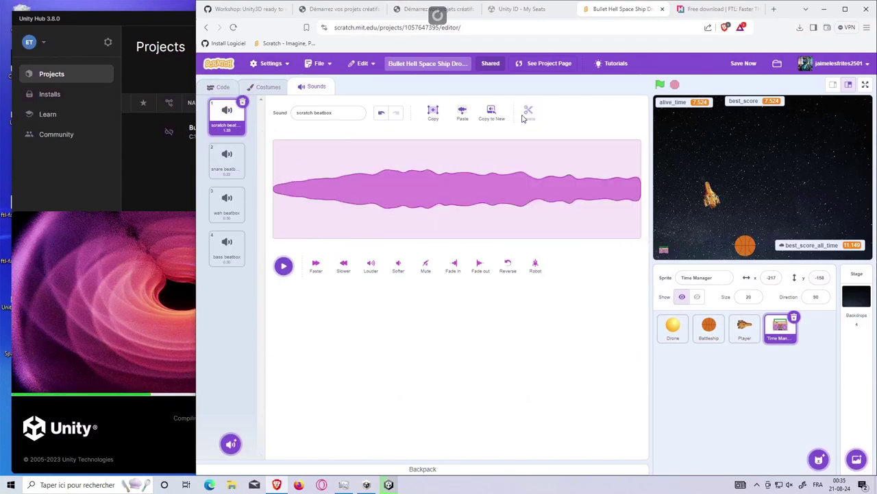
left_click(528, 113)
left_click_drag(538, 152, 643, 173)
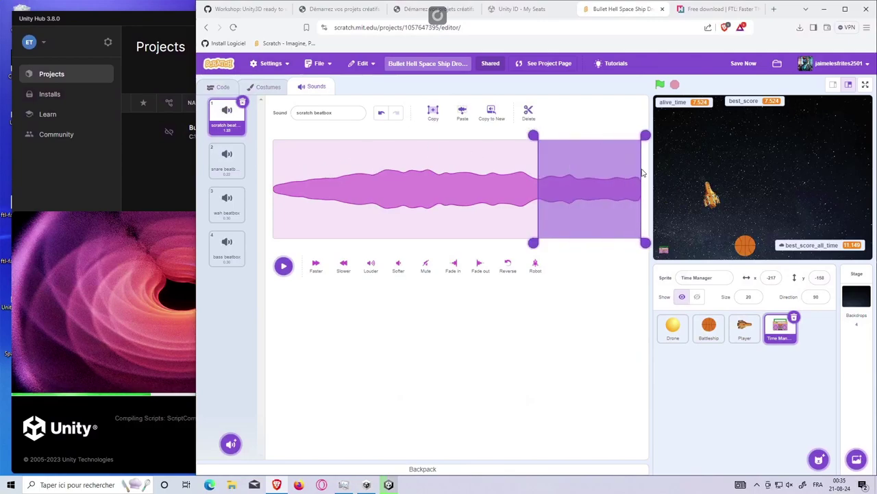
left_click(480, 265)
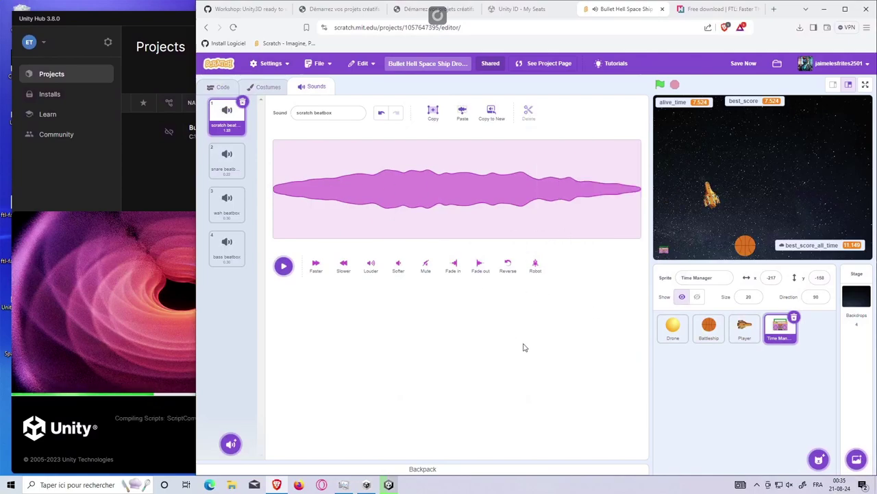
left_click(231, 444)
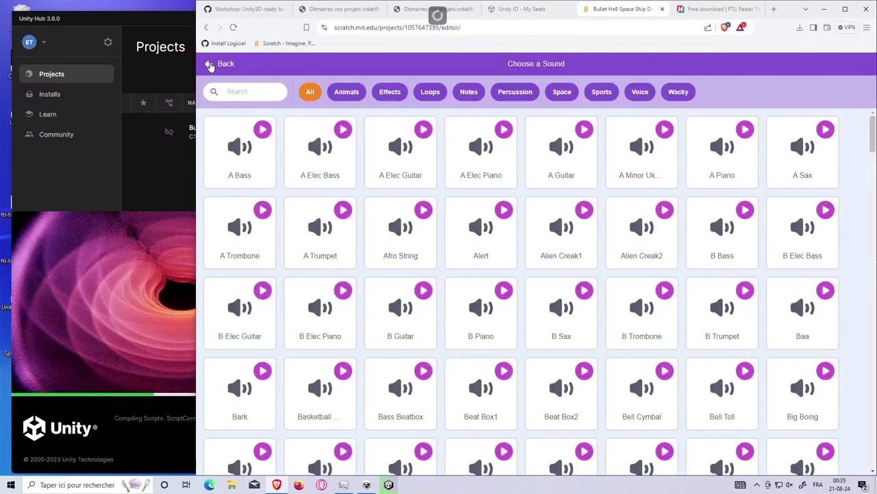
left_click(214, 65)
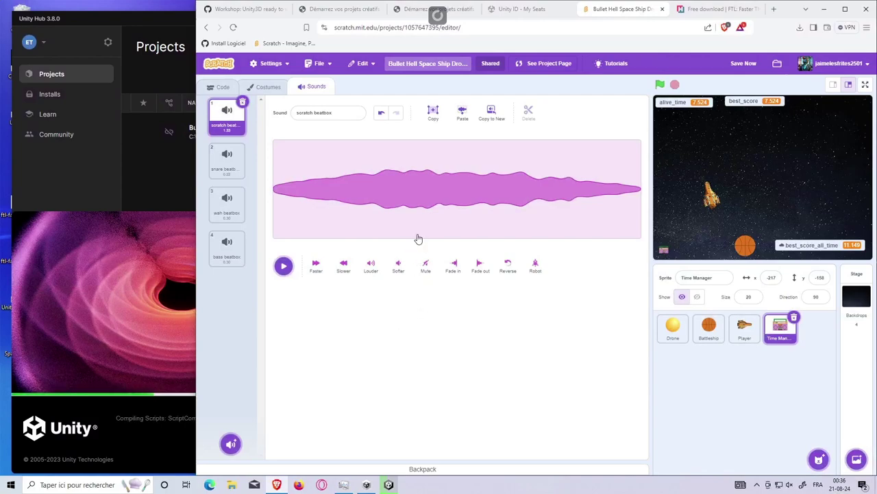
- Show the Player sprite's bitmap spaceship costume in the costume editor
left_click(277, 88)
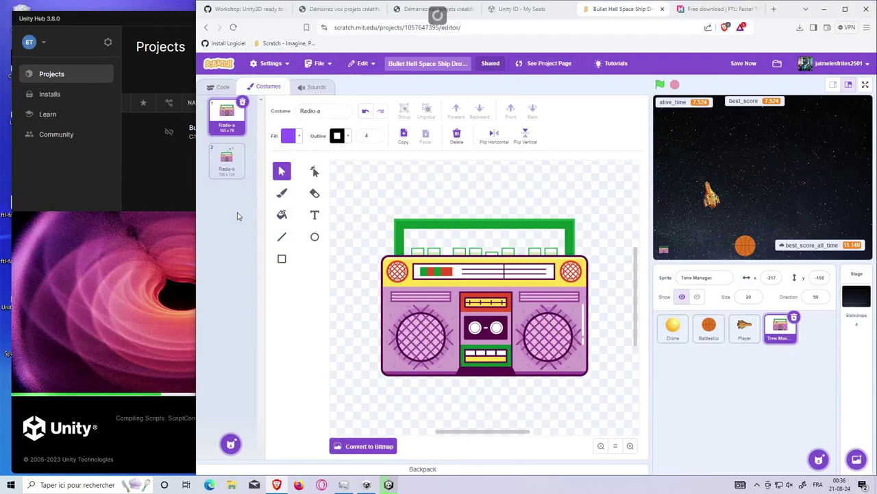
left_click(223, 88)
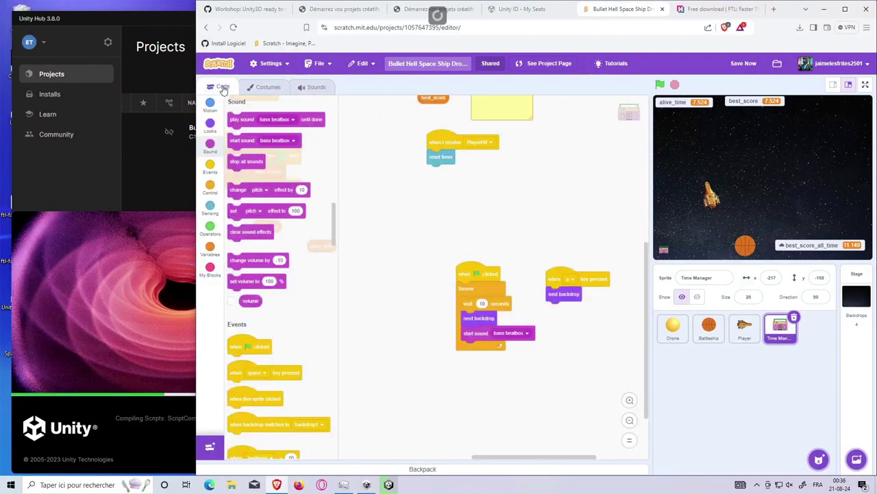
left_click(260, 87)
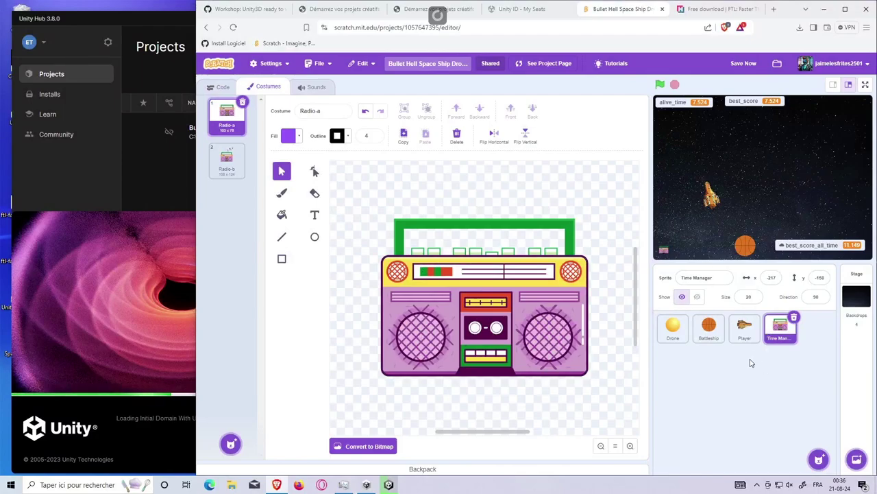
left_click(751, 335)
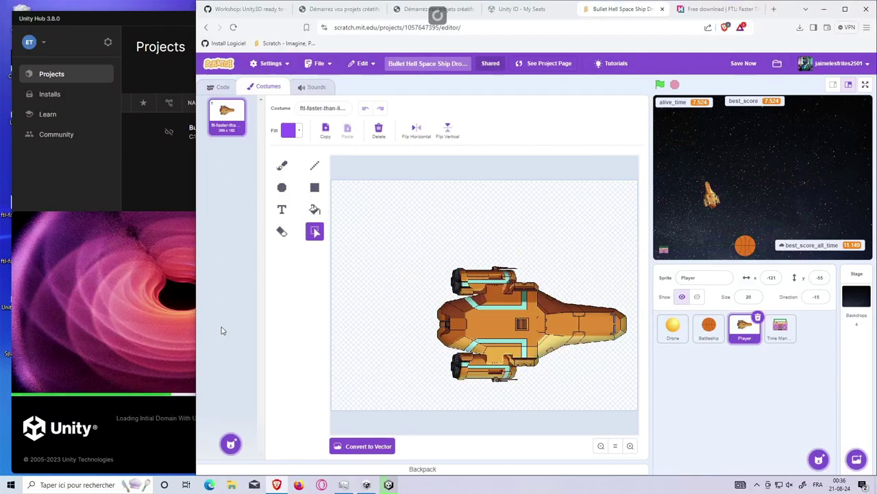
- Rename the ship costume to NotMoving
left_click(321, 109)
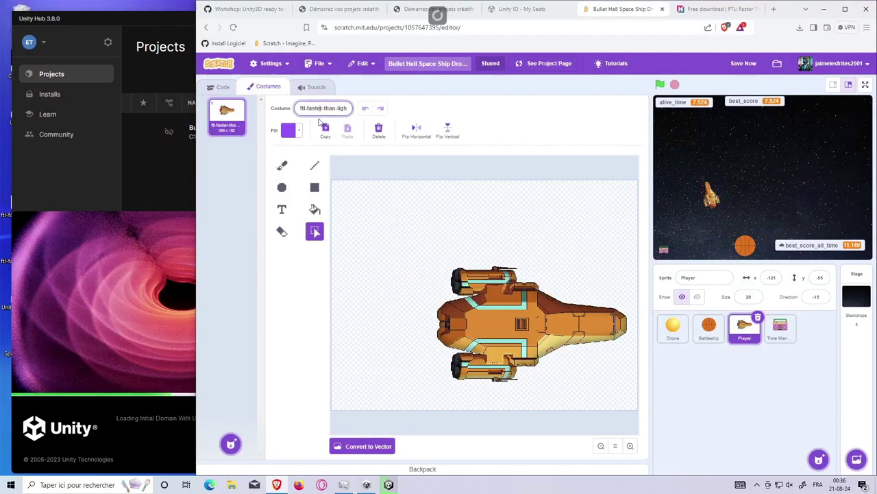
type("ldl")
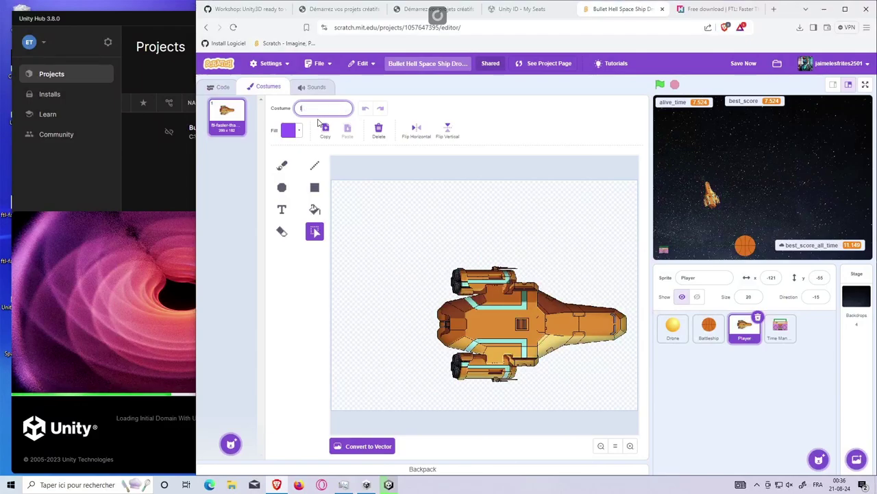
key("Return")
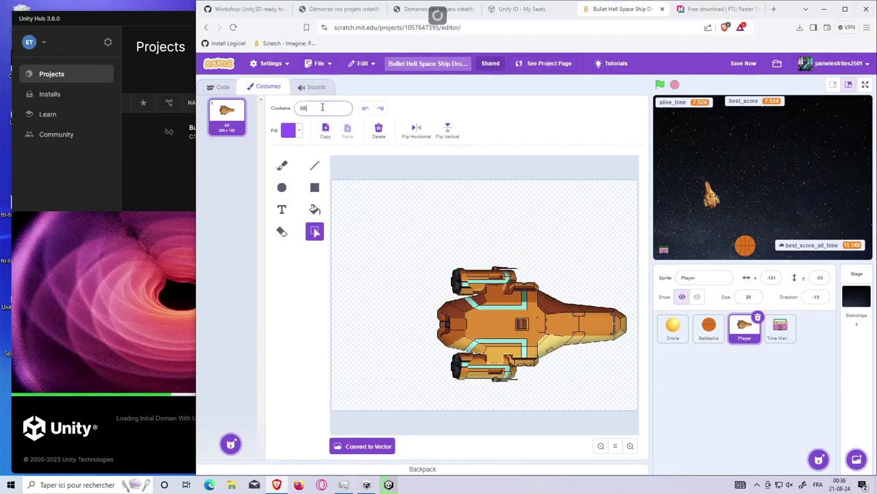
left_click(322, 107)
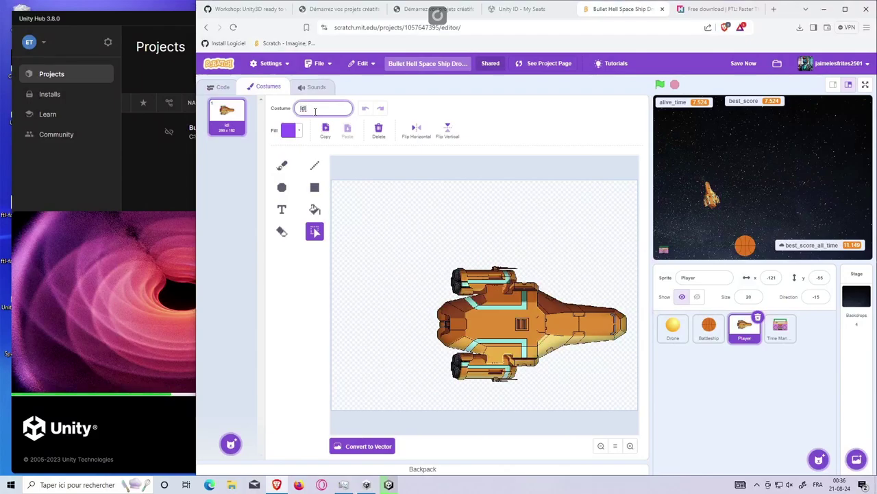
type("NotMoving")
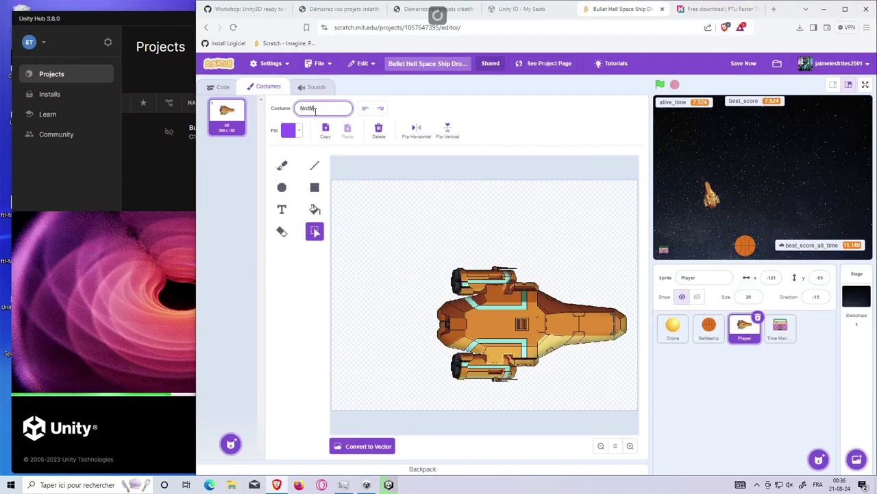
key("Return")
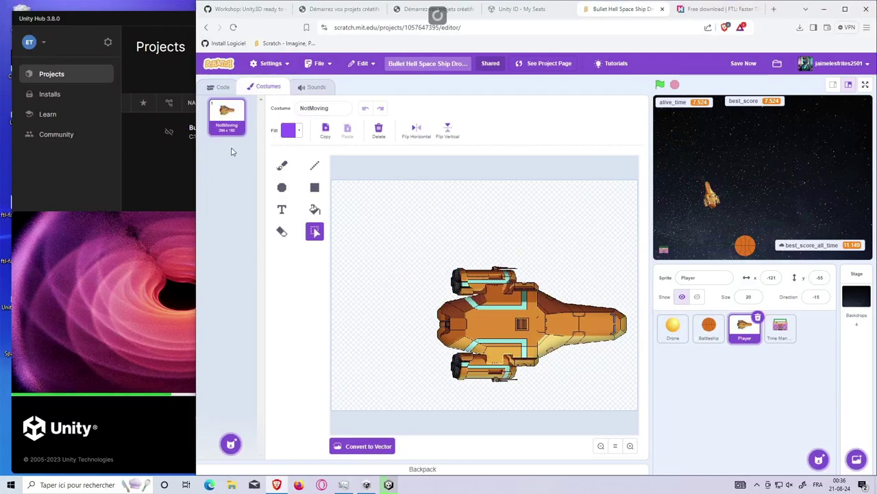
- Copy the whole ship drawing and restore the NotMoving costume name after an undo
key("ctrl+a")
key("ctrl+c")
key("ctrl+z")
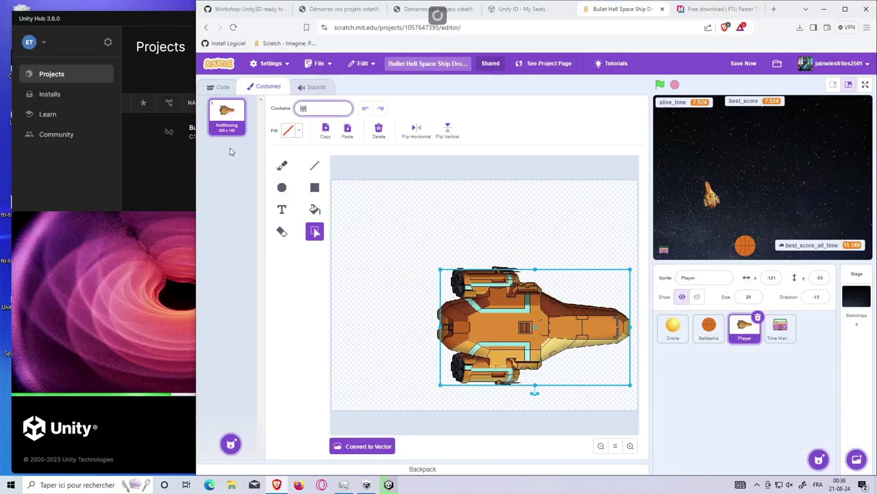
key("Return")
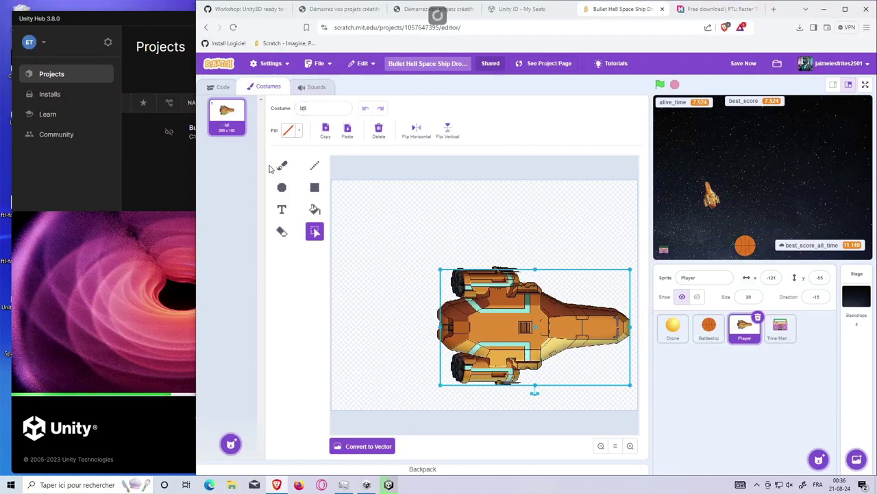
key("ctrl+z")
key("Return")
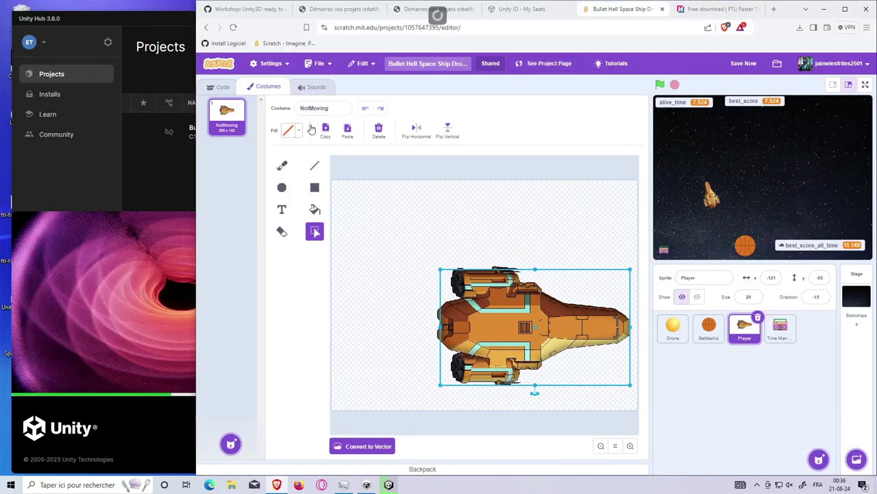
- Paste a copy of the ship drawing, then undo it, keeping a single ship
left_click(348, 136)
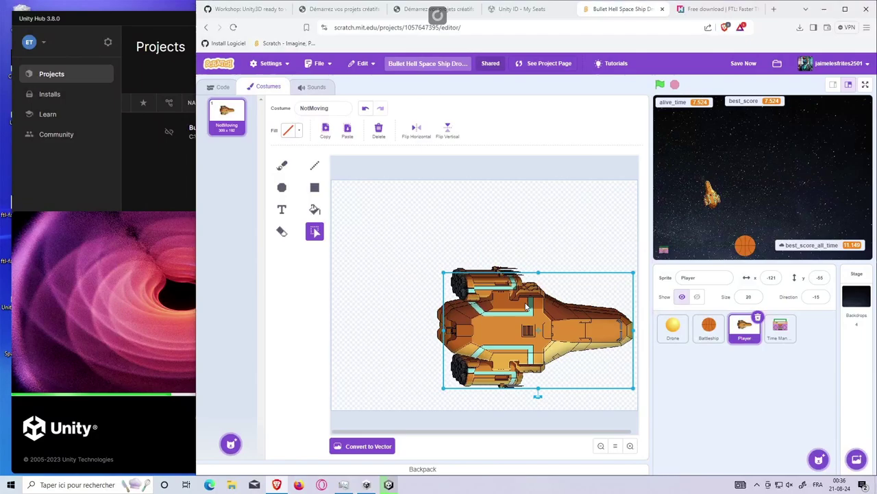
left_click(323, 108)
key("ctrl+v")
key("Return")
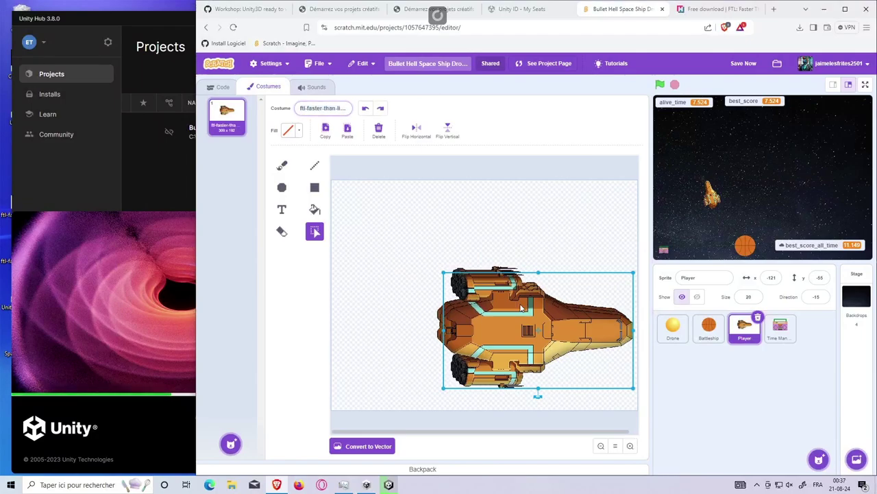
key("ctrl+z")
key("ctrl+shift+z")
key("ctrl+z")
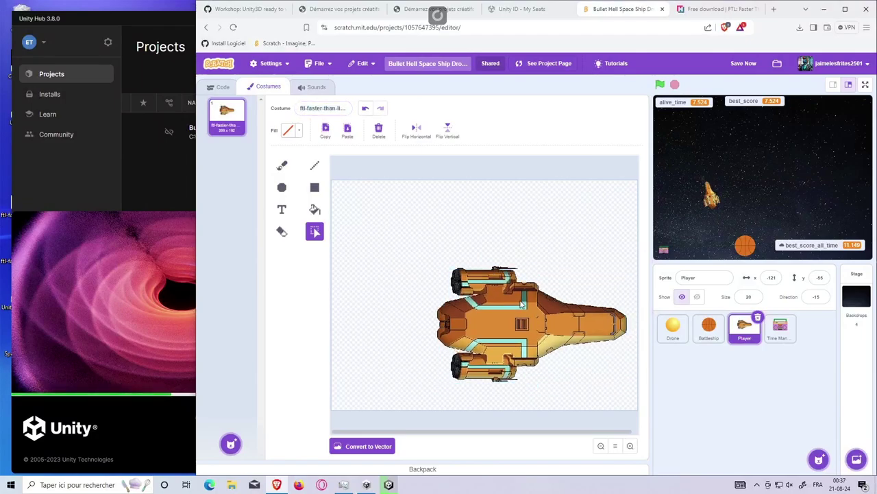
- Rename the ship costume to NoMoving
right_click(226, 113)
left_click(235, 166)
left_click(325, 108)
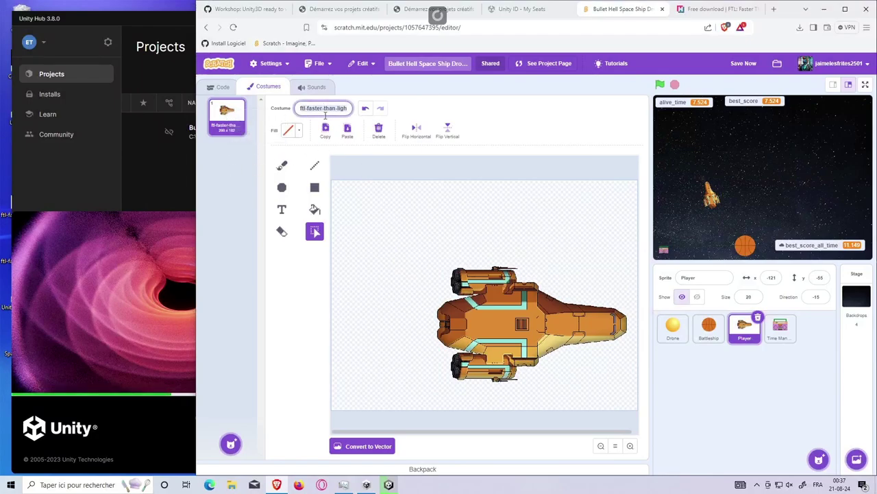
type("NoMoving")
left_click(229, 118)
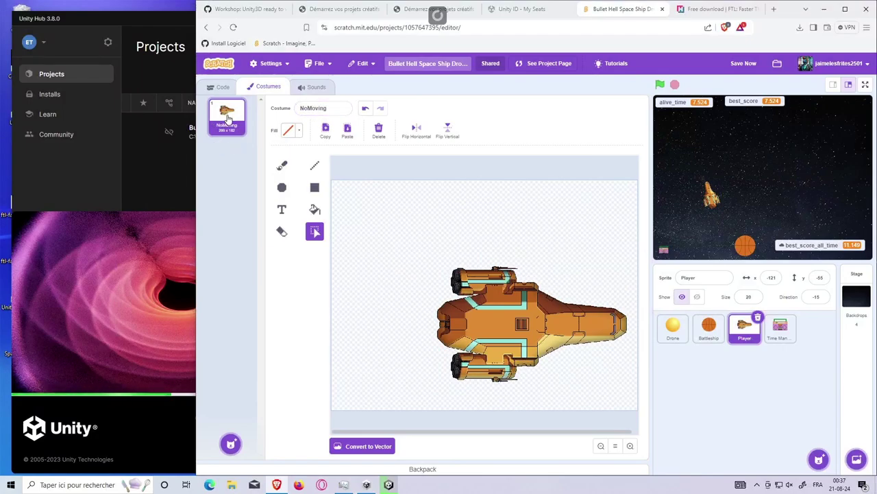
- Duplicate the NoMoving costume and name the copy Moving
right_click(229, 118)
left_click(244, 126)
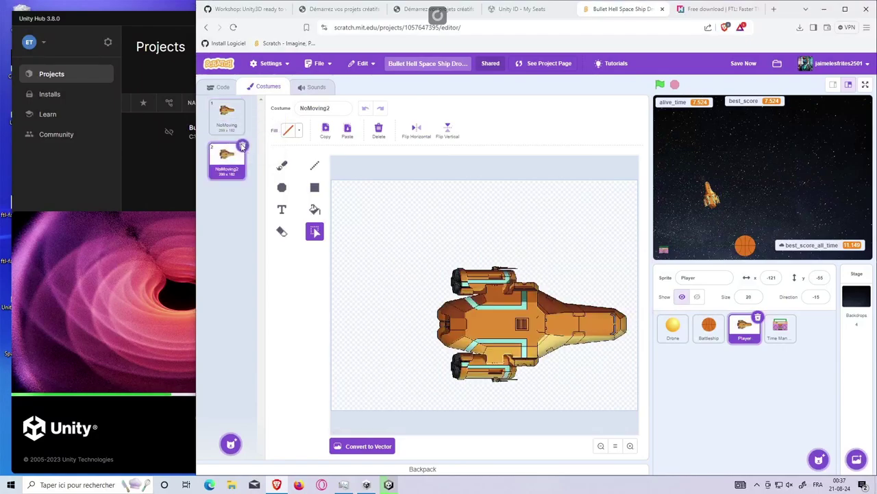
left_click(338, 111)
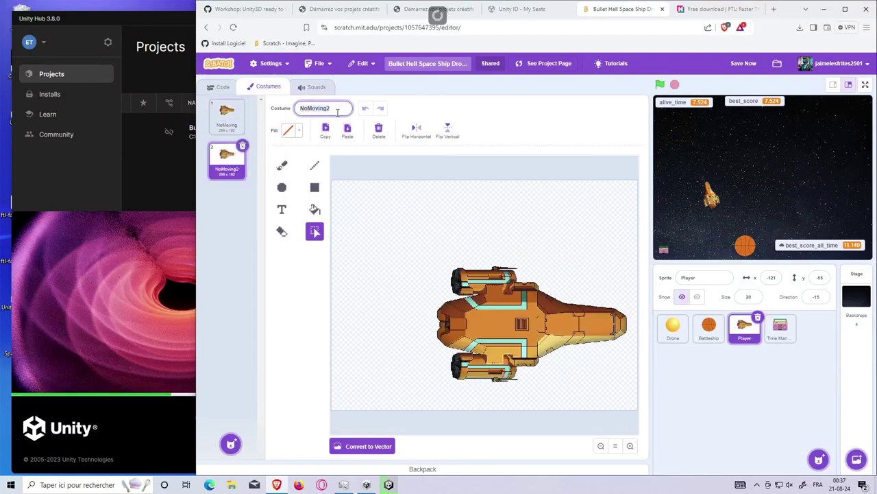
type("Moving")
key("Return")
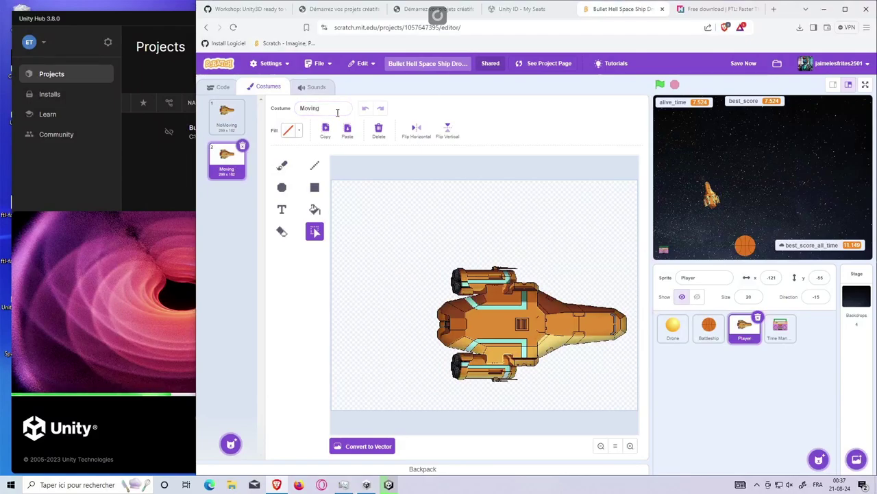
left_click(281, 165)
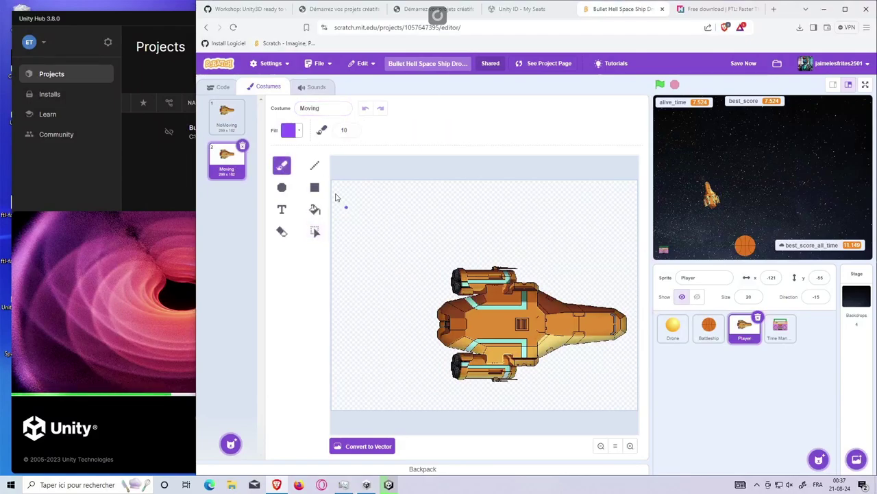
- Draw two yellow width-11 lines trailing left from the upper engine as a thruster flame
left_click(292, 130)
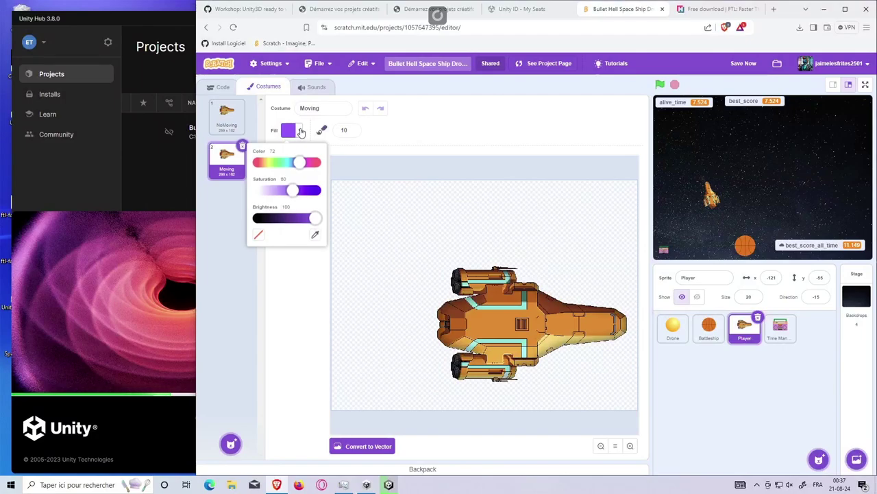
left_click(267, 162)
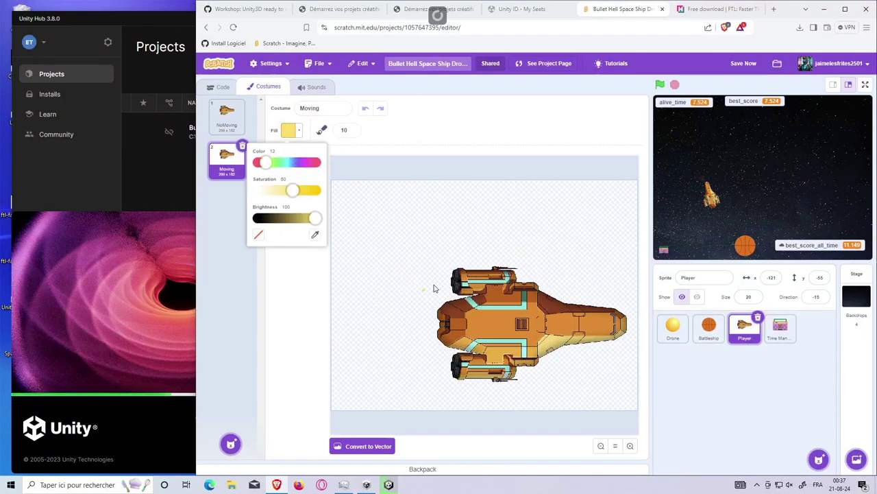
left_click(343, 130)
type("11")
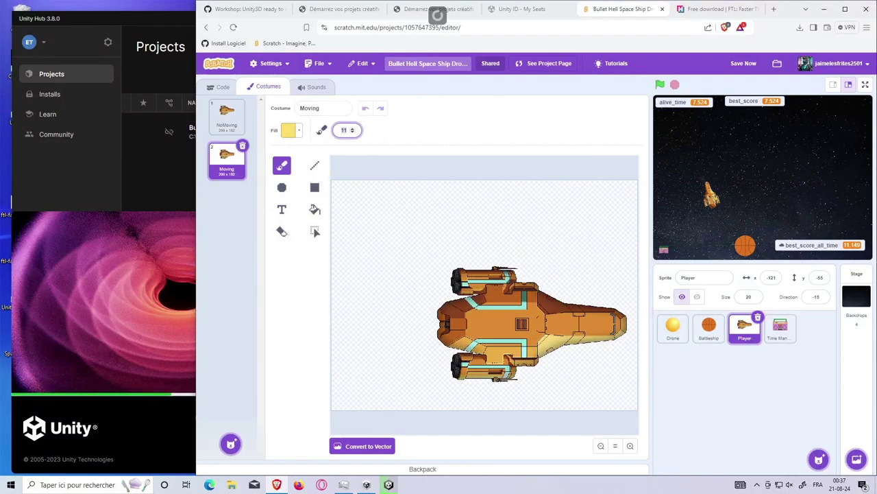
left_click(318, 169)
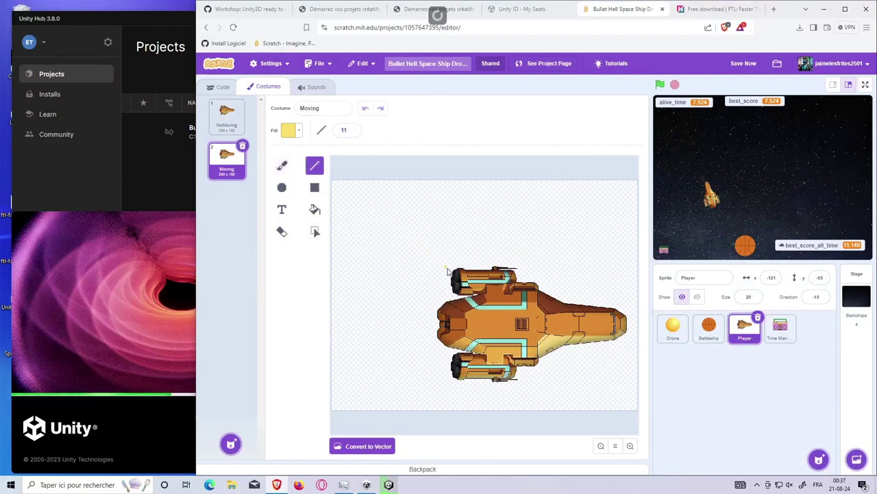
left_click_drag(454, 272, 364, 280)
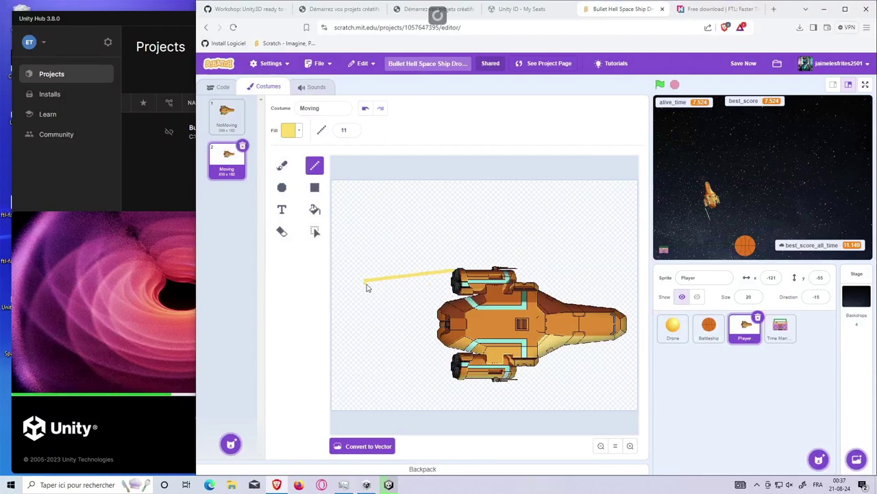
left_click_drag(367, 282, 420, 289)
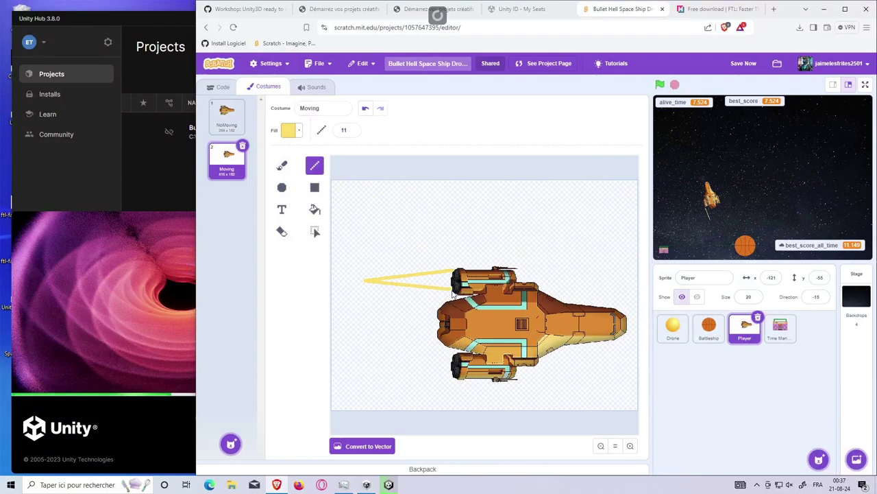
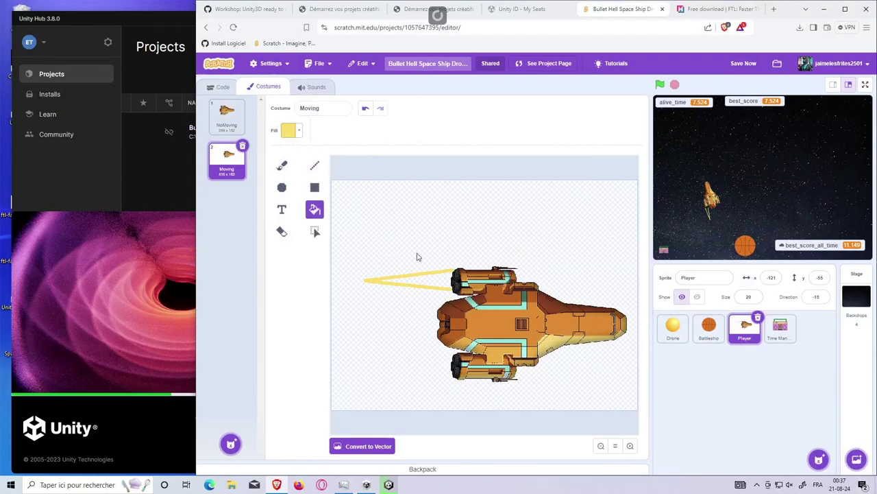
- Choose the Brush tool in the costume editor and set its size to 40
left_click(315, 165)
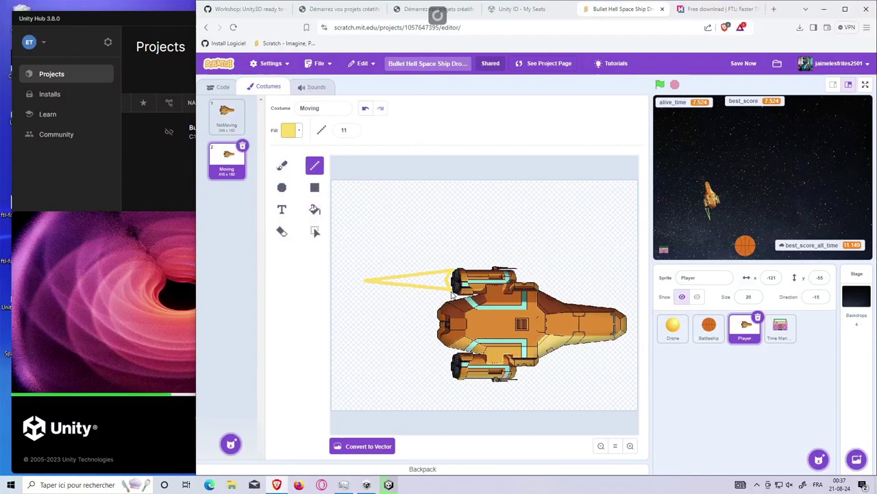
left_click(314, 211)
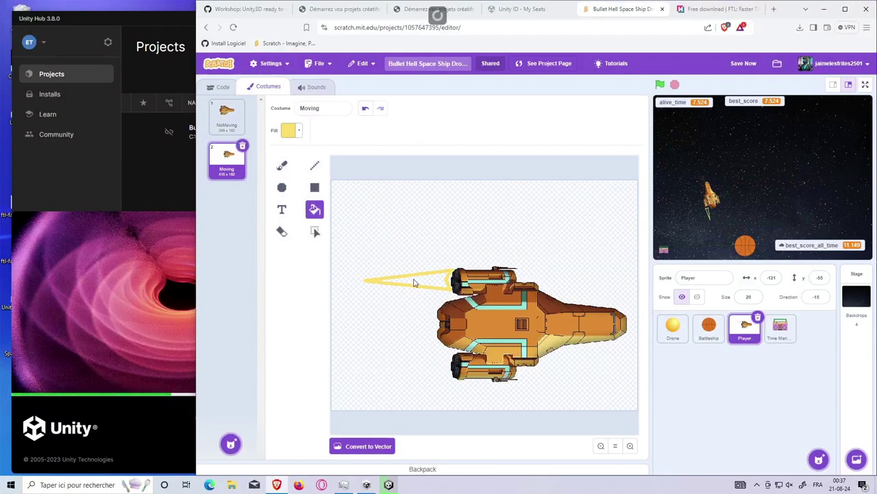
left_click(282, 165)
right_click(428, 281)
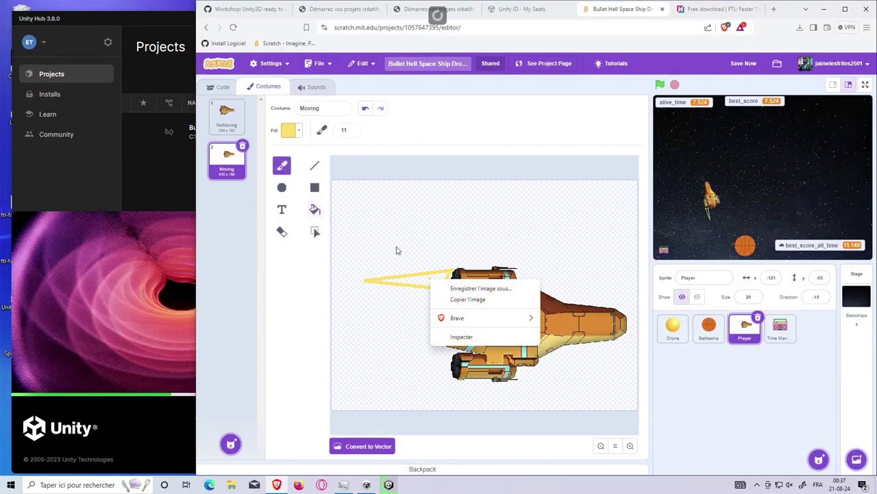
left_click(342, 134)
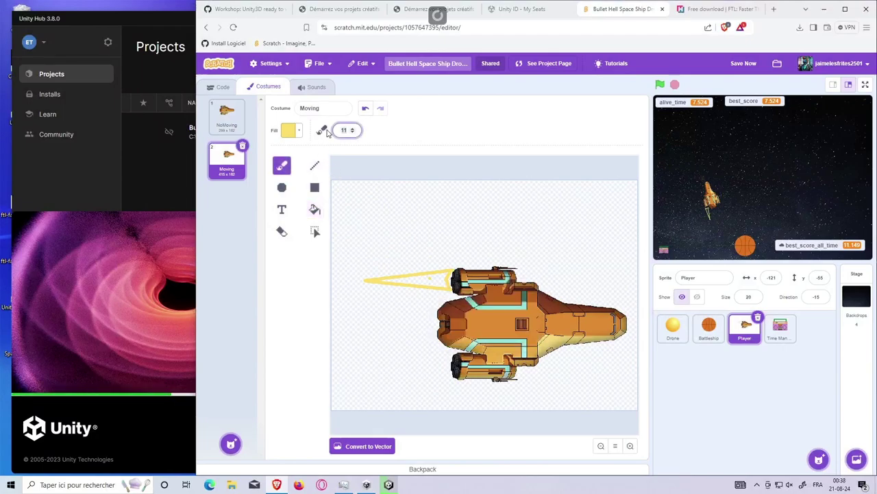
type("40")
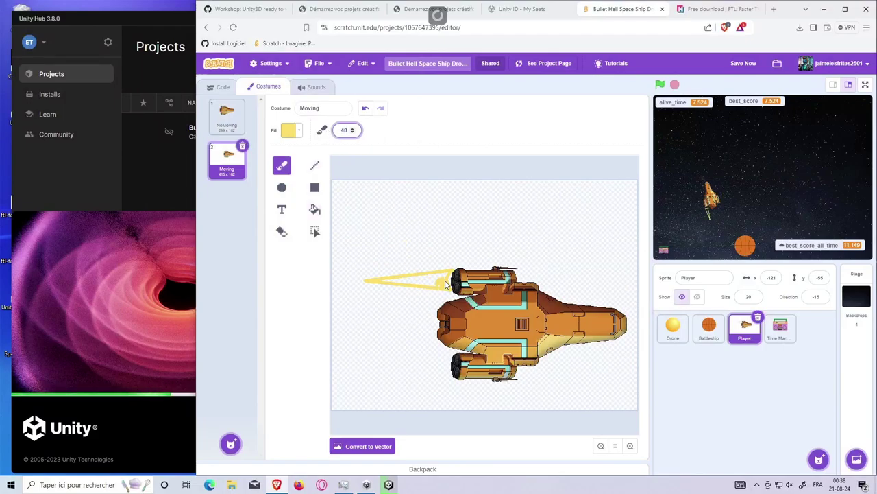
- Paint a broad yellow size-40 flame stroke behind the upper engine
left_click(440, 282)
key("ctrl+z")
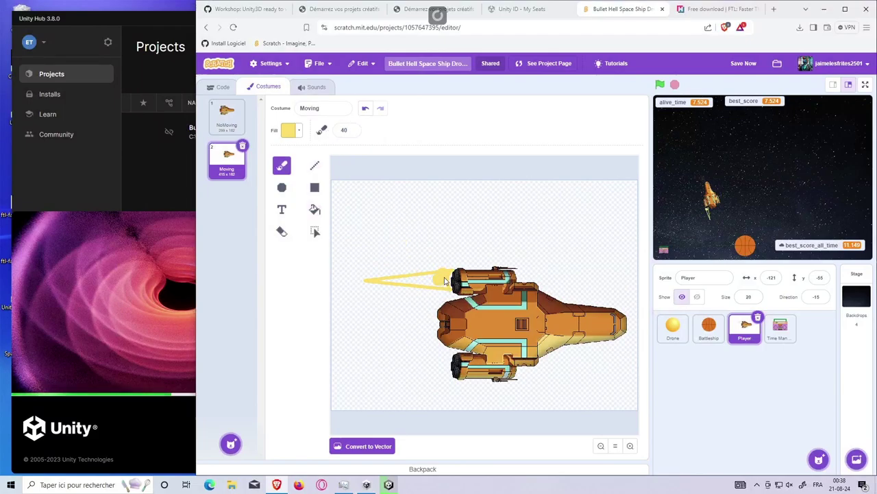
key("ctrl+z")
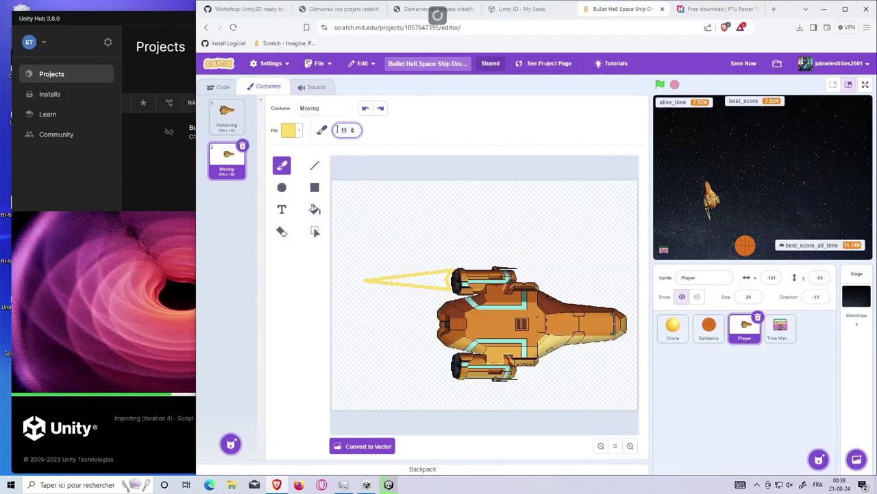
type("40")
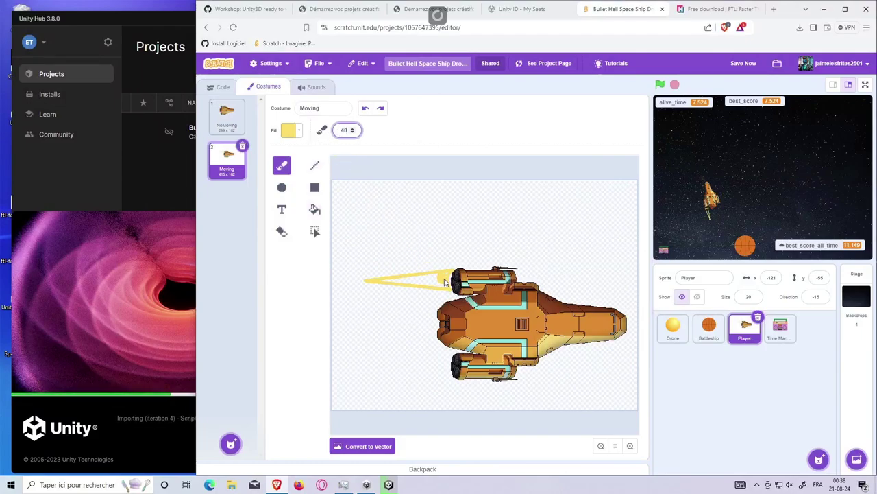
left_click_drag(444, 282, 400, 285)
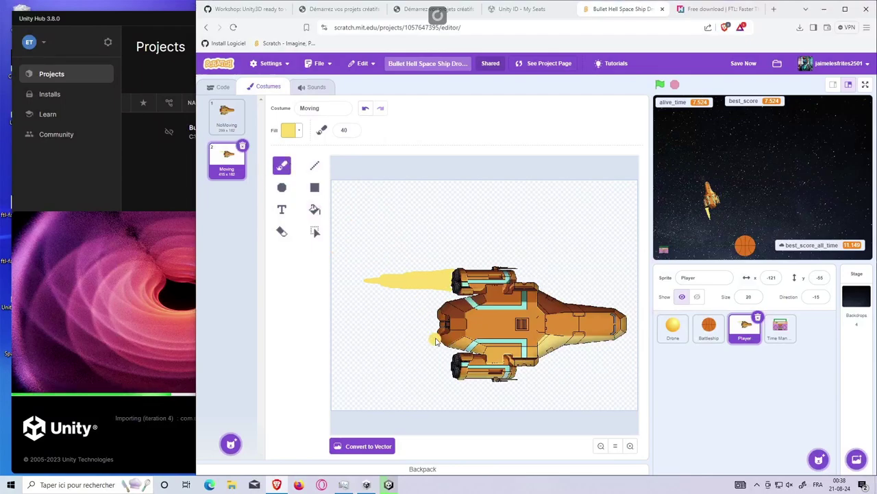
- Try a straight-line flame behind the lower engine, then undo it
left_click(314, 165)
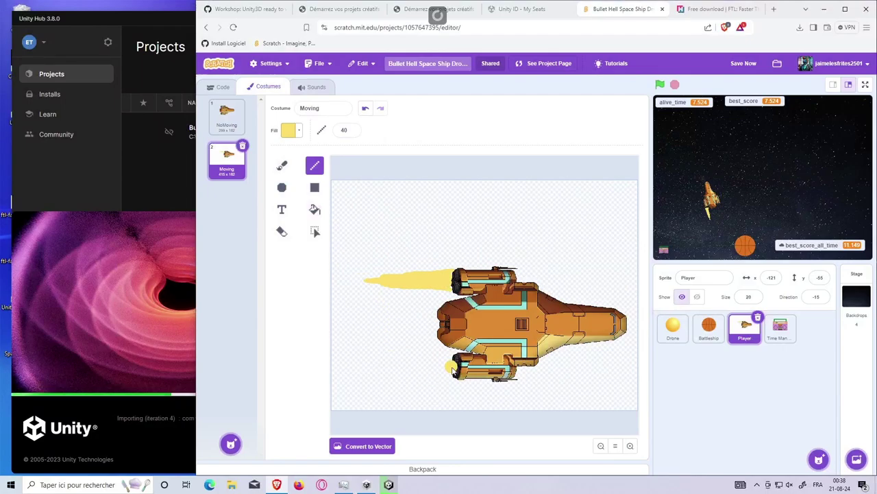
left_click_drag(452, 368, 374, 370)
key("ctrl+z")
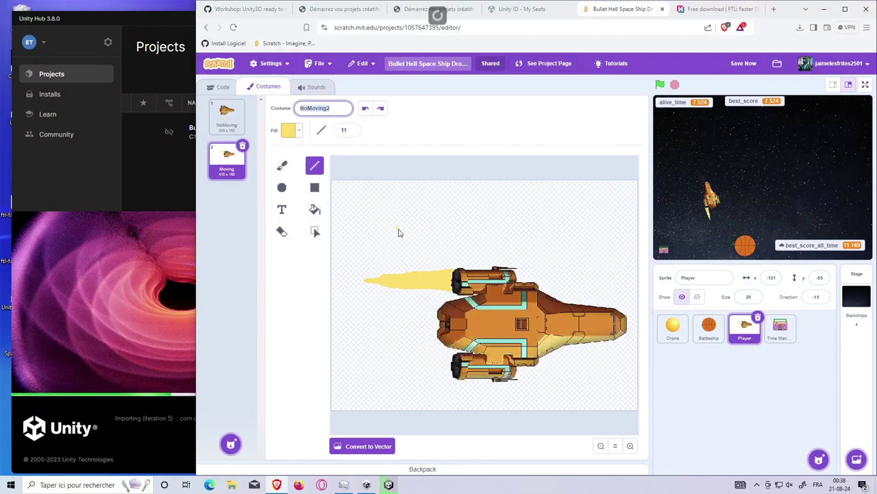
- Swap the flamed costume for a NoMoving duplicate renamed 'Moving', then select the brush width field
left_click(242, 146)
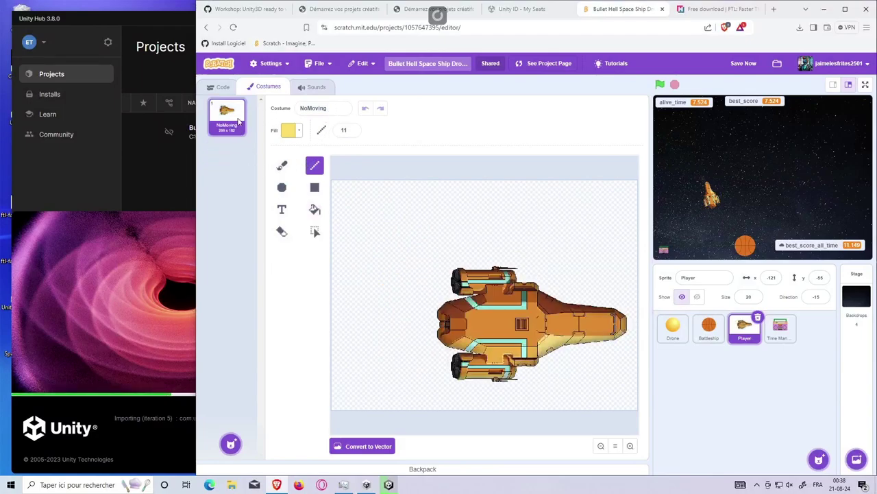
right_click(232, 120)
left_click(246, 125)
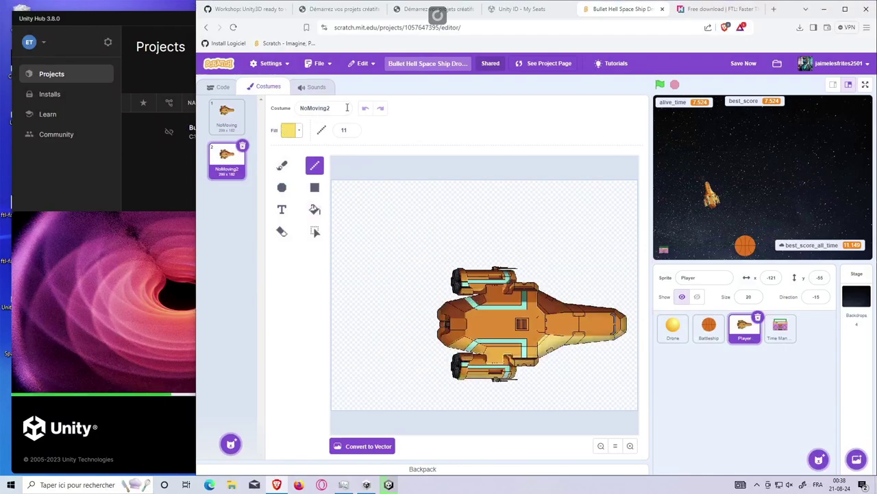
type("Moving")
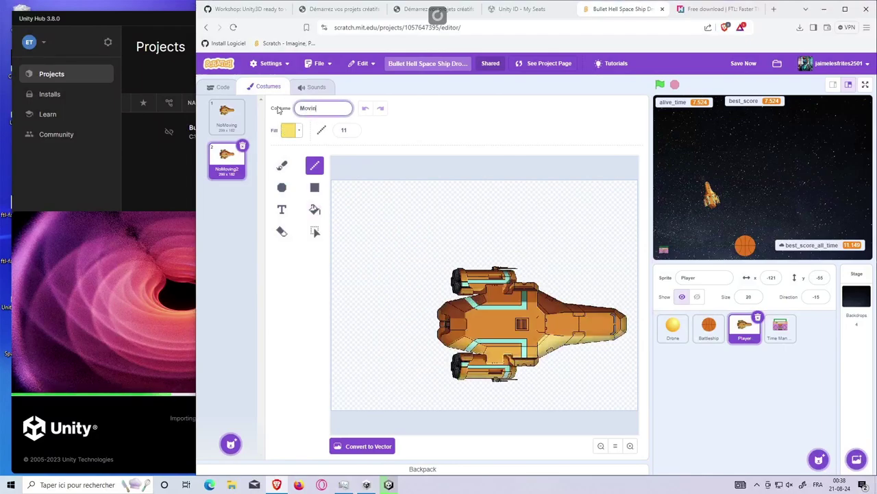
key("Return")
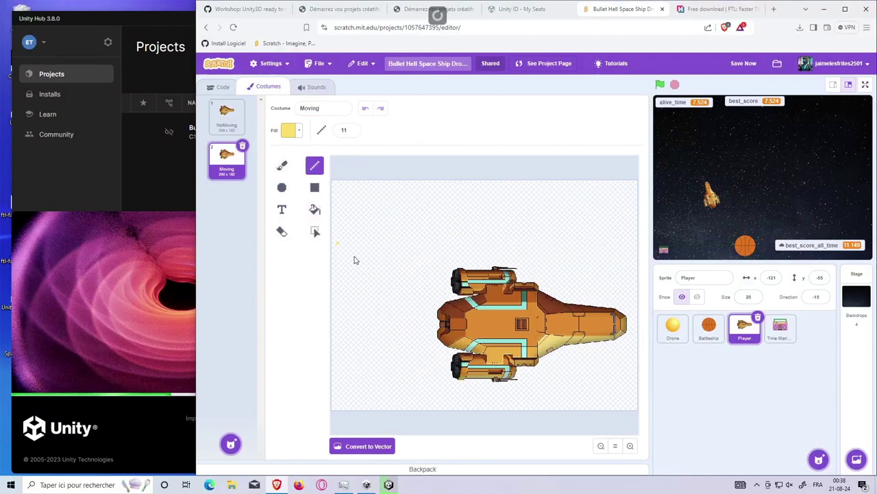
double_click(346, 130)
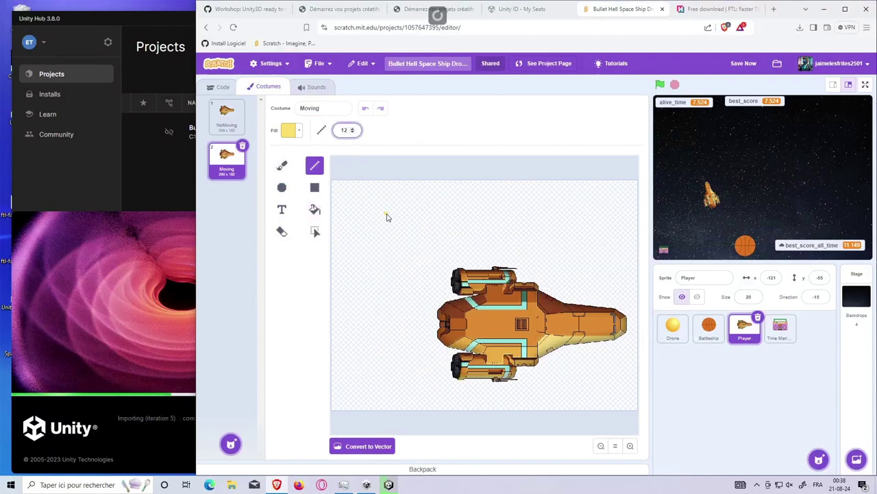
- With a size-40 brush, paint pale yellow flames behind the upper and lower engines
type("40")
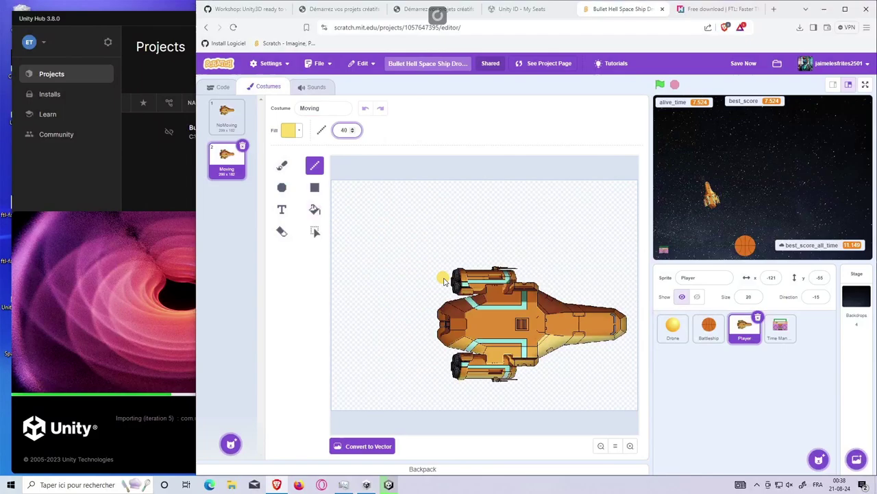
mouse_move(448, 274)
left_mouse_down()
mouse_move(385, 282)
mouse_move(442, 291)
left_mouse_up()
left_click(442, 355)
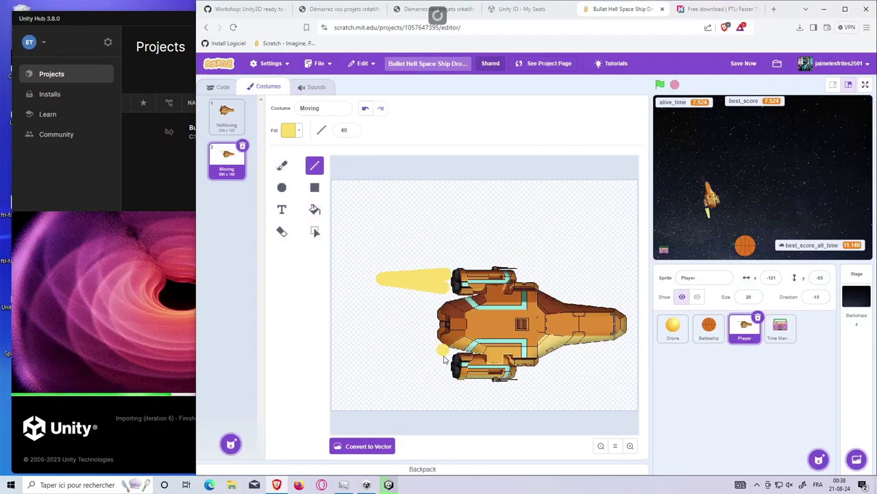
mouse_move(444, 361)
left_mouse_down()
mouse_move(383, 366)
mouse_move(444, 380)
left_mouse_up()
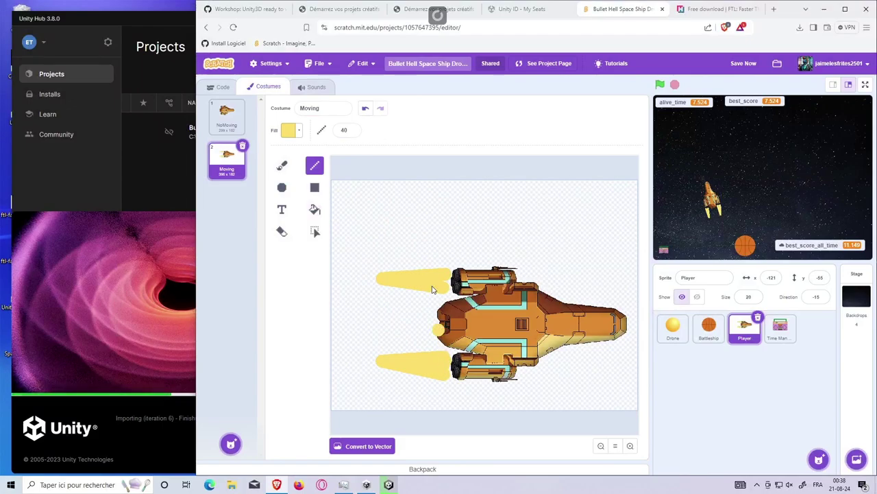
- Raise fill saturation to 100 and paint a brighter yellow core into each flame
left_click(288, 132)
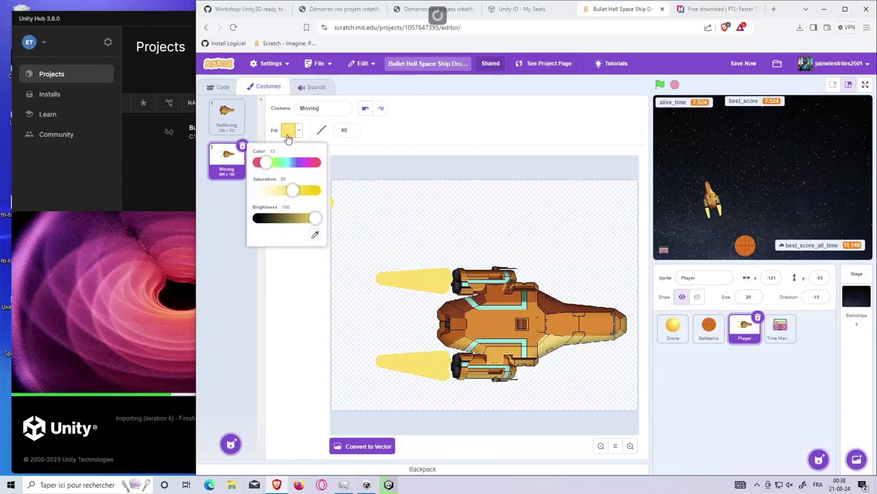
left_click(316, 190)
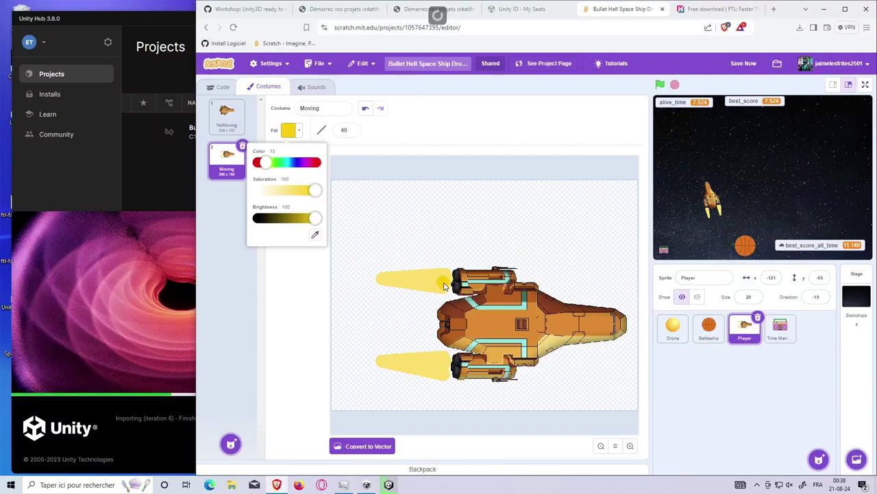
left_click_drag(449, 281, 416, 280)
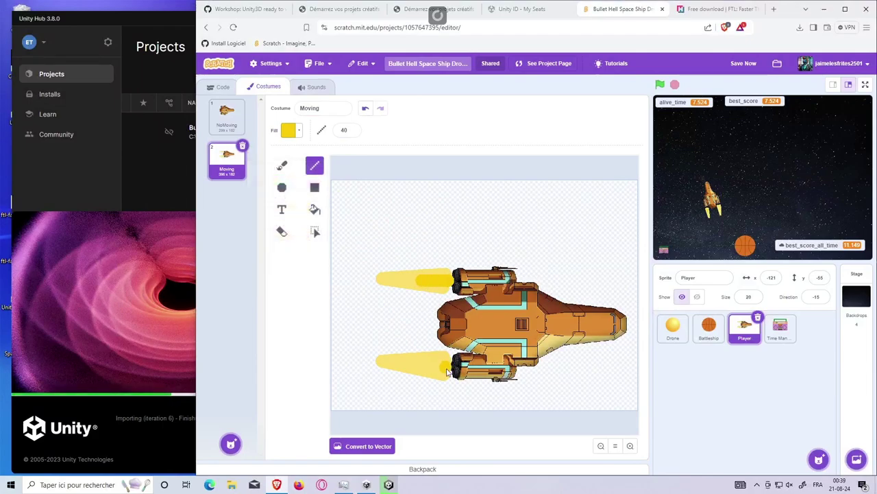
left_click_drag(432, 368, 421, 369)
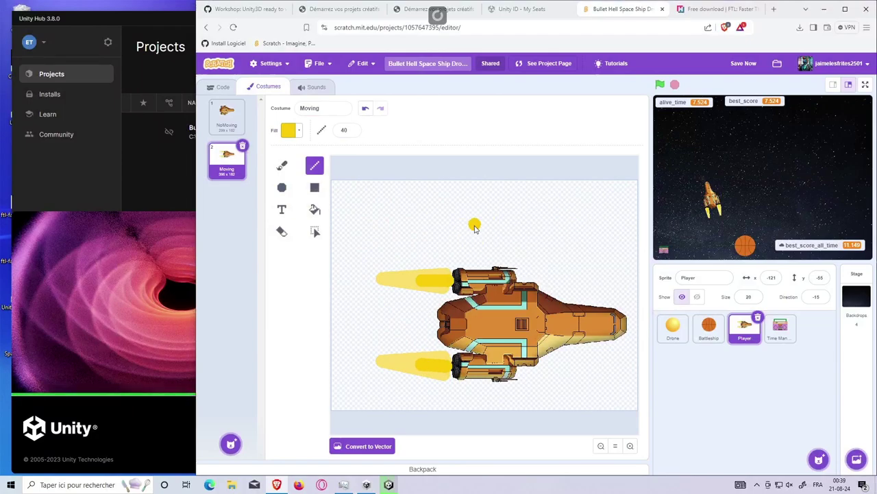
- Flip between the NoMoving and Moving costumes to compare them, then return to the scripts
left_click(223, 116)
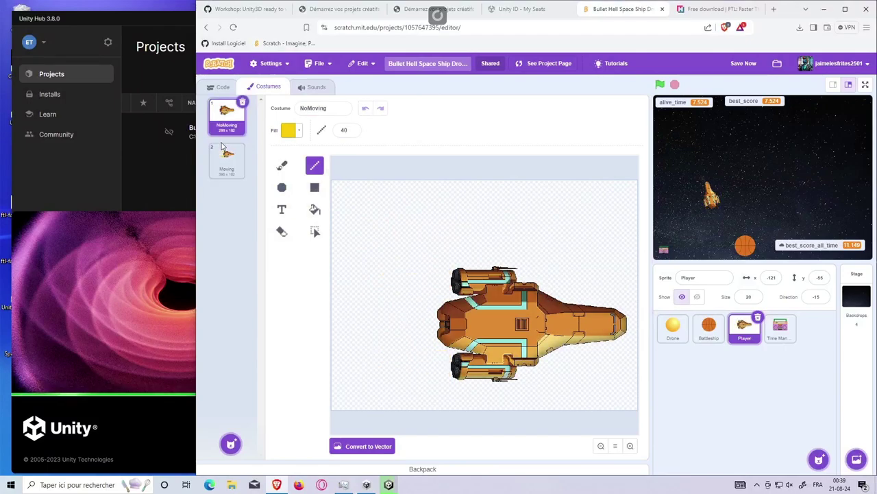
left_click(226, 158)
left_click(225, 118)
left_click(226, 157)
left_click(233, 130)
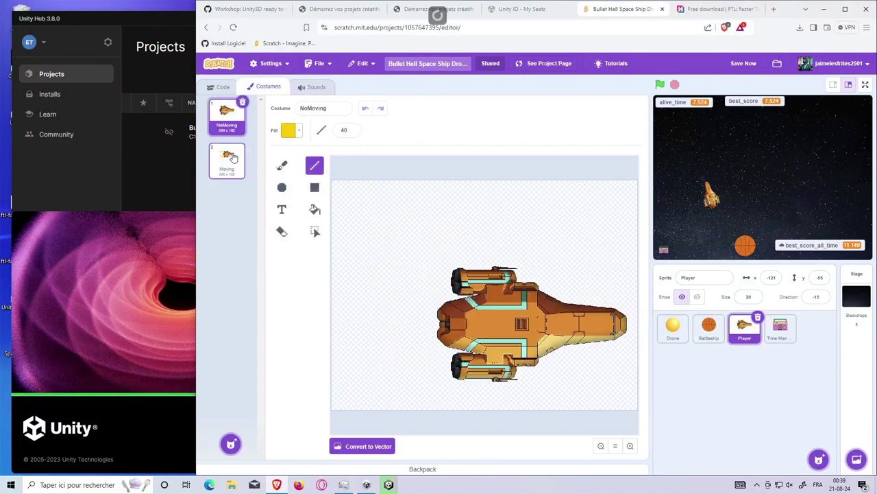
left_click(226, 158)
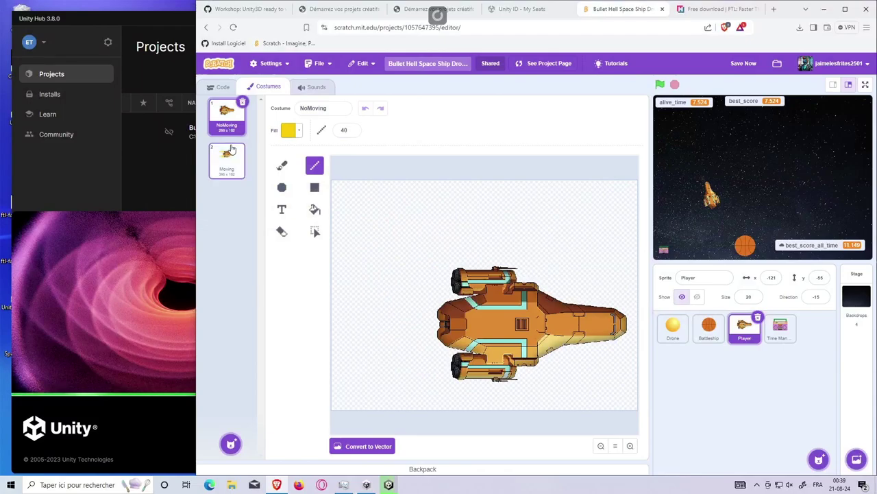
left_click(219, 86)
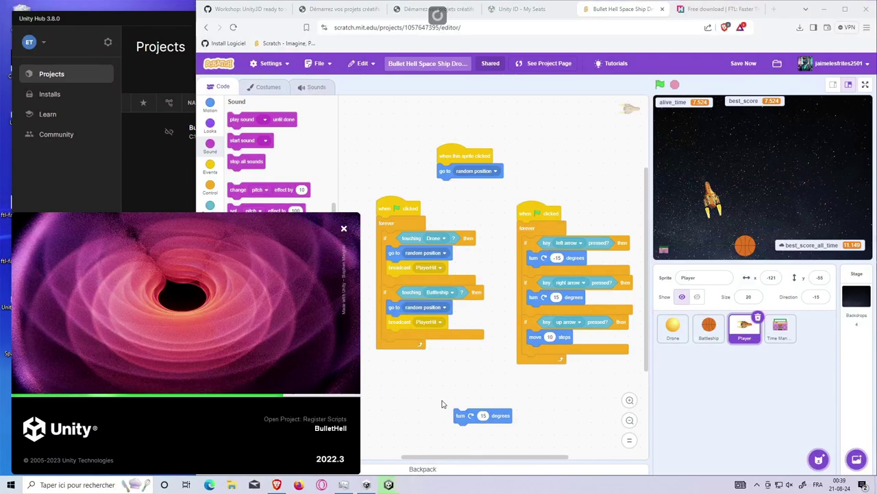
- Add 'switch costume to NoMoving' at the top of the Player's forever loop
left_click(553, 403)
left_click_drag(553, 403, 542, 351)
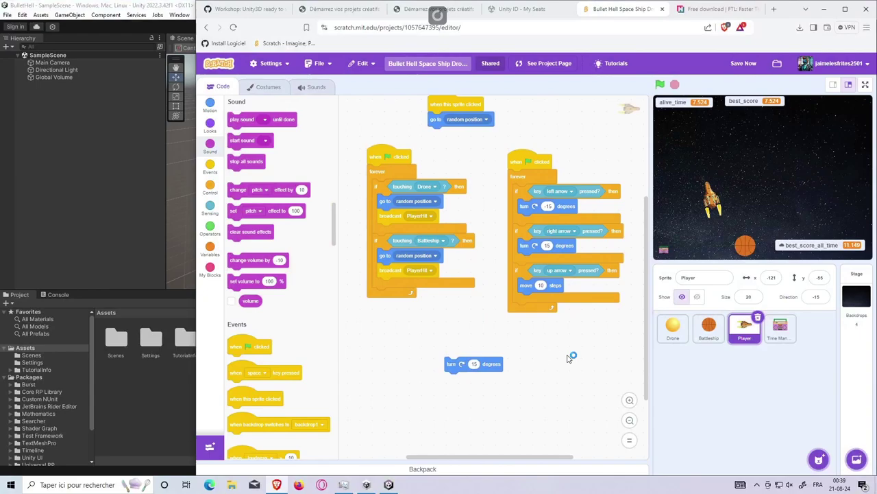
left_click_drag(536, 355, 506, 353)
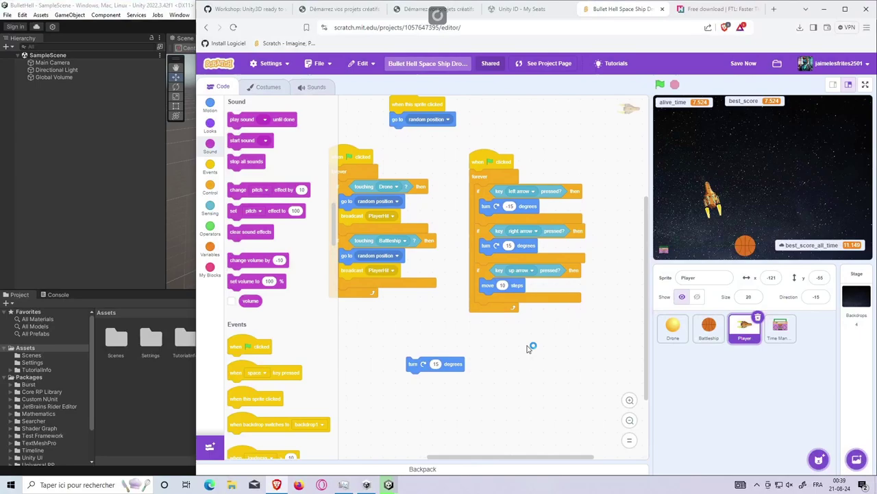
scroll(528, 350, "right", 2)
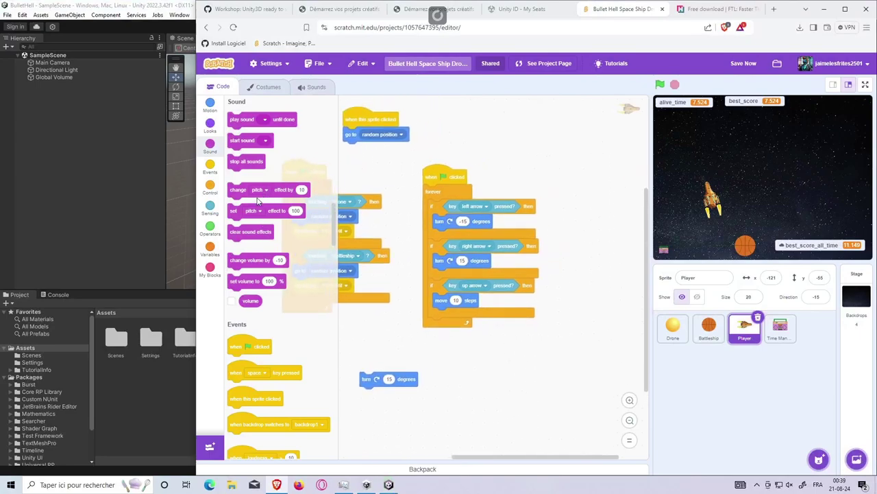
scroll(247, 229, "up", 1)
scroll(250, 229, "up", 1)
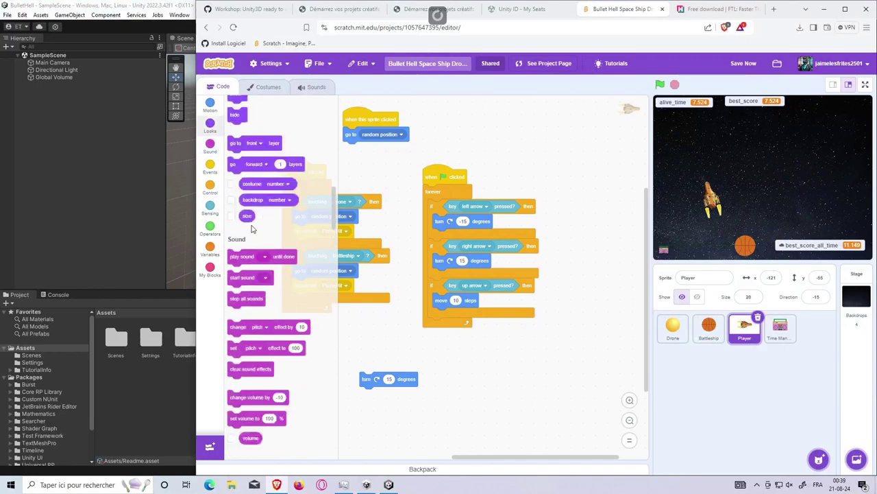
scroll(252, 228, "up", 1)
scroll(251, 229, "up", 1)
scroll(249, 225, "up", 1)
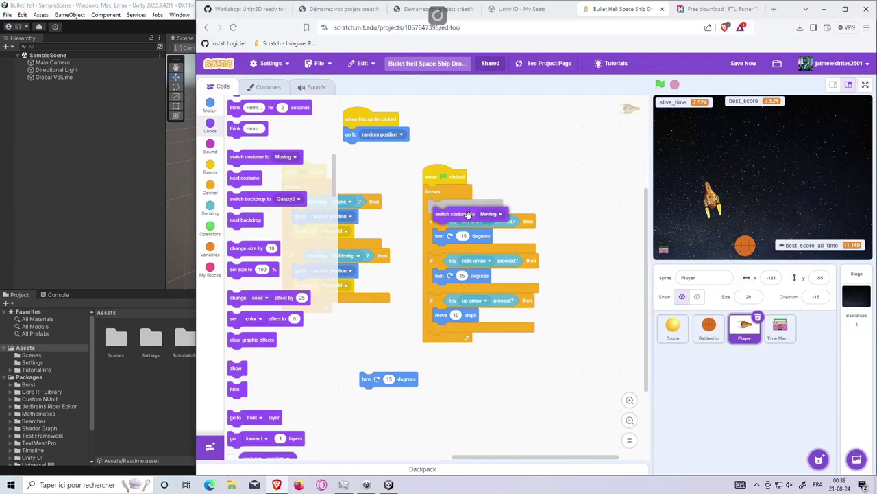
left_click_drag(327, 177, 466, 208)
left_click(490, 209)
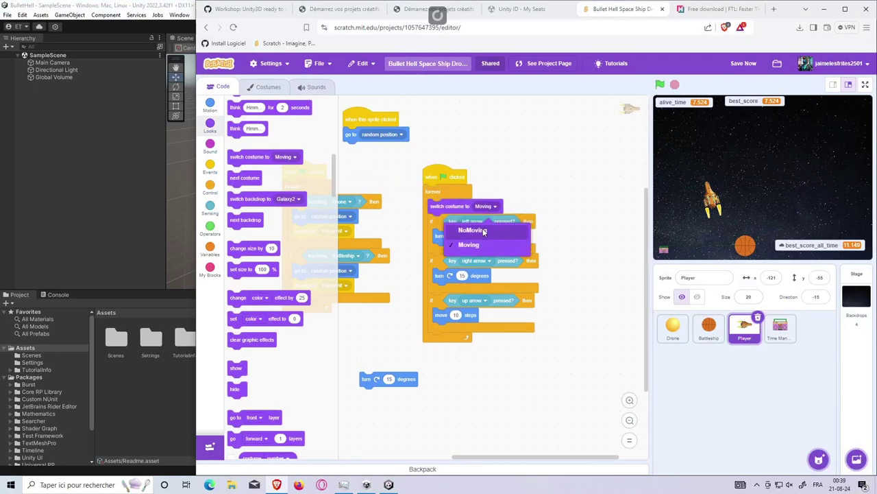
left_click(484, 232)
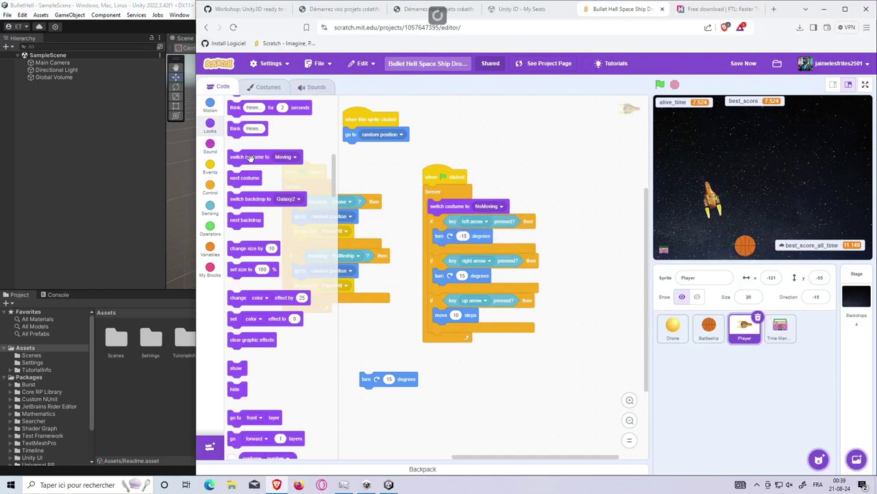
- Add 'switch costume to Moving' inside the left, right and up arrow-key checks
left_click_drag(250, 157, 455, 236)
left_click(499, 236)
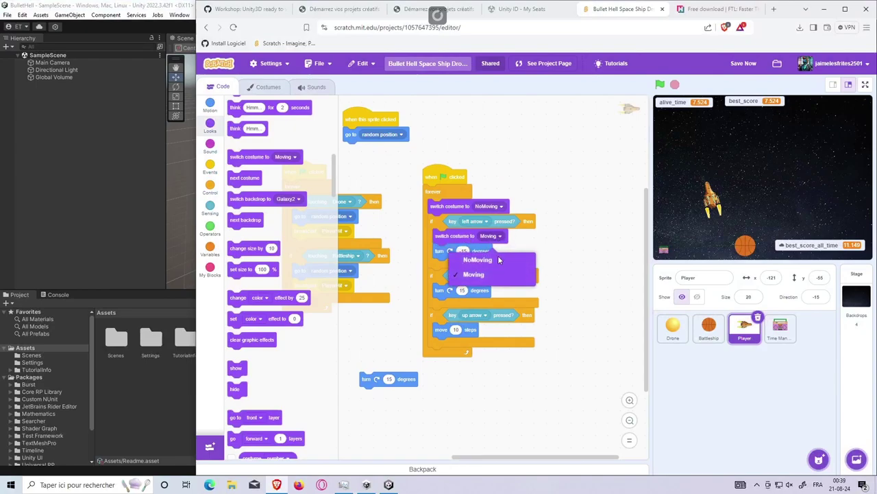
left_click(491, 275)
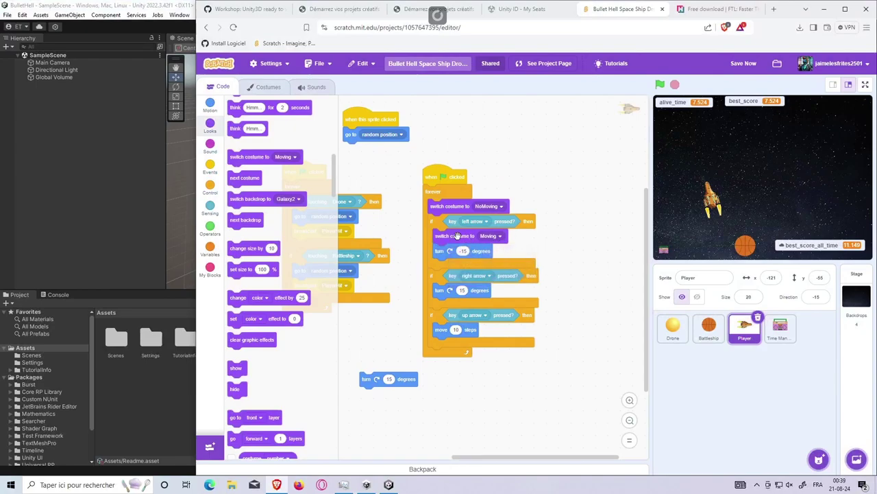
mouse_move(457, 235)
left_mouse_down()
mouse_move(586, 261)
mouse_move(447, 240)
left_mouse_up()
mouse_move(573, 261)
left_mouse_down("alt")
mouse_move(581, 285)
mouse_move(446, 235)
left_mouse_up("alt")
left_click_drag(579, 260, 446, 285)
left_click_drag(604, 319, 452, 344)
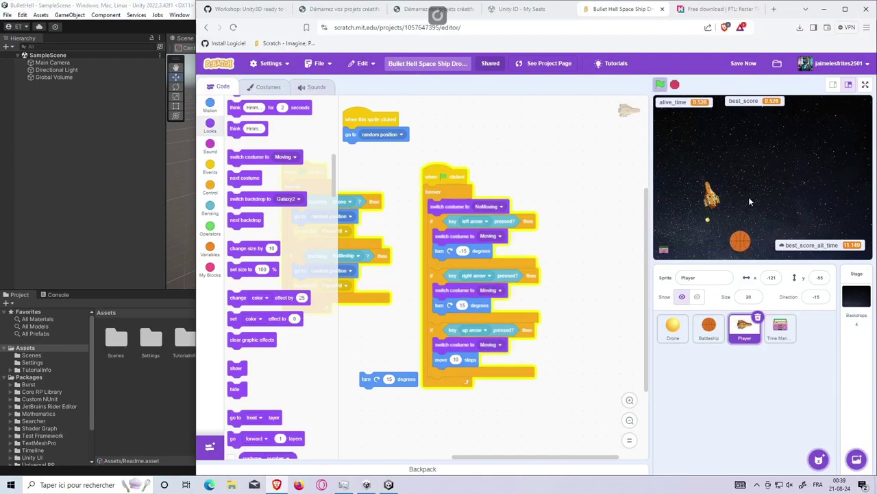
- Fly the Player ship around the stage with the arrow keys, then switch to the Unity editor
key("Up")
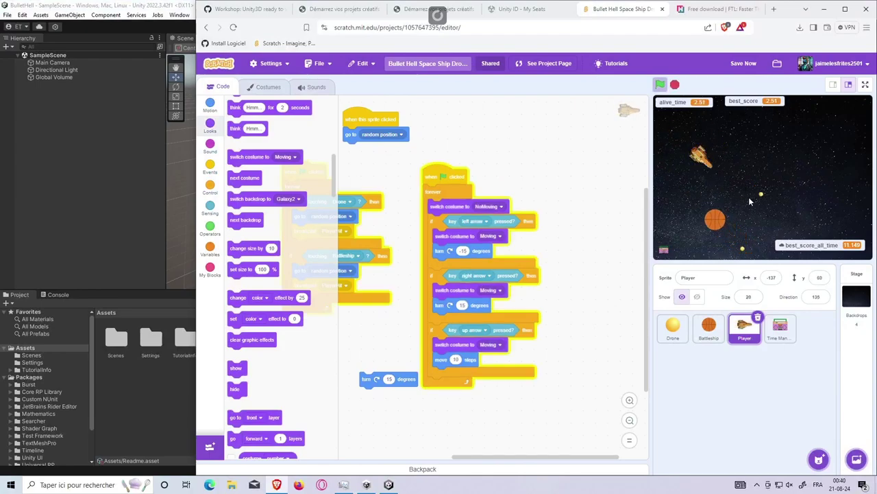
key("Right")
key("Left")
key("Left")
key("Left")
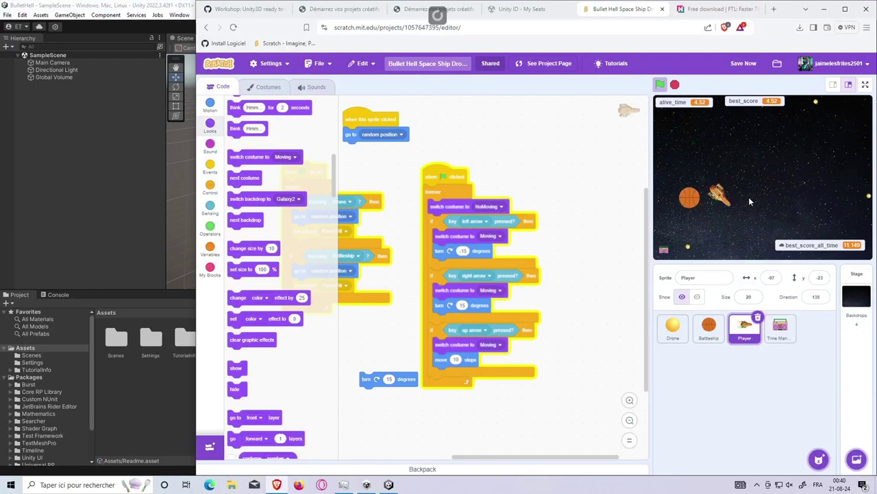
key("Up")
key("Up")
key("Up")
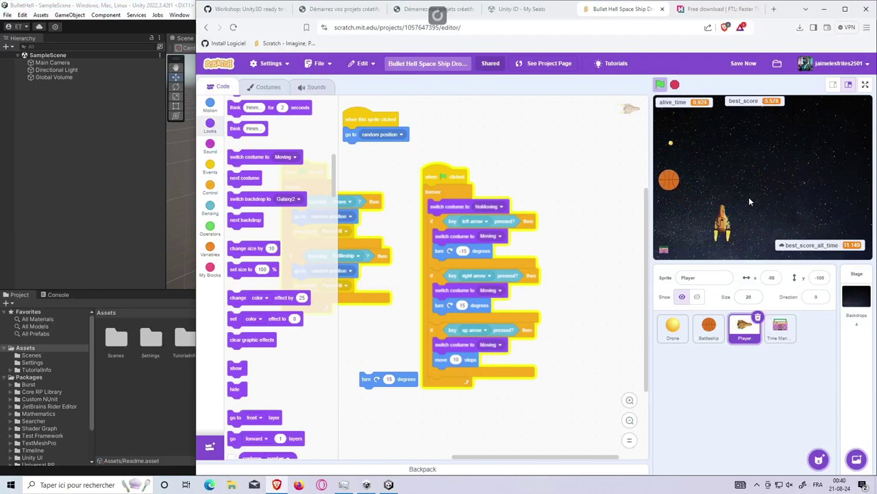
key("Left")
key("Left")
key("Left")
key("Up")
key("Up")
key("Up")
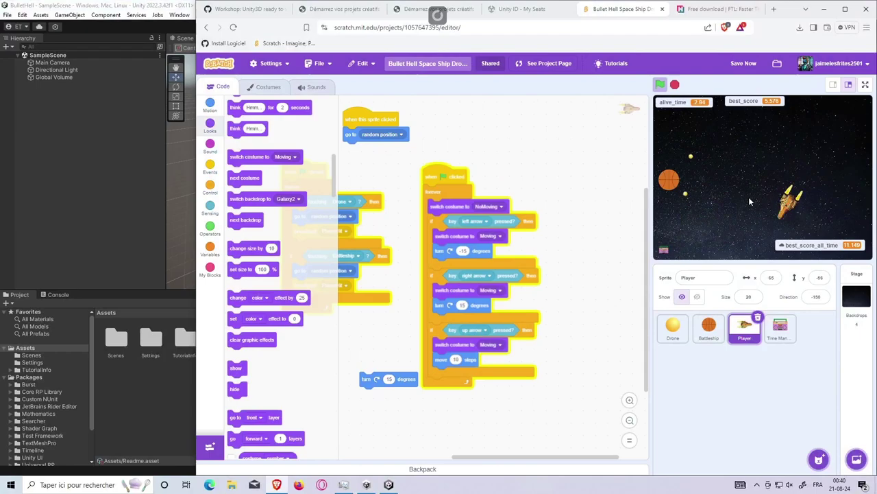
key("Right")
key("Right")
key("Up")
key("Up")
key("Up")
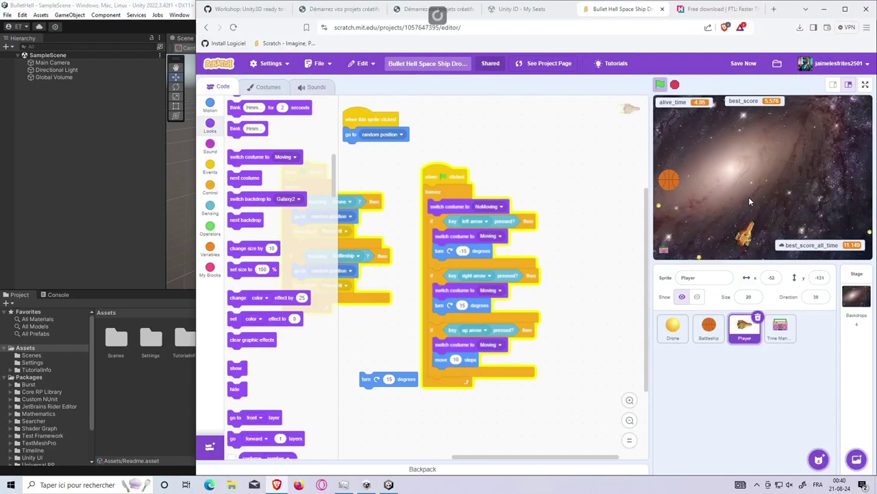
key("Left")
key("Left")
key("Left")
key("Up")
key("Up")
key("Up")
key("Up")
key("Up")
key("Up")
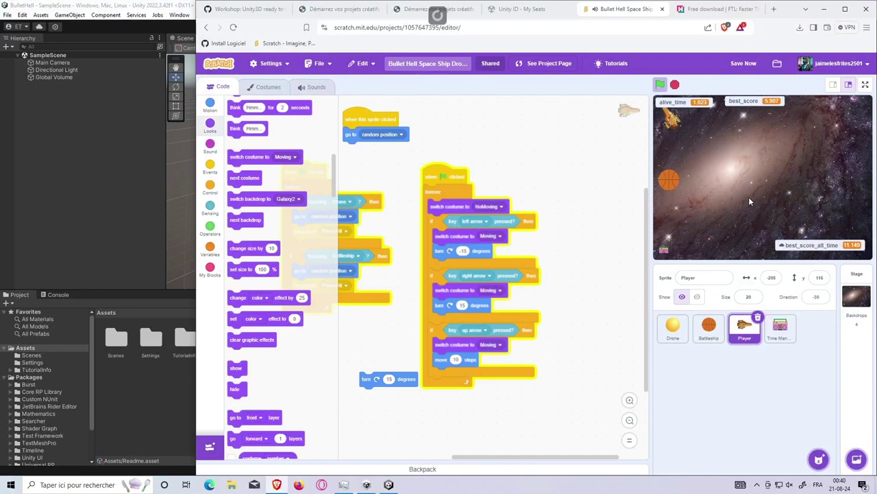
left_click(84, 104)
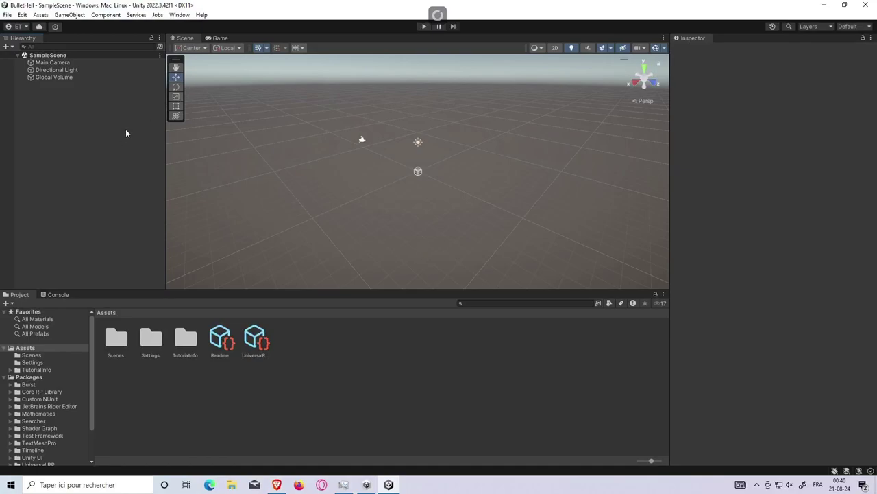
- Inspect Main Camera, Directional Light and Global Volume, then add a 3D Cube to the Hierarchy
left_click(68, 63)
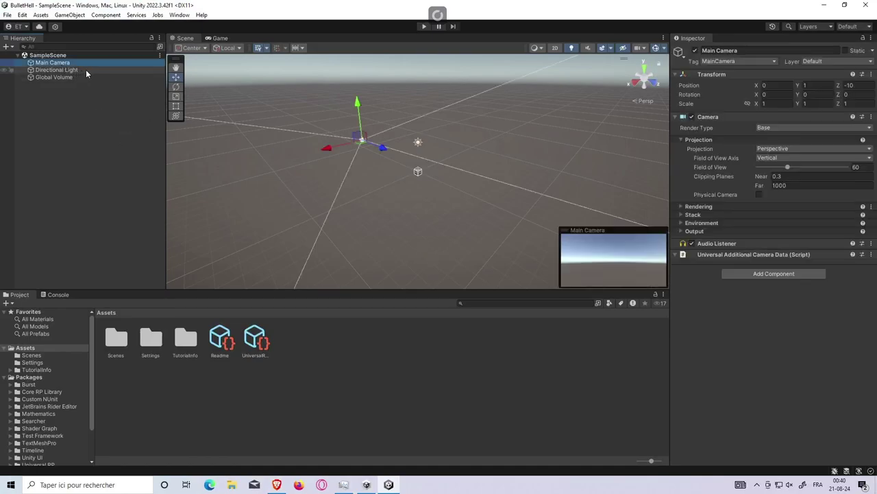
left_click(72, 70)
left_click(56, 76)
left_click(39, 112)
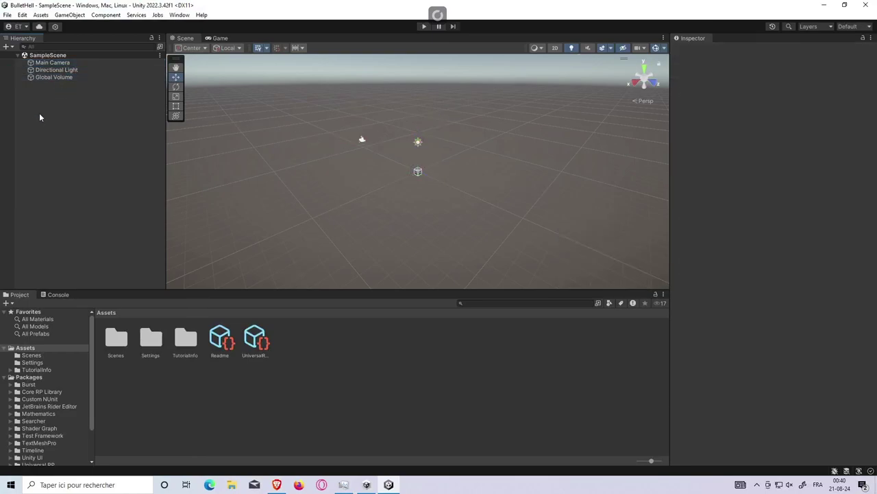
right_click(39, 118)
mouse_move(117, 259)
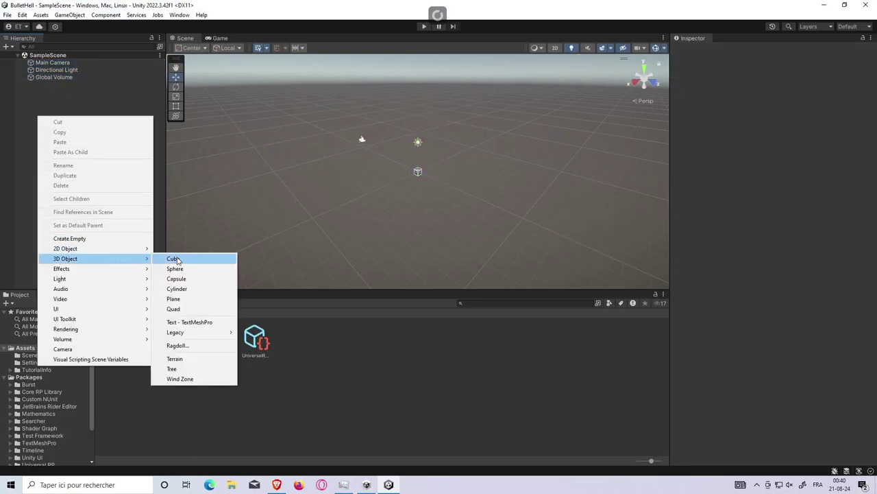
left_click(176, 260)
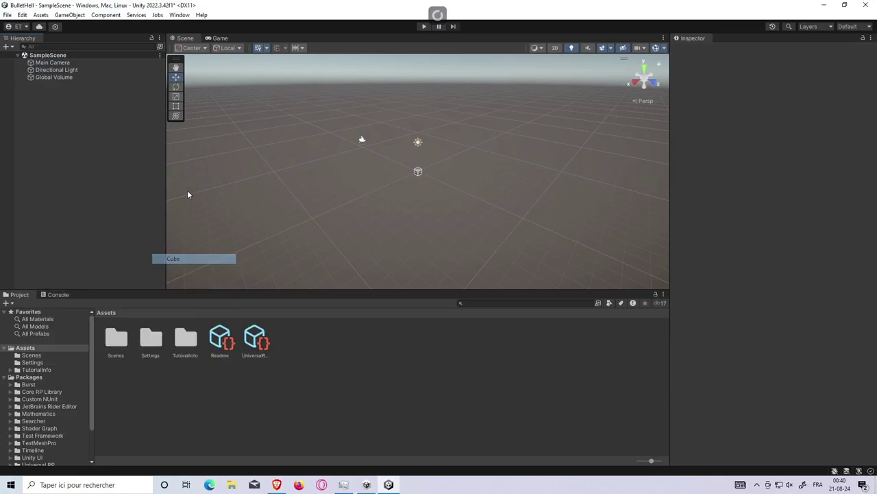
- Select and frame the cube, then raise it to Y 0.5
left_click(122, 161)
double_click(60, 84)
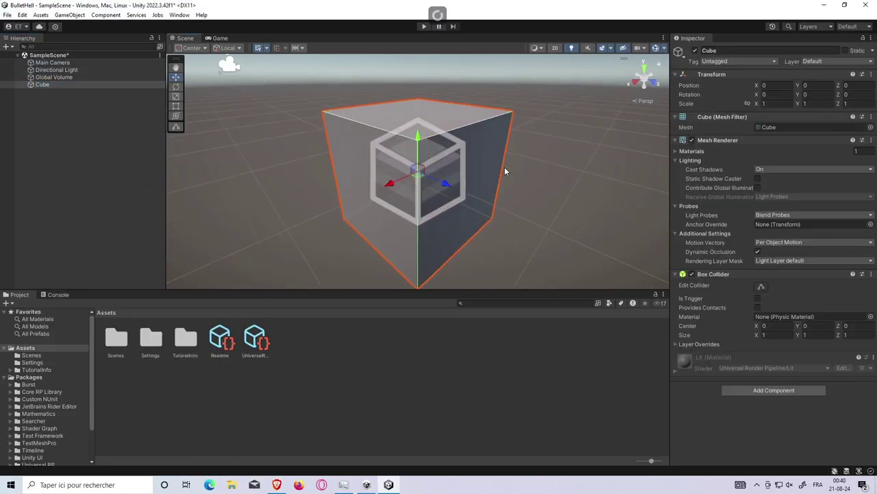
mouse_move(418, 148)
left_mouse_down()
mouse_move(431, 85)
mouse_move(517, 185)
left_mouse_up()
scroll(507, 186, "down", 5)
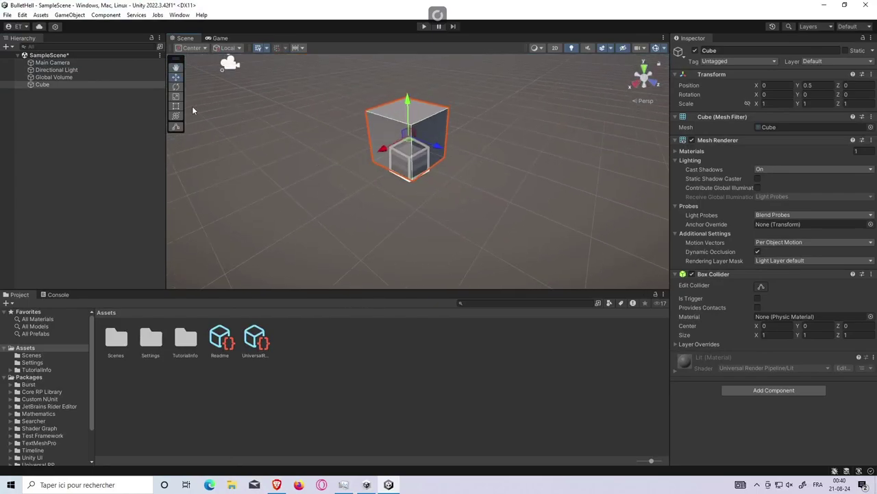
- Turn the cube to about -70° Y, scale it evenly to 1.4419, and tilt it about -20° Z
left_click(176, 86)
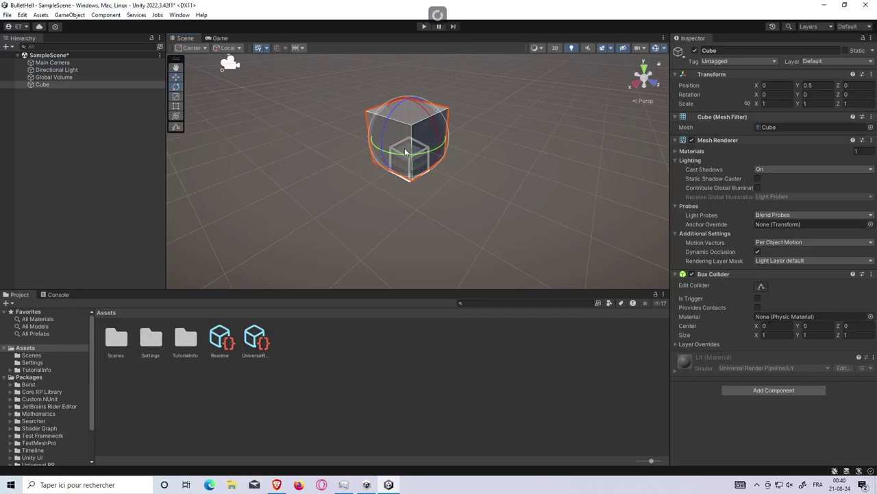
left_click_drag(404, 147, 493, 157)
left_click(175, 96)
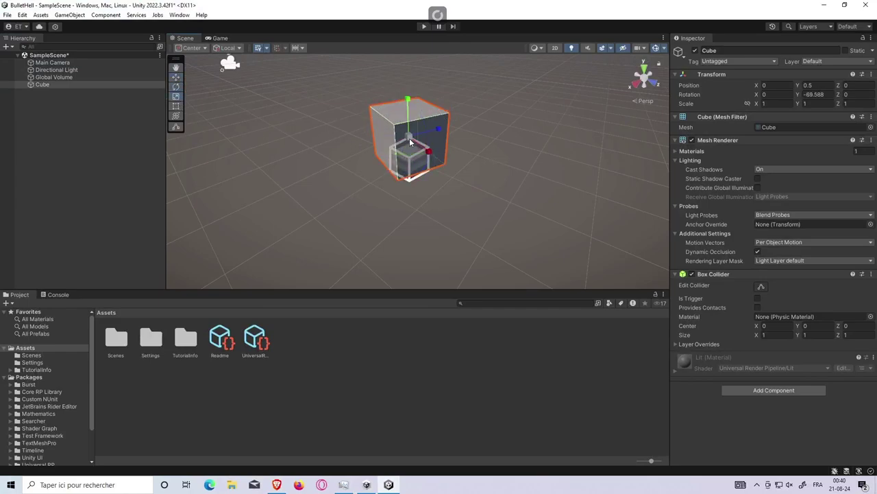
left_click_drag(410, 142, 270, 135)
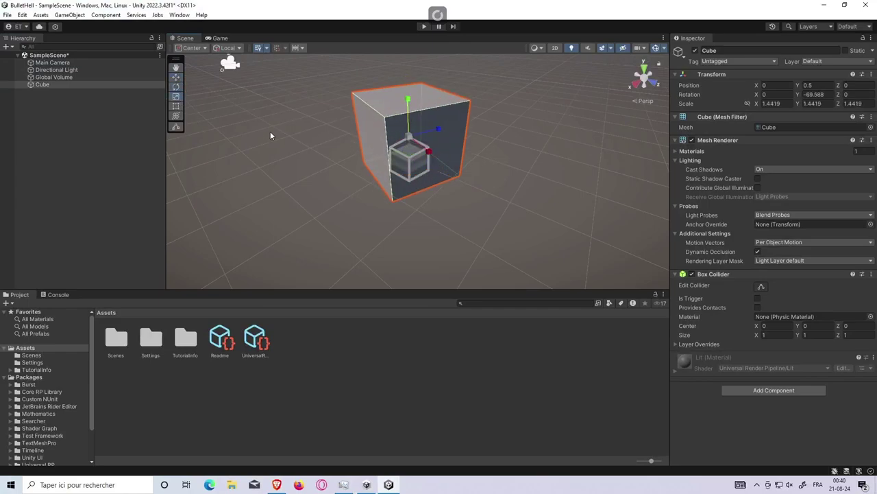
left_click(175, 116)
left_click_drag(432, 117, 419, 173)
- Try stretching the cube with the Rect tool, undo it, then deselect the cube
left_click(176, 105)
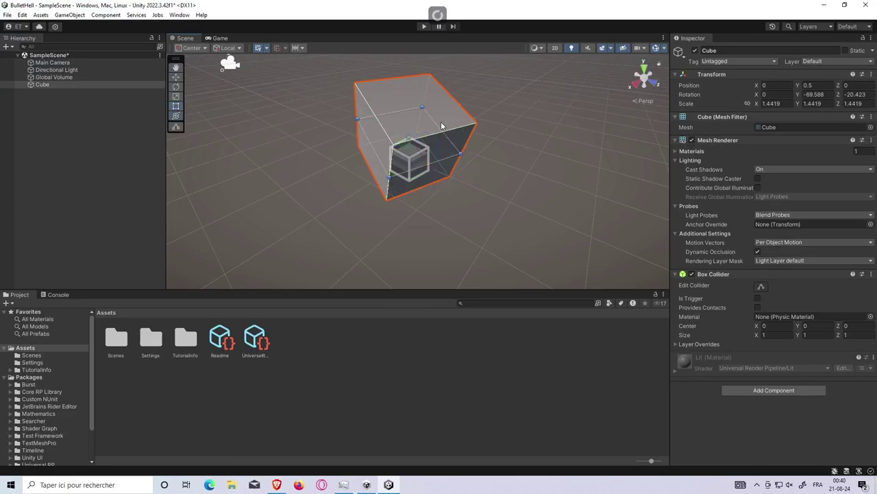
left_click_drag(442, 126, 371, 144)
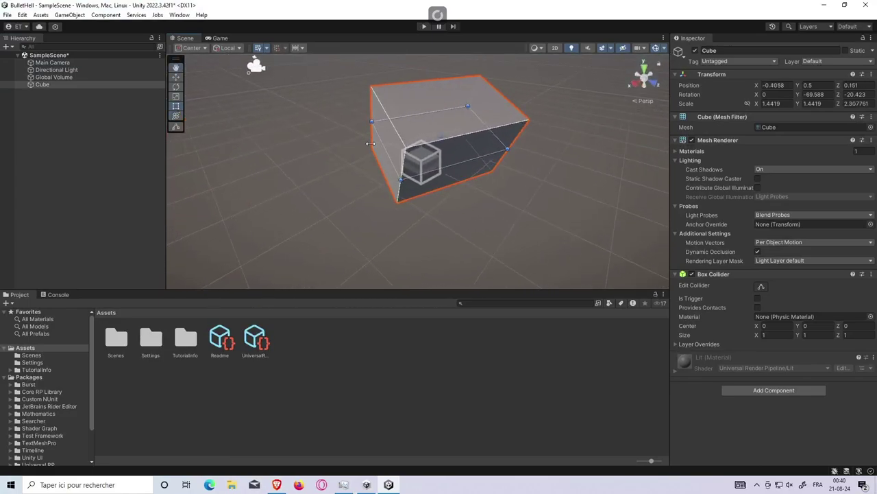
key("ctrl+z")
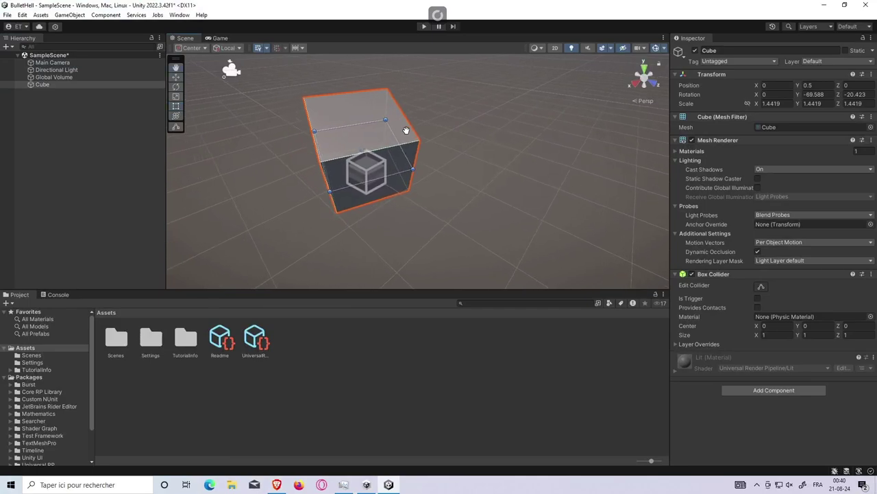
left_click_drag(406, 130, 325, 121, "alt")
left_click(258, 126)
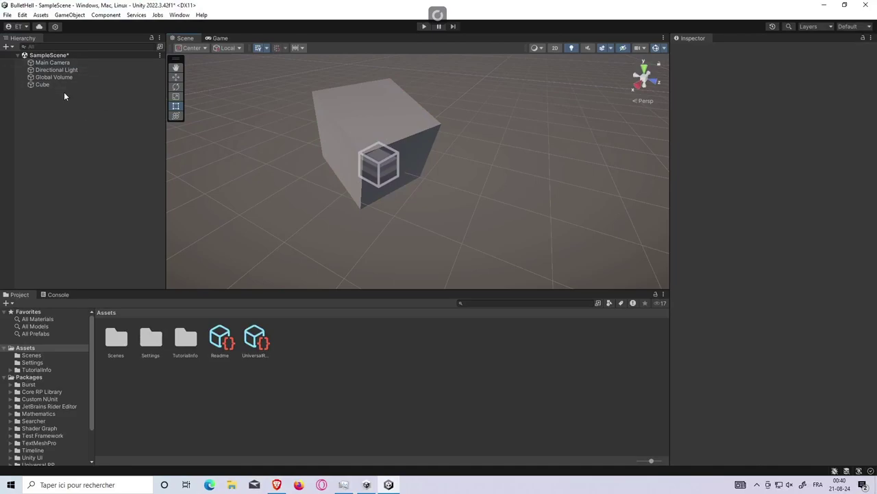
- Start adding a second cube through the Hierarchy's 3D Object menu
right_click(60, 113)
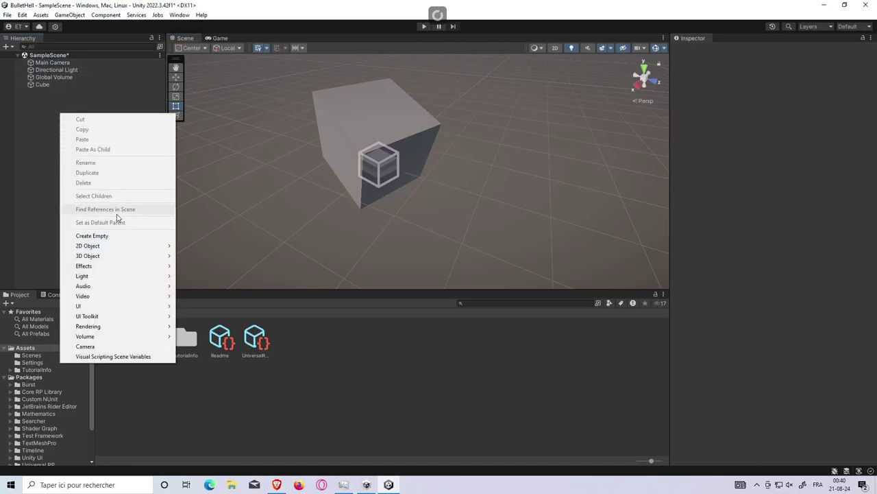
mouse_move(131, 246)
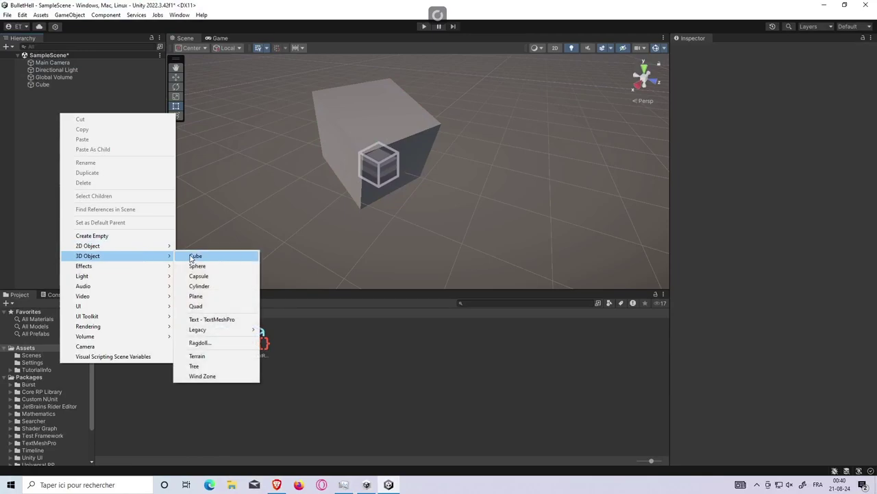
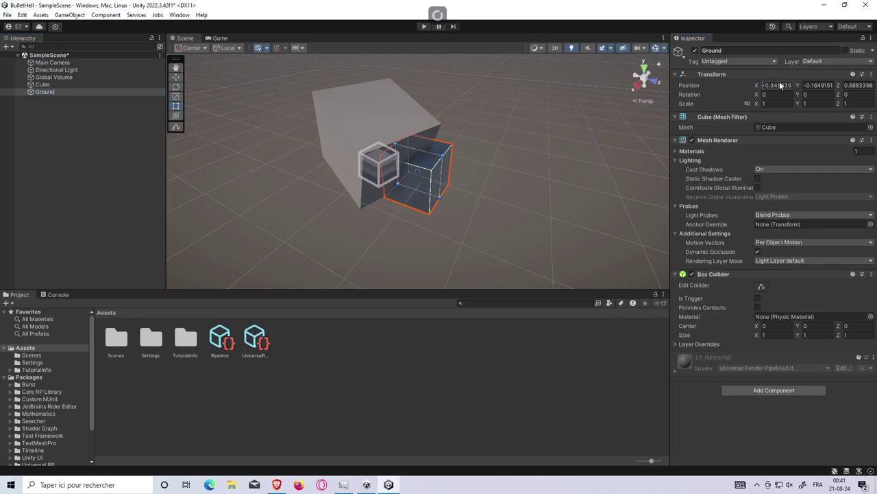
- Centre the Ground at position 0,0,0, then lower it below the cube to Y -0.5
type("0")
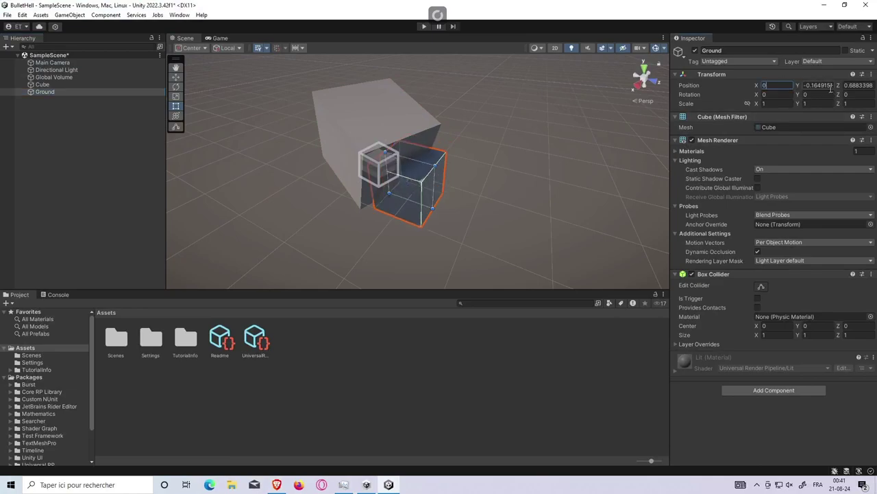
key("Tab")
type("0")
key("Tab")
type("0")
right_click_drag(370, 152, 490, 84)
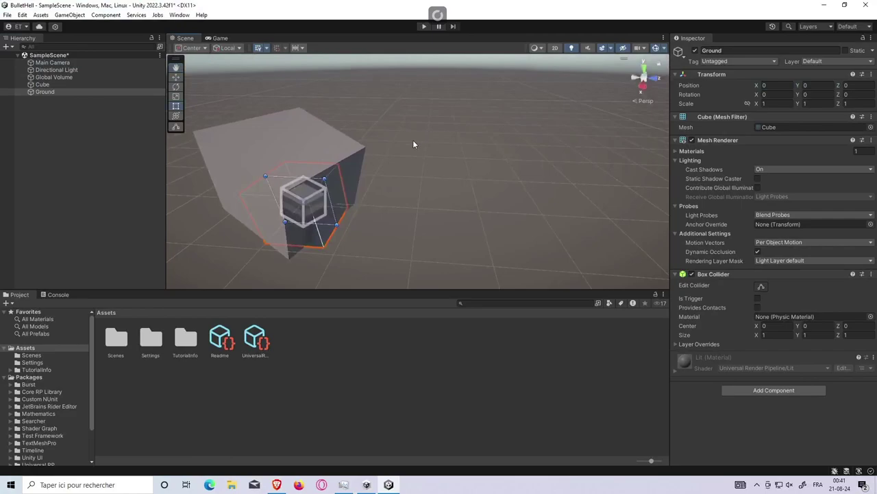
left_click(176, 77)
left_click_drag(446, 115, 446, 146)
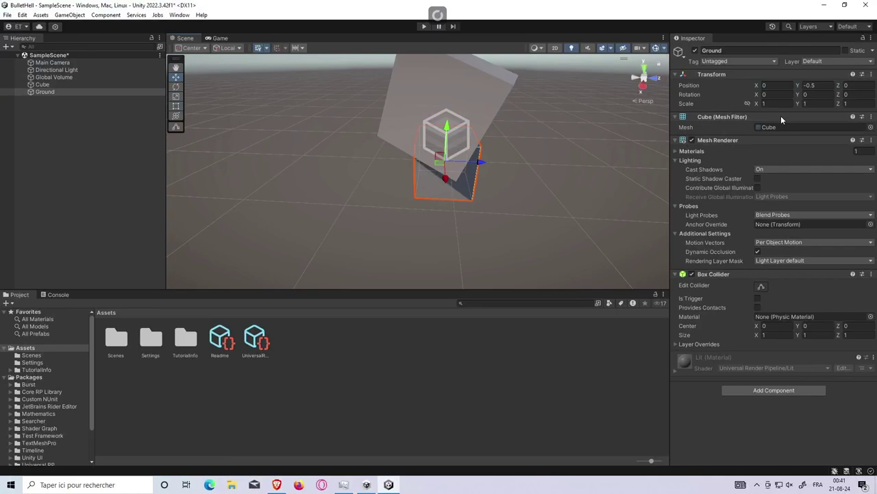
- Scale the Ground to 10 in X and Z to form a wide floor
left_click(771, 103)
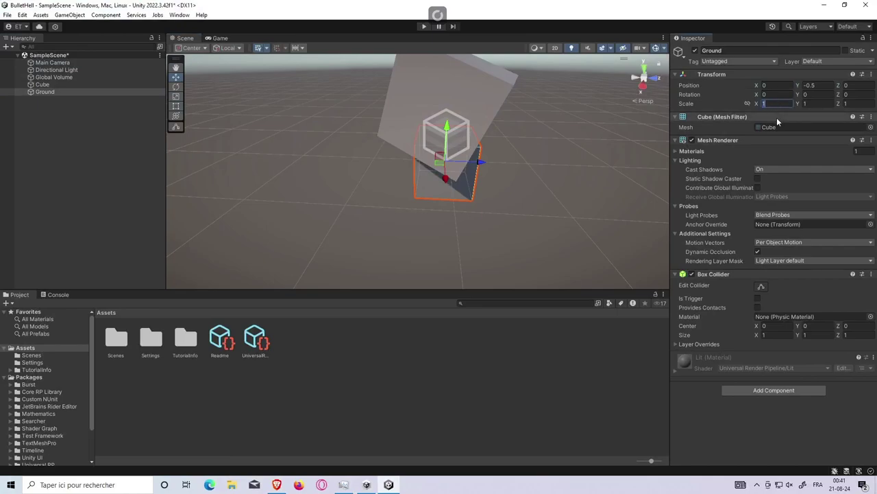
type("10")
left_click(850, 103)
type("10")
left_click(606, 67)
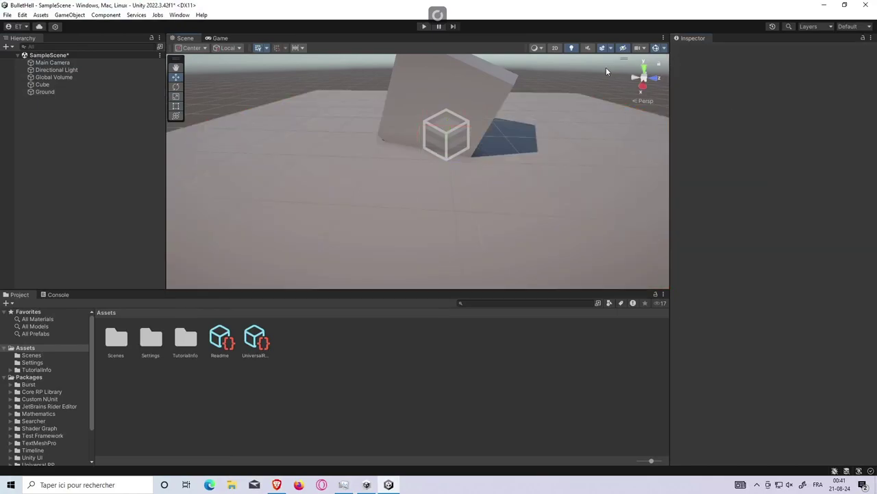
right_click_drag(606, 67, 510, 116)
scroll(510, 113, "down", 3)
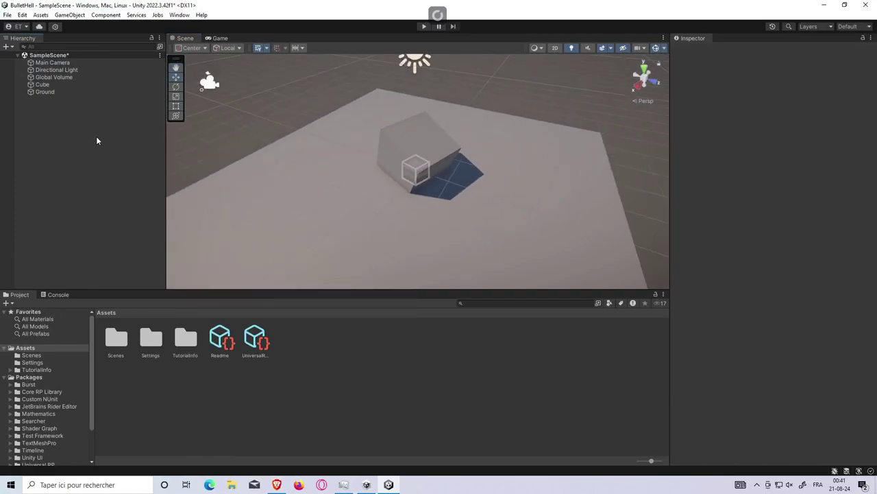
- Create a Sphere and raise it above the cube to Y 2.69
right_click(67, 137)
mouse_move(152, 279)
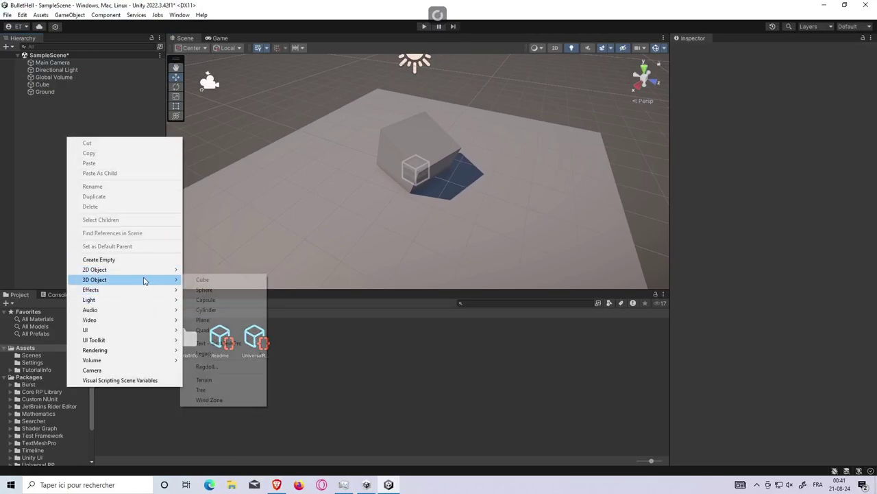
left_click(231, 290)
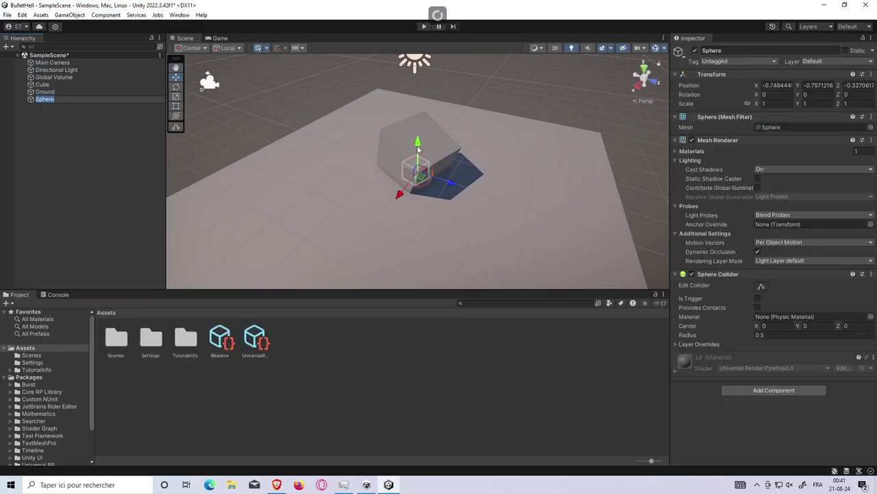
left_click_drag(417, 146, 419, 66)
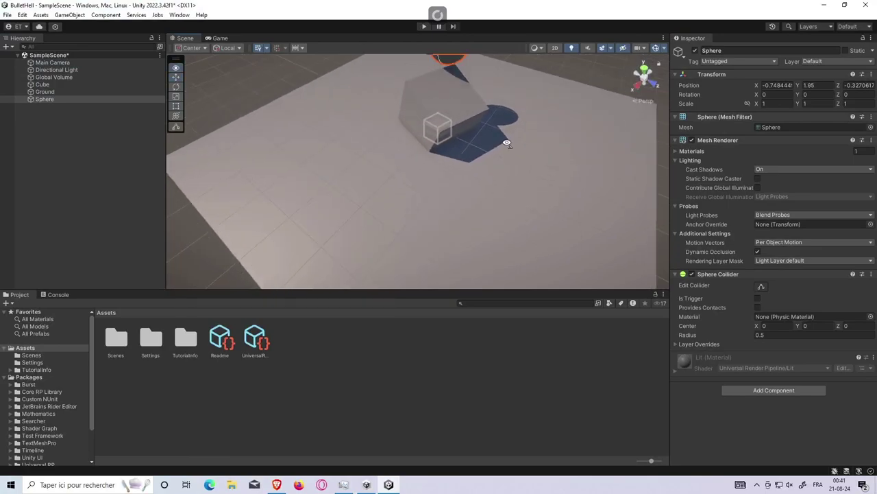
right_click_drag(513, 156, 516, 132)
left_click_drag(351, 123, 351, 96)
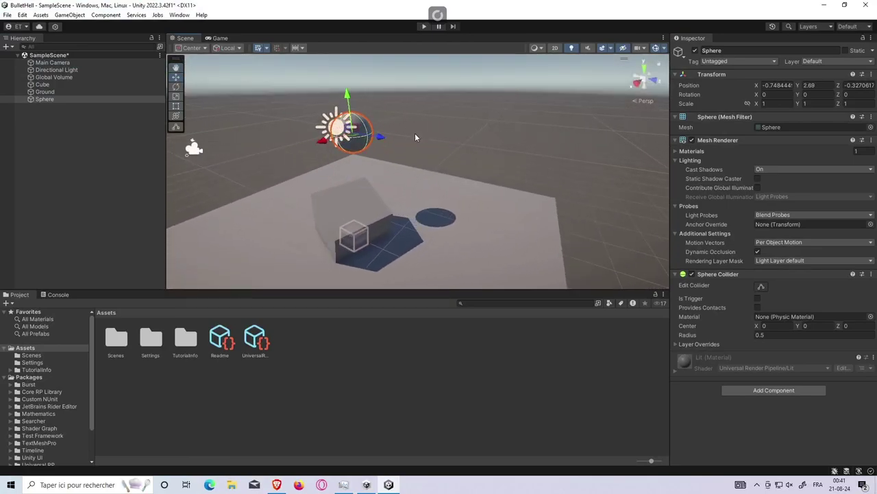
right_click_drag(416, 137, 613, 160)
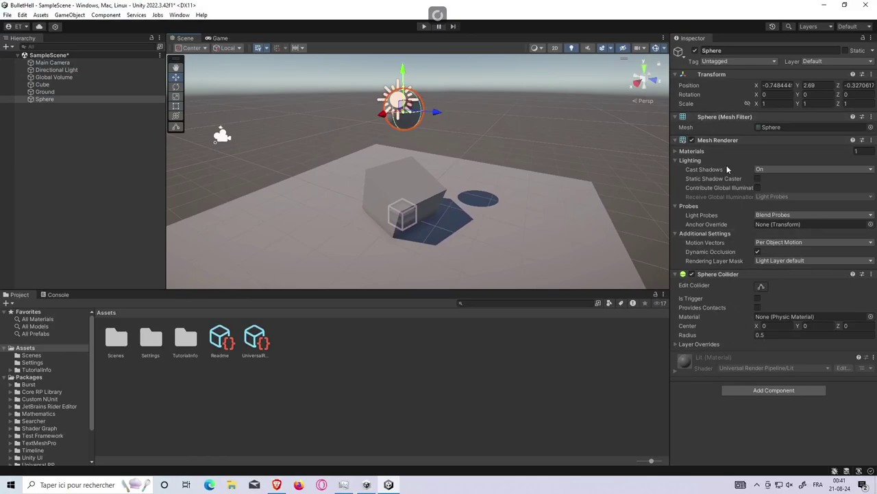
- Add a Rigidbody to the Sphere and play-test it falling under gravity
left_click(770, 390)
type("rigid")
key("Return")
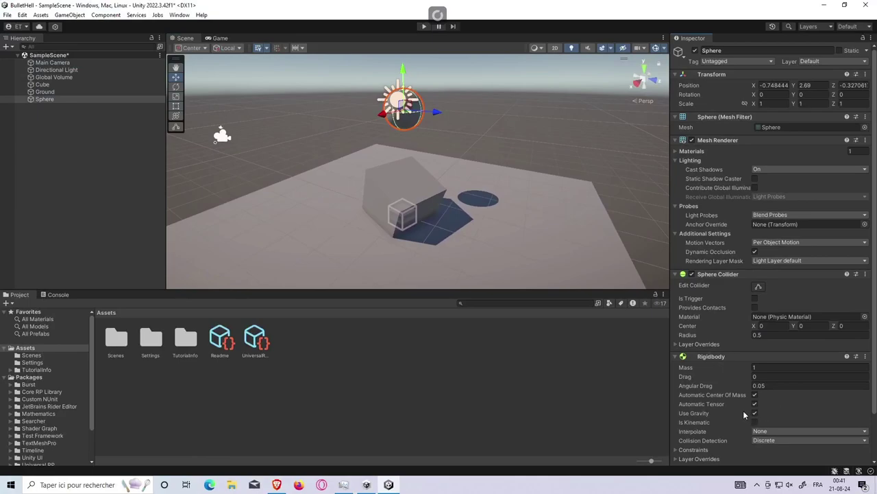
left_click(423, 27)
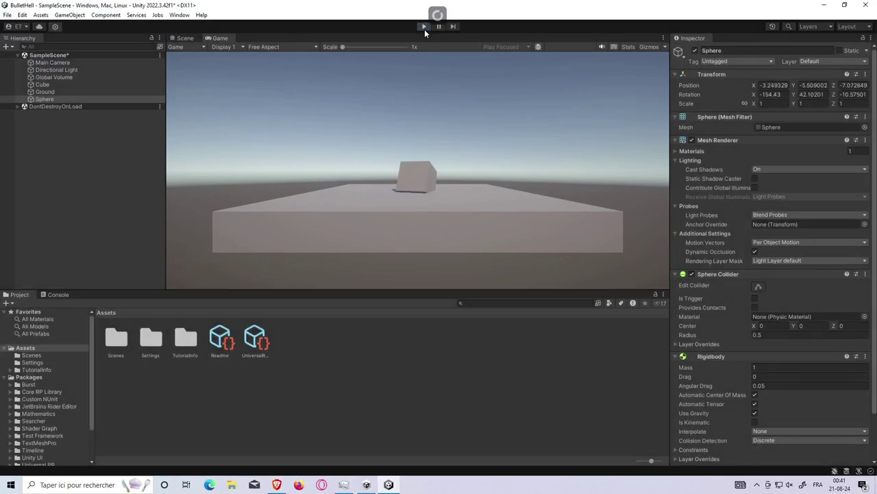
key("ctrl+p")
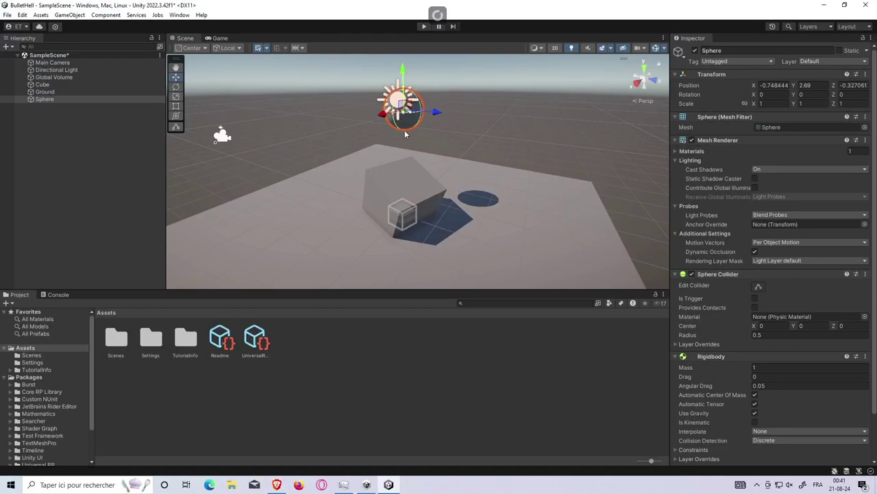
- Create an empty GameObject named Spawner, correcting the 'Spwaner' typo
left_click(43, 137)
right_click(51, 119)
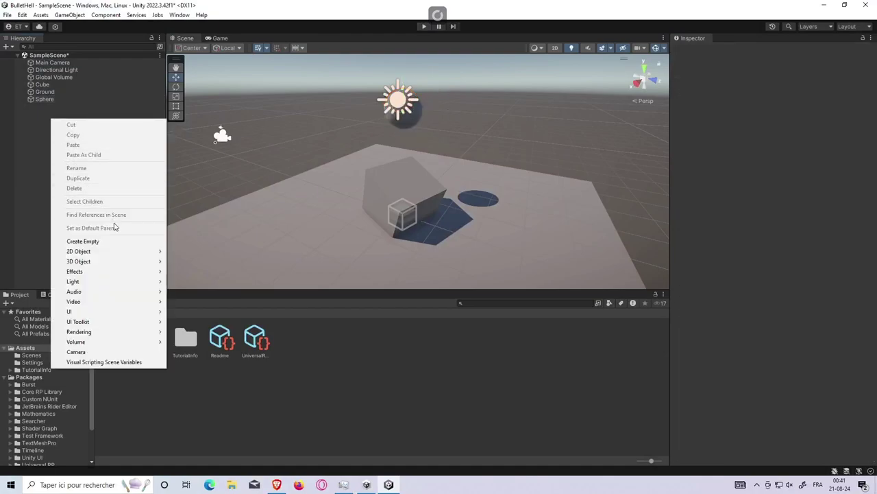
left_click(118, 244)
type("Spwaner")
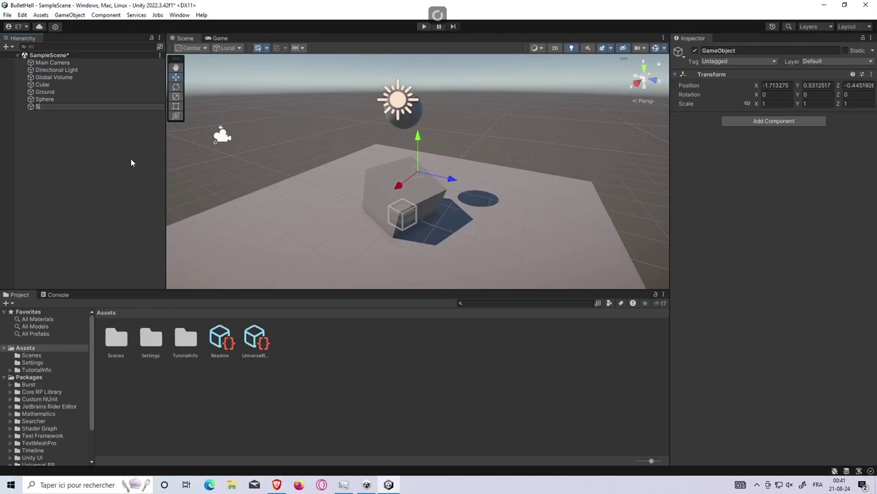
key("Return")
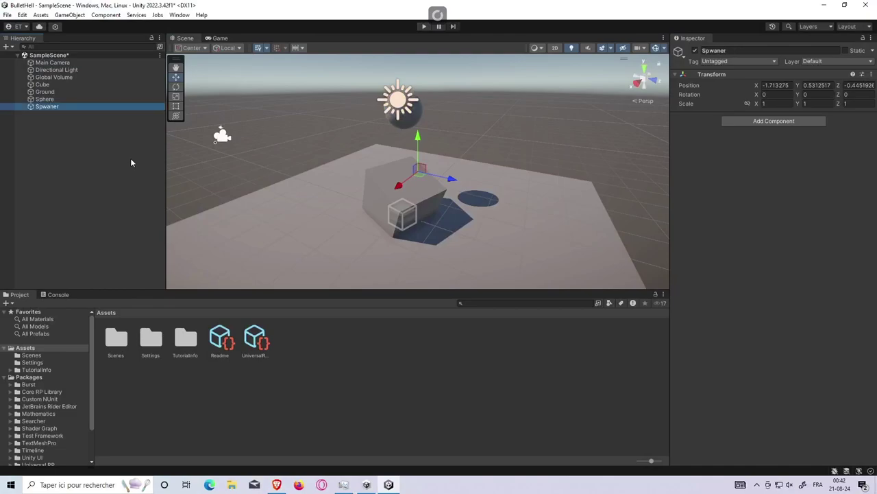
left_click(48, 107)
type("Spawner")
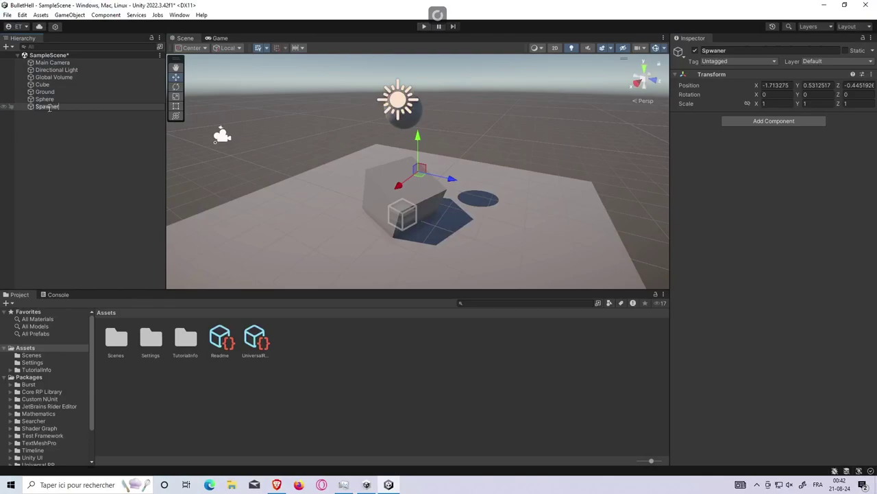
key("Return")
- Attach a new script SpawnBulletMono to Spawner and show project assets as a list
left_click(727, 123)
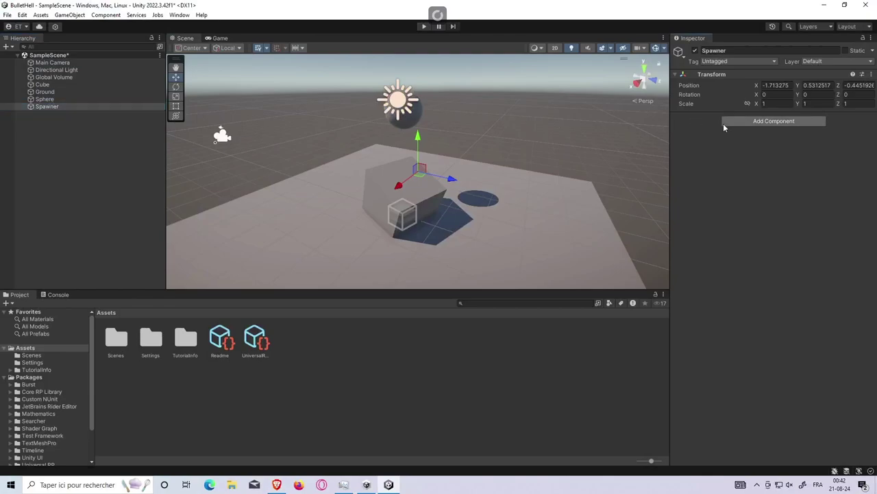
type("Spawn")
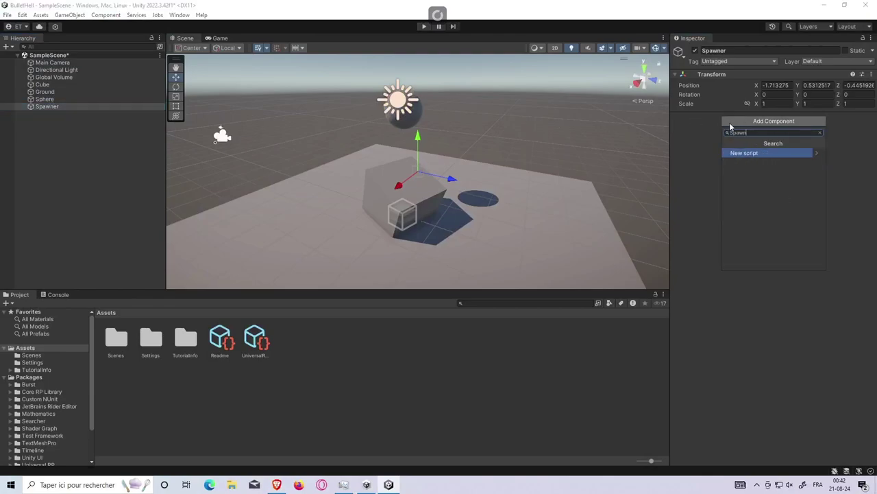
type("Bullet")
type("Mono")
key("Return")
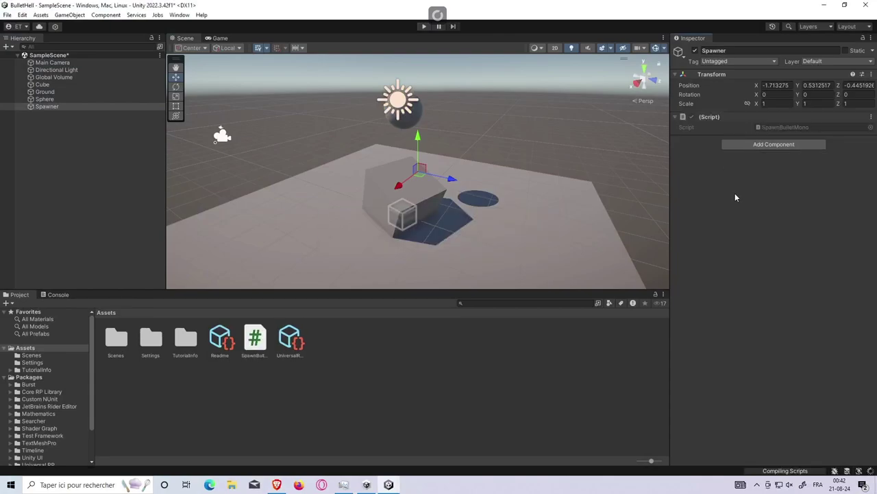
left_click(261, 339)
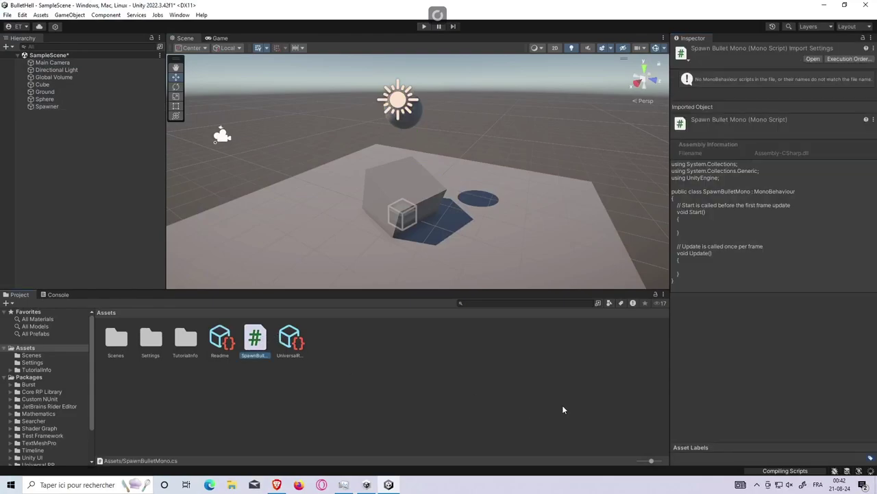
left_click_drag(652, 459, 639, 460)
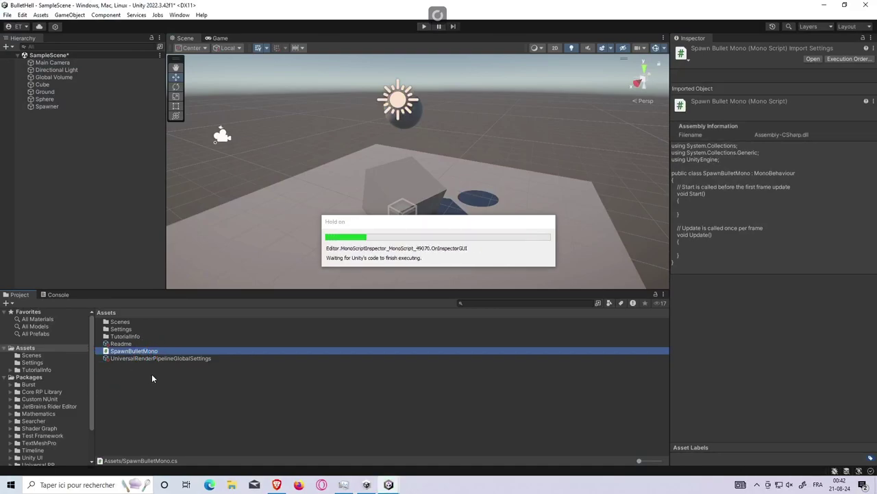
- Reveal the project in File Explorer, enter Assets, and bring up SpawnBulletMono.cs's options
right_click(151, 378)
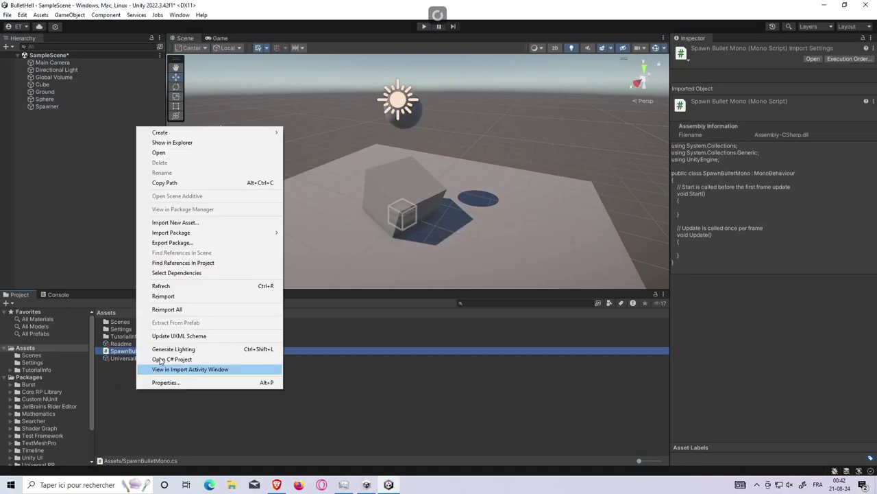
left_click(188, 142)
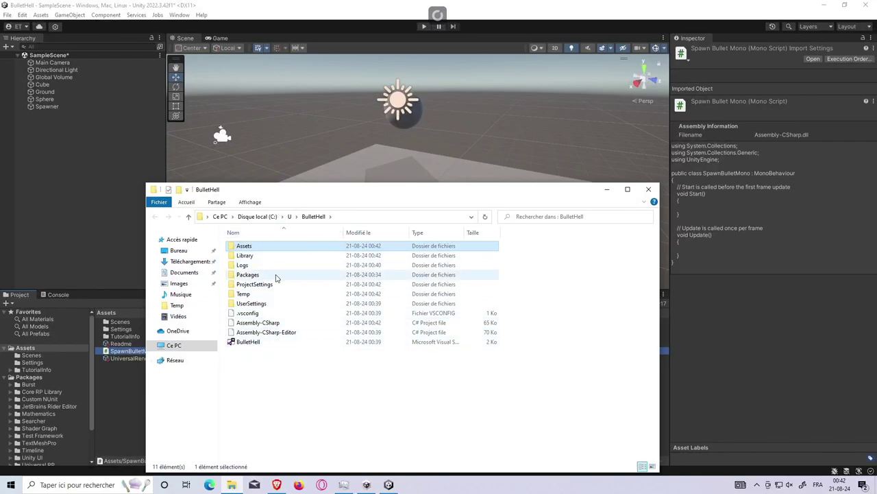
double_click(259, 245)
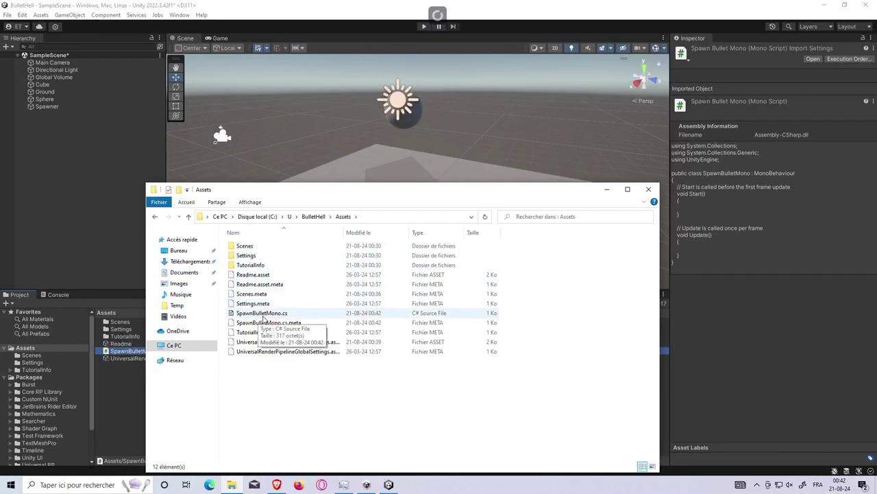
left_click(263, 315)
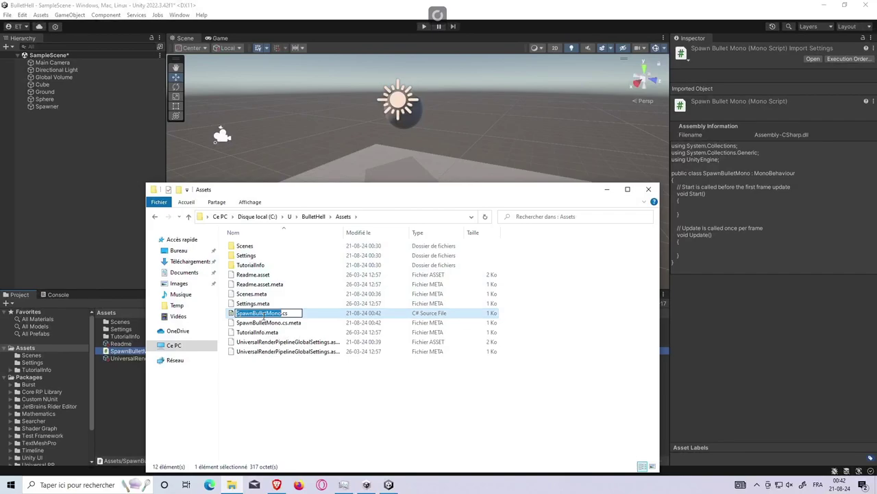
right_click(314, 317)
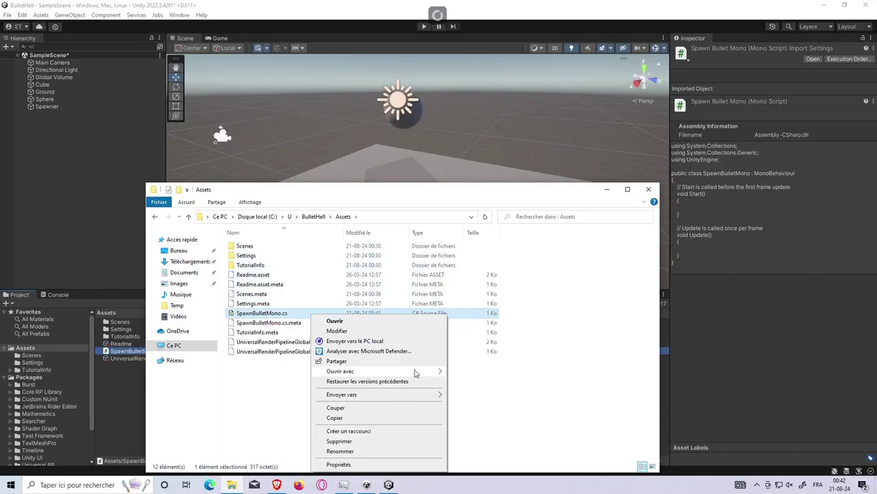
- Open SpawnBulletMono.cs in Notepad, highlight its Start and Update methods, then close Notepad
mouse_move(408, 370)
left_click(463, 373)
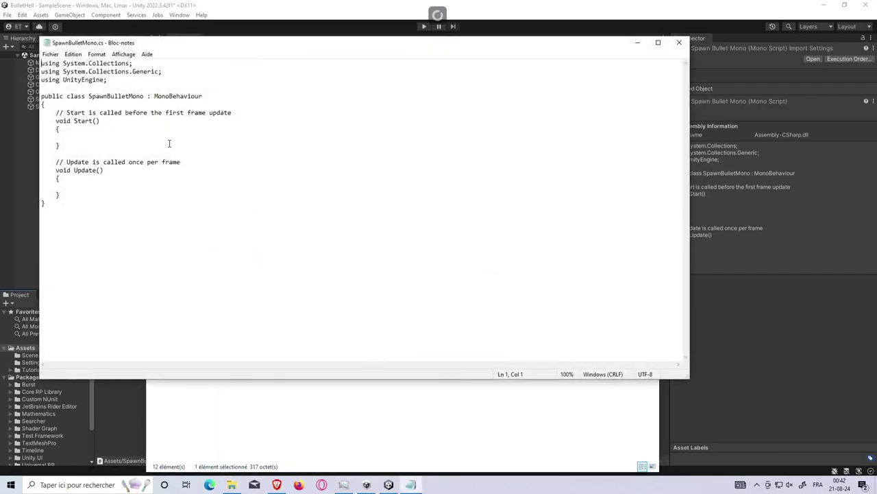
key("ctrl+a")
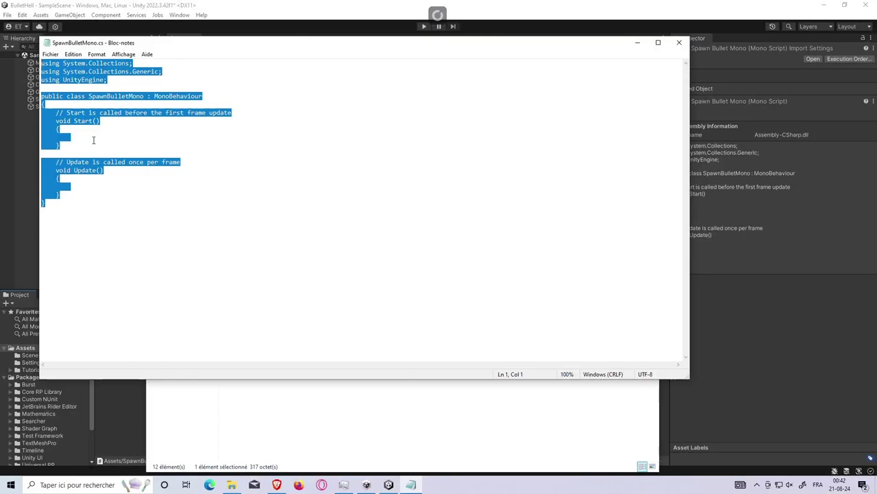
left_click(93, 140)
left_click_drag(51, 121, 92, 139)
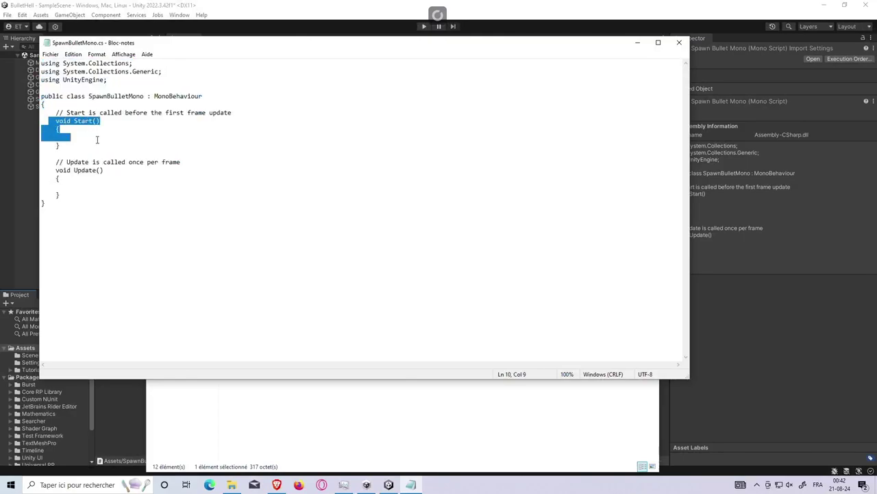
left_click(101, 181)
left_click_drag(75, 195, 46, 162)
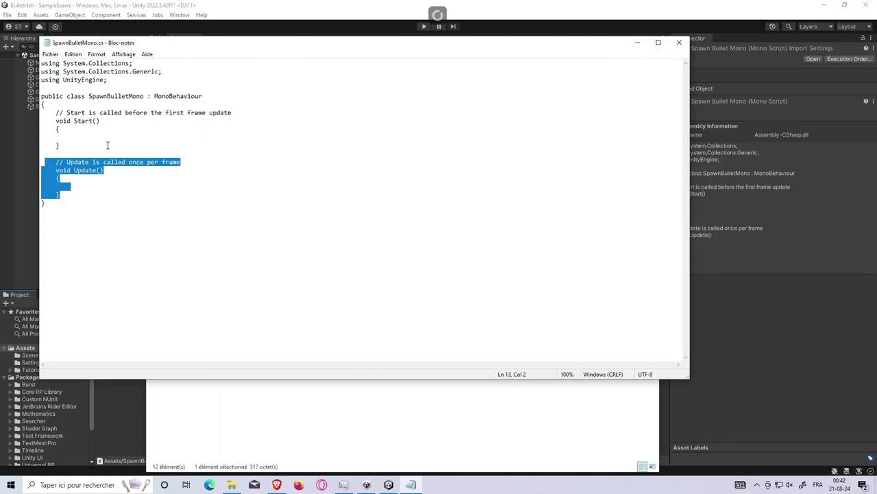
left_click(680, 43)
- Back in Unity, select Spawner and launch its SpawnBulletMono script in the code editor
left_click(645, 192)
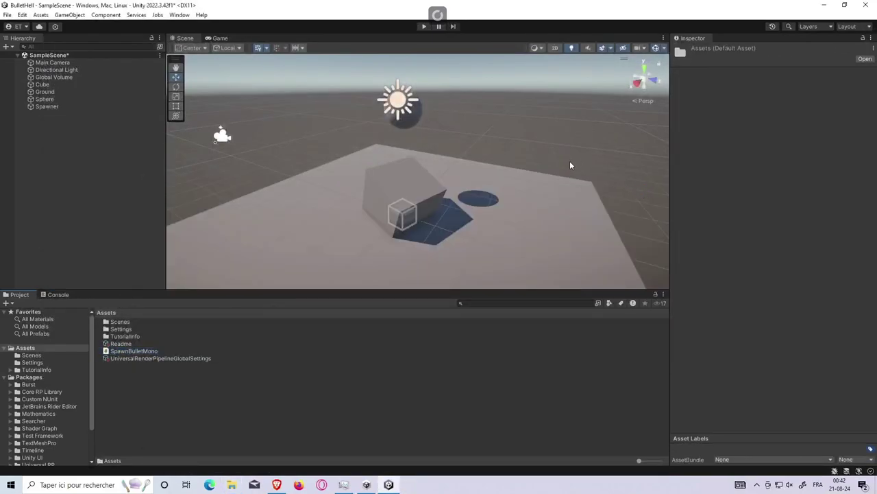
left_click(405, 109)
mouse_move(404, 110)
left_mouse_down("alt")
mouse_move(474, 157)
mouse_move(478, 140)
left_mouse_up("alt")
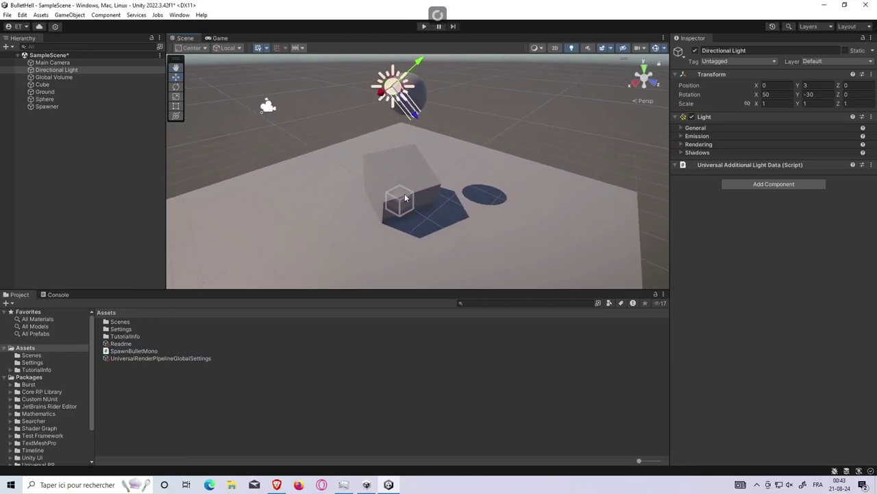
left_click(85, 149)
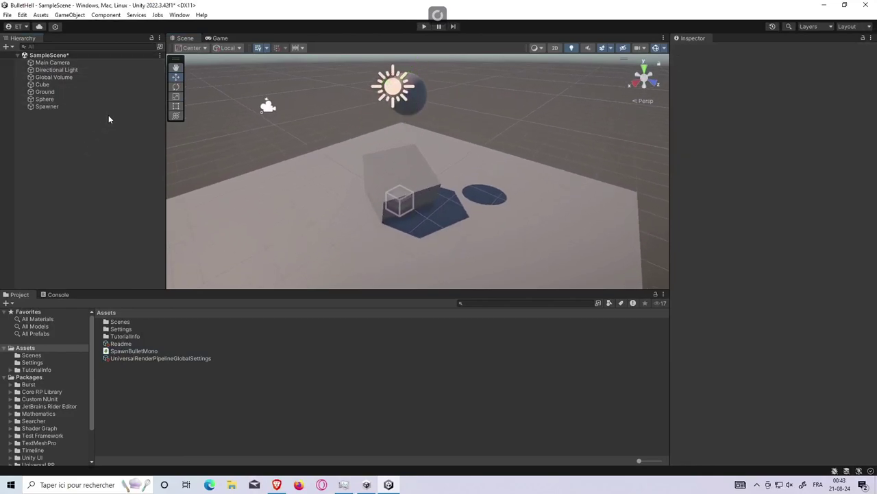
left_click(57, 107)
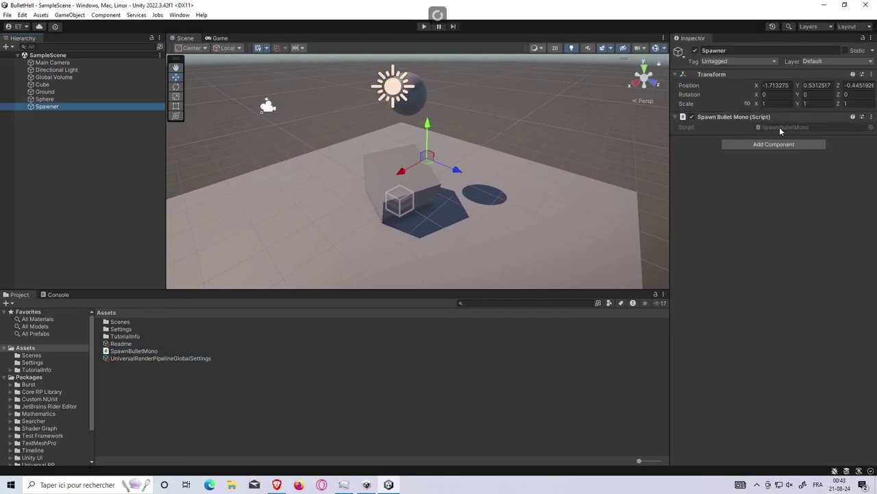
double_click(784, 125)
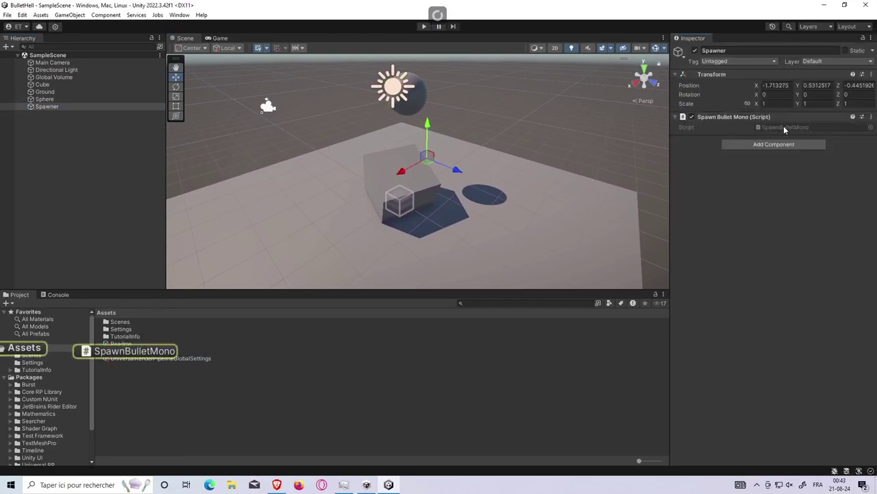
key("alt+Tab")
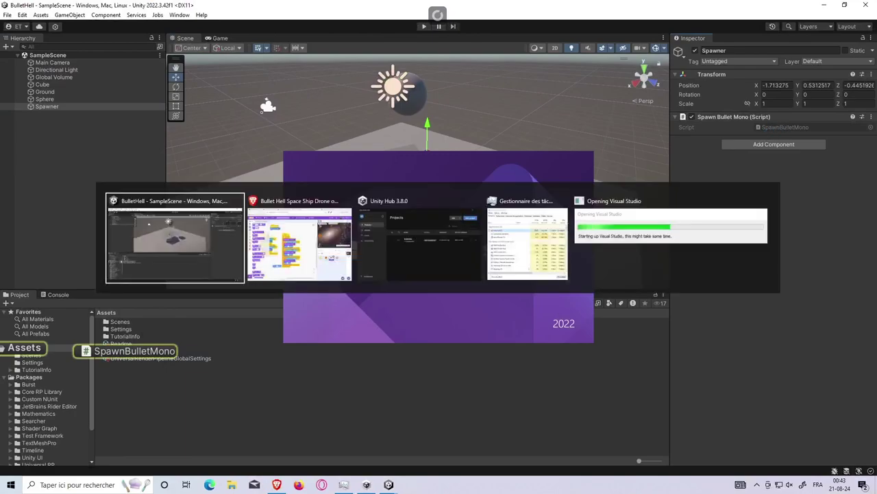
key("alt+Tab")
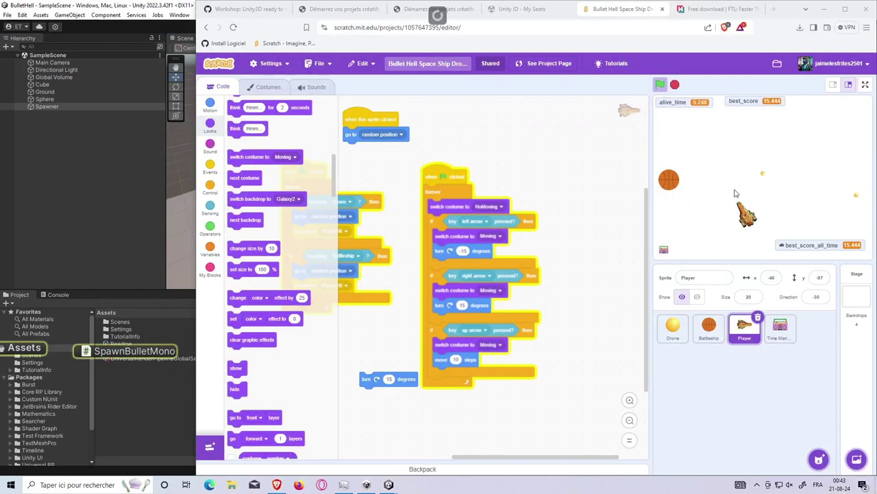
key("alt+Tab")
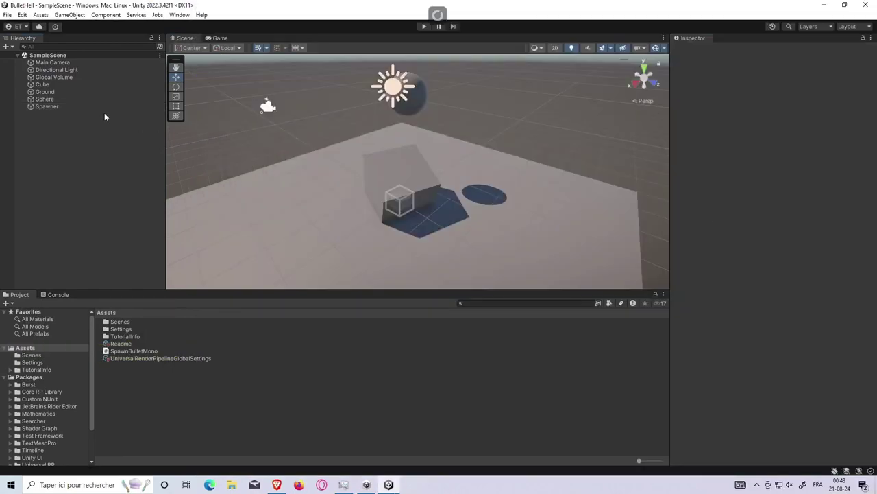
key("alt+Tab")
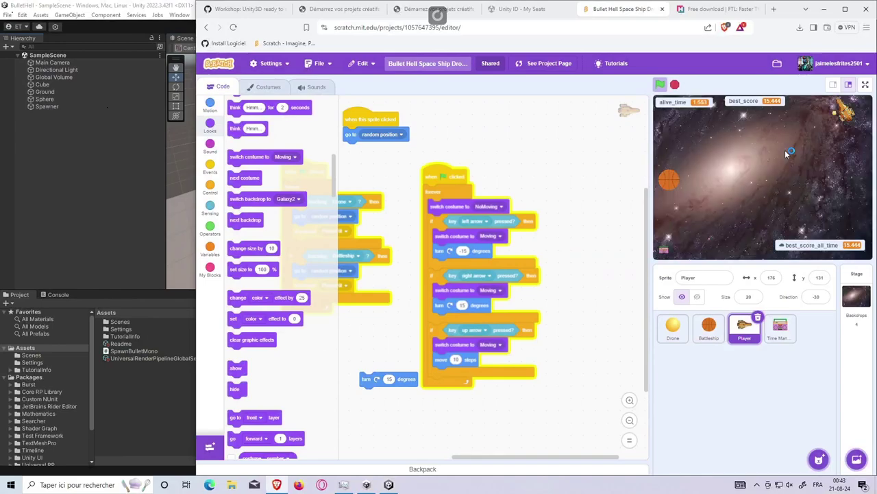
left_click(153, 160)
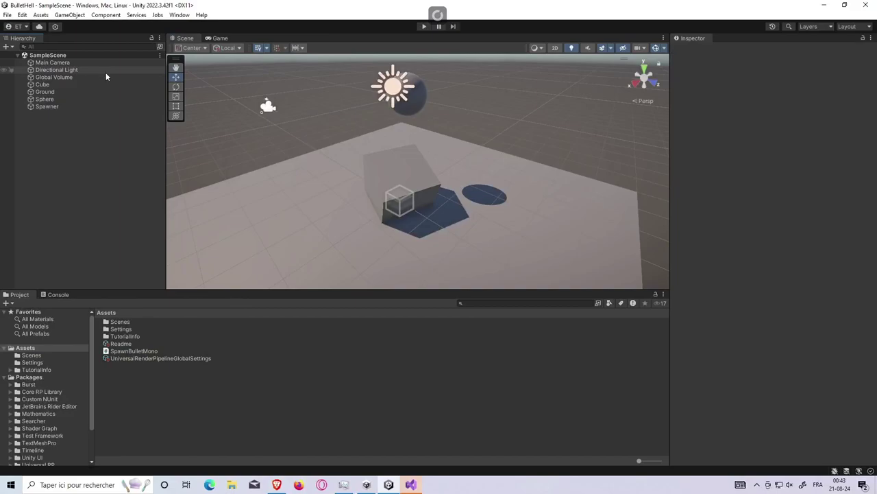
left_click(93, 107)
- Open SpawnBulletMono in Visual Studio, skipping sign-in and starting with the default theme
left_click(774, 130)
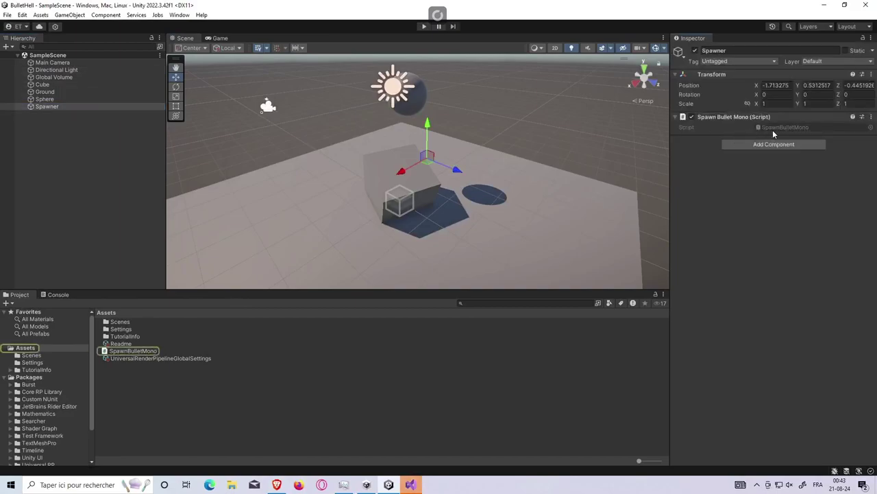
double_click(773, 134)
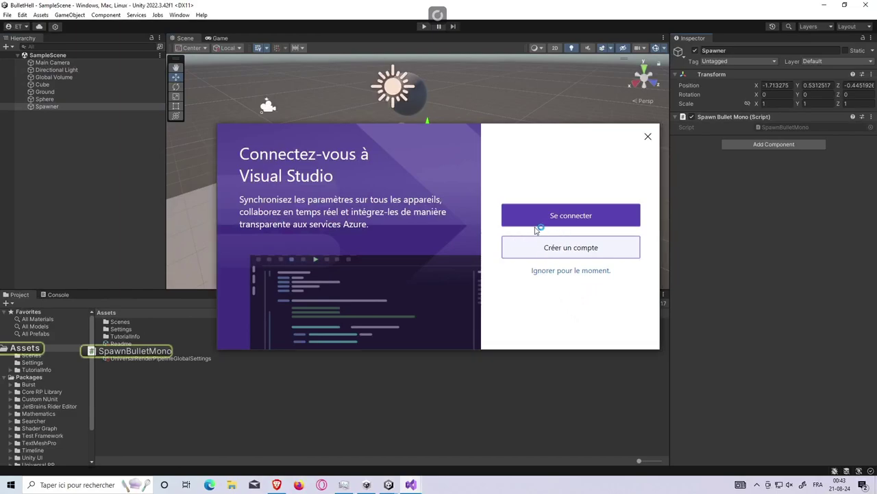
left_click(570, 271)
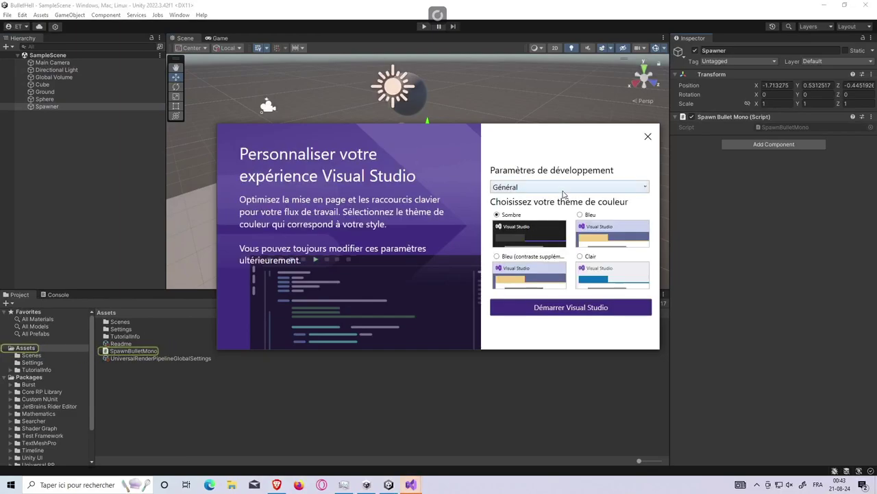
left_click(562, 312)
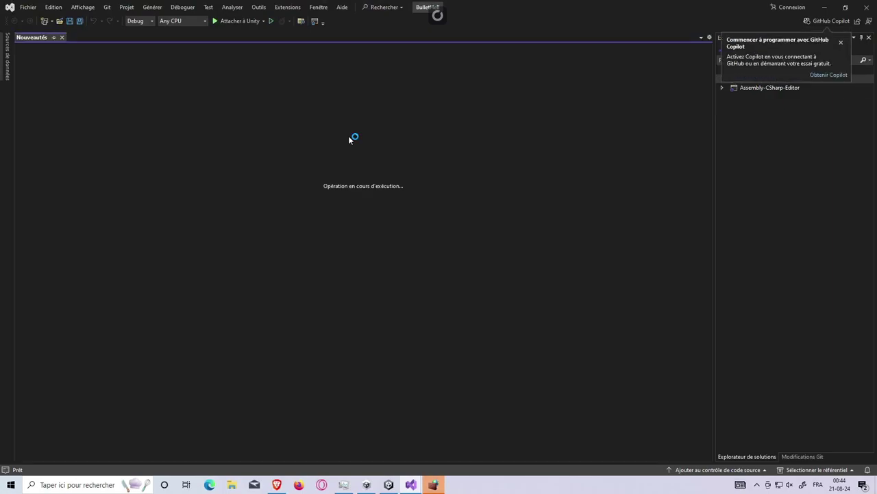
- Dismiss the Copilot popup and leftover sign-in window, keep Visual Studio running, and return to BulletHell
left_click(840, 43)
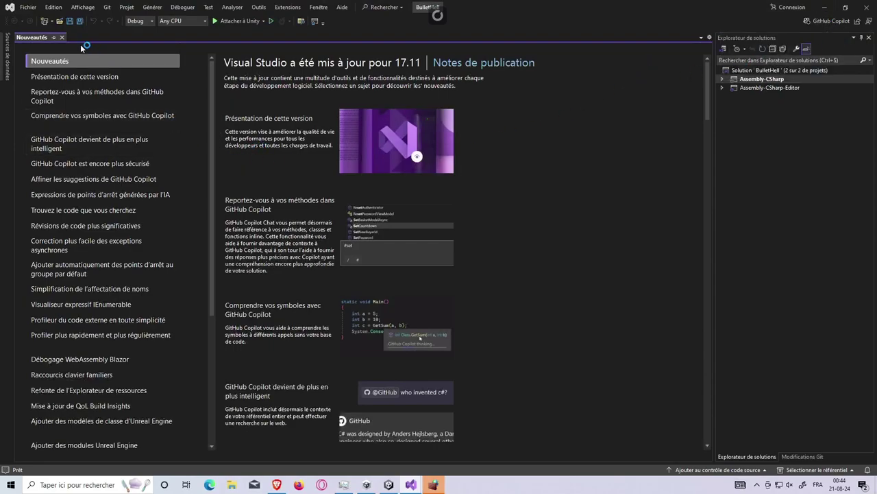
key("alt+Tab")
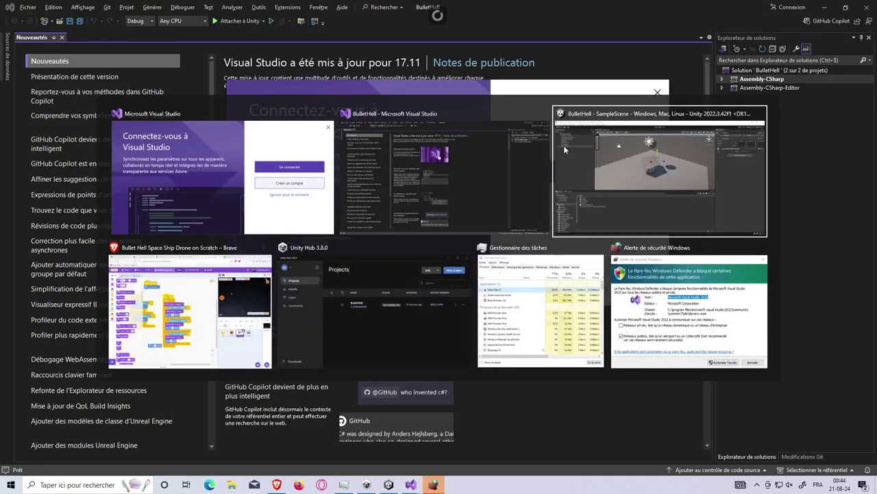
left_click(563, 146)
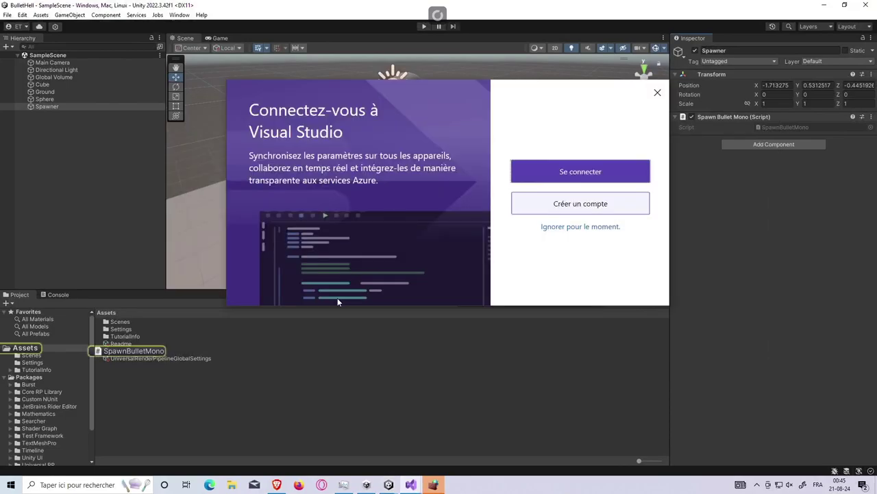
left_click(657, 95)
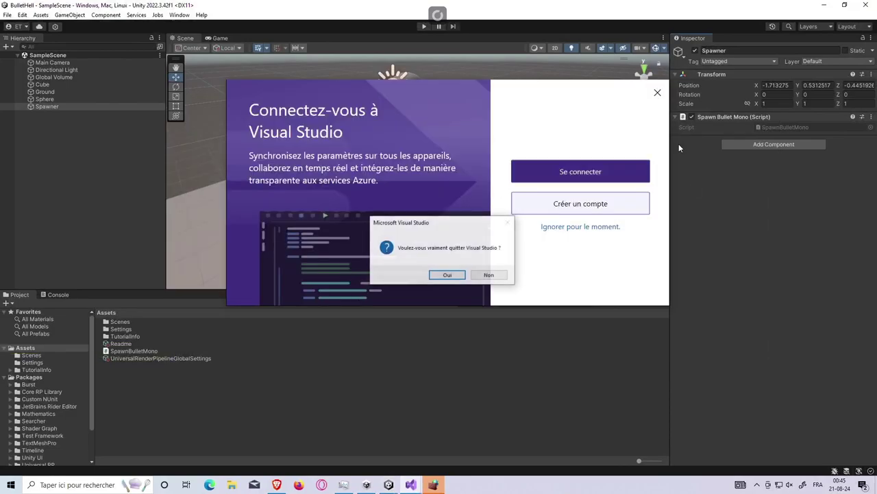
left_click(502, 276)
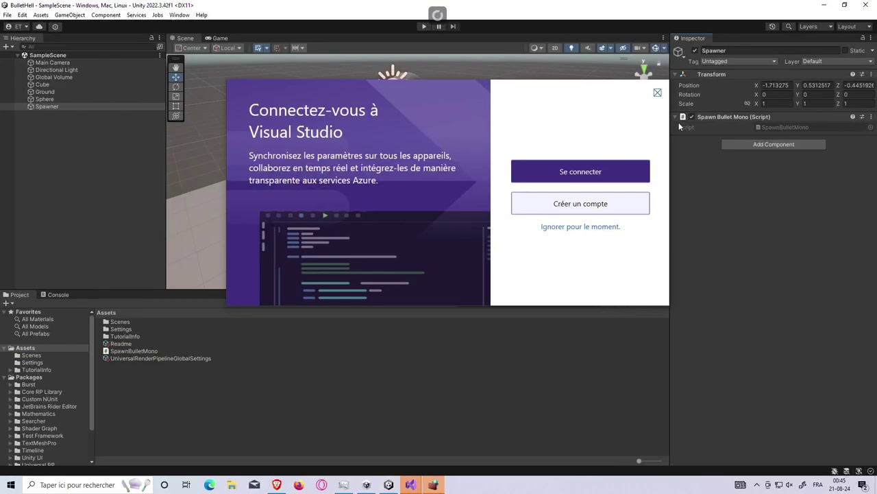
key("alt+Tab")
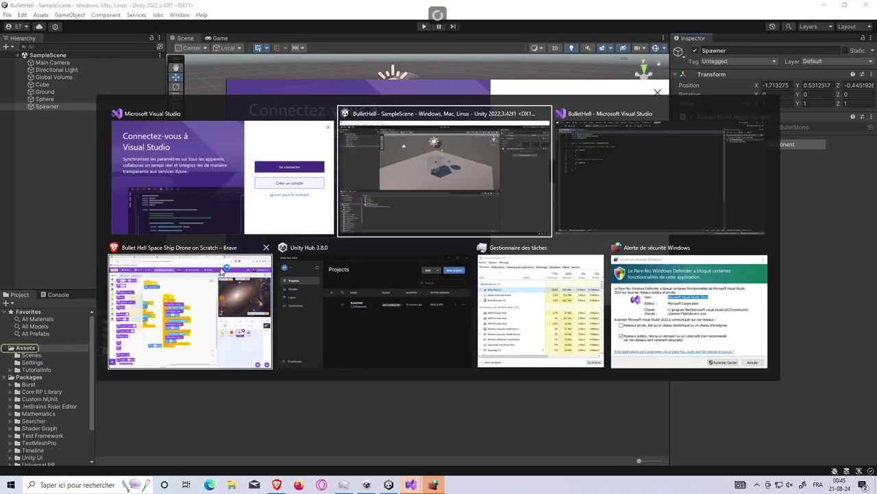
key("Tab")
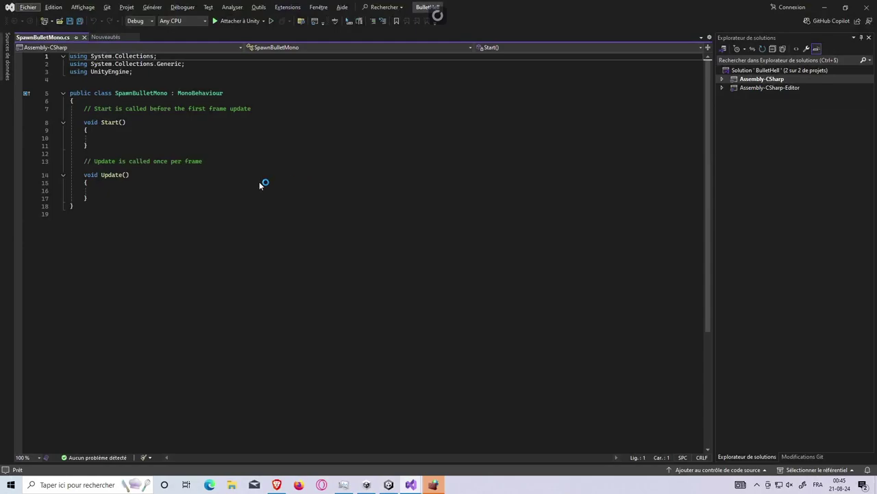
- Declare 'public GameObject m_objectToSpawn;' just inside the SpawnBulletMono class
left_click(255, 145)
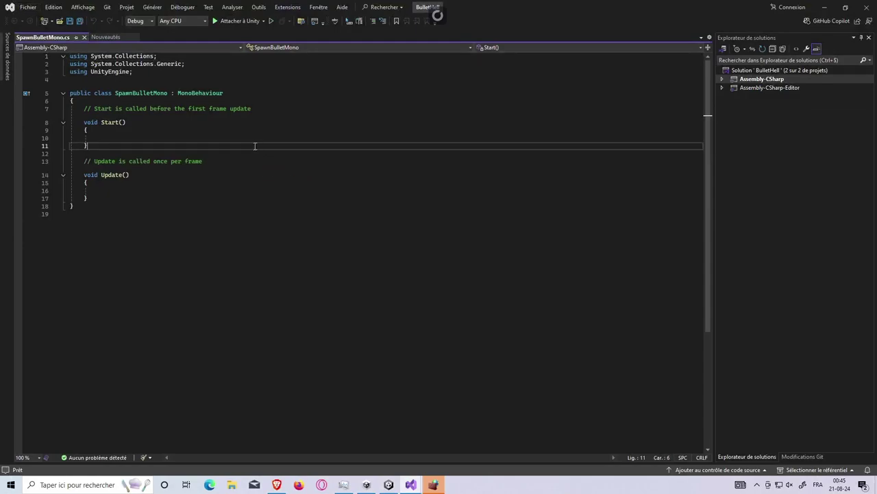
scroll(255, 146, "up", 3, "ctrl")
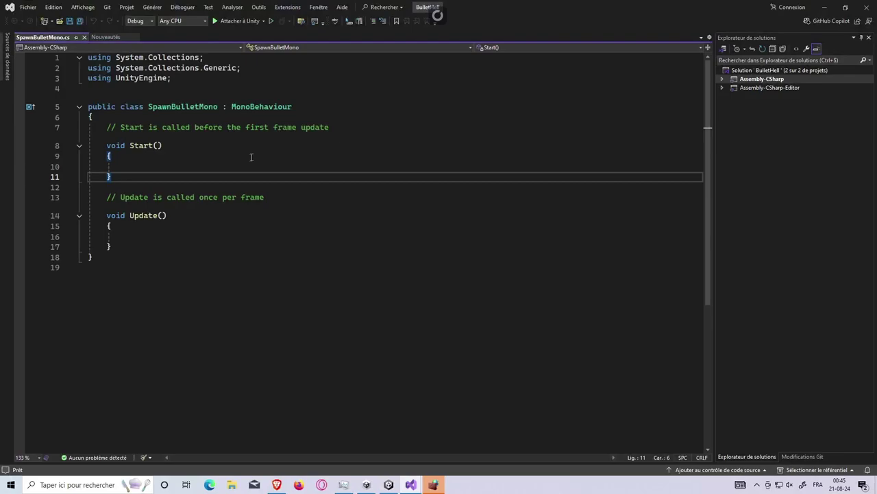
scroll(251, 157, "up", 3, "ctrl")
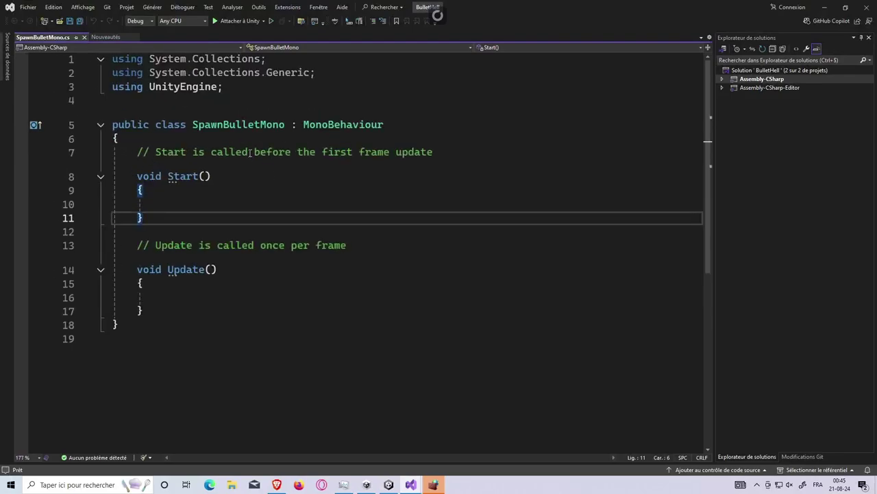
scroll(268, 180, "up", 1, "ctrl")
key("Up")
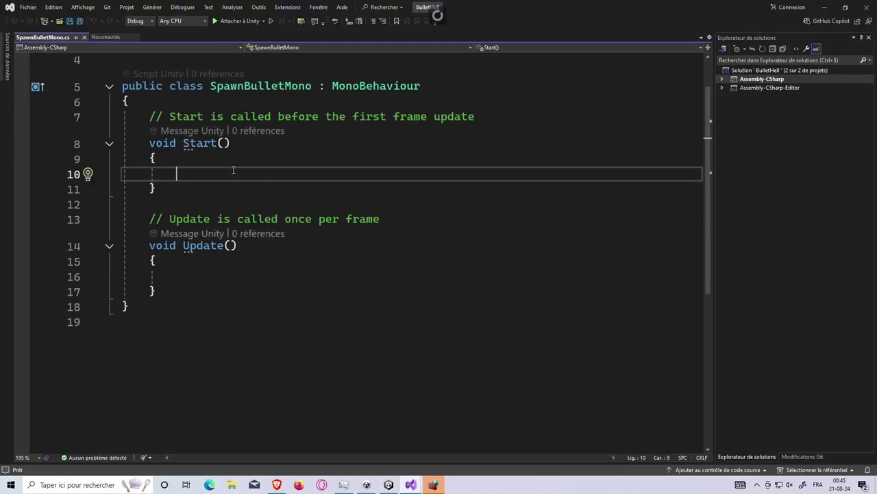
key("Up")
key("Up")
key("Up")
key("Up")
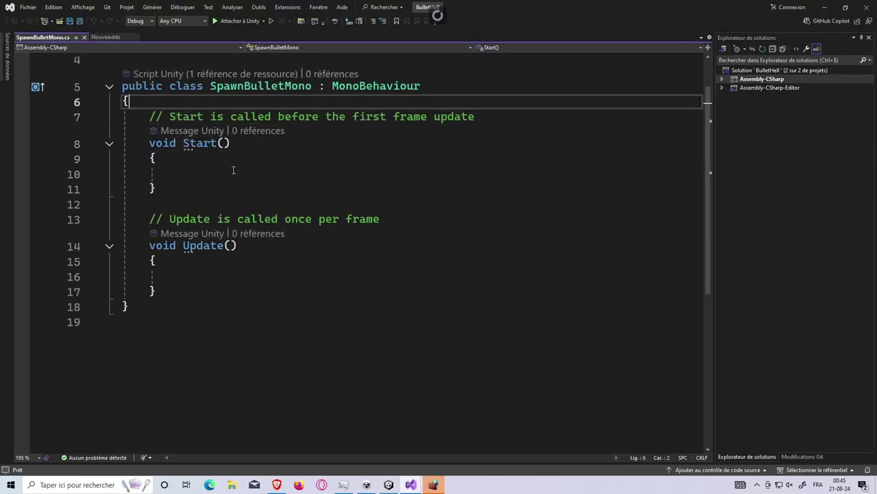
key("Return")
type("public Game")
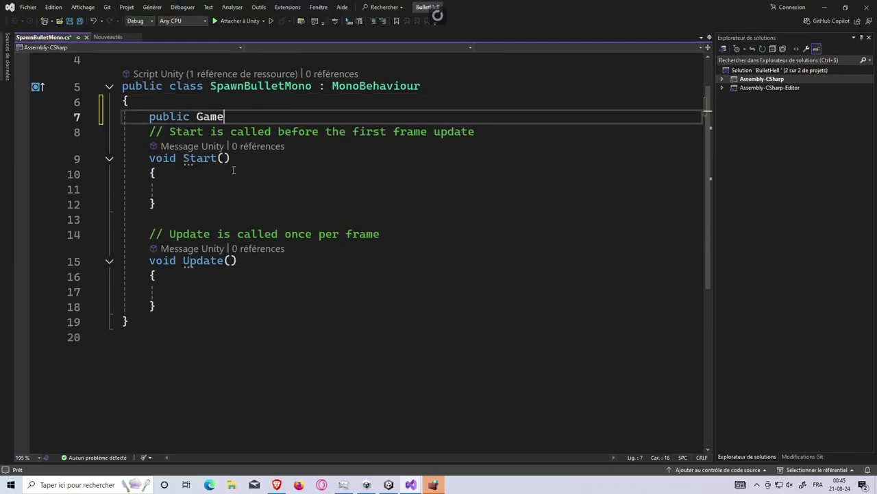
type("Ob")
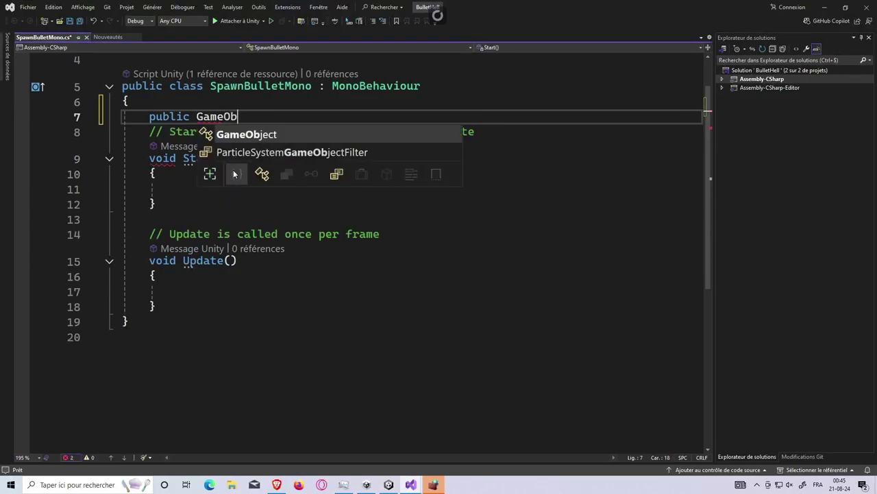
type("ject m")
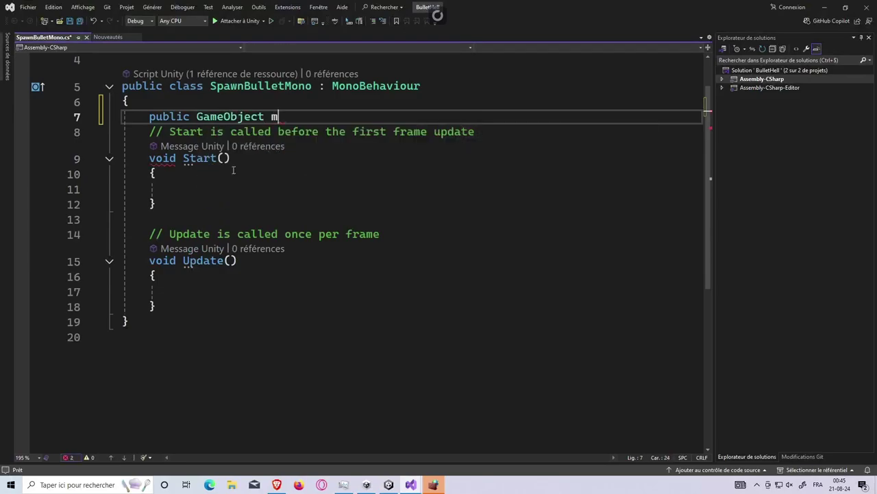
type("_o")
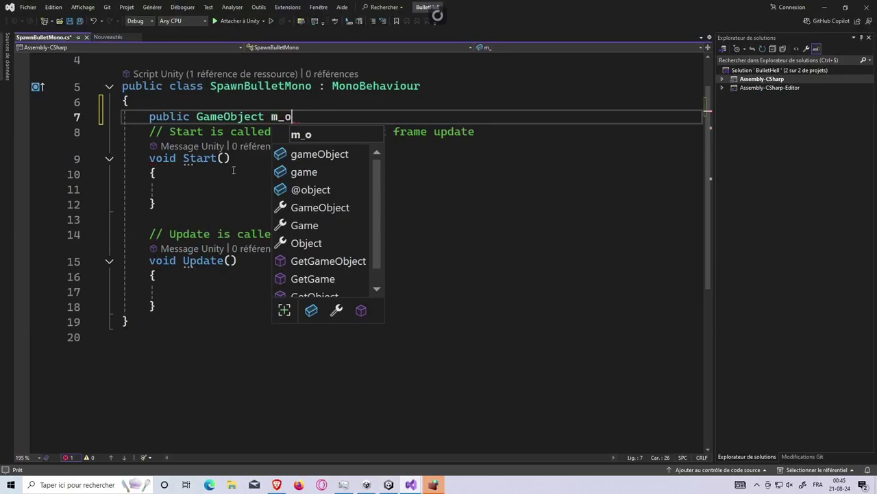
type("bjectToSpaw")
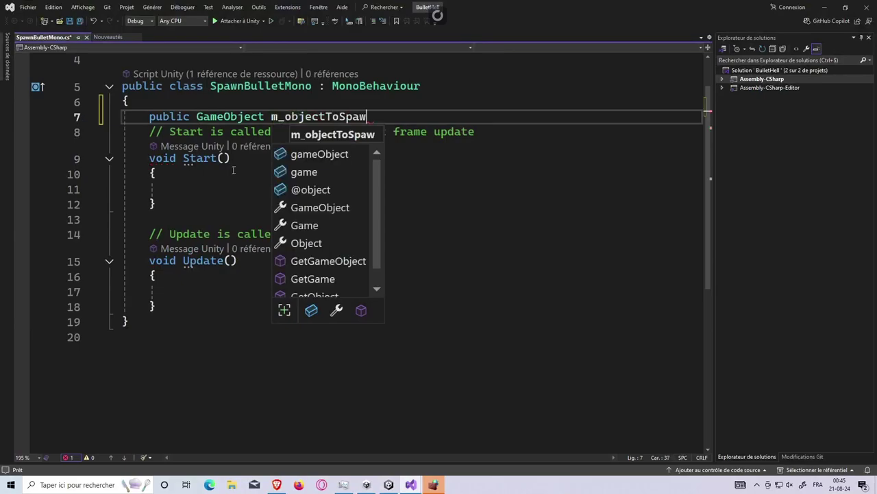
type("n;")
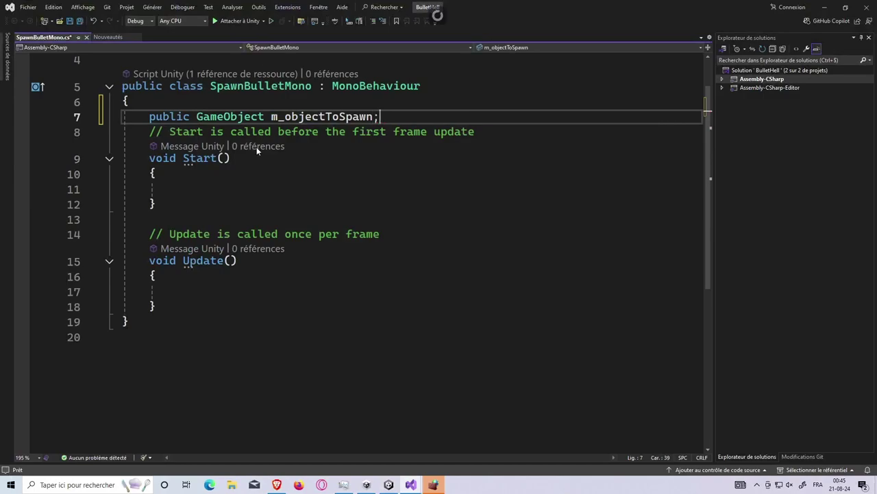
- Delete the comment above Start(), tidy the spacing and save the script
left_click(295, 184)
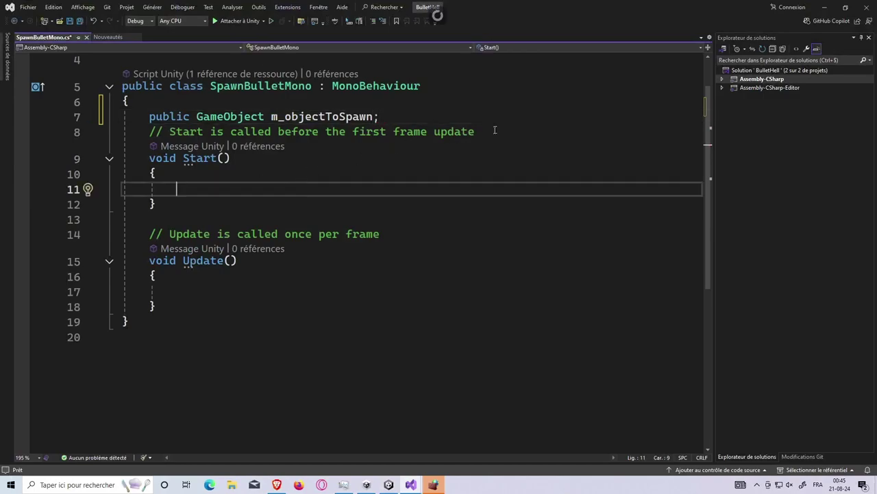
left_click_drag(494, 132, 489, 118)
key("BackSpace")
key("Return")
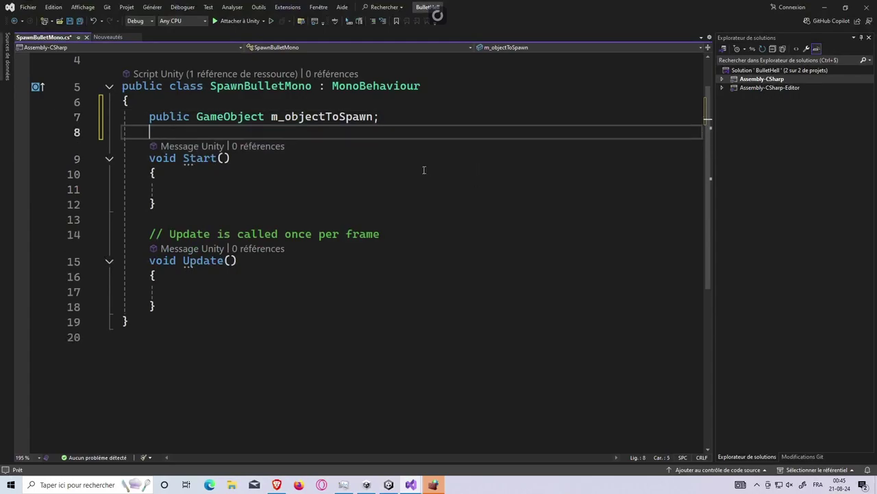
left_click(404, 152)
key("ctrl+s")
left_click(383, 190)
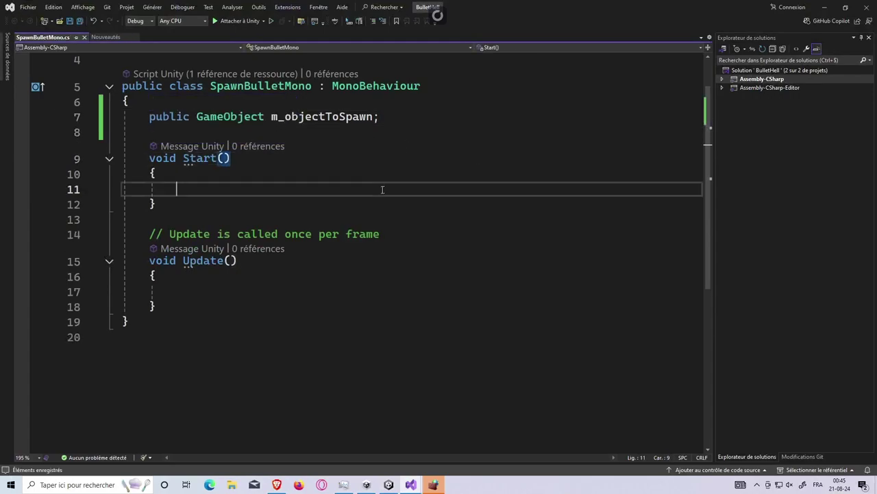
key("Tab")
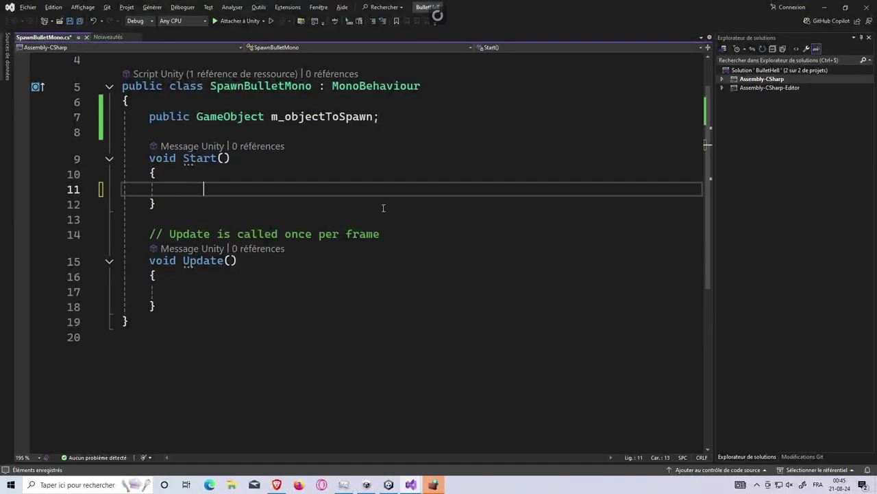
left_click(345, 158)
- In Unity, drag the Sphere onto the Spawner's Object To Spawn field
key("alt+Tab")
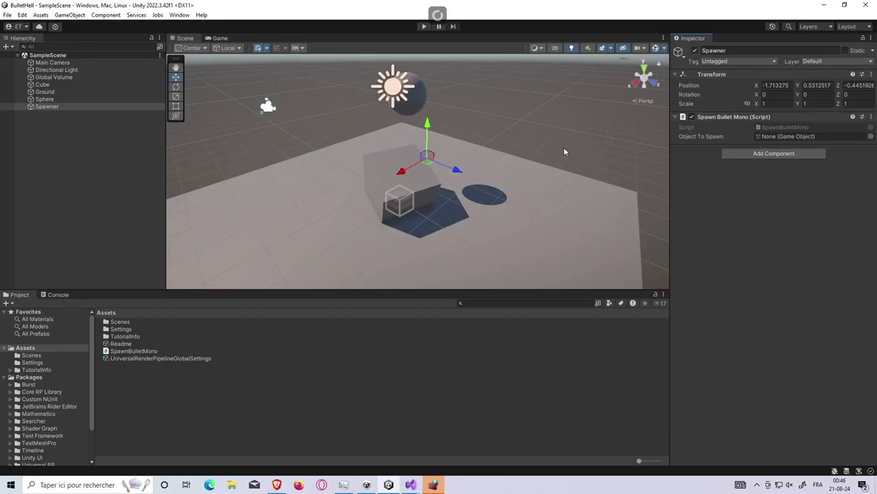
left_click_drag(96, 83, 252, 88)
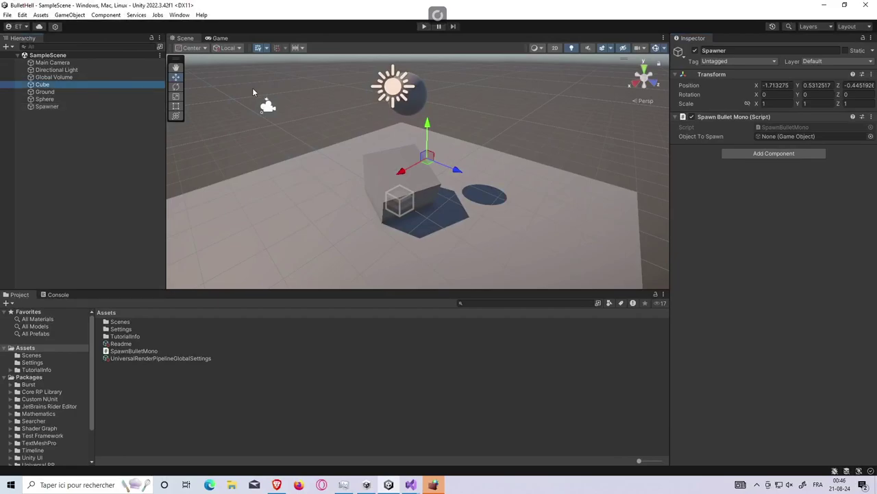
left_click(422, 86)
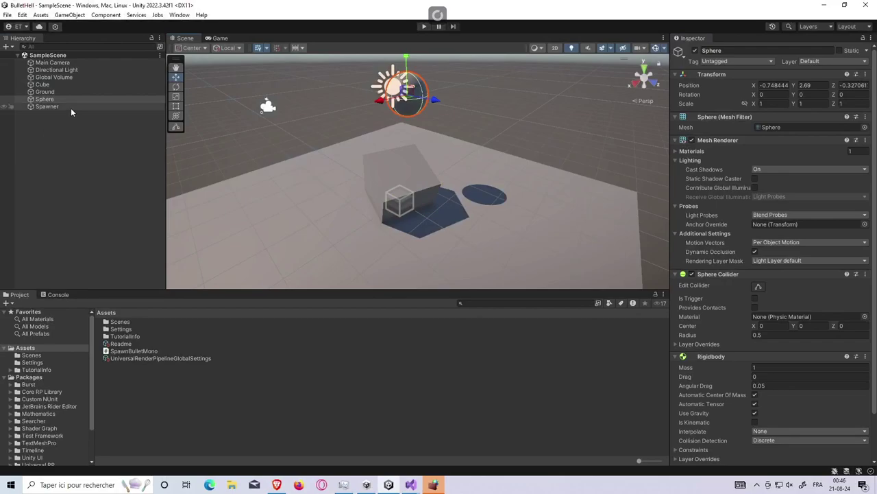
left_click(49, 106)
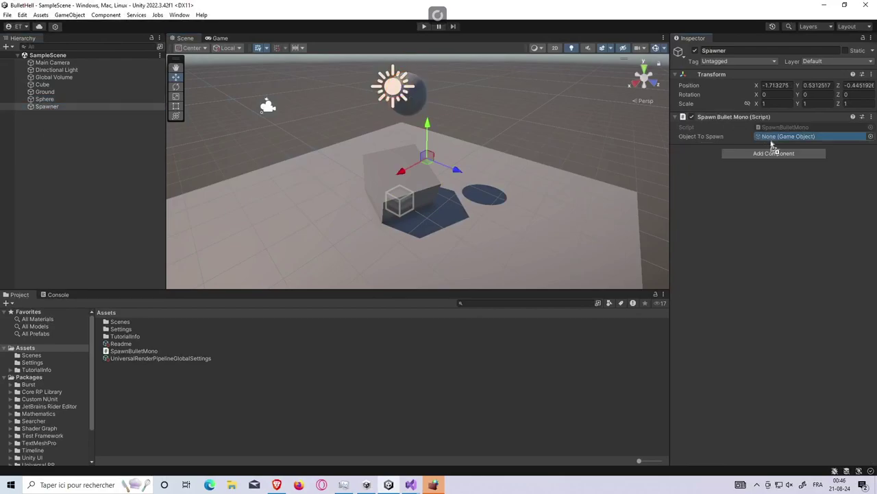
left_click_drag(58, 99, 772, 142)
left_click_drag(66, 100, 801, 139)
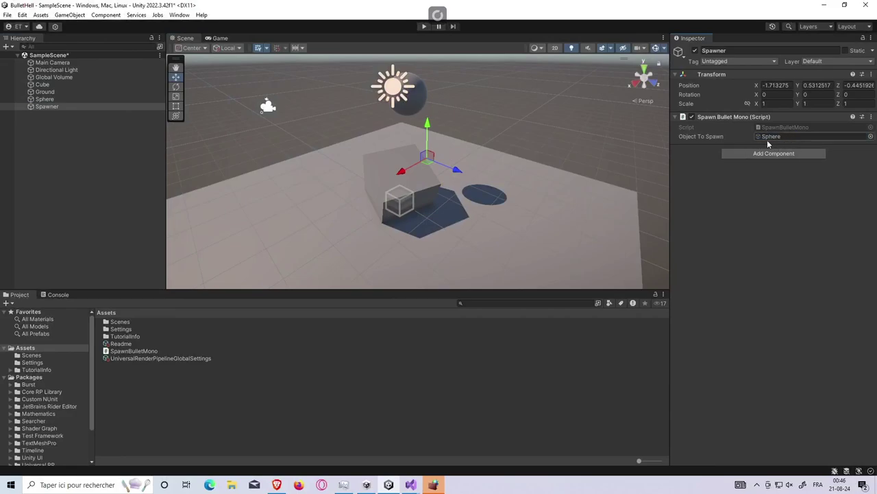
left_click_drag(801, 139, 767, 140)
- Look at the Scratch project's Variables blocks, then return to the script editor
key("alt+Tab")
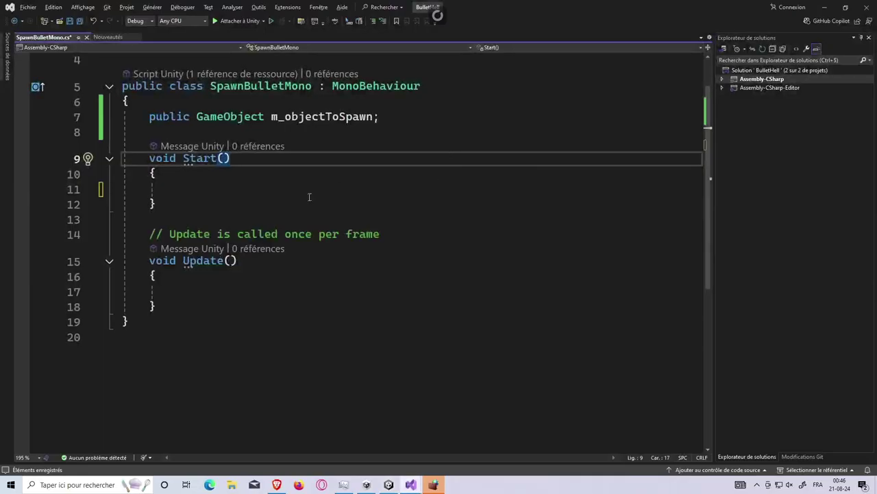
key("alt+Tab")
key("alt+Tab")
key("alt+Tab")
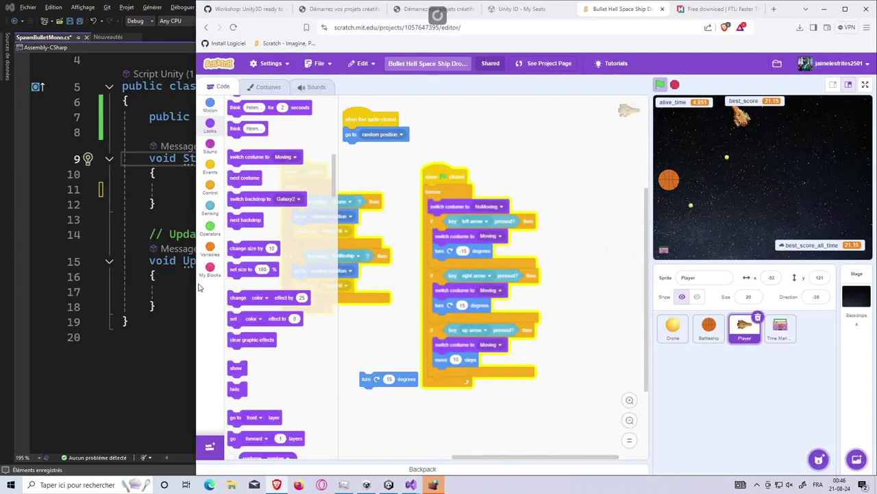
left_click(209, 251)
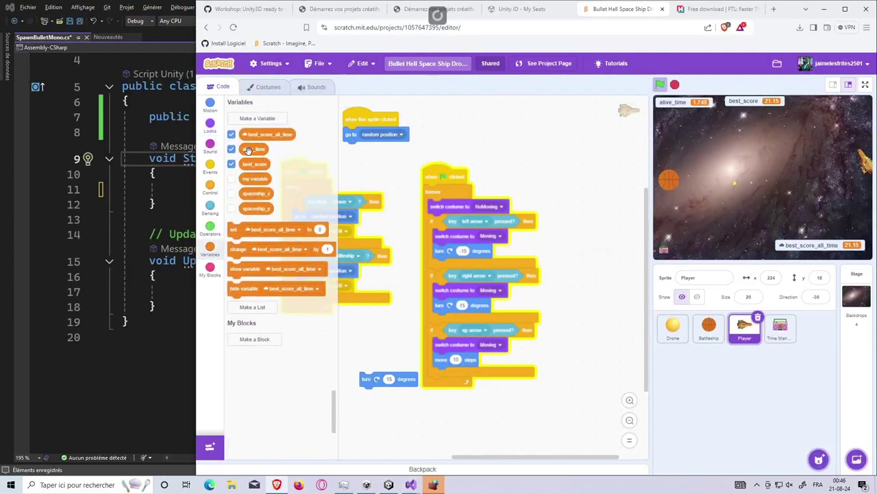
key("alt+Tab")
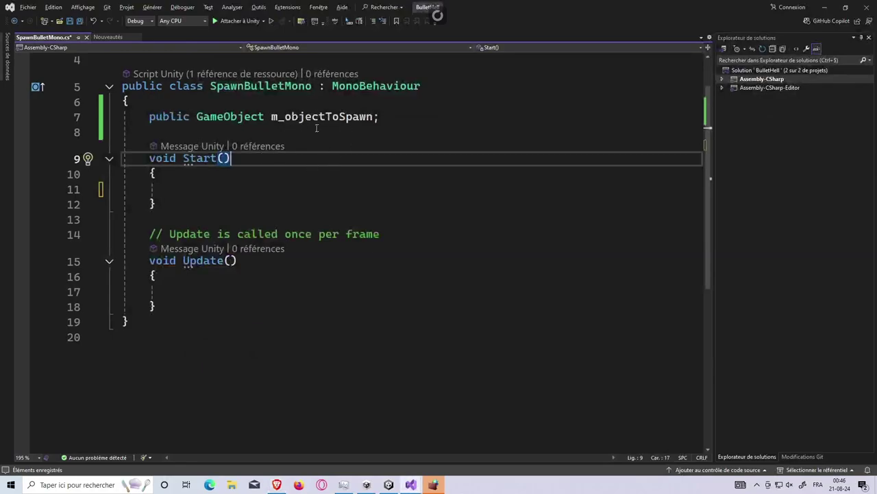
- Open a new indented line inside Start(), removing a stray character
left_click(239, 189)
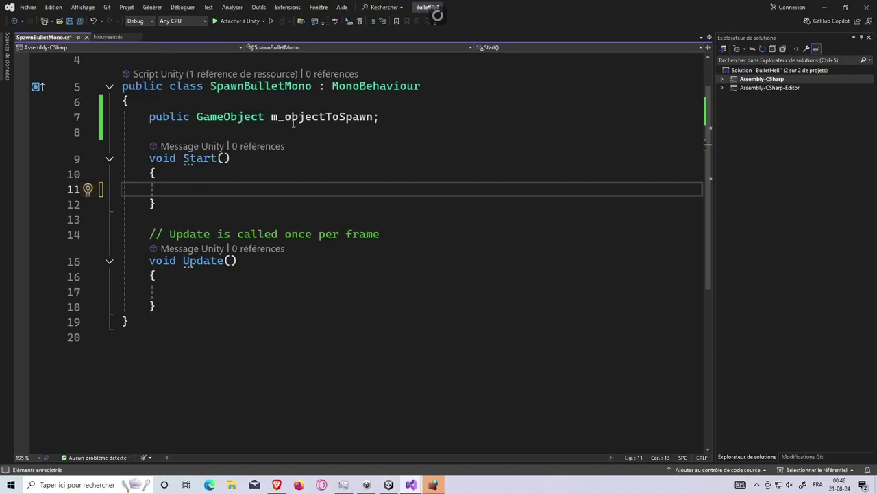
left_click(226, 179)
type("µ")
key("Return")
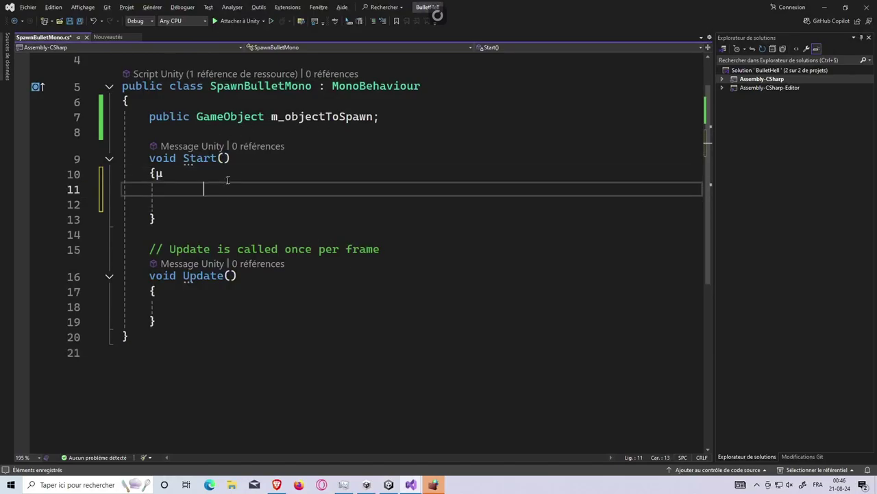
key("BackSpace")
key("BackSpace")
key("BackSpace")
key("BackSpace")
key("Return")
- Write GameObject.Instantiate(m_objectToSpawn); with IntelliSense completion and check the Instantiate signature
type("Game")
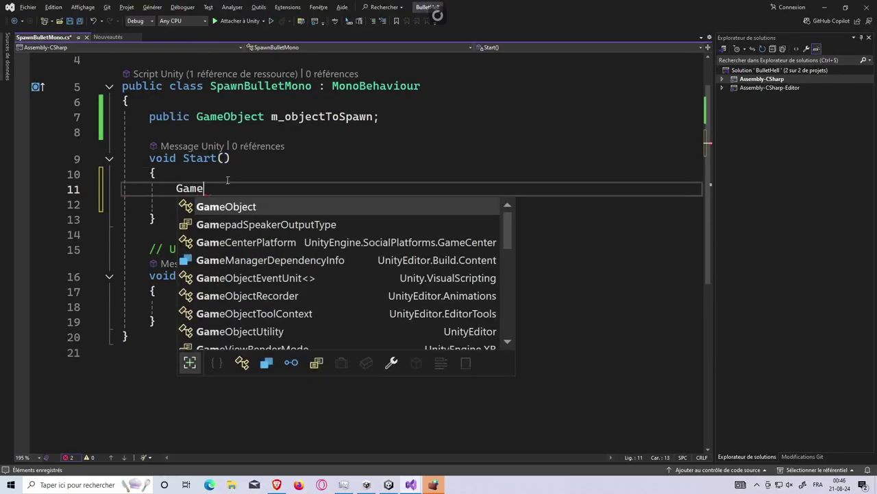
key("Escape")
type("Object.in")
key("Tab")
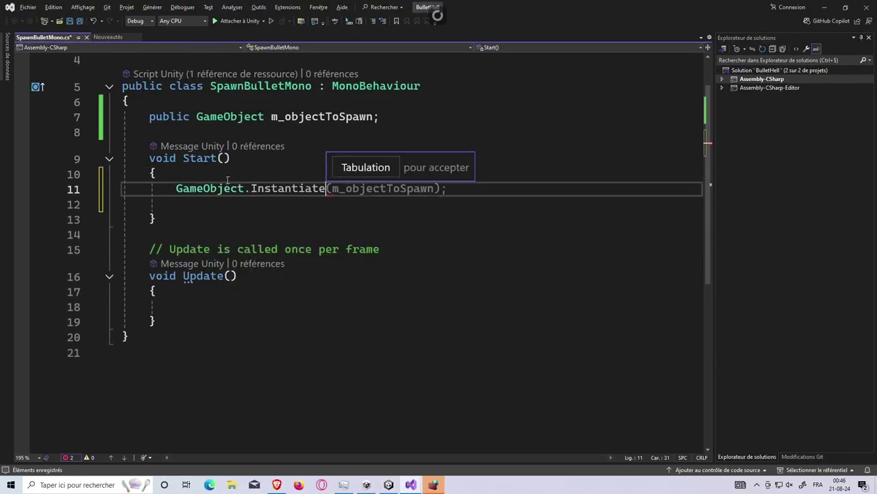
type("(")
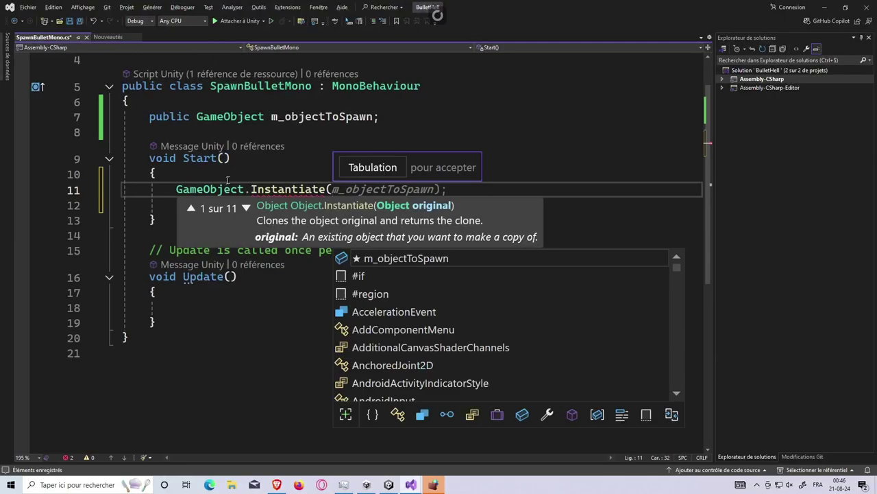
key("Tab")
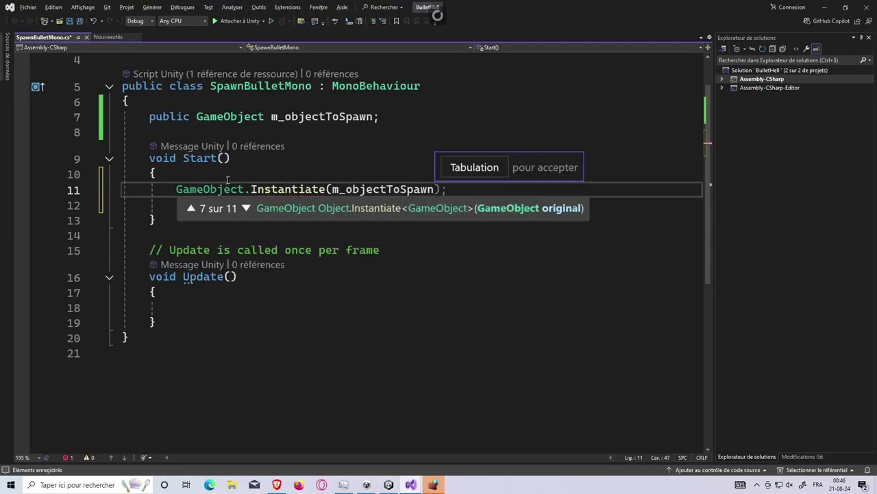
type(");")
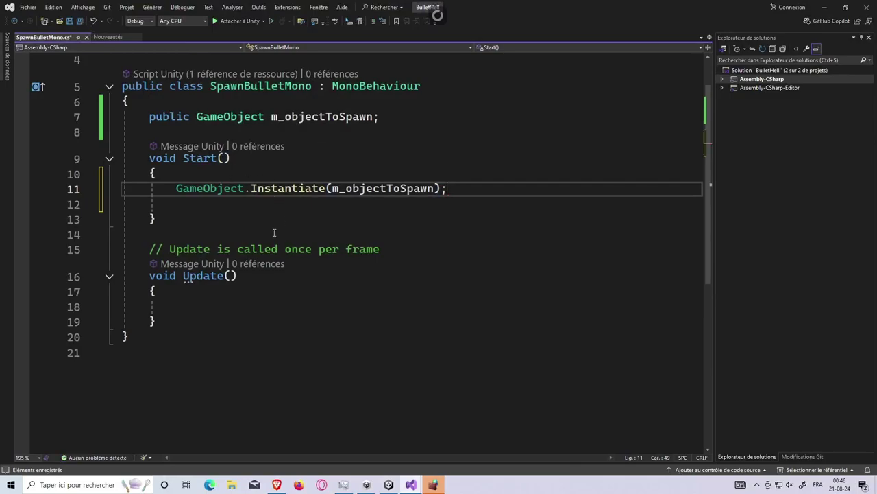
left_click(276, 220)
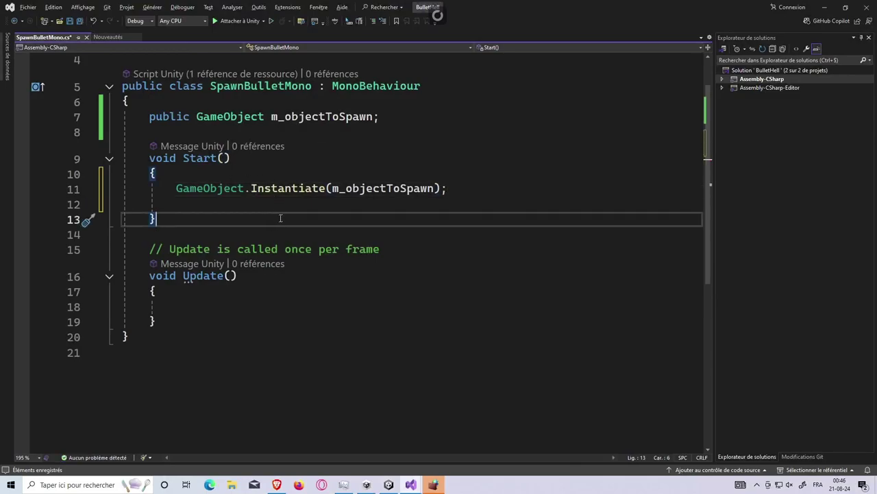
left_click(294, 199)
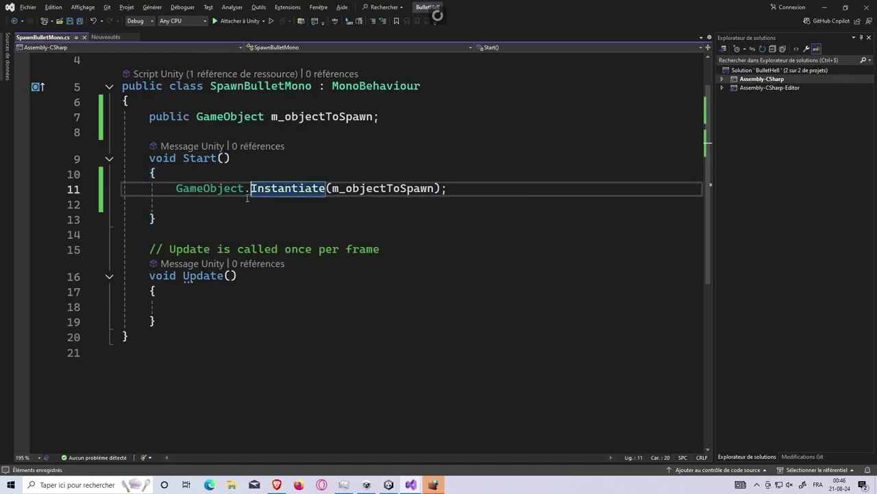
key("alt+Tab")
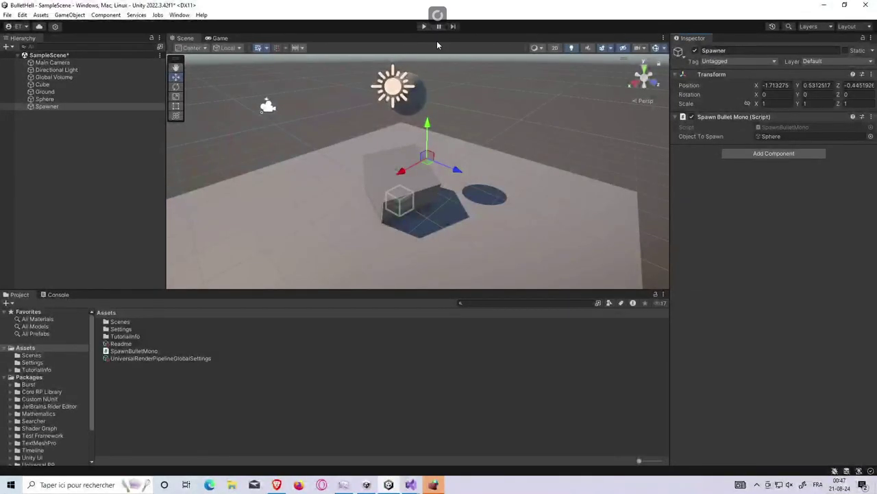
- Enter Play mode, watch a Sphere(Clone) fall beside the original Sphere, then exit Play mode
left_click(424, 27)
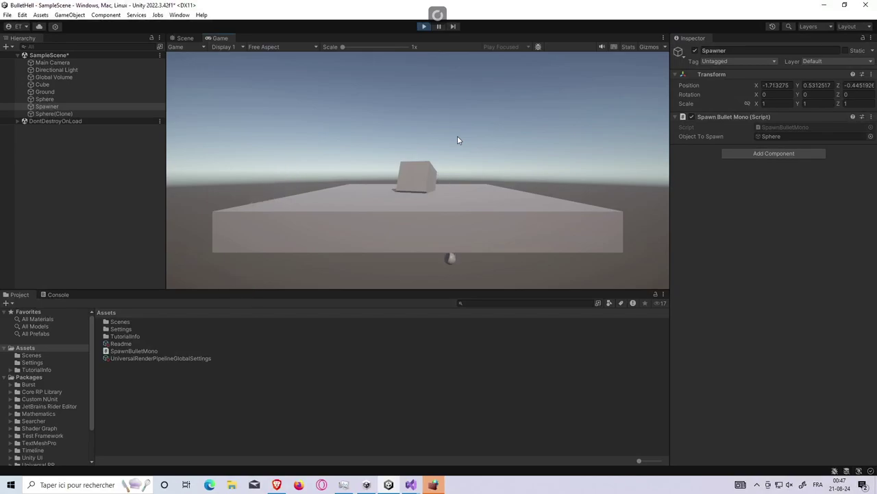
left_click(425, 30)
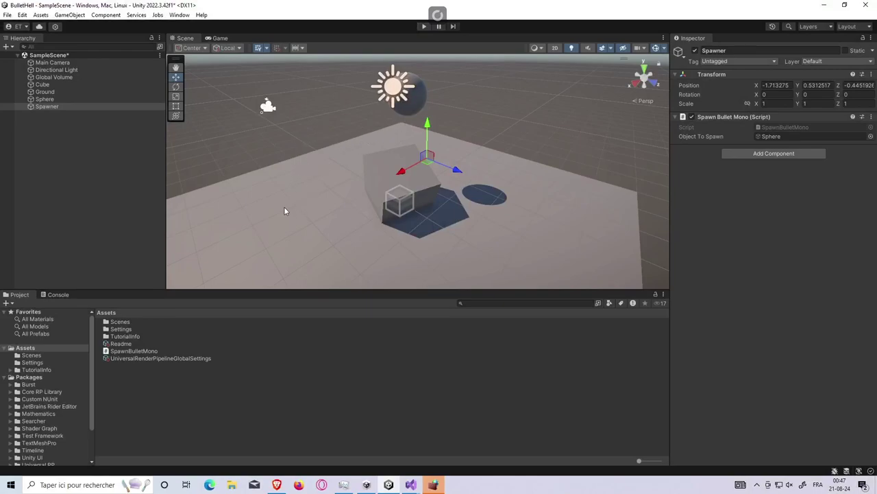
key("alt+Tab")
key("alt+Tab")
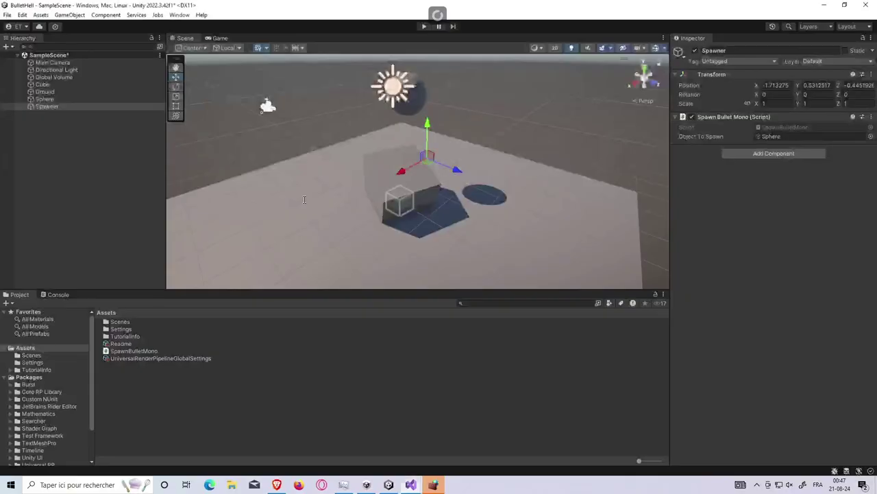
key("alt+Tab")
key("alt+Tab")
key("alt+Tab")
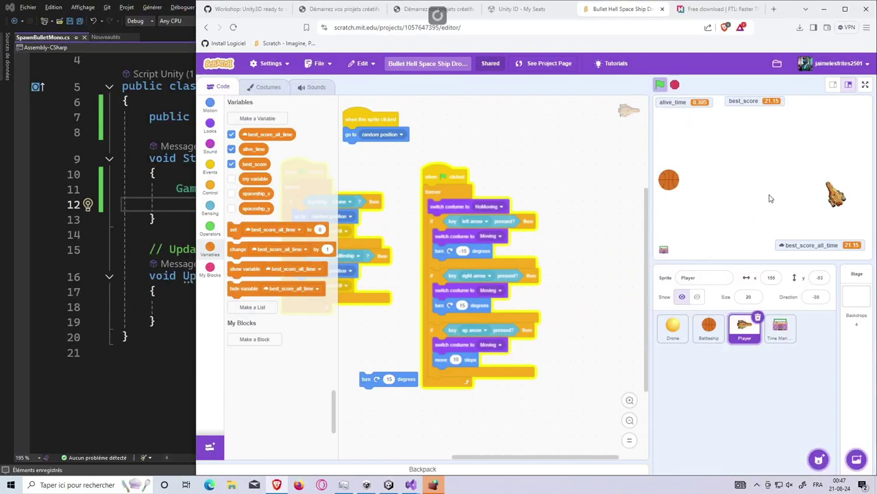
- Show the Battleship sprite's Drone-cloning scripts in Scratch, then head back toward Unity
left_click(719, 332)
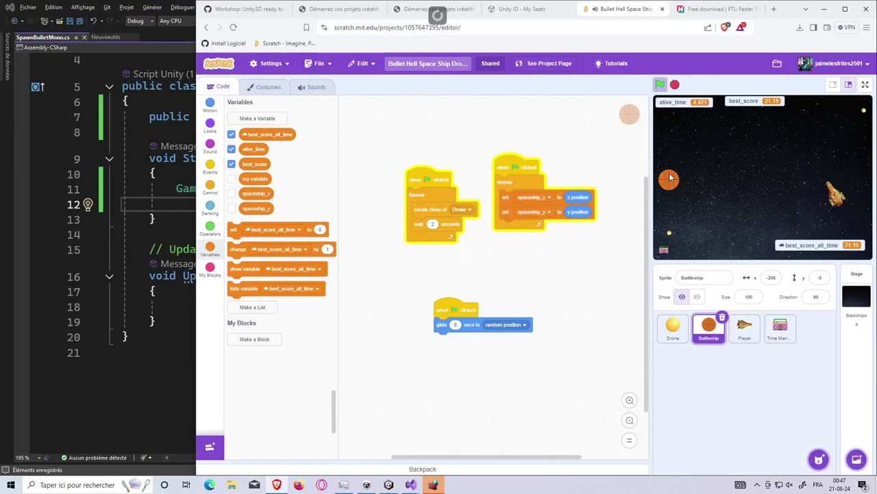
key("alt+Tab")
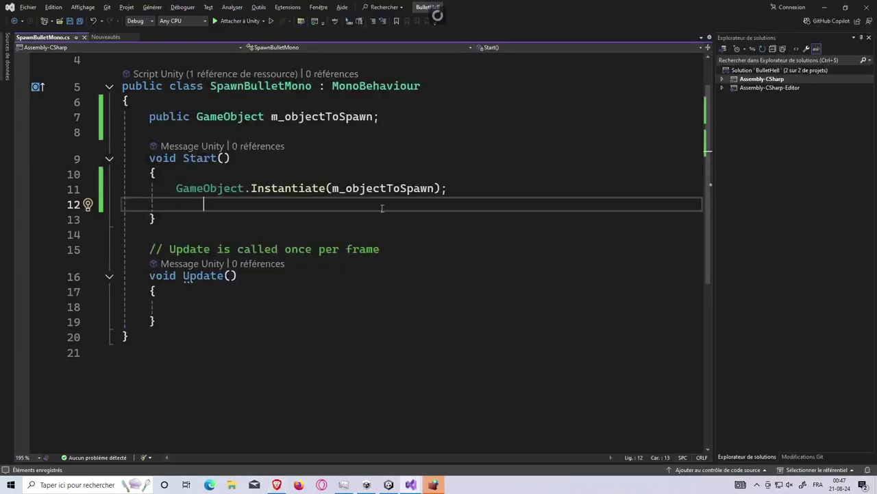
key("alt+Tab")
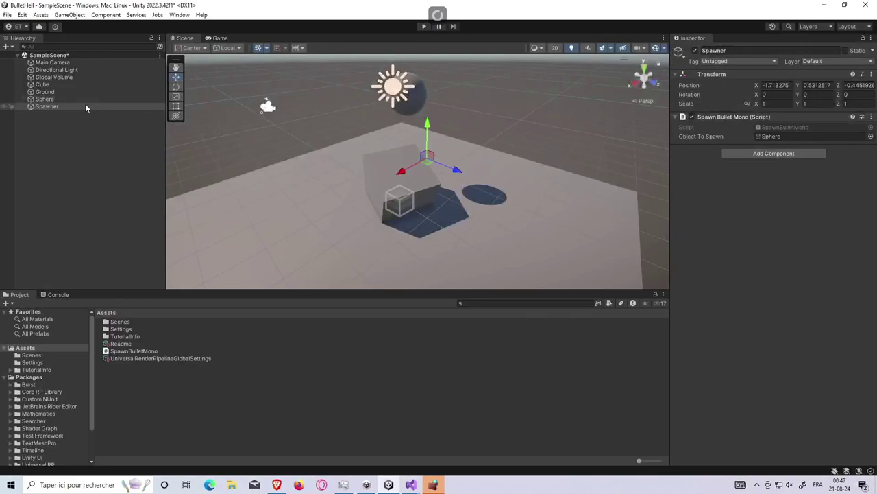
- Create an empty GameObject from the Hierarchy menu, then undo it
left_click(75, 132)
right_click(69, 140)
left_click(112, 252)
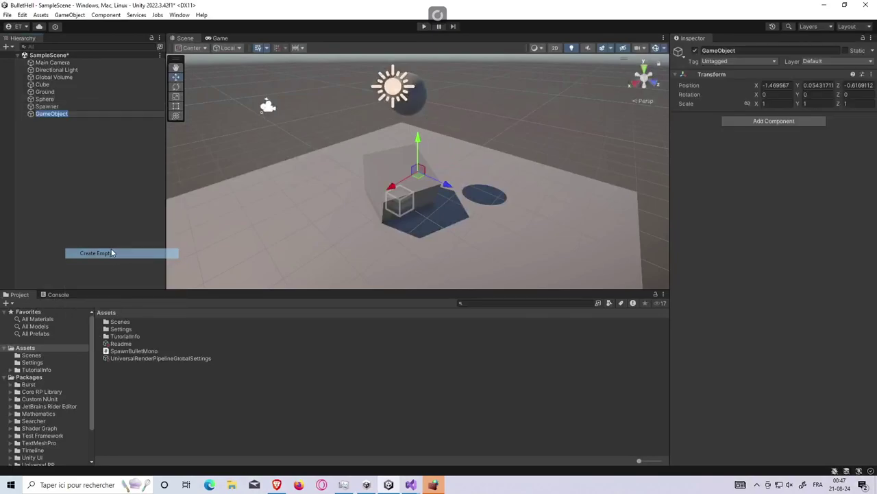
type("S")
key("BackSpace")
key("Return")
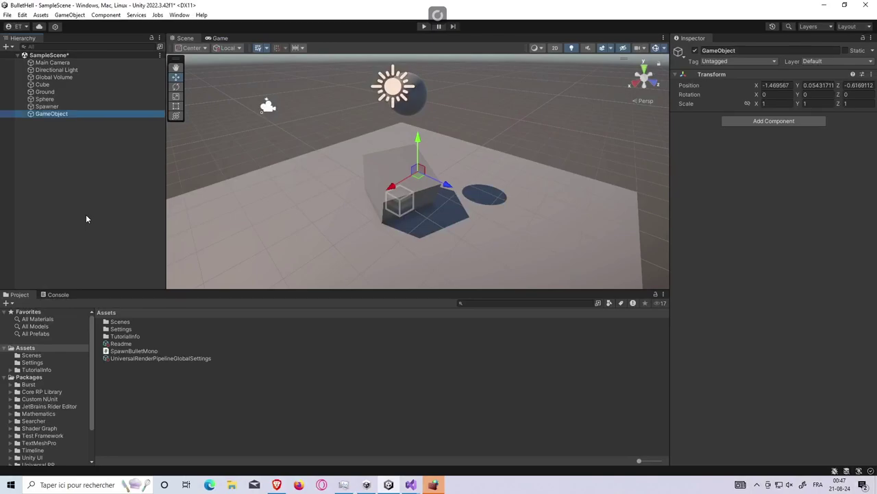
left_click(94, 224)
key("ctrl+z")
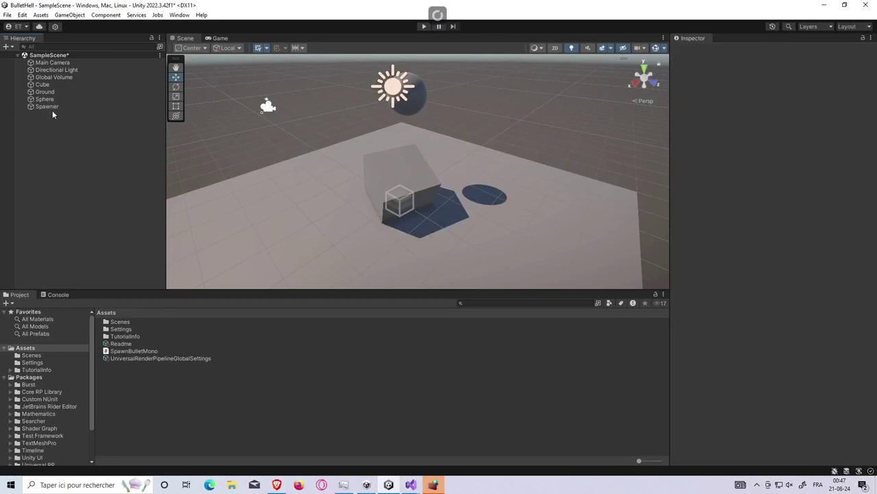
- Add a 3D Sphere, lift it above the ground and scale it up to about 1.3005
left_click(52, 107)
right_click(48, 108)
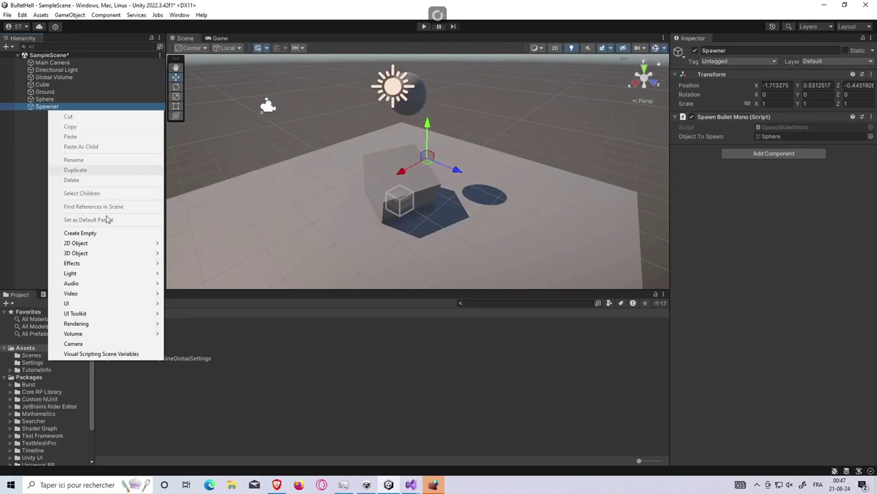
mouse_move(155, 258)
left_click(199, 263)
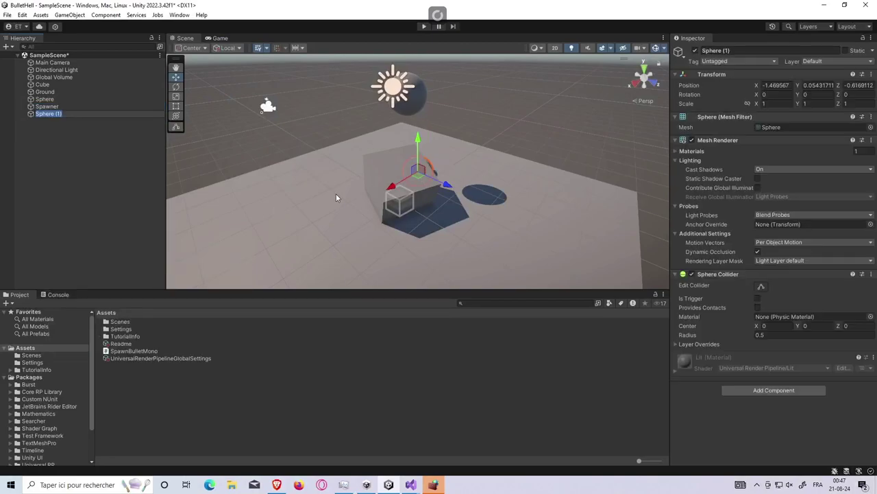
left_click_drag(441, 176, 527, 71)
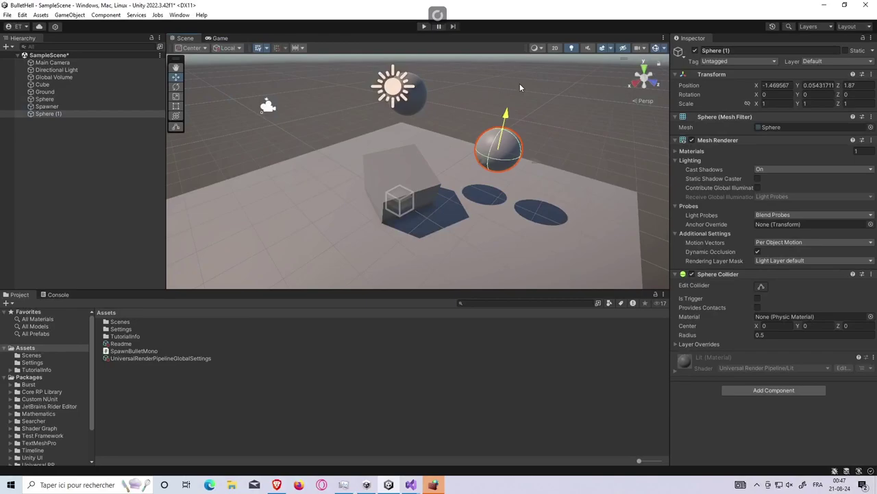
key("r")
left_click_drag(508, 105, 541, 113)
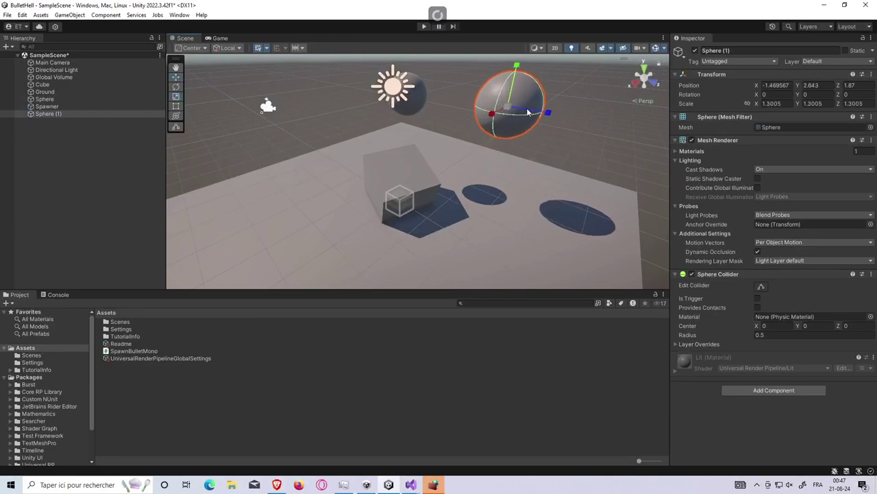
- Remove the new sphere's Sphere Collider component and reselect Sphere (1)
right_click(711, 272)
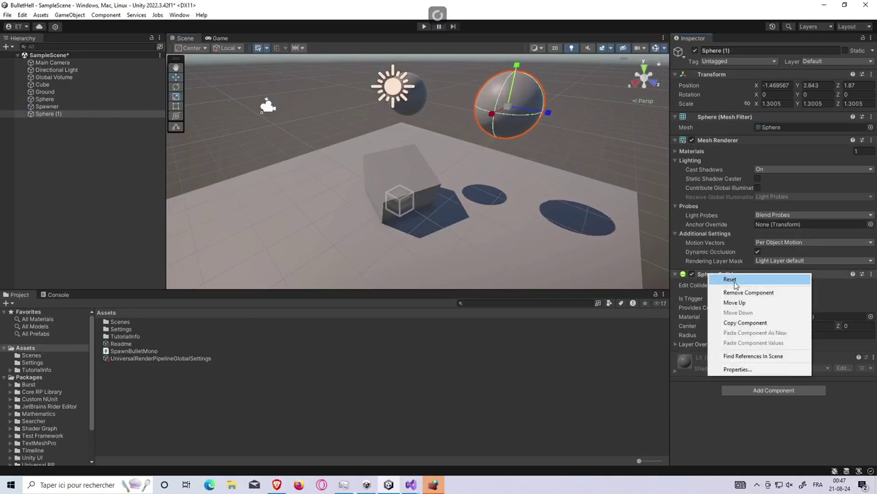
left_click(721, 286)
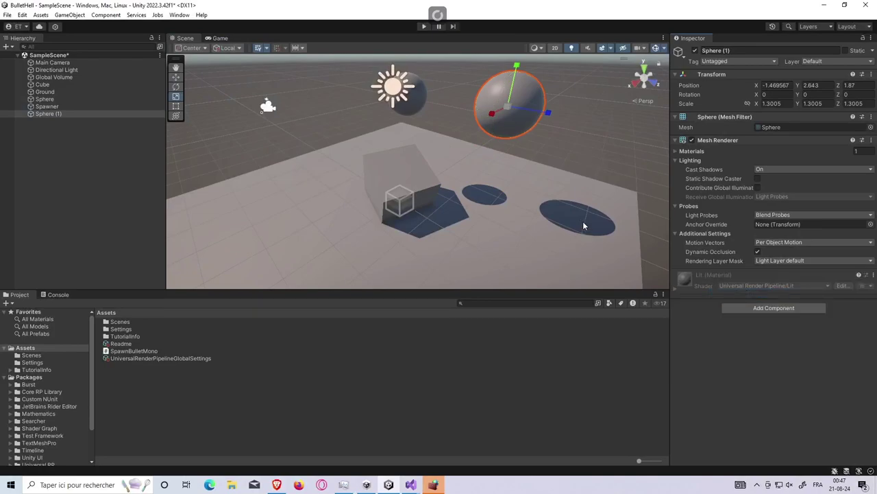
key("ctrl+z")
right_click(713, 274)
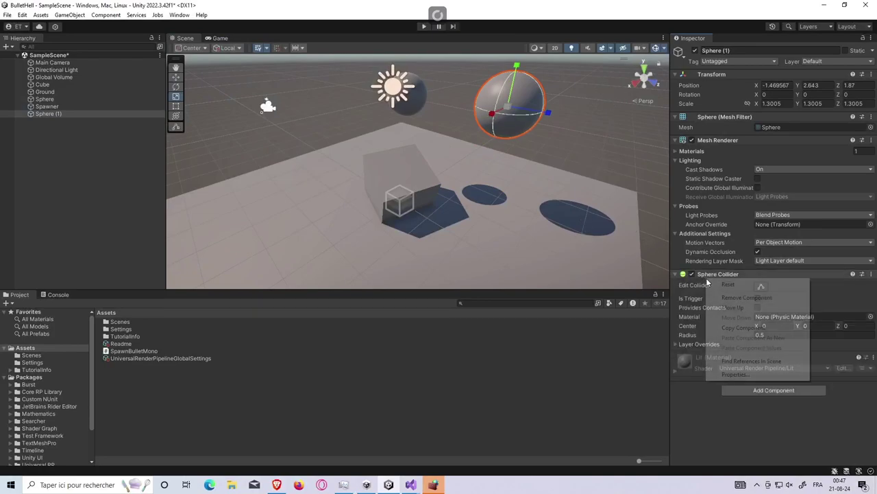
left_click(747, 297)
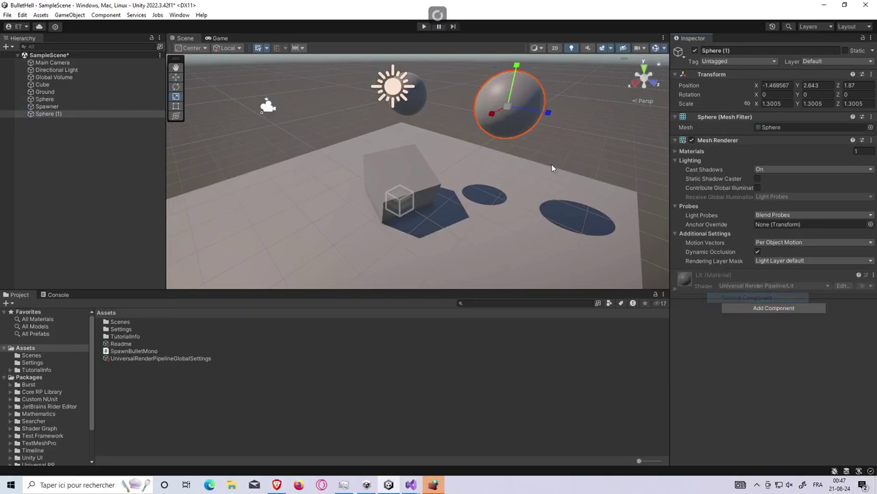
left_click(131, 124)
left_click(45, 116)
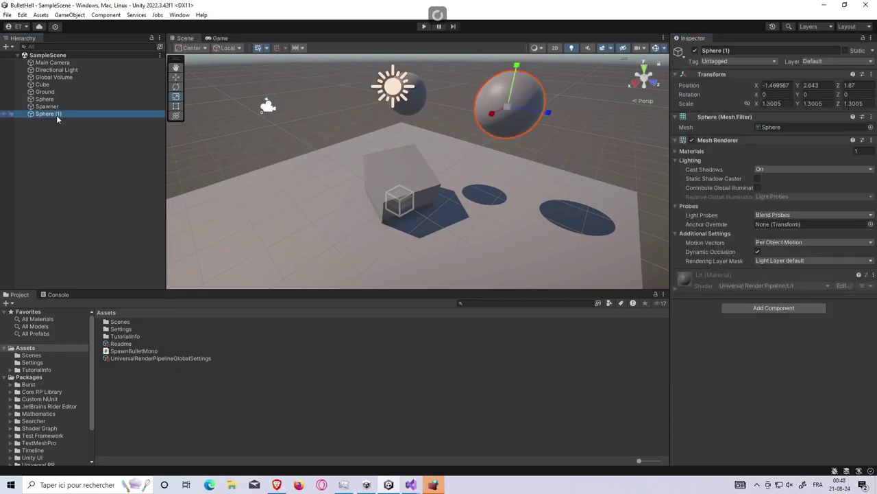
- In the Hierarchy, rename Sphere (1) to 'Main Space Ship' and Sphere to 'Space Ship'
left_click(57, 115)
type("Main Space Shi")
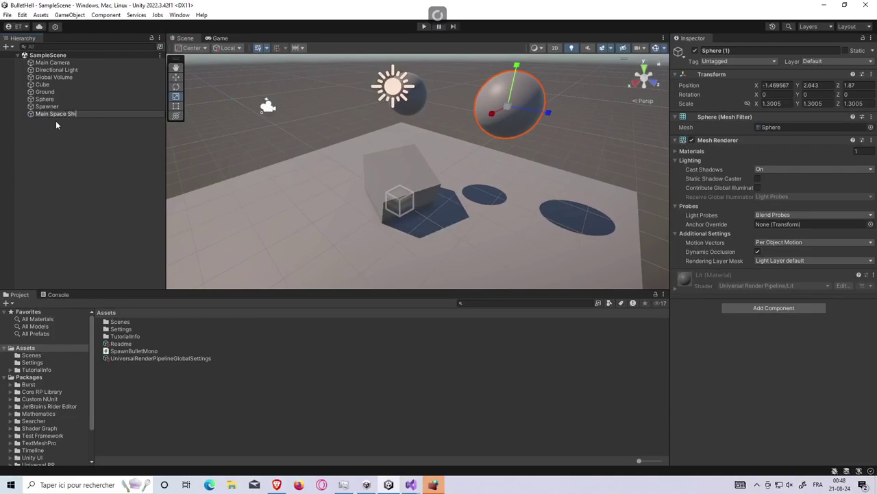
type("p")
key("Return")
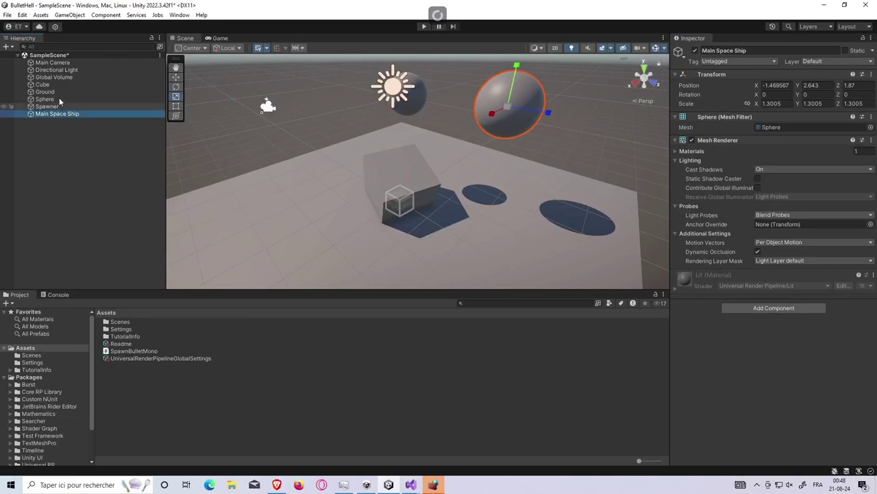
left_click(54, 101)
left_click(68, 100)
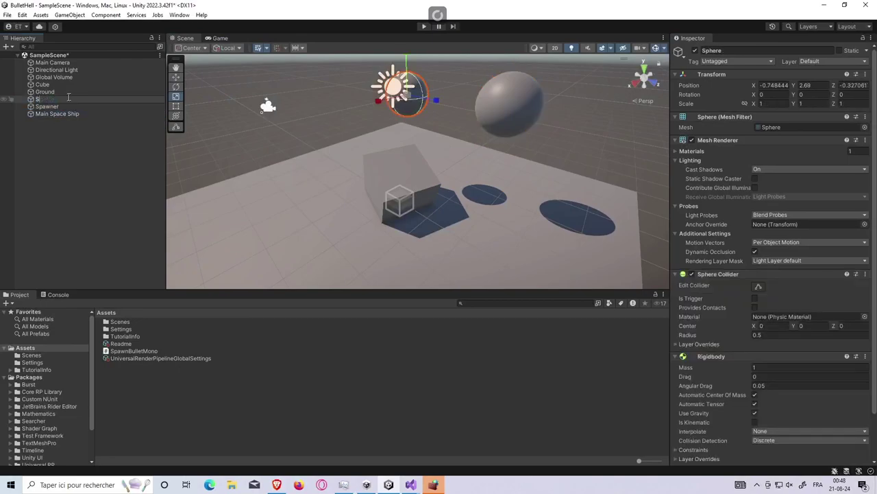
type("ace Ship")
key("Return")
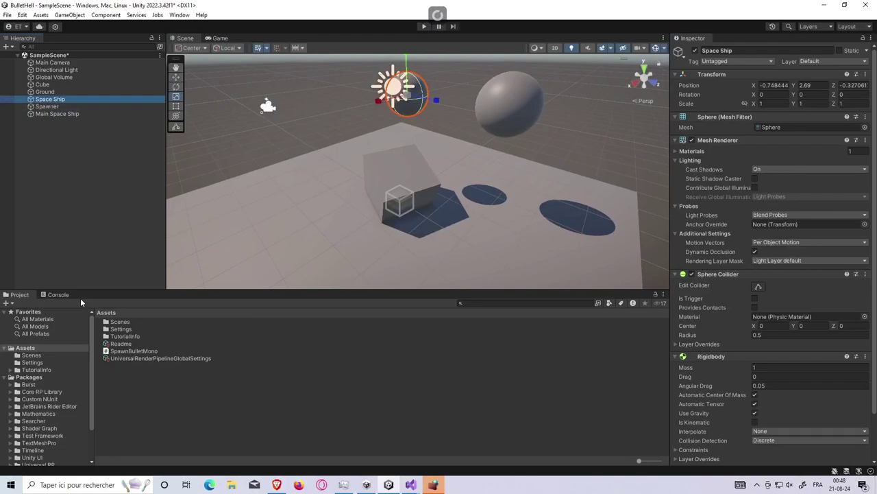
- Turn Space Ship into a prefab asset and delete it from the scene
mouse_move(65, 100)
left_mouse_down()
mouse_move(145, 396)
mouse_move(144, 388)
left_mouse_up()
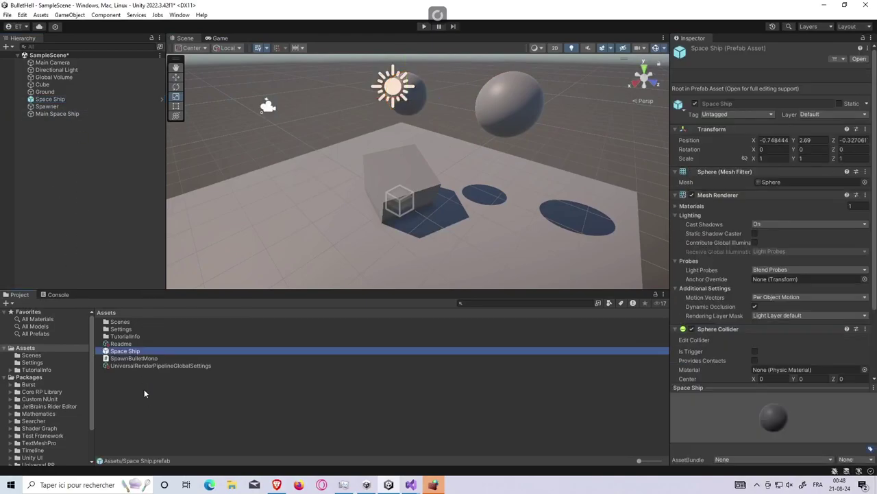
left_click(124, 352)
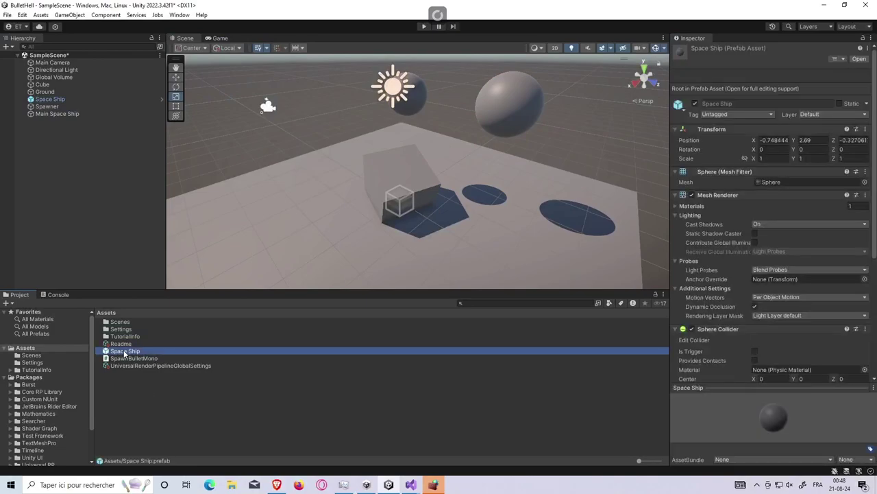
left_click(77, 100)
key("Delete")
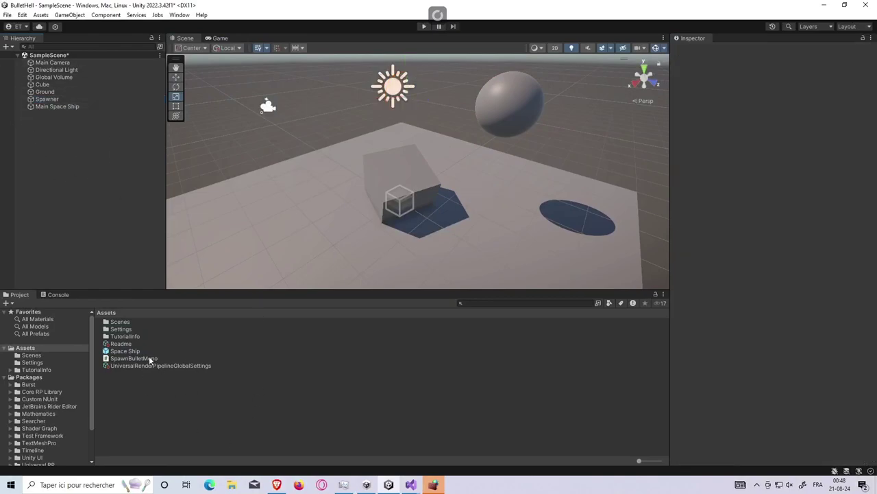
left_click(128, 351)
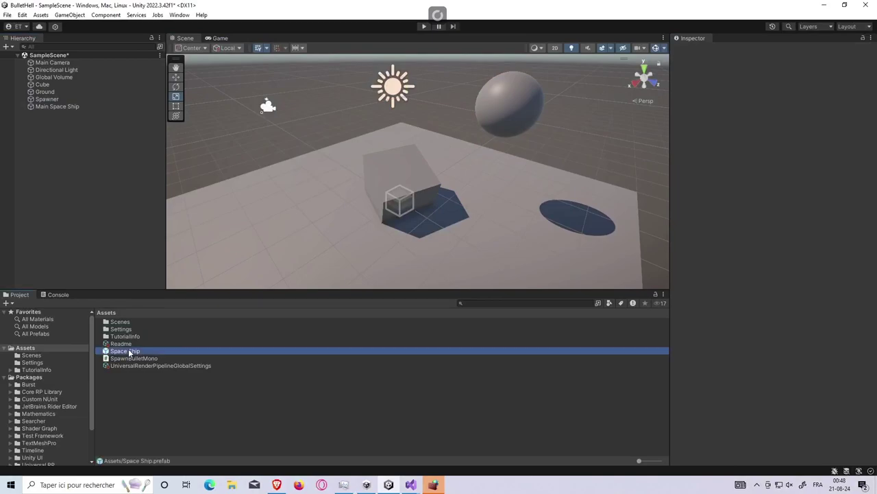
- Make Main Space Ship a child of Spawner and select both objects
left_click(68, 99)
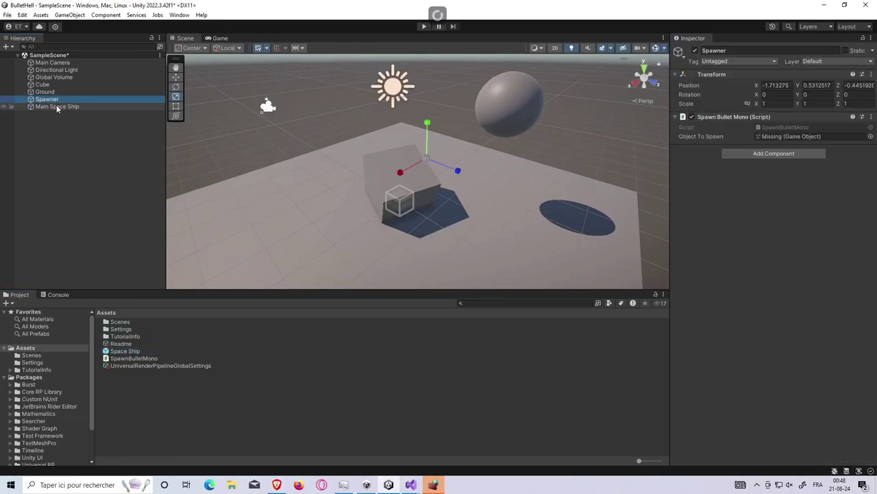
left_click_drag(58, 106, 68, 99)
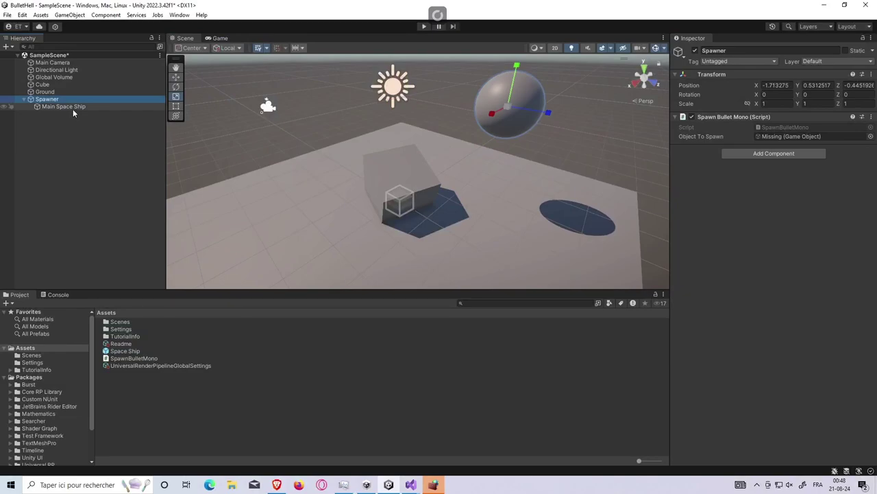
left_click(73, 108, "ctrl")
- Set Position to 0, 0, 0 and raise the objects high above the cube
left_click(779, 85)
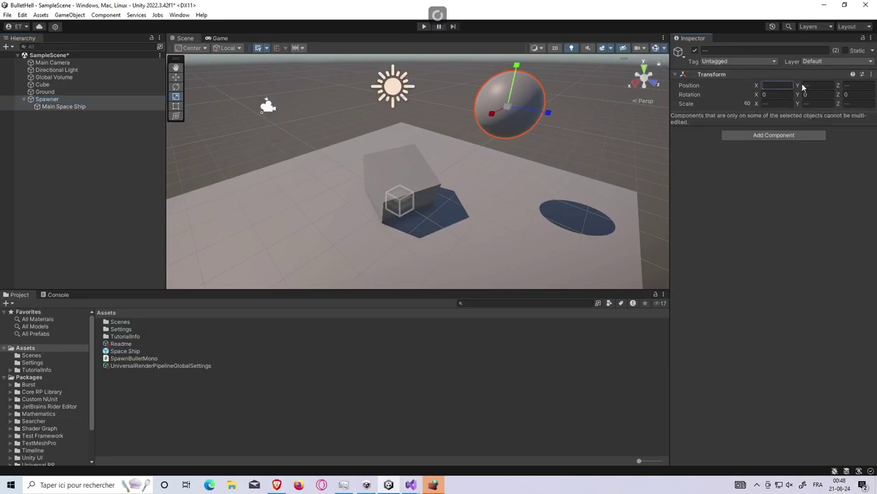
type("0")
key("Tab")
type("0")
key("Tab")
type("0")
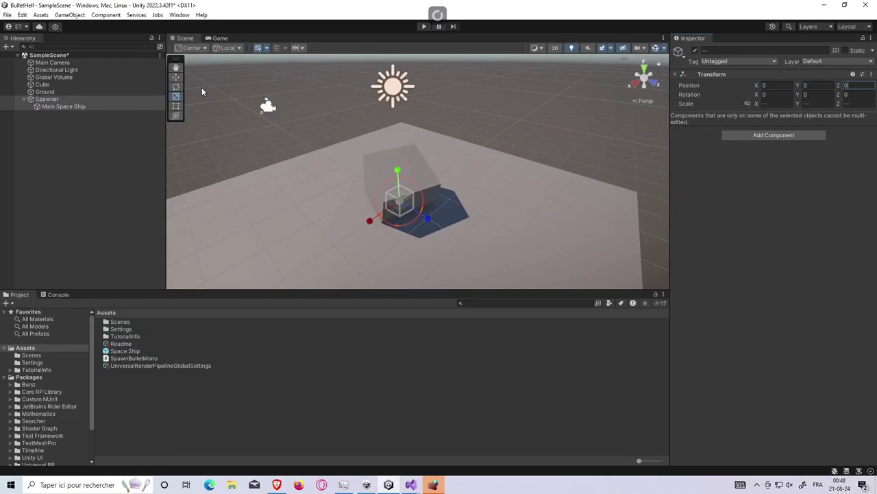
key("Return")
key("e")
key("w")
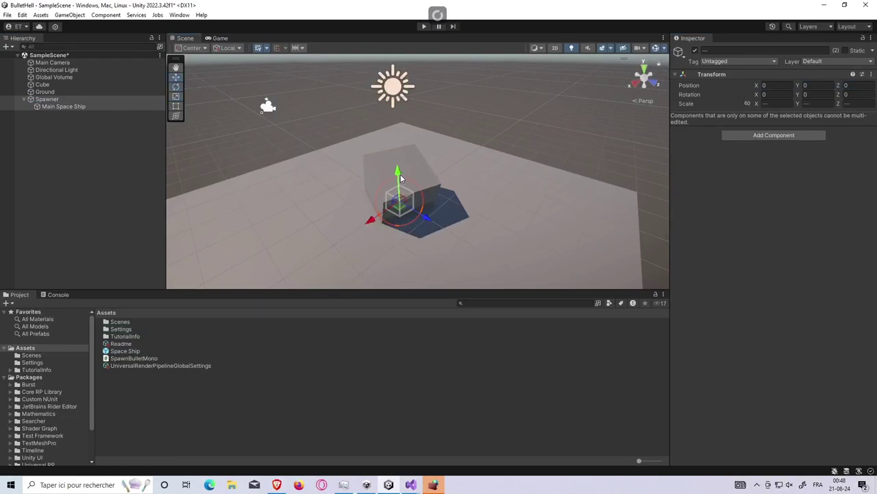
left_click_drag(401, 179, 400, 65)
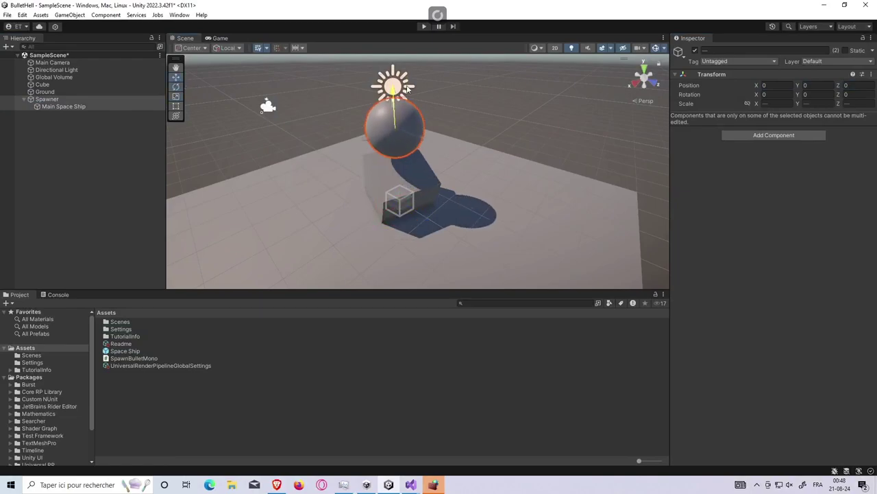
- Assign the Space Ship prefab to the Spawner's Object To Spawn field
left_click(79, 107)
left_click(120, 99)
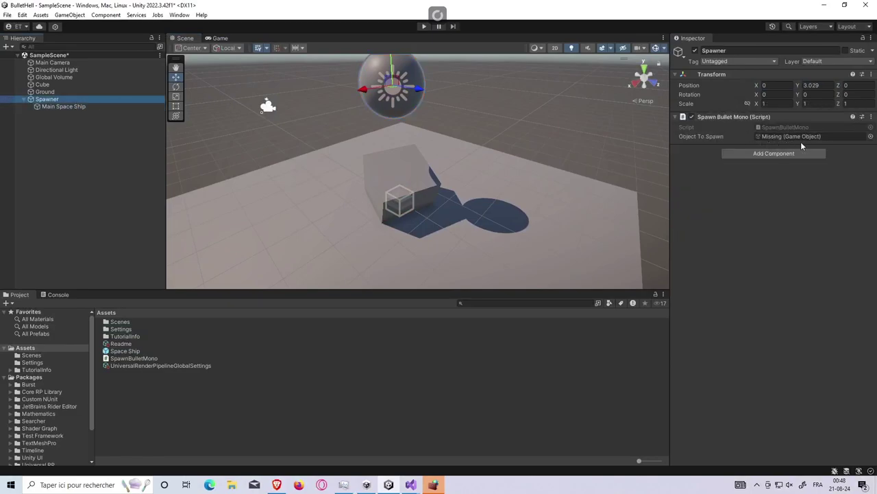
left_click_drag(134, 351, 788, 137)
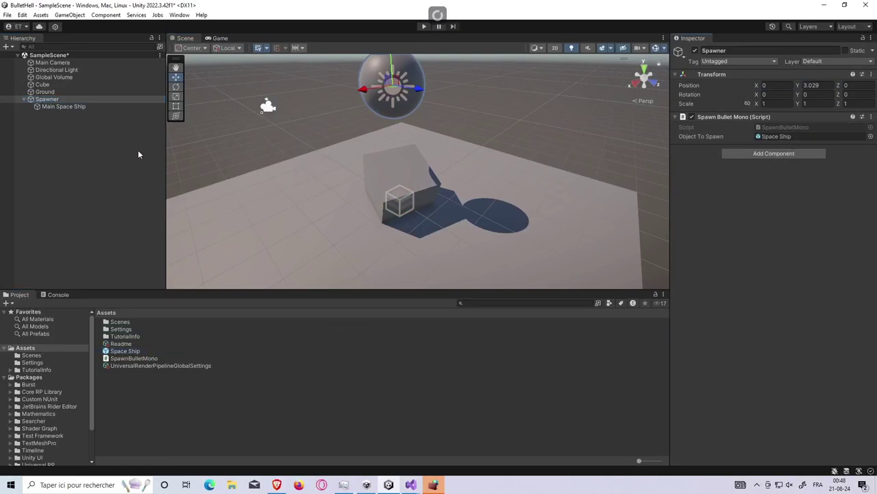
- Save Main Space Ship as a prefab asset and reselect the Spawner
left_click_drag(78, 108, 182, 431)
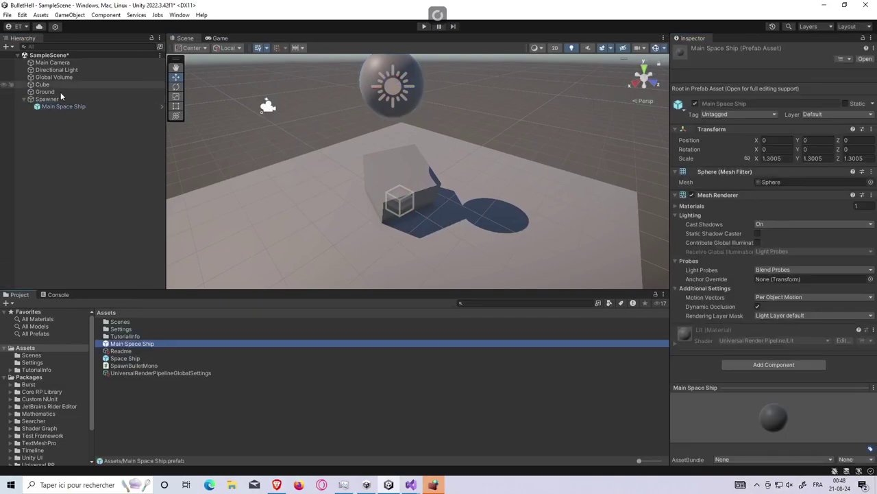
left_click(75, 100)
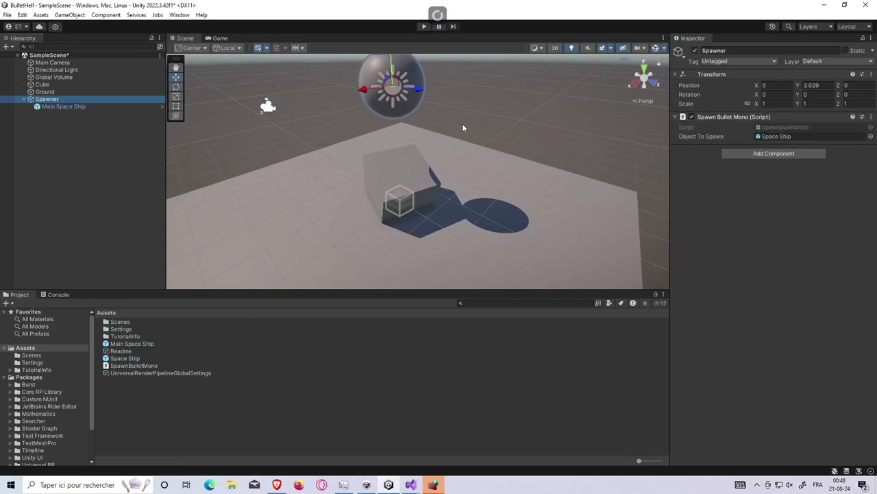
key("alt+Tab")
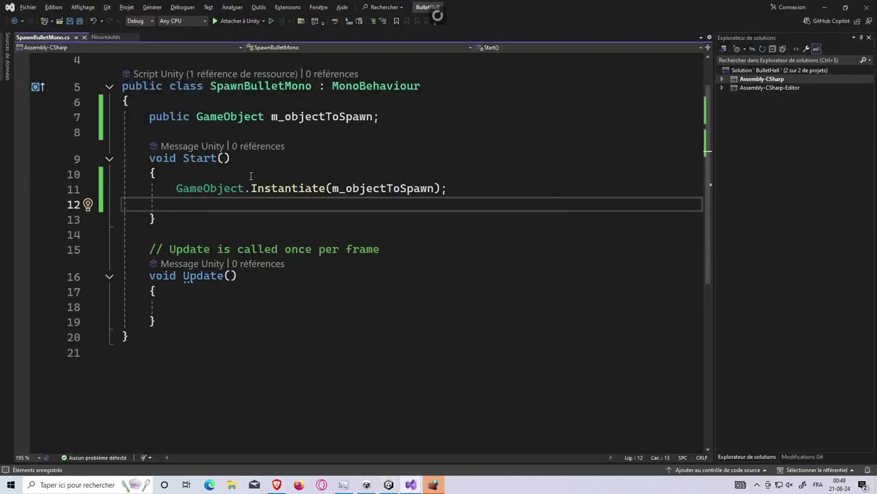
- Add a public float m_timeToSpawn field set to 5 below m_objectToSpawn
left_click(242, 176)
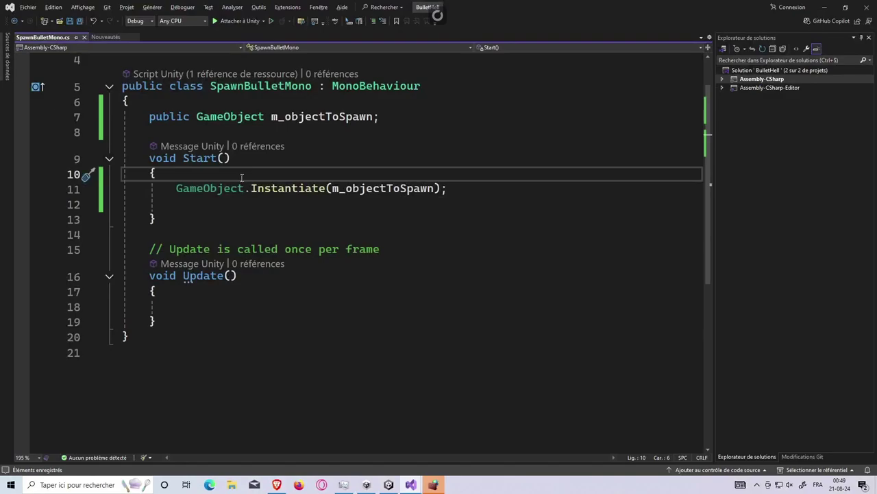
left_click(295, 137)
type("publ")
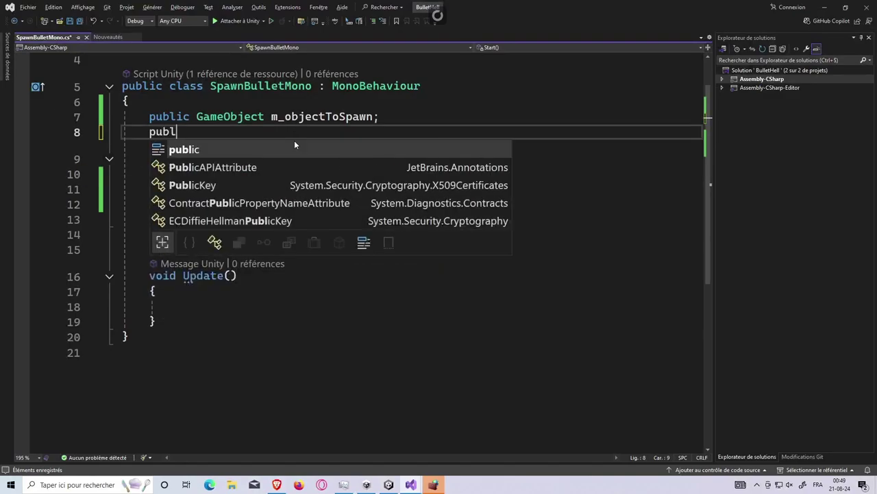
type("ic float m_timeToSpawn")
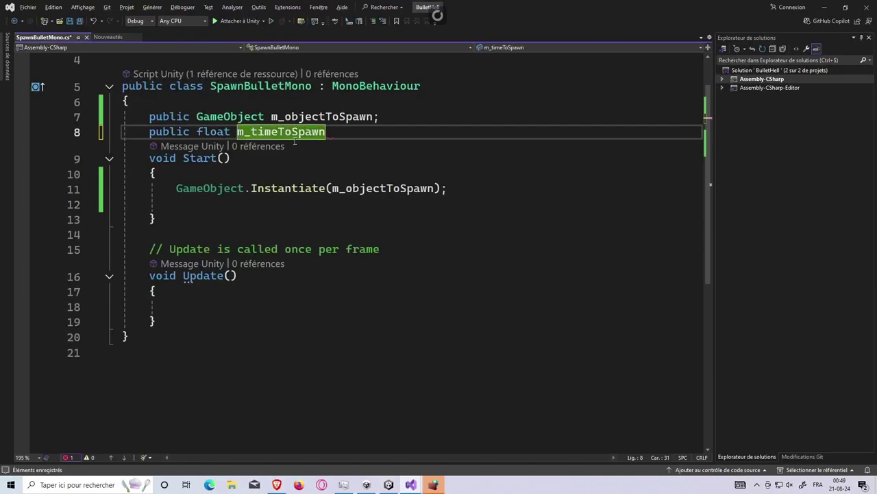
type("= 5;")
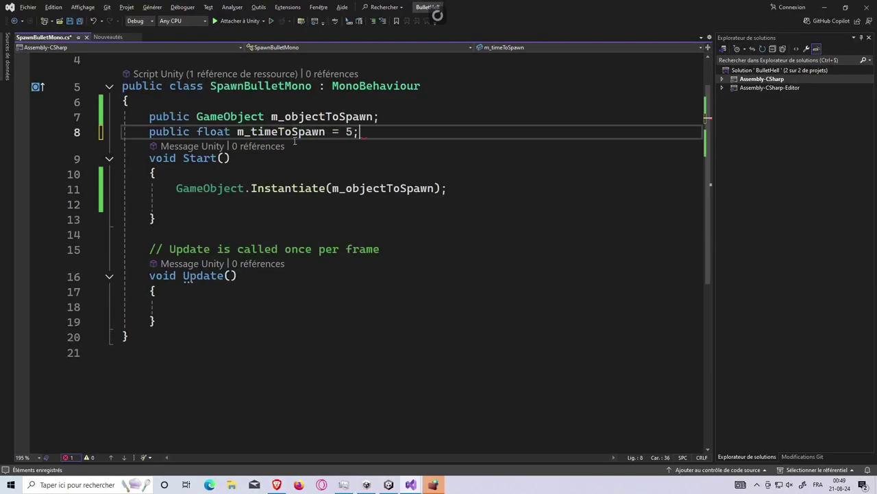
- Add Invoke("SpawnNewSpaceShip", m_timeToSpawn); after the Instantiate line in Start and save
key("Down")
key("Down")
key("Down")
key("Down")
key("Up")
key("End")
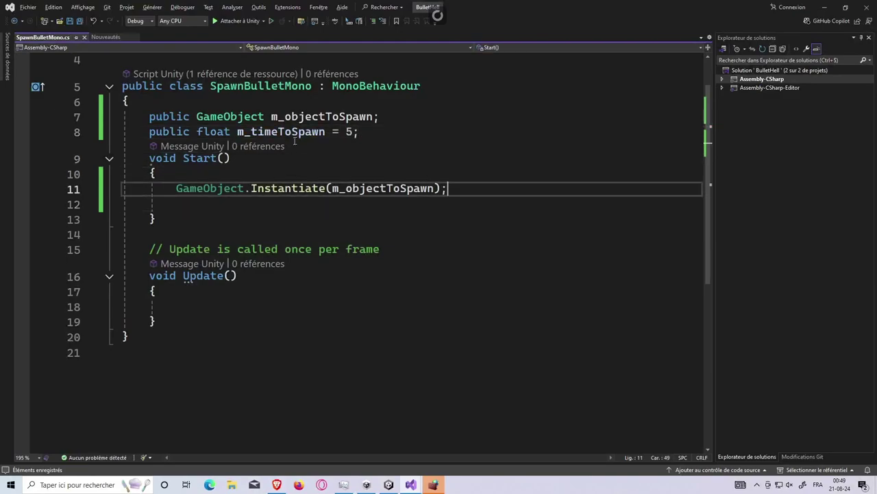
key("Return")
key("Return")
type("Invoke")
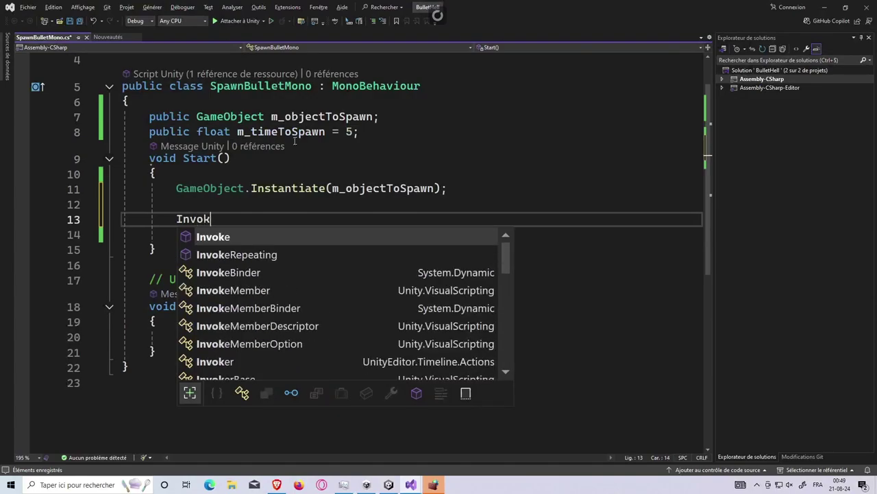
type("(\"")
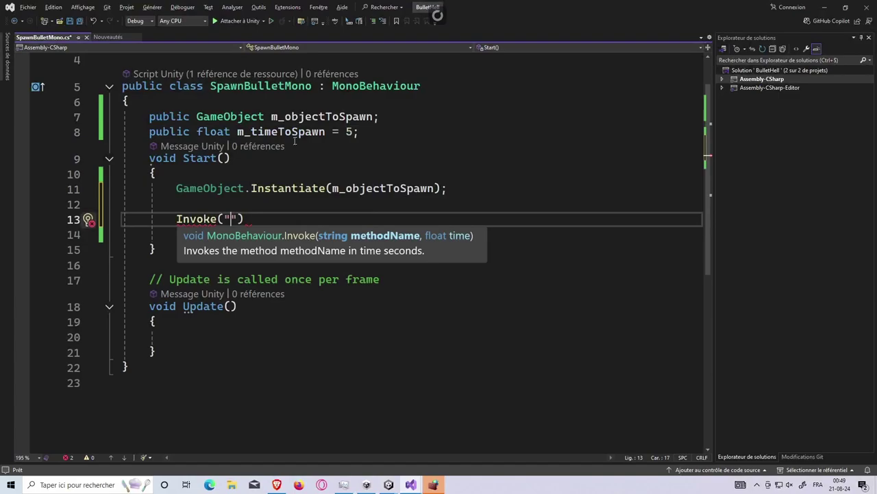
type("SpawnNew")
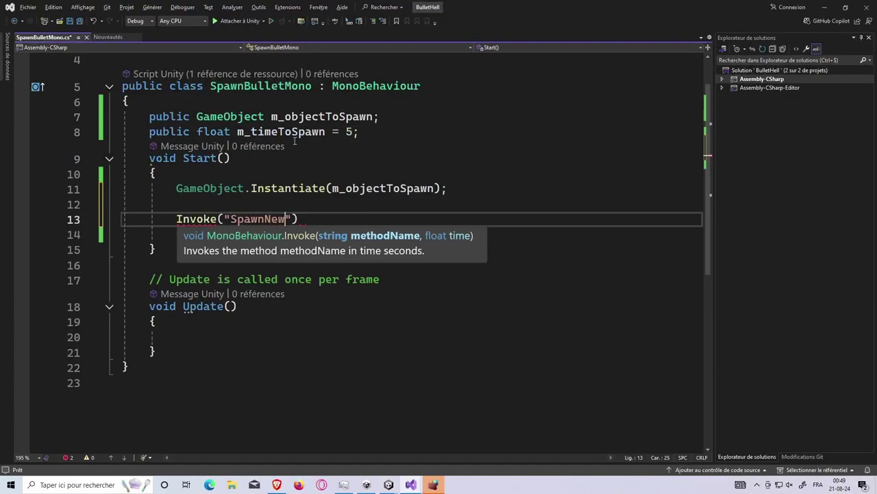
type("SpaceShip\"")
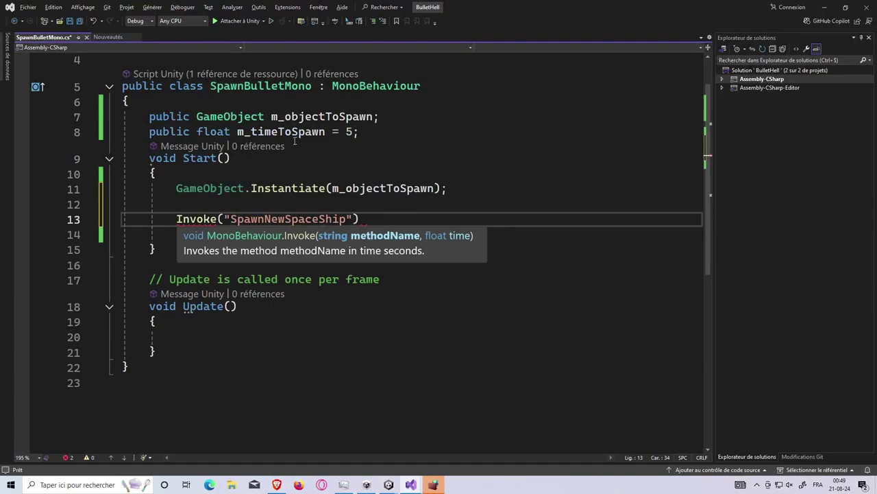
type(",")
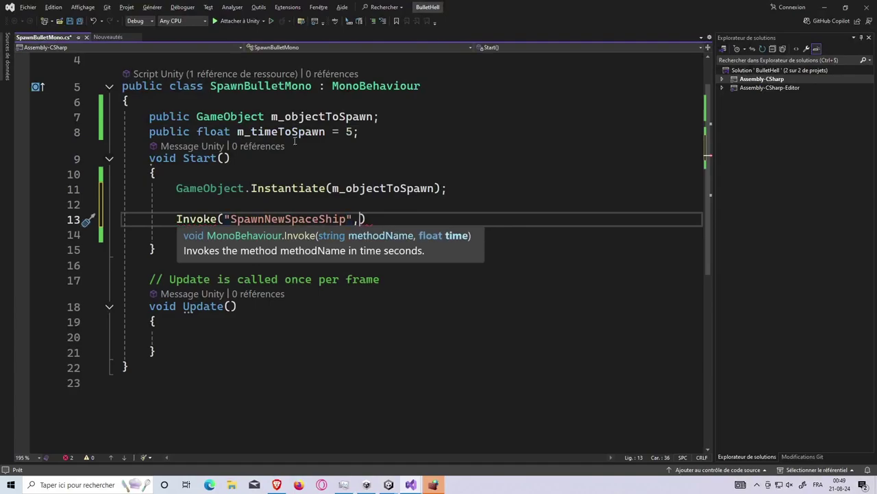
left_click(295, 133)
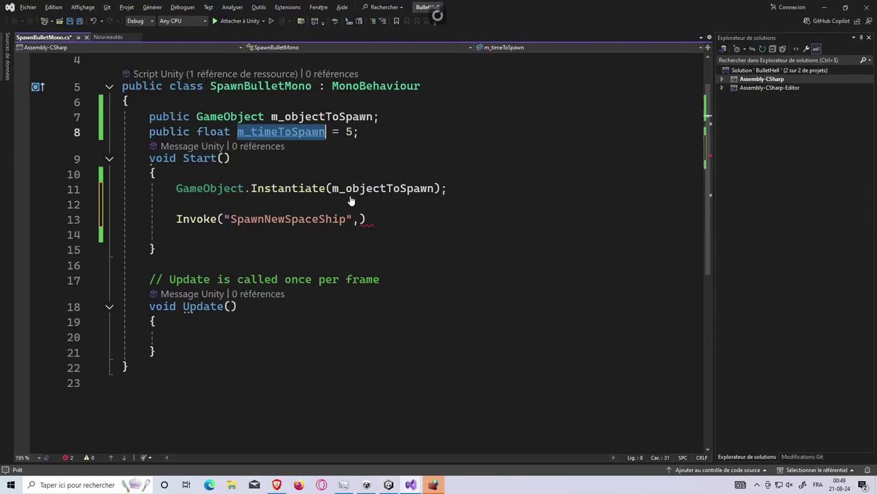
left_click(354, 218)
key("Right")
type("m_timeToSpawn")
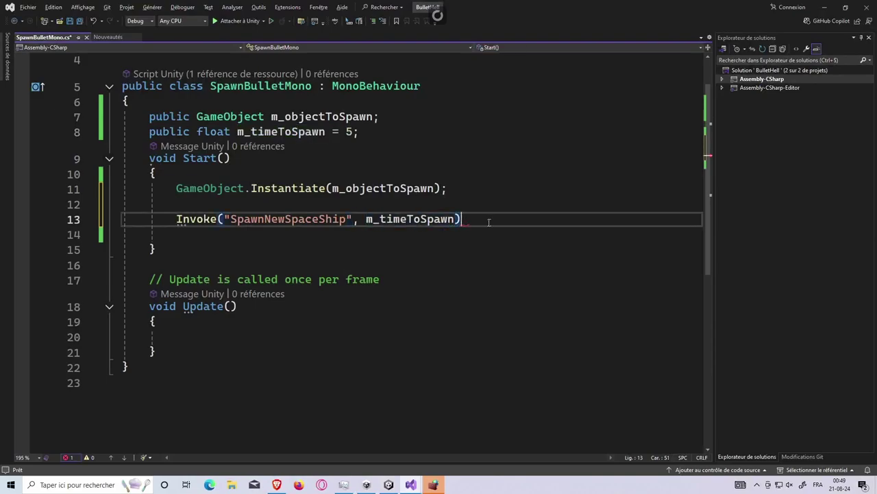
type(";")
key("ctrl+s")
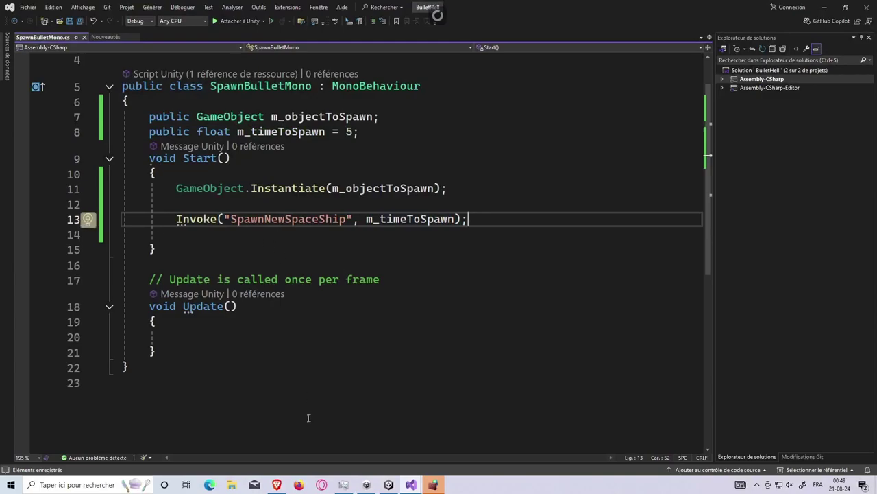
- Delete the Update method and its comment from the script
left_click_drag(202, 351, 237, 266)
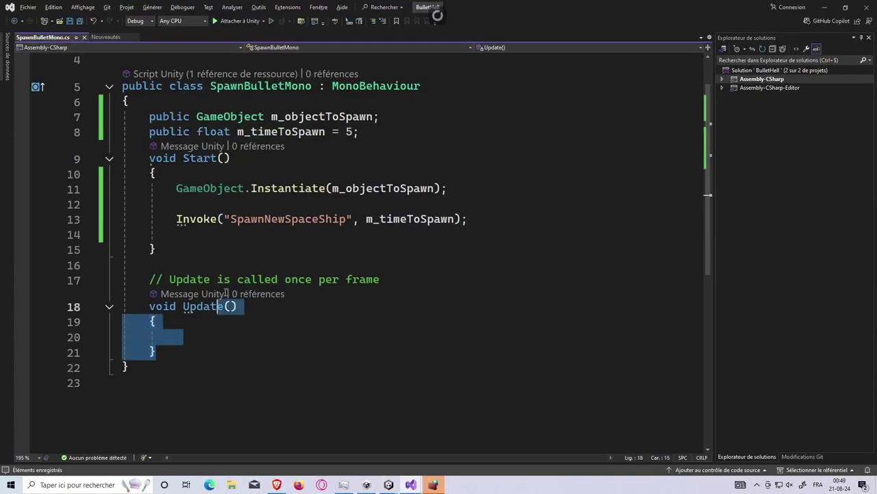
key("Delete")
left_click(252, 238)
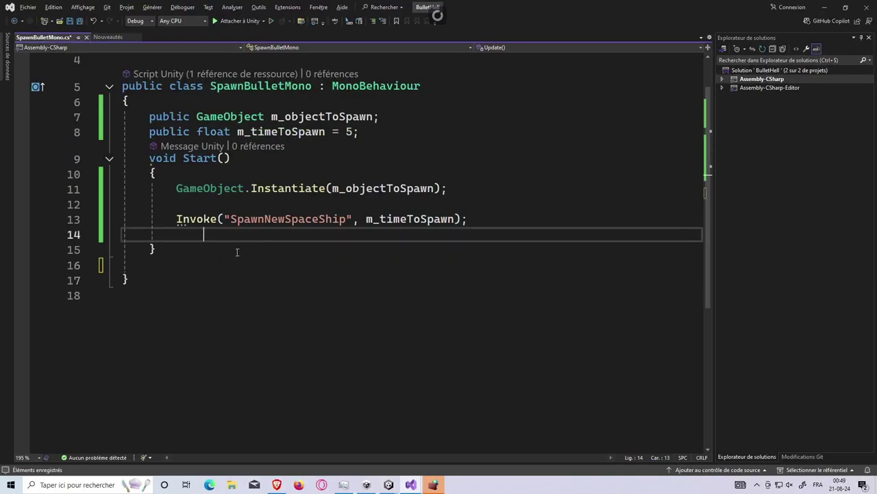
- Add an empty public void SpawnNewSpaceShip() method after Start
key("Down")
key("Down")
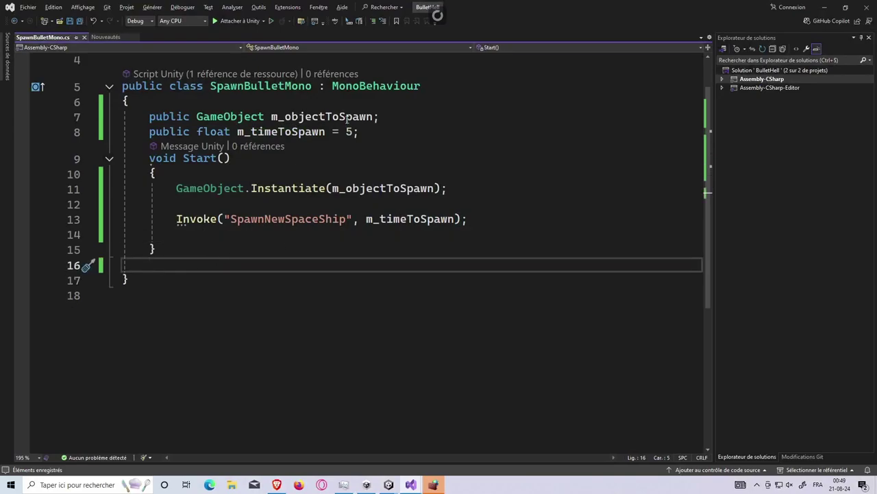
double_click(289, 218)
key("ctrl+c")
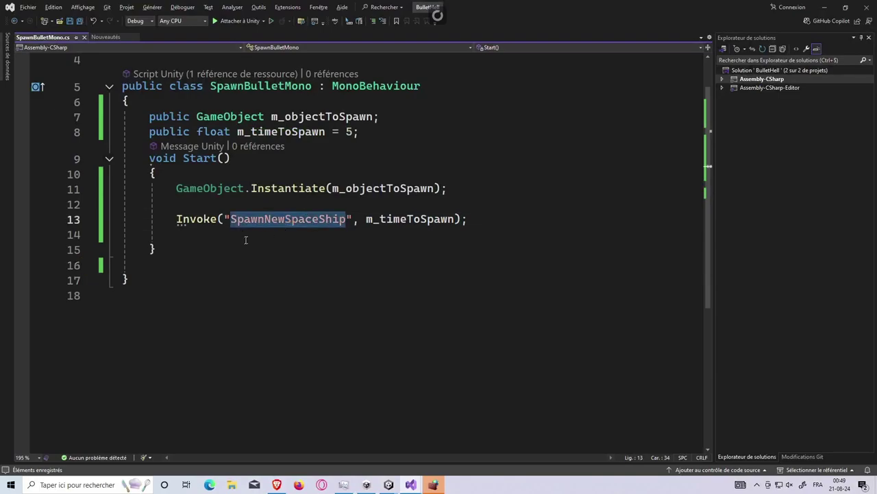
left_click(230, 256)
key("Return")
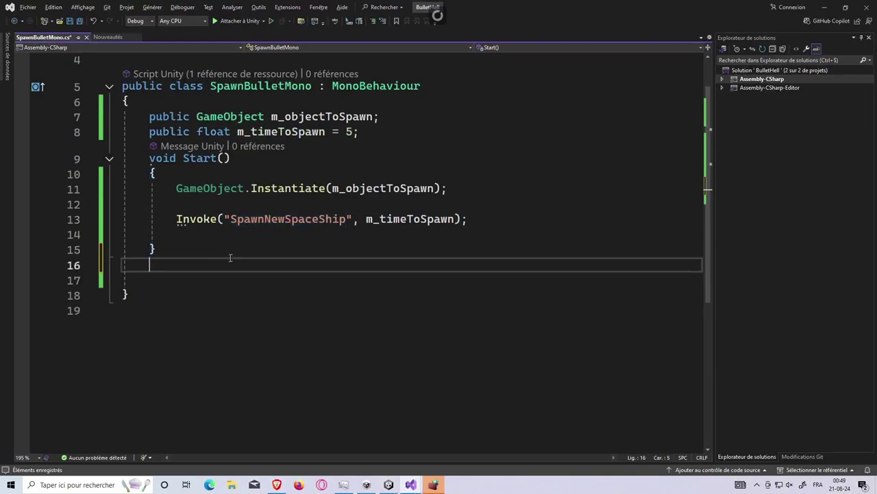
type("puvlic")
key("BackSpace")
key("BackSpace")
key("BackSpace")
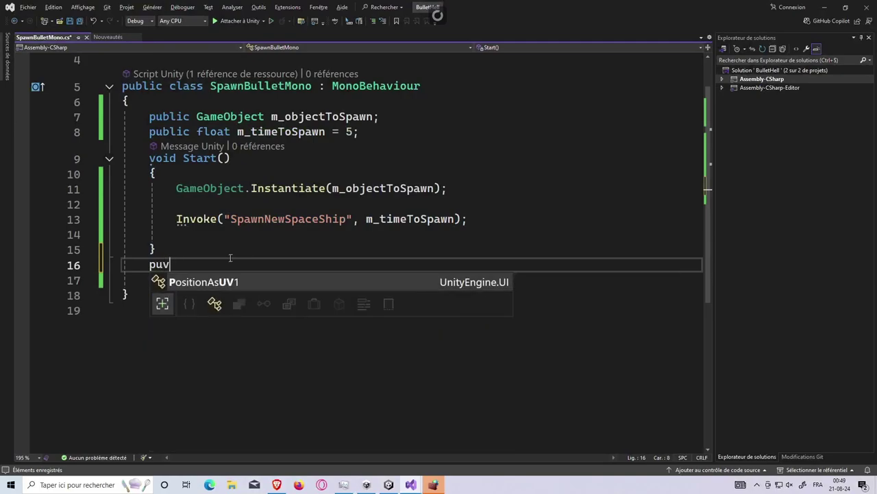
key("BackSpace")
type("blic void")
key("ctrl+v")
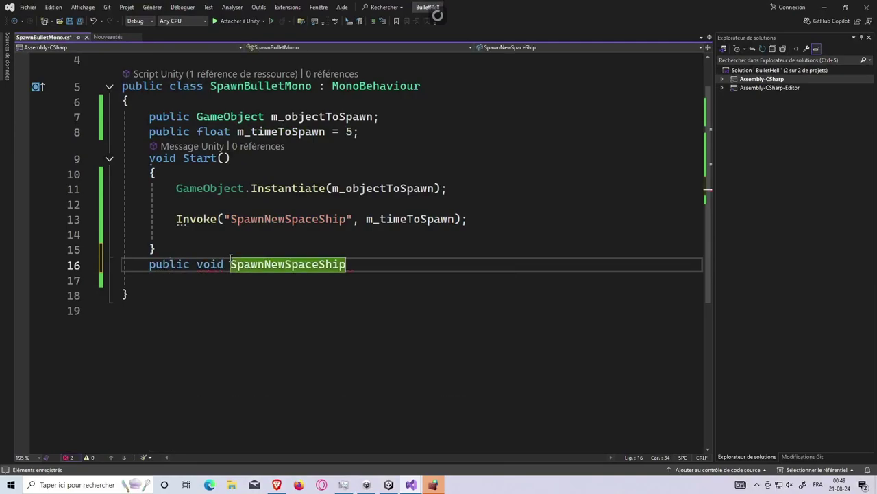
type("() {")
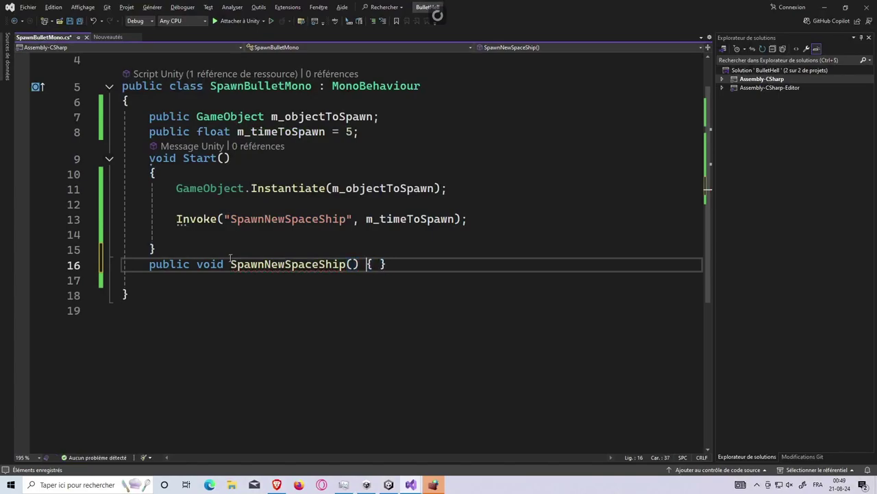
key("Return")
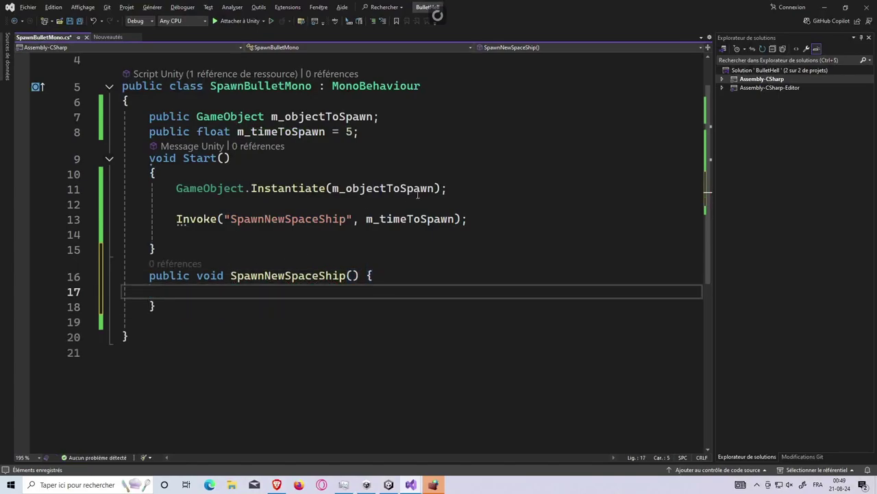
- Cut the Instantiate statement out of Start and paste it into SpawnNewSpaceShip's body
left_click_drag(449, 188, 373, 189)
left_click_drag(282, 191, 162, 189)
key("ctrl+x")
left_click(215, 291)
key("ctrl+v")
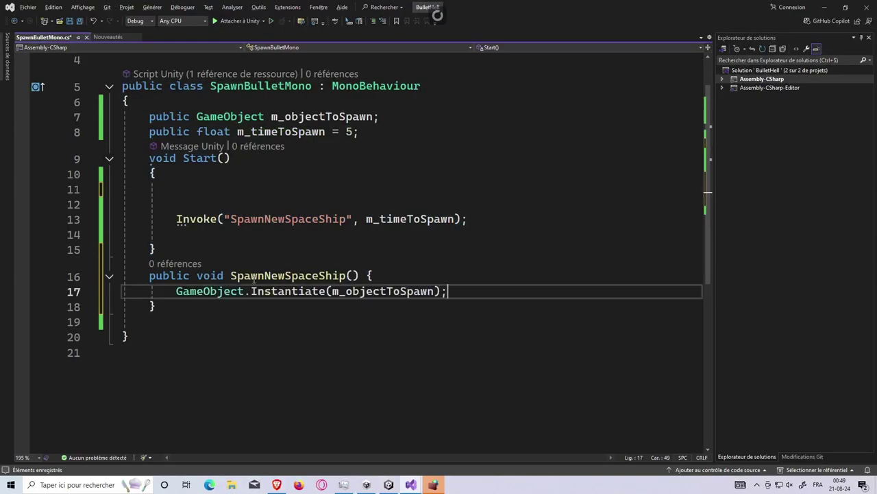
mouse_move(363, 220)
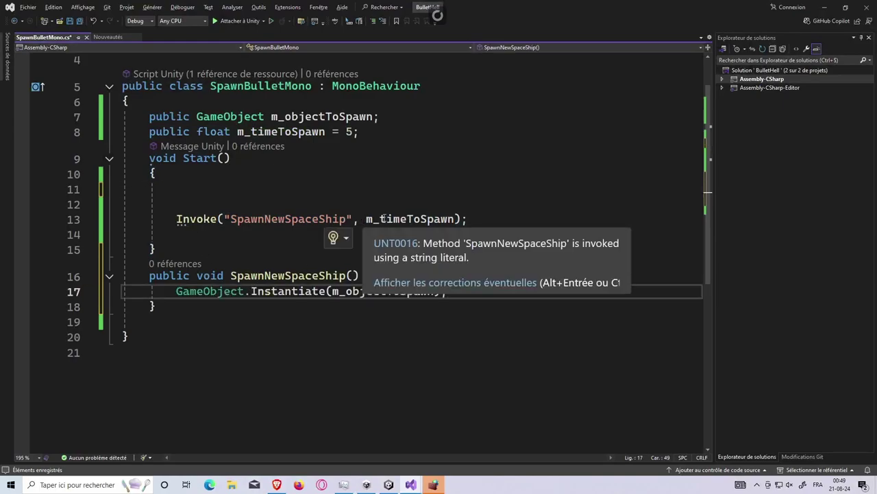
left_click(223, 221)
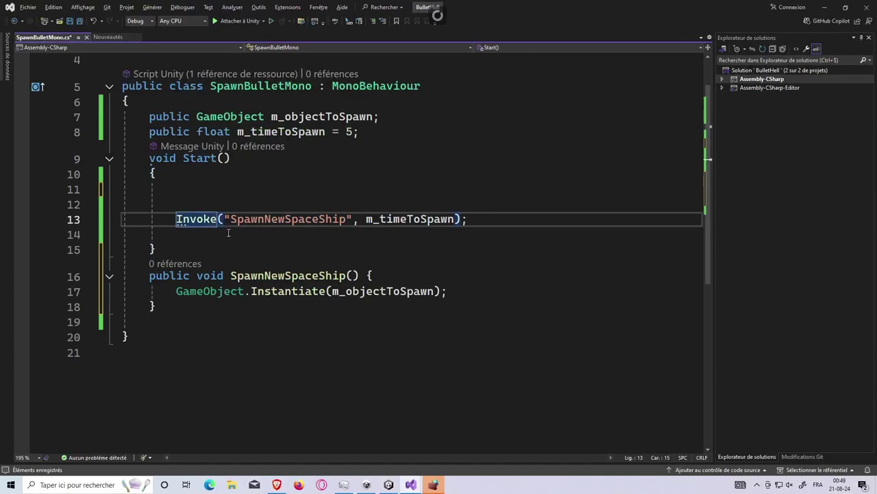
- Change the Invoke call to InvokeRepeating, inserting 0 as the first-call delay
type("Reapea")
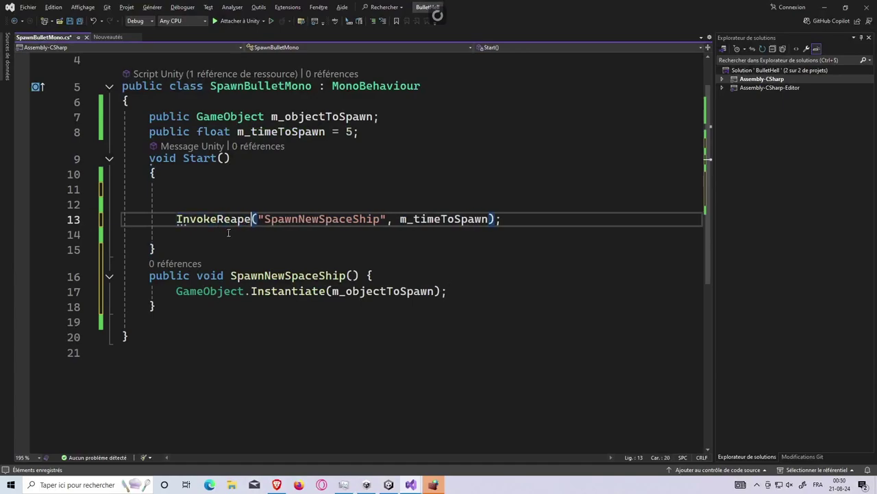
type("t")
double_click(244, 221)
key("BackSpace")
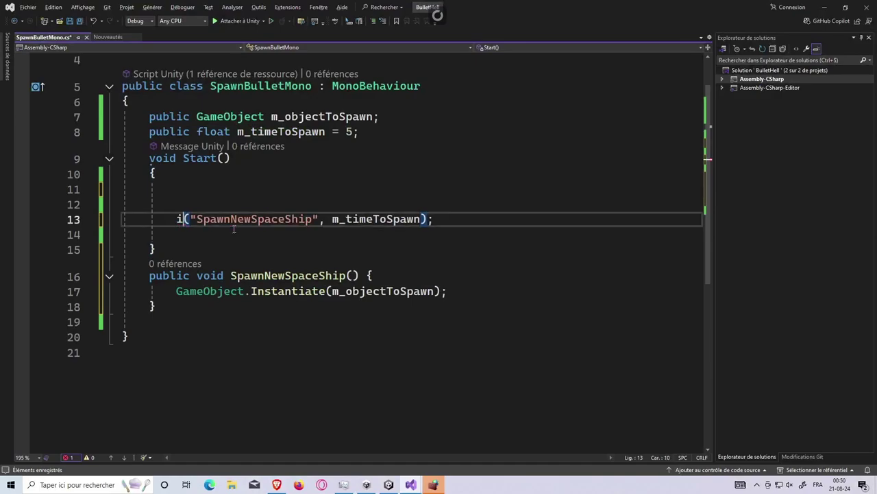
type("invokeRe")
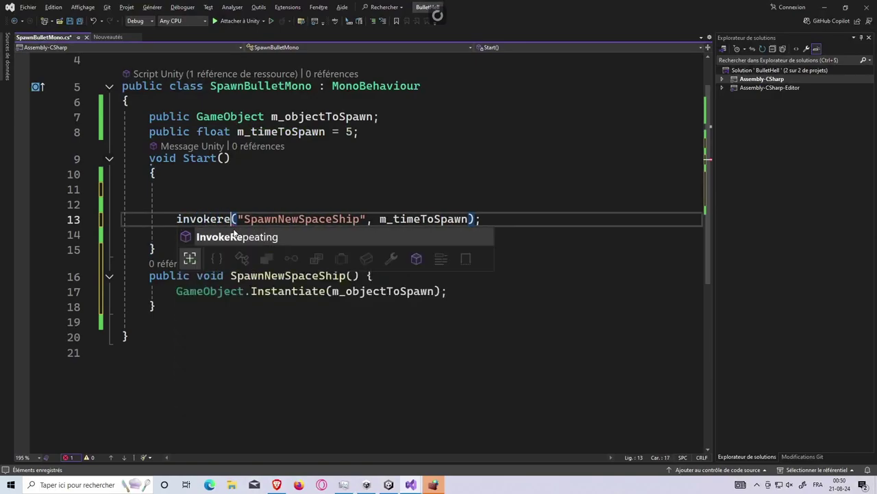
key("Tab")
left_click(423, 222)
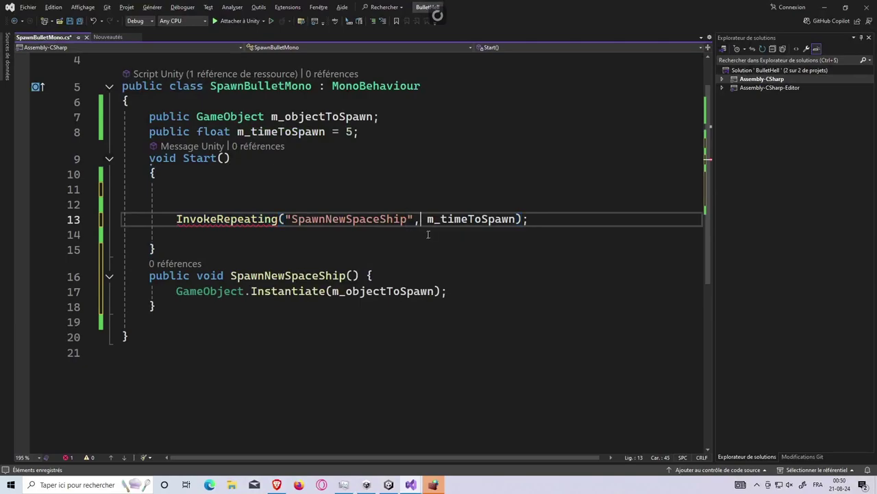
type("0,")
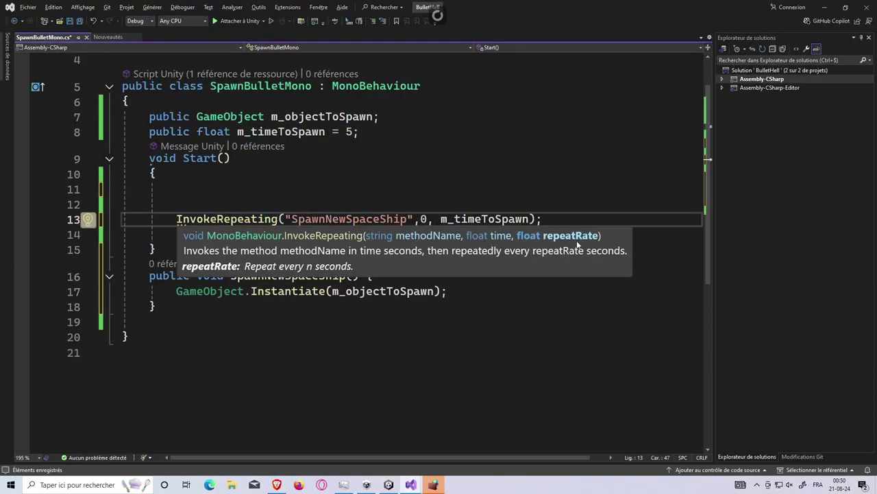
- Dismiss the parameter hint and click through the edited code in Start
left_click(524, 205)
left_click(351, 246)
left_click(326, 238)
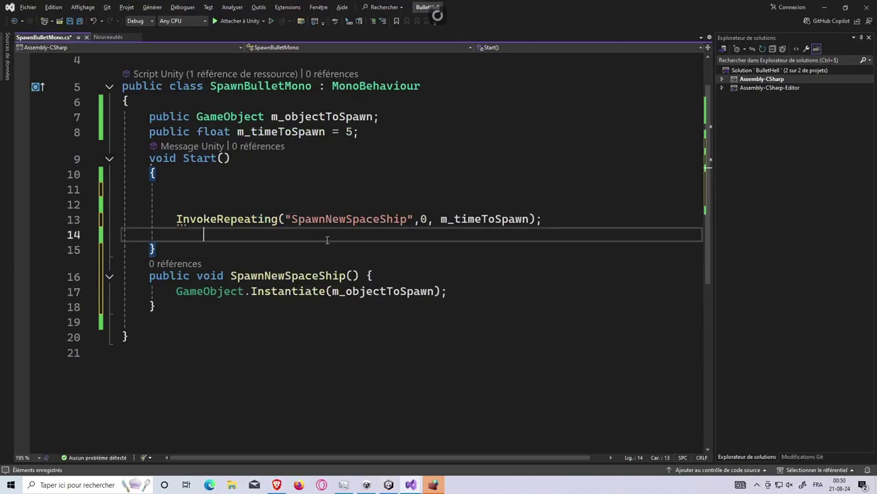
left_click(335, 174)
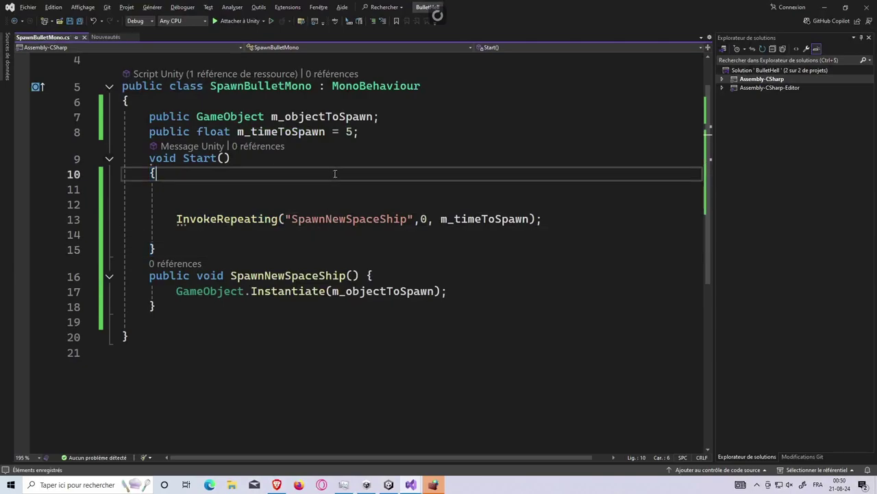
left_click(264, 235)
left_click(293, 201)
left_click(249, 238)
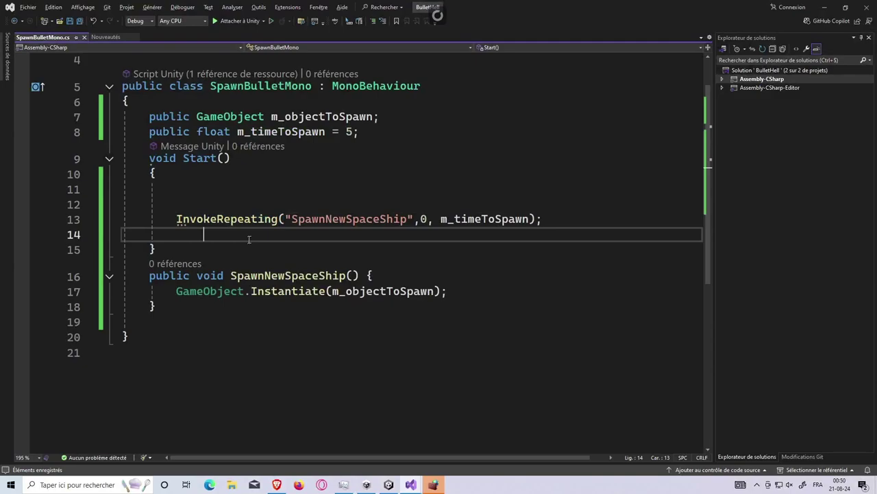
- Switch from Visual Studio back to the Unity Editor
key("alt+Tab")
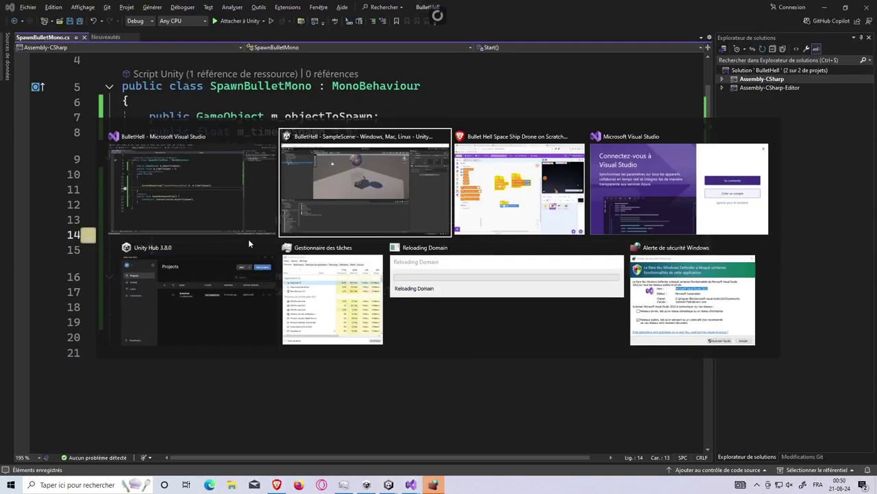
key("Escape")
key("alt+Tab")
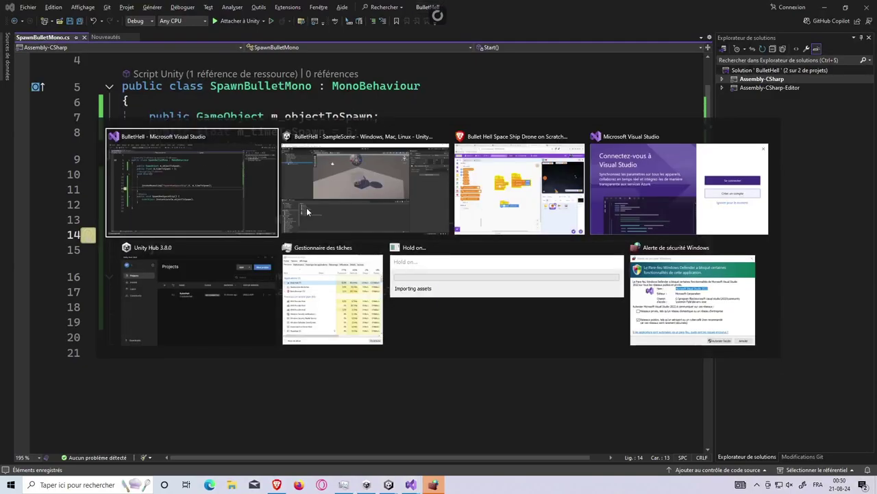
key("Escape")
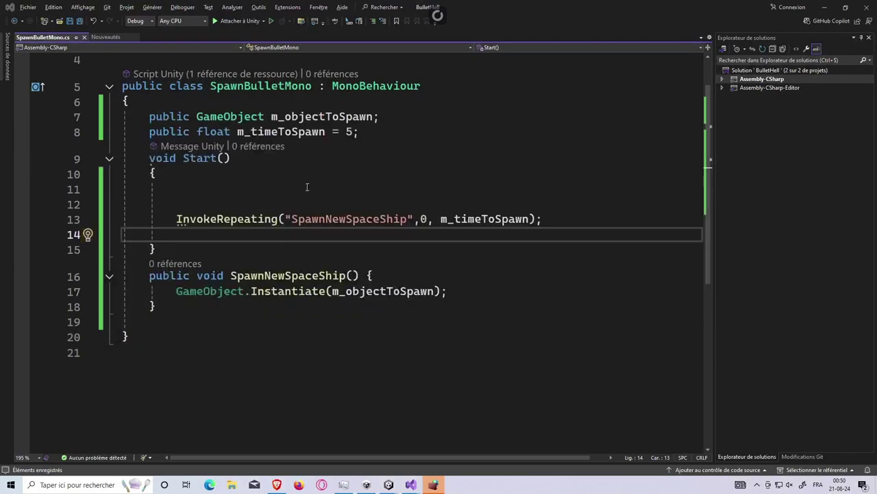
left_click(307, 186)
key("alt+Tab")
key("Escape")
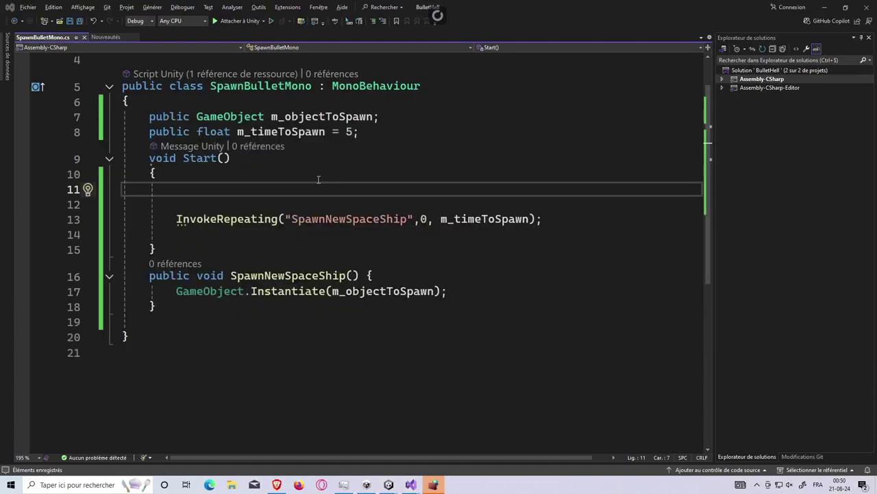
key("alt+Tab")
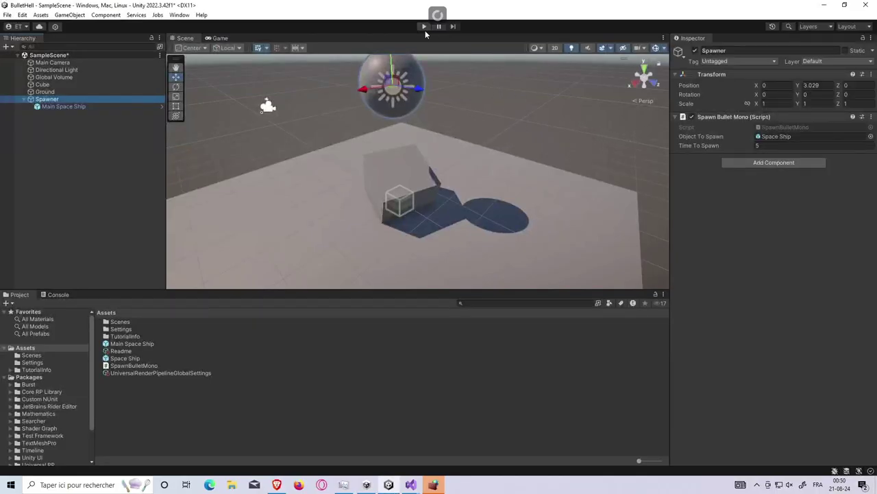
- Play the scene, select a spawned Space Ship(Clone), and dock the Game view right of Scene
left_click(425, 30)
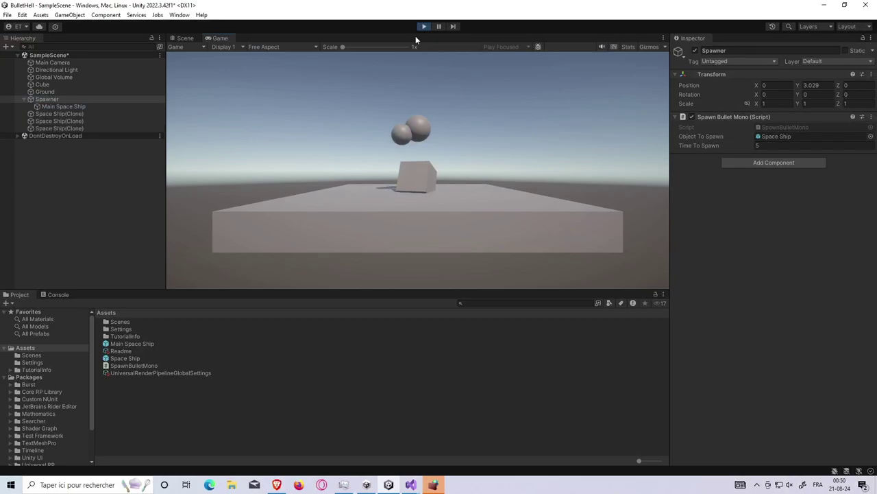
left_click(74, 128)
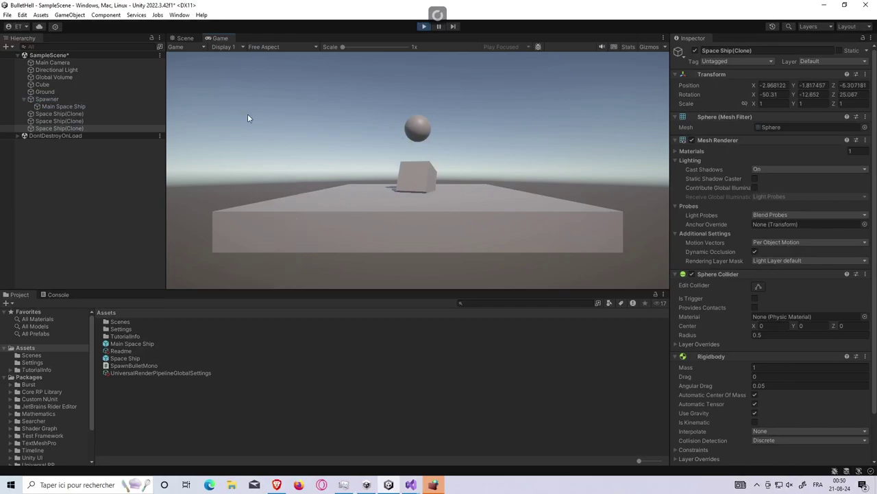
left_click(185, 38)
scroll(318, 172, "down", 5)
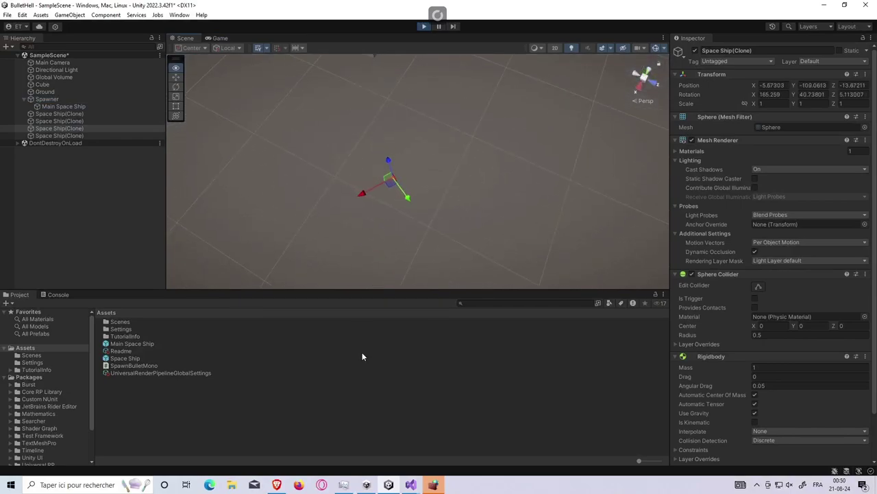
right_click_drag(364, 258, 261, 94)
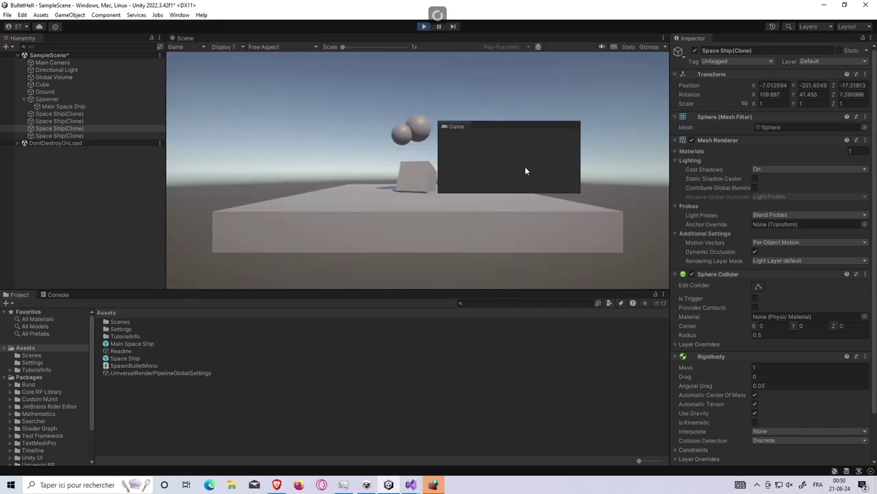
mouse_move(219, 40)
left_mouse_down()
mouse_move(541, 176)
mouse_move(398, 161)
left_mouse_up()
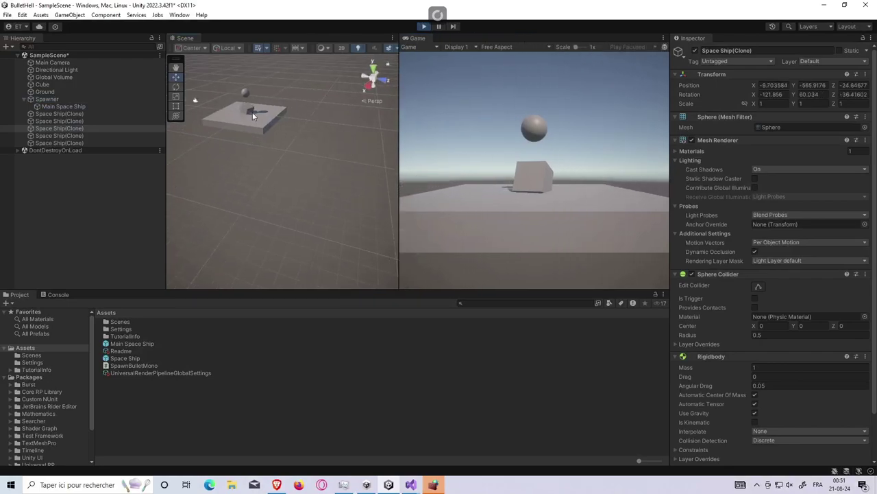
- Move the Main Space Ship forward along Z and lower it slightly
left_click(245, 93)
left_click_drag(252, 98, 271, 99)
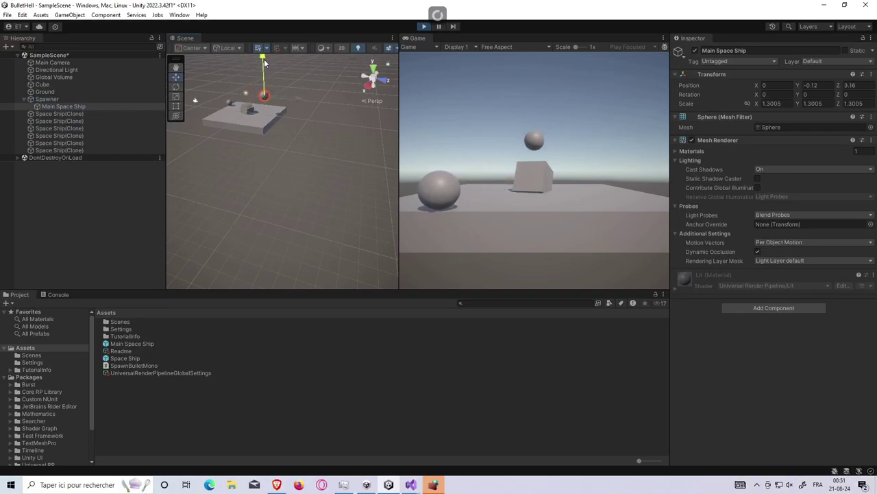
left_click_drag(264, 59, 289, 95)
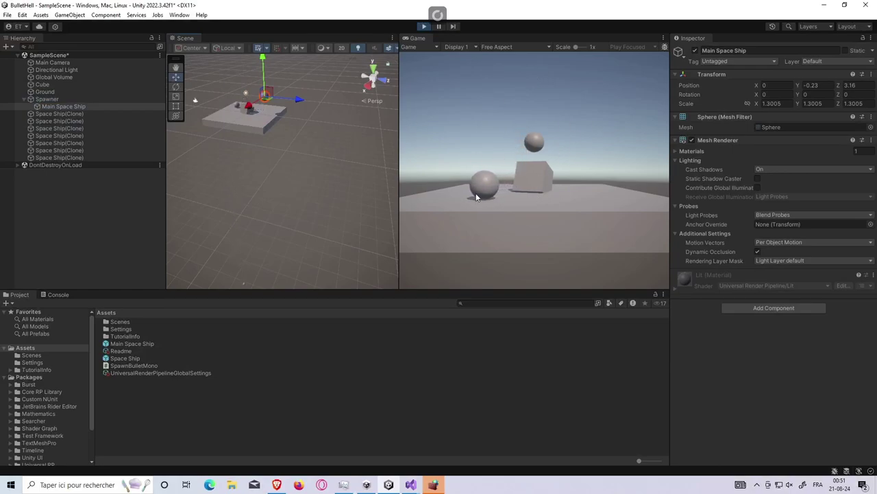
- Check the Spawner's settings, stop the play test, and select the Cube
left_click(62, 101)
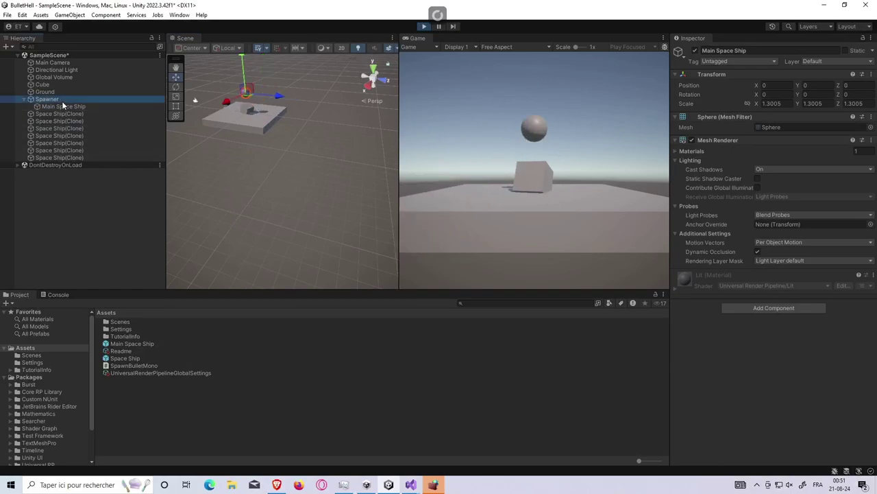
left_click(441, 146)
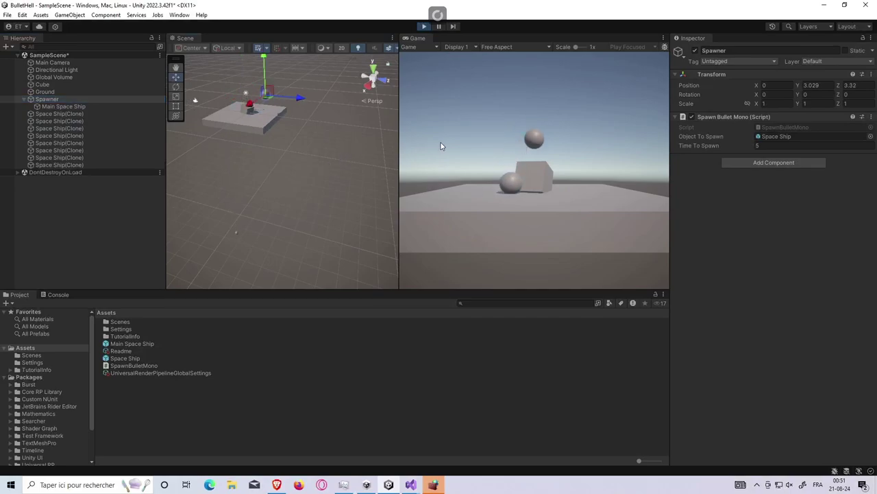
left_click(368, 153)
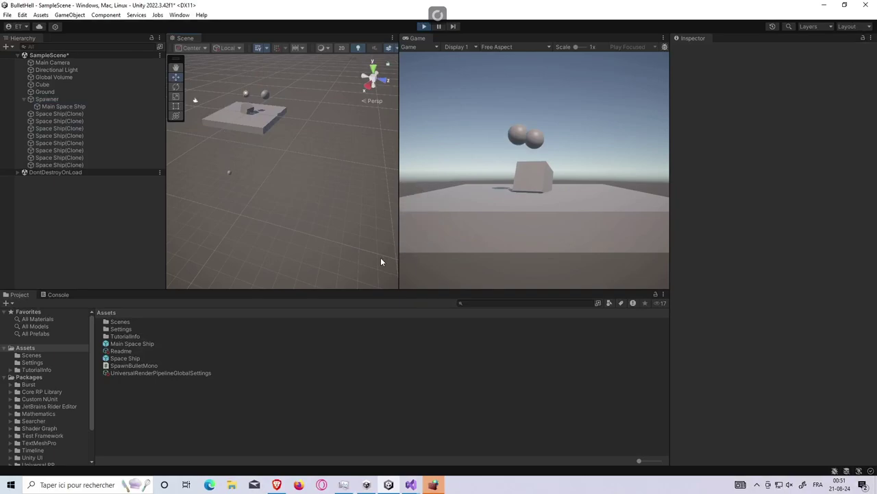
left_click(424, 26)
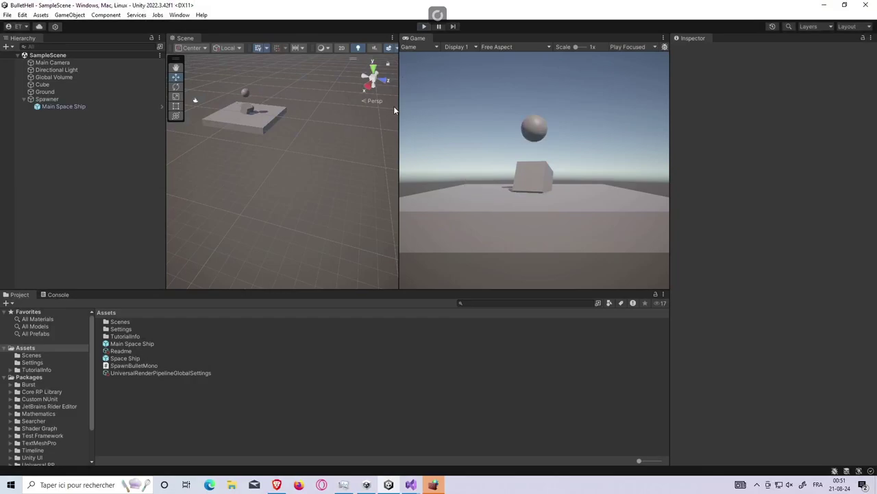
left_click(245, 109)
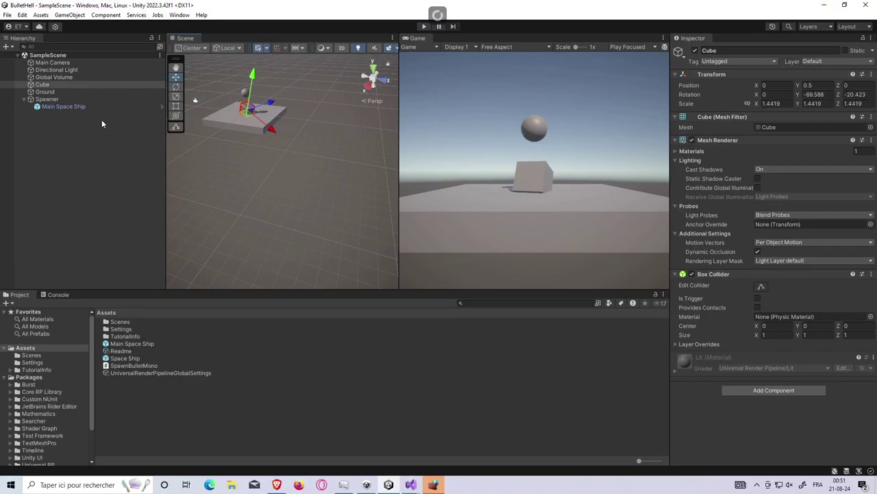
- Frame the Cube, then in Build Settings select Scenes/SampleScene and start Build And Run
double_click(90, 85)
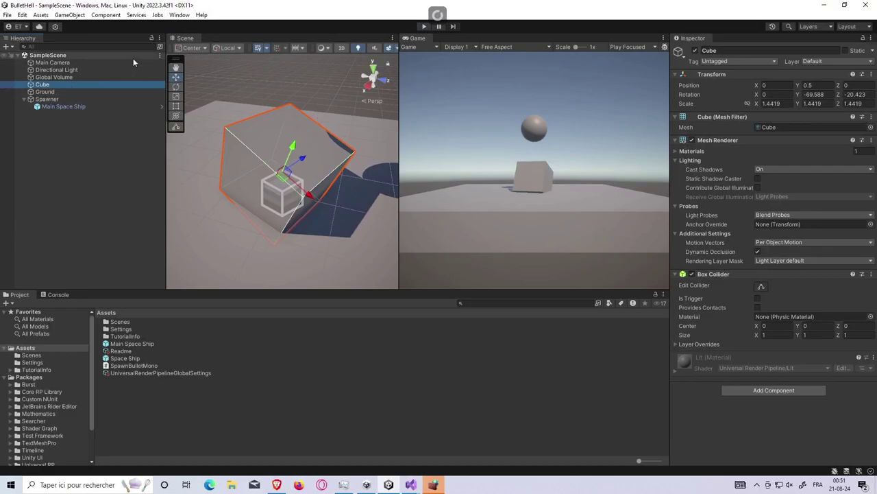
left_click(8, 17)
left_click(48, 122)
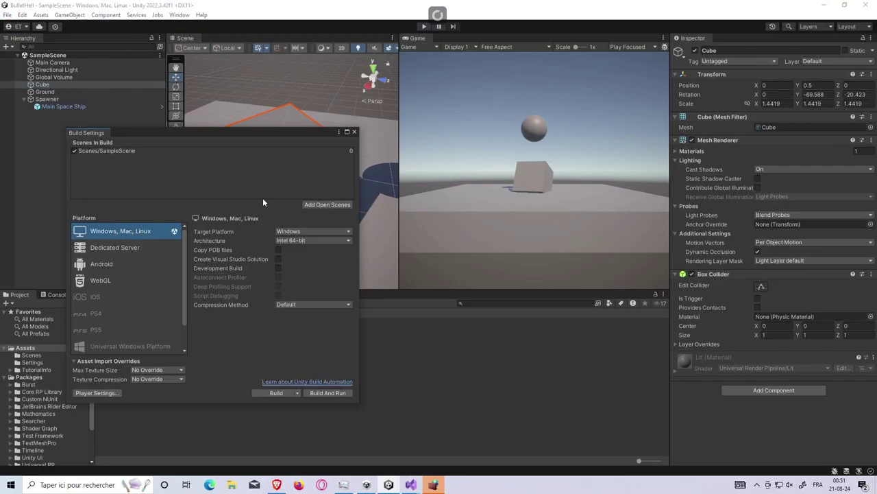
left_click(323, 203)
left_click(173, 151)
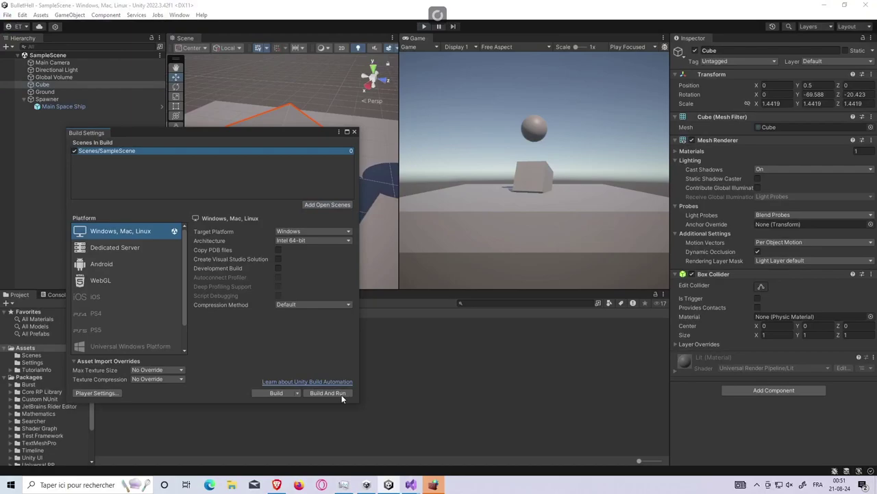
left_click(314, 392)
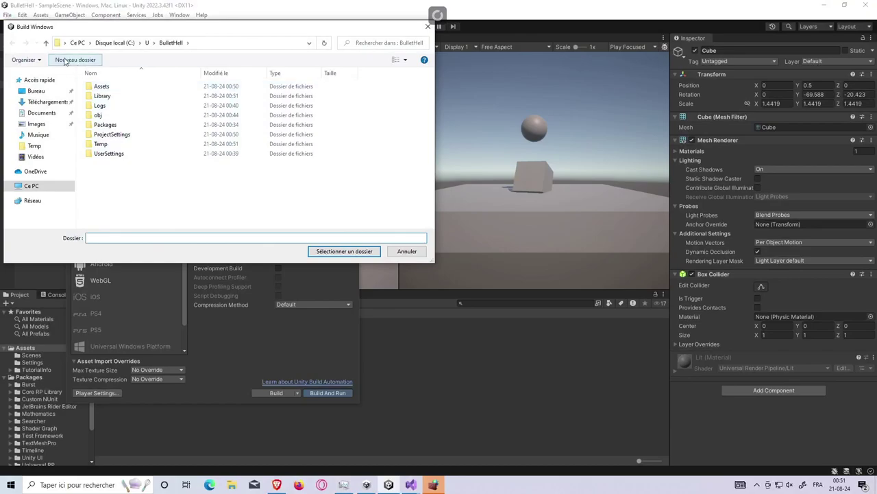
- Create a Build folder in the BulletHell project folder and open it
left_click(72, 60)
type("Build")
key("Return")
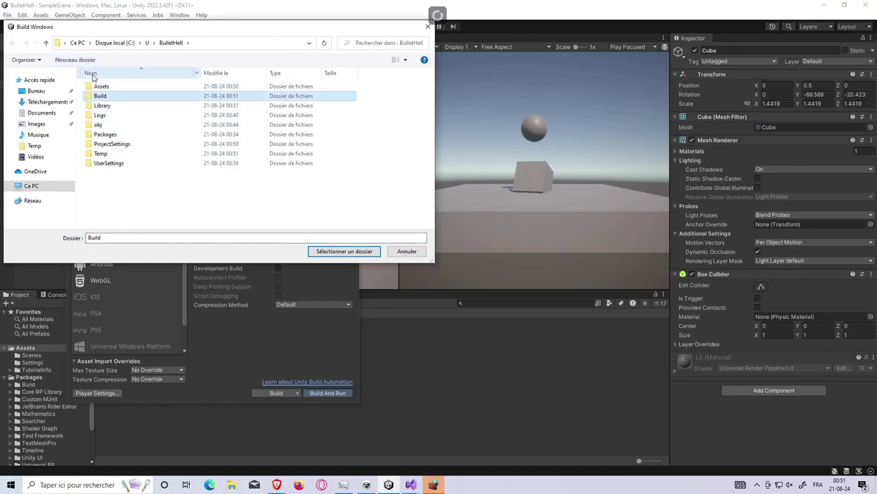
double_click(120, 97)
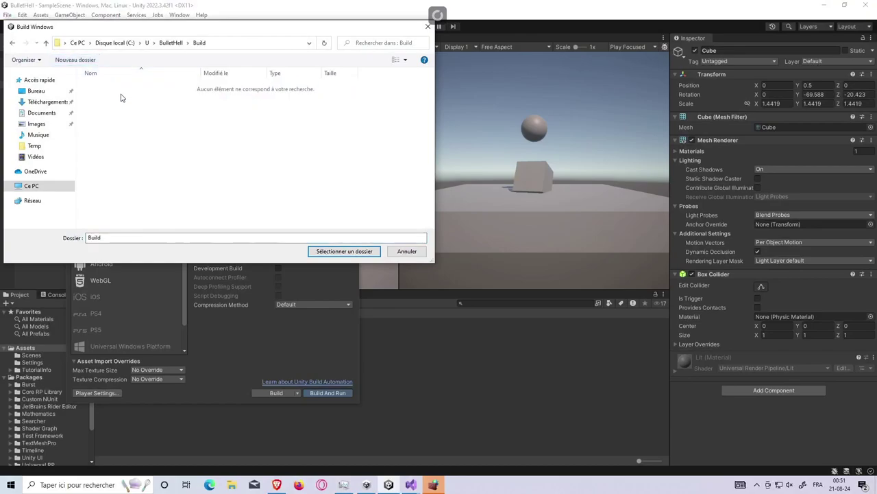
- Create a HelloUnityBulletHell folder inside Build and select it as the build destination
left_click(195, 237)
left_click(327, 252)
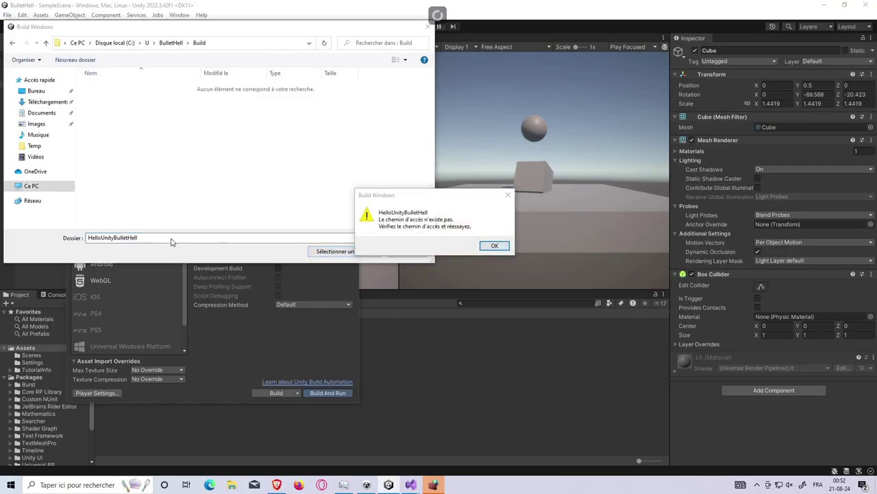
left_click(491, 246)
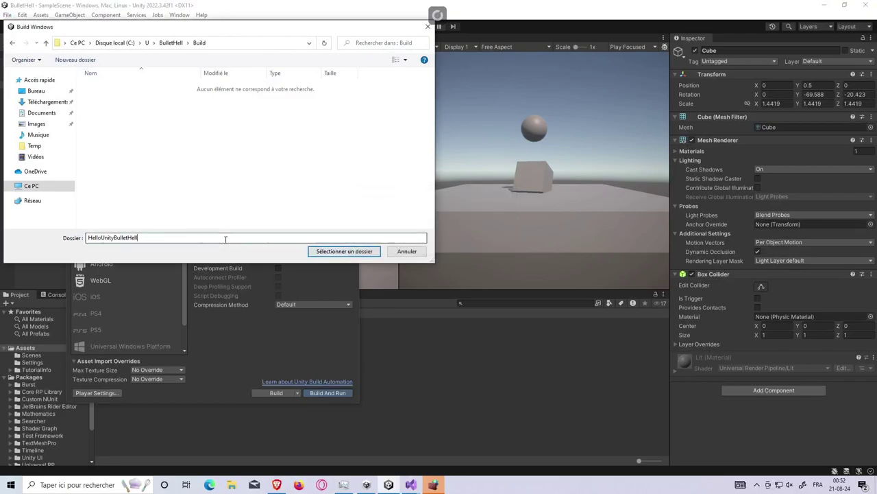
left_click(75, 59)
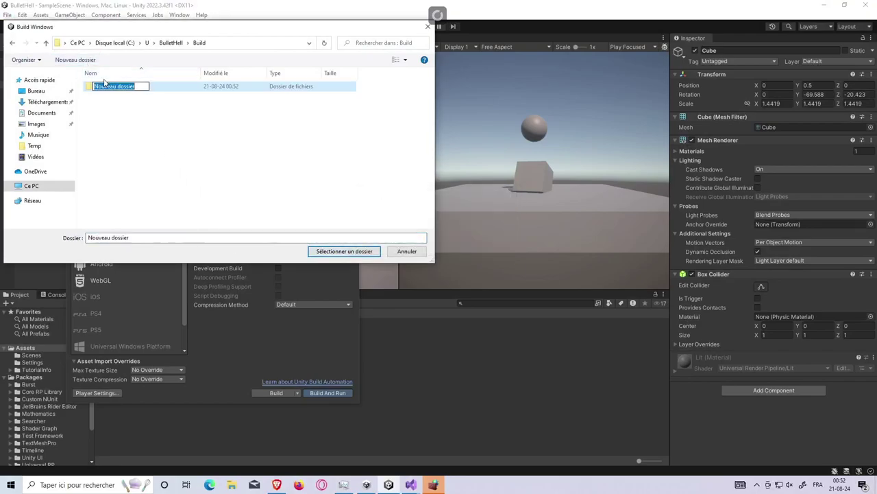
type("HelloUnityBulletHell")
left_click(160, 122)
left_click(168, 87)
left_click(344, 251)
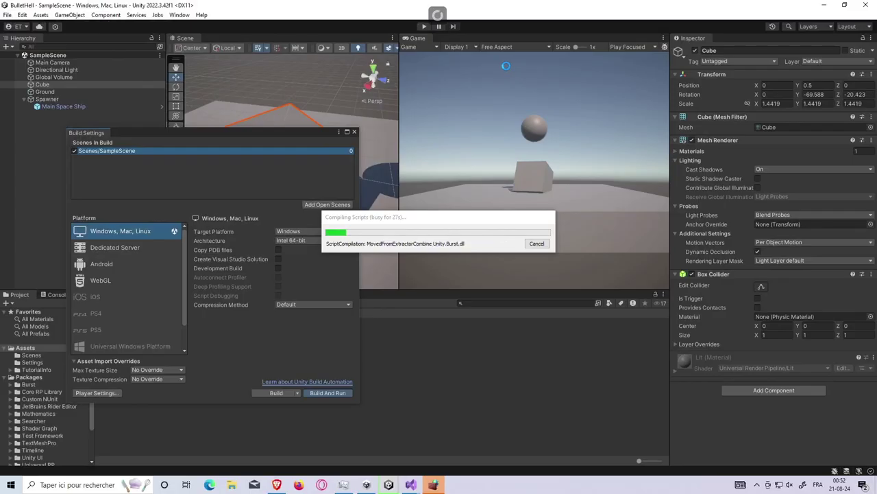
- Move Unity's Compiling Scripts box to the bottom-left, then show the Drone sprite's scripts in Scratch
key("alt+Tab")
key("alt+Tab")
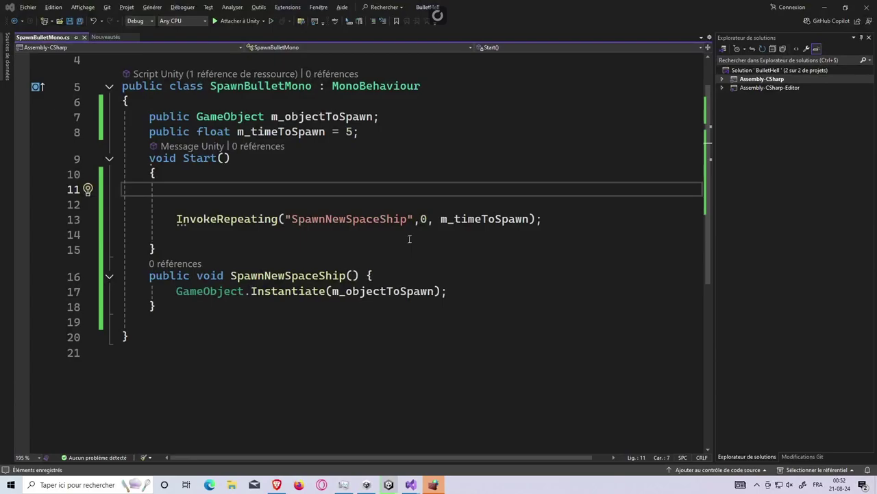
key("alt+Tab")
key("alt+Tab")
key("alt+Tab")
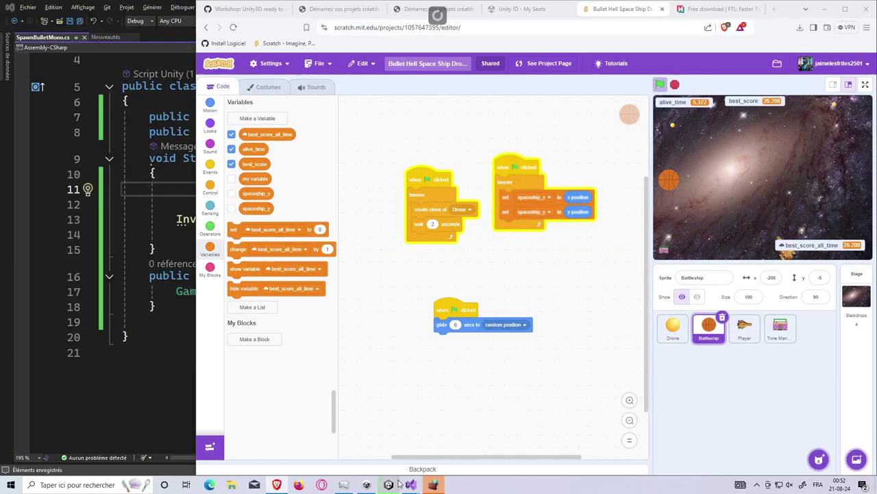
left_click(422, 436)
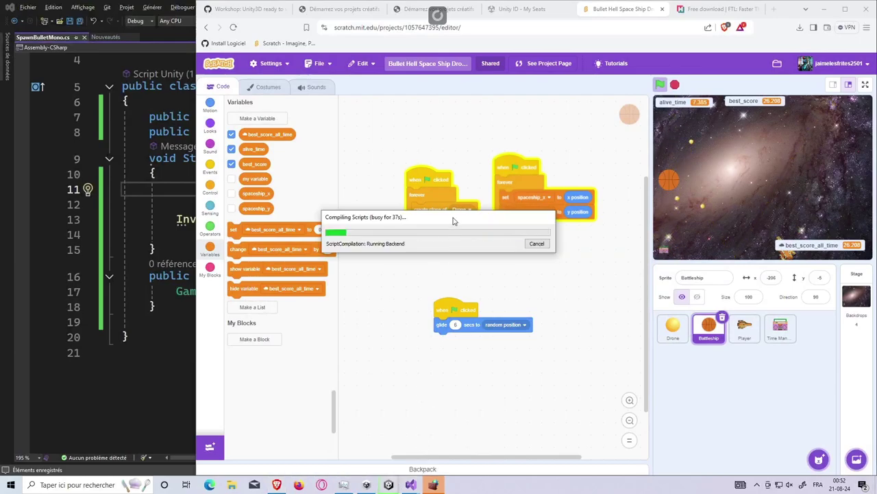
left_click_drag(454, 220, 151, 406)
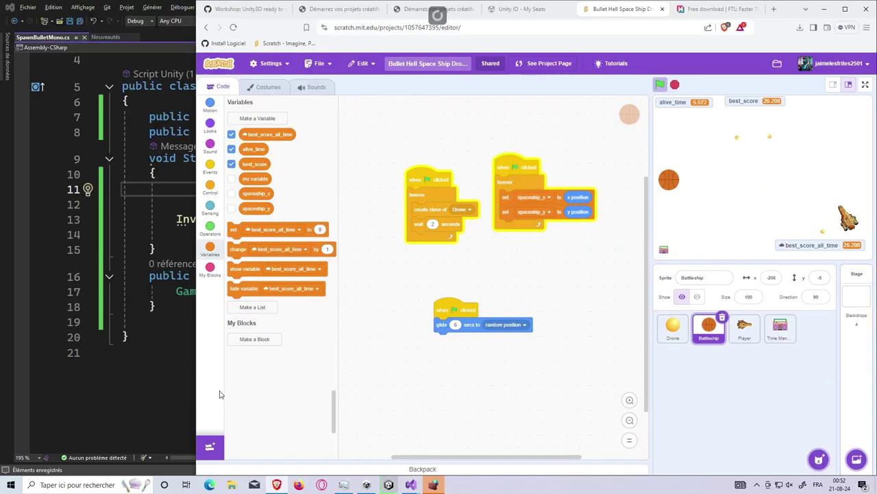
key("alt+Tab")
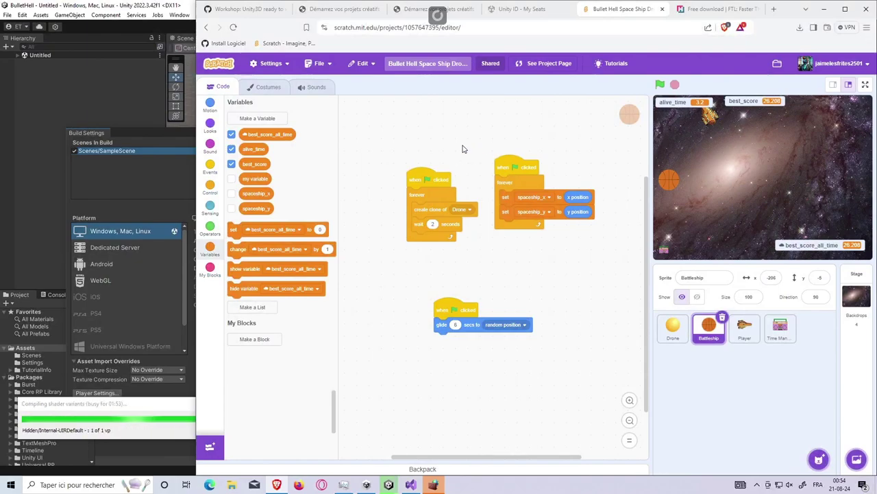
left_click(673, 326)
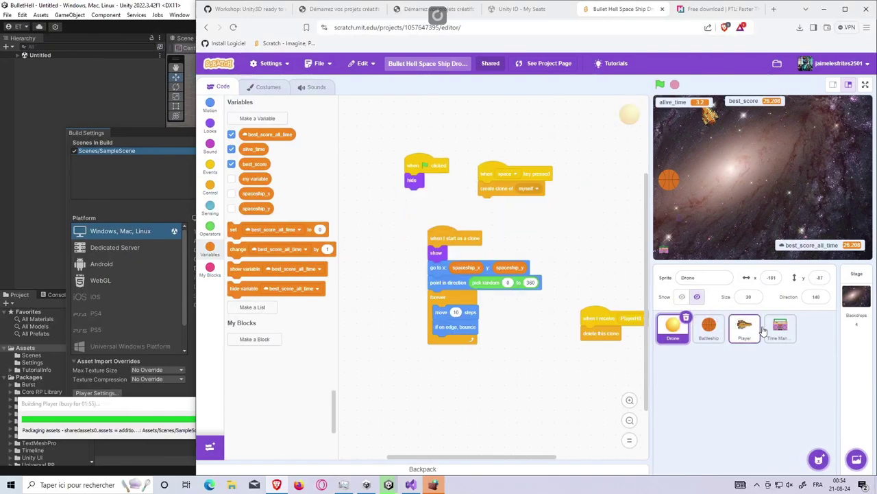
- Select the Time Manager sprite in Scratch while the Unity build finishes and launches
left_click(779, 326)
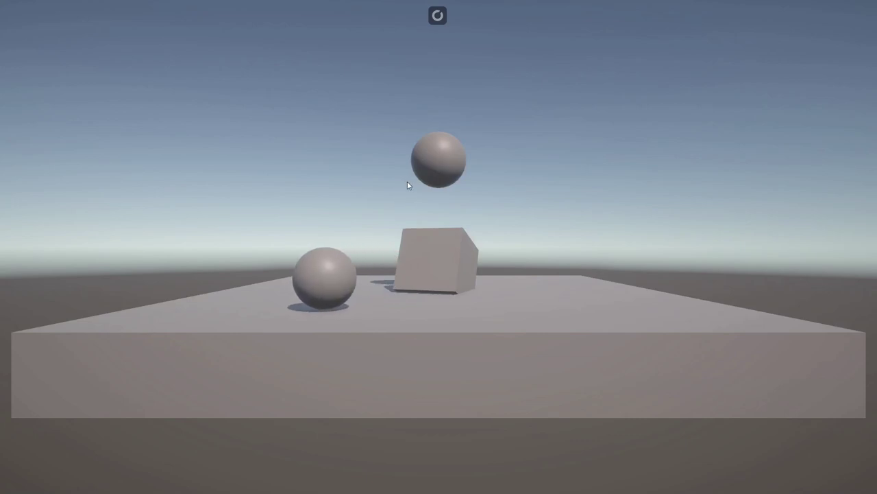
- Close the full-screen BulletHell game with Fermer la fenêtre from its taskbar icon
key("super")
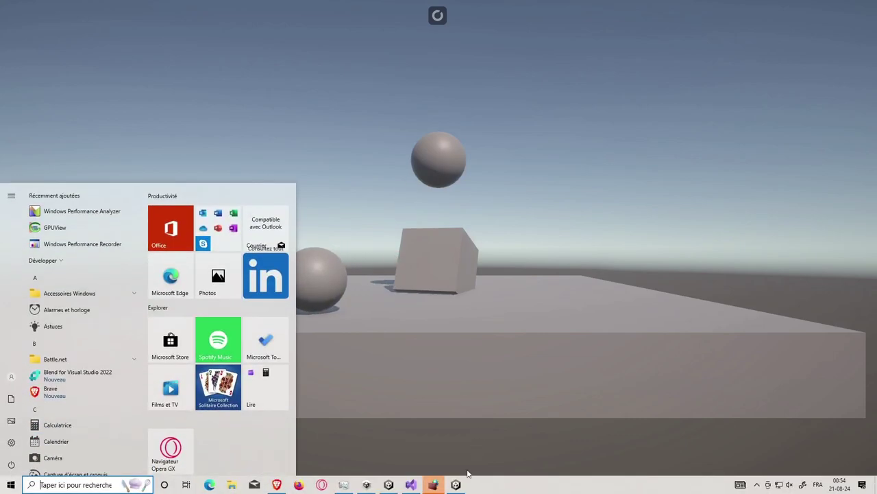
right_click(459, 485)
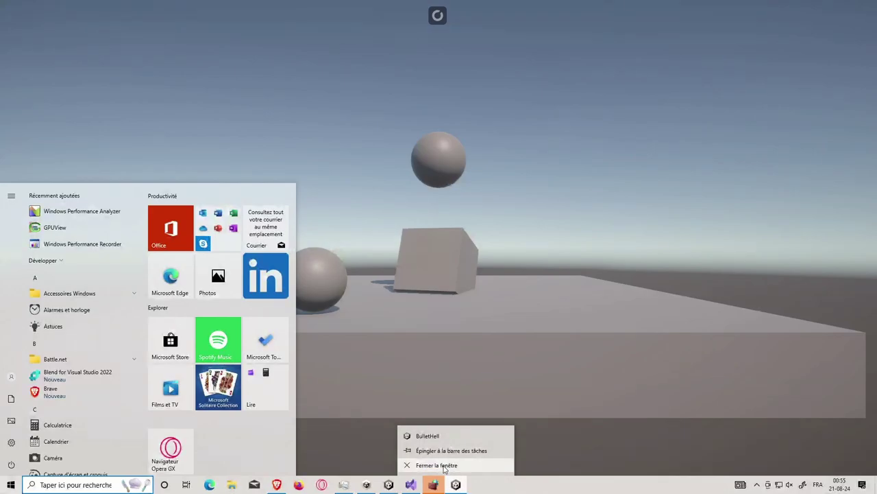
left_click(445, 466)
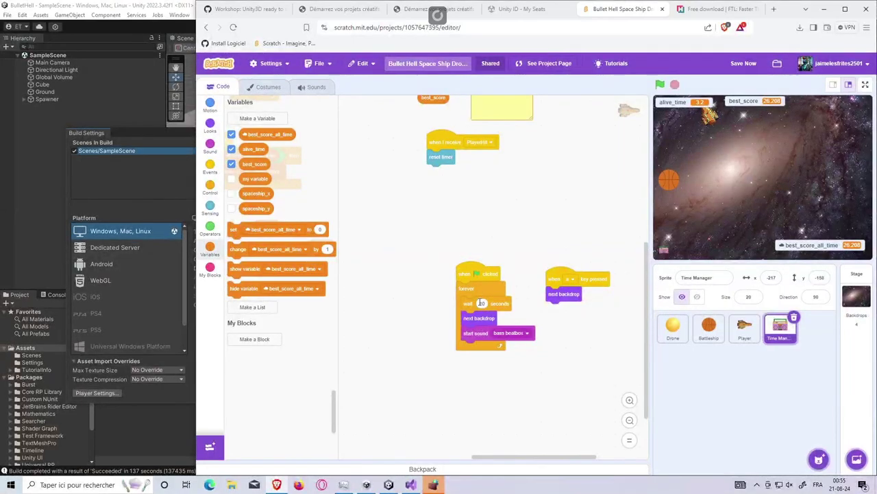
- Close Unity's Build Settings, tick Réseaux privés and grant Visual Studio 2022 access with Autoriser l'accès
left_click(157, 196)
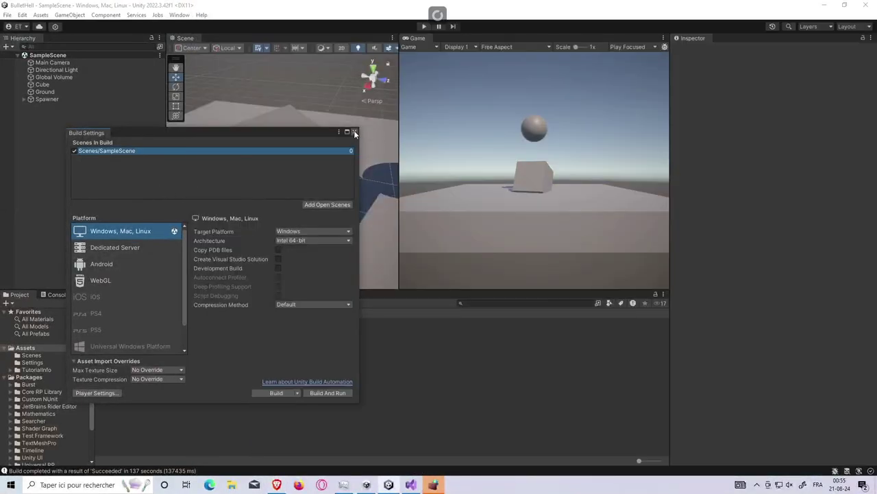
left_click(354, 132)
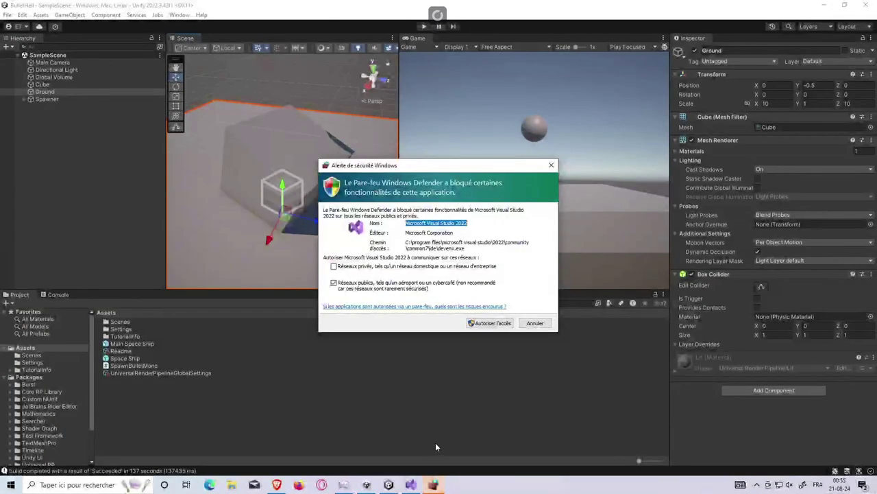
left_click(407, 267)
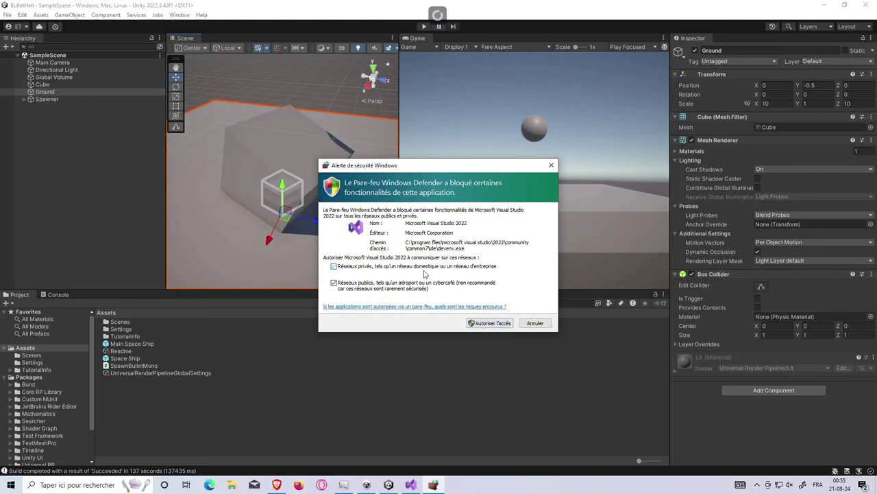
left_click(494, 324)
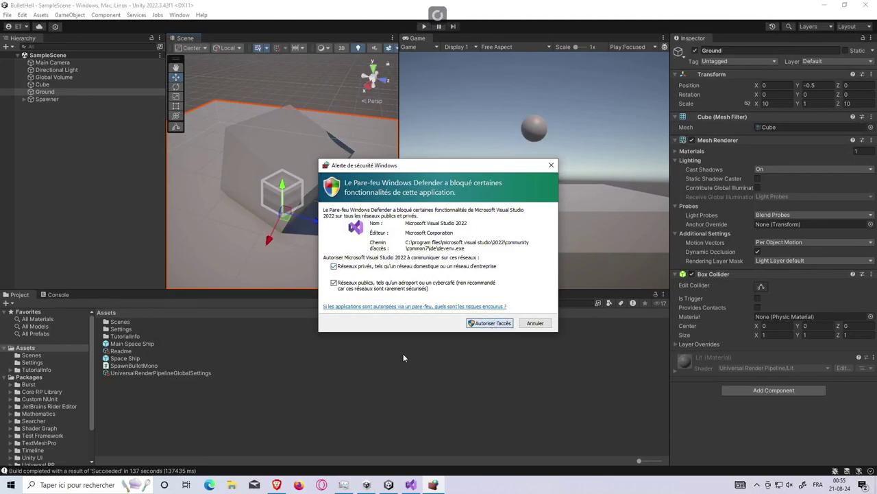